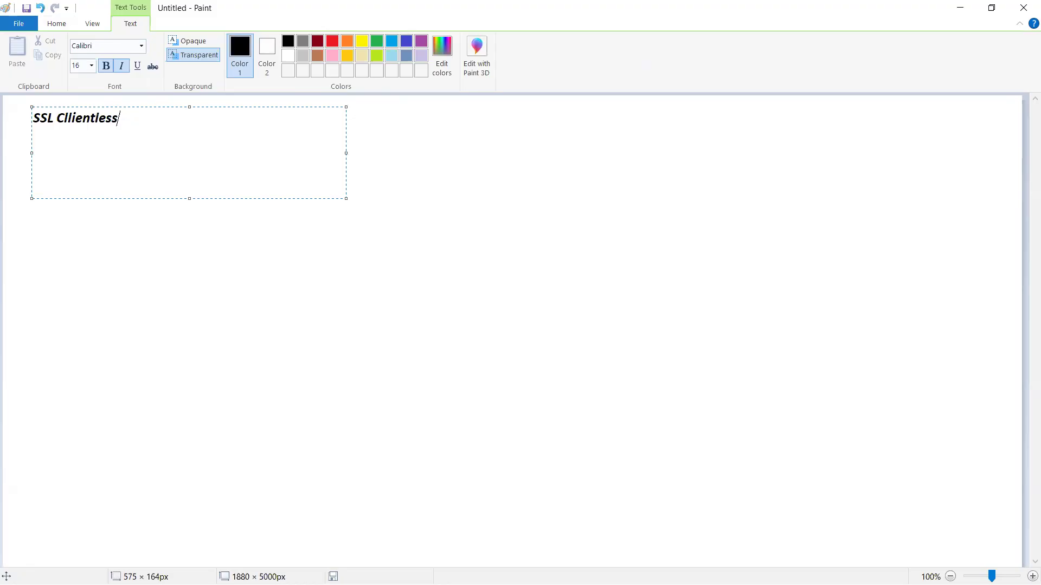
Complete the heading with "Remote Access VPN", add "WebVPN" on the line below it, and commit the text.
{"action": "type", "text": "Remote Access VPN"}
{"action": "key", "text": "Return"}
{"action": "type", "text": "WebVPN"}
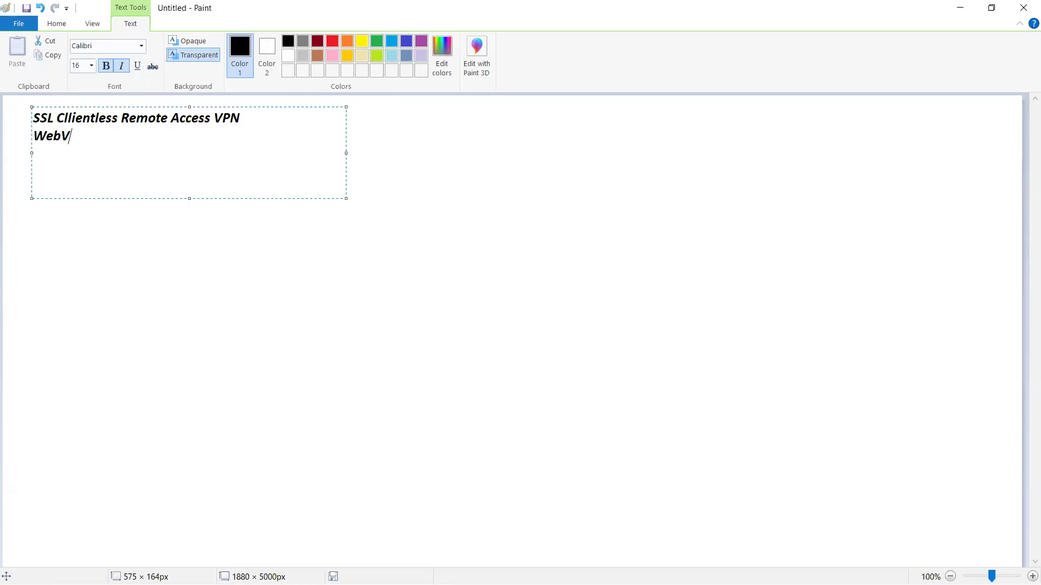
{"action": "left_click", "coordinate": [490, 304]}
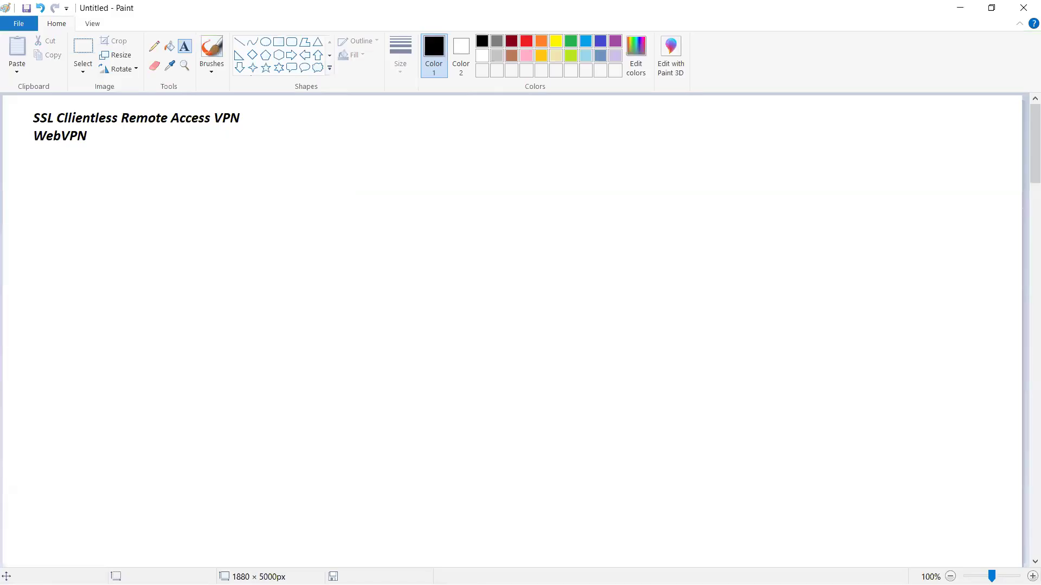
Add a new text entry below WebVPN reading "SSL FullClient Thickclient vpn".
{"action": "key", "text": "alt+Tab"}
{"action": "left_click", "coordinate": [188, 48]}
{"action": "left_click_drag", "start_coordinate": [28, 154], "coordinate": [327, 195]}
{"action": "type", "text": "S"}
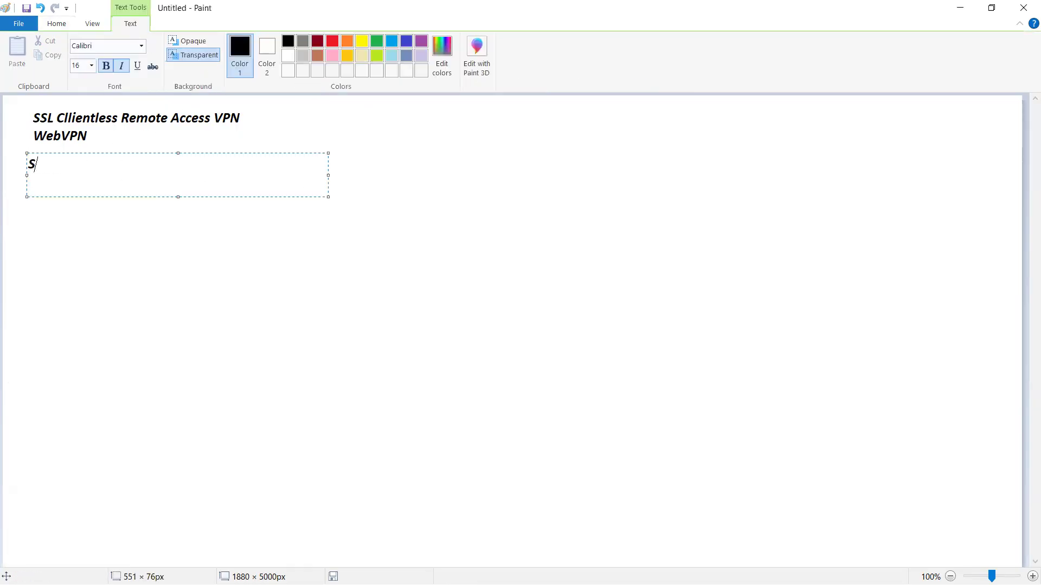
{"action": "type", "text": "SL FullClient Thickclient"}
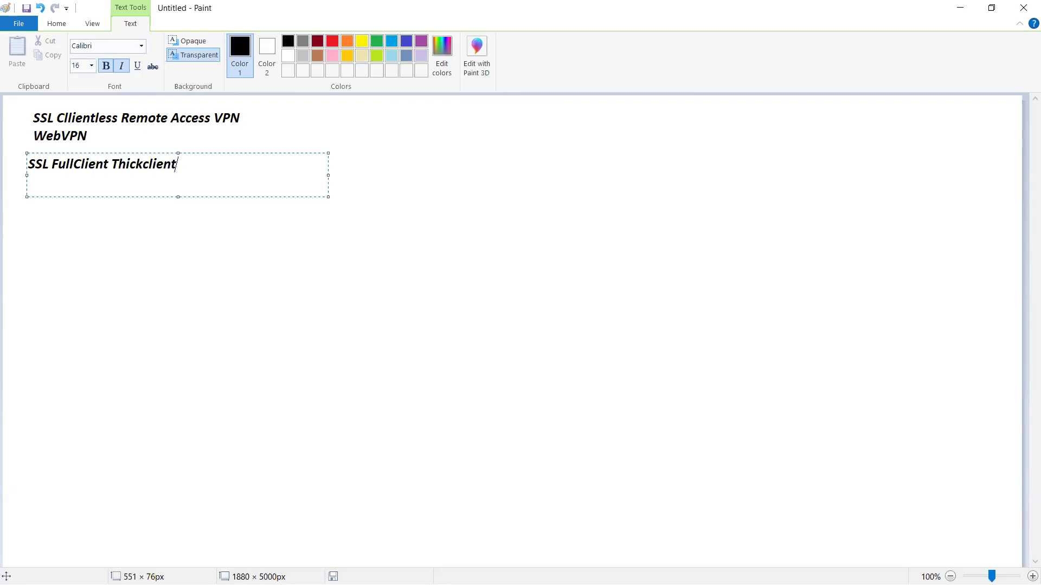
{"action": "key", "text": "alt+Tab"}
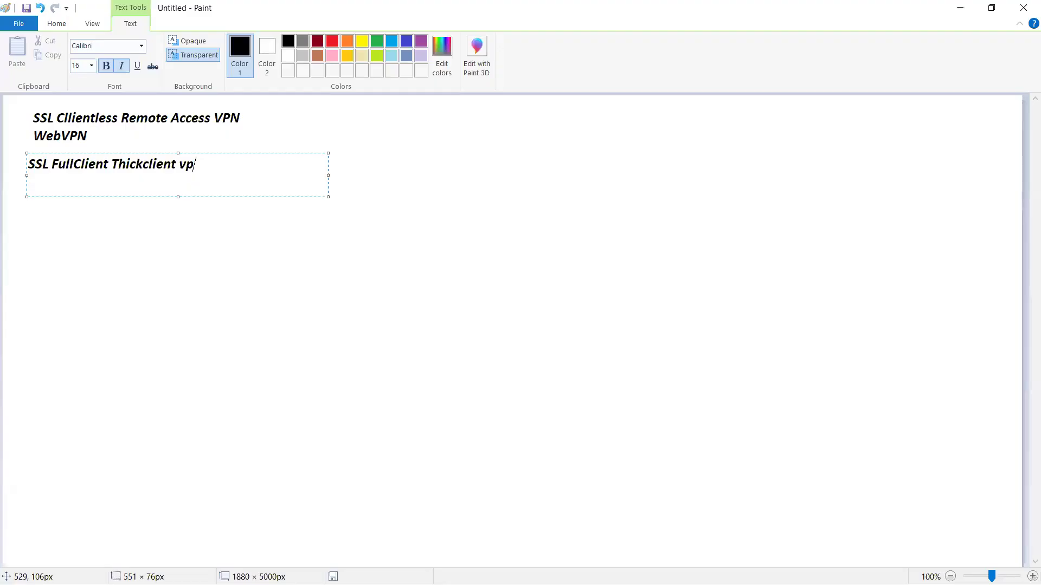
{"action": "type", "text": "nt Thickclient vpn"}
{"action": "left_click", "coordinate": [239, 267]}
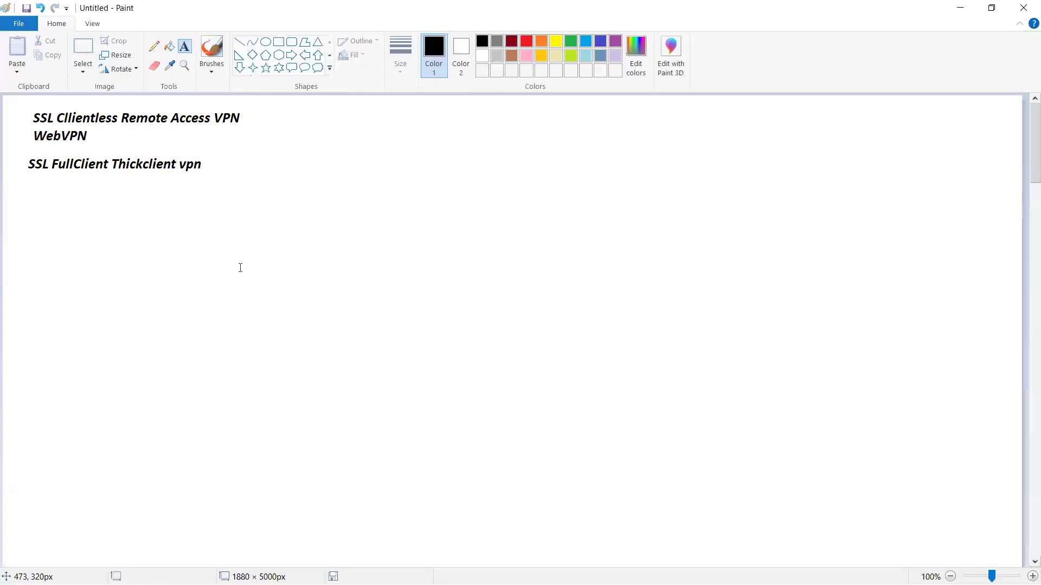
Start another text entry beneath the SSL FullClient line reading "IOS CA Based VPN".
{"action": "left_click", "coordinate": [26, 202]}
{"action": "type", "text": "ios ca"}
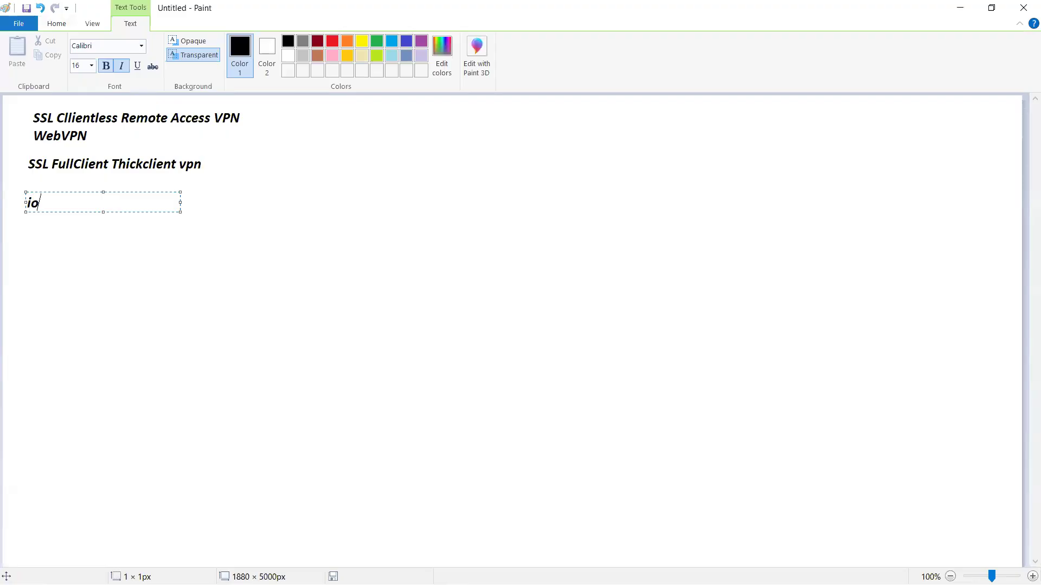
{"action": "key", "text": "BackSpace"}
{"action": "key", "text": "BackSpace"}
{"action": "key", "text": "BackSpace"}
{"action": "key", "text": "BackSpace"}
{"action": "key", "text": "BackSpace"}
{"action": "key", "text": "BackSpace"}
{"action": "type", "text": "IOS CA Based VPN"}
Leave a blank line under "IOS CA Based VPN", list "NTP", "Stratum Levels" and "Daylight Saving Time" on separate lines, and commit the text.
{"action": "key", "text": "Return"}
{"action": "key", "text": "Return"}
{"action": "type", "text": "NTP"}
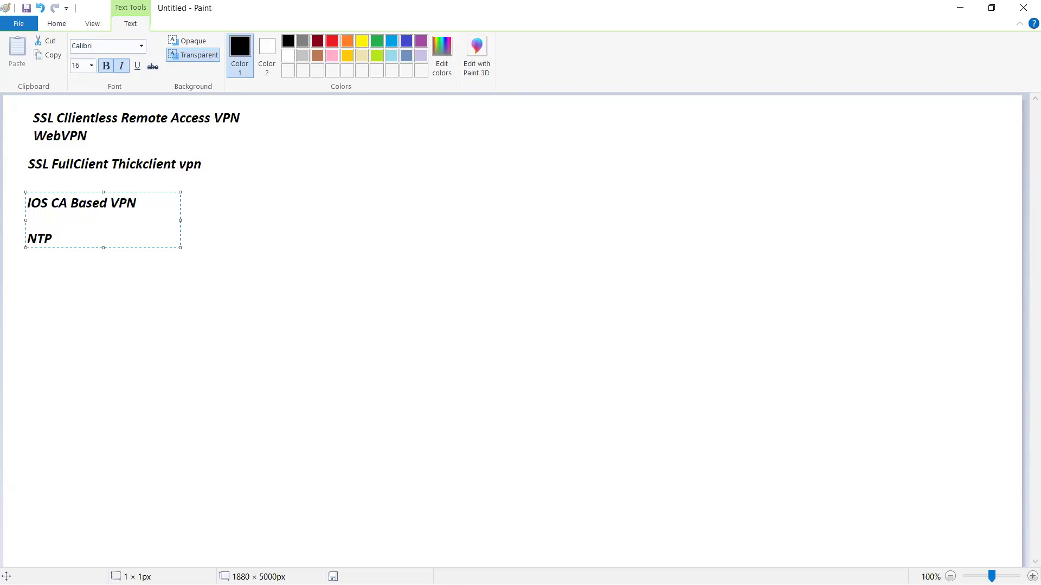
{"action": "key", "text": "Return"}
{"action": "type", "text": "N"}
{"action": "key", "text": "BackSpace"}
{"action": "type", "text": "Strea"}
{"action": "key", "text": "BackSpace"}
{"action": "key", "text": "BackSpace"}
{"action": "type", "text": "atum Levels"}
{"action": "key", "text": "Return"}
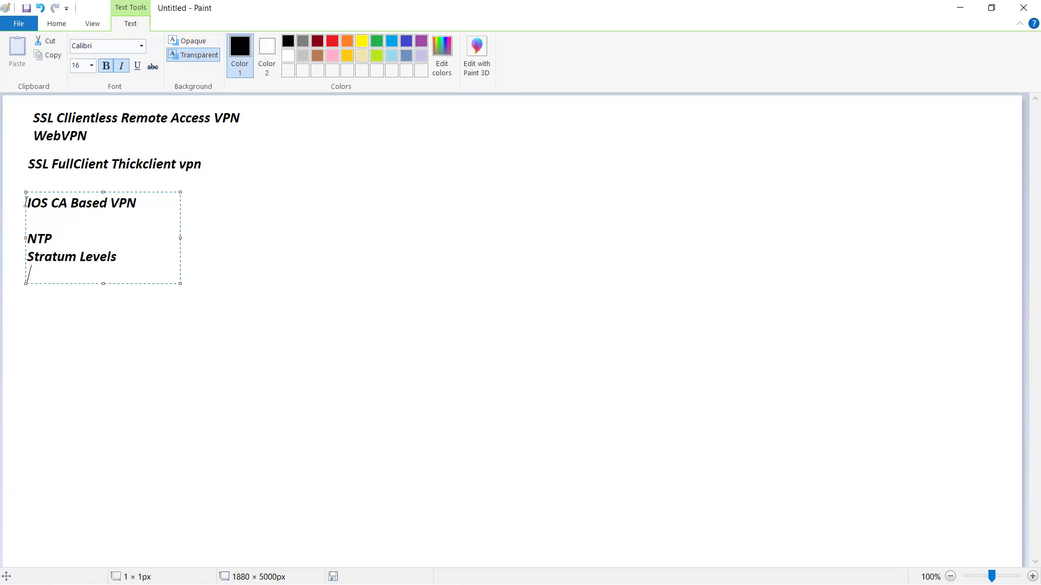
{"action": "type", "text": "Daylight Savin"}
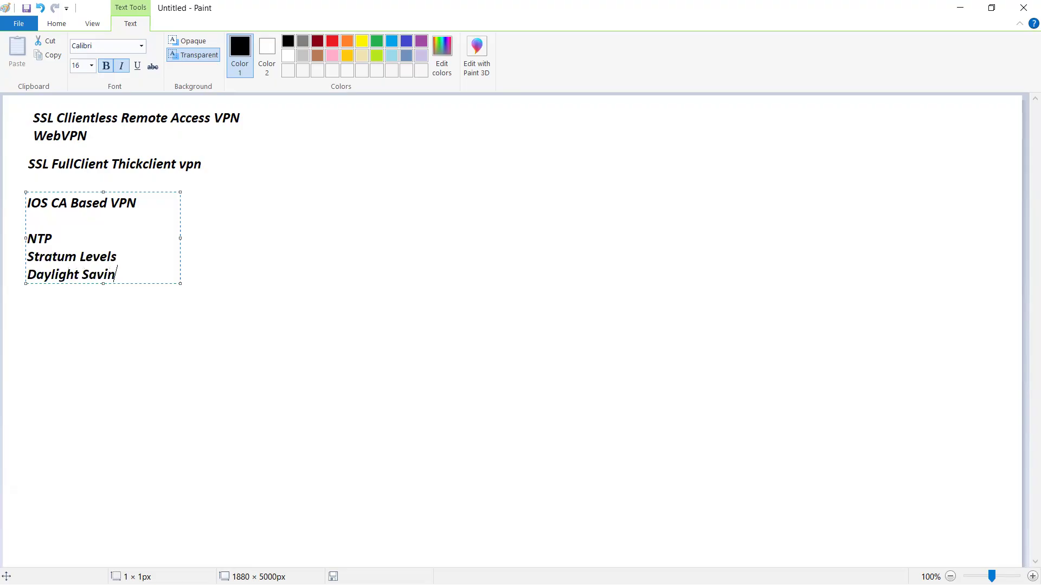
{"action": "type", "text": "g Time"}
{"action": "mouse_move", "coordinate": [161, 275]}
{"action": "left_mouse_down"}
{"action": "mouse_move", "coordinate": [122, 276]}
{"action": "mouse_move", "coordinate": [28, 200]}
{"action": "mouse_move", "coordinate": [42, 222]}
{"action": "left_mouse_up"}
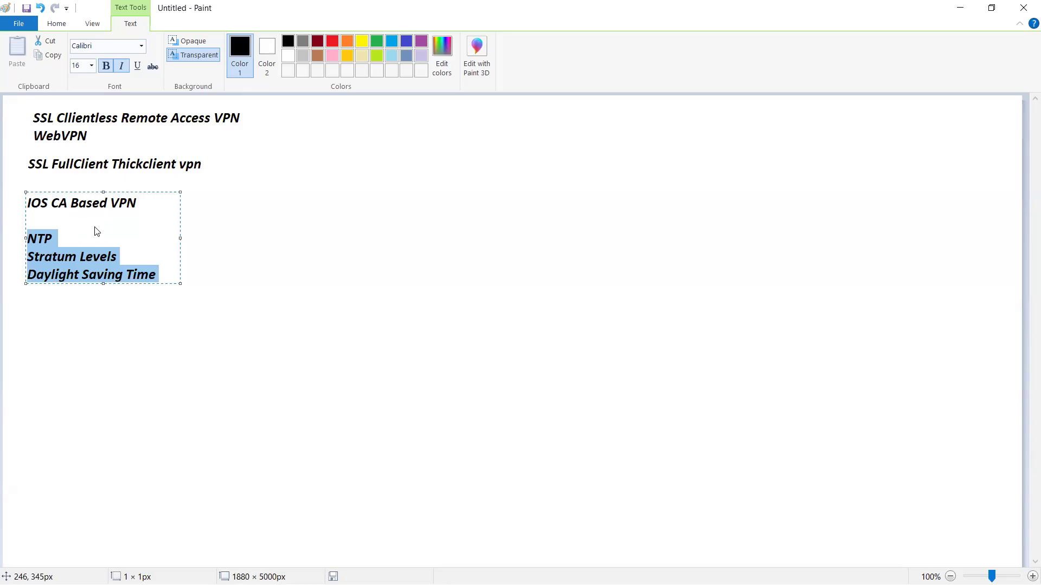
{"action": "left_click", "coordinate": [237, 225]}
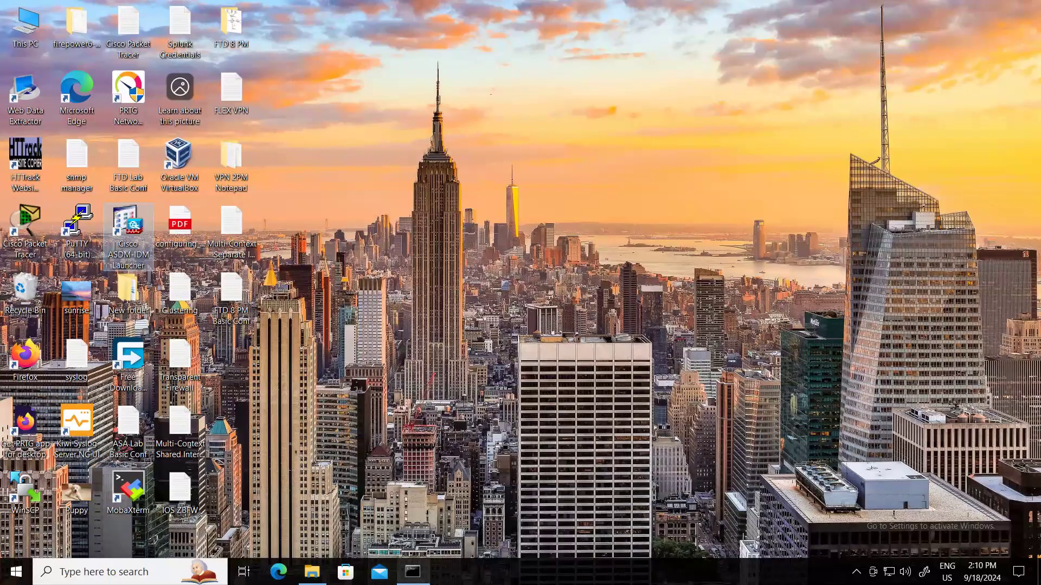
On the remote desktop, minimize the Command Prompt and close the System32 folder window.
{"action": "left_click", "coordinate": [413, 572]}
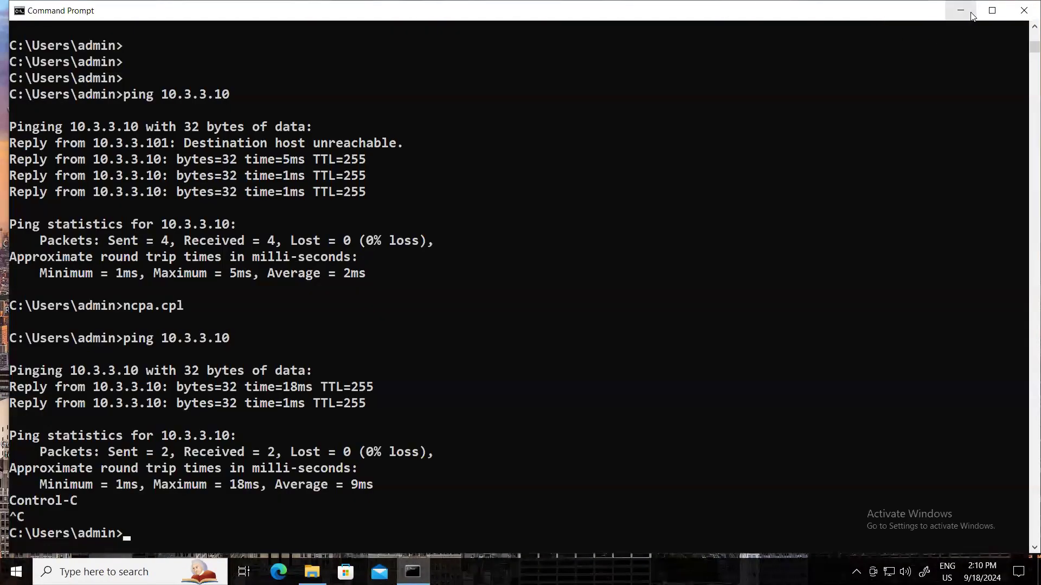
{"action": "left_click", "coordinate": [960, 10]}
{"action": "left_click", "coordinate": [312, 572]}
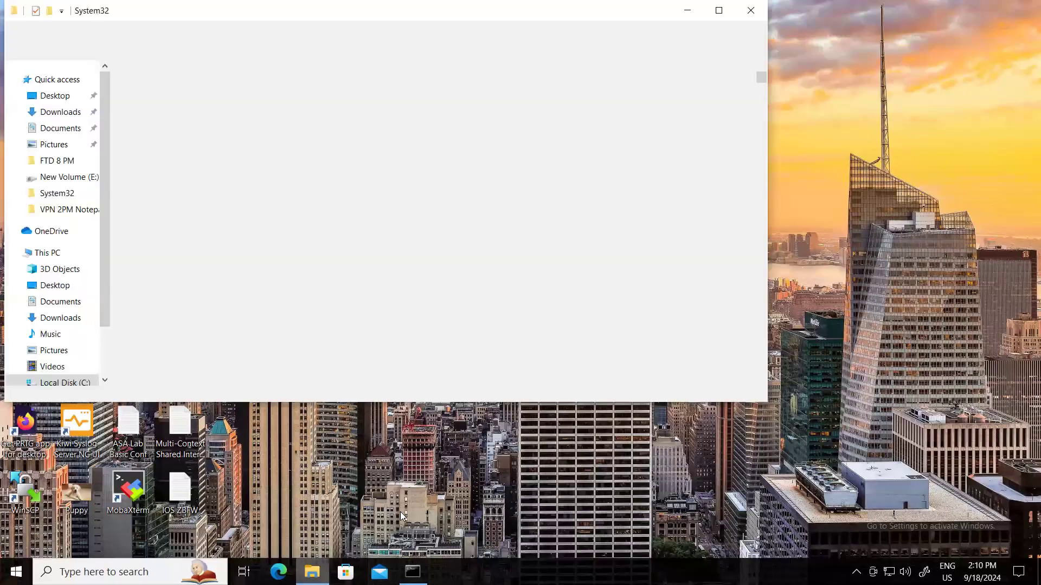
{"action": "left_click", "coordinate": [750, 11]}
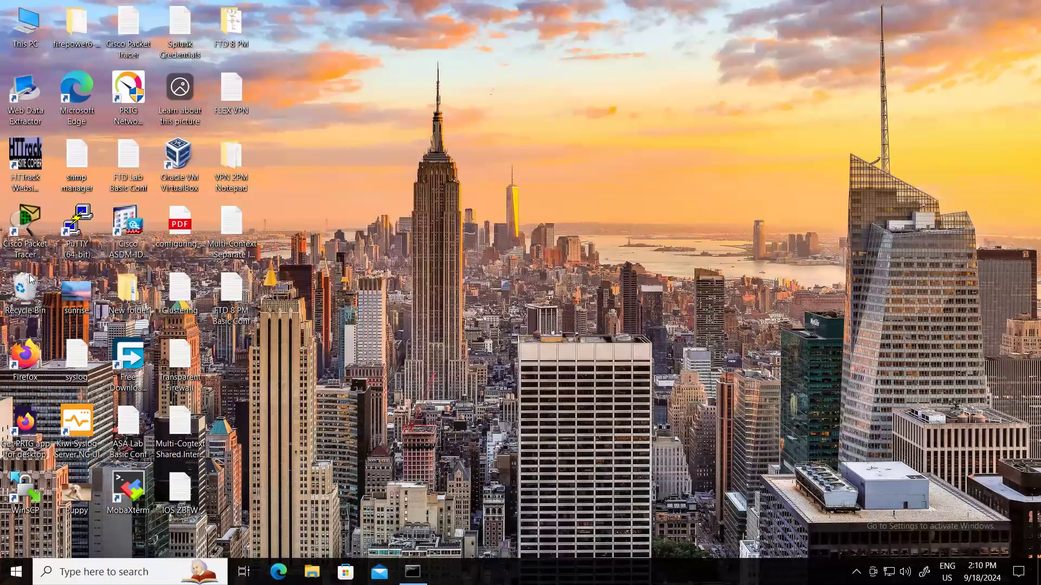
Open Firefox and load the saved sites 128.1.1.202 and 128.1.1.76 in separate tabs.
{"action": "double_click", "coordinate": [20, 357]}
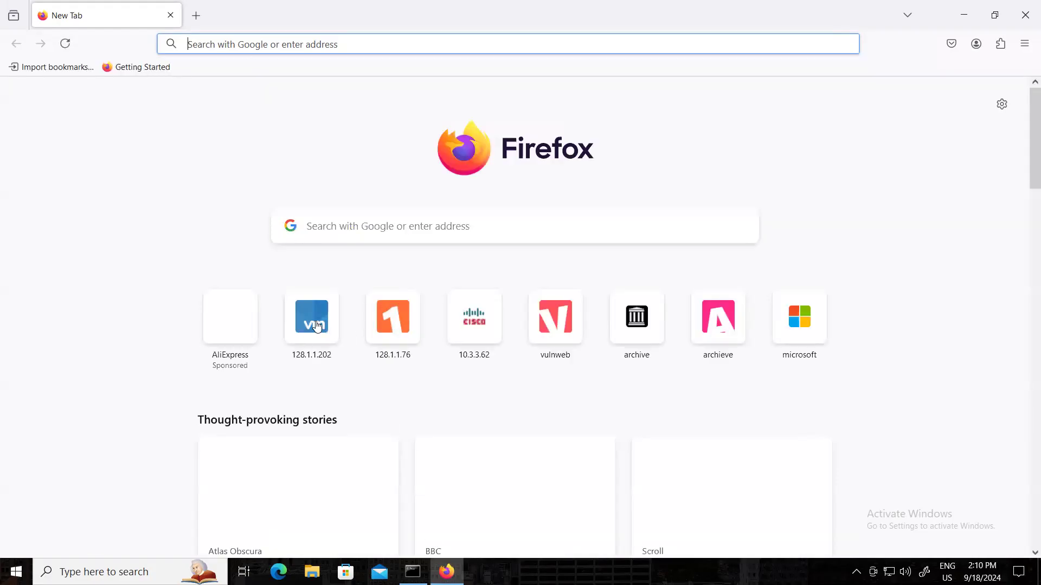
{"action": "left_click", "coordinate": [317, 326]}
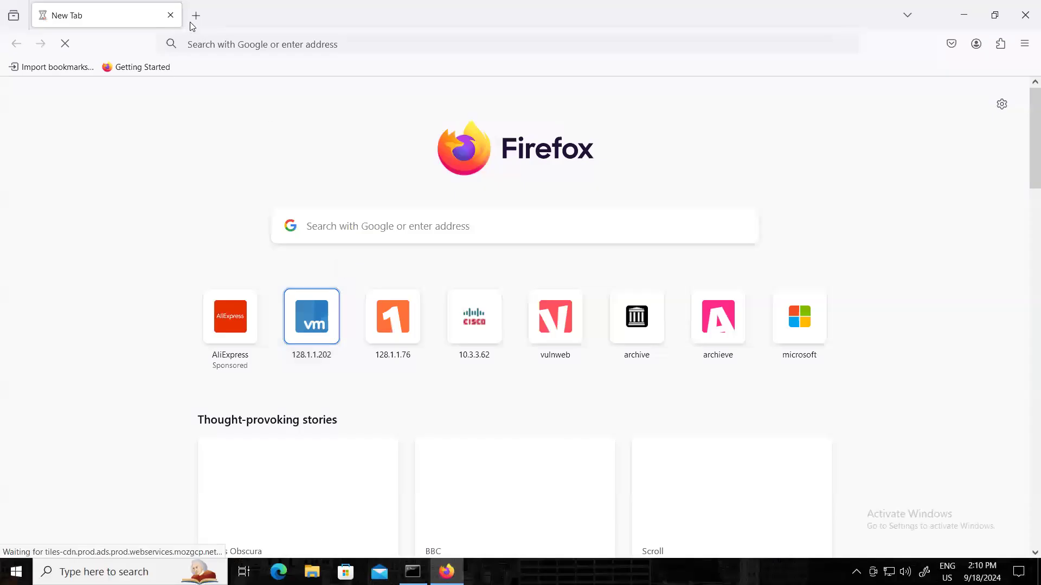
{"action": "key", "text": "ctrl+t"}
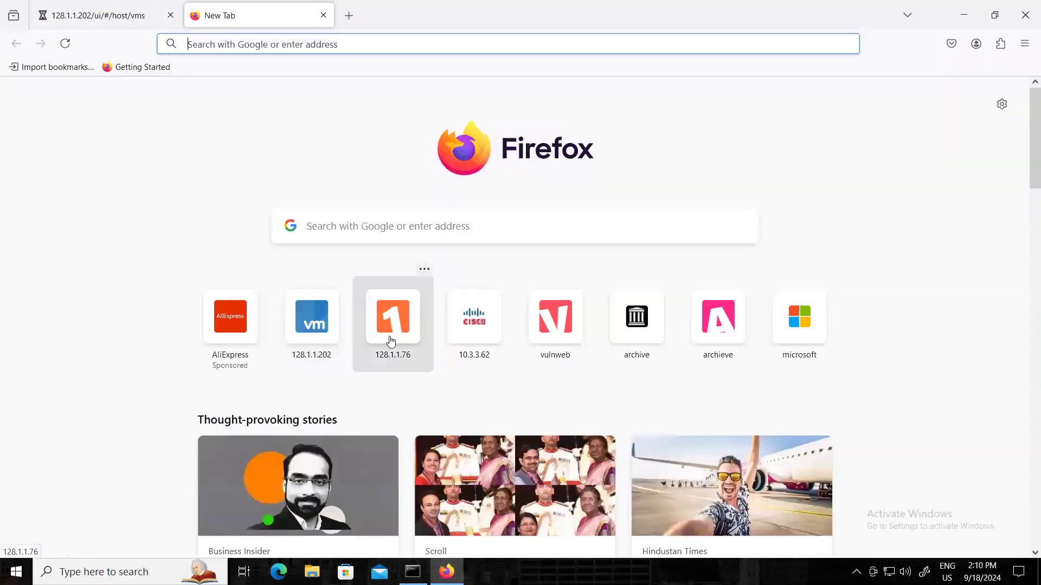
{"action": "left_click", "coordinate": [391, 325]}
Log in to VMware ESXi as root with the prefilled credentials and open the Kali 24.2 virtual machine's console.
{"action": "left_click", "coordinate": [120, 14]}
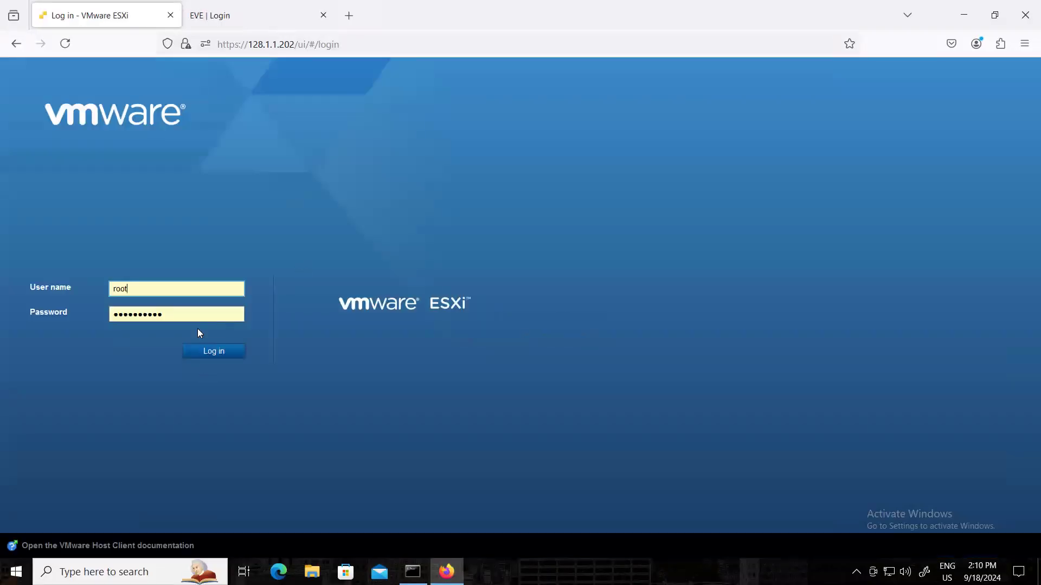
{"action": "left_click", "coordinate": [214, 353]}
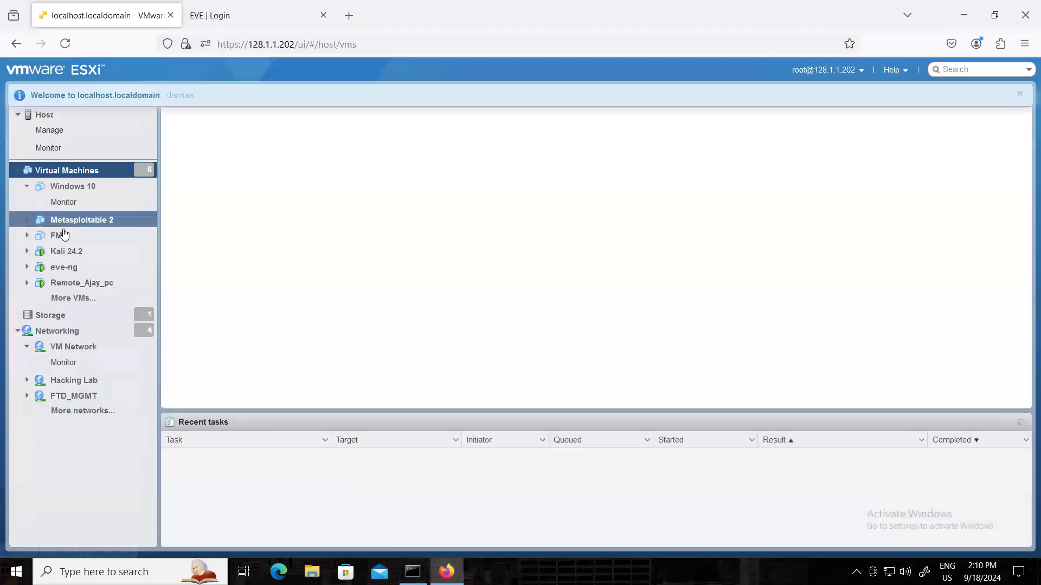
{"action": "left_click", "coordinate": [64, 252]}
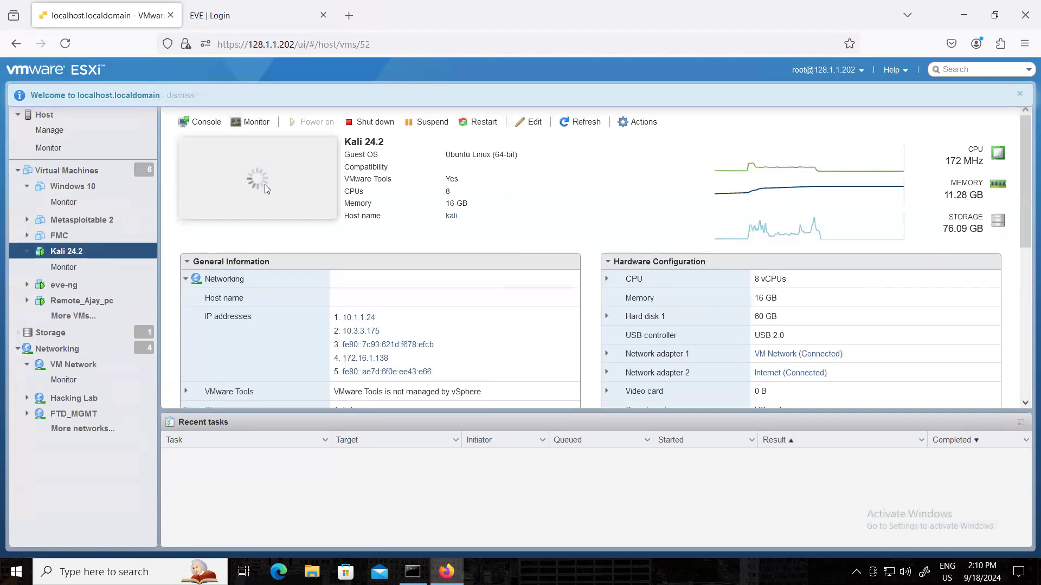
{"action": "left_click", "coordinate": [265, 184]}
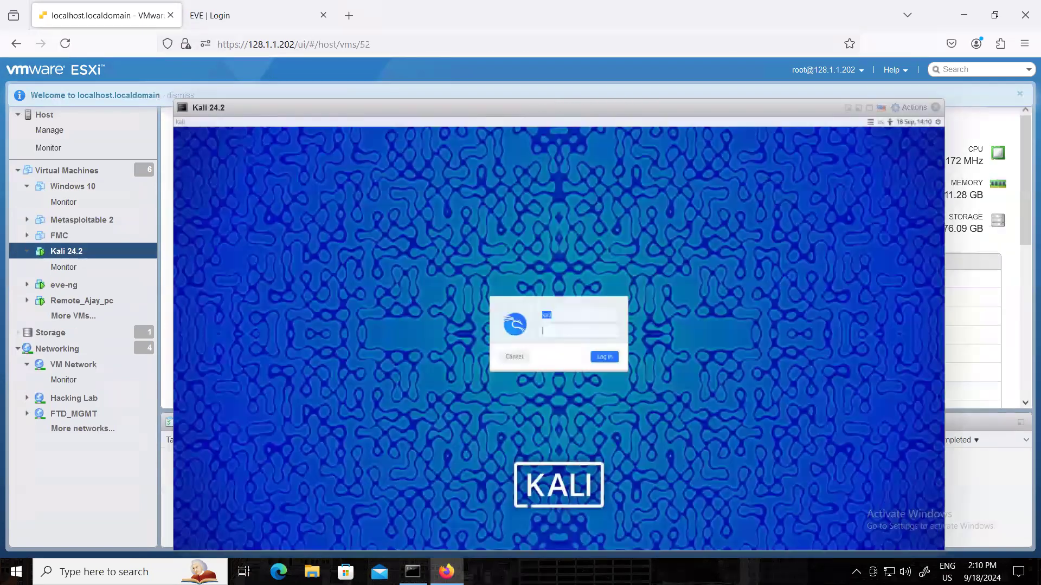
Log in to the Kali session with the account password and move the console window slightly up.
{"action": "type", "text": "kali"}
{"action": "key", "text": "Return"}
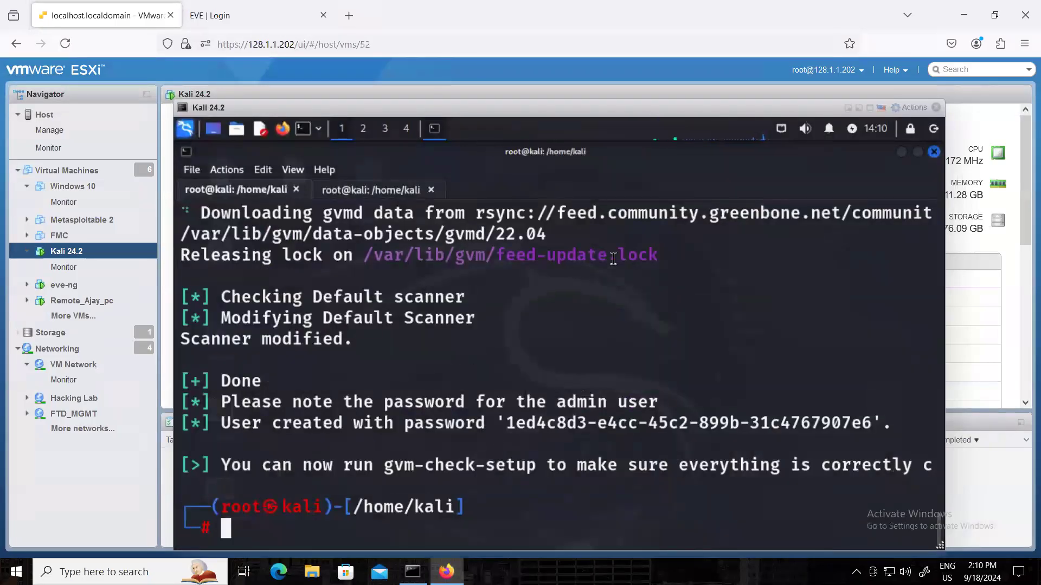
{"action": "left_click_drag", "start_coordinate": [468, 101], "coordinate": [453, 74]}
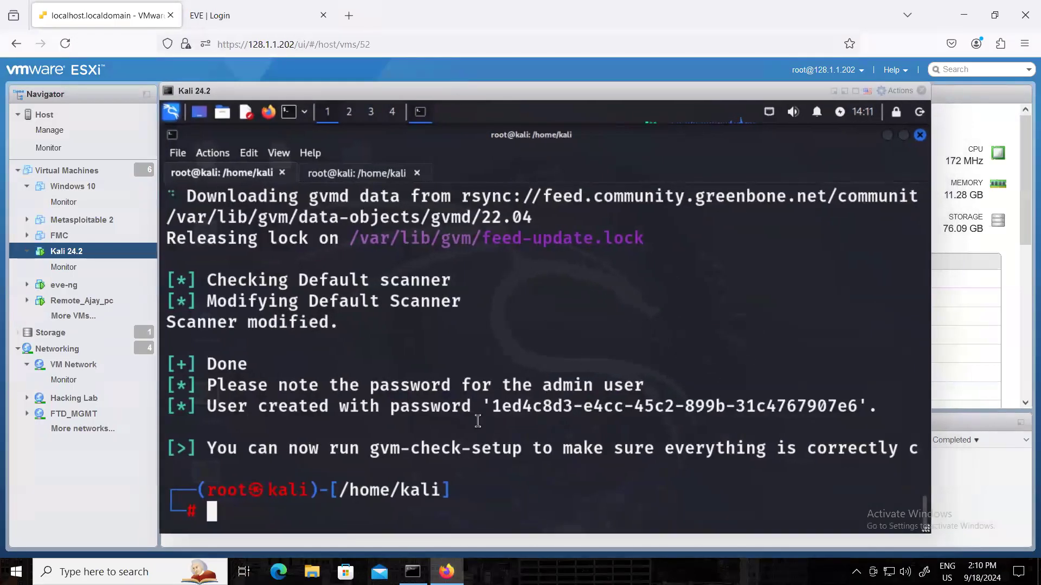
Review the setup output in the Kali terminal and close the virtual machine's console.
{"action": "scroll", "coordinate": [495, 363], "scroll_direction": "up", "scroll_amount": 1}
{"action": "scroll", "coordinate": [494, 362], "scroll_direction": "up", "scroll_amount": 3}
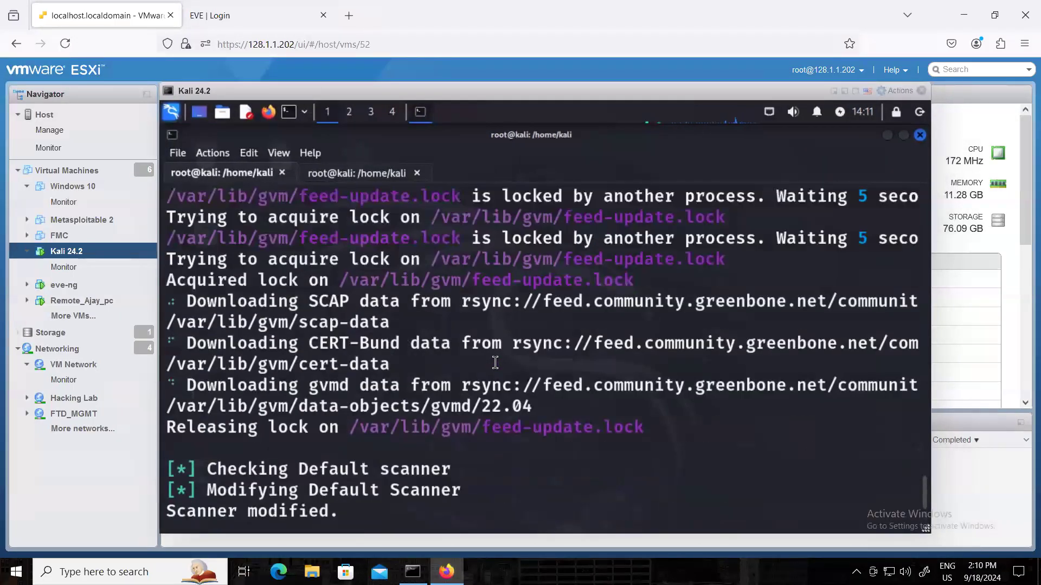
{"action": "scroll", "coordinate": [493, 353], "scroll_direction": "down", "scroll_amount": 3}
{"action": "scroll", "coordinate": [493, 353], "scroll_direction": "down", "scroll_amount": 1}
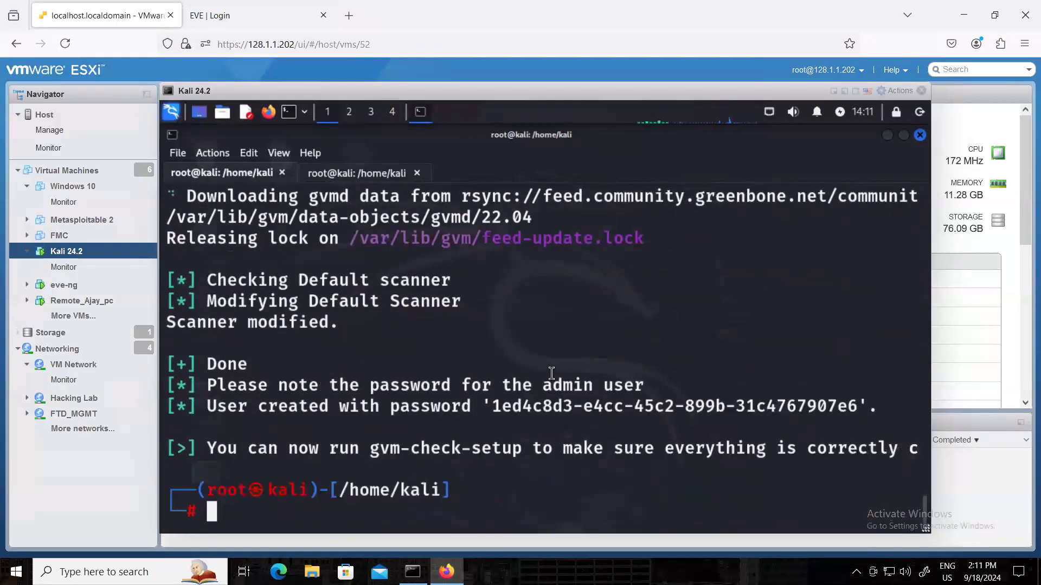
{"action": "left_click", "coordinate": [921, 90]}
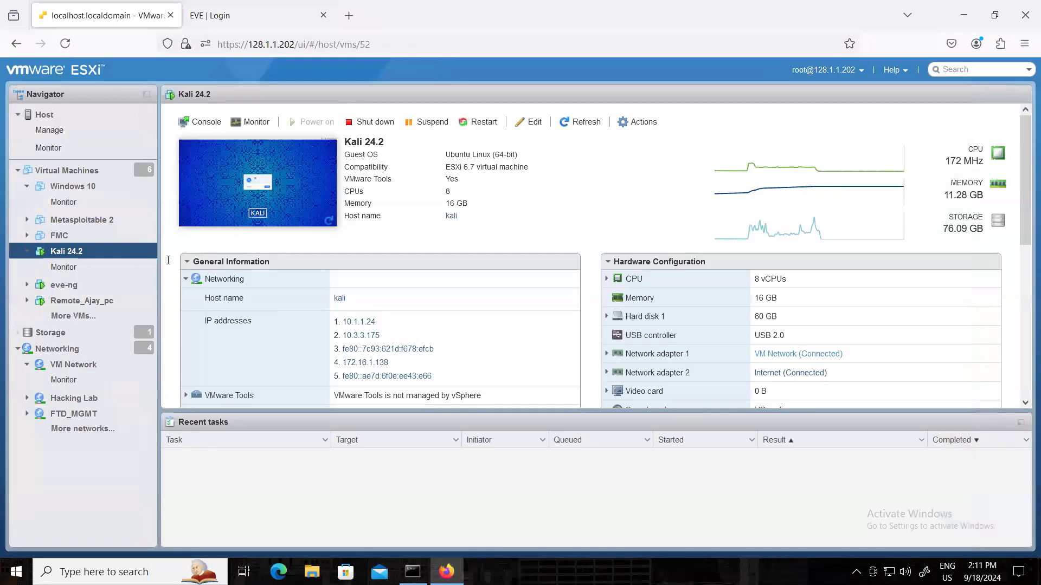
Power off the Kali 24.2 virtual machine and confirm the shutdown.
{"action": "right_click", "coordinate": [69, 256]}
{"action": "mouse_move", "coordinate": [182, 211]}
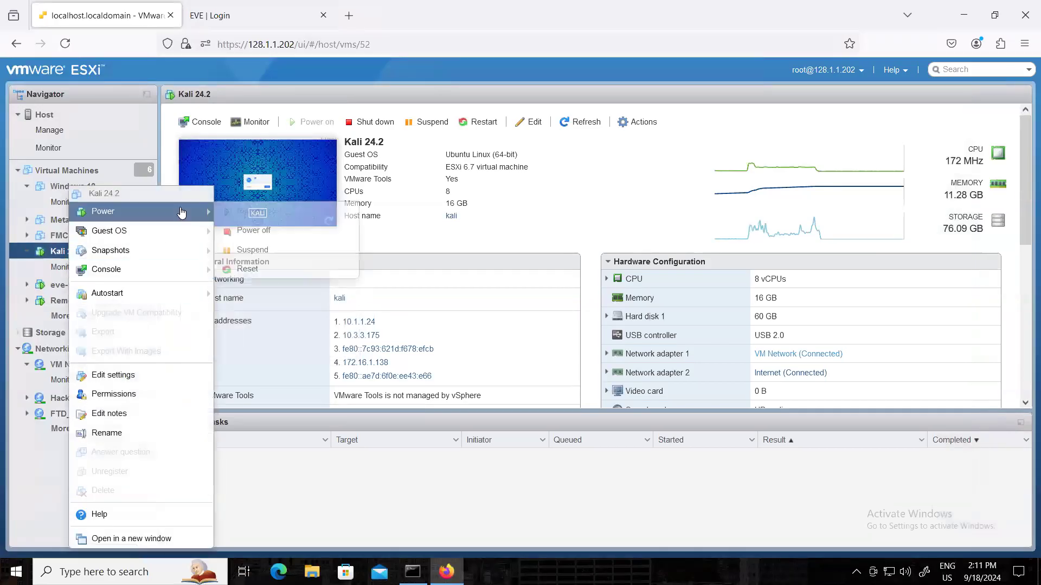
{"action": "left_click", "coordinate": [252, 231]}
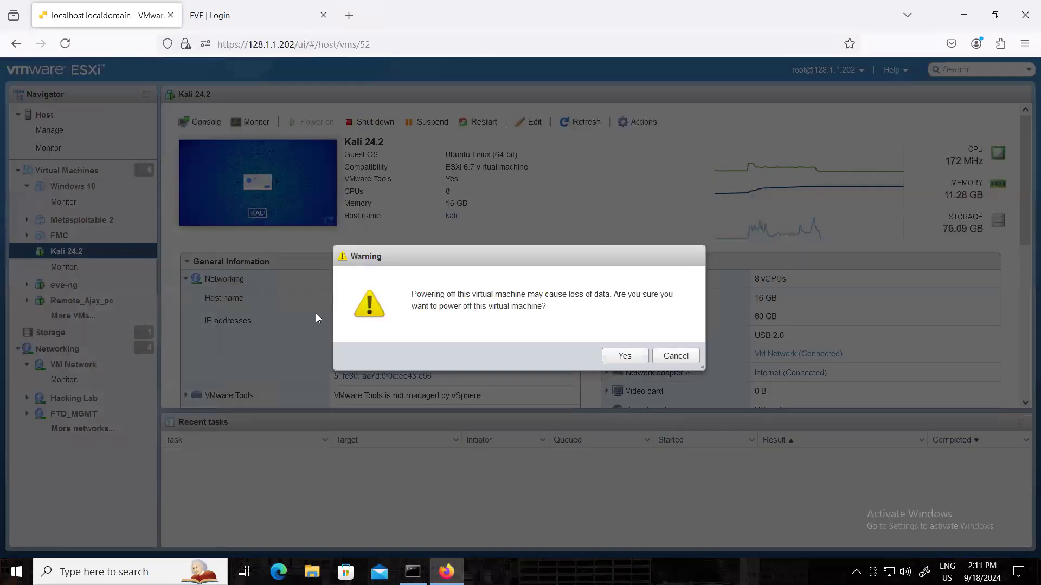
{"action": "left_click", "coordinate": [637, 360]}
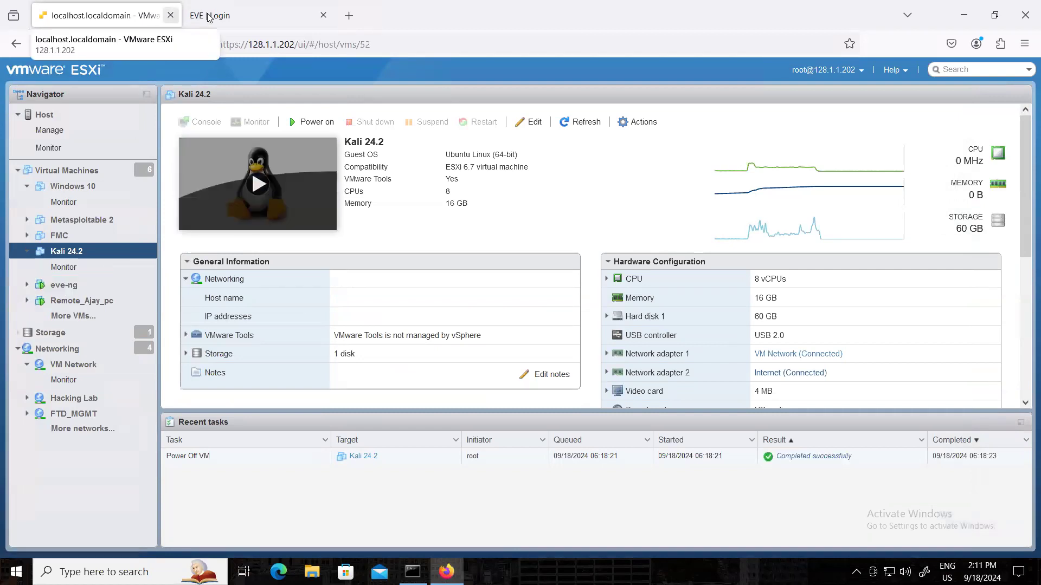
Sign in to EVE-NG in the other browser tab as admin, entering the account password.
{"action": "left_click", "coordinate": [251, 17]}
{"action": "left_click", "coordinate": [424, 300]}
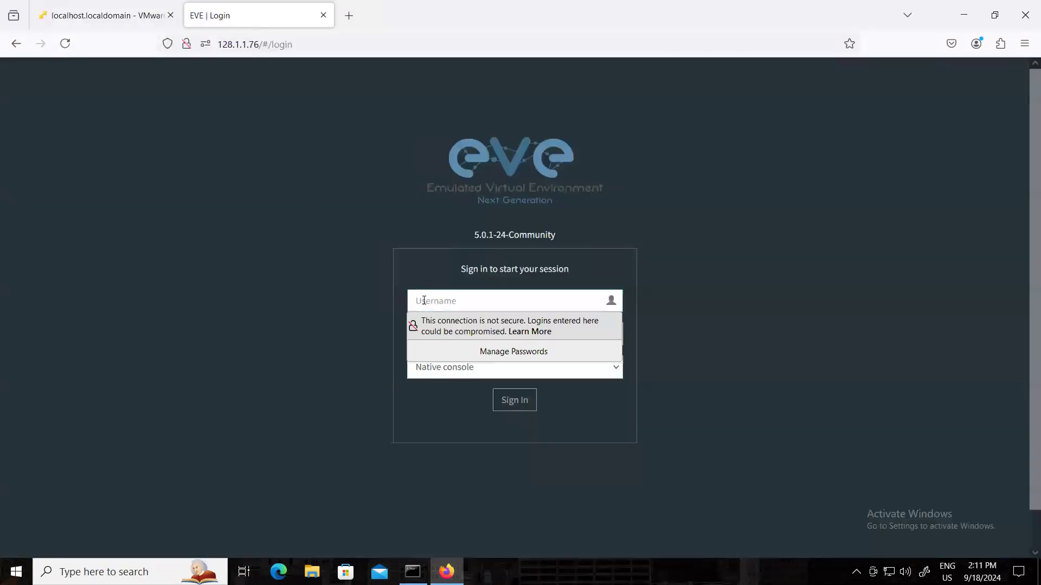
{"action": "type", "text": "admin"}
{"action": "key", "text": "Tab"}
{"action": "type", "text": "eve"}
{"action": "key", "text": "Return"}
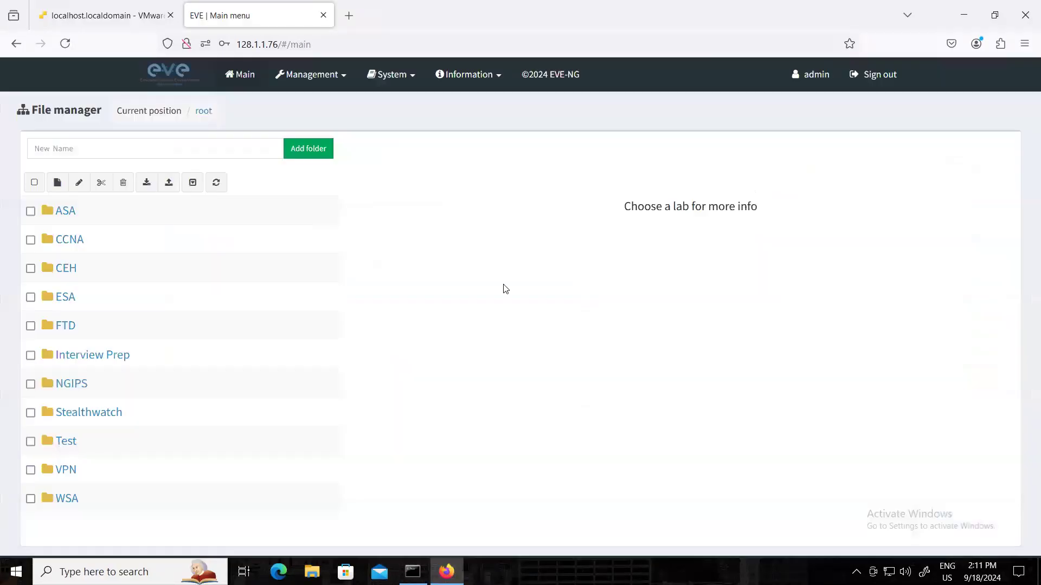
Open the SSL Clientless Remote Access VPN lab from the VPN folder and start all its nodes.
{"action": "left_click", "coordinate": [66, 469]}
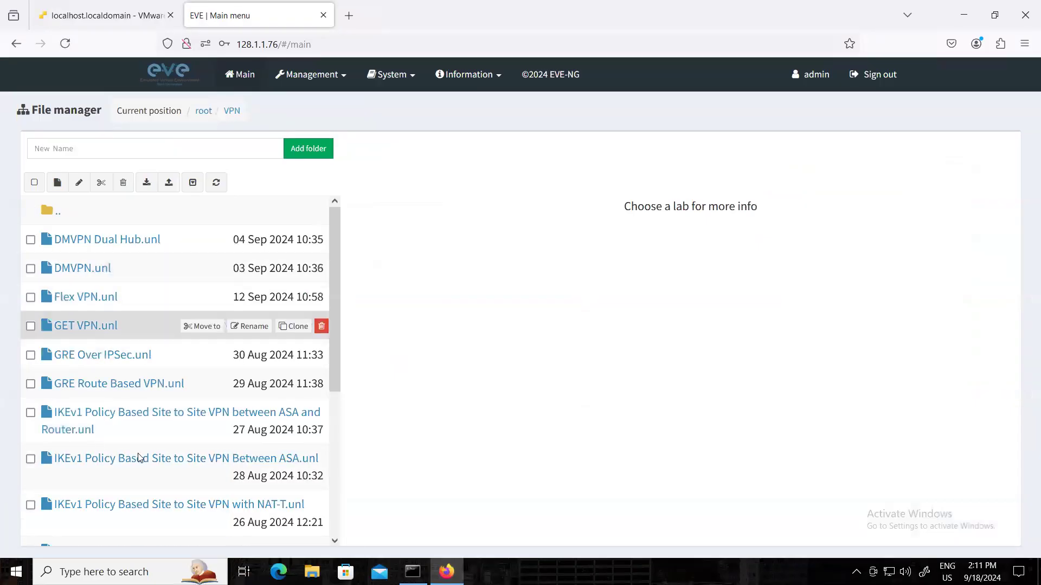
{"action": "scroll", "coordinate": [130, 433], "scroll_direction": "down", "scroll_amount": 5}
{"action": "left_click", "coordinate": [96, 509]}
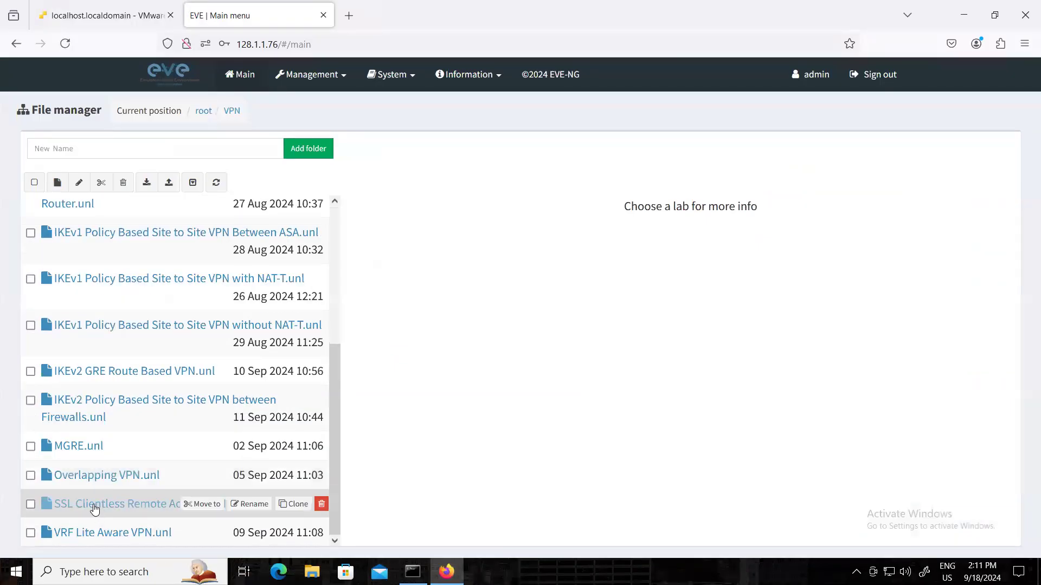
{"action": "left_click", "coordinate": [405, 541]}
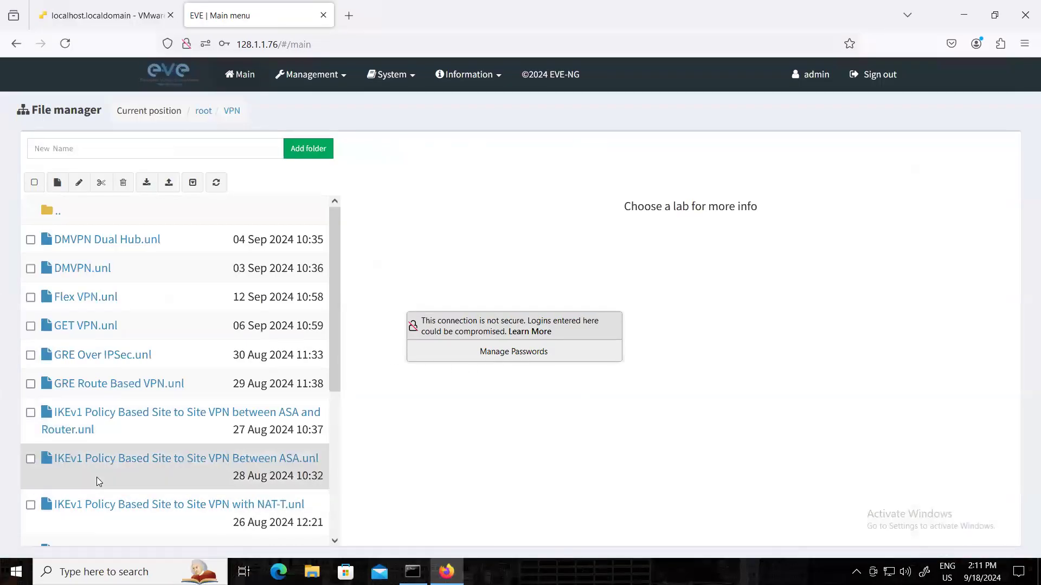
{"action": "scroll", "coordinate": [103, 477], "scroll_direction": "down", "scroll_amount": 3}
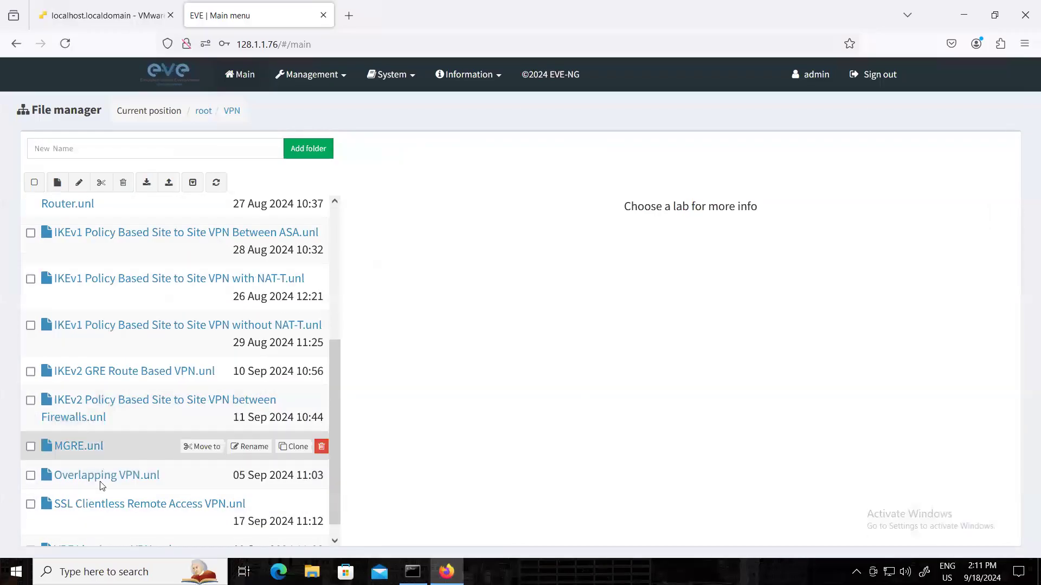
{"action": "left_click", "coordinate": [111, 508]}
{"action": "left_click", "coordinate": [400, 540]}
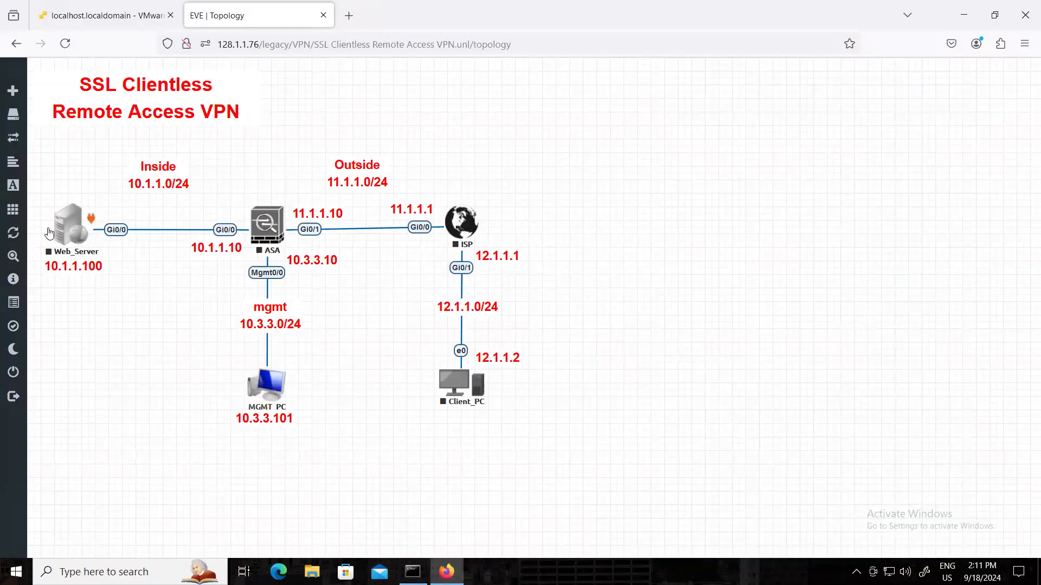
{"action": "left_click", "coordinate": [19, 210]}
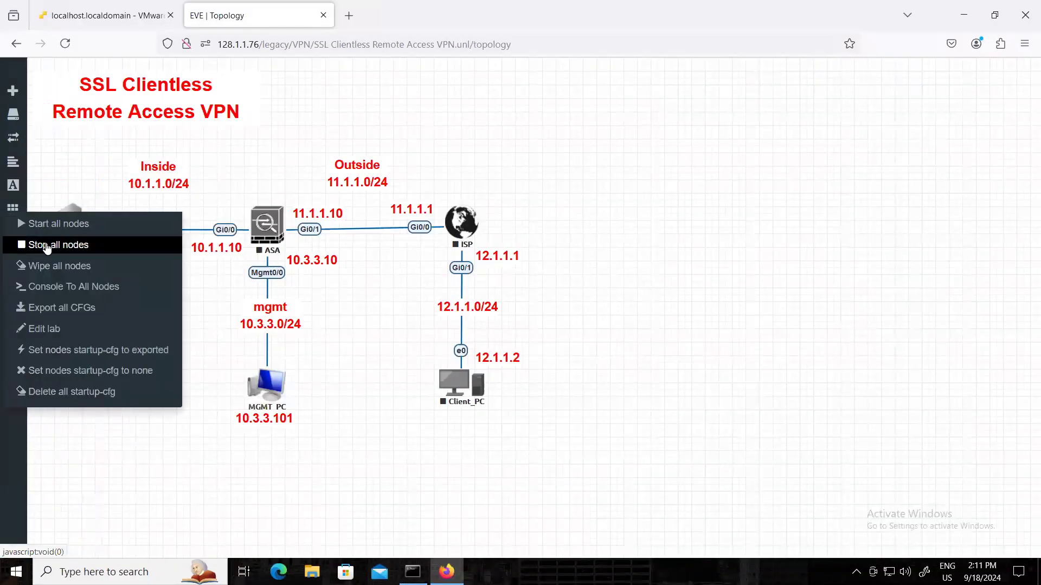
{"action": "left_click", "coordinate": [51, 228]}
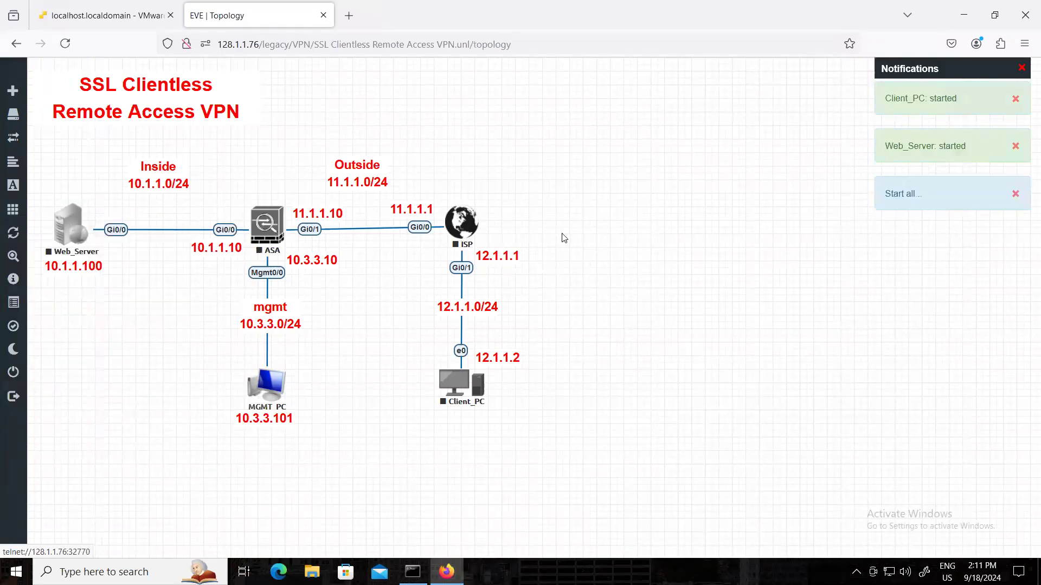
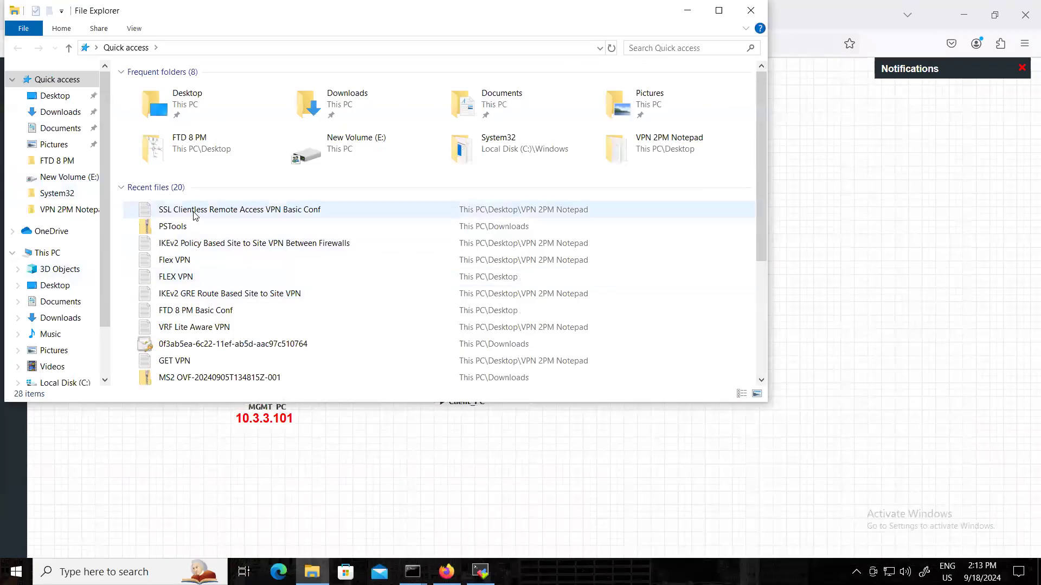
Open the SSL Clientless Remote Access VPN Basic Conf file and place the device terminal window beside it, with File Explorer minimized.
{"action": "left_click", "coordinate": [588, 13]}
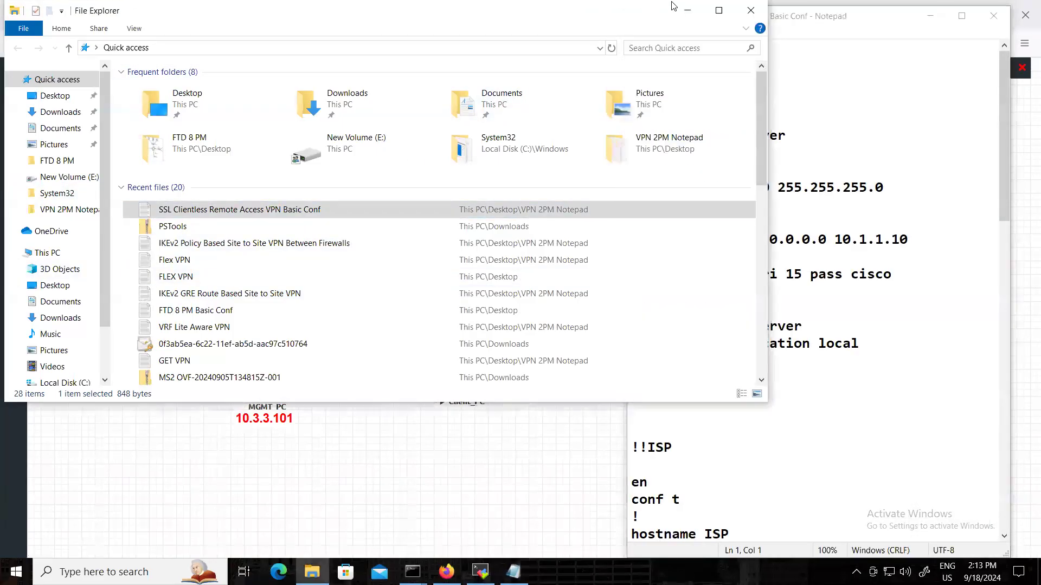
{"action": "left_click", "coordinate": [690, 8]}
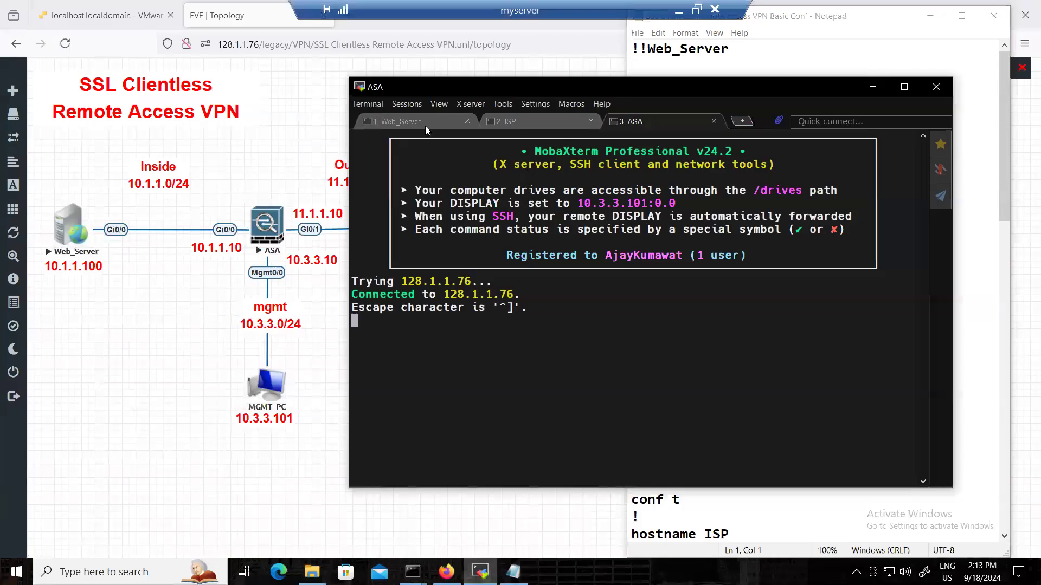
{"action": "left_click", "coordinate": [425, 126]}
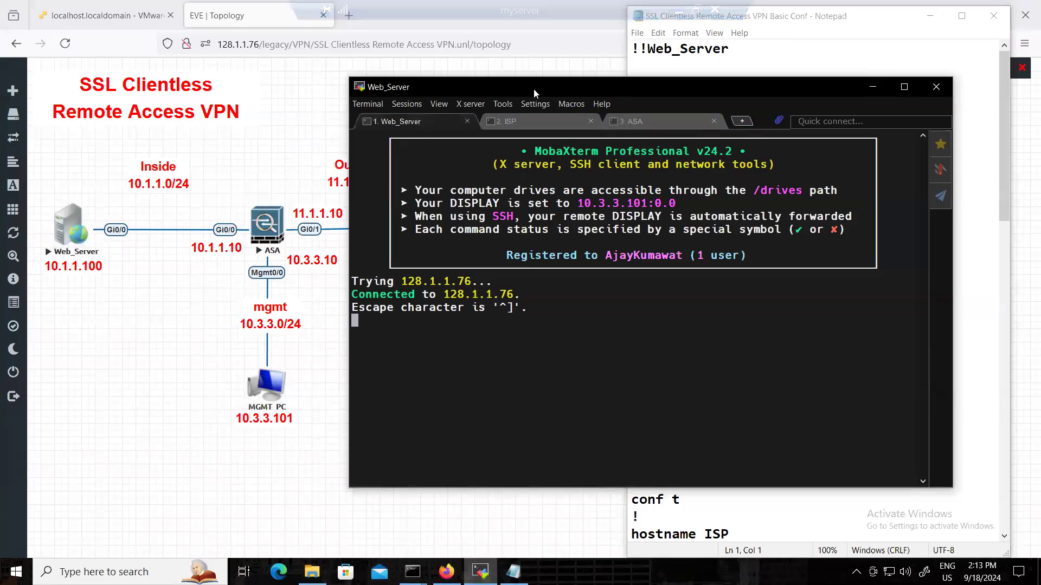
{"action": "left_click_drag", "start_coordinate": [534, 86], "coordinate": [259, 98]}
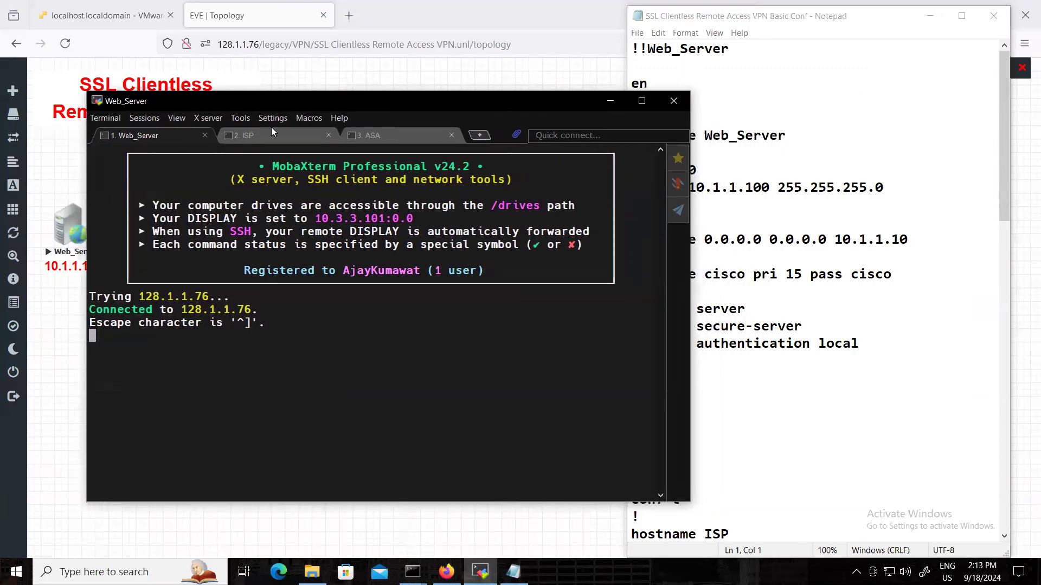
Check the ISP console session and bring up the command prompt in the ASA session.
{"action": "left_click", "coordinate": [269, 130]}
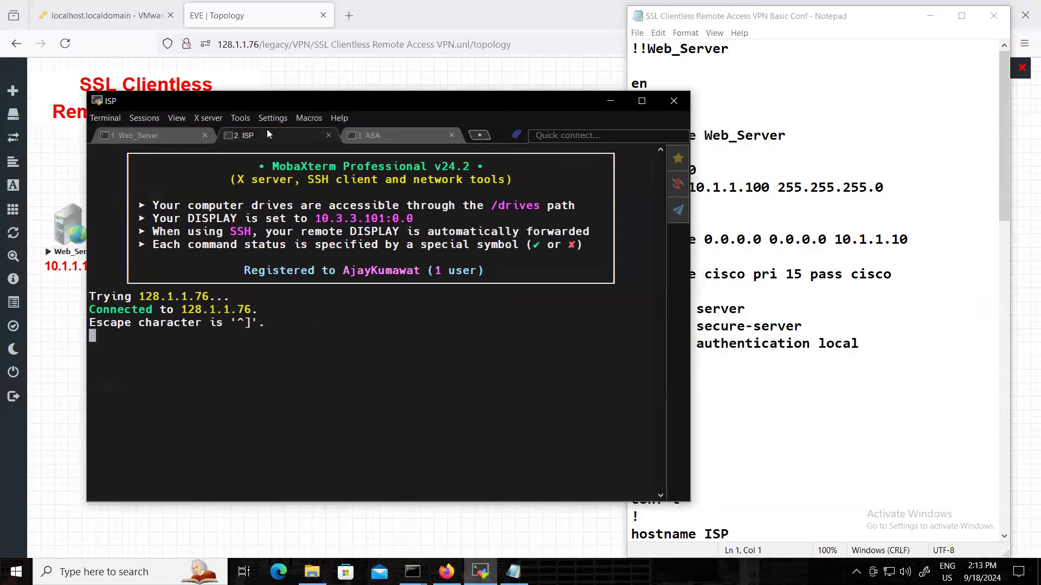
{"action": "left_click", "coordinate": [404, 134]}
{"action": "key", "text": "Return"}
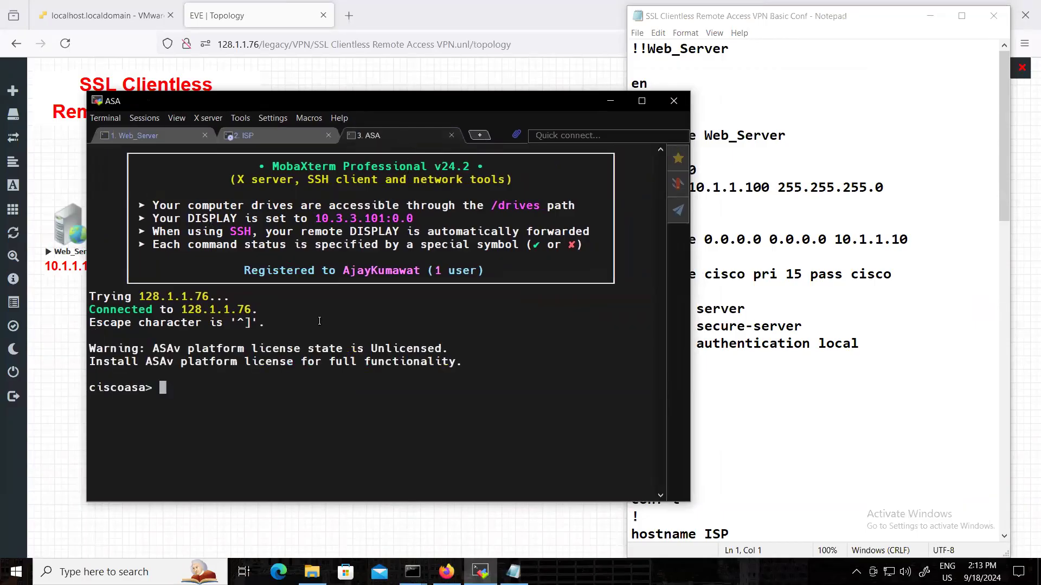
Add a username line for admin with its password and privilege 15 below the cisco user in the ASA configuration notes.
{"action": "left_click", "coordinate": [762, 356]}
{"action": "scroll", "coordinate": [762, 356], "scroll_direction": "down", "scroll_amount": 14}
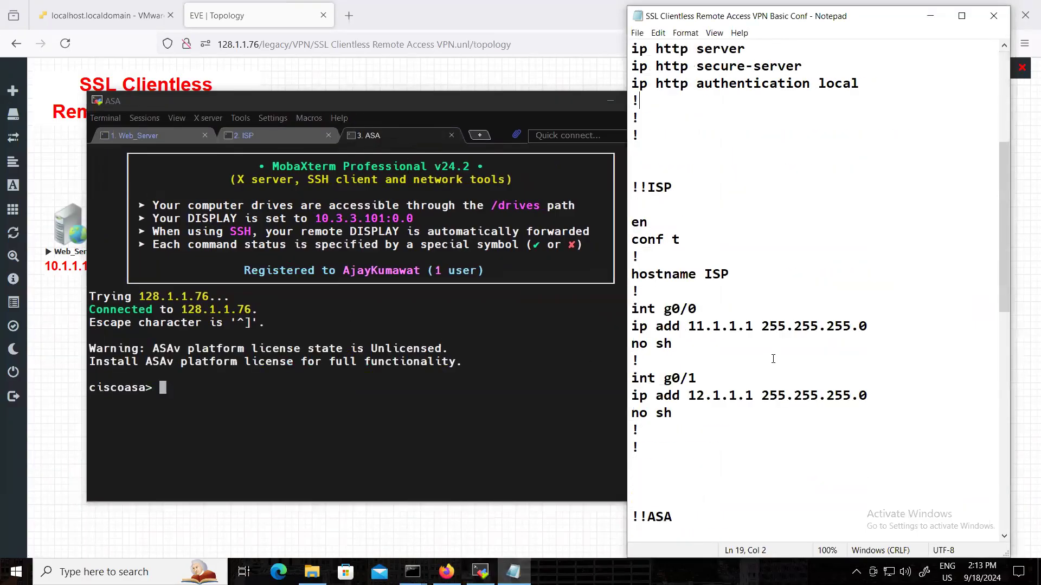
{"action": "scroll", "coordinate": [762, 356], "scroll_direction": "down", "scroll_amount": 1}
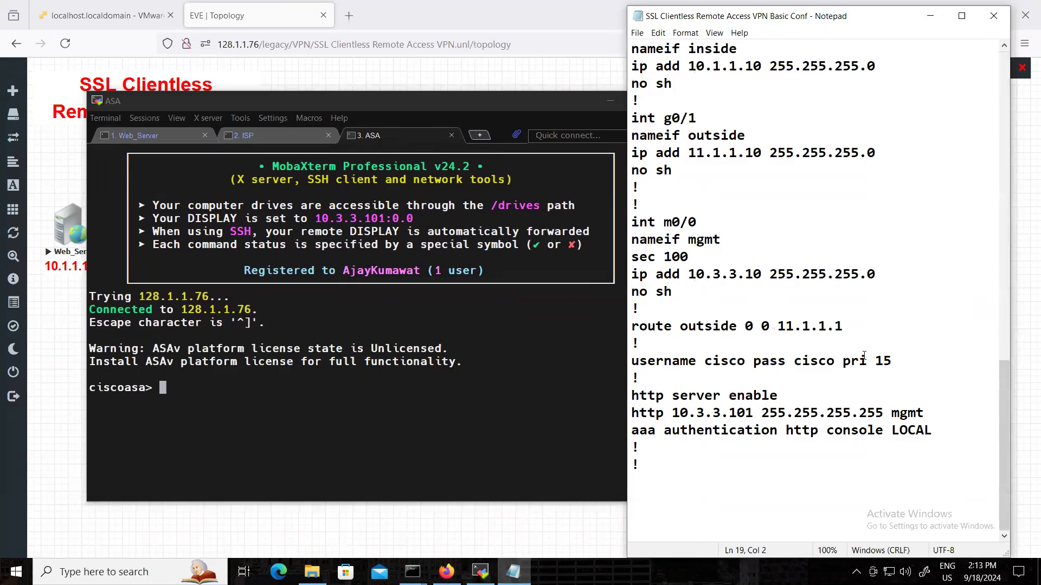
{"action": "left_click_drag", "start_coordinate": [893, 361], "coordinate": [630, 362]}
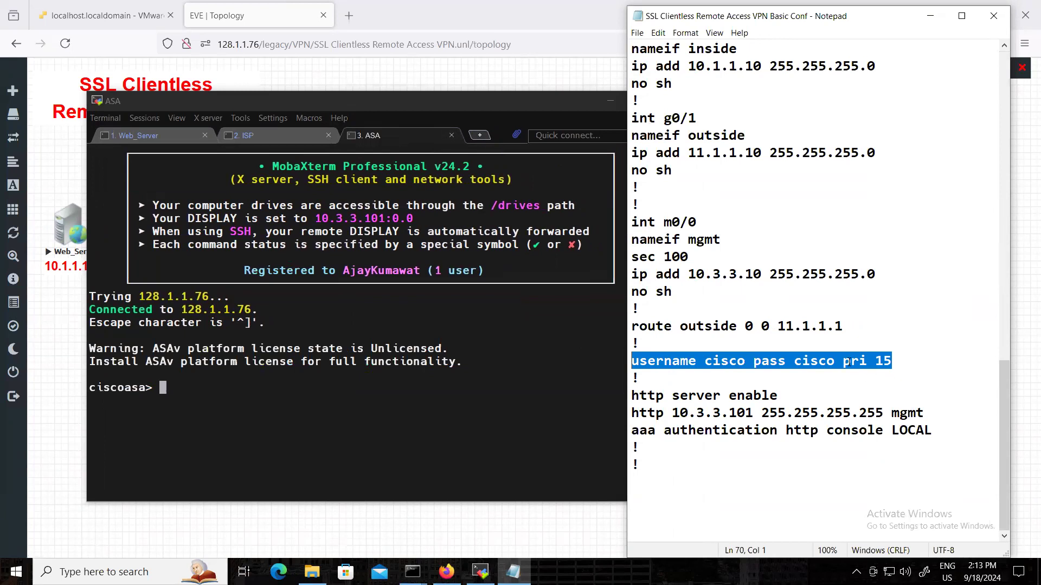
{"action": "left_click", "coordinate": [895, 359]}
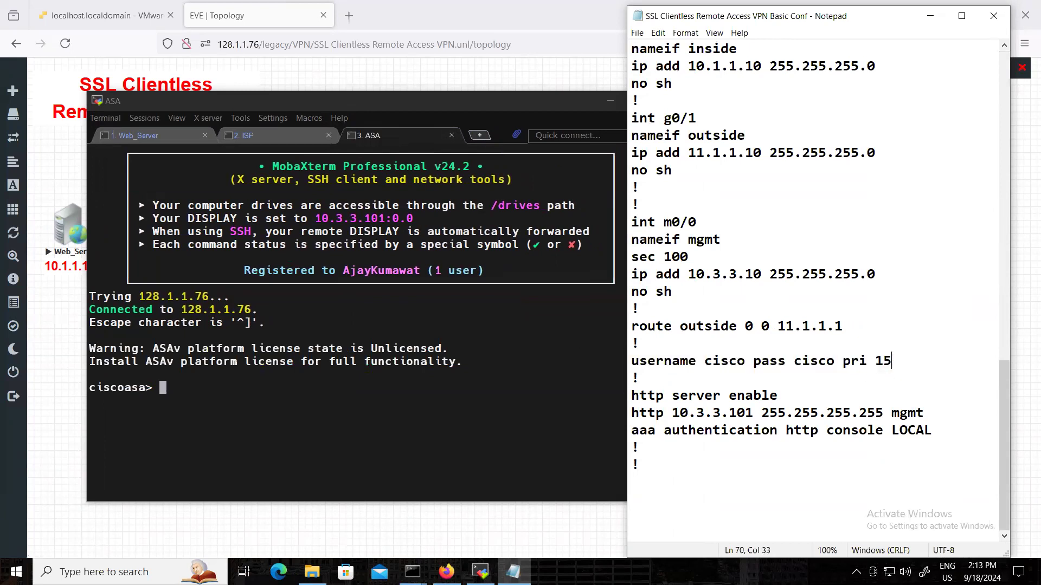
{"action": "key", "text": "Return"}
{"action": "type", "text": "username"}
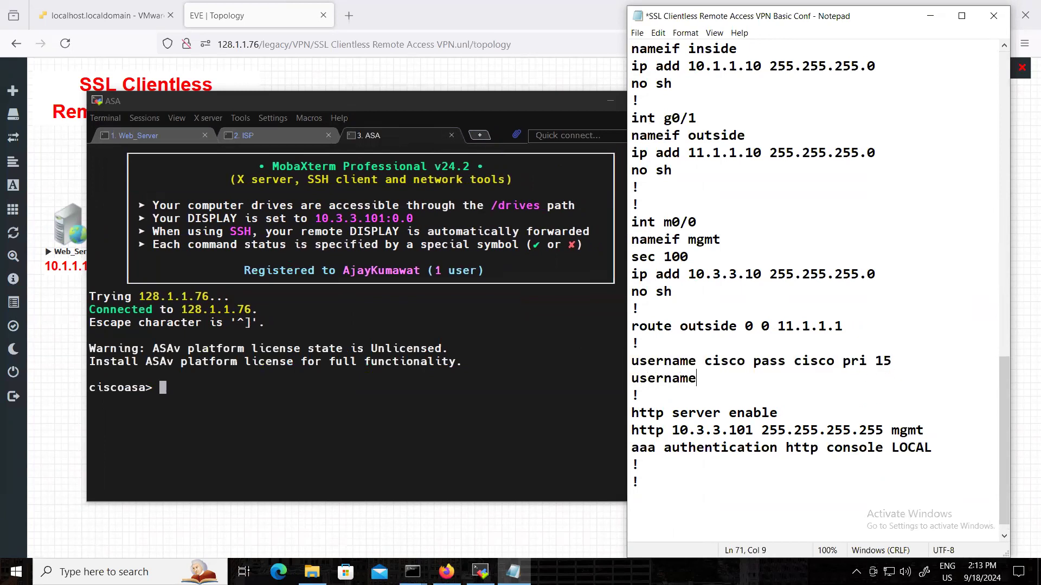
{"action": "type", "text": " admin pass c"}
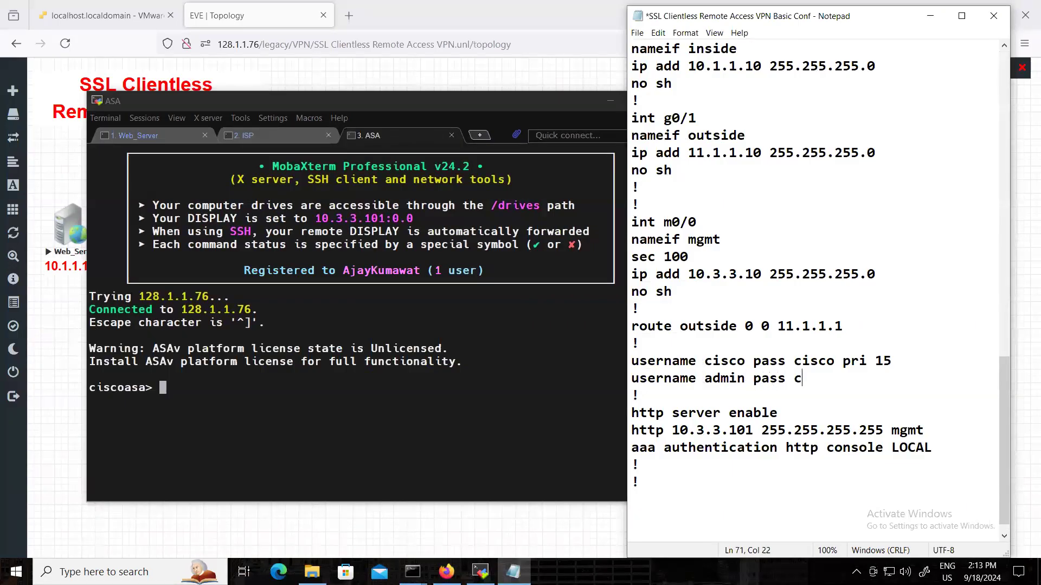
{"action": "type", "text": "cie pri 15"}
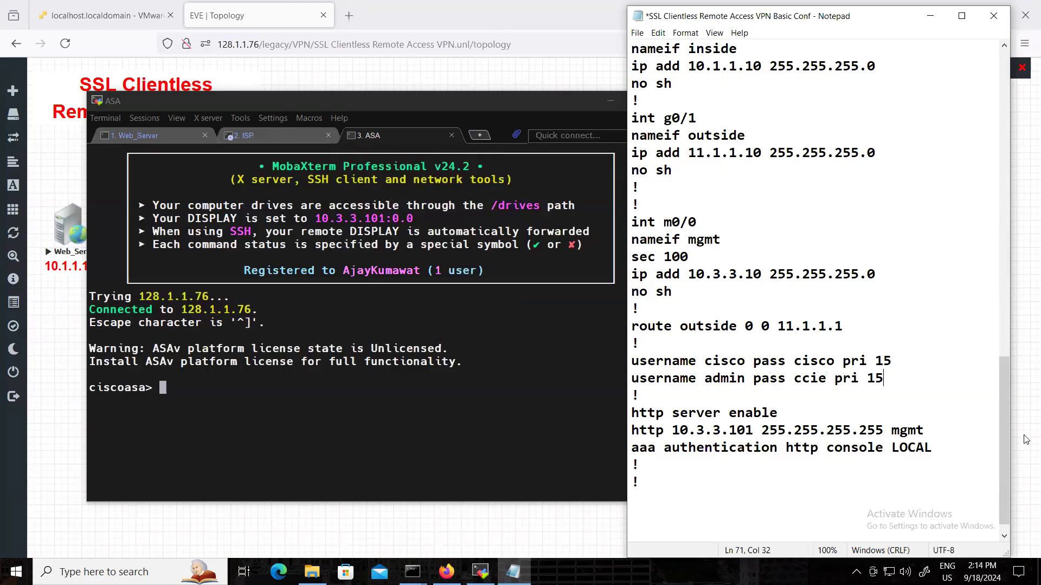
Add a username line for sales with its password and privilege 15 below the admin user.
{"action": "key", "text": "Return"}
{"action": "type", "text": "usernma"}
{"action": "key", "text": "BackSpace"}
{"action": "key", "text": "BackSpace"}
{"action": "type", "text": "me sales pass sales "}
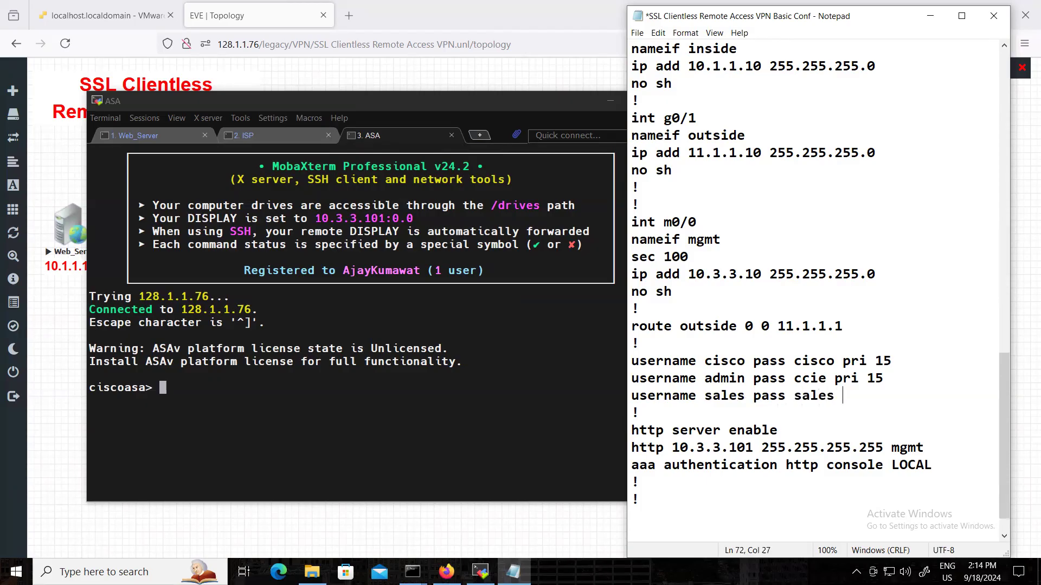
{"action": "type", "text": "pri 15"}
Copy the ASA configuration block from its enable command to the end of the file and paste it into the ASA console.
{"action": "scroll", "coordinate": [768, 423], "scroll_direction": "up", "scroll_amount": 3}
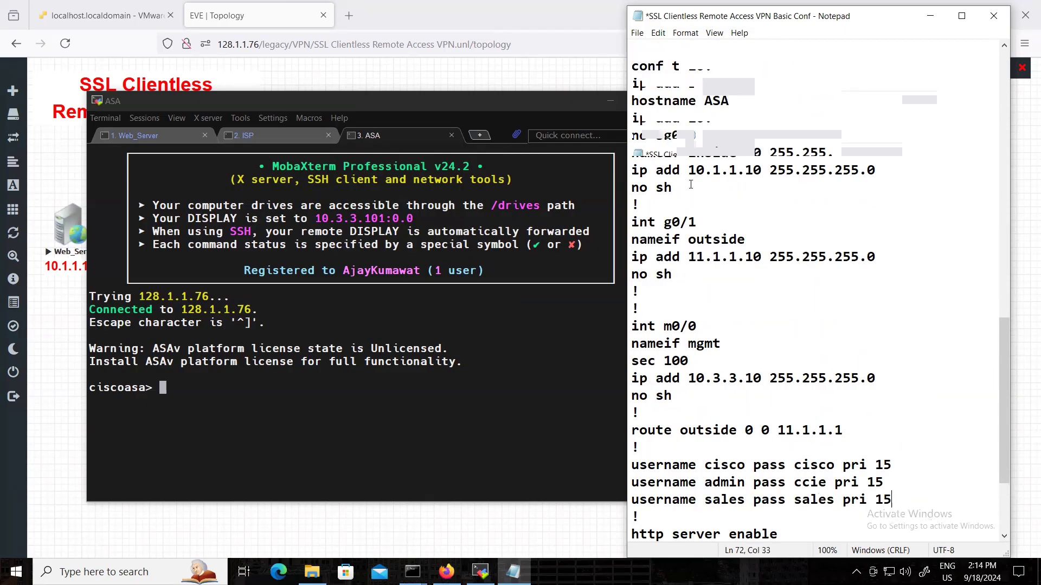
{"action": "scroll", "coordinate": [687, 146], "scroll_direction": "up", "scroll_amount": 1}
{"action": "left_click_drag", "start_coordinate": [632, 102], "coordinate": [670, 441]}
{"action": "scroll", "coordinate": [667, 347], "scroll_direction": "down", "scroll_amount": 5}
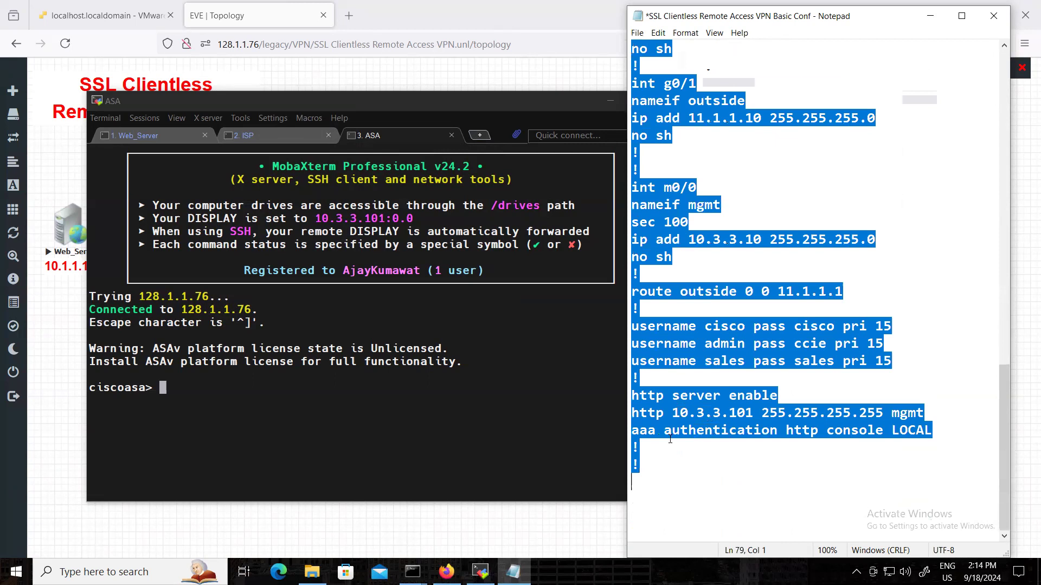
{"action": "right_click", "coordinate": [686, 347]}
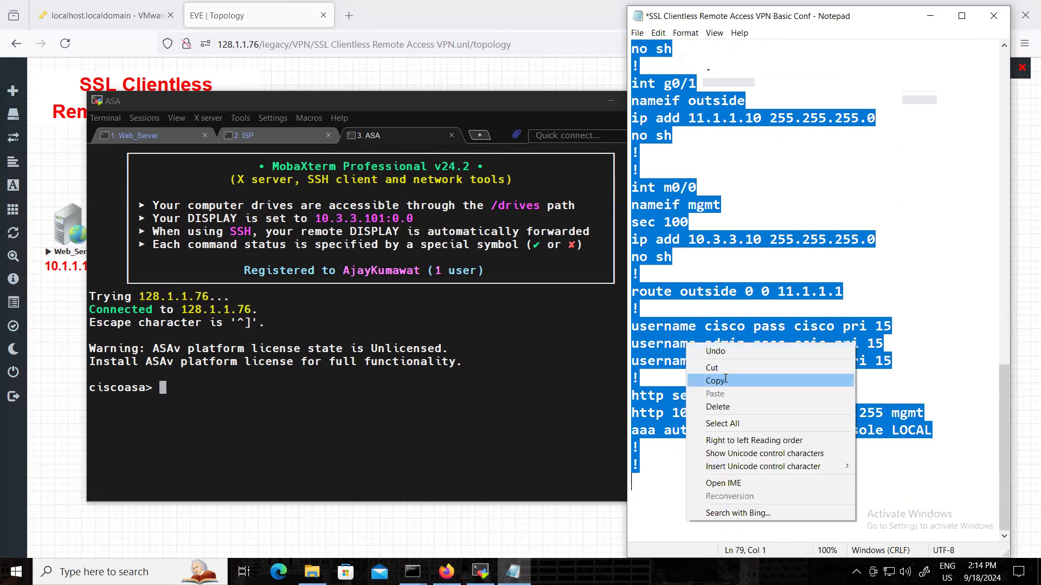
{"action": "left_click", "coordinate": [727, 381]}
{"action": "left_click", "coordinate": [216, 400]}
{"action": "right_click", "coordinate": [215, 400]}
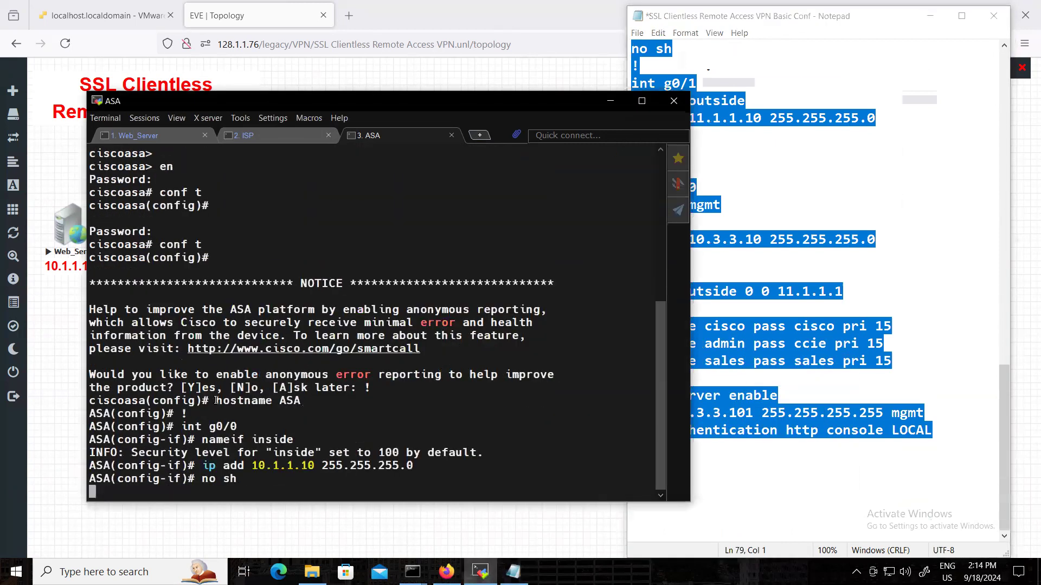
Copy the ISP configuration block from the notes and paste it into the ISP console.
{"action": "left_click", "coordinate": [727, 471]}
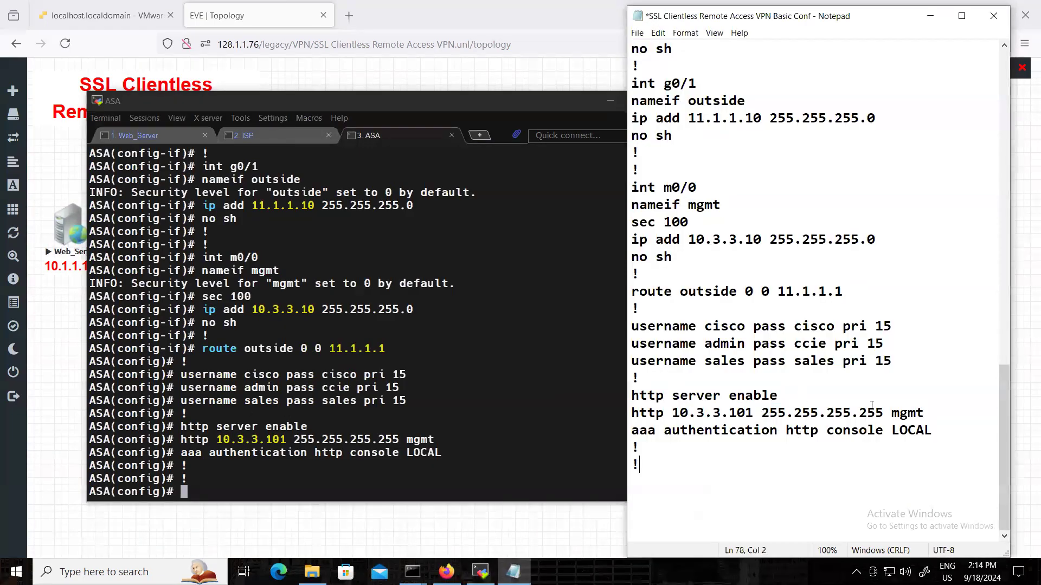
{"action": "scroll", "coordinate": [872, 405], "scroll_direction": "up", "scroll_amount": 10}
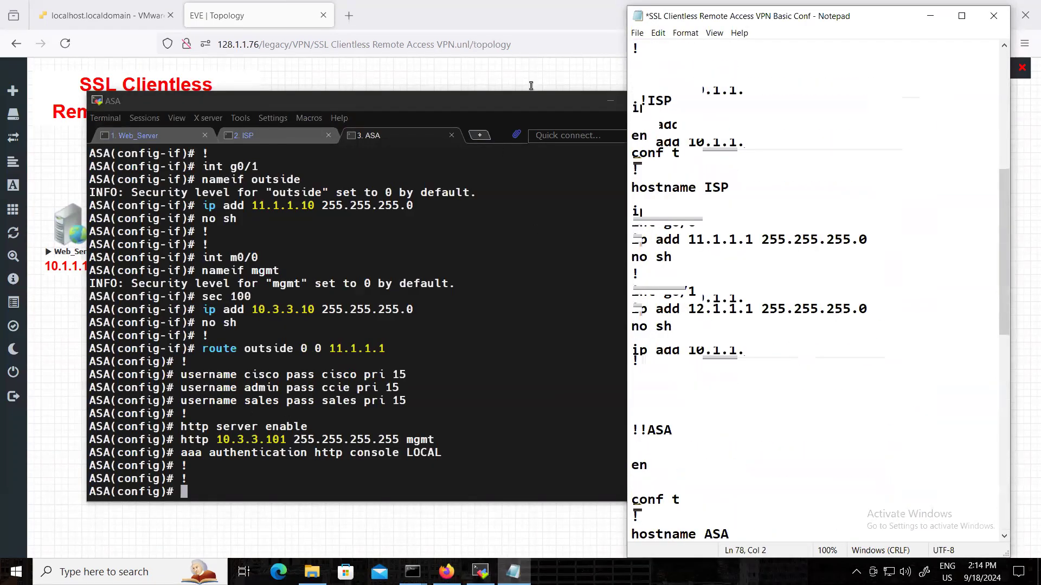
{"action": "left_click_drag", "start_coordinate": [642, 78], "coordinate": [634, 395]}
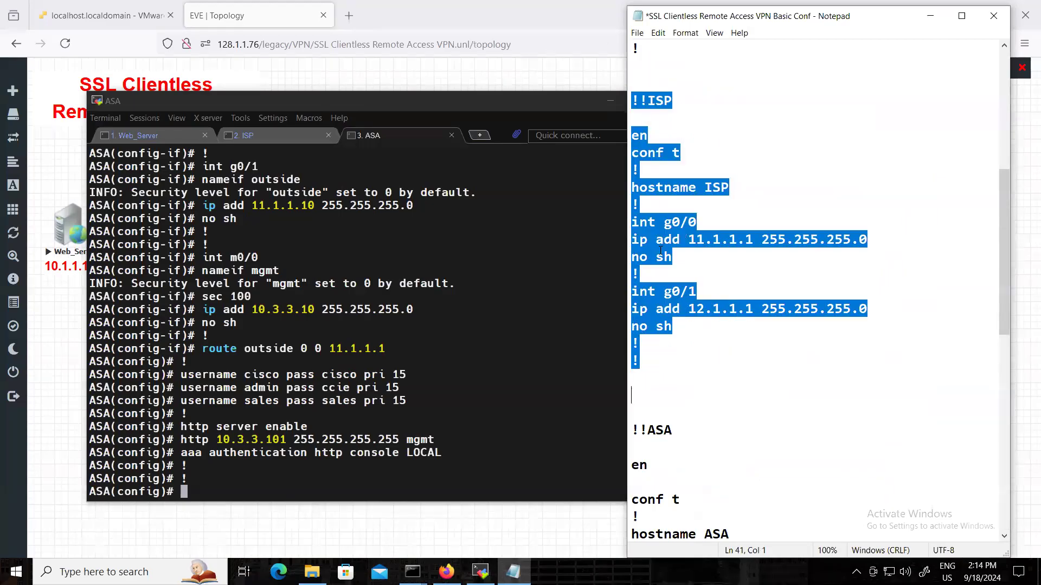
{"action": "right_click", "coordinate": [647, 234]}
{"action": "left_click", "coordinate": [700, 271]}
{"action": "left_click", "coordinate": [266, 135]}
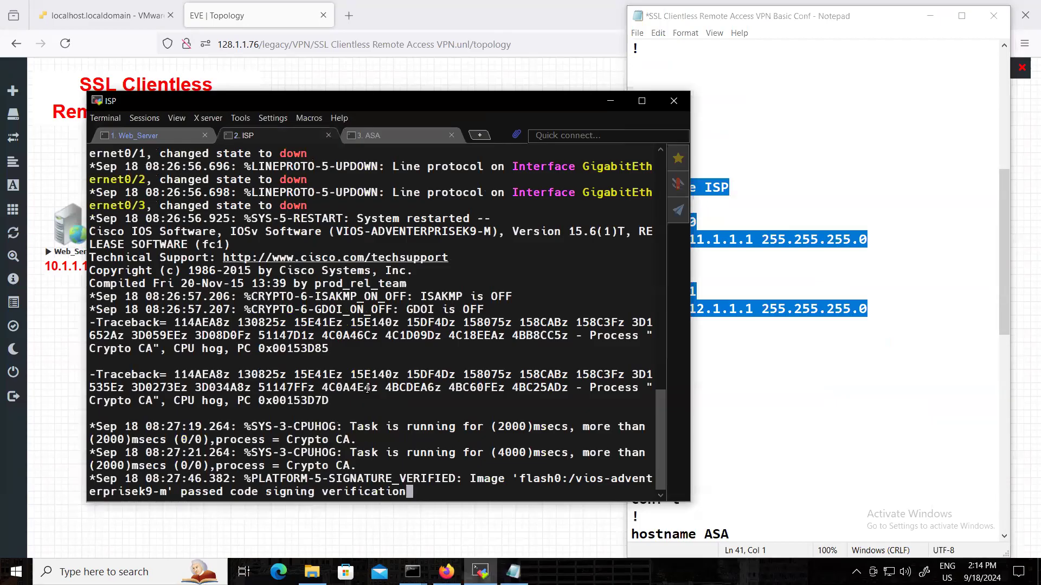
{"action": "right_click", "coordinate": [368, 388]}
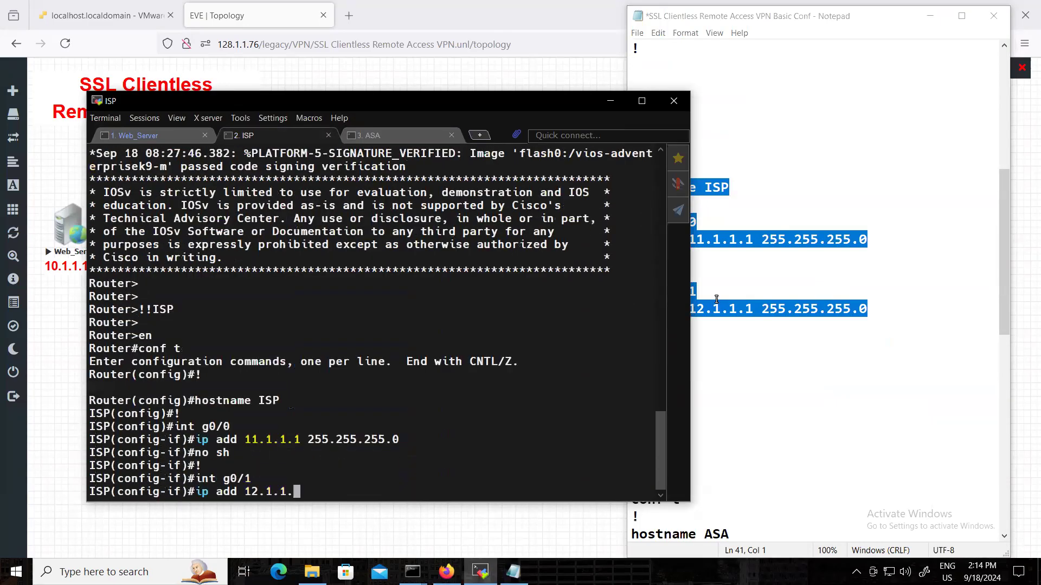
Copy the Web_Server configuration block from the notes and run it in the Web_Server console.
{"action": "left_click", "coordinate": [816, 201]}
{"action": "scroll", "coordinate": [816, 201], "scroll_direction": "up", "scroll_amount": 7}
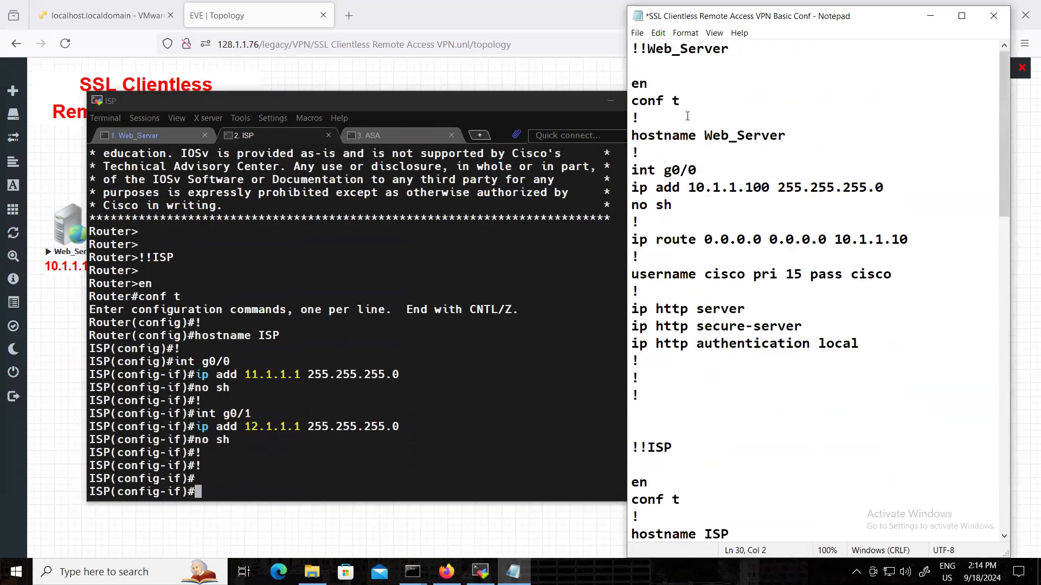
{"action": "left_click_drag", "start_coordinate": [637, 55], "coordinate": [707, 398]}
{"action": "right_click", "coordinate": [673, 321]}
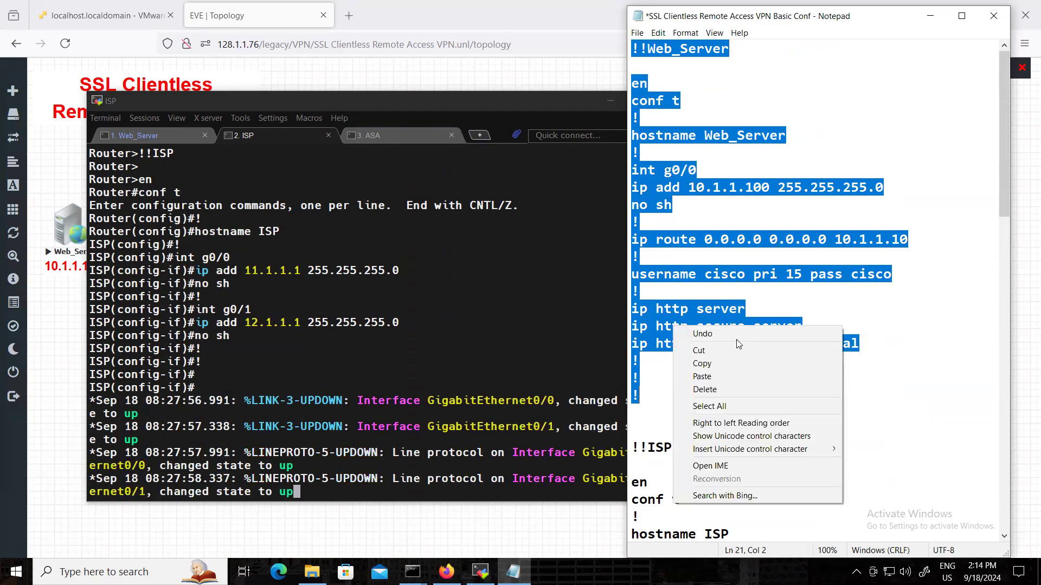
{"action": "left_click", "coordinate": [713, 363]}
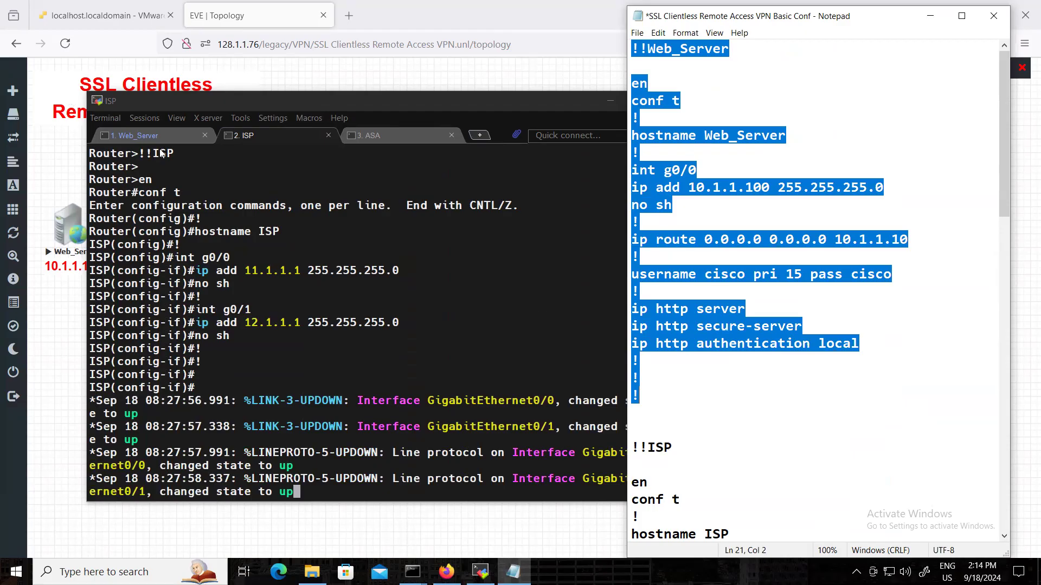
{"action": "left_click", "coordinate": [148, 135]}
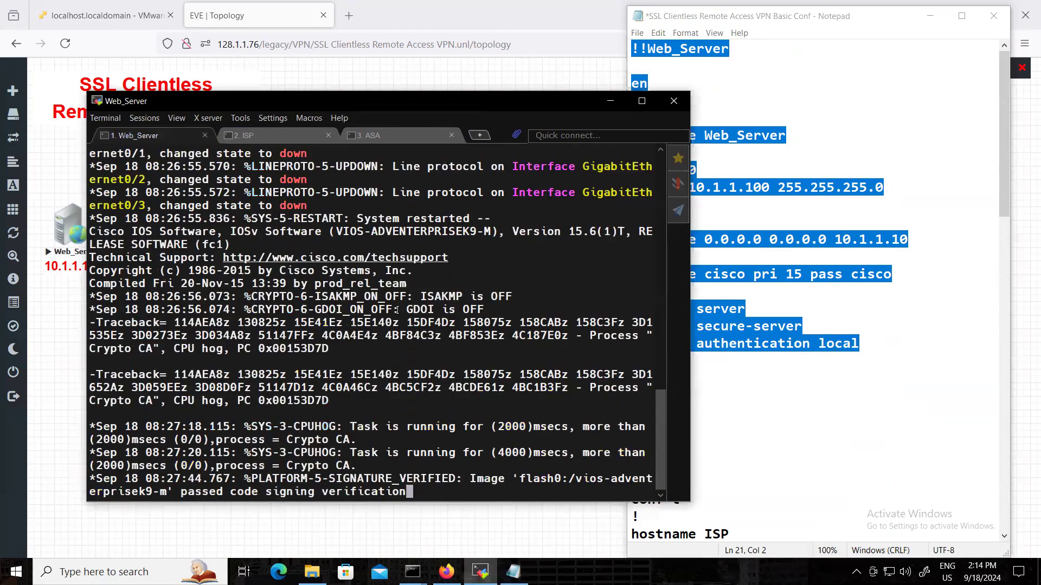
{"action": "key", "text": "Return"}
{"action": "key", "text": "Return"}
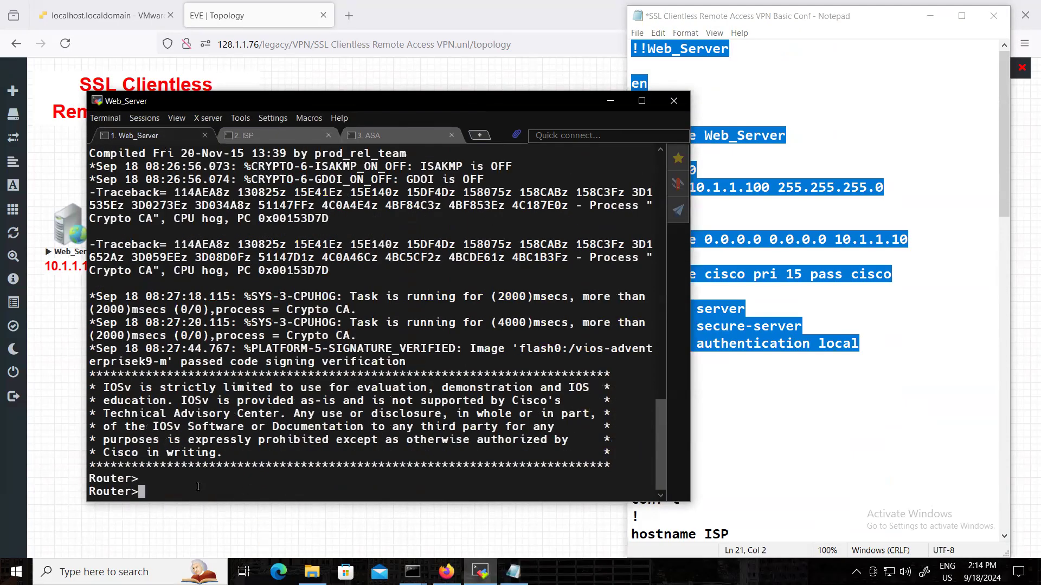
{"action": "right_click", "coordinate": [193, 488]}
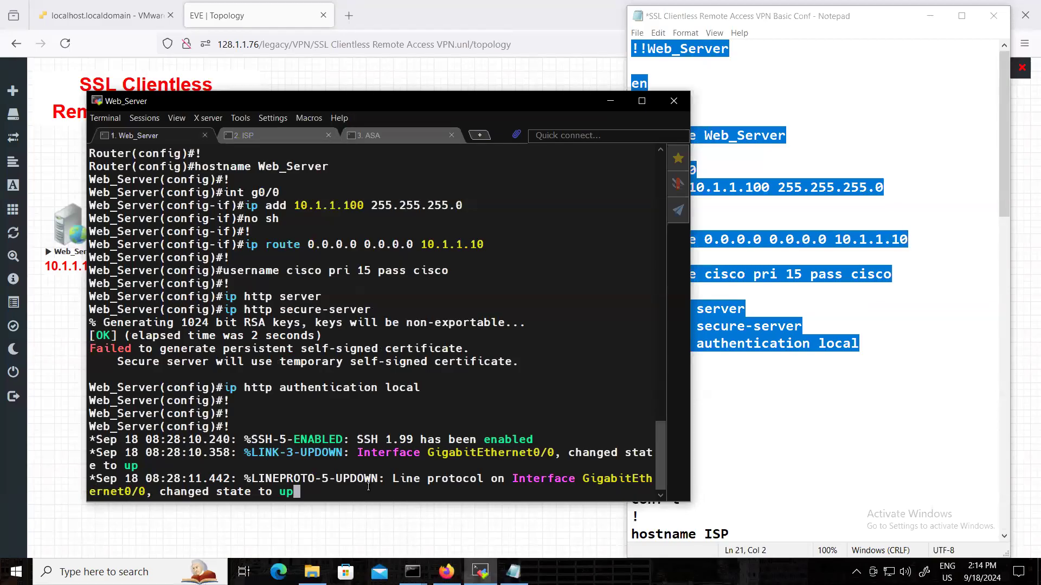
{"action": "key", "text": "Return"}
{"action": "key", "text": "Return"}
{"action": "key", "text": "Return"}
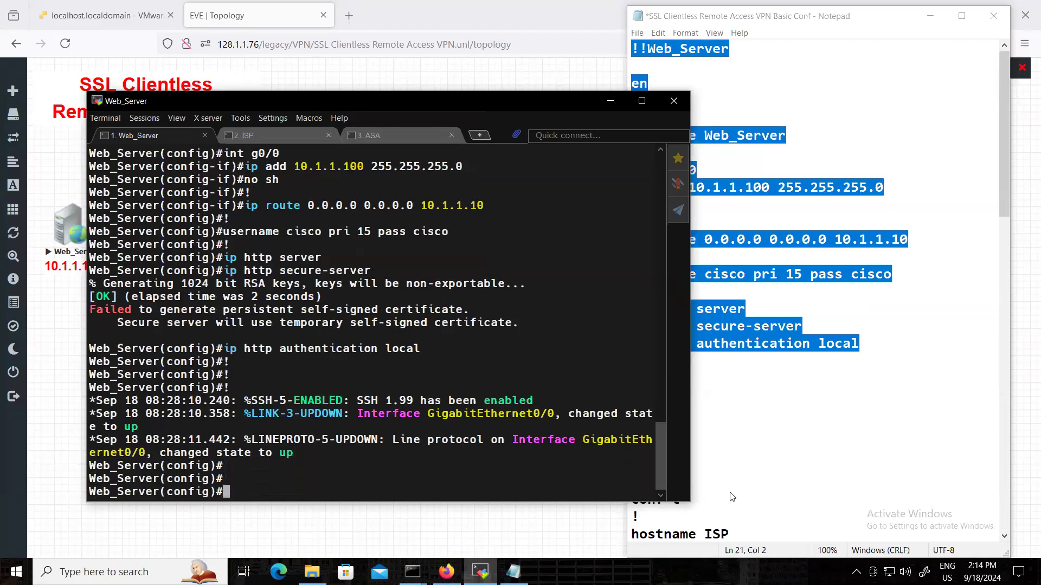
Save the edited configuration notes and minimize the notes and terminal windows to return to the topology.
{"action": "left_click", "coordinate": [732, 484]}
{"action": "left_click", "coordinate": [787, 141]}
{"action": "key", "text": "ctrl+s"}
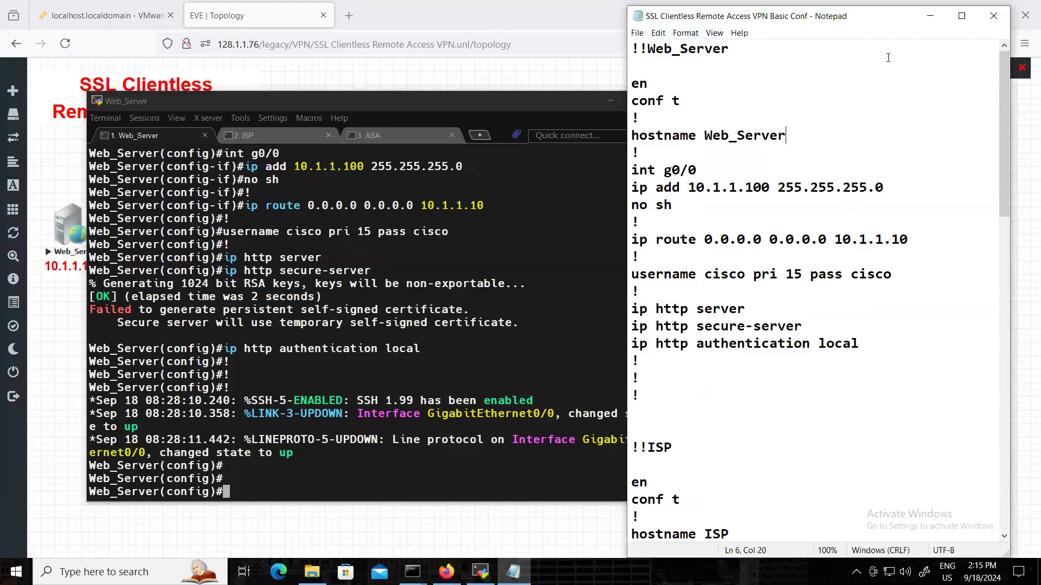
{"action": "left_click", "coordinate": [930, 16]}
{"action": "left_click", "coordinate": [566, 76]}
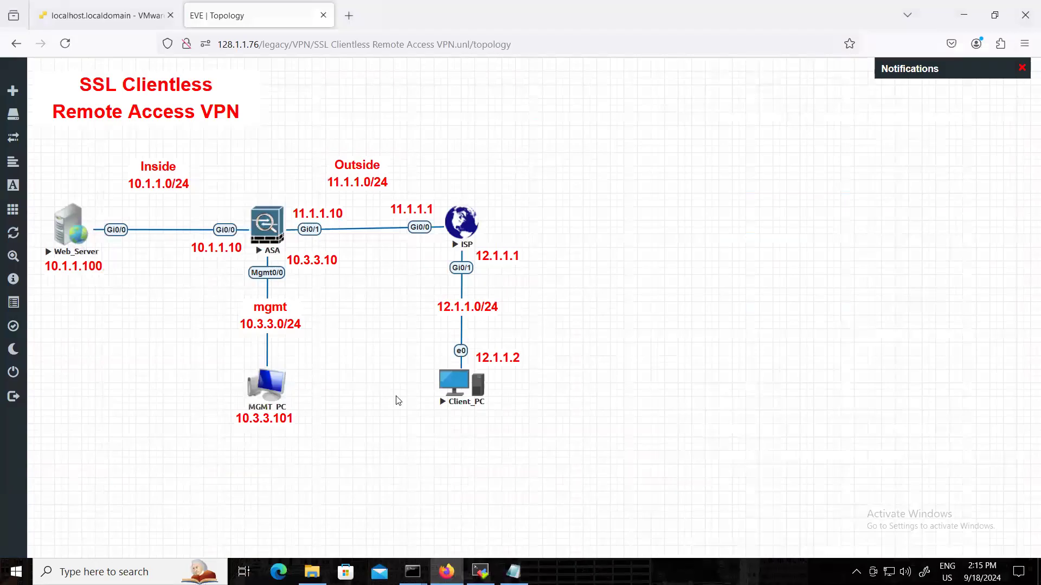
Open the Client_PC console from the topology, dismiss the VNC connection status window, and bring the Windows 7 sign-in screen forward.
{"action": "left_click", "coordinate": [461, 397]}
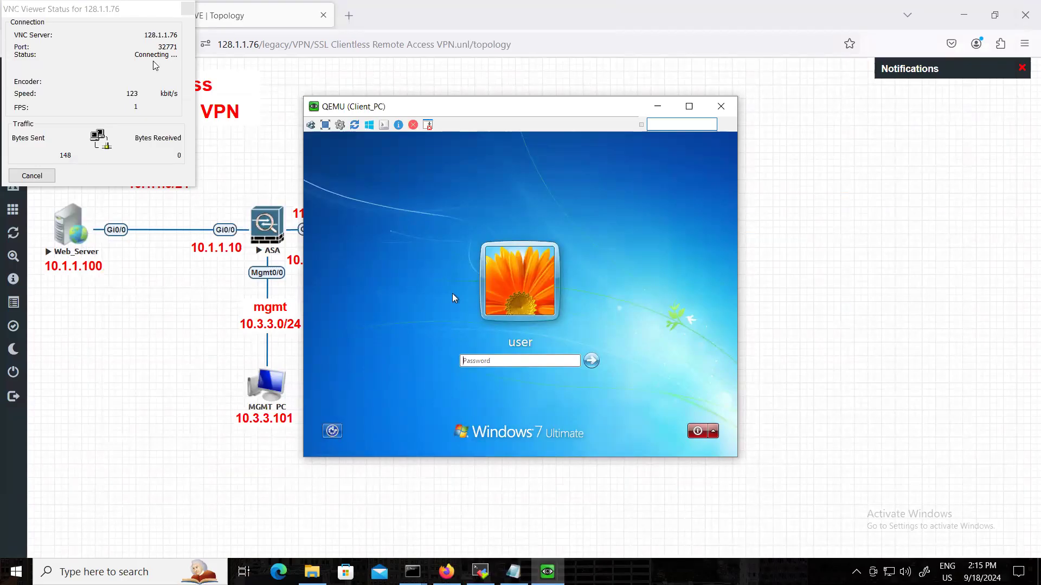
{"action": "left_click", "coordinate": [187, 9]}
{"action": "left_click", "coordinate": [48, 174]}
{"action": "left_click", "coordinate": [548, 571]}
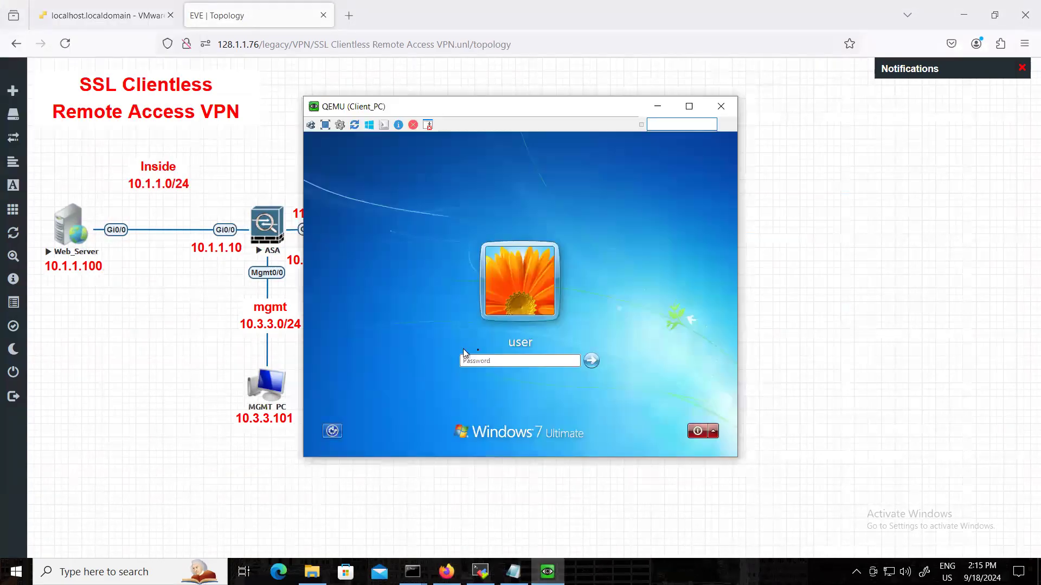
Sign in to Windows on Client_PC by entering the user account's password.
{"action": "left_click", "coordinate": [495, 365]}
{"action": "type", "text": "Test123"}
{"action": "key", "text": "Return"}
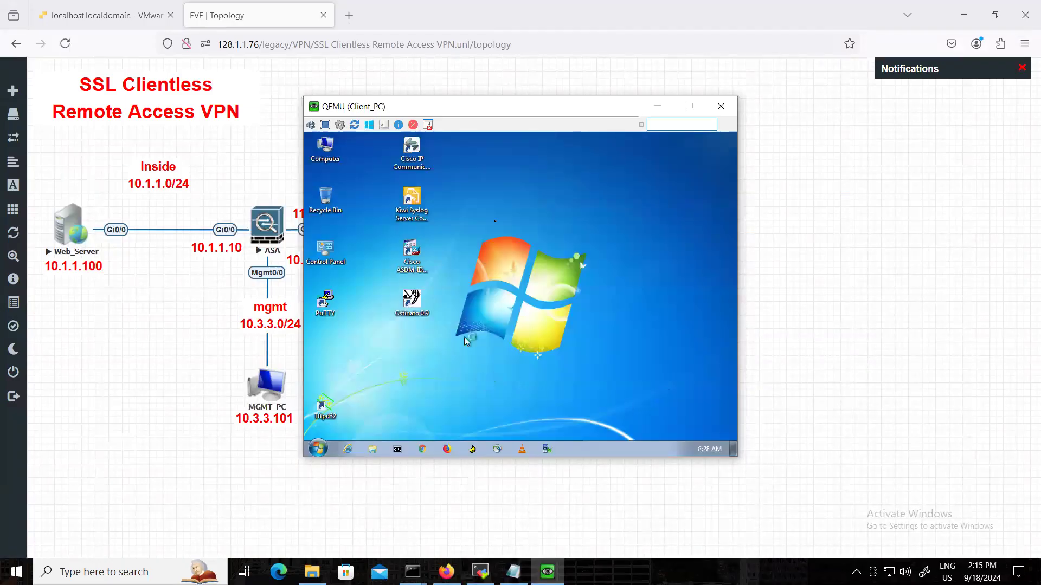
Open a Command Prompt on Client_PC and run ipconfig to check its IP configuration.
{"action": "left_click", "coordinate": [399, 449]}
{"action": "type", "text": "ipconfig"}
{"action": "key", "text": "Return"}
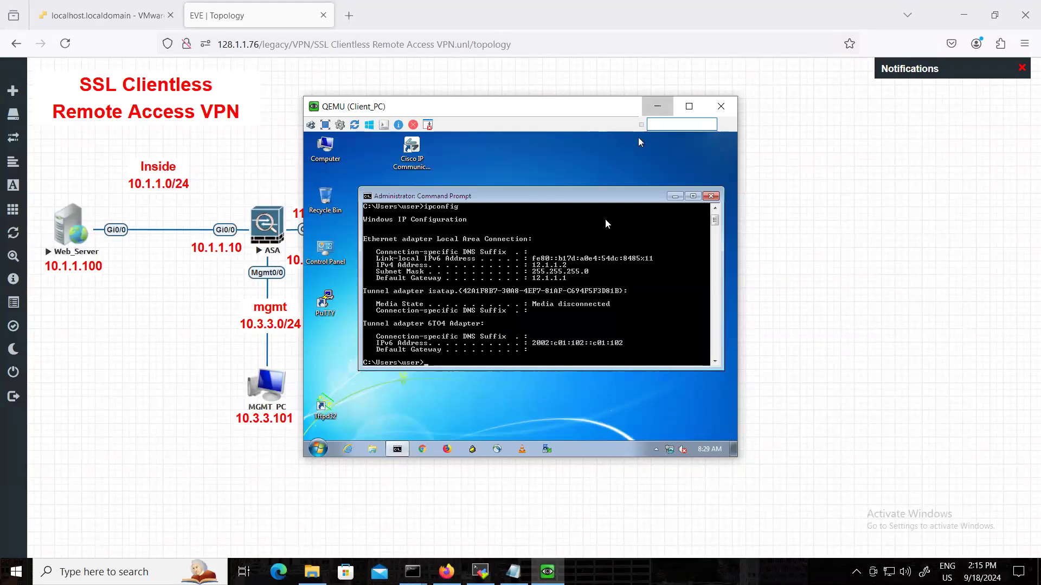
Minimize the Client_PC console, review the ISP and ASA configuration blocks in the Notepad notes, and minimize the notes again.
{"action": "left_click", "coordinate": [655, 107]}
{"action": "left_click", "coordinate": [513, 572]}
{"action": "scroll", "coordinate": [730, 337], "scroll_direction": "down", "scroll_amount": 13}
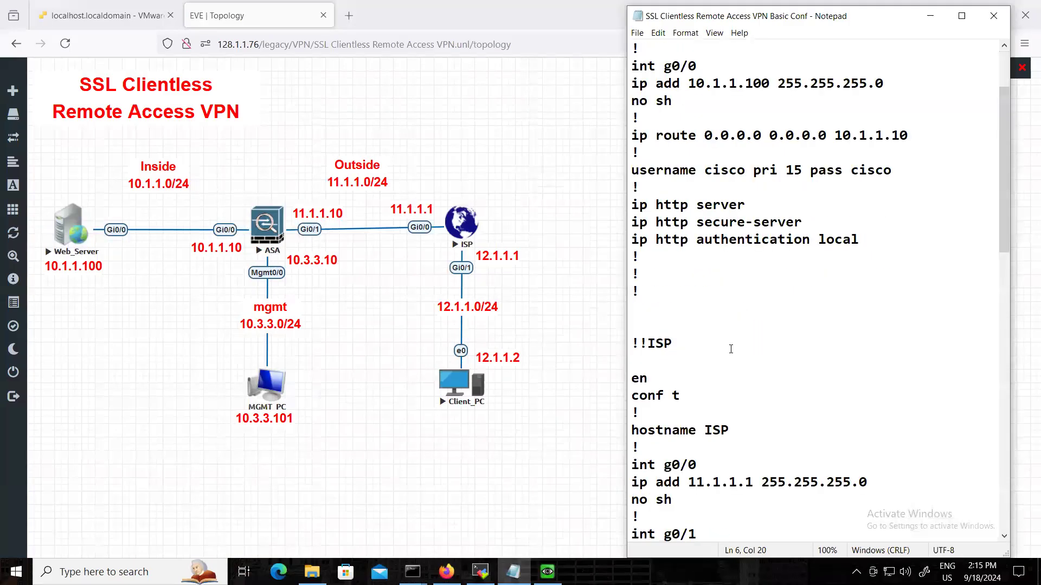
{"action": "scroll", "coordinate": [733, 355], "scroll_direction": "down", "scroll_amount": 3}
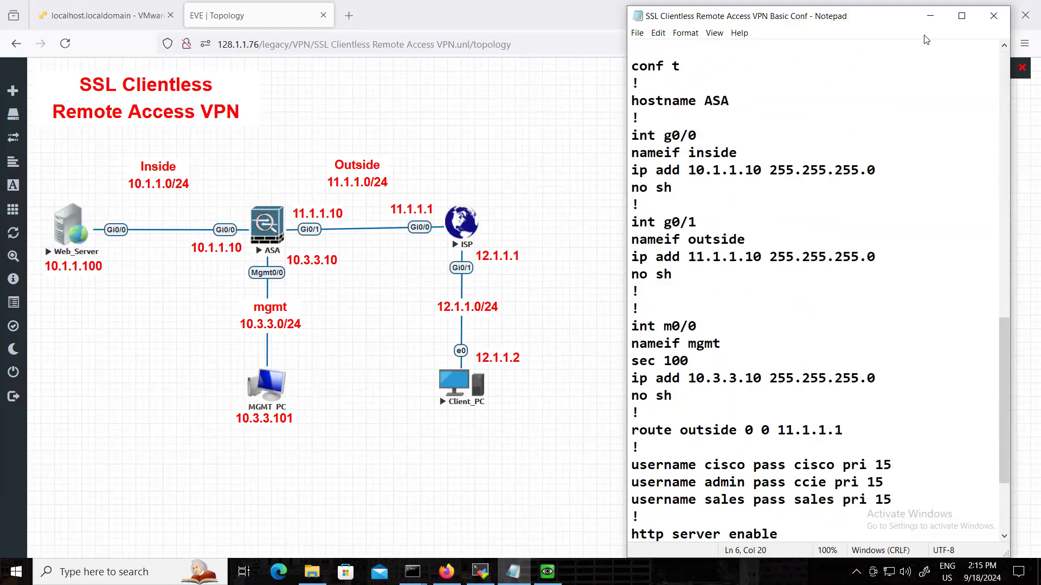
{"action": "left_click", "coordinate": [930, 16]}
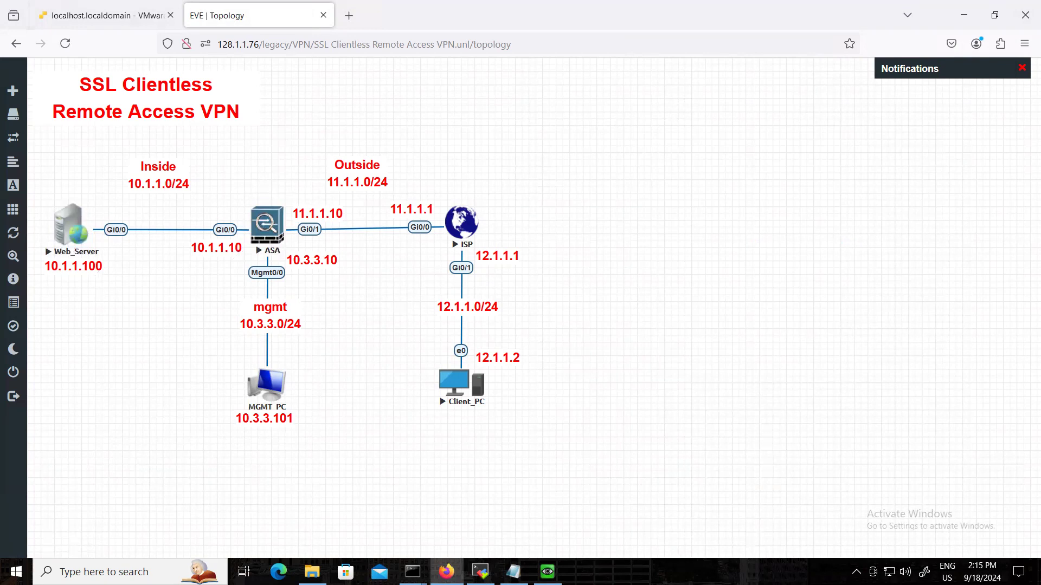
Test connectivity from Client_PC to the ASA outside interface by pinging 11.1.1.10, then stop the ping and return to the topology.
{"action": "left_click", "coordinate": [549, 571]}
{"action": "key", "text": "Return"}
{"action": "key", "text": "Return"}
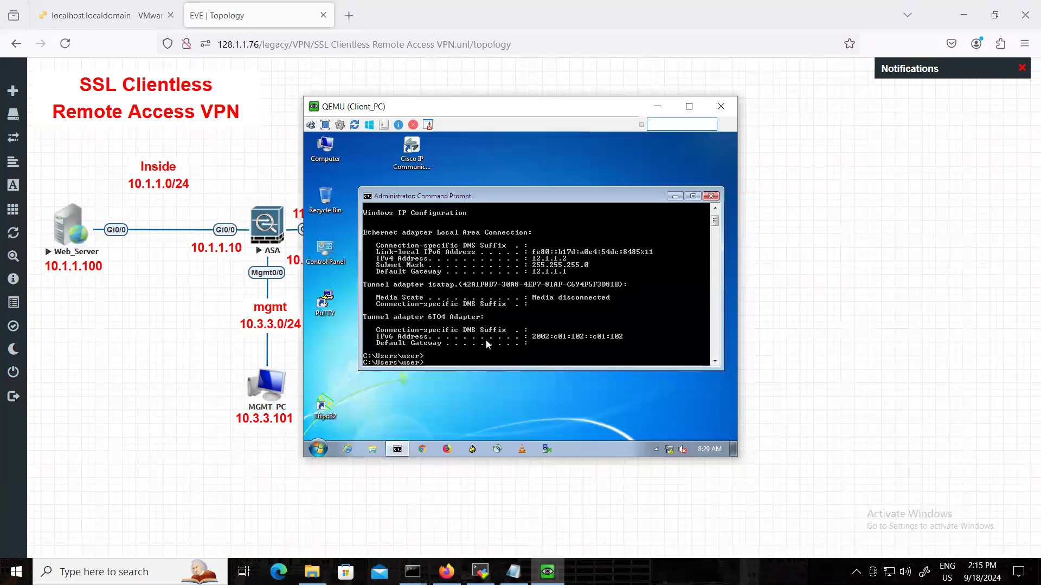
{"action": "type", "text": "ping 11.1.1.1"}
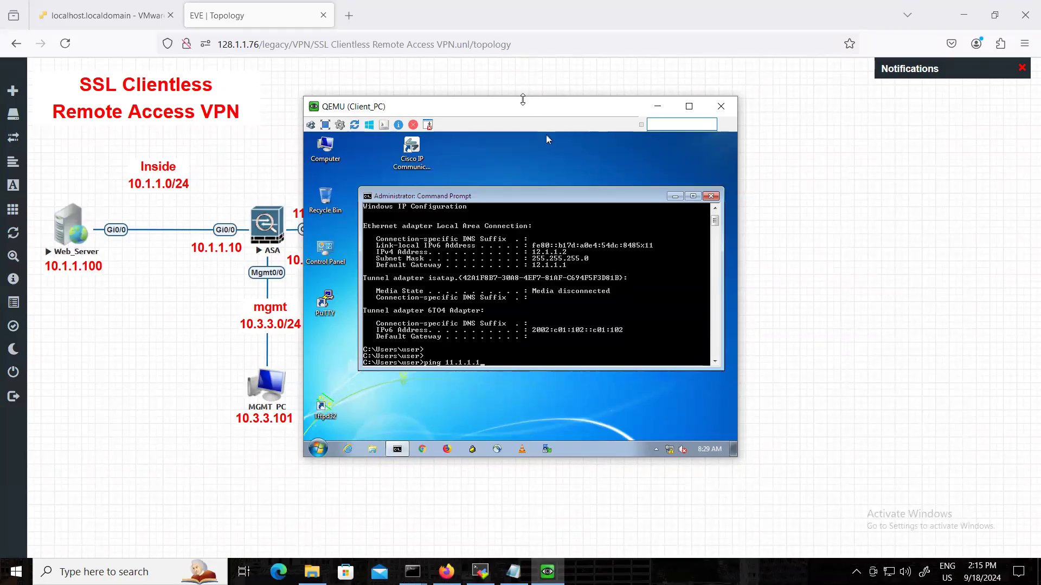
{"action": "left_click_drag", "start_coordinate": [525, 107], "coordinate": [575, 108]}
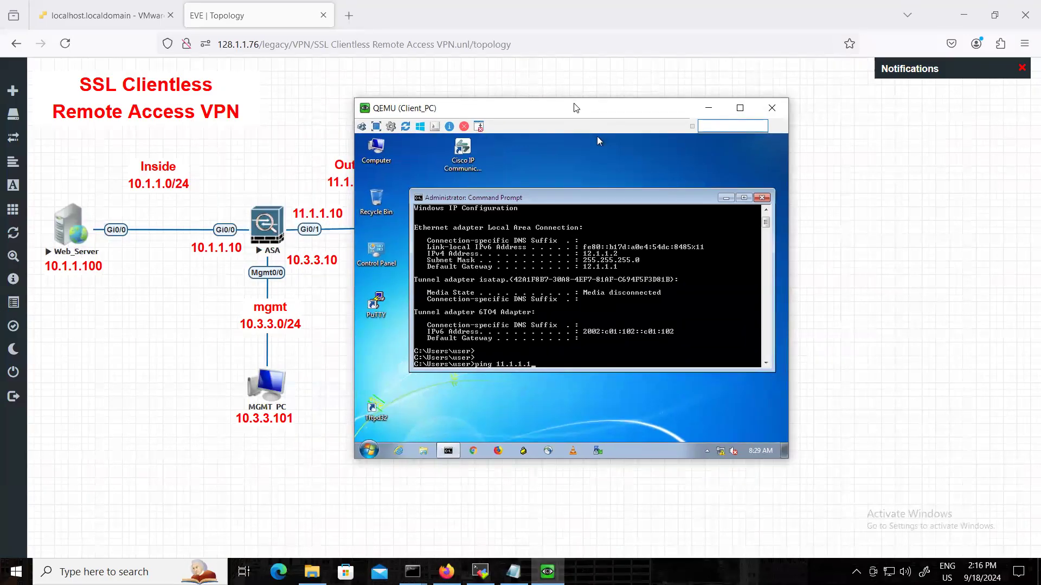
{"action": "key", "text": "Return"}
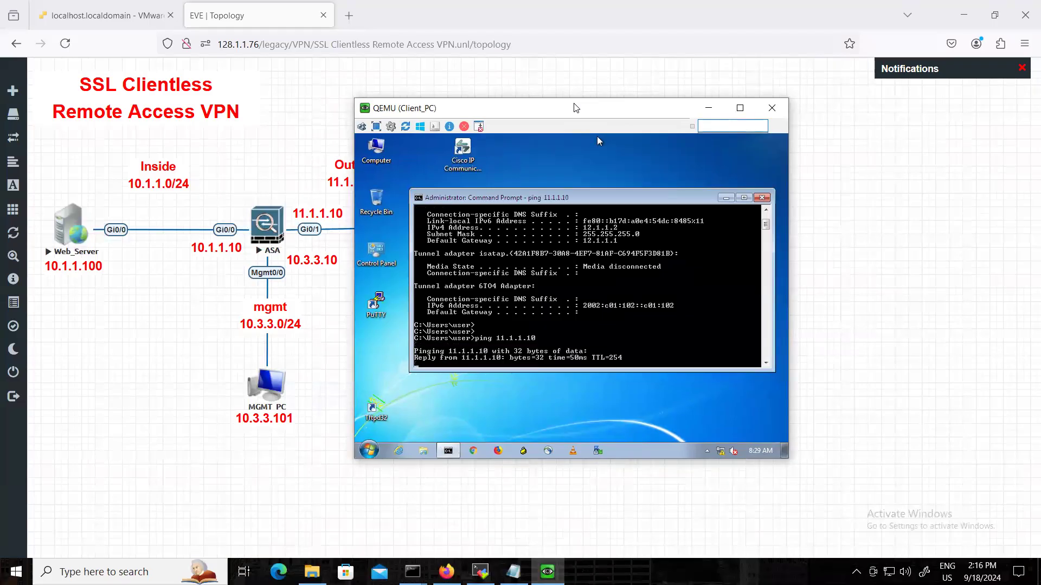
{"action": "key", "text": "ctrl+c"}
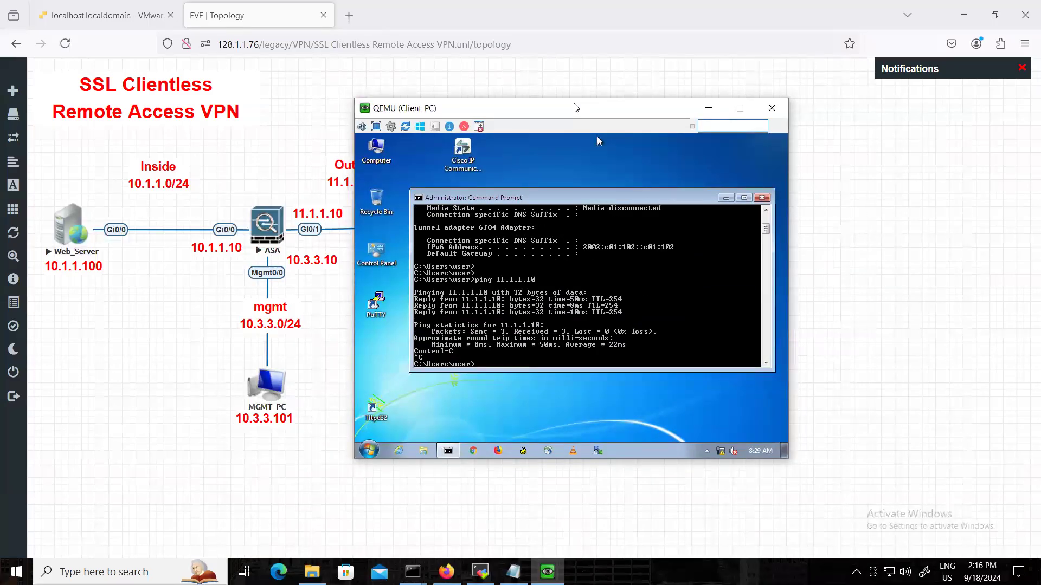
{"action": "left_click", "coordinate": [157, 327]}
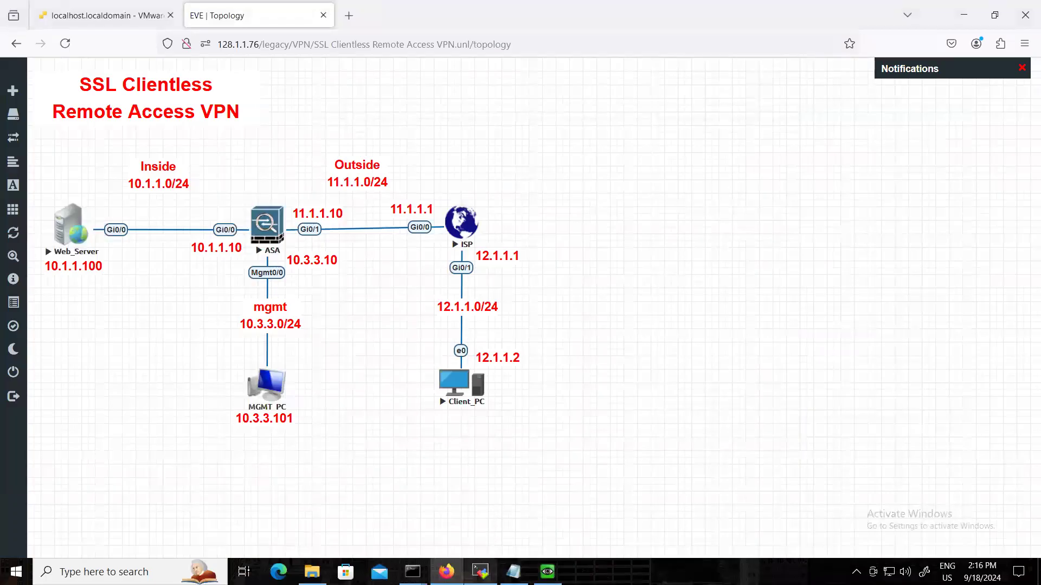
Run "do ping 10.1.1.10" in the Web_Server console to test the ASA inside interface, then minimize the terminal.
{"action": "left_click", "coordinate": [481, 570]}
{"action": "left_click_drag", "start_coordinate": [309, 102], "coordinate": [552, 65]}
{"action": "type", "text": "do ping 10.1.1.10"}
{"action": "key", "text": "Return"}
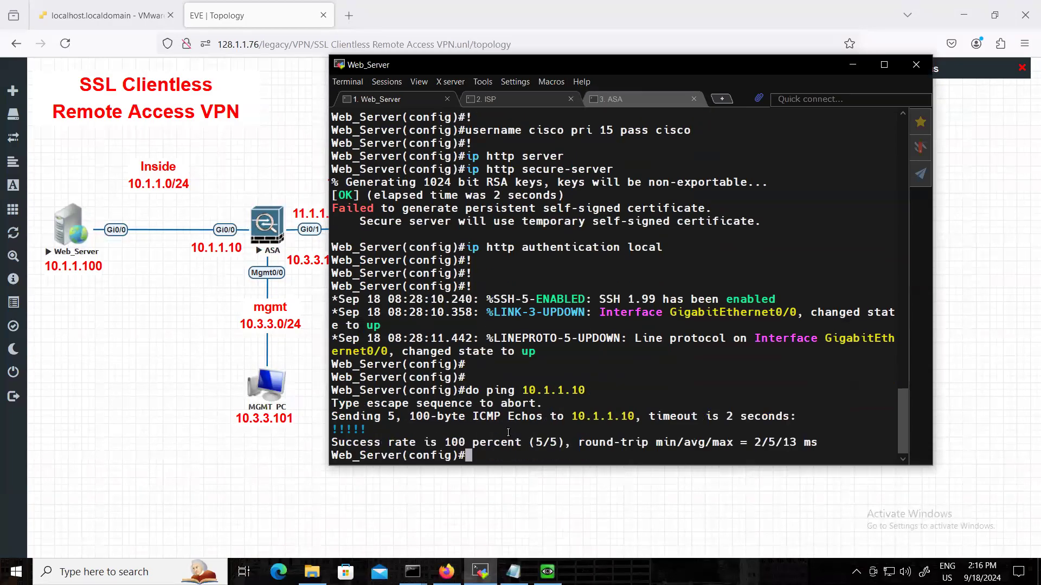
{"action": "left_click", "coordinate": [854, 64]}
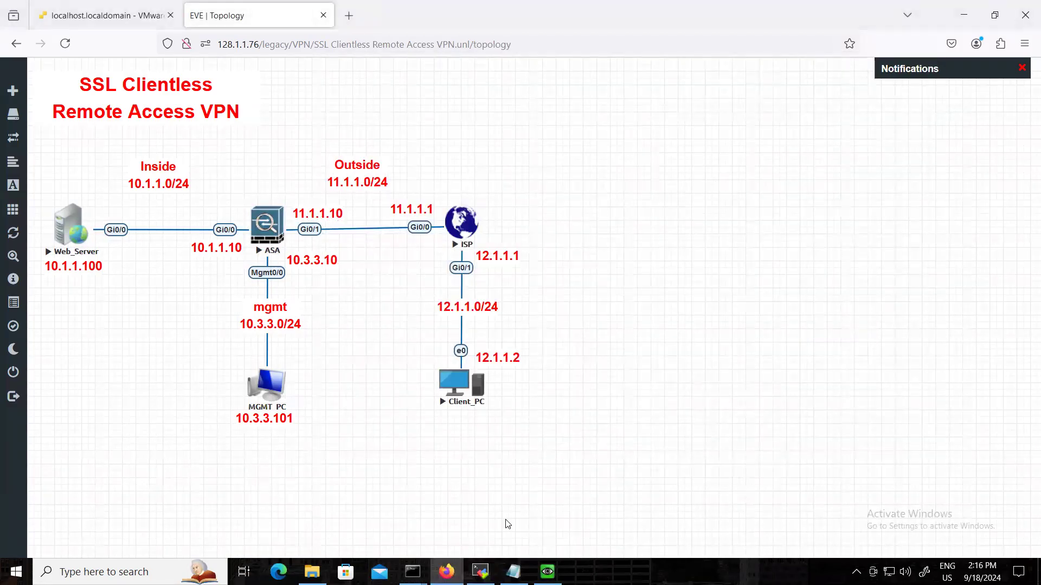
{"action": "left_click", "coordinate": [547, 572]}
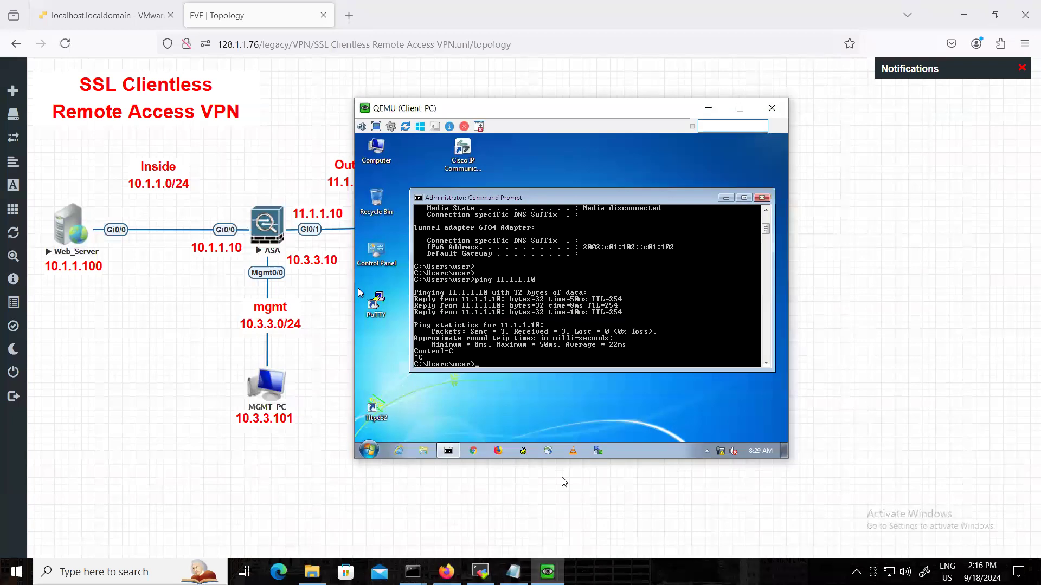
{"action": "left_click", "coordinate": [498, 451]}
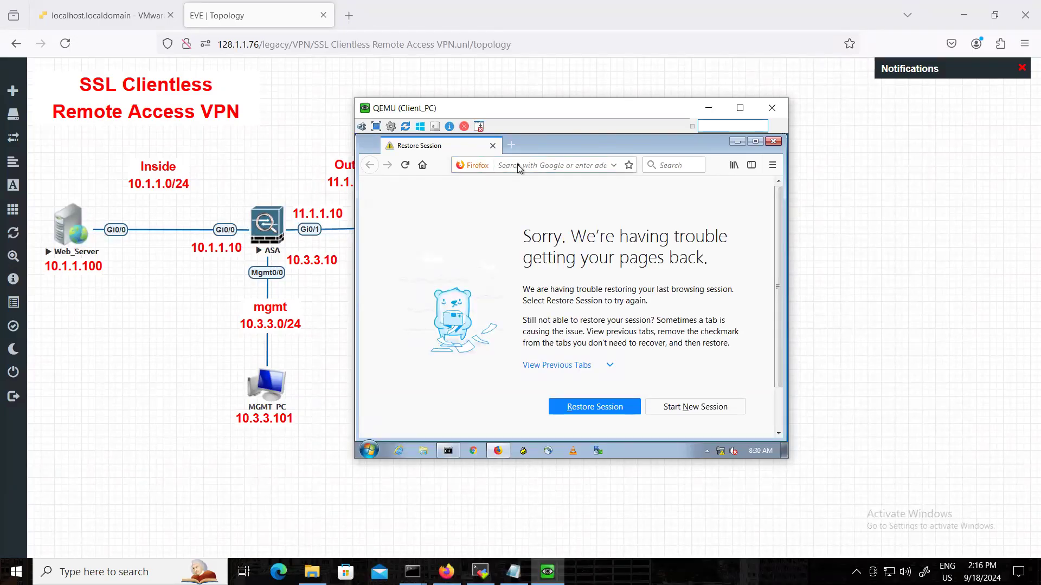
{"action": "type", "text": "https"}
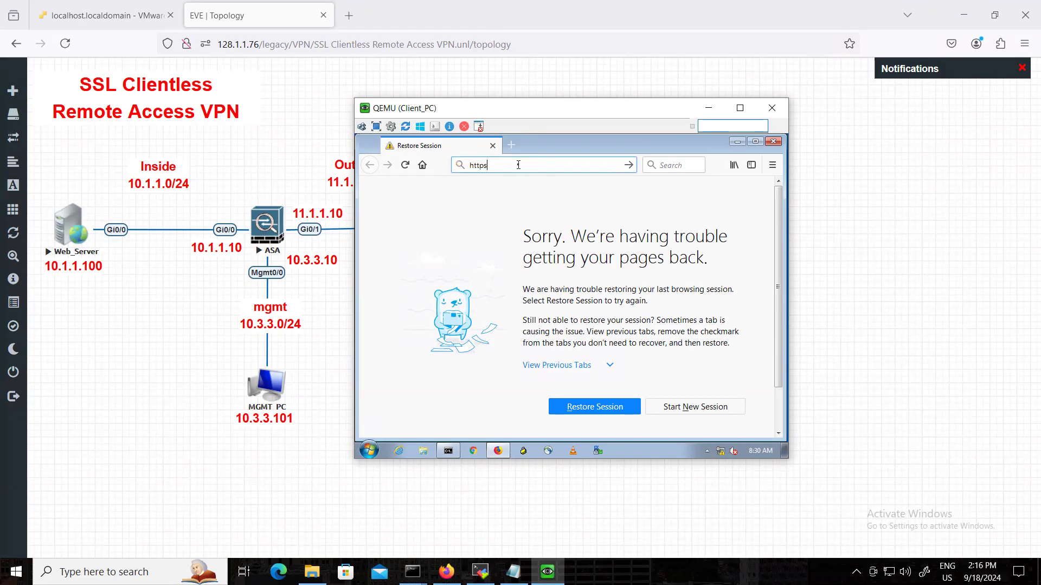
{"action": "type", "text": "://10"}
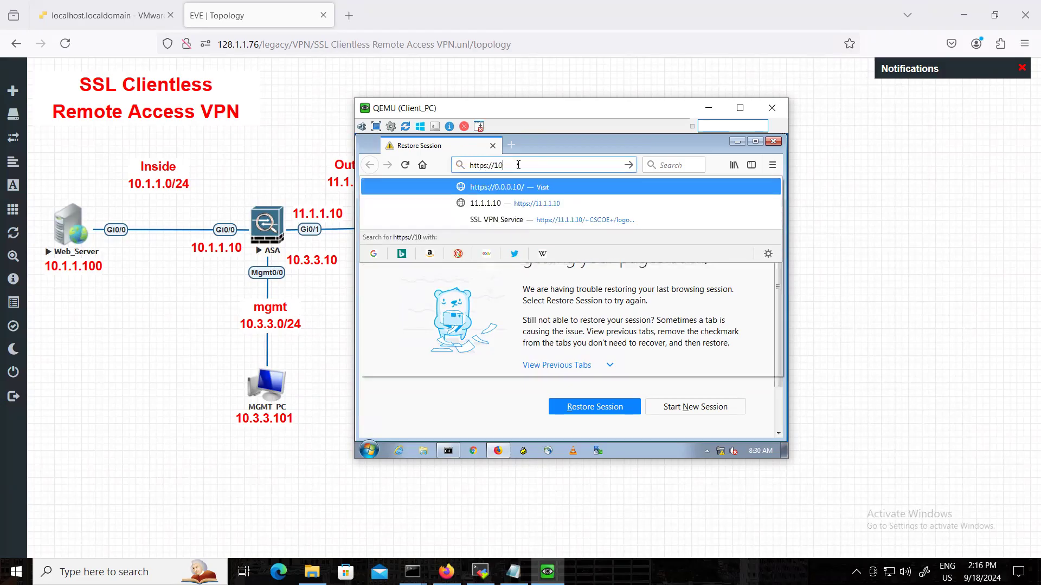
{"action": "key", "text": "BackSpace"}
{"action": "type", "text": "1.1.1.10/"}
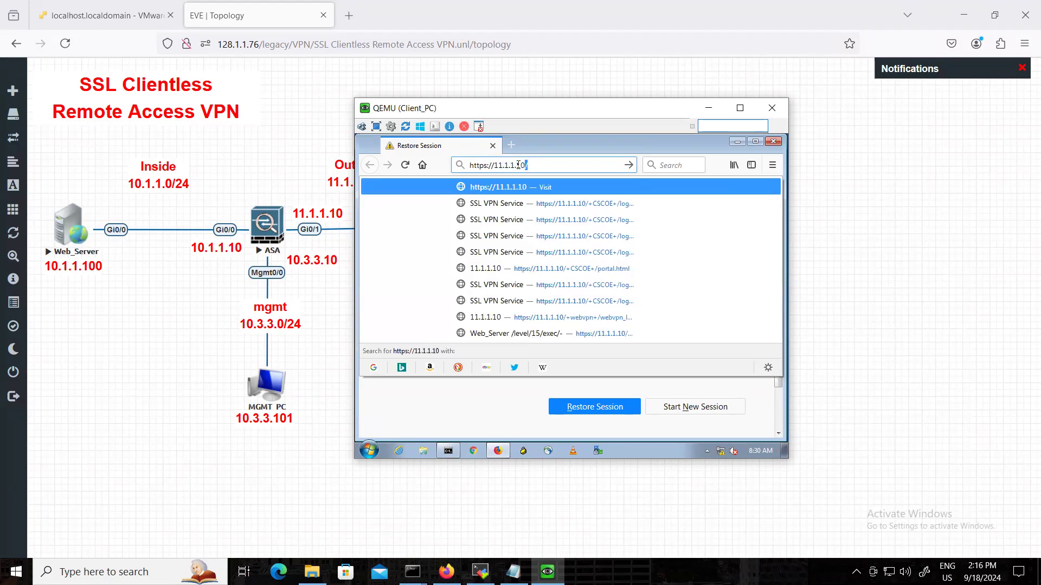
{"action": "key", "text": "Return"}
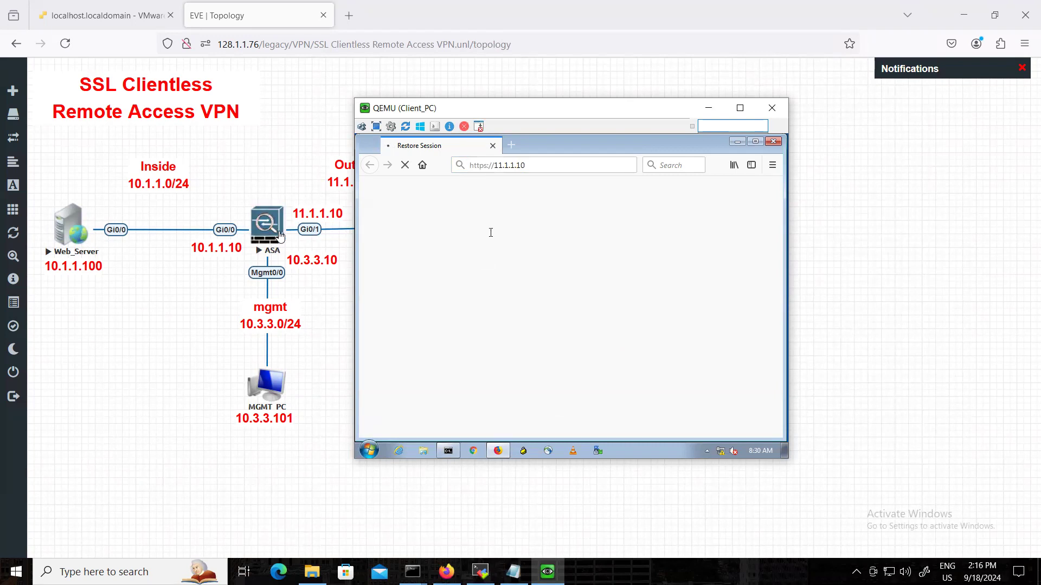
Ping the ASA management address 10.3.3.10 from the host's Command Prompt, stop the ping, and minimize the window.
{"action": "left_click", "coordinate": [412, 572]}
{"action": "left_click", "coordinate": [354, 512]}
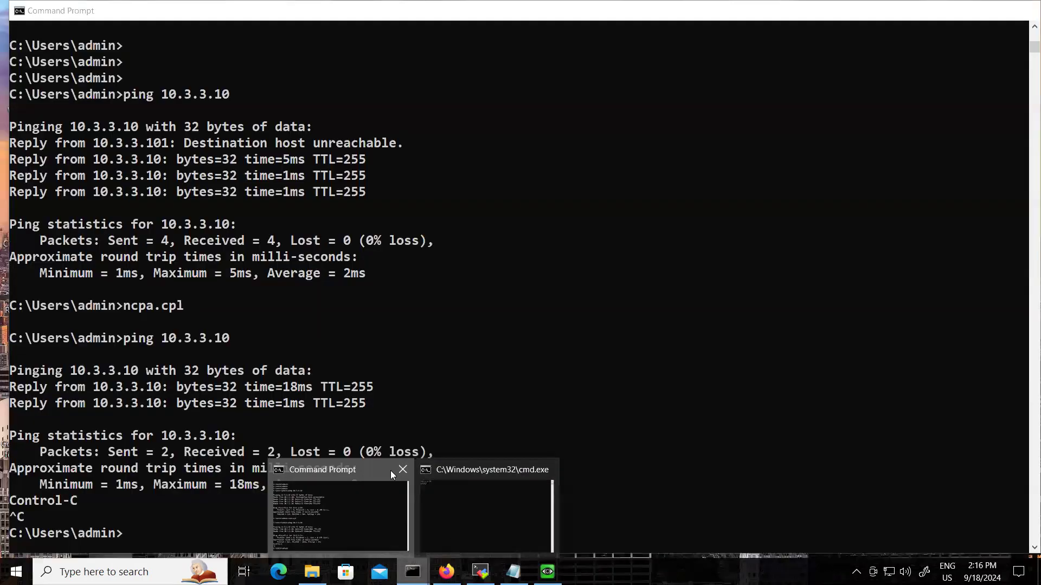
{"action": "left_click", "coordinate": [408, 386]}
{"action": "type", "text": "ping "}
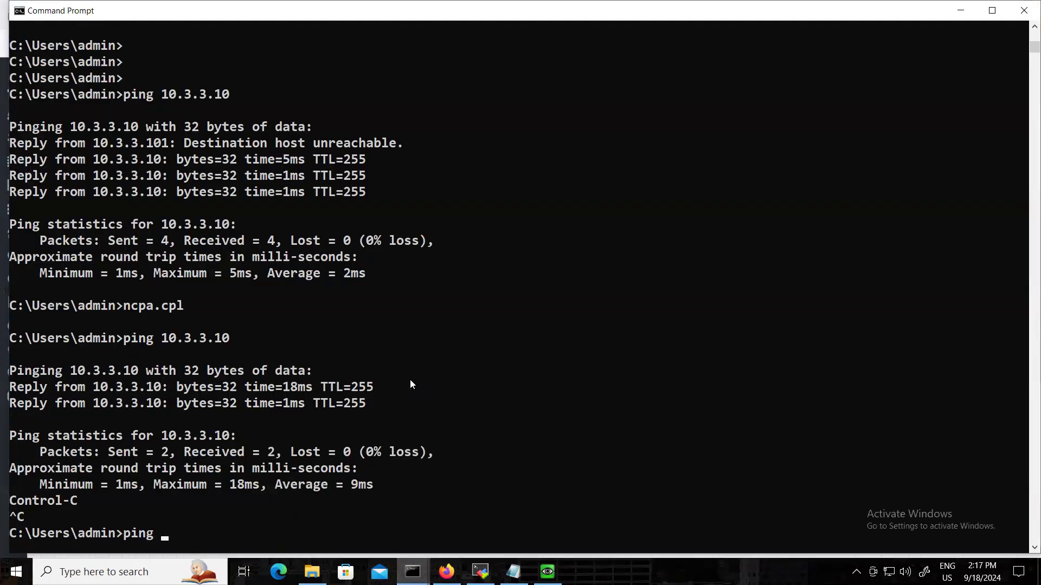
{"action": "type", "text": "10.3.3.10"}
{"action": "key", "text": "Return"}
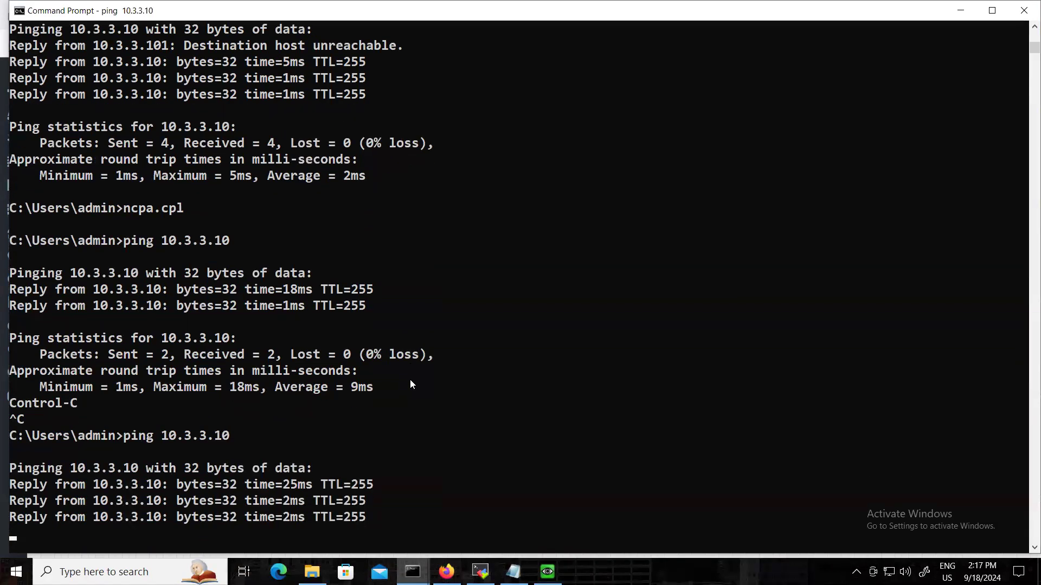
{"action": "key", "text": "ctrl+c"}
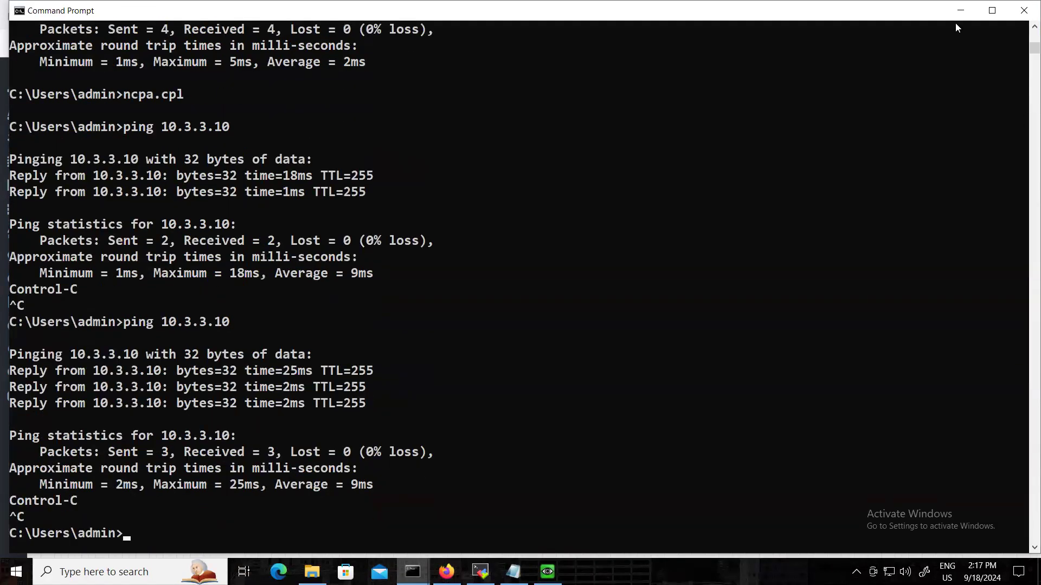
{"action": "left_click", "coordinate": [960, 11]}
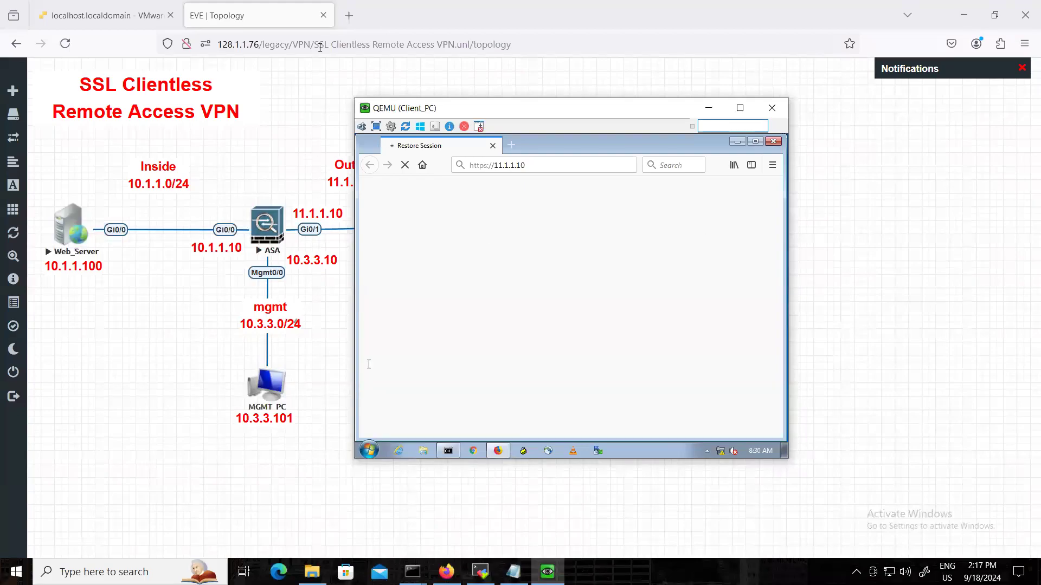
Try to launch the Cisco ASDM-IDM Launcher through the host's Windows search.
{"action": "left_click", "coordinate": [348, 15]}
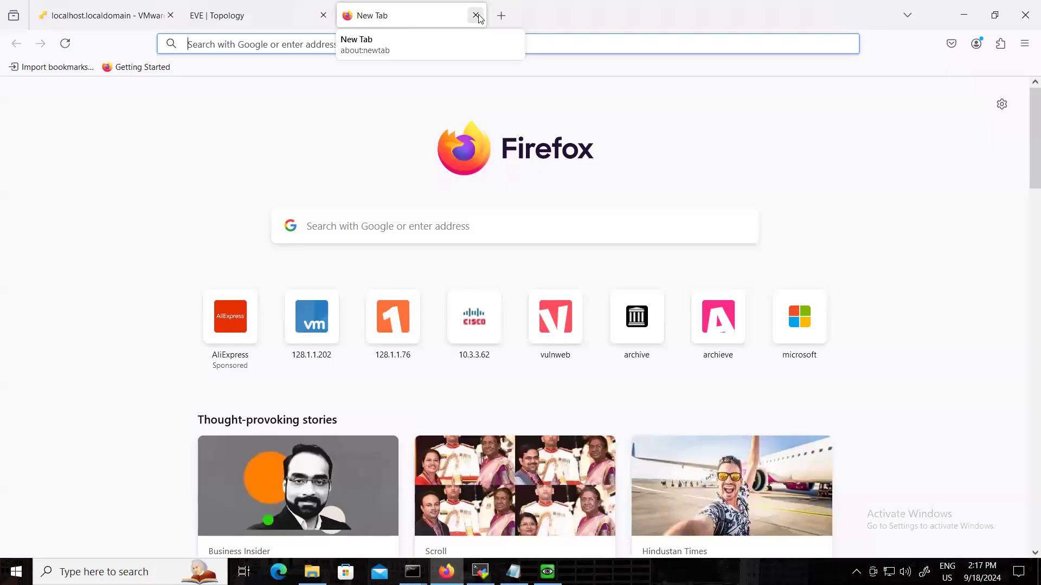
{"action": "left_click", "coordinate": [477, 16]}
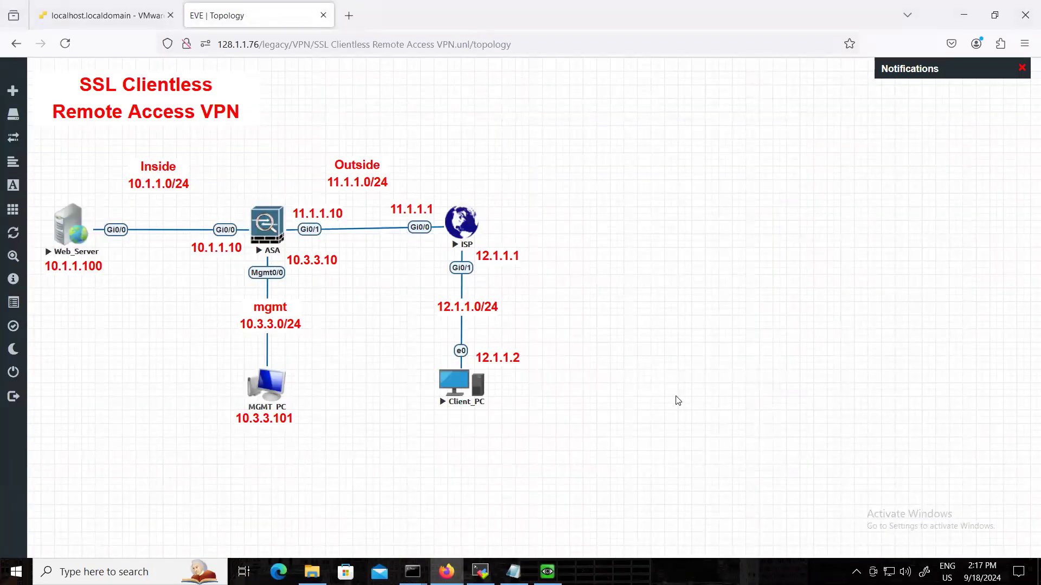
{"action": "key", "text": "super"}
{"action": "type", "text": "a"}
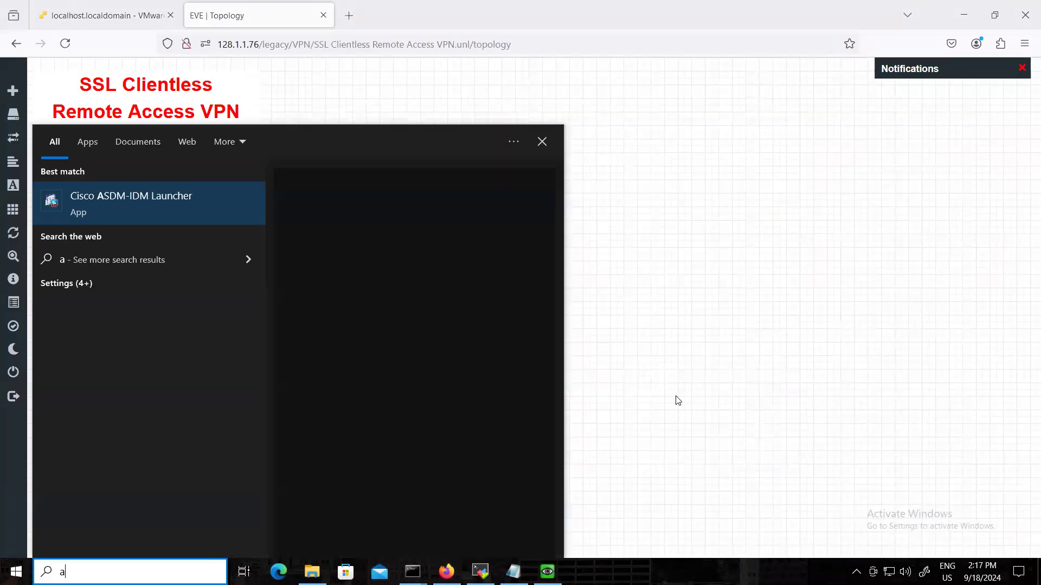
{"action": "type", "text": "sd"}
{"action": "key", "text": "Return"}
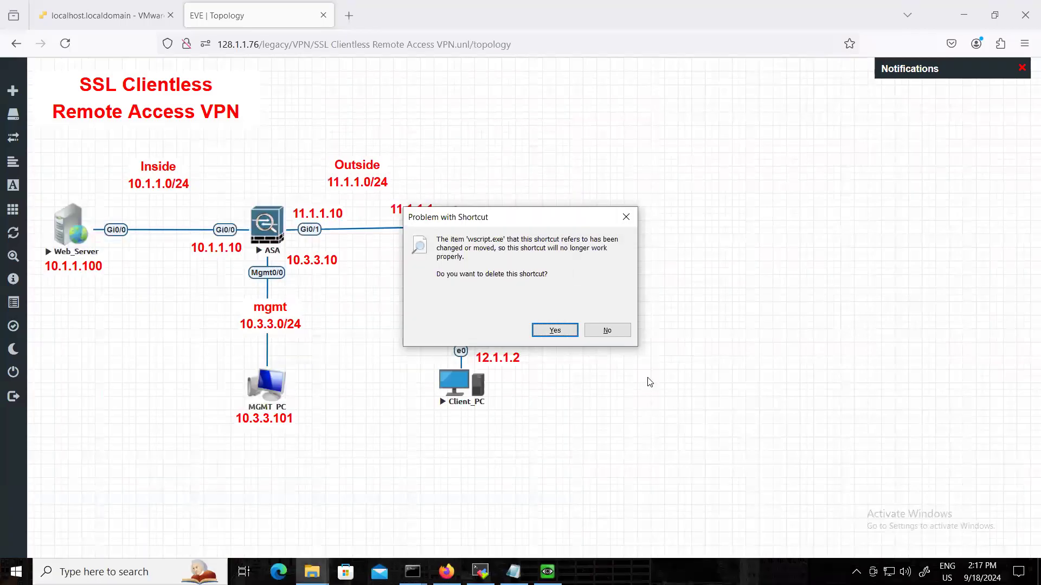
{"action": "left_click", "coordinate": [626, 217]}
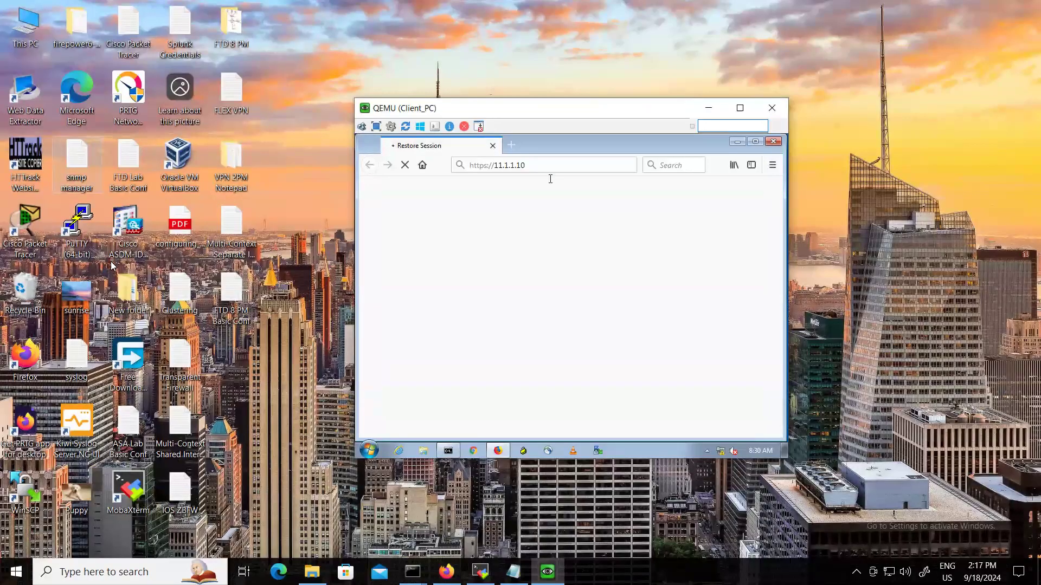
Launch Cisco ASDM-IDM Launcher from the desktop, log in to 10.3.3.10 with the account's username and password, accept the security warning, and dismiss the startup notices.
{"action": "left_click", "coordinate": [120, 222]}
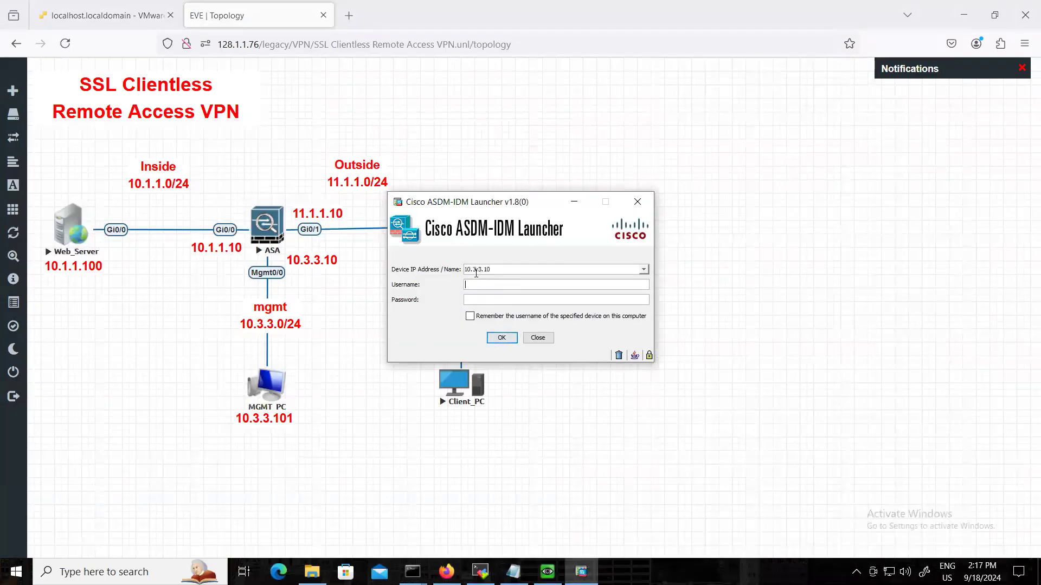
{"action": "type", "text": "cisco"}
{"action": "key", "text": "Tab"}
{"action": "type", "text": "cisco"}
{"action": "left_click", "coordinate": [499, 337]}
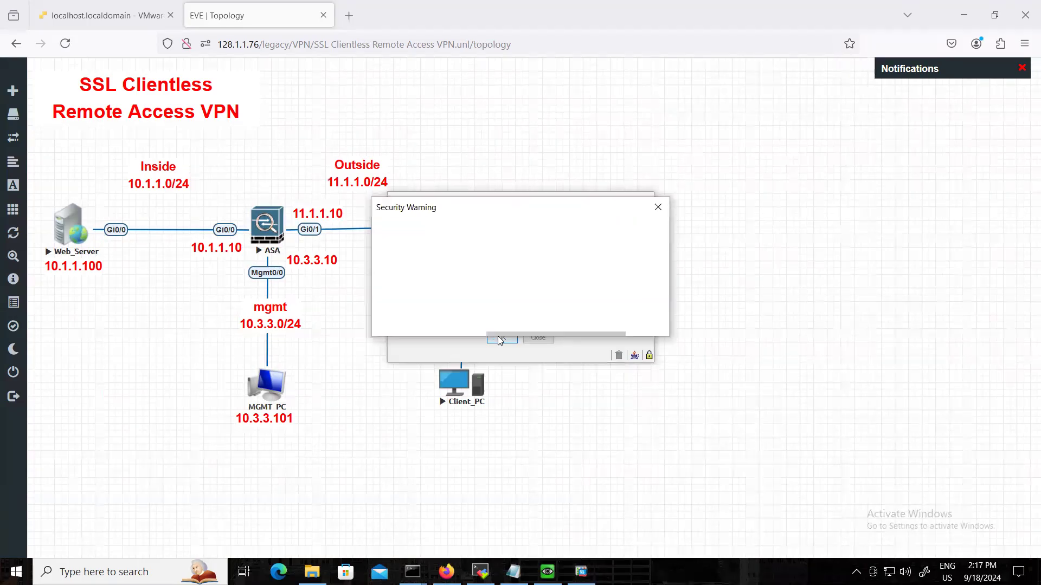
{"action": "left_click", "coordinate": [596, 322]}
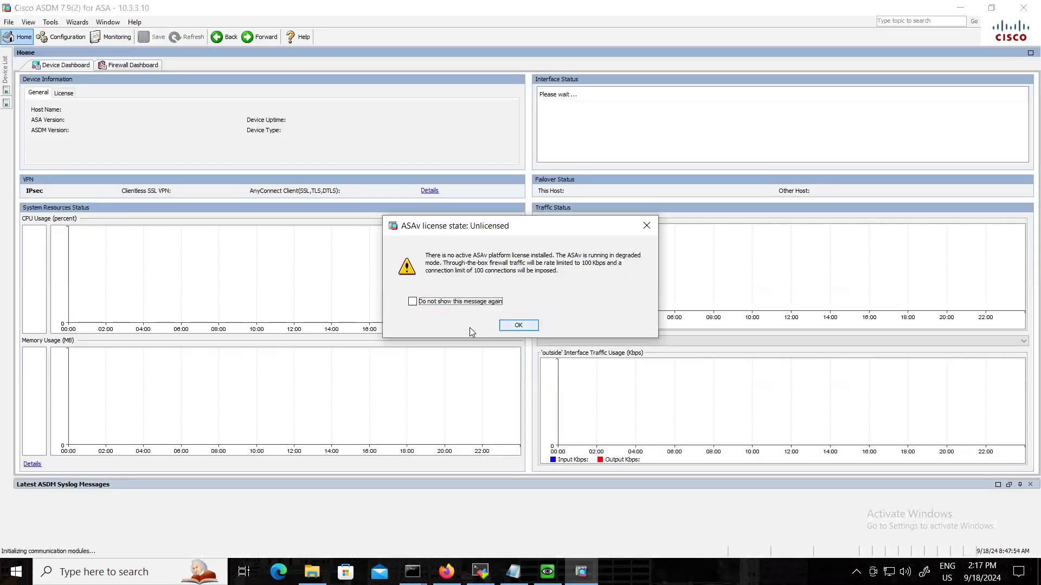
{"action": "left_click", "coordinate": [503, 323]}
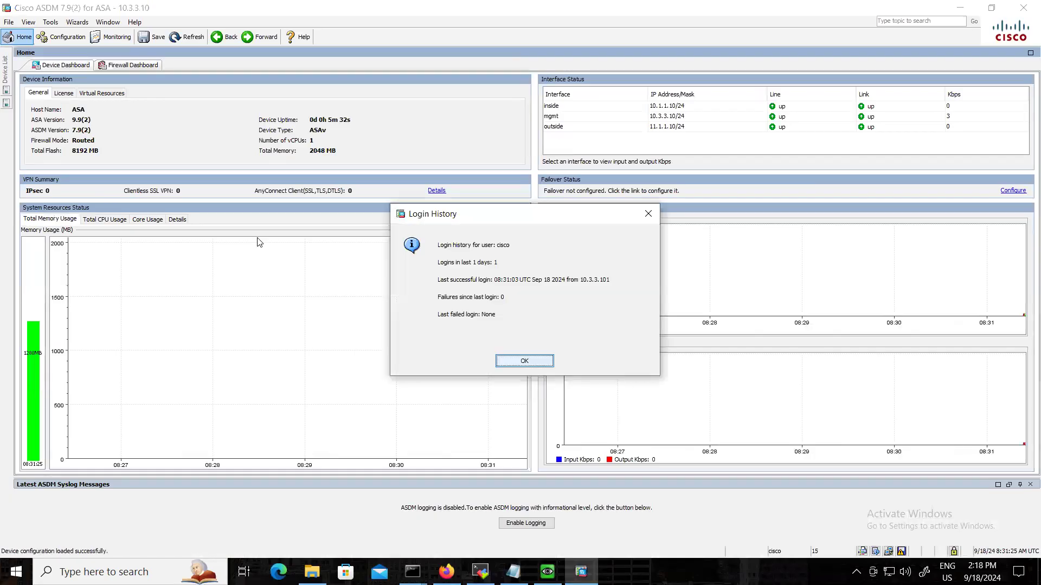
{"action": "left_click", "coordinate": [525, 362]}
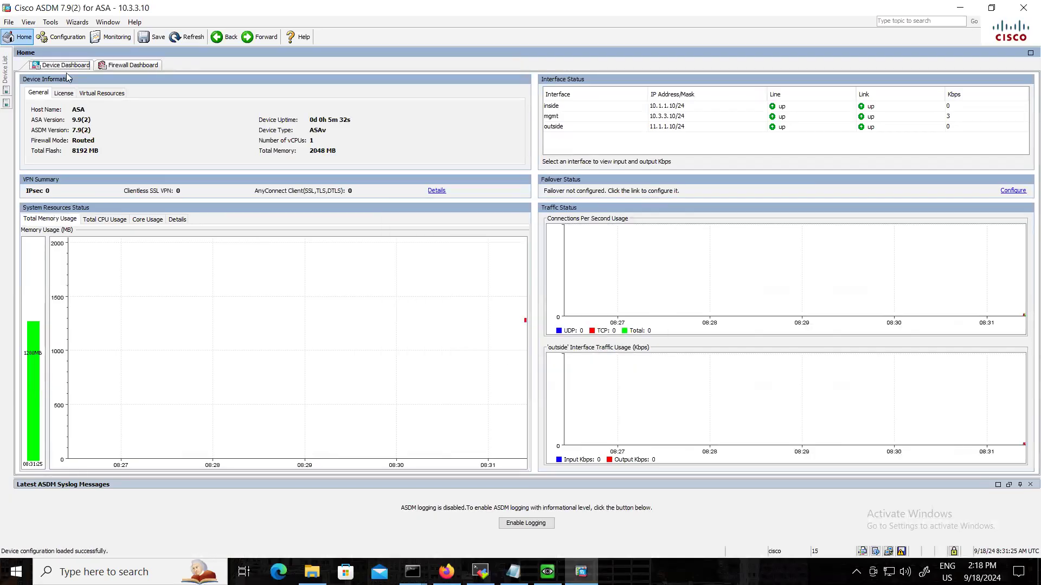
Start the Clientless SSL VPN Wizard and name the connection profile sales on the outside interface.
{"action": "left_click", "coordinate": [76, 23]}
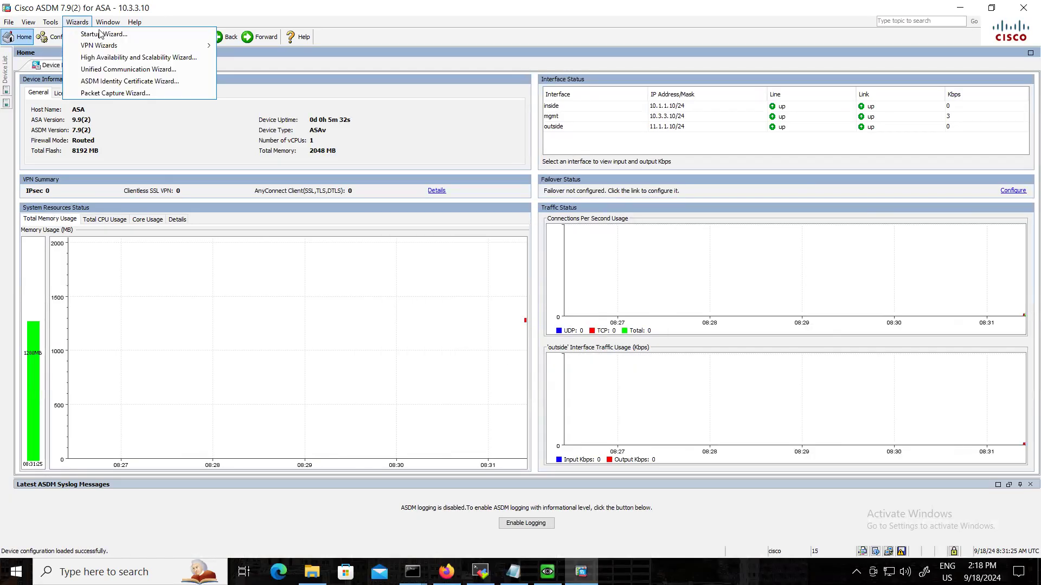
{"action": "mouse_move", "coordinate": [158, 46]}
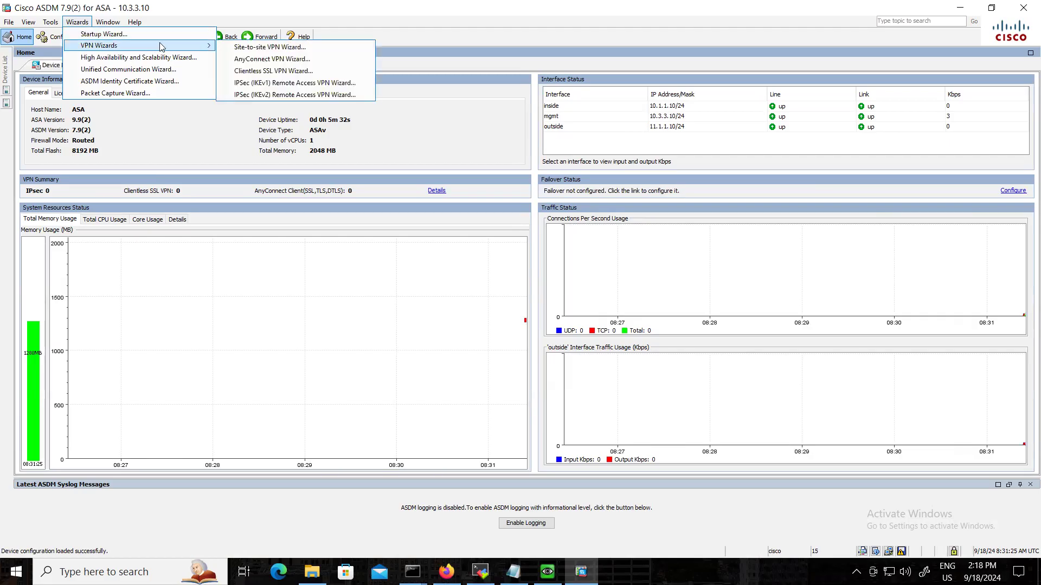
{"action": "left_click", "coordinate": [274, 74]}
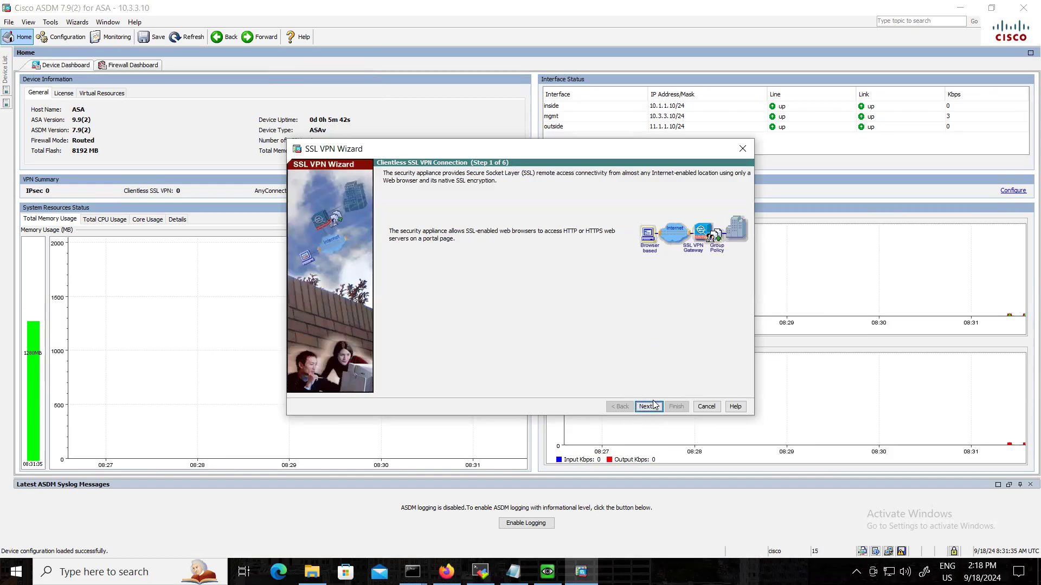
{"action": "left_click", "coordinate": [657, 407]}
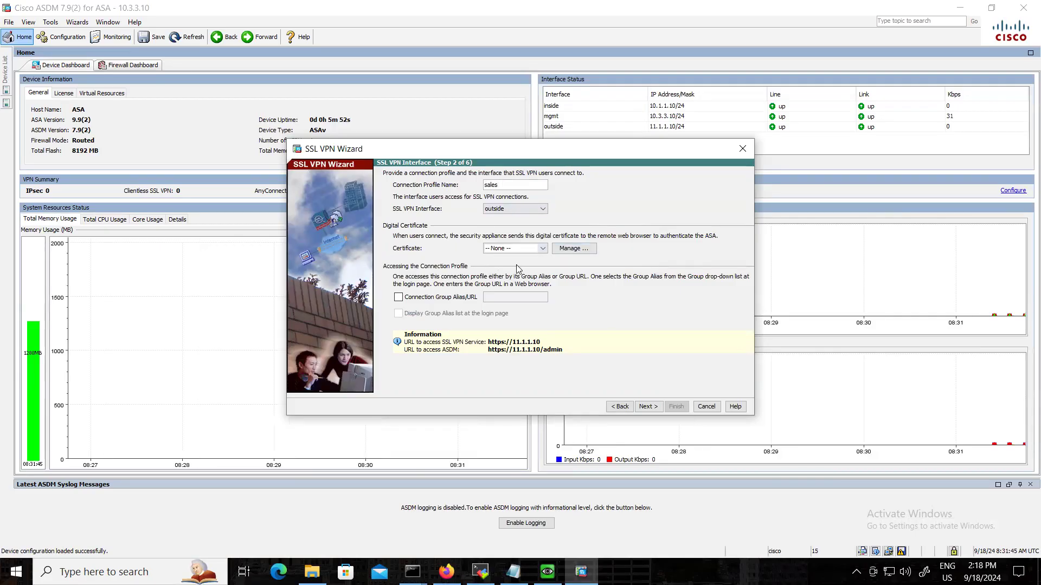
Enable the connection group alias/URL as sales, display the alias list at the login page, and continue to user authentication.
{"action": "left_click", "coordinate": [446, 302]}
{"action": "left_click", "coordinate": [512, 297]}
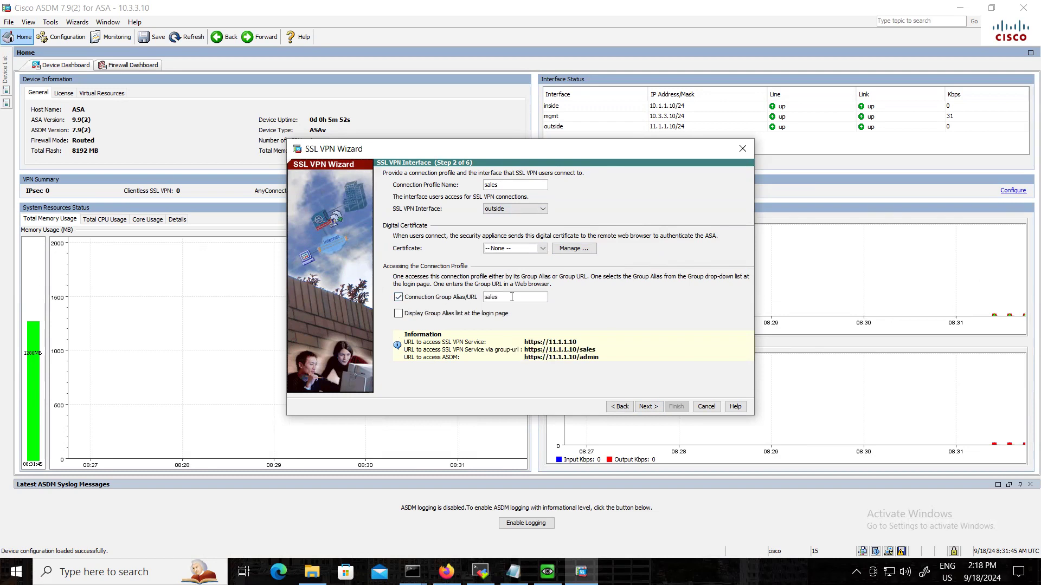
{"action": "left_click", "coordinate": [428, 313]}
{"action": "left_click", "coordinate": [649, 406]}
Authenticate users with the local user database and create a new group policy named sales_group_policy.
{"action": "left_click", "coordinate": [425, 225]}
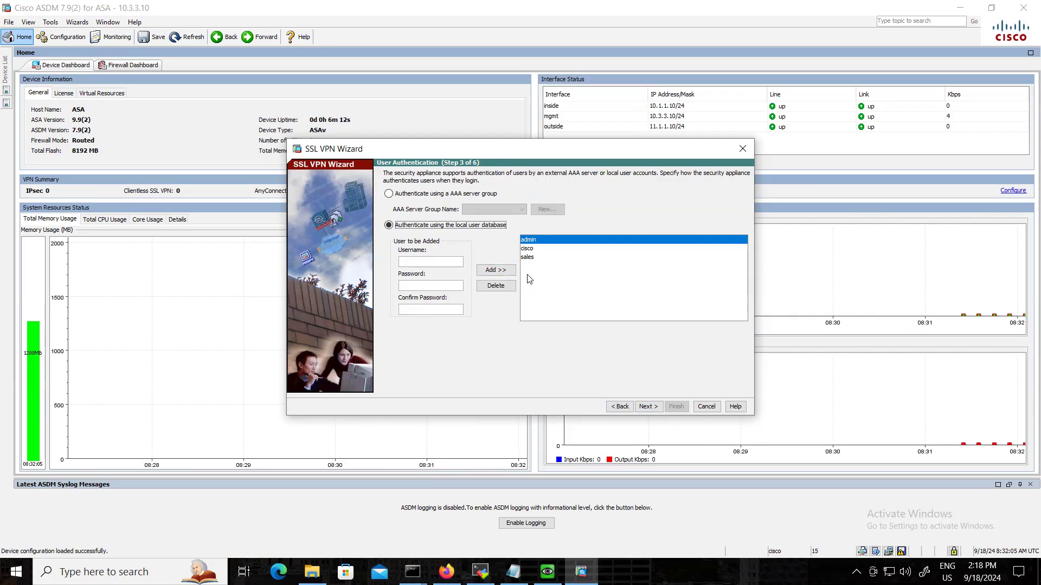
{"action": "left_click", "coordinate": [647, 407]}
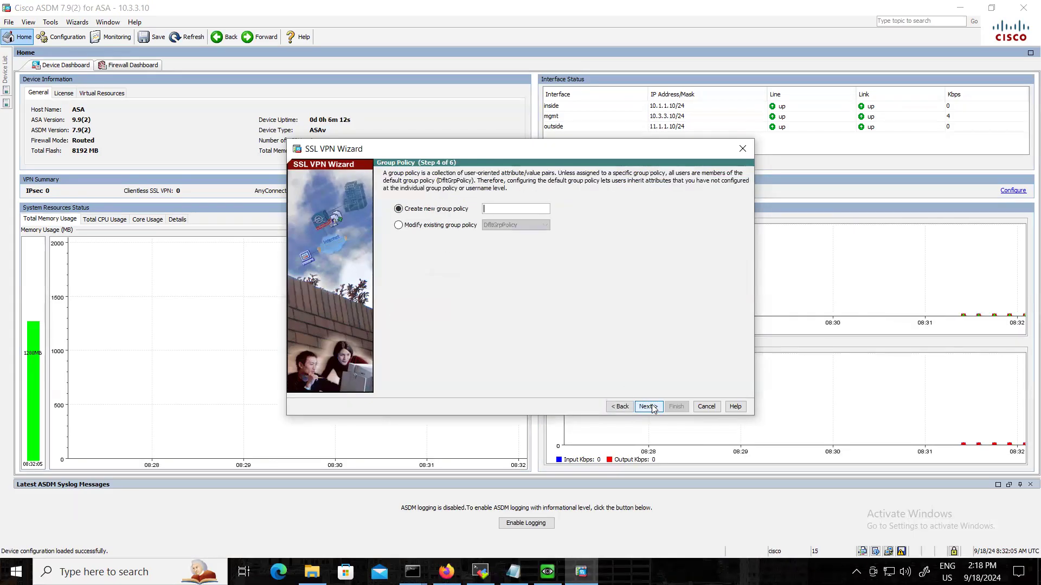
{"action": "left_click", "coordinate": [506, 208]}
{"action": "type", "text": "sales_"}
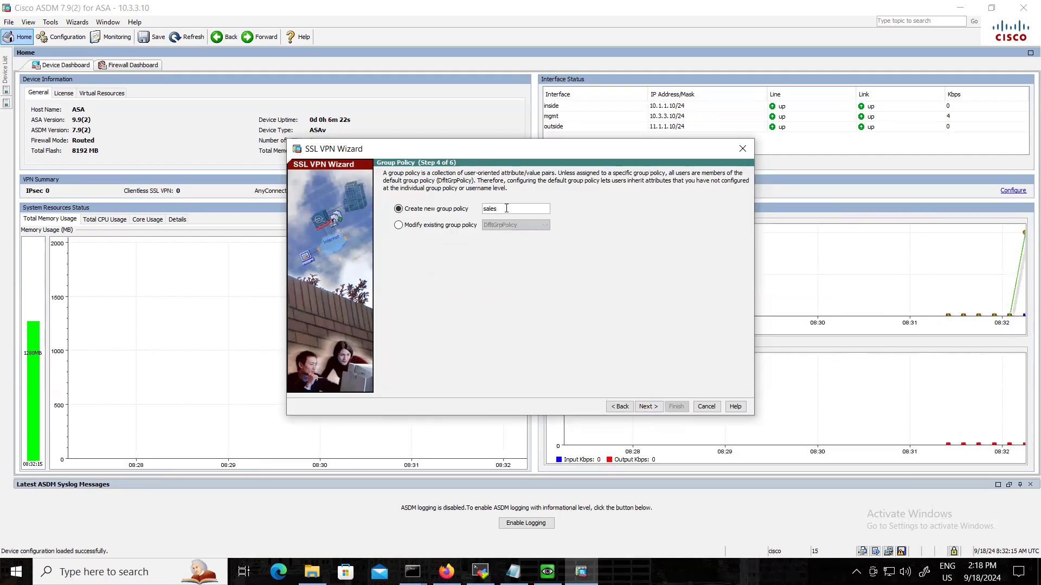
{"action": "type", "text": "group_policy"}
{"action": "left_click", "coordinate": [648, 407]}
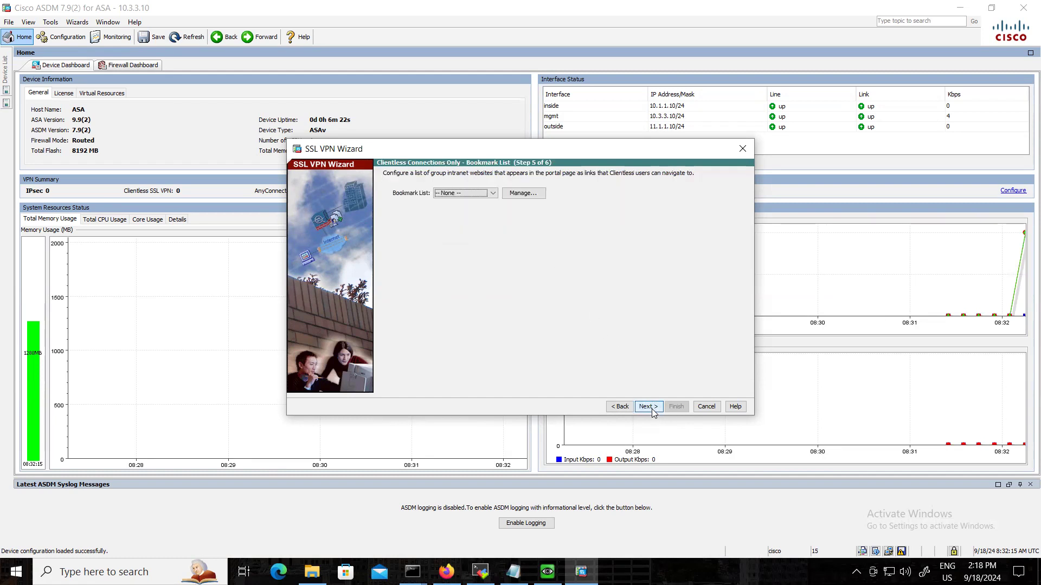
Open the wizard's bookmark list management and delete the existing sales bookmark list.
{"action": "left_click", "coordinate": [507, 194]}
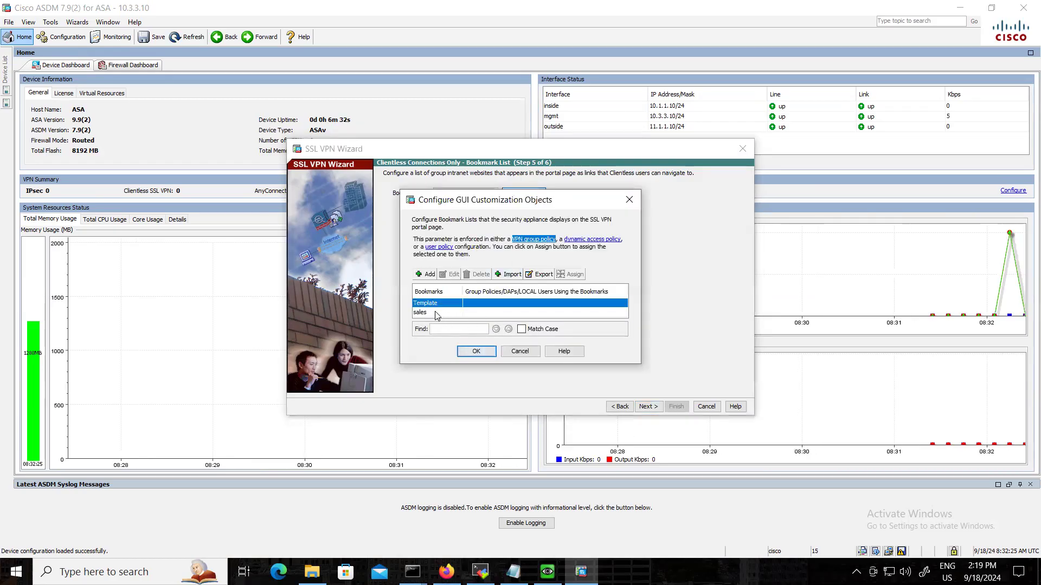
{"action": "left_click", "coordinate": [436, 313]}
{"action": "left_click", "coordinate": [478, 274]}
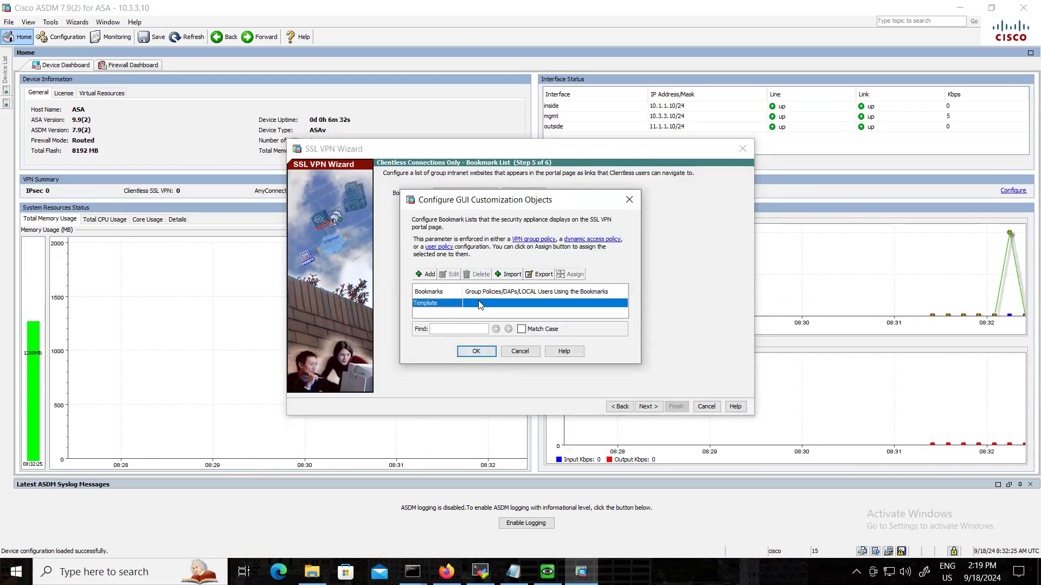
Create a bookmark list named sales and begin a bookmark in it using the URL with GET or POST method.
{"action": "left_click", "coordinate": [426, 274]}
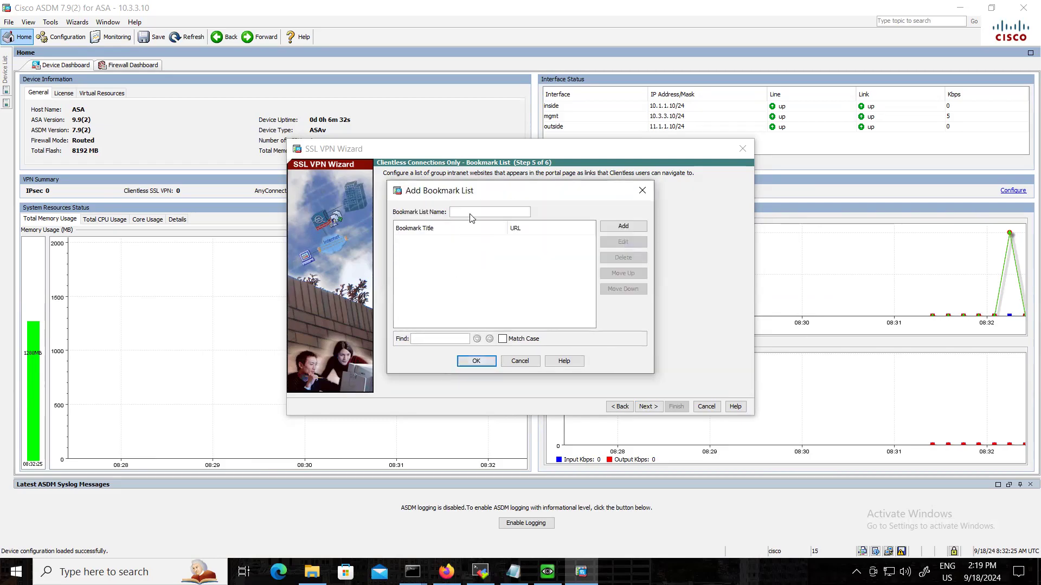
{"action": "type", "text": "sales"}
{"action": "left_click", "coordinate": [623, 227]}
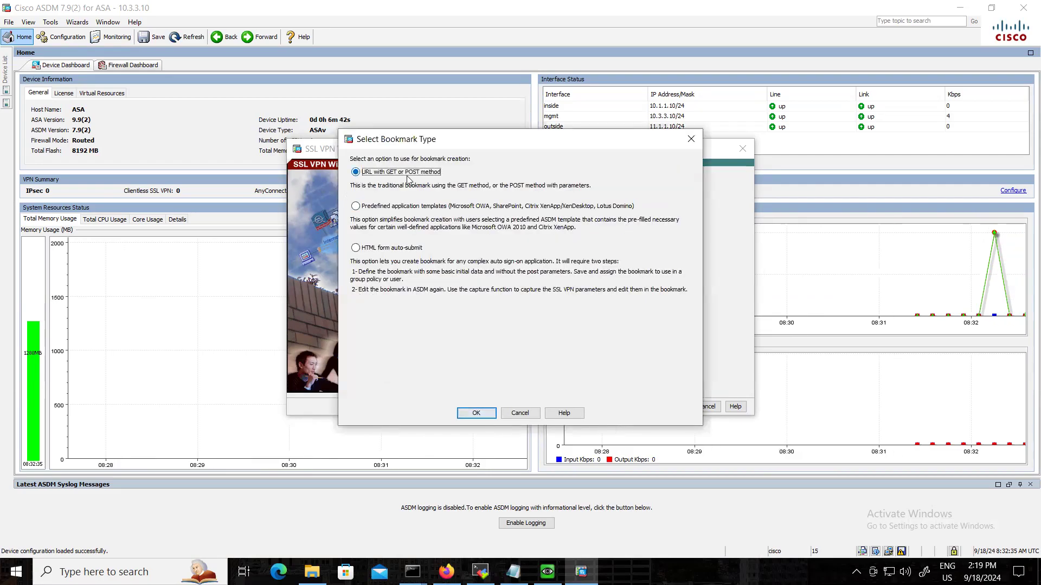
{"action": "left_click", "coordinate": [476, 413]}
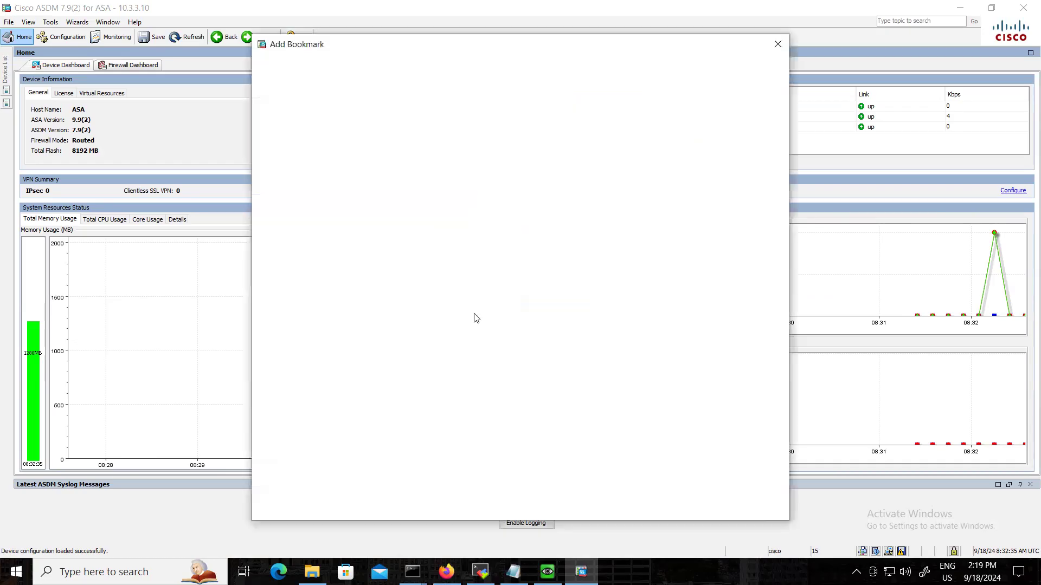
{"action": "type", "text": "SALES"}
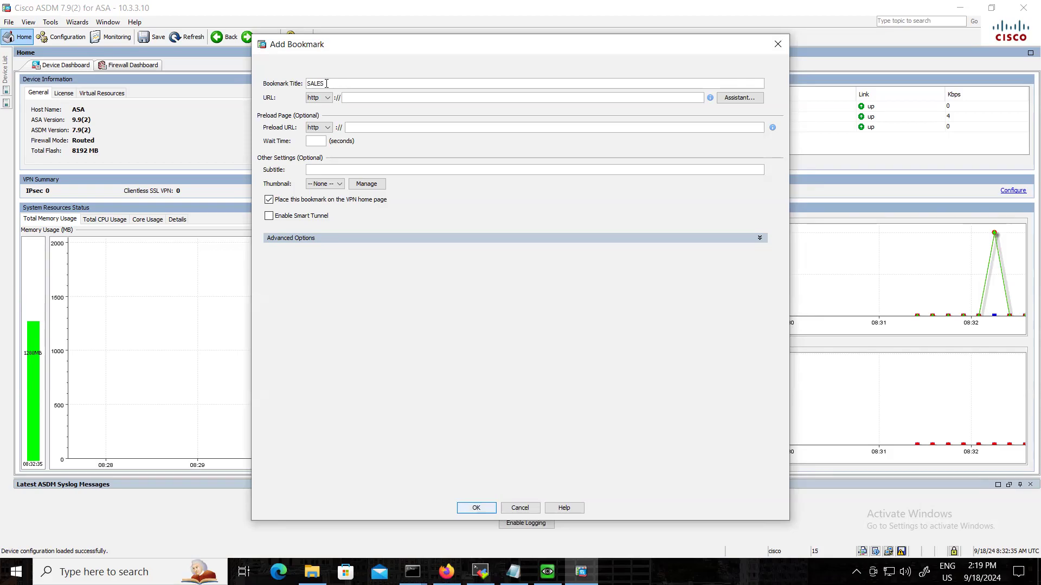
{"action": "type", "text": "-SERVER"}
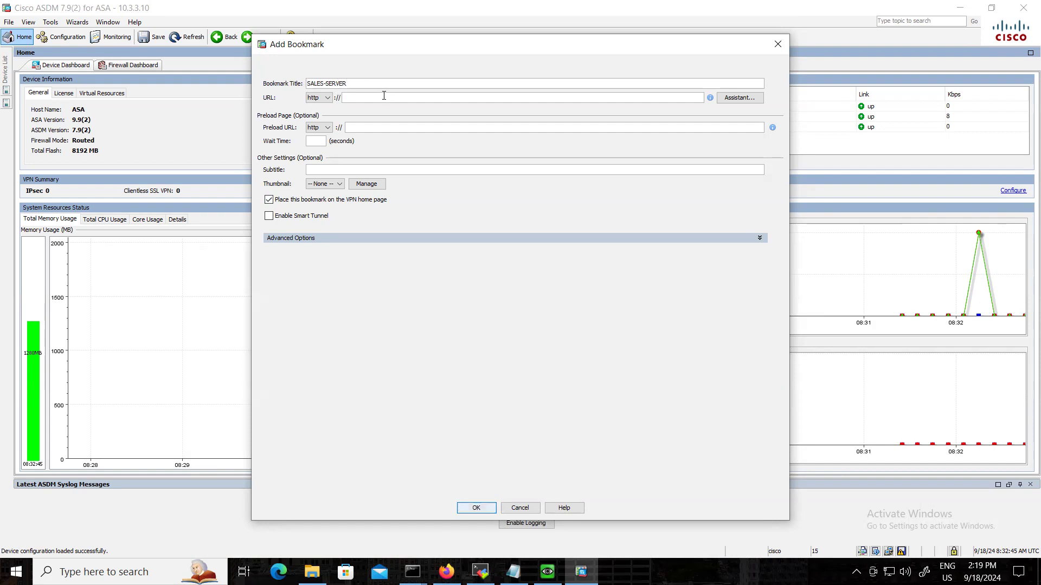
{"action": "left_click", "coordinate": [446, 572]}
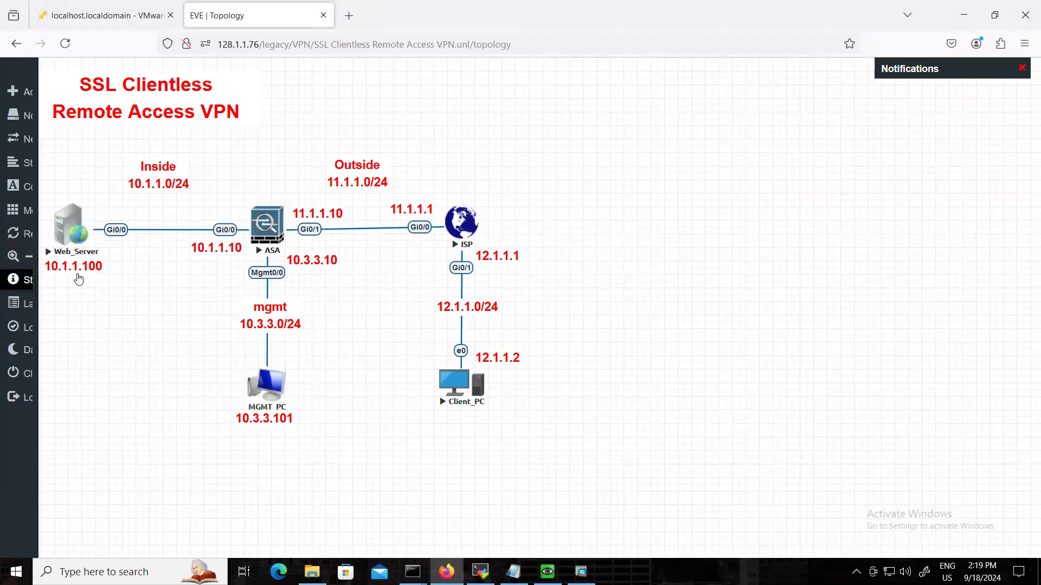
{"action": "left_click", "coordinate": [580, 572]}
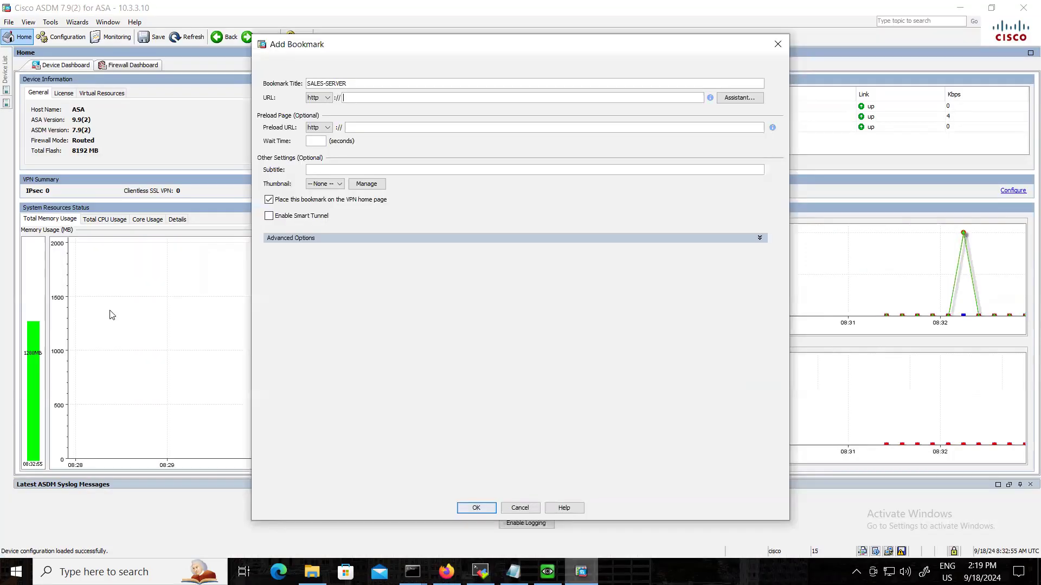
{"action": "type", "text": "10.1.1.100"}
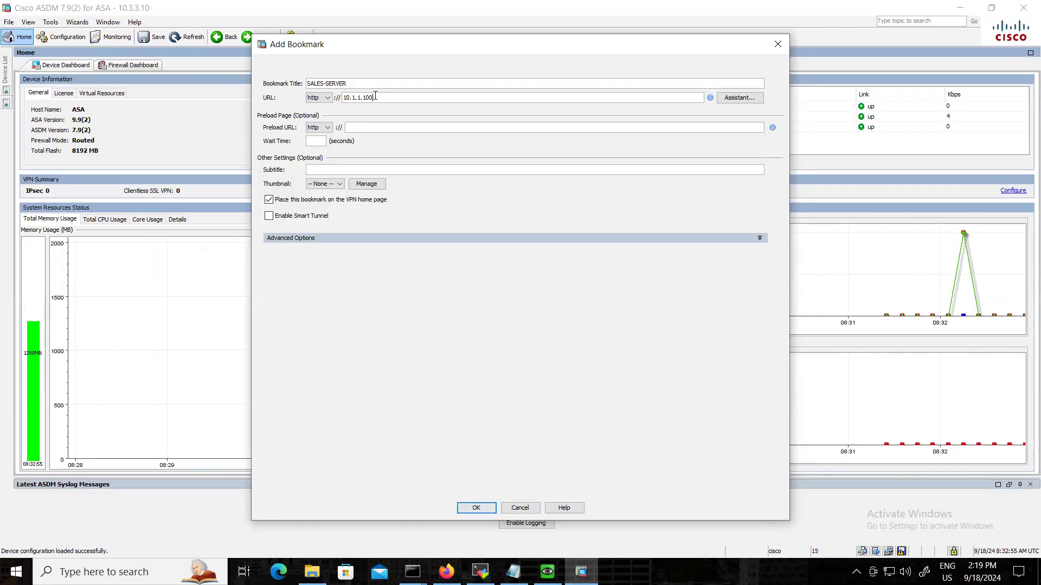
{"action": "left_click", "coordinate": [488, 510]}
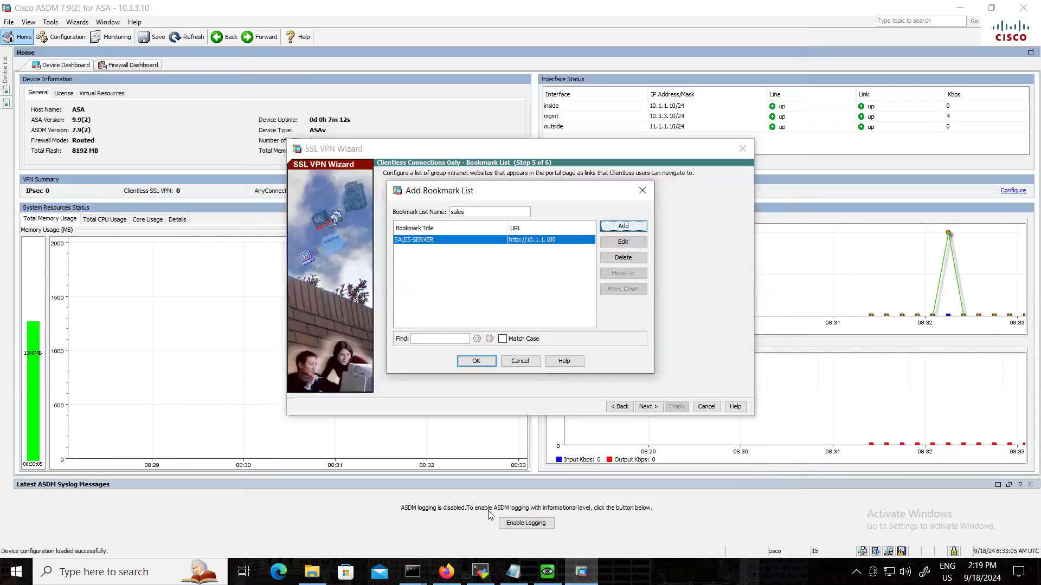
Rename the new bookmark list sales_list and complete the SSL VPN Wizard with it.
{"action": "left_click", "coordinate": [490, 362]}
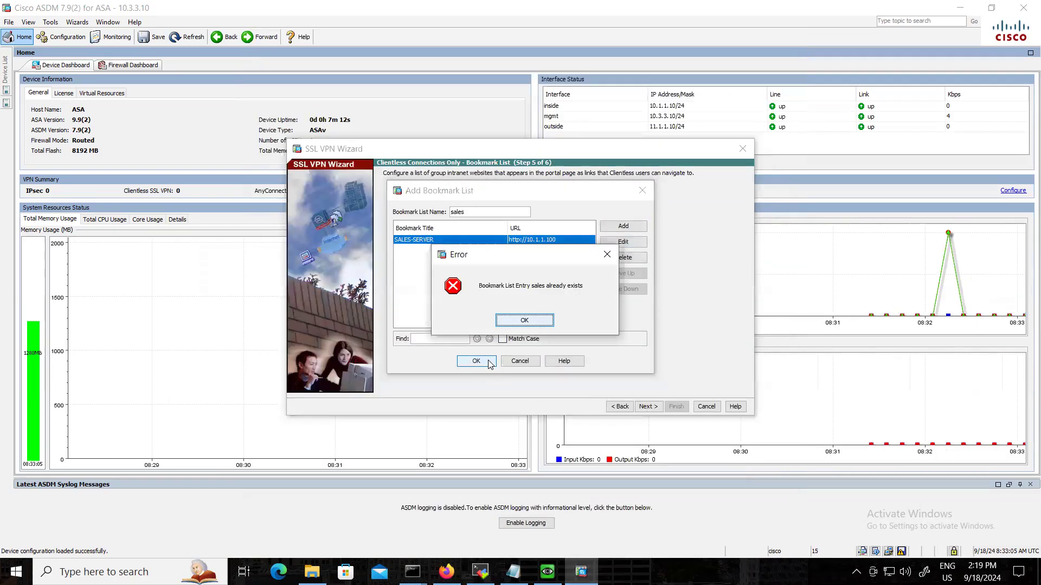
{"action": "left_click", "coordinate": [535, 321]}
{"action": "left_click", "coordinate": [472, 211]}
{"action": "type", "text": "_list"}
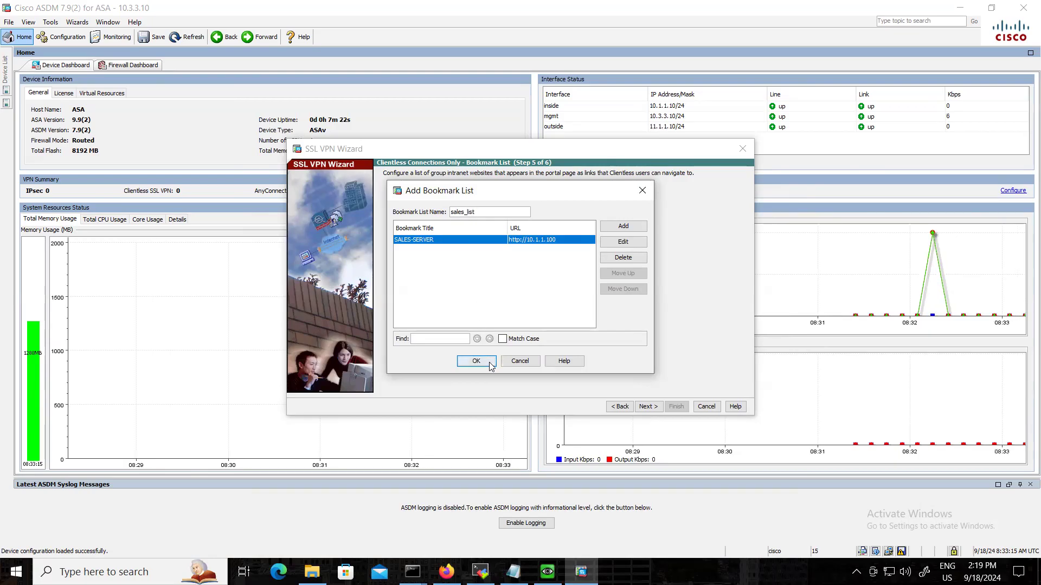
{"action": "left_click", "coordinate": [476, 361]}
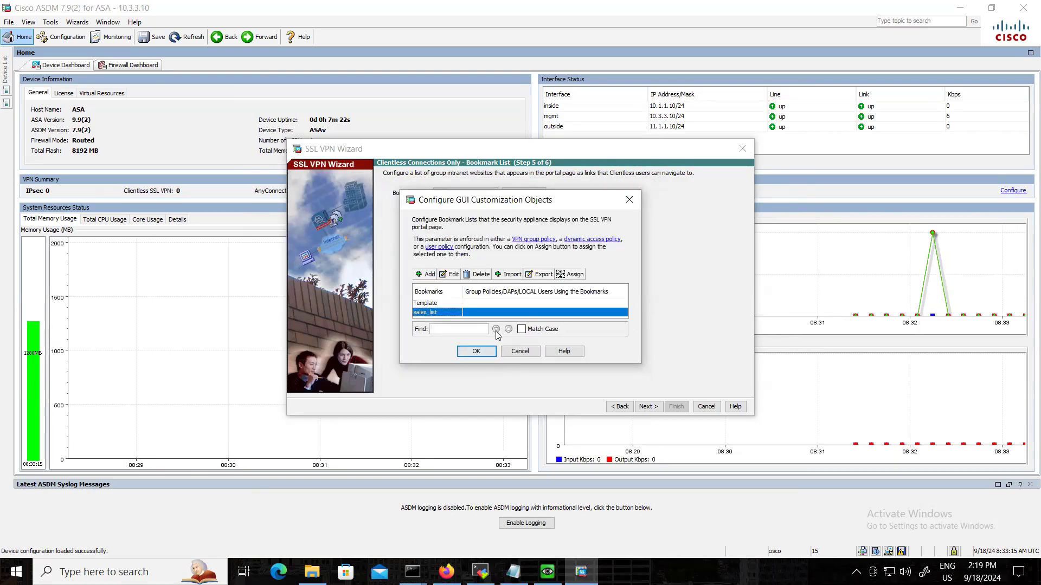
{"action": "left_click", "coordinate": [476, 351]}
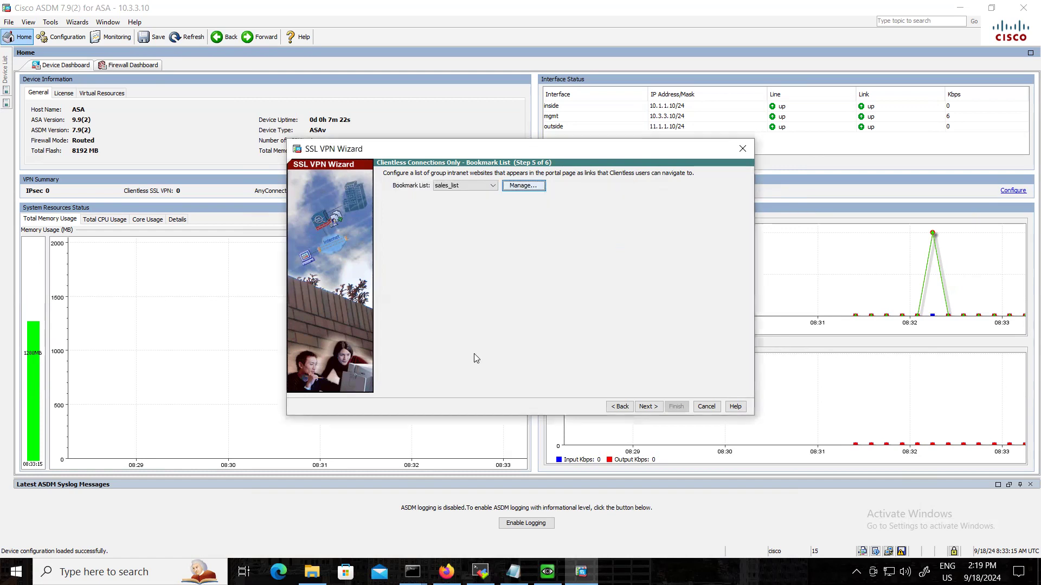
{"action": "left_click", "coordinate": [657, 404]}
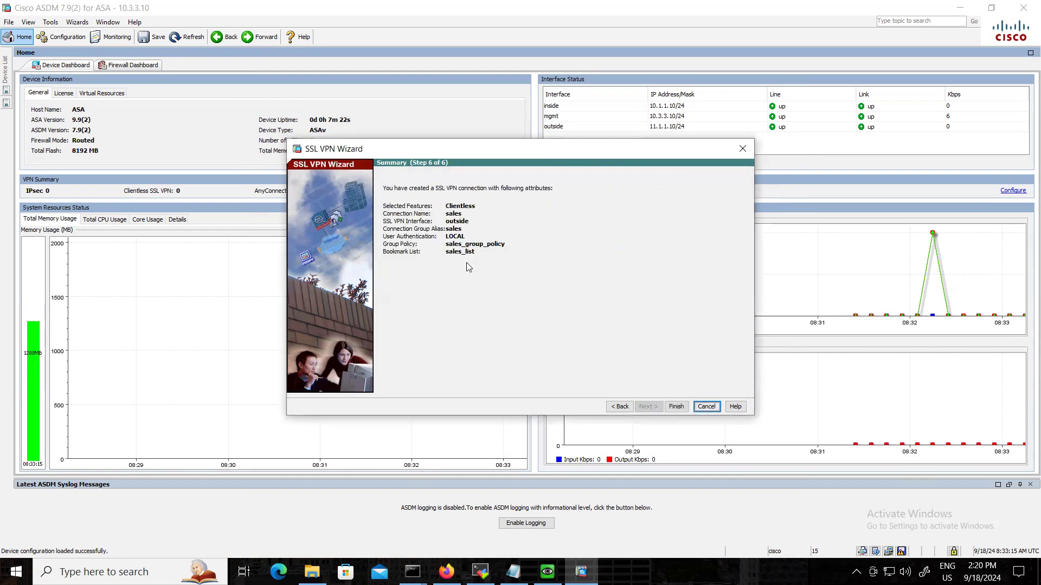
{"action": "left_click", "coordinate": [682, 406]}
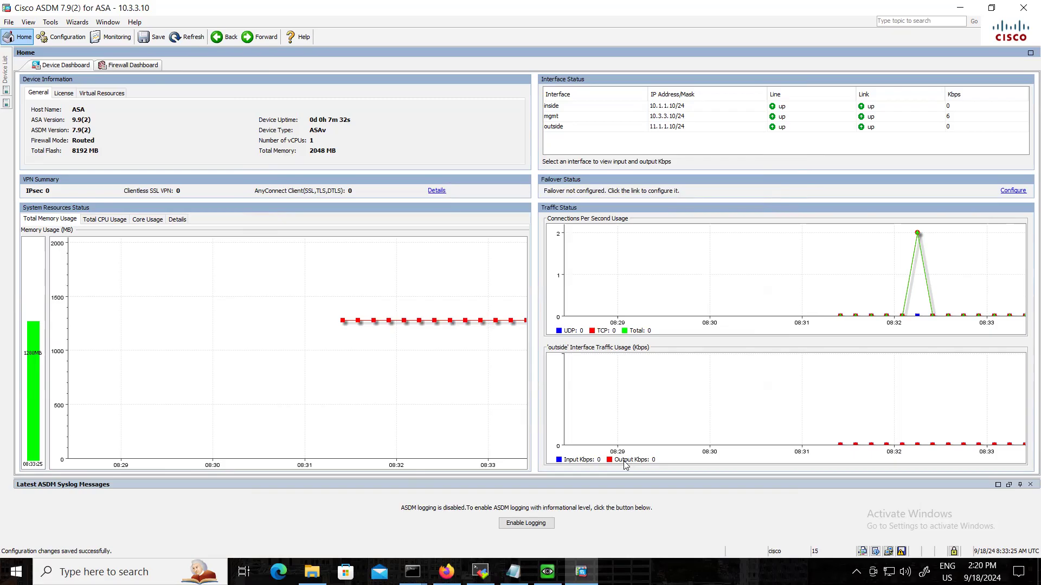
{"action": "mouse_move", "coordinate": [548, 572]}
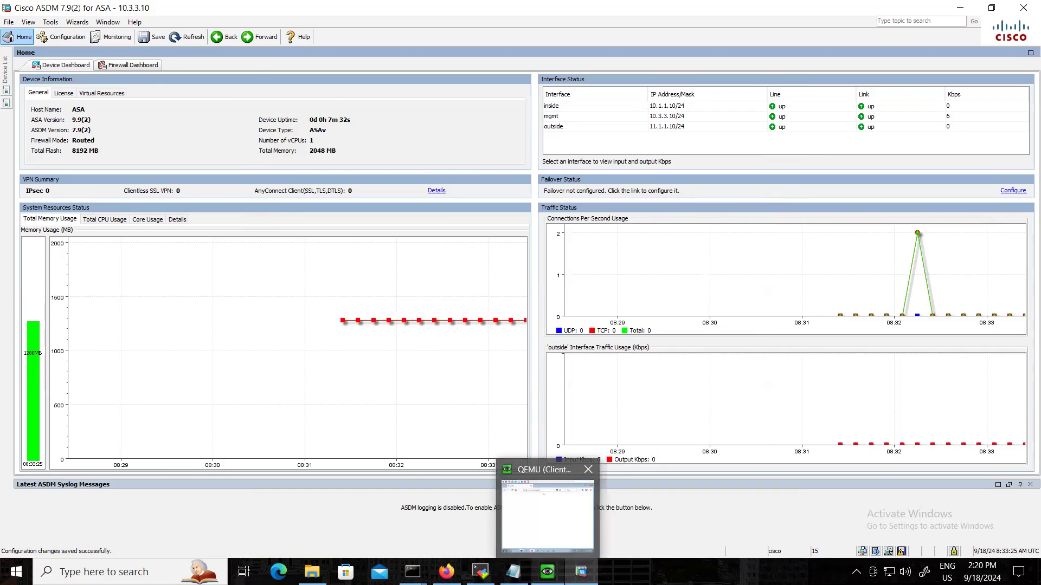
{"action": "left_click", "coordinate": [547, 572]}
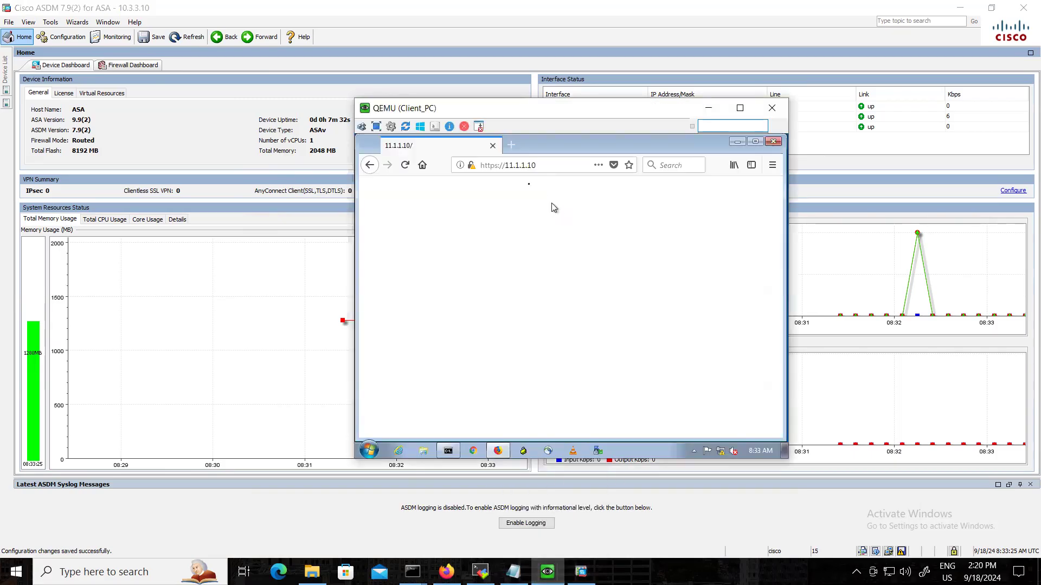
{"action": "left_click", "coordinate": [404, 167]}
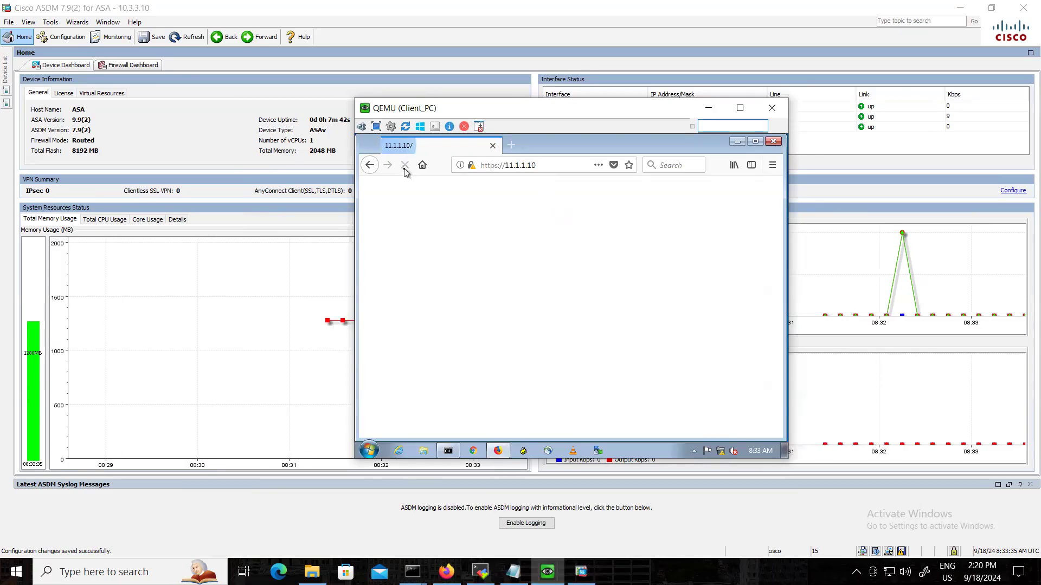
{"action": "left_click", "coordinate": [404, 169]}
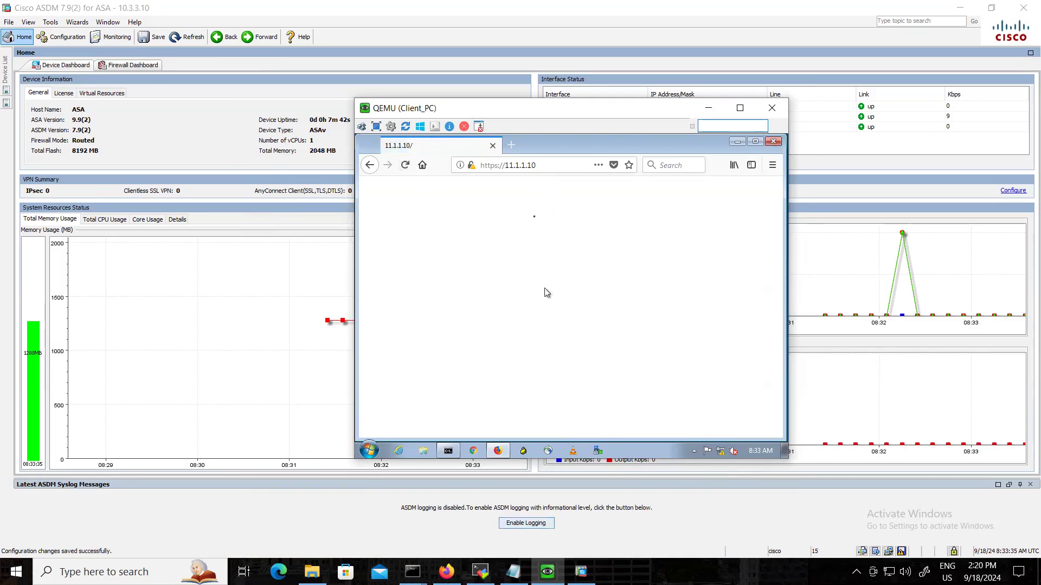
{"action": "left_click", "coordinate": [545, 171]}
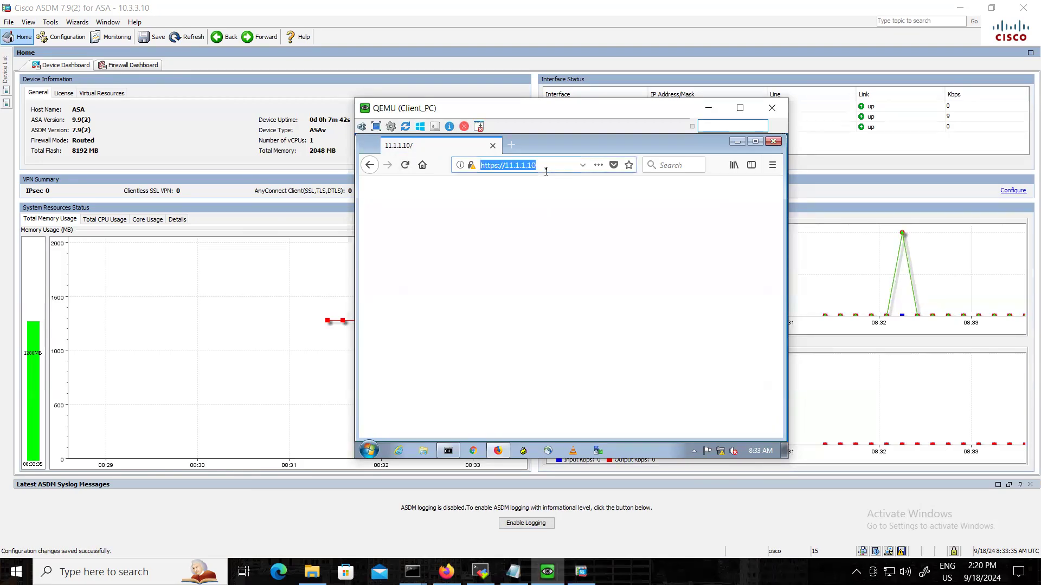
{"action": "key", "text": "Return"}
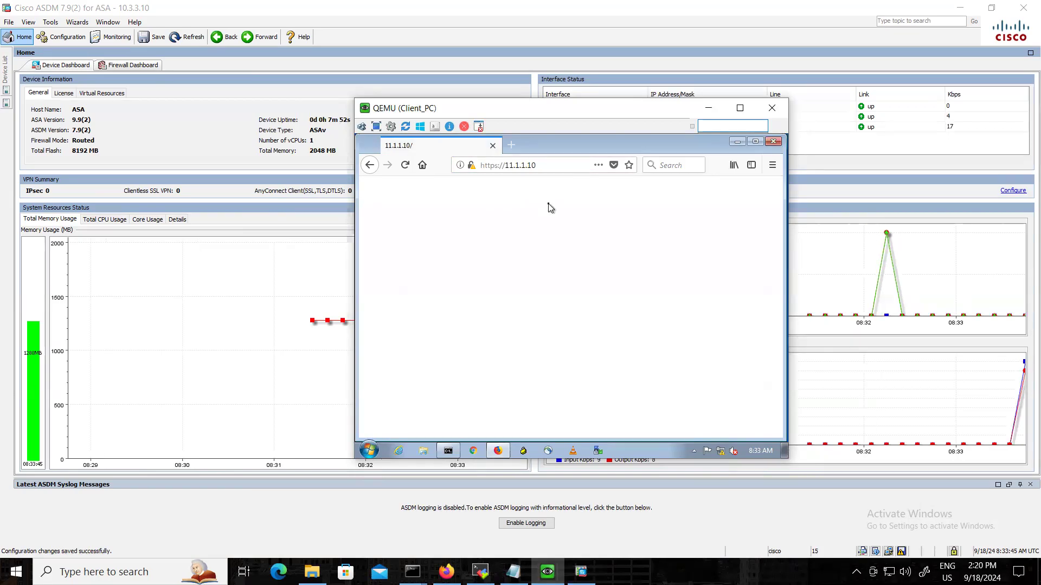
Clear the Client_PC Firefox history with the time range set to Everything.
{"action": "key", "text": "ctrl+shift+Delete"}
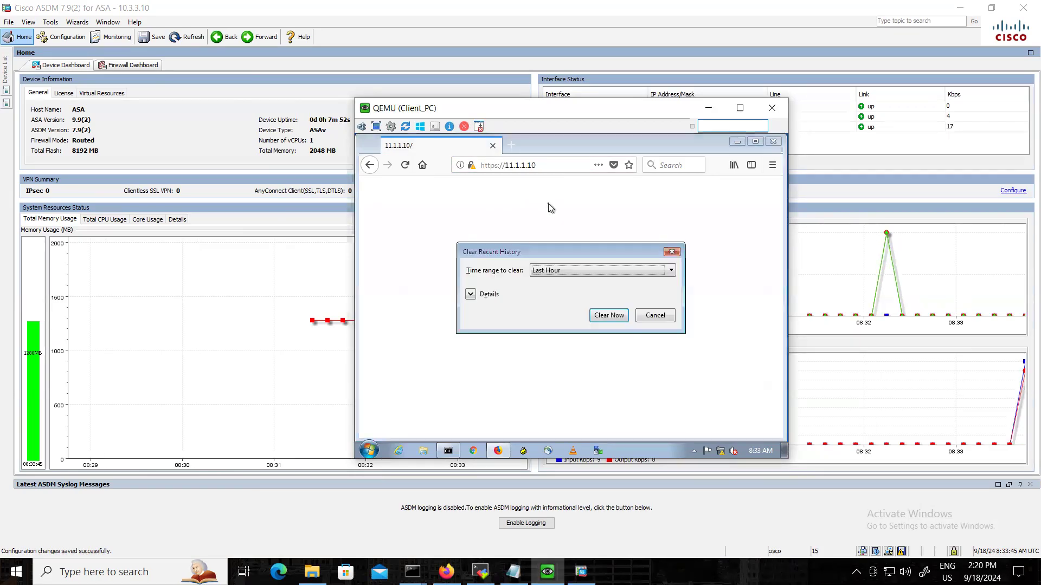
{"action": "left_click", "coordinate": [579, 277]}
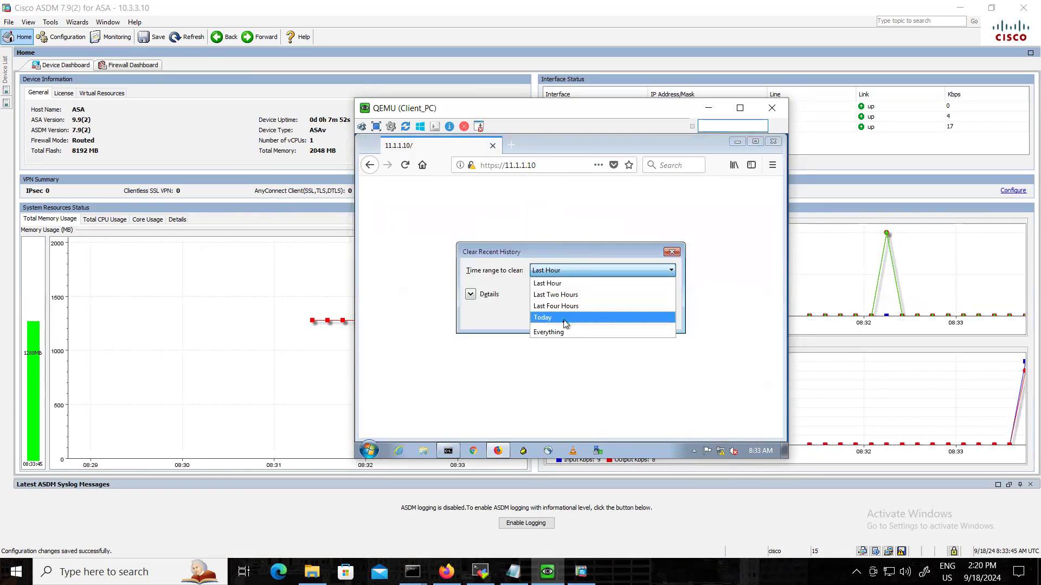
{"action": "left_click", "coordinate": [564, 319]}
{"action": "left_click", "coordinate": [574, 275]}
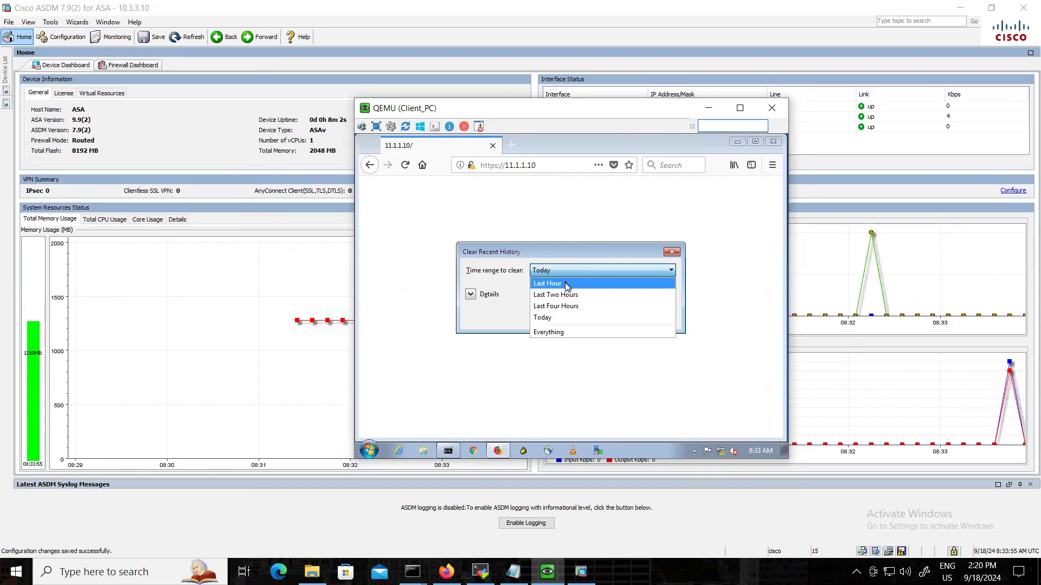
{"action": "left_click", "coordinate": [559, 337]}
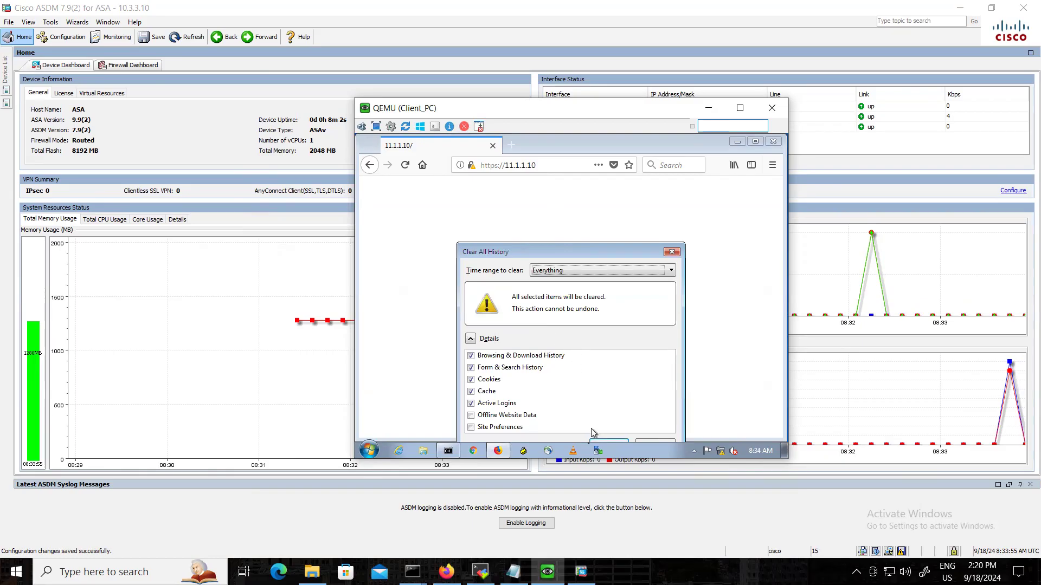
{"action": "left_click", "coordinate": [604, 440]}
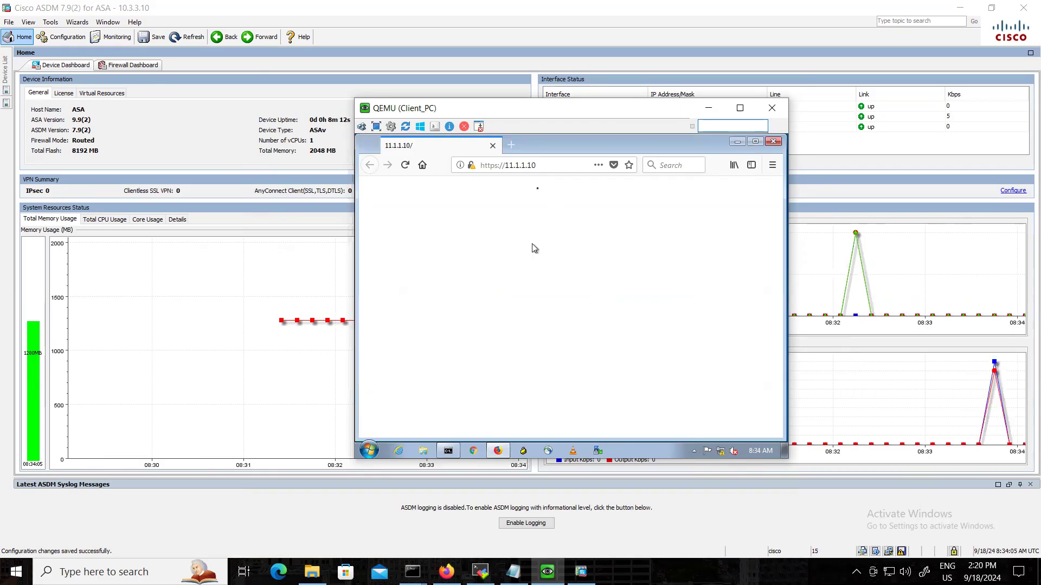
{"action": "left_click", "coordinate": [510, 146]}
{"action": "left_click", "coordinate": [493, 146]}
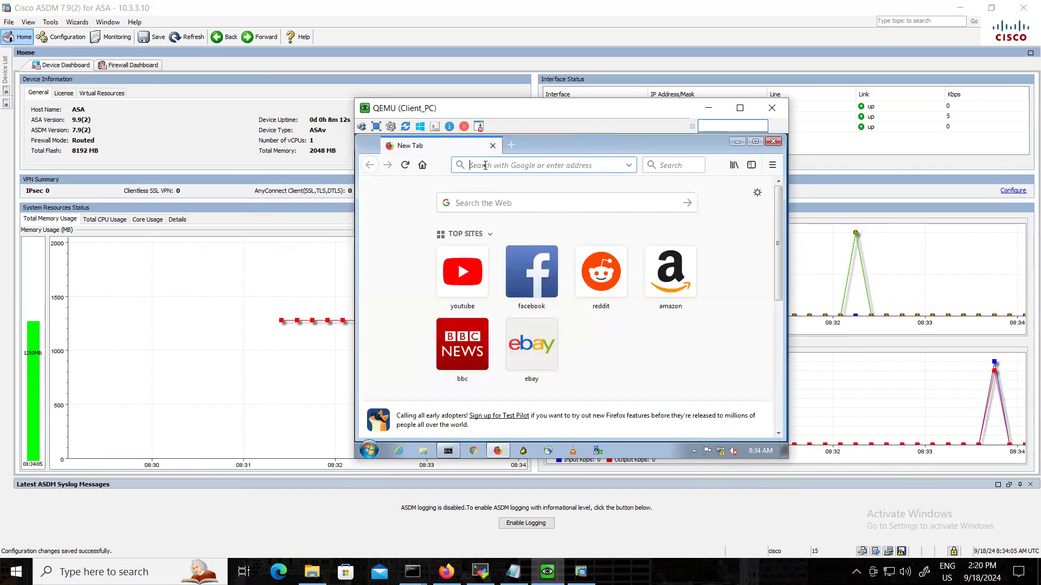
{"action": "type", "text": "http://11.1.1.10"}
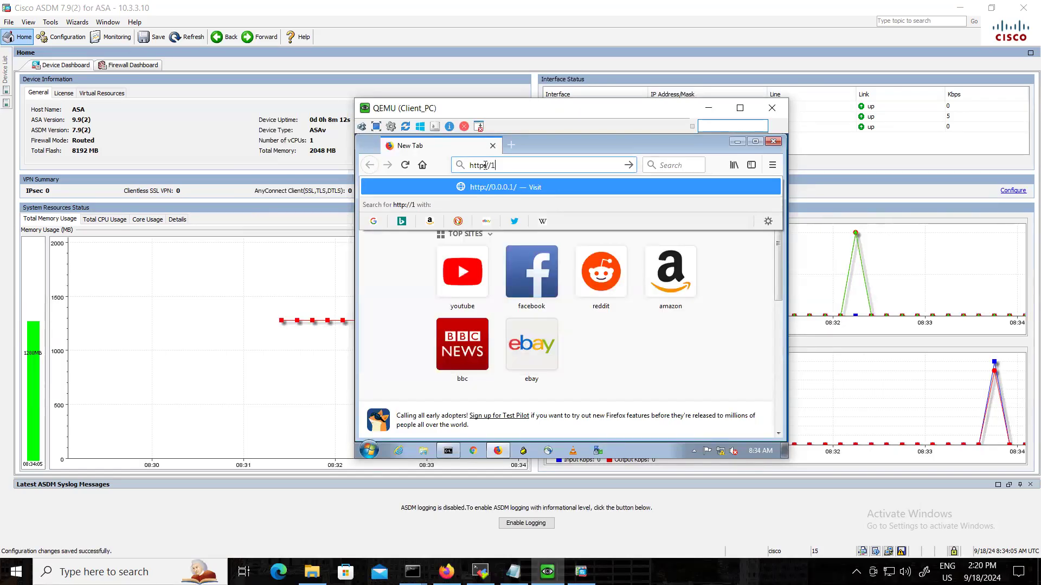
{"action": "key", "text": "Return"}
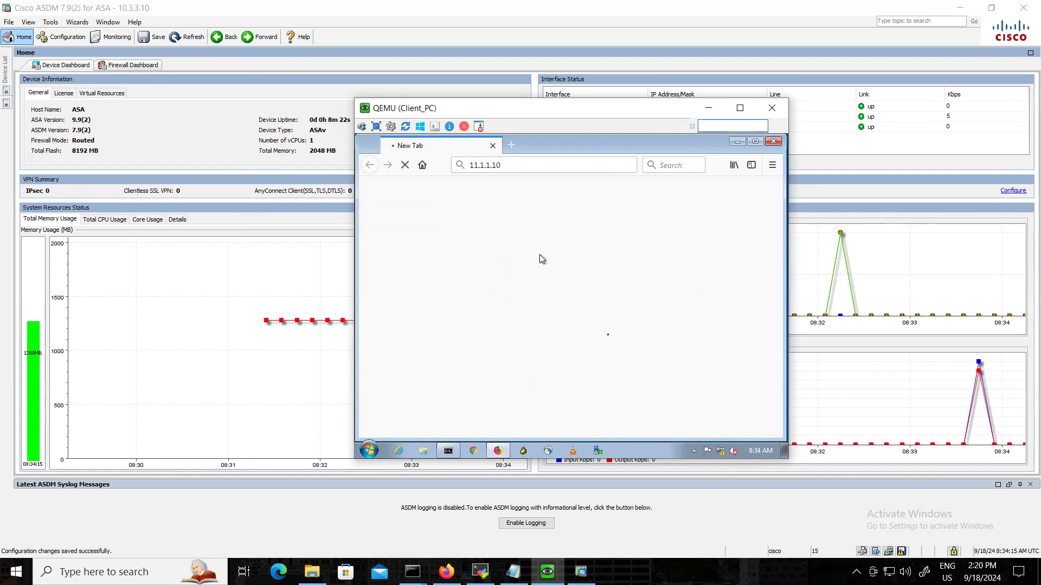
Enable syslog logging in ASDM and return to the Client_PC console.
{"action": "left_click", "coordinate": [542, 523]}
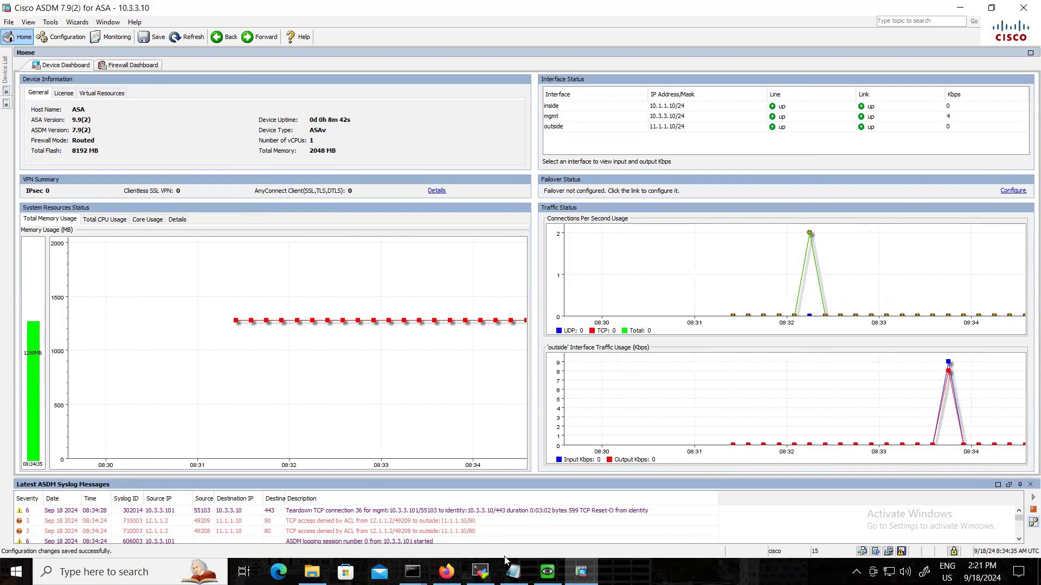
{"action": "left_click", "coordinate": [547, 572]}
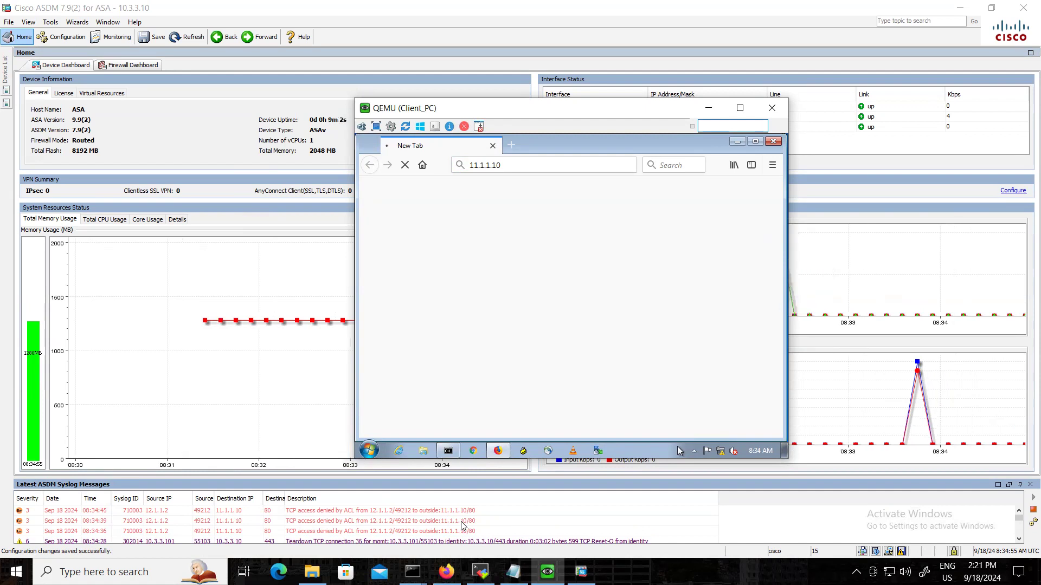
Switch to the SSL Clientless Remote Access VPN Basic Conf notes and review the ASA interface, user and HTTP server commands.
{"action": "mouse_move", "coordinate": [513, 572]}
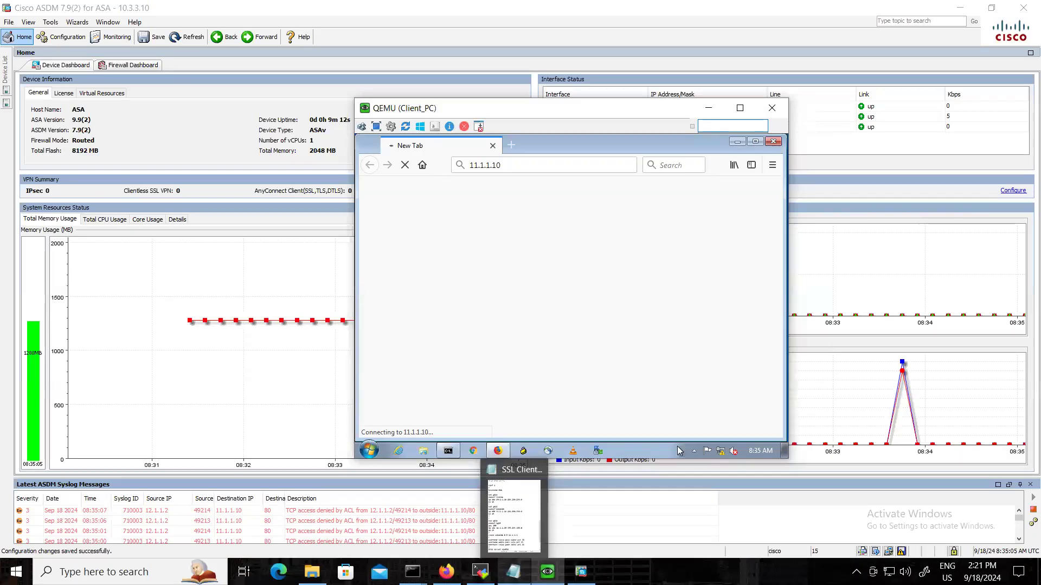
{"action": "left_click", "coordinate": [519, 569]}
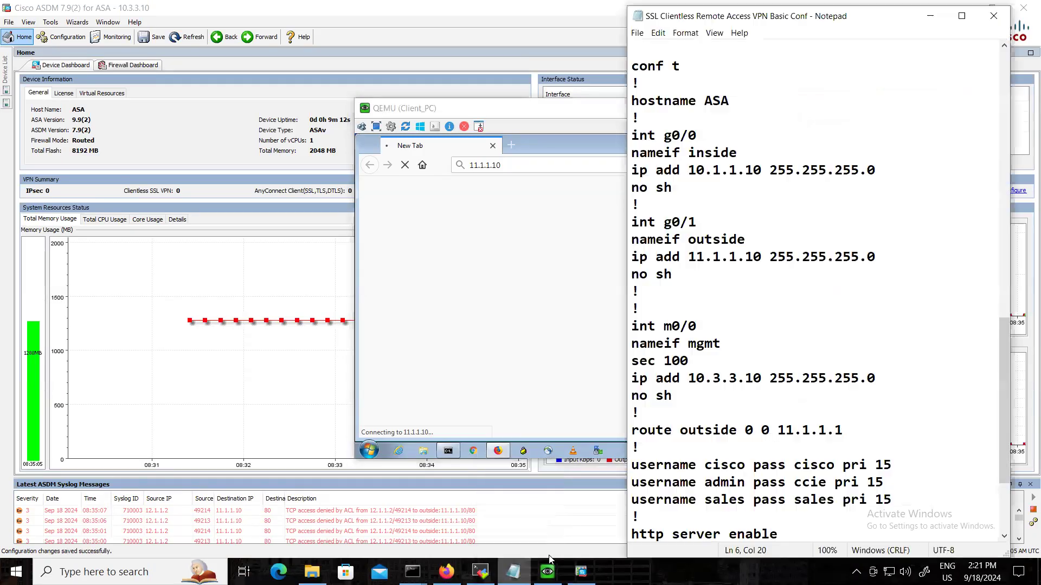
{"action": "scroll", "coordinate": [784, 421], "scroll_direction": "down", "scroll_amount": 3}
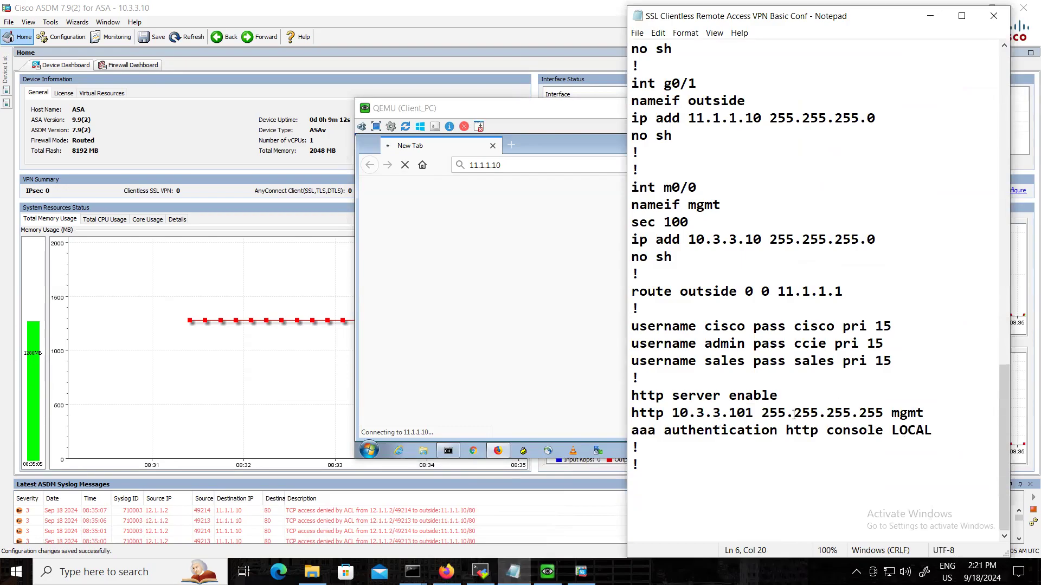
{"action": "scroll", "coordinate": [784, 412], "scroll_direction": "up", "scroll_amount": 2}
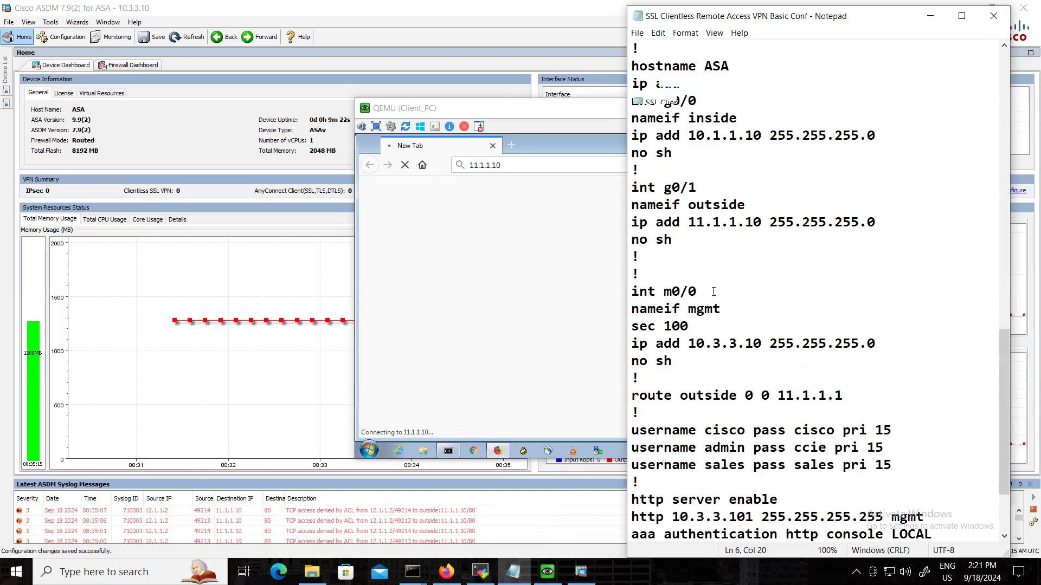
{"action": "scroll", "coordinate": [712, 362], "scroll_direction": "down", "scroll_amount": 1}
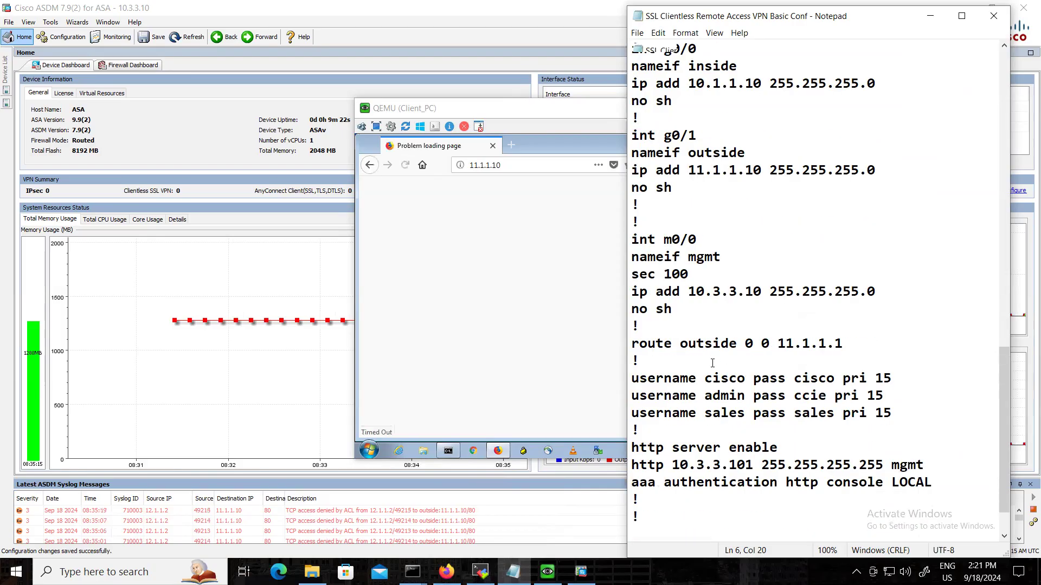
Switch back to the Client_PC browser and retry loading 11.1.1.10.
{"action": "left_click", "coordinate": [471, 424]}
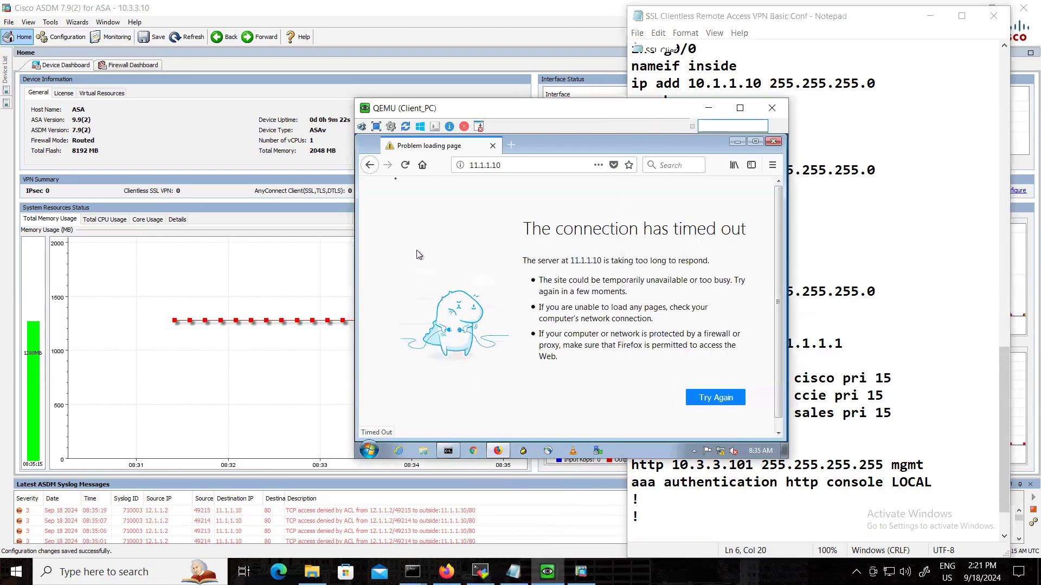
{"action": "left_click", "coordinate": [410, 165]}
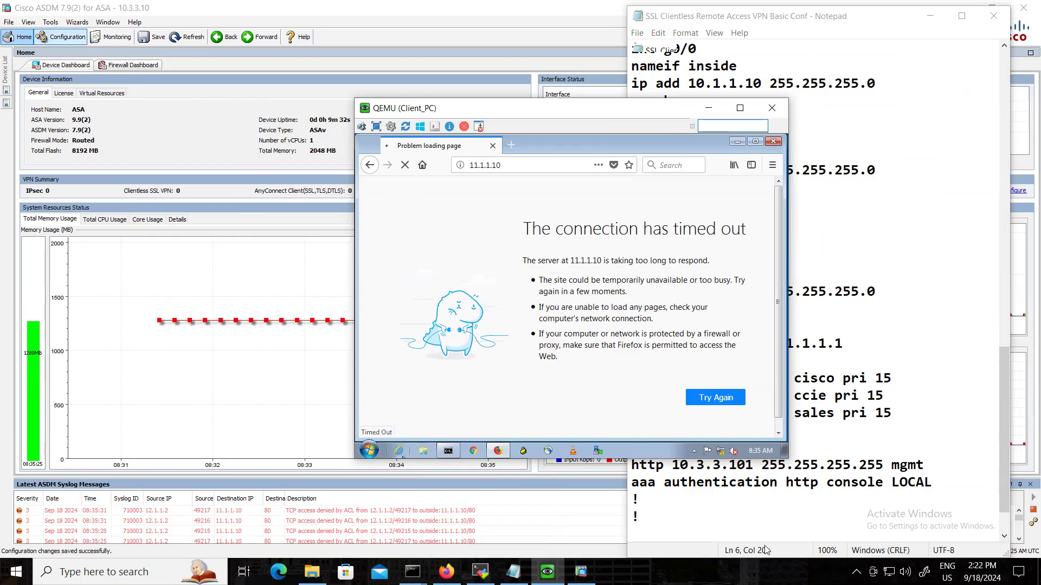
Return to the Notepad configuration notes and recheck the commands from the g0/1 interface through the ASA section.
{"action": "left_click", "coordinate": [725, 517]}
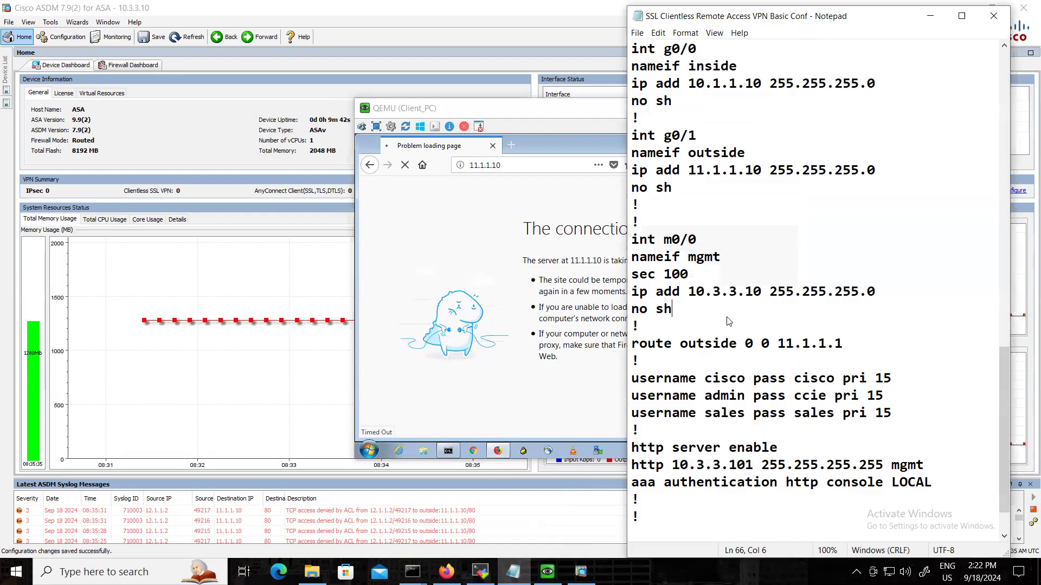
{"action": "key", "text": "ctrl+a"}
{"action": "scroll", "coordinate": [985, 392], "scroll_direction": "up", "scroll_amount": 11}
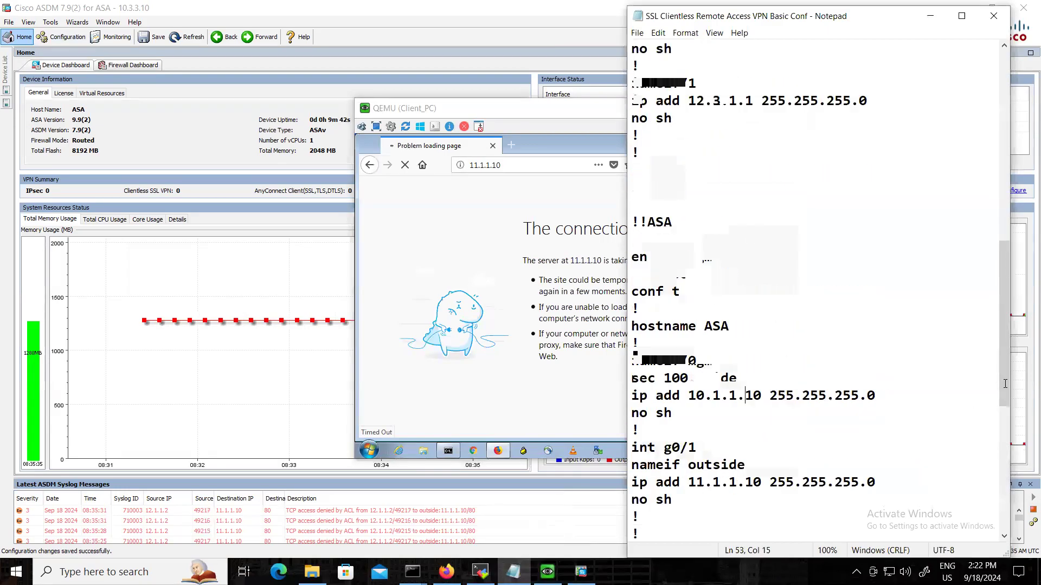
{"action": "left_click", "coordinate": [970, 401]}
{"action": "scroll", "coordinate": [994, 256], "scroll_direction": "down", "scroll_amount": 5}
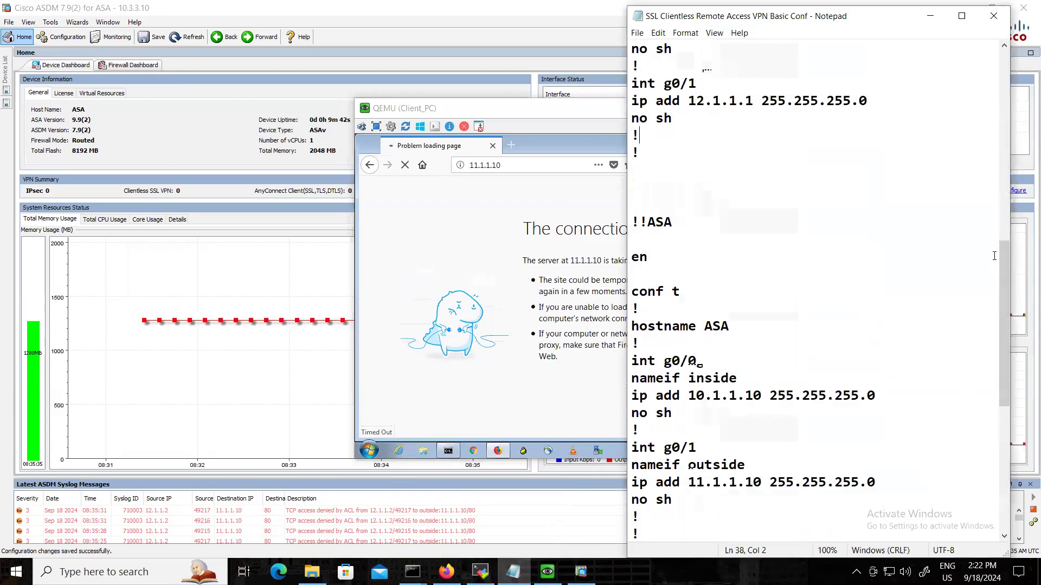
{"action": "scroll", "coordinate": [929, 303], "scroll_direction": "down", "scroll_amount": 3}
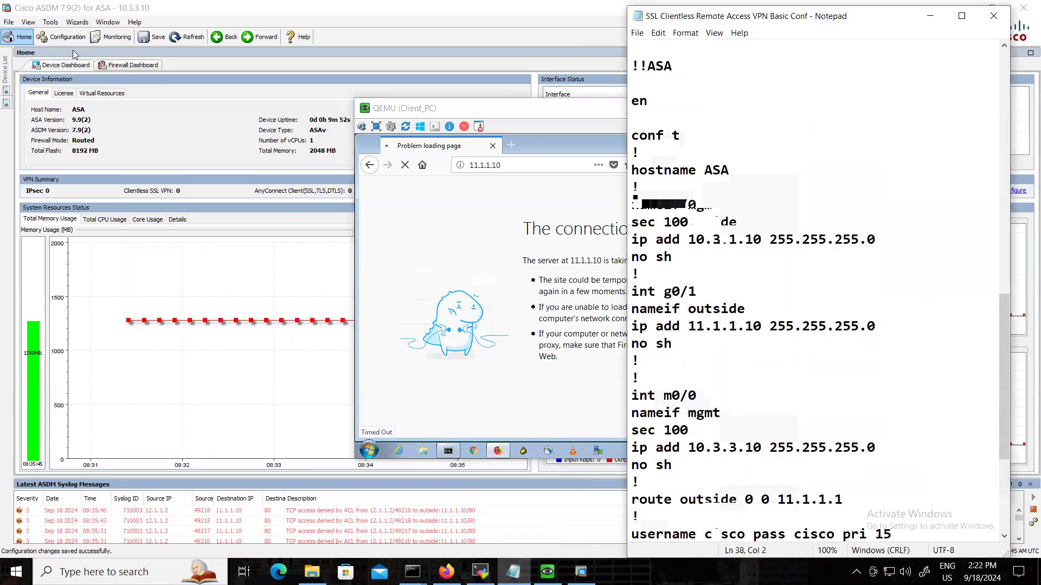
Switch to ASDM and inspect the Clientless SSL VPN Access connection profiles under the Remote Access VPN configuration.
{"action": "left_click", "coordinate": [51, 24]}
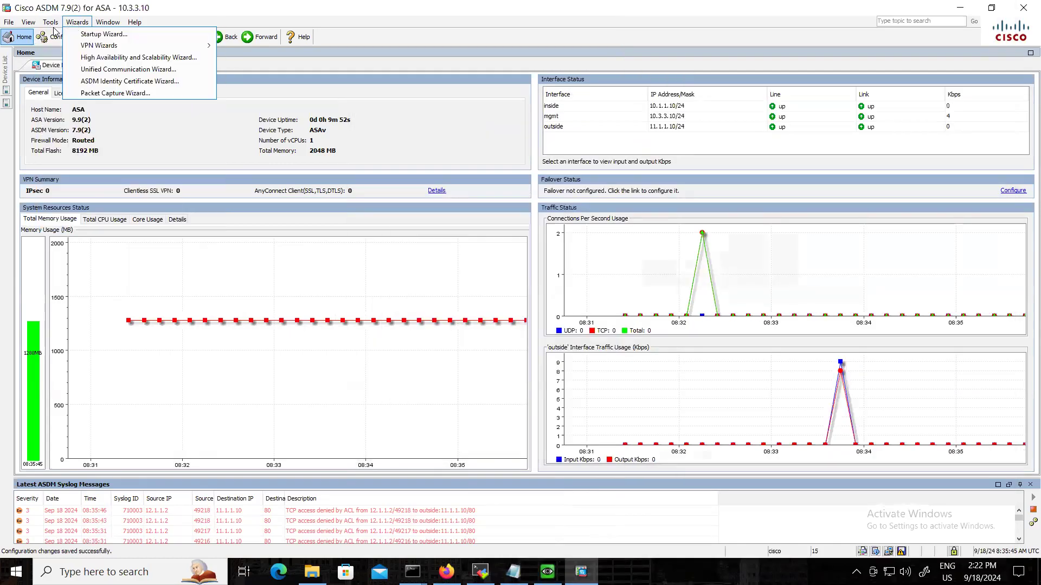
{"action": "left_click", "coordinate": [35, 41]}
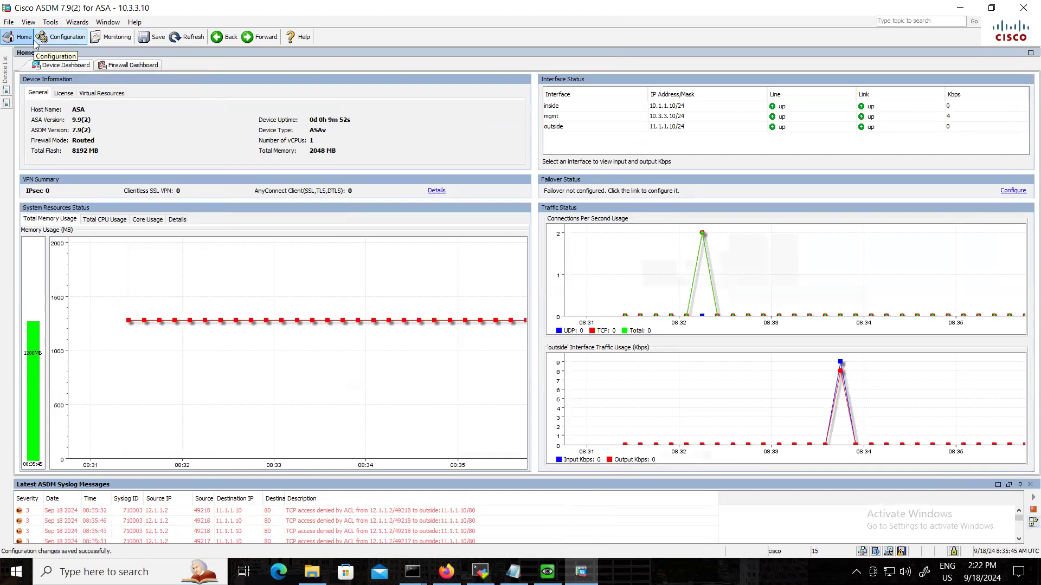
{"action": "left_click", "coordinate": [68, 39]}
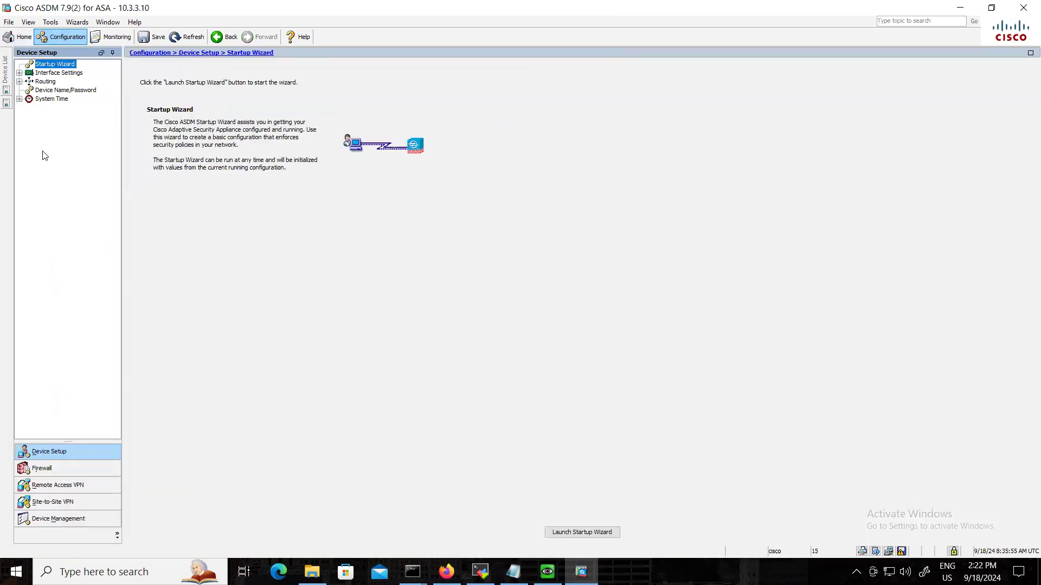
{"action": "left_click", "coordinate": [44, 485]}
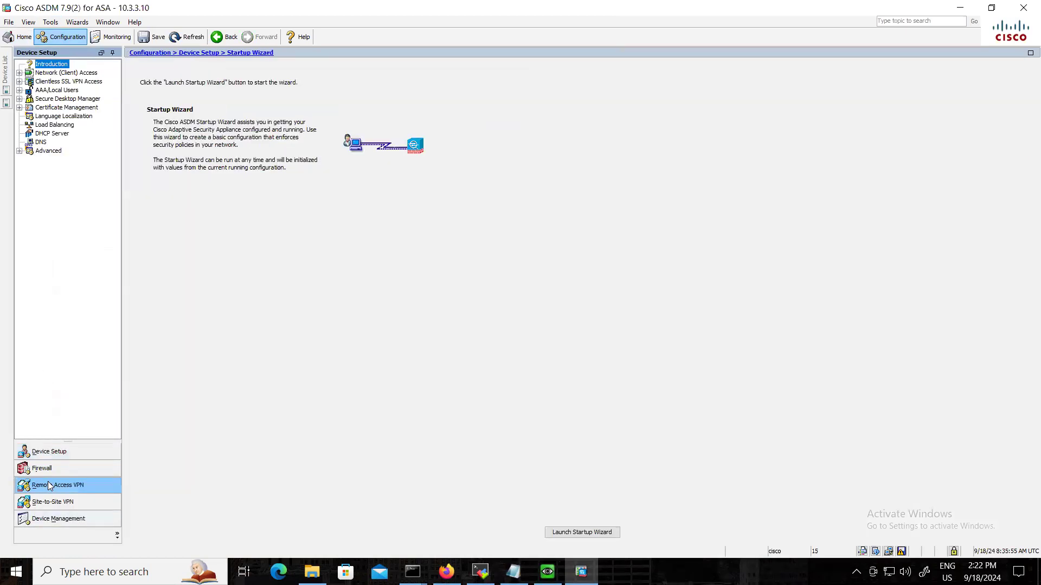
{"action": "left_click", "coordinate": [20, 82]}
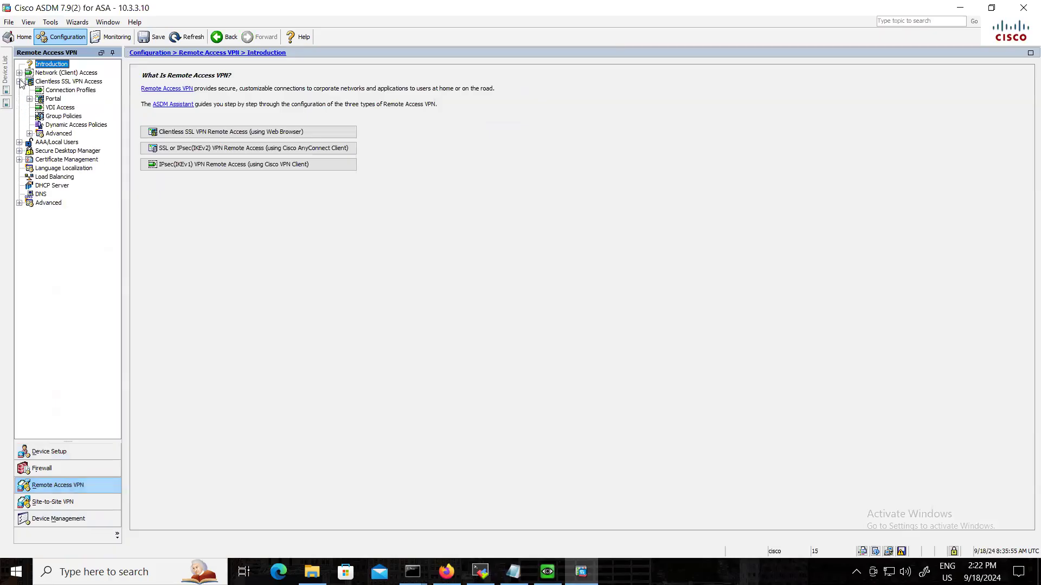
{"action": "left_click", "coordinate": [58, 90]}
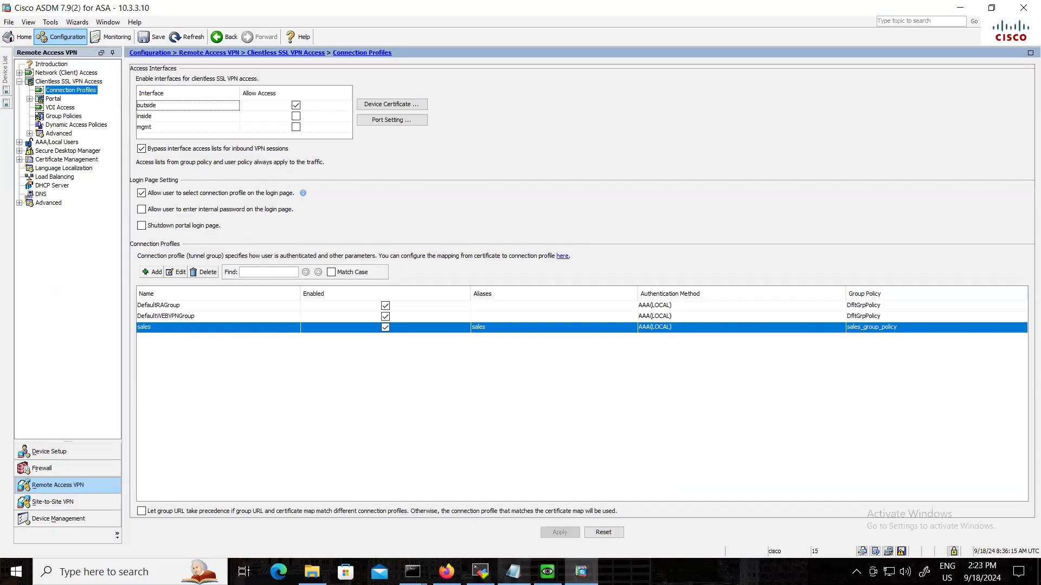
{"action": "left_click", "coordinate": [547, 572]}
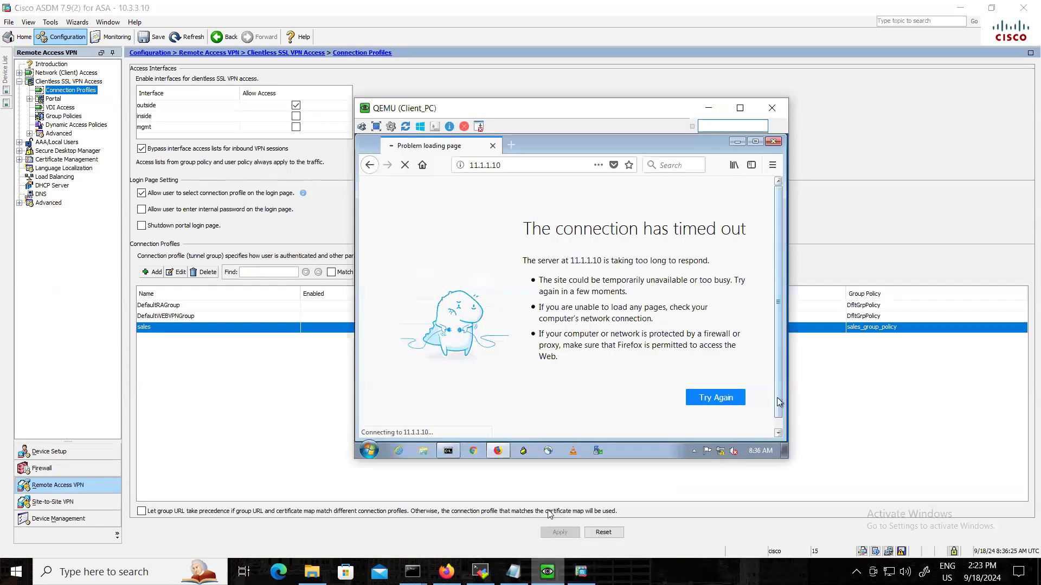
{"action": "left_click", "coordinate": [258, 364]}
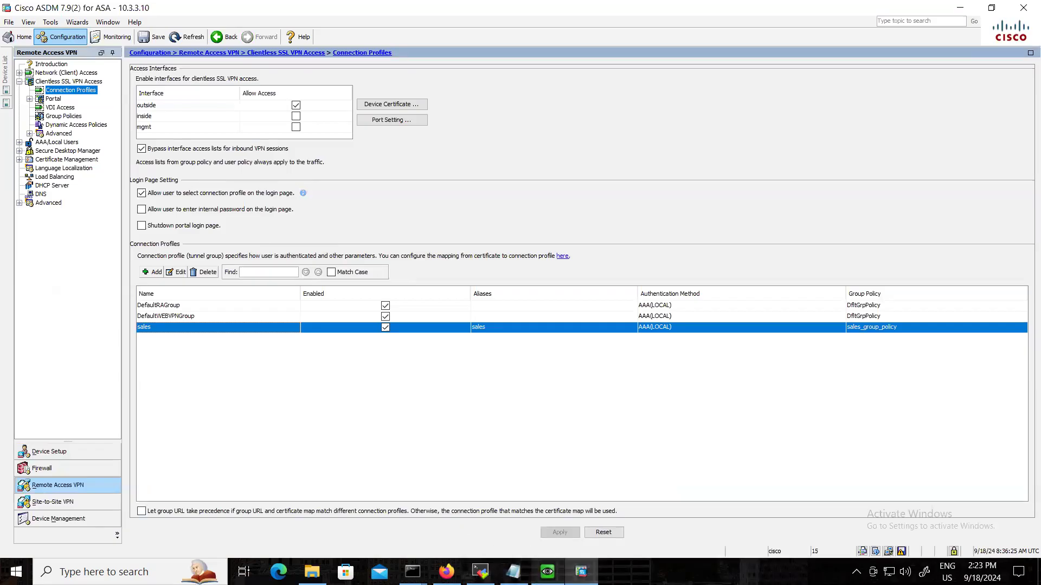
{"action": "left_click", "coordinate": [547, 572]}
{"action": "left_click", "coordinate": [533, 164]}
{"action": "left_click", "coordinate": [532, 163]}
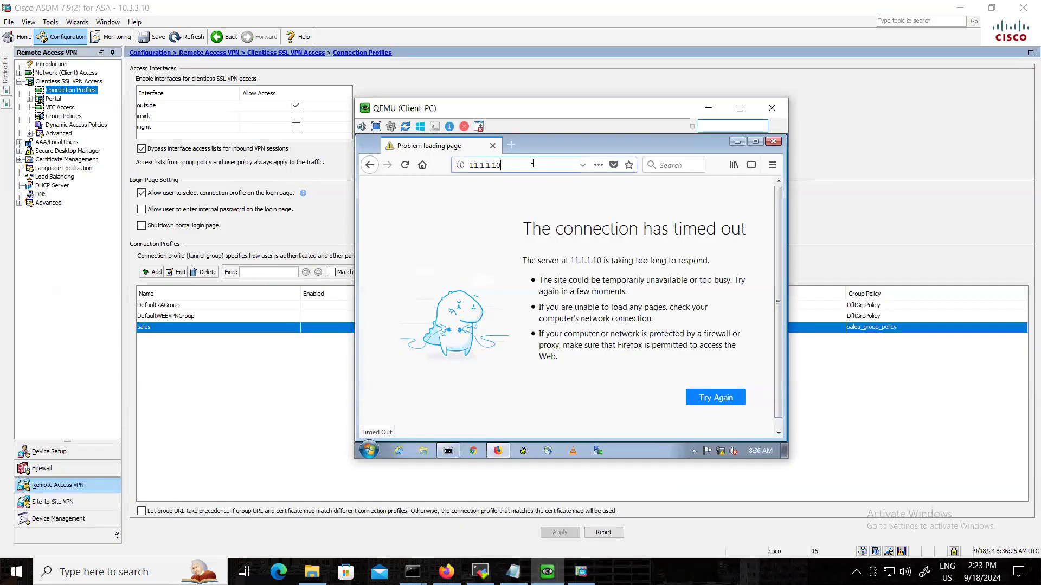
{"action": "triple_click", "coordinate": [533, 164]}
{"action": "type", "text": "htt"}
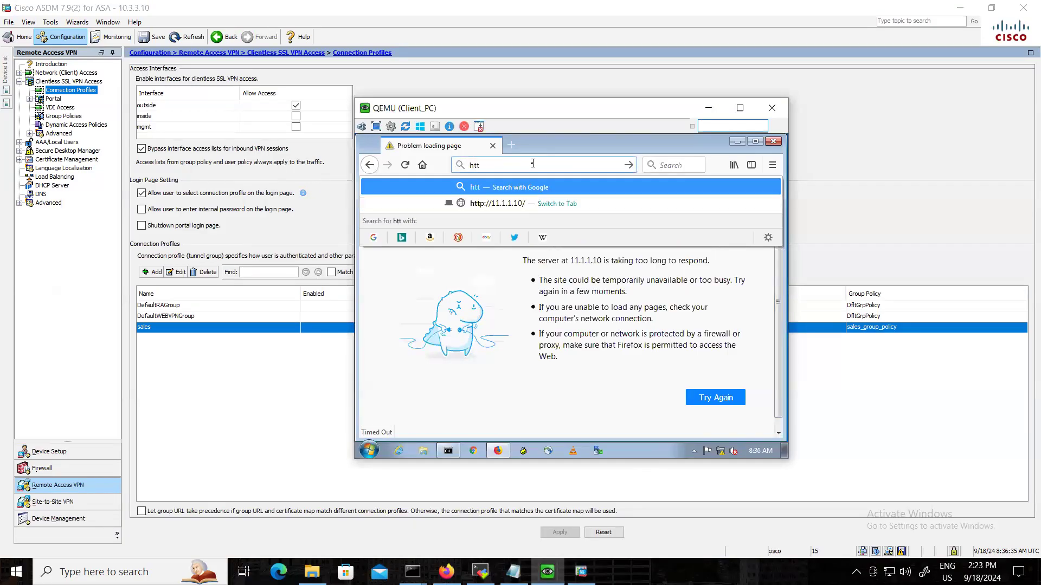
{"action": "type", "text": "ps://"}
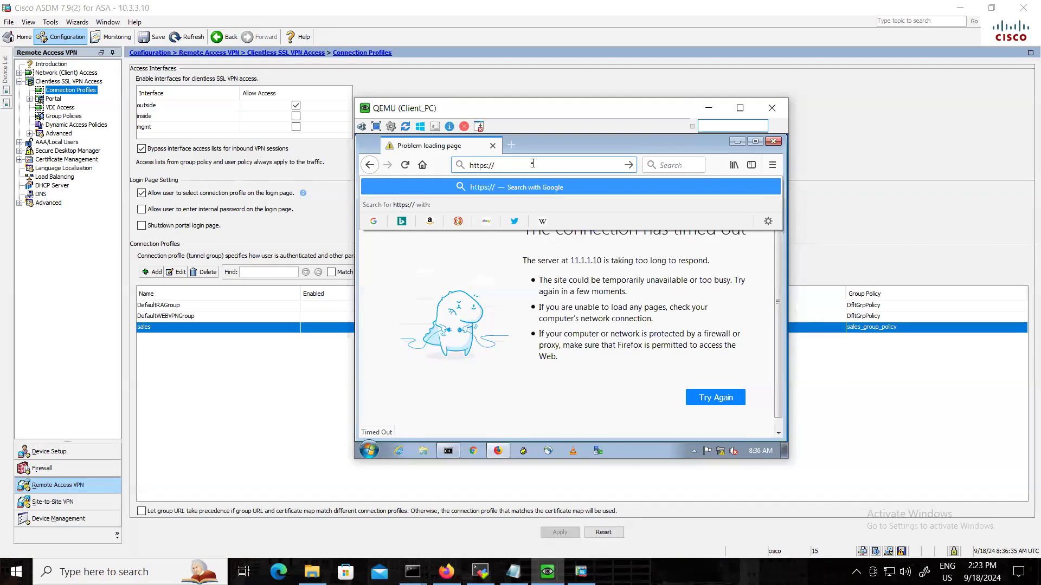
{"action": "type", "text": "11.1.1.10"}
{"action": "key", "text": "Return"}
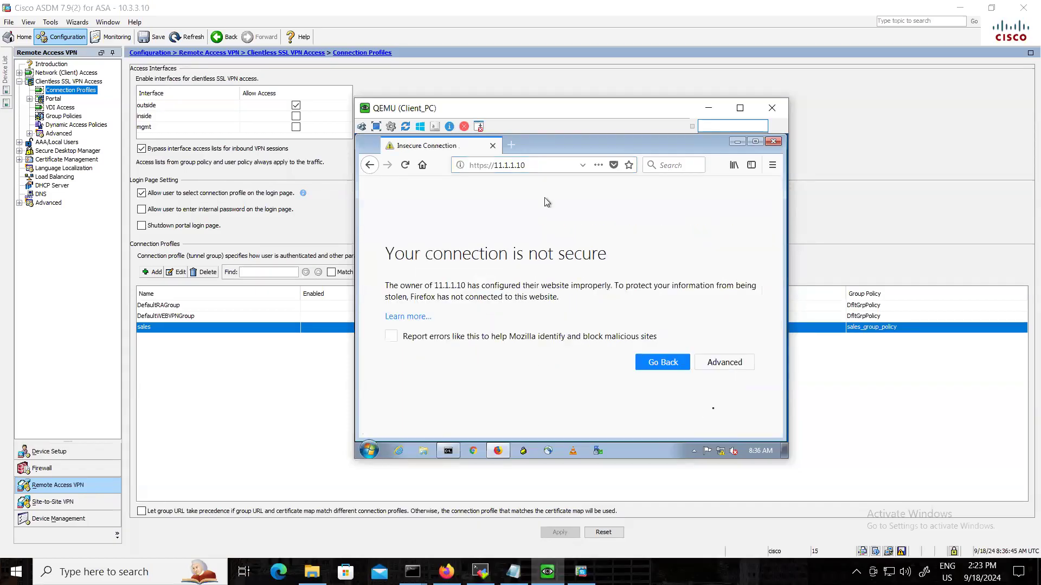
Add and confirm a security exception for the self-signed certificate of 11.1.1.10.
{"action": "left_click", "coordinate": [727, 363]}
{"action": "left_click", "coordinate": [725, 400]}
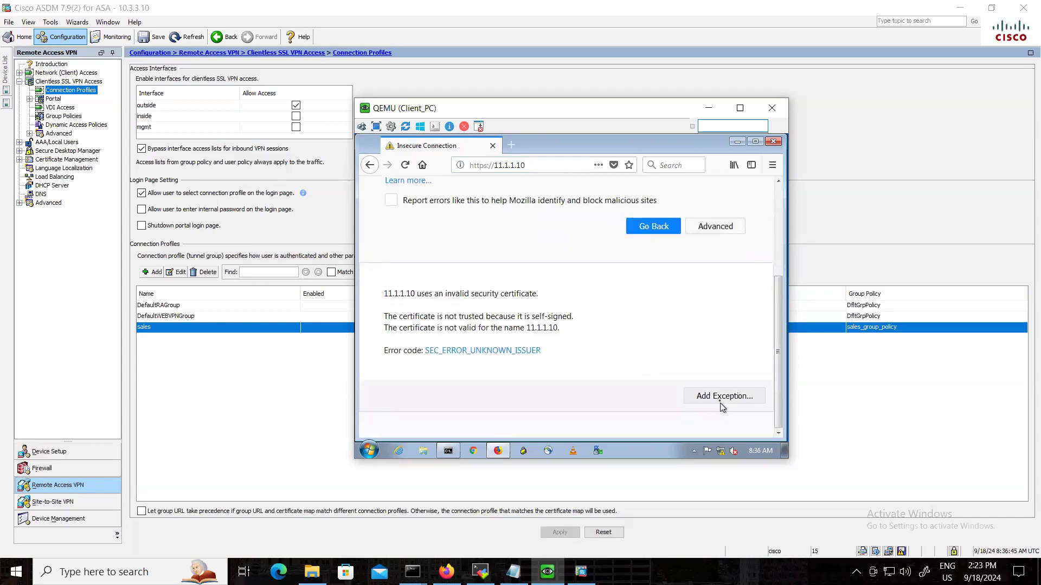
{"action": "left_click", "coordinate": [639, 384]}
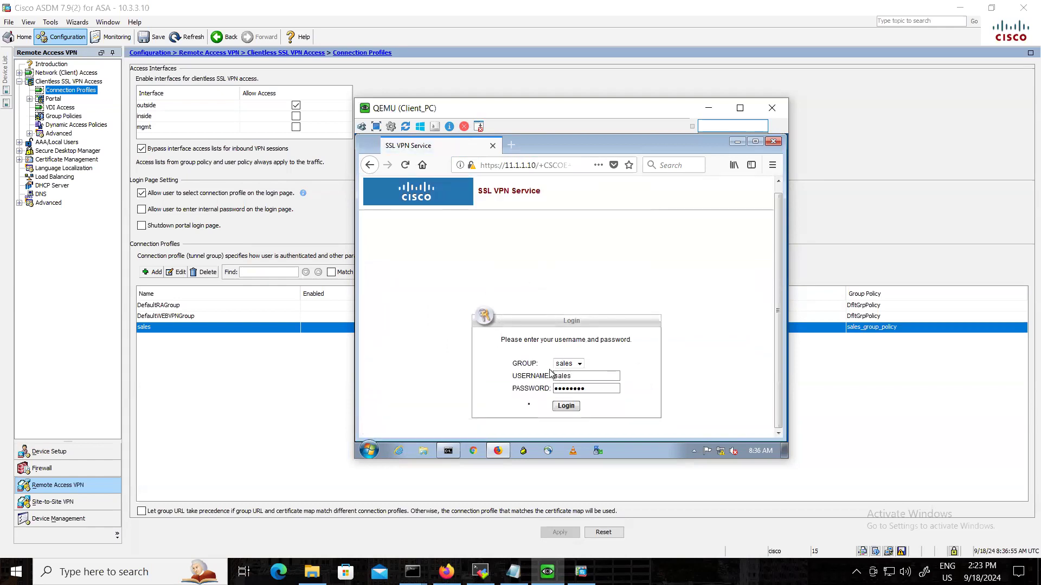
Log in to the SSL VPN portal with group sales, username sales and the account password, declining to update the saved login.
{"action": "double_click", "coordinate": [579, 375]}
{"action": "type", "text": "sale"}
{"action": "scroll", "coordinate": [538, 373], "scroll_direction": "up", "scroll_amount": 1}
{"action": "left_click_drag", "start_coordinate": [588, 397], "coordinate": [536, 398]}
{"action": "type", "text": "•••••"}
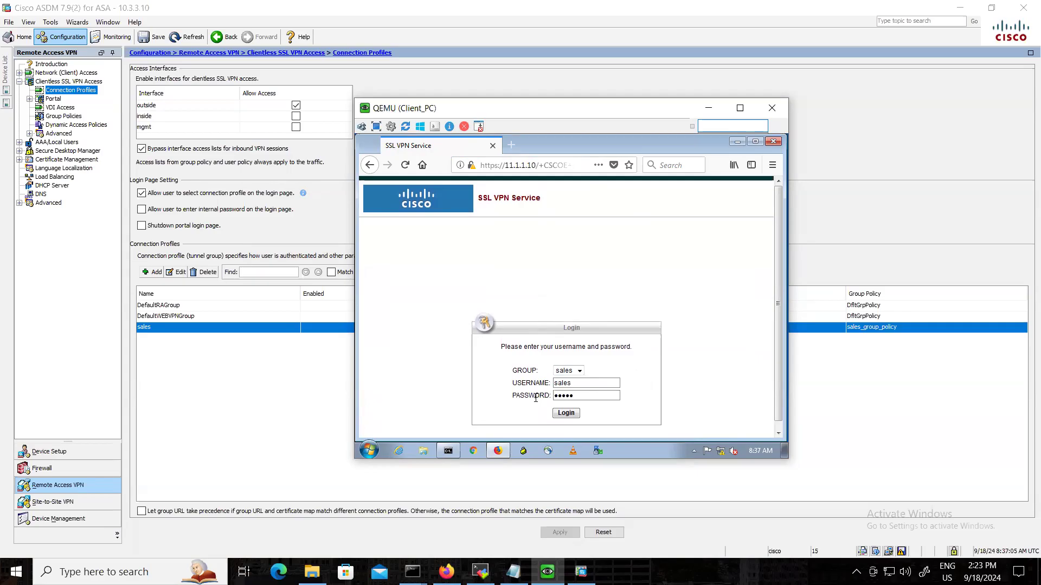
{"action": "left_click", "coordinate": [564, 414]}
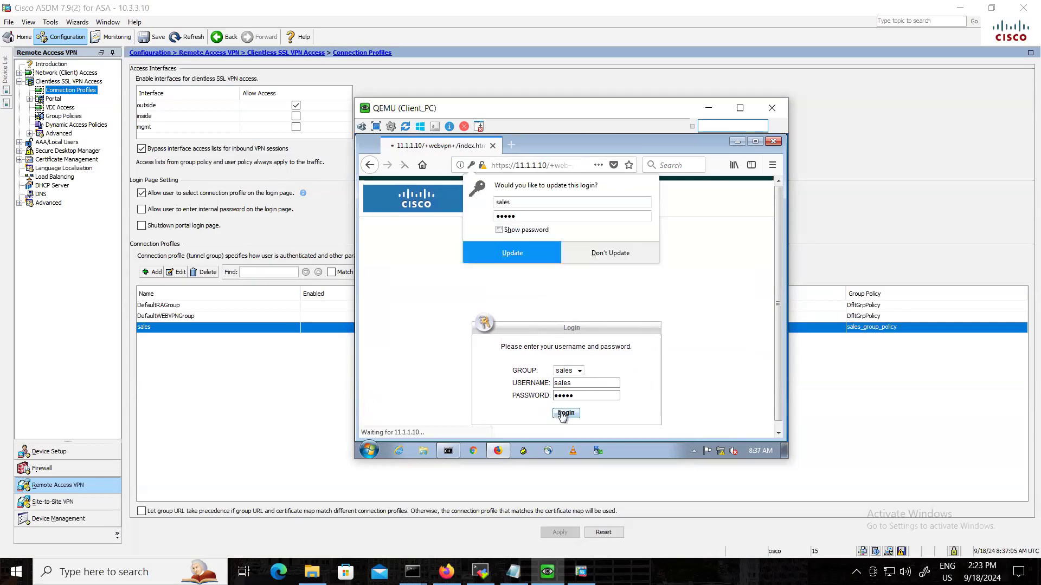
{"action": "left_click", "coordinate": [596, 260]}
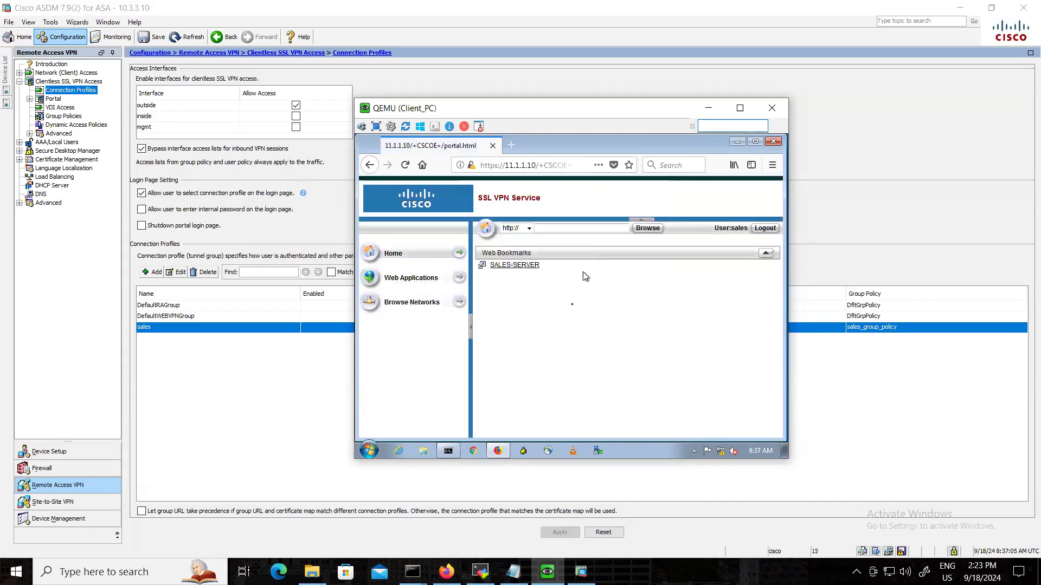
Open the SALES-SERVER bookmark and authenticate to the web server as cisco with the account password, without saving the login.
{"action": "left_click", "coordinate": [504, 268]}
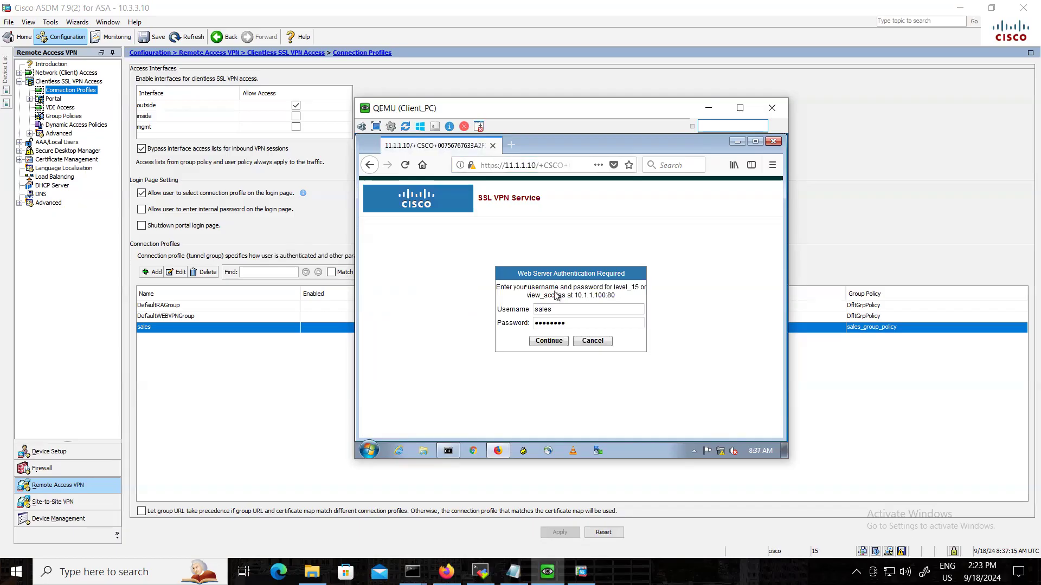
{"action": "left_click_drag", "start_coordinate": [507, 287], "coordinate": [578, 296]}
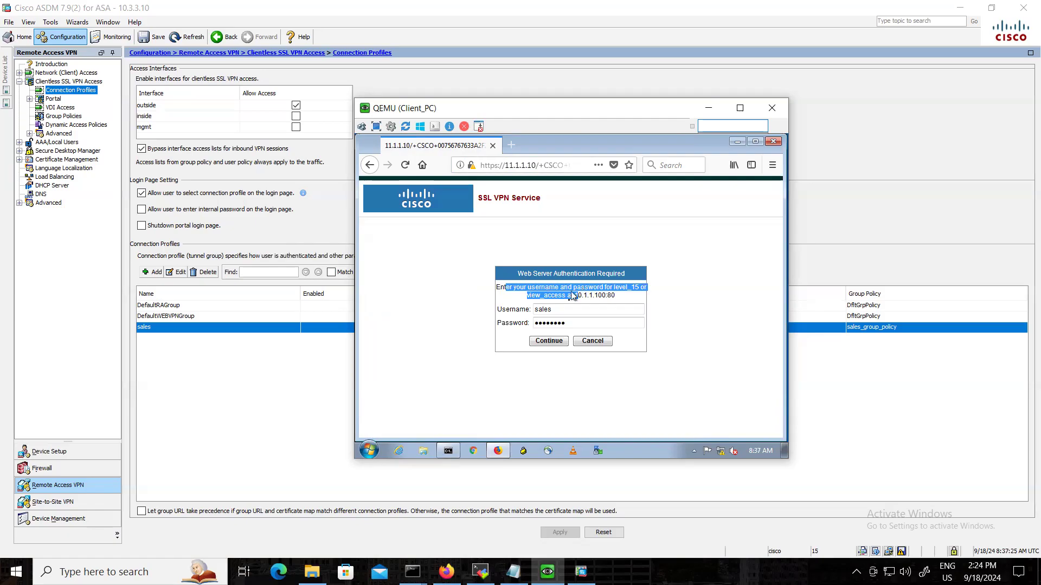
{"action": "key", "text": "Tab"}
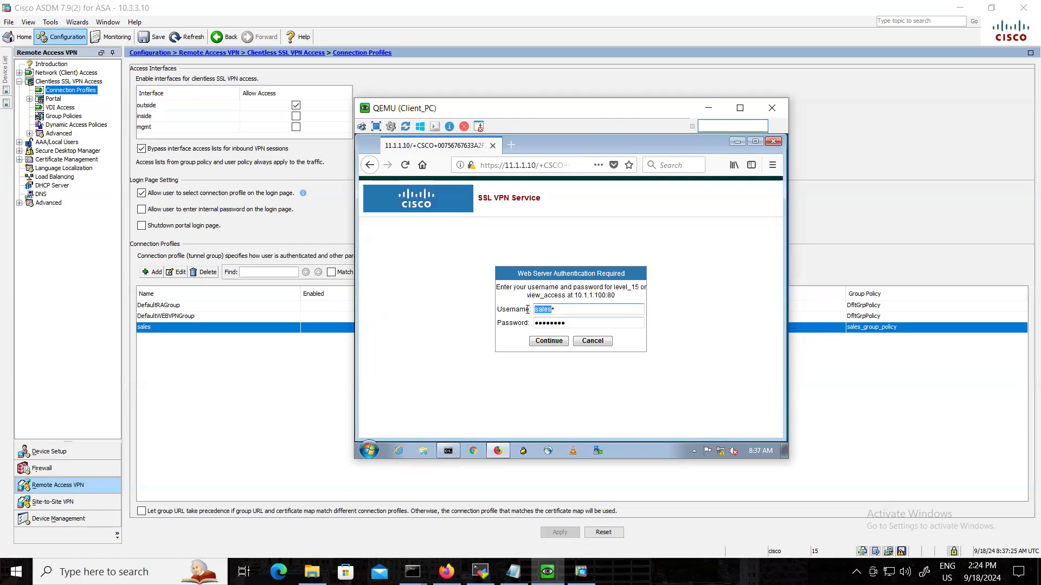
{"action": "type", "text": "cisco"}
{"action": "key", "text": "Tab"}
{"action": "type", "text": "c"}
{"action": "left_click", "coordinate": [549, 341]}
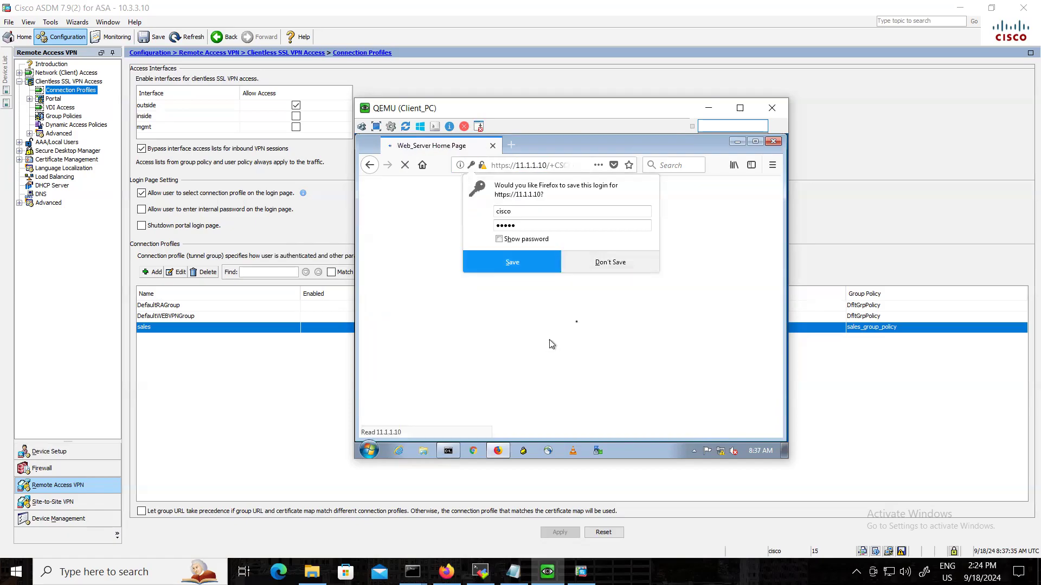
{"action": "left_click", "coordinate": [609, 263]}
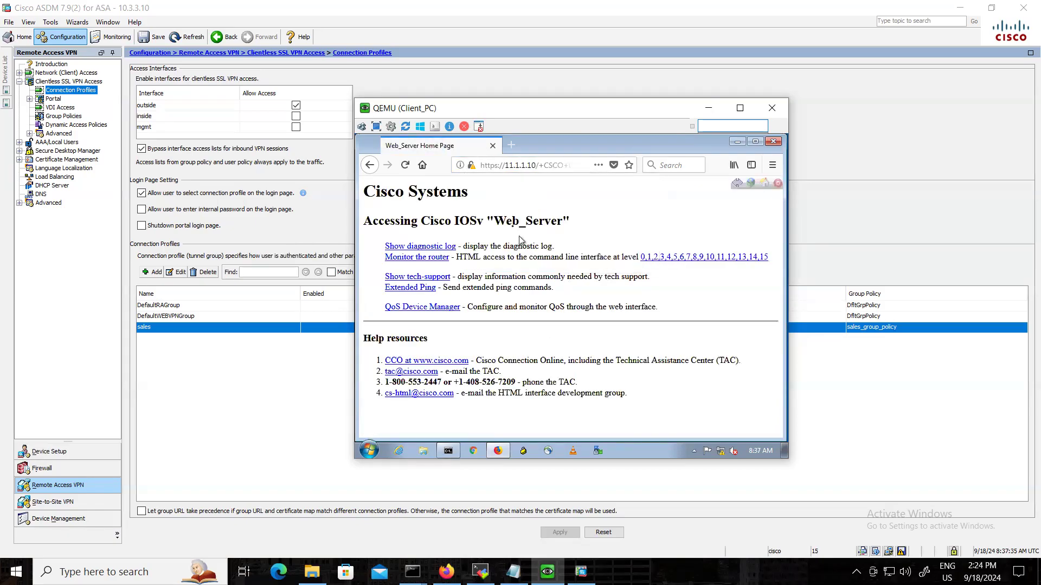
{"action": "left_click_drag", "start_coordinate": [495, 219], "coordinate": [563, 219]}
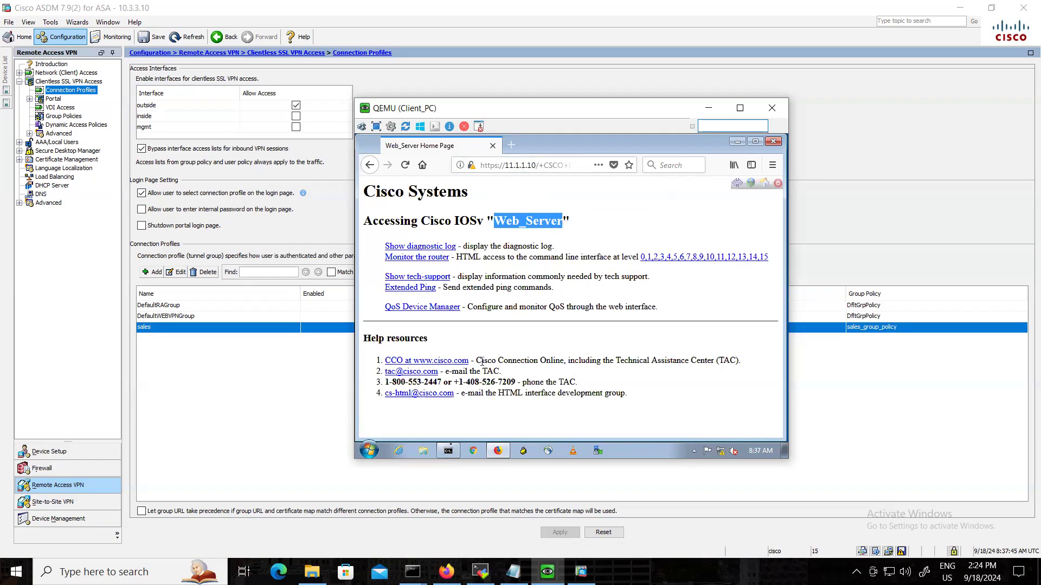
Check the client's IP configuration with ipconfig in the Command Prompt and return to the Web_Server home page.
{"action": "left_click", "coordinate": [447, 451]}
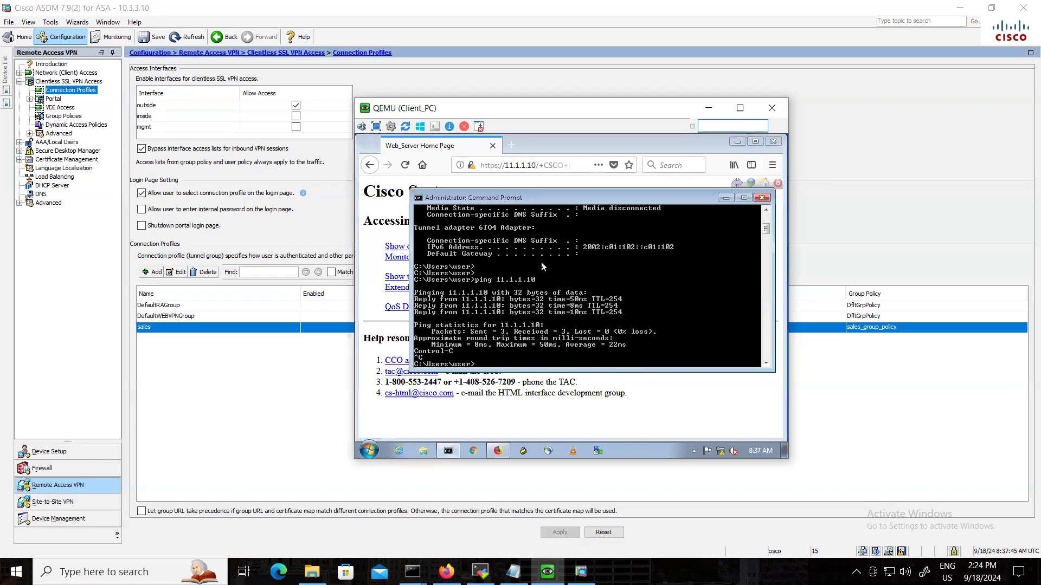
{"action": "type", "text": "ipconfig"}
{"action": "key", "text": "Return"}
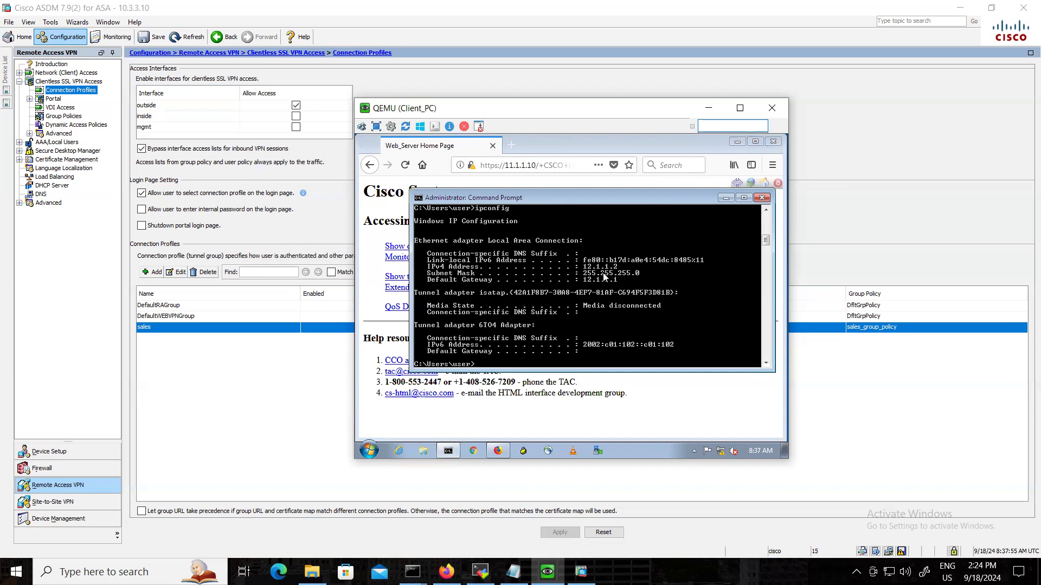
{"action": "left_click", "coordinate": [634, 383]}
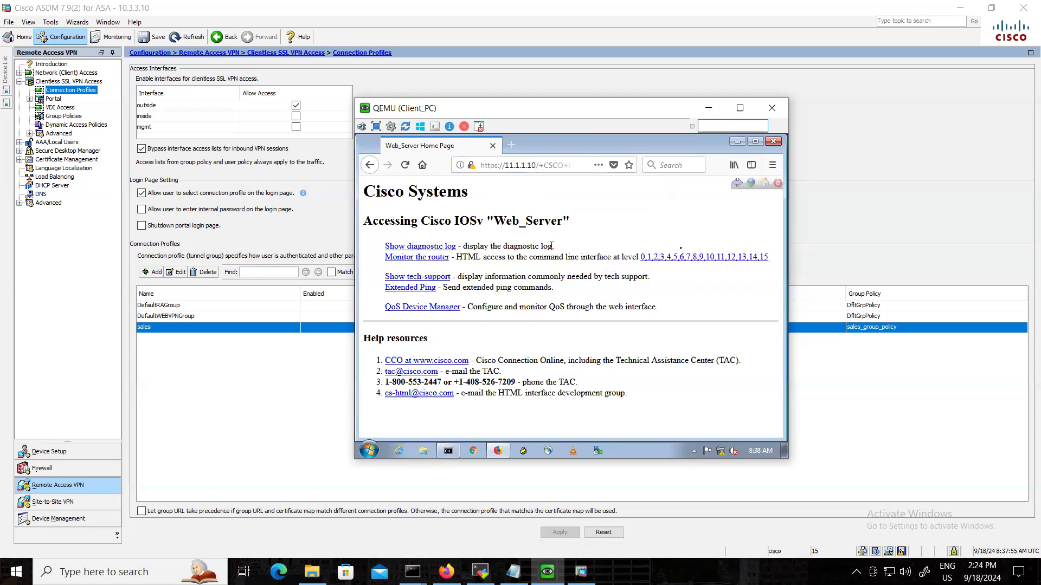
Open the Web_Server level 15 command page, run "show ip http server history" and examine the remote addresses.
{"action": "left_click", "coordinate": [764, 257]}
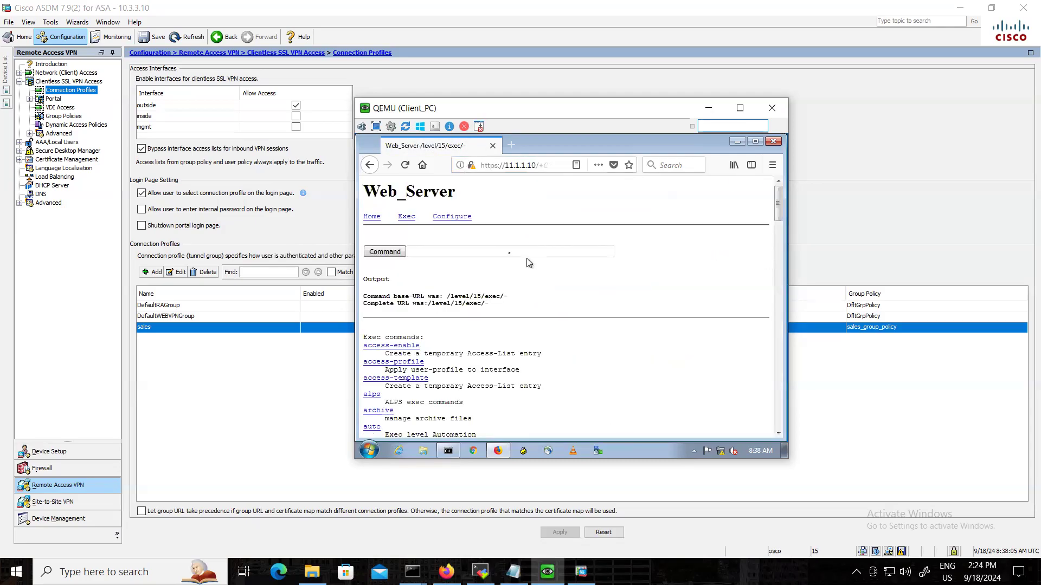
{"action": "left_click", "coordinate": [509, 253]}
{"action": "type", "text": "show ip http server"}
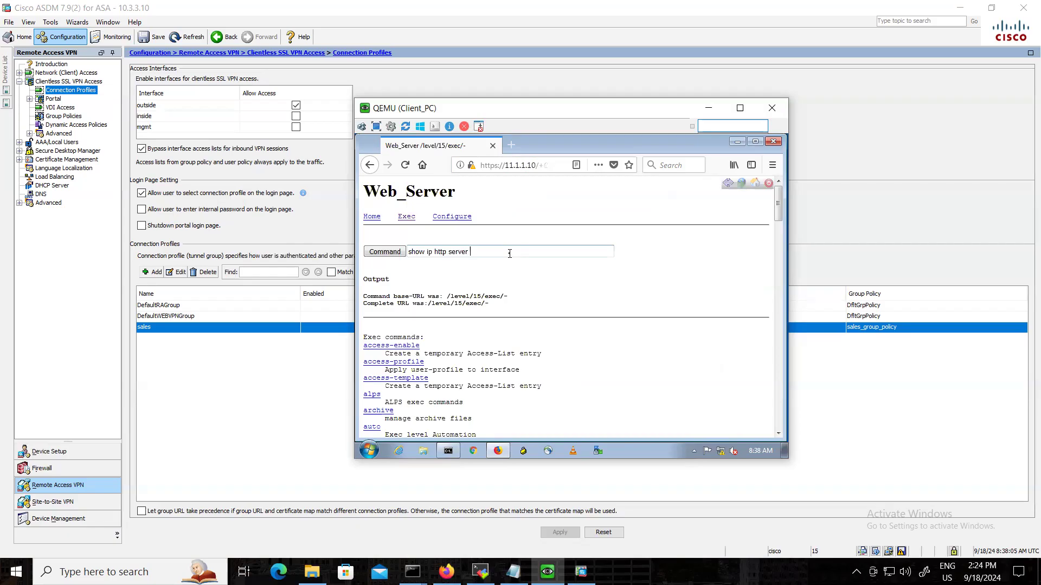
{"action": "type", "text": " historu"}
{"action": "key", "text": "BackSpace"}
{"action": "key", "text": "Return"}
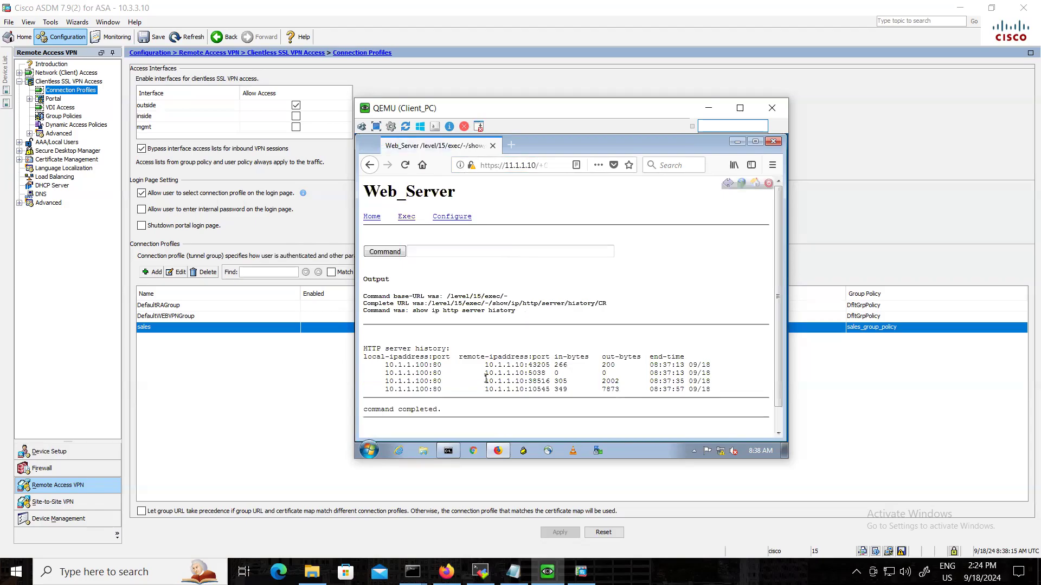
{"action": "left_click_drag", "start_coordinate": [485, 374], "coordinate": [529, 375]}
Switch to the EVE-NG topology, close its drawing toolbar and draw an arrow from Client_PC to the ASA's Gi0/1 interface.
{"action": "left_click", "coordinate": [446, 572]}
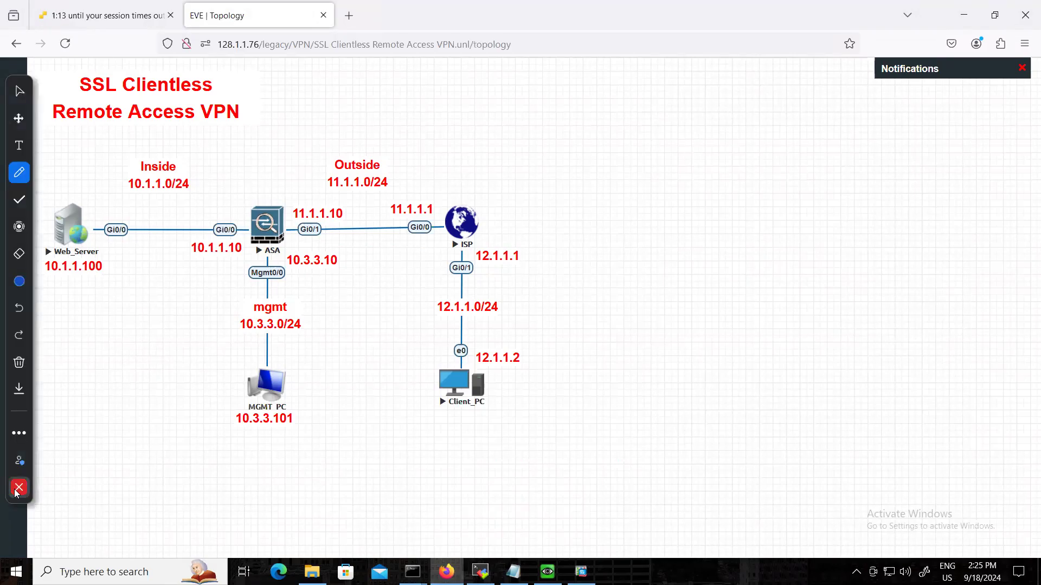
{"action": "left_click", "coordinate": [18, 489]}
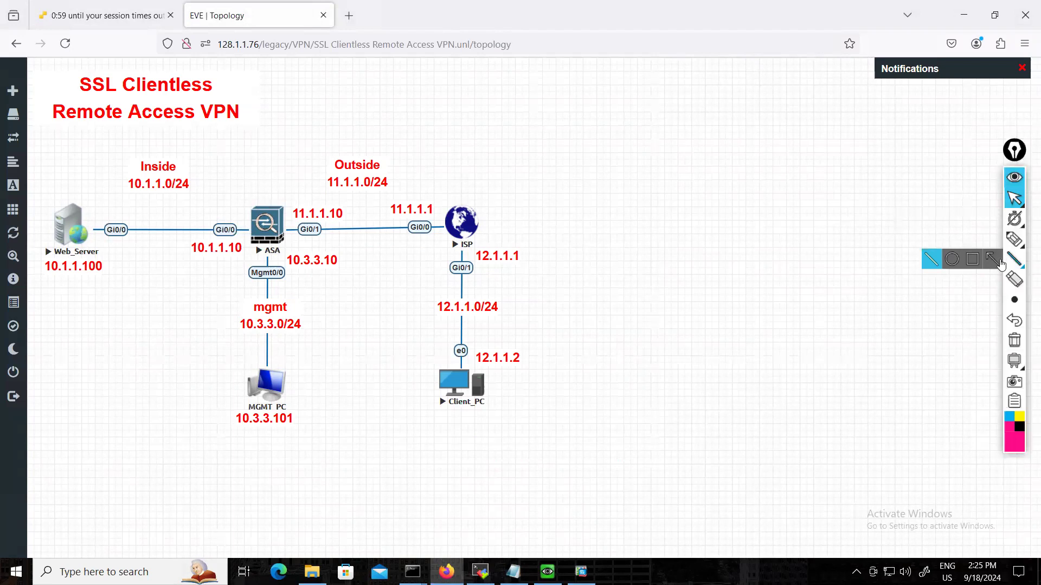
{"action": "mouse_move", "coordinate": [448, 366]}
{"action": "left_mouse_down"}
{"action": "mouse_move", "coordinate": [330, 246]}
{"action": "mouse_move", "coordinate": [320, 257]}
{"action": "left_mouse_up"}
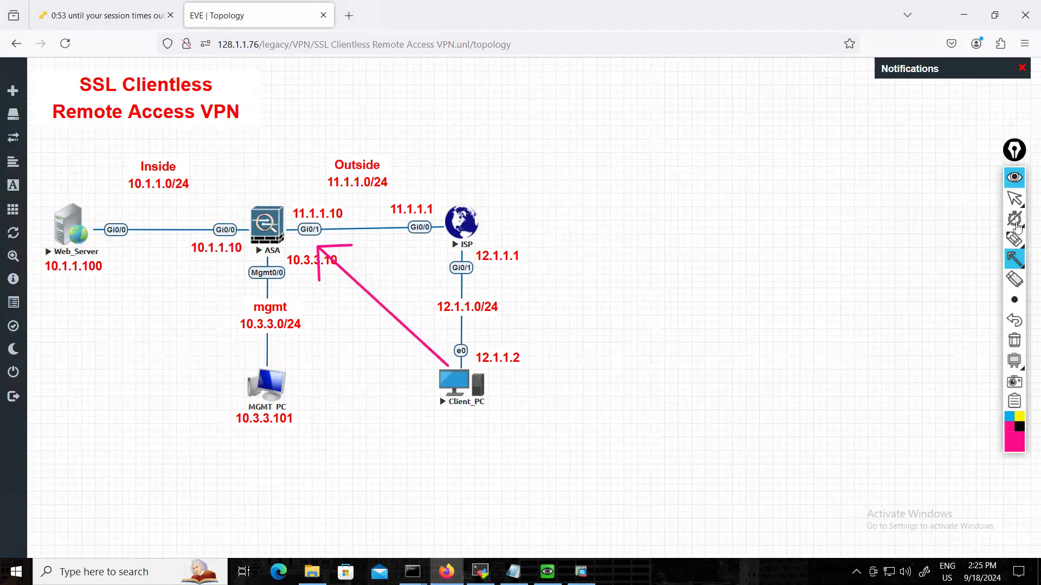
Add a text annotation below Client_PC with the column headings sip, dip, sp and dp.
{"action": "left_click", "coordinate": [993, 239]}
{"action": "left_click", "coordinate": [427, 432]}
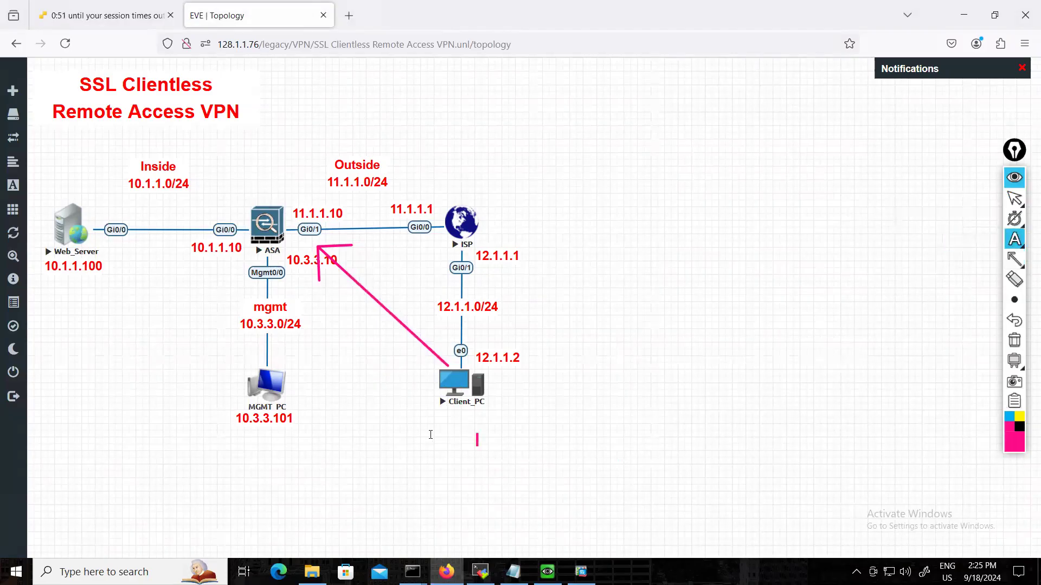
{"action": "type", "text": "sip "}
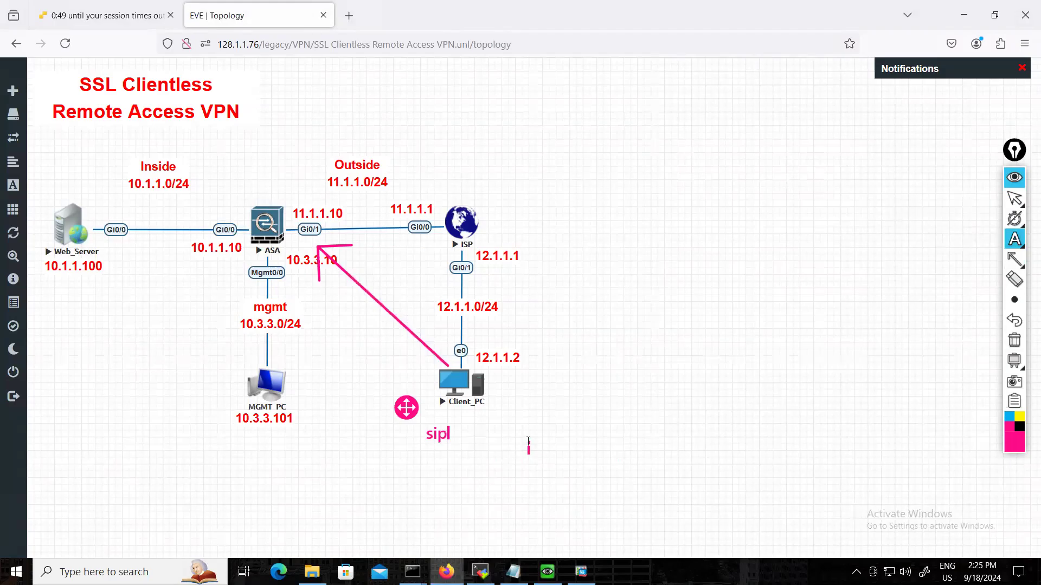
{"action": "type", "text": "    dip        sp        dp"}
Fill the row under the headings with 12.2, 11.10, R and 443 and finish the text annotation.
{"action": "key", "text": "Return"}
{"action": "type", "text": "12.1"}
{"action": "key", "text": "BackSpace"}
{"action": "type", "text": "2"}
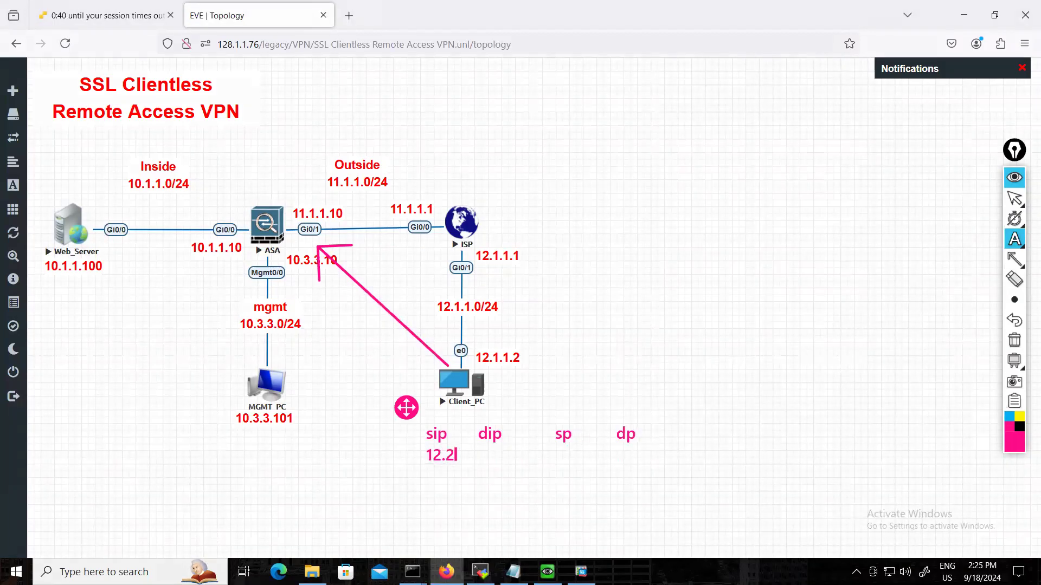
{"action": "type", "text": "     11.10"}
{"action": "type", "text": "R          443"}
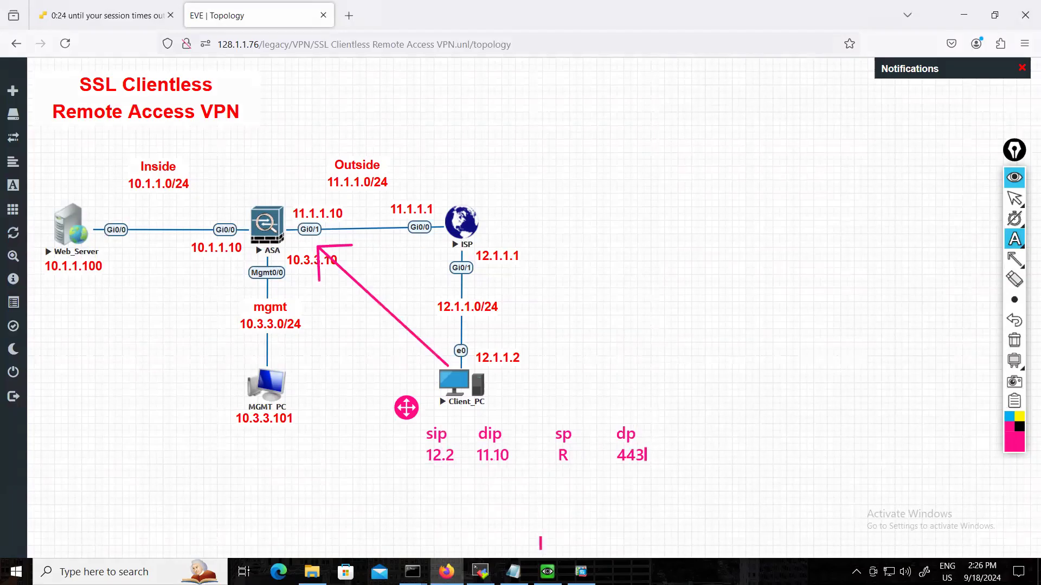
{"action": "left_click", "coordinate": [1014, 198]}
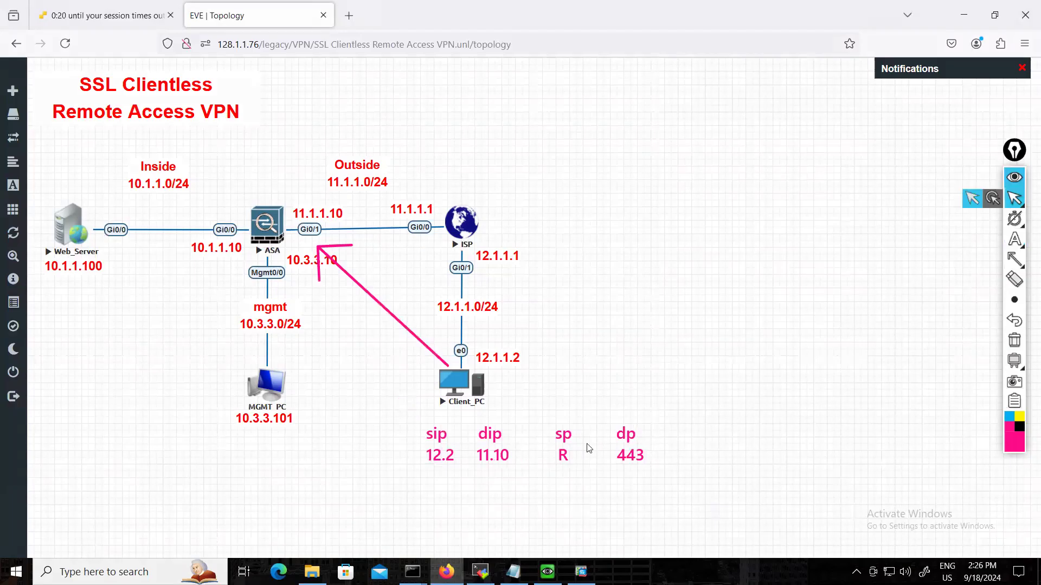
Switch to the Client_PC console to review the portal address and HTTP server history, and return to the topology.
{"action": "left_click", "coordinate": [581, 572]}
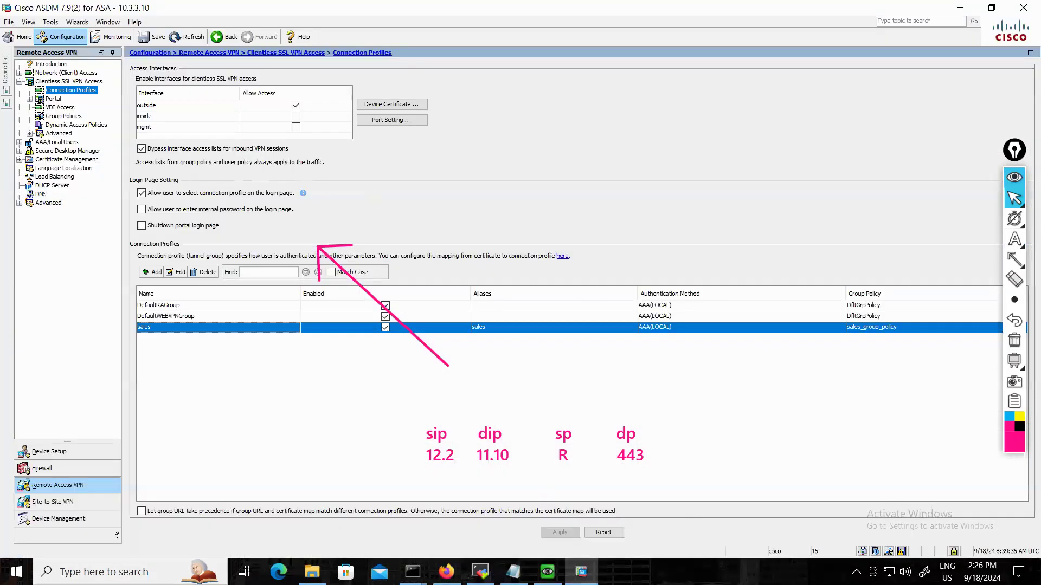
{"action": "left_click", "coordinate": [581, 571]}
{"action": "left_click", "coordinate": [548, 572]}
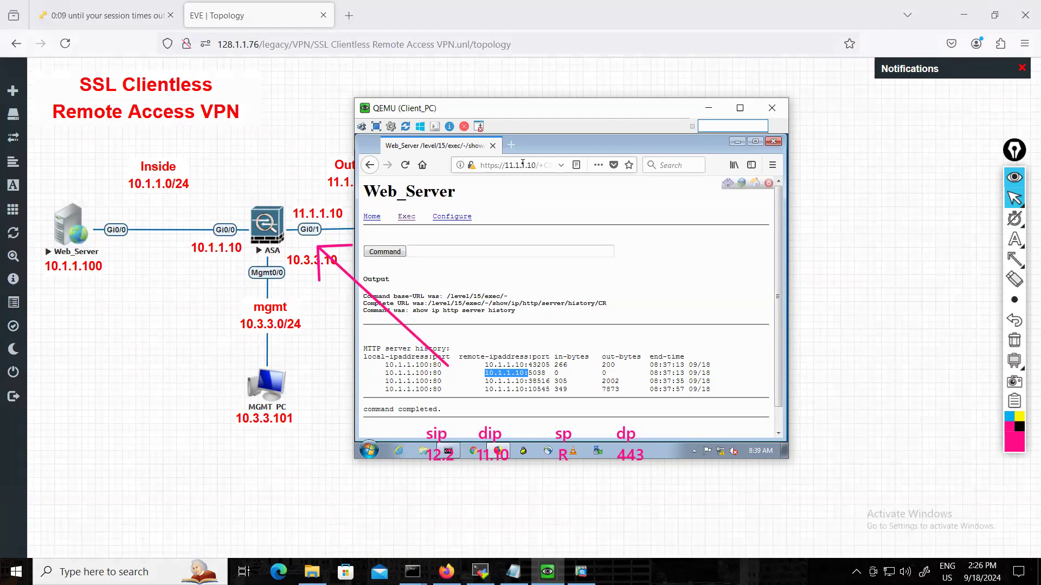
{"action": "left_click", "coordinate": [708, 107]}
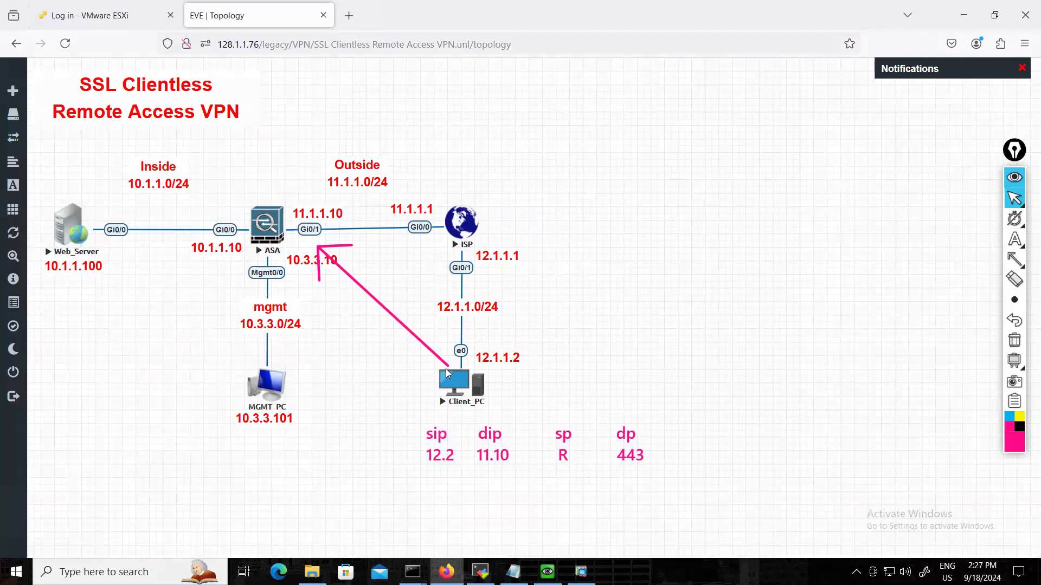
Bring the Client_PC console back over the topology and clear all on-screen annotations.
{"action": "left_click", "coordinate": [581, 572]}
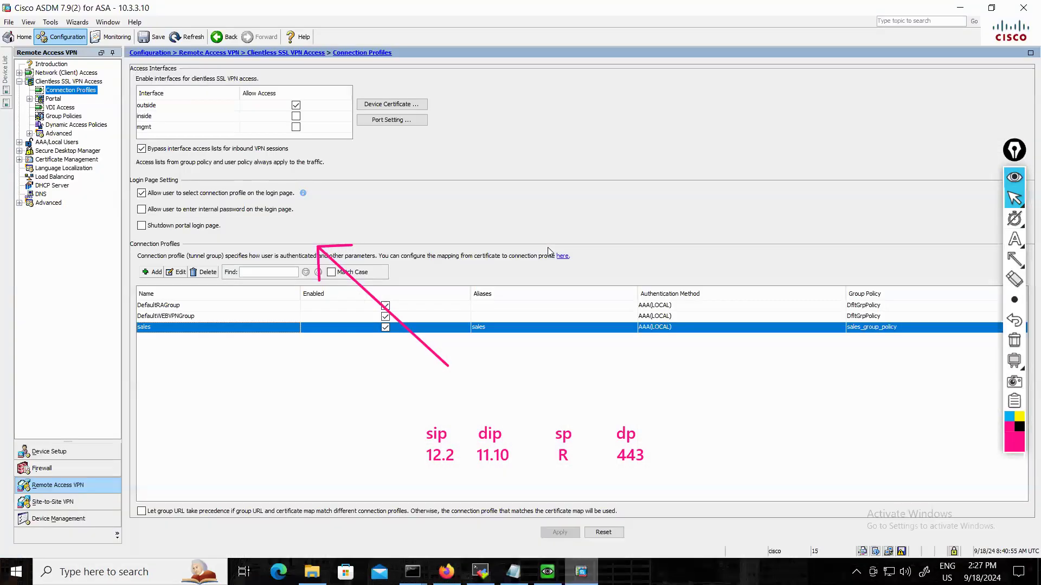
{"action": "key", "text": "alt+Tab"}
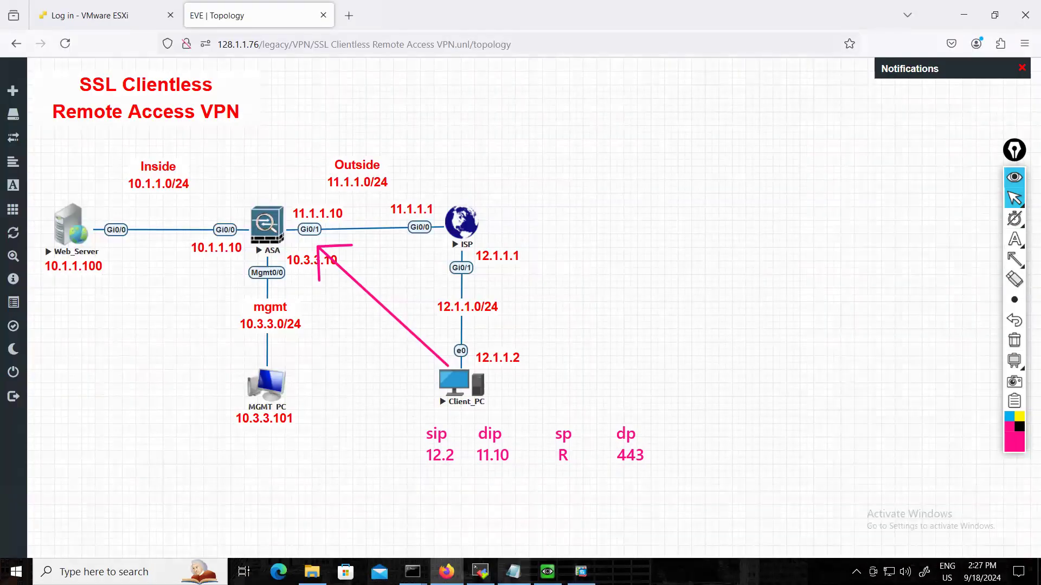
{"action": "key", "text": "alt+Tab"}
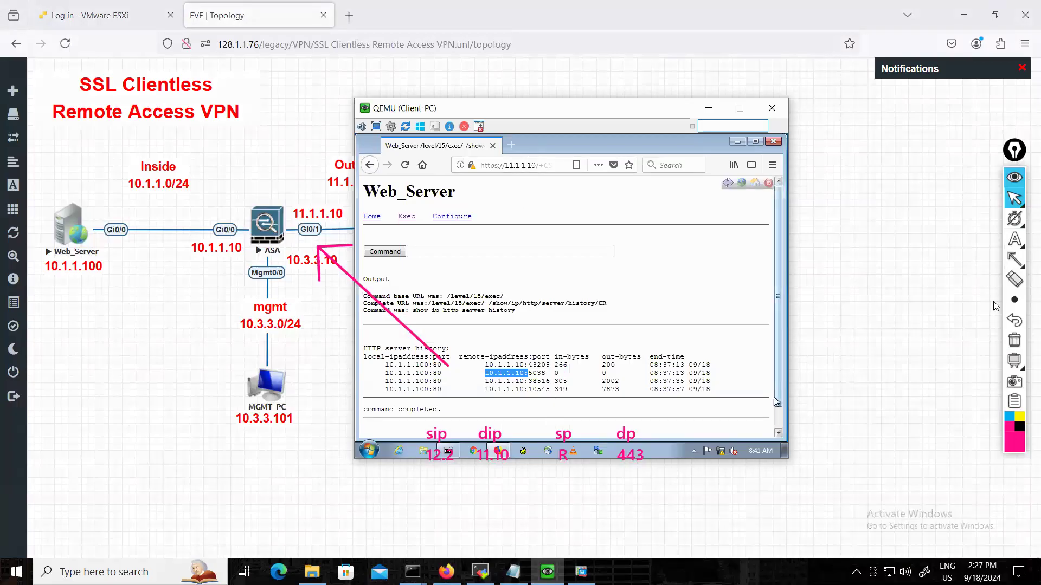
{"action": "left_click", "coordinate": [1014, 339]}
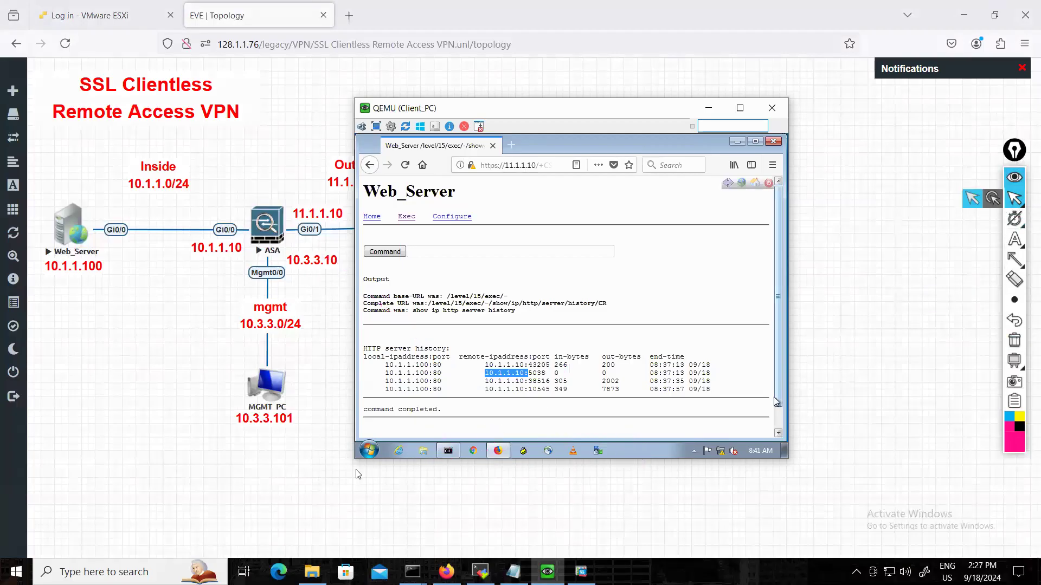
Search the Client_PC's programs for "wires", clear the search and close the program search.
{"action": "left_click", "coordinate": [369, 450]}
{"action": "left_click", "coordinate": [393, 425]}
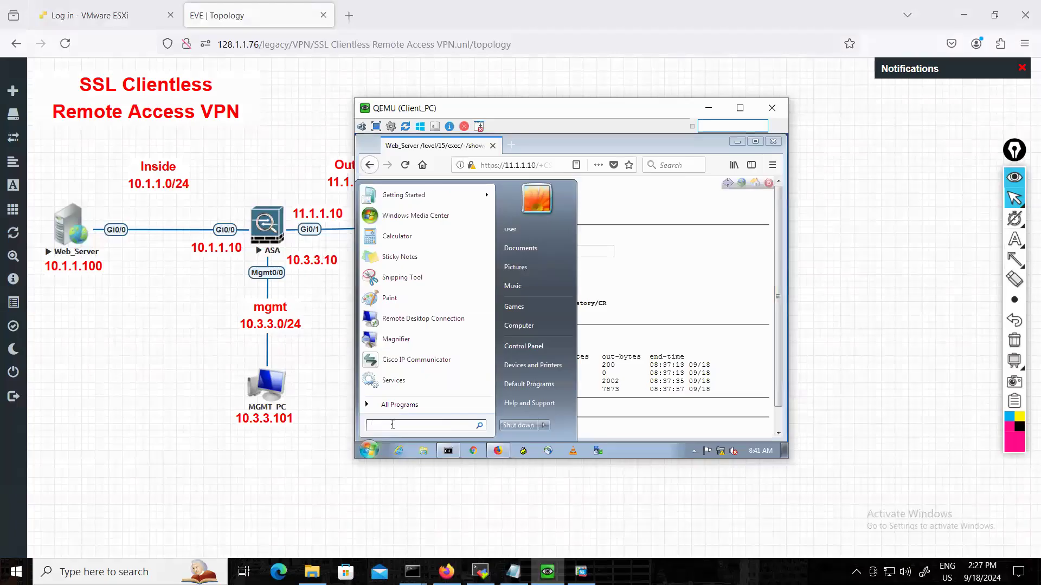
{"action": "type", "text": "wires"}
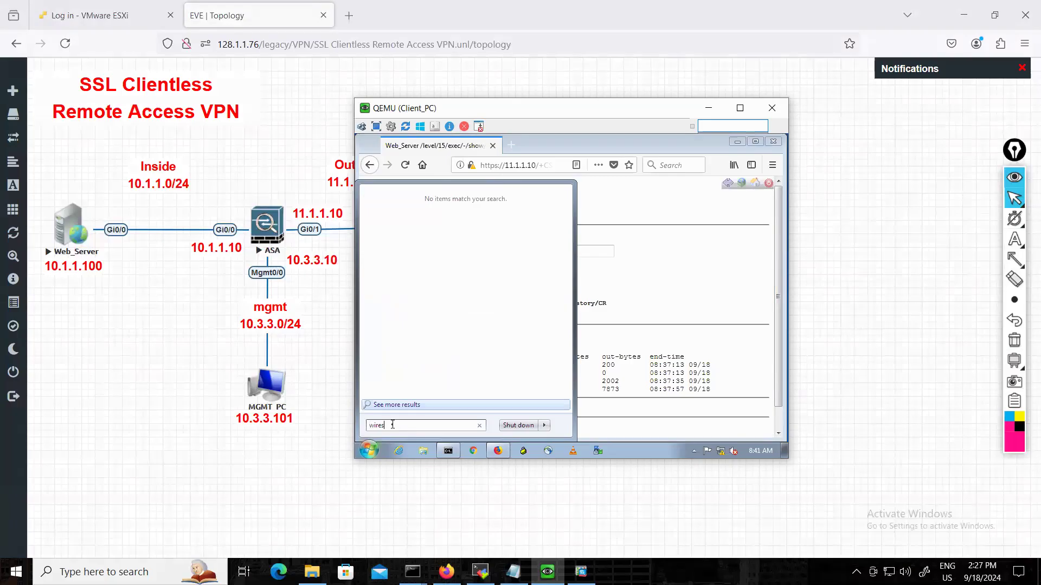
{"action": "key", "text": "BackSpace"}
{"action": "key", "text": "BackSpace"}
{"action": "key", "text": "BackSpace"}
{"action": "key", "text": "BackSpace"}
{"action": "key", "text": "BackSpace"}
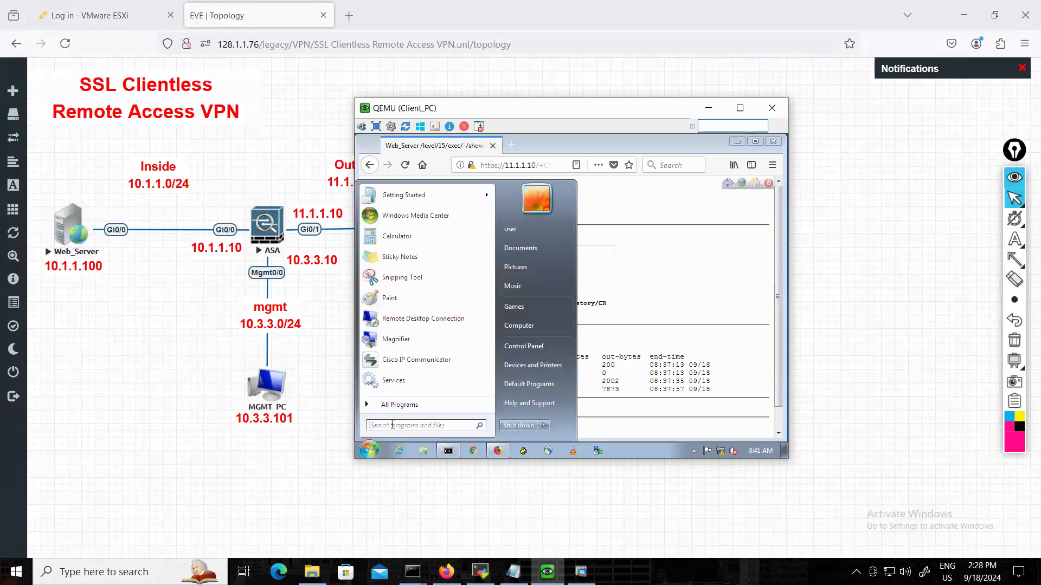
{"action": "left_click", "coordinate": [640, 455]}
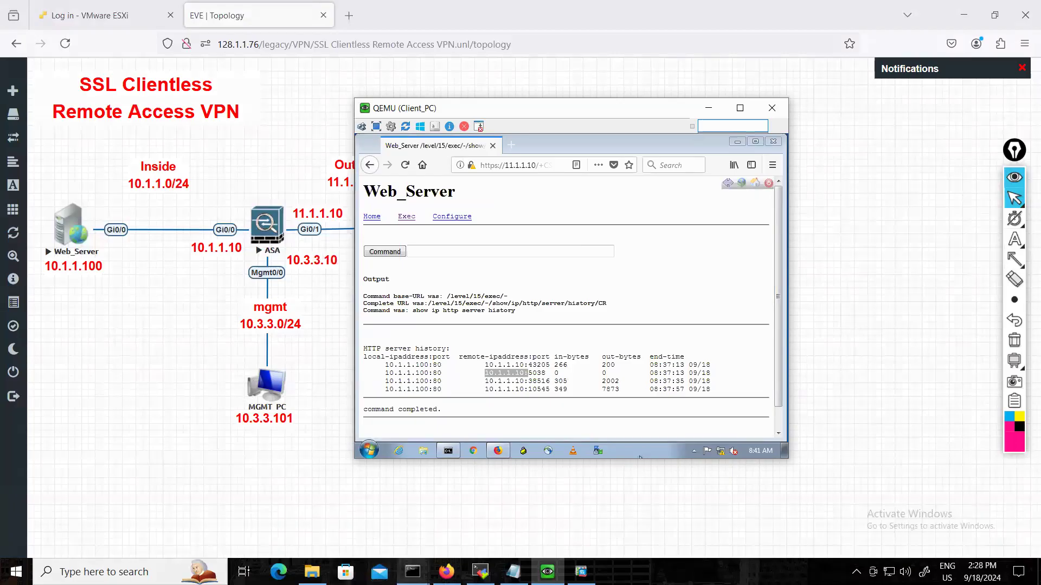
Switch to the Cisco ASDM window.
{"action": "mouse_move", "coordinate": [548, 572]}
{"action": "mouse_move", "coordinate": [581, 572]}
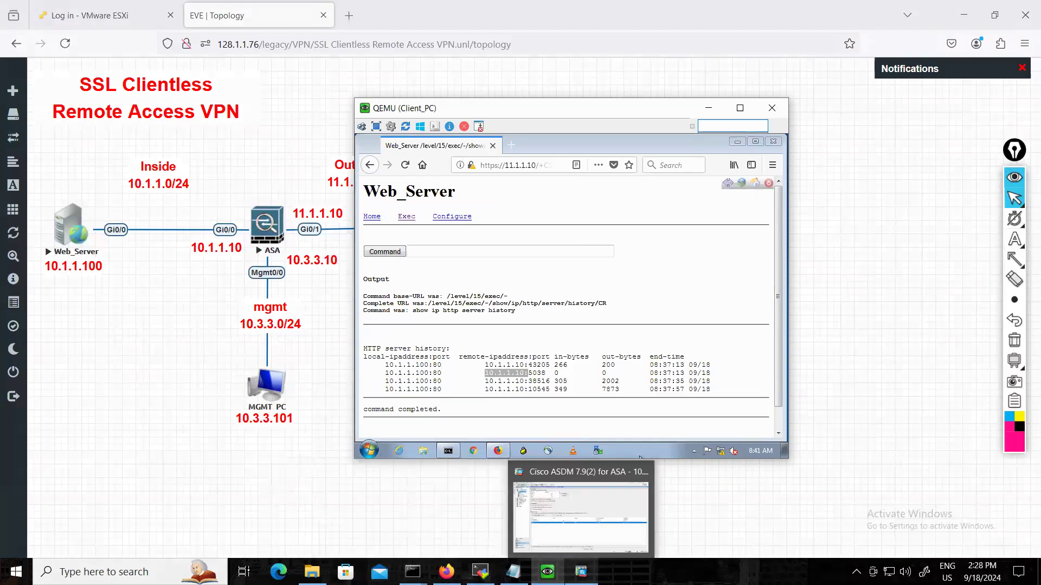
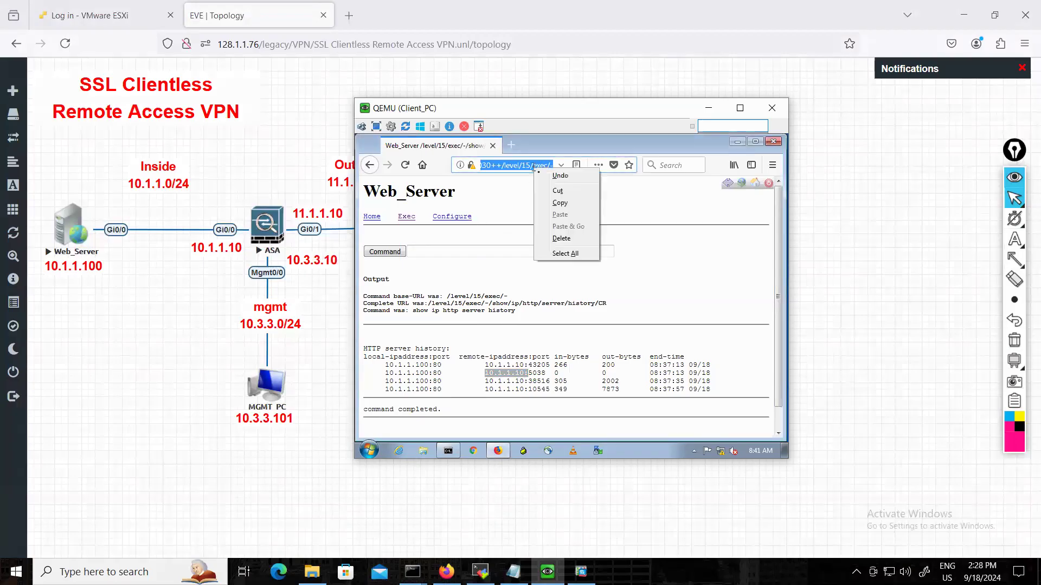
Copy the full address of the Web_Server history page in the Client_PC's browser and open a blank Notepad document there.
{"action": "left_click", "coordinate": [565, 204]}
{"action": "left_click", "coordinate": [602, 217]}
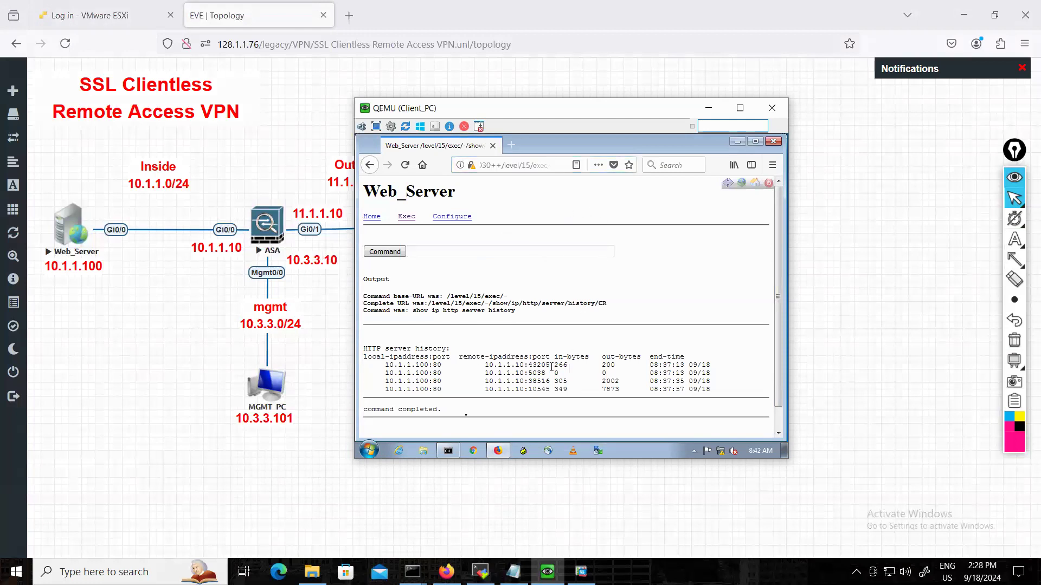
{"action": "left_click", "coordinate": [370, 450]}
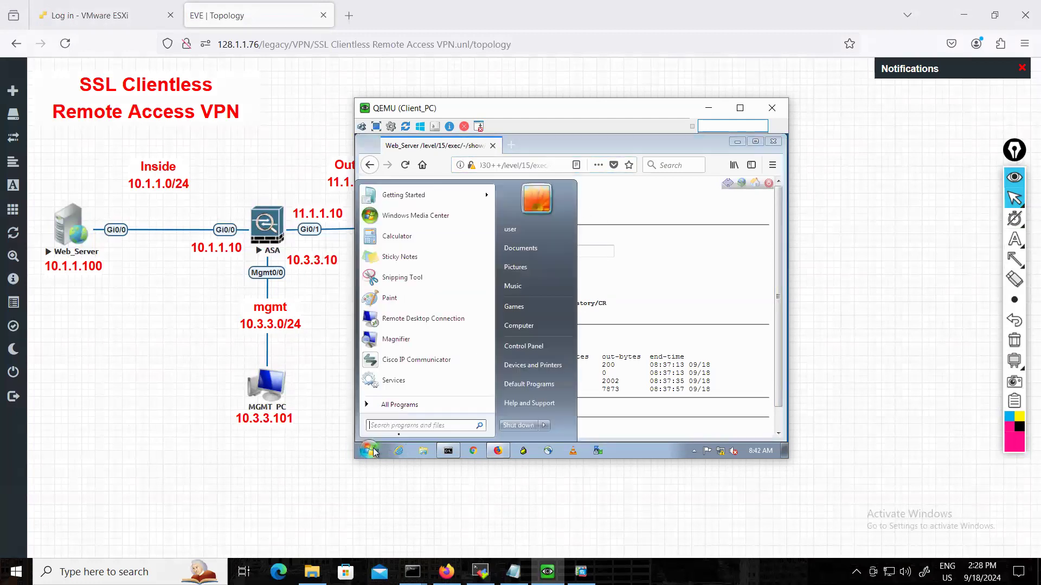
{"action": "left_click", "coordinate": [403, 426]}
{"action": "type", "text": "note[ad"}
{"action": "key", "text": "BackSpace"}
{"action": "key", "text": "BackSpace"}
{"action": "key", "text": "BackSpace"}
{"action": "type", "text": "pad"}
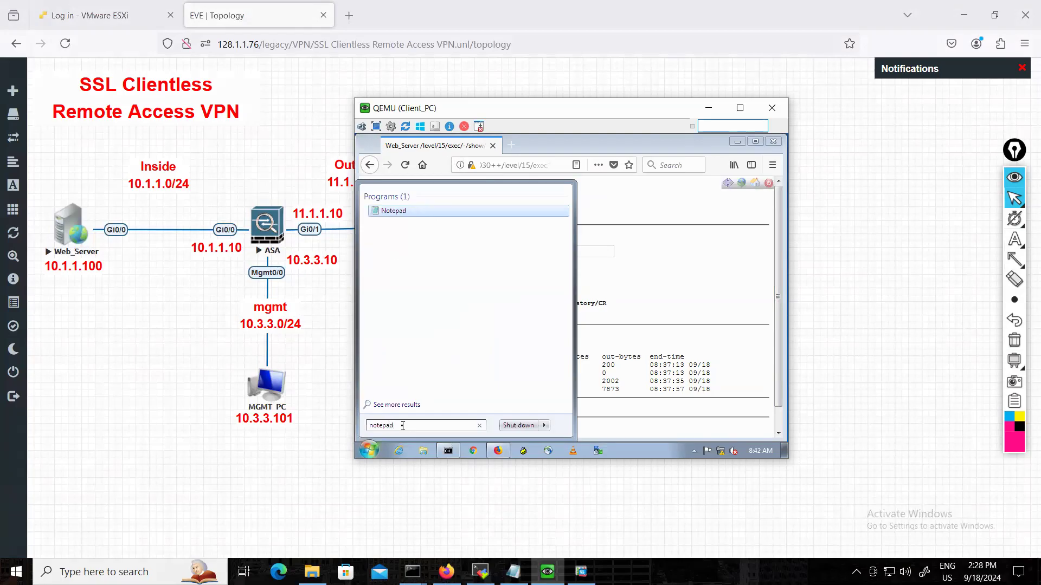
{"action": "key", "text": "Return"}
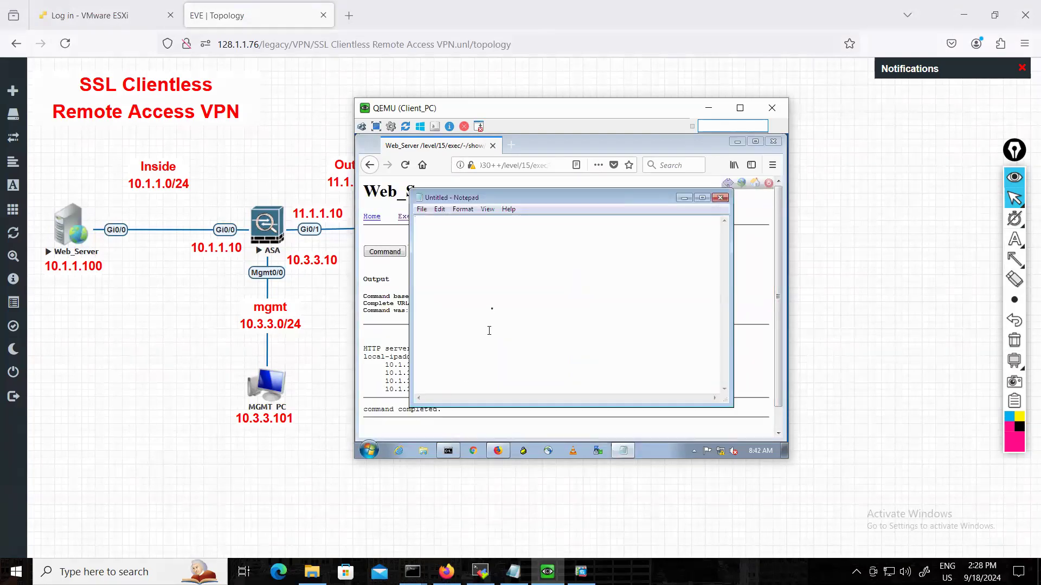
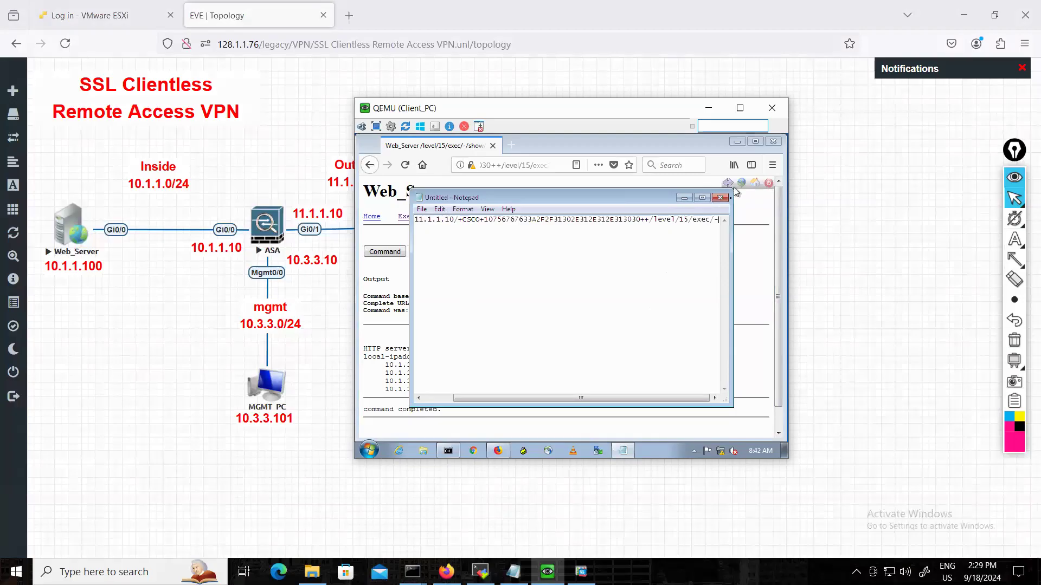
Examine the full proxied Web_Server address pasted in the untitled Notepad document, from its https beginning to its end.
{"action": "left_click_drag", "start_coordinate": [542, 401], "coordinate": [485, 404]}
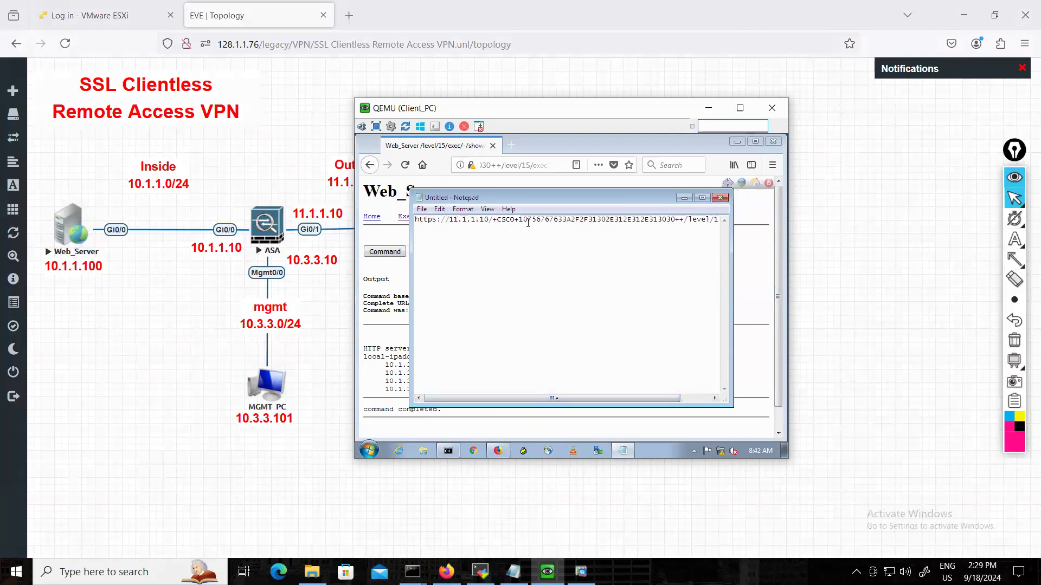
{"action": "left_click_drag", "start_coordinate": [550, 403], "coordinate": [580, 401]}
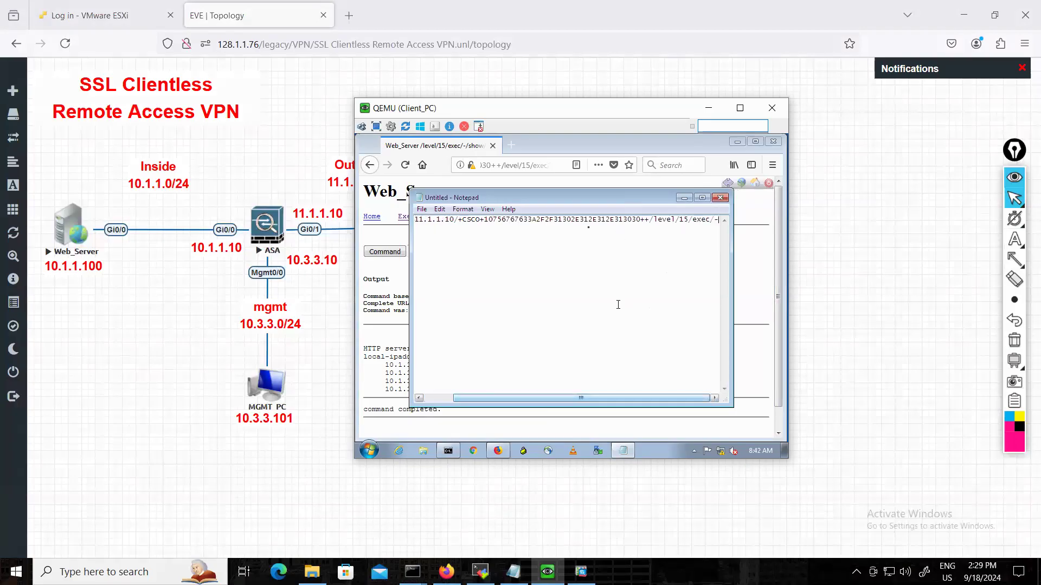
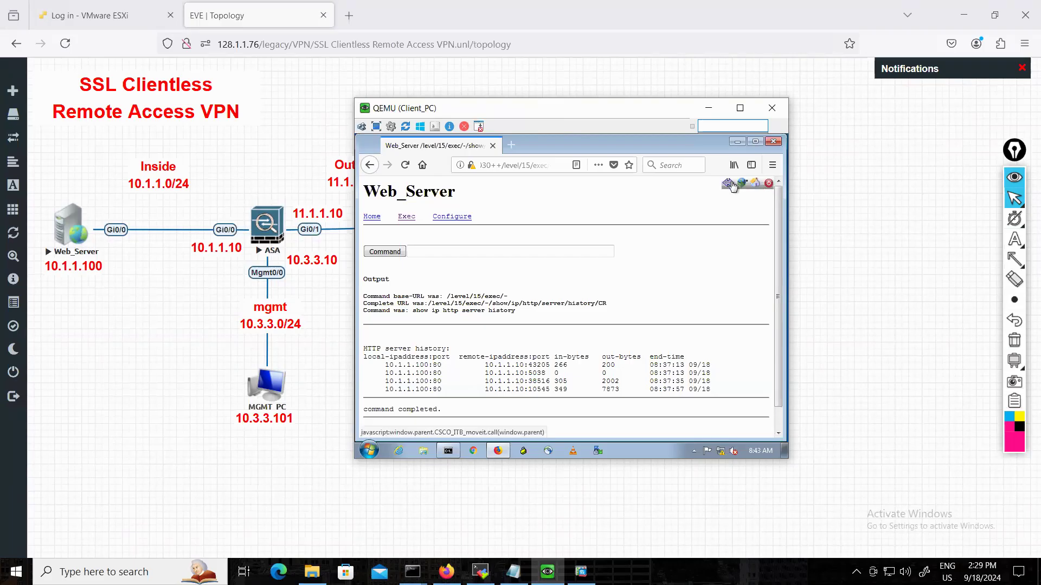
Return to the SSL VPN portal and try to browse the entire network from its Browse Networks section.
{"action": "left_click", "coordinate": [751, 184]}
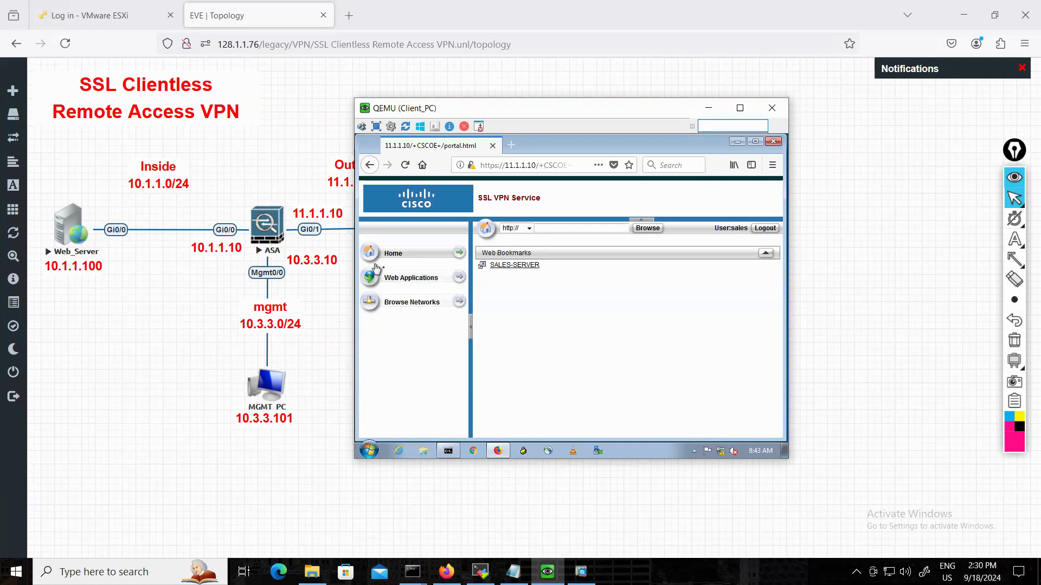
{"action": "left_click", "coordinate": [452, 301]}
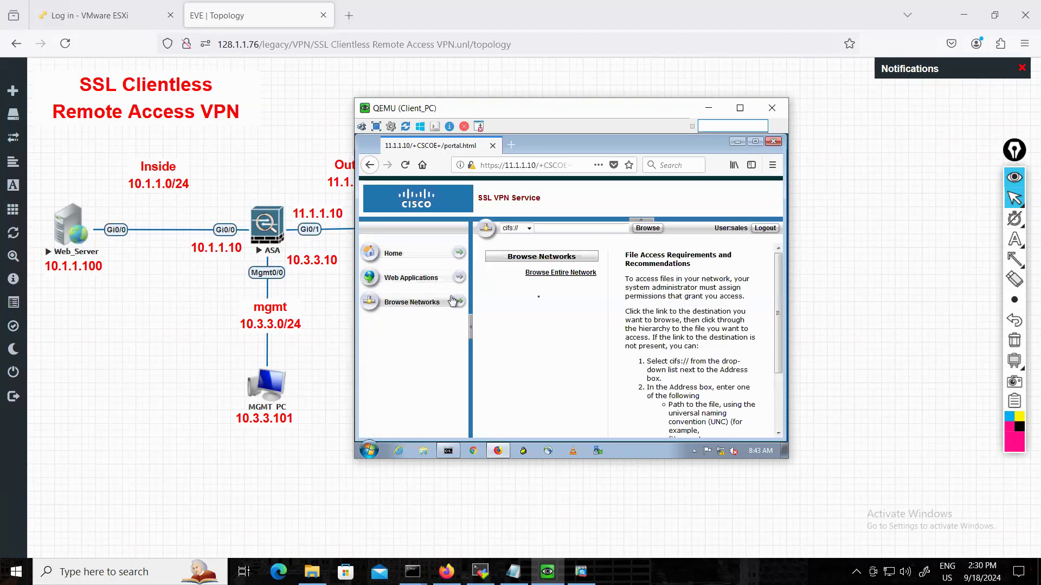
{"action": "left_click", "coordinate": [554, 273]}
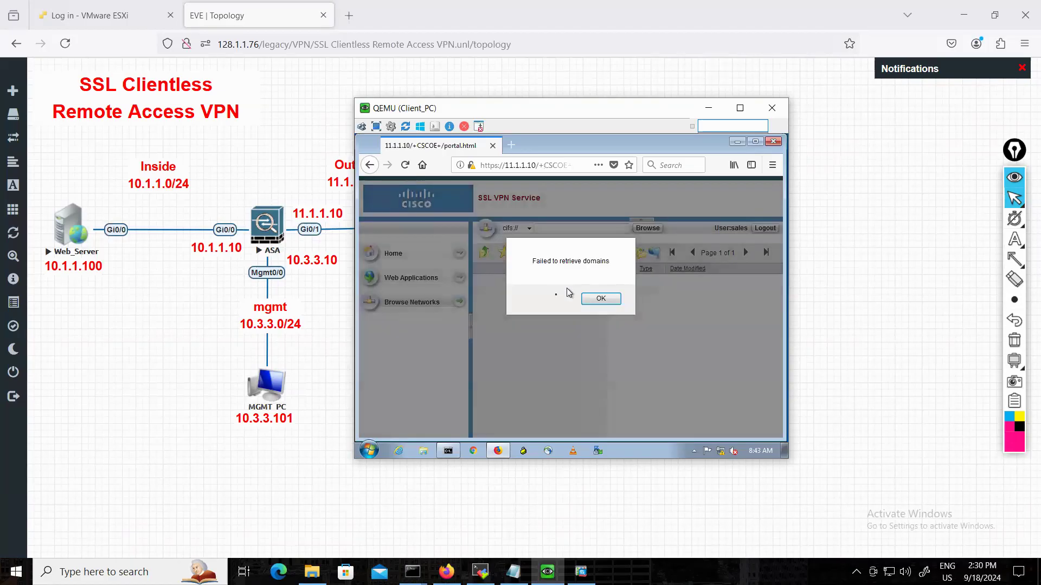
{"action": "left_click", "coordinate": [601, 299]}
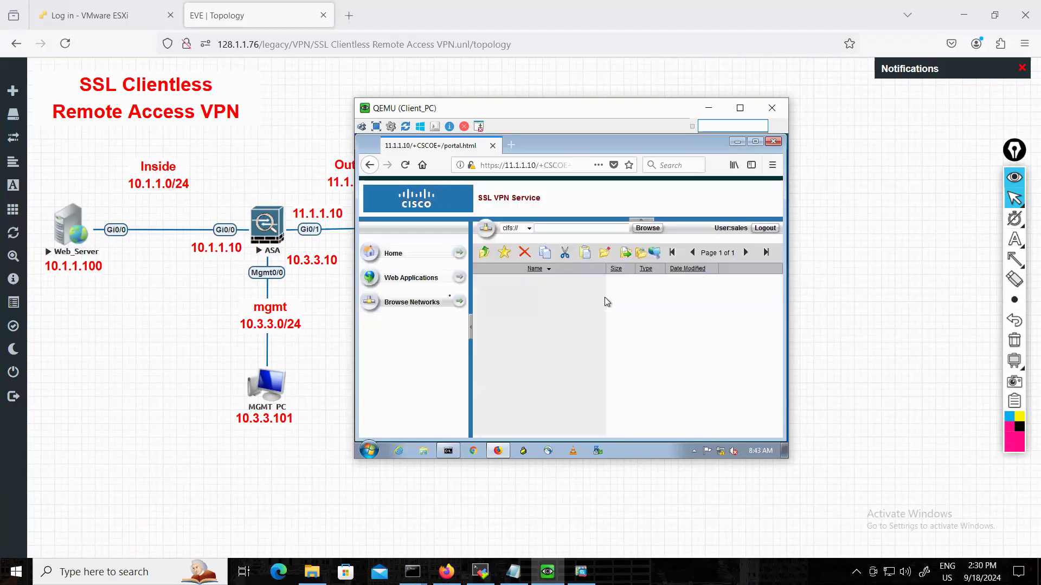
Check the portal's Web Applications section and the available address protocols, then reopen the SALES-SERVER bookmark from the portal home.
{"action": "left_click", "coordinate": [453, 282]}
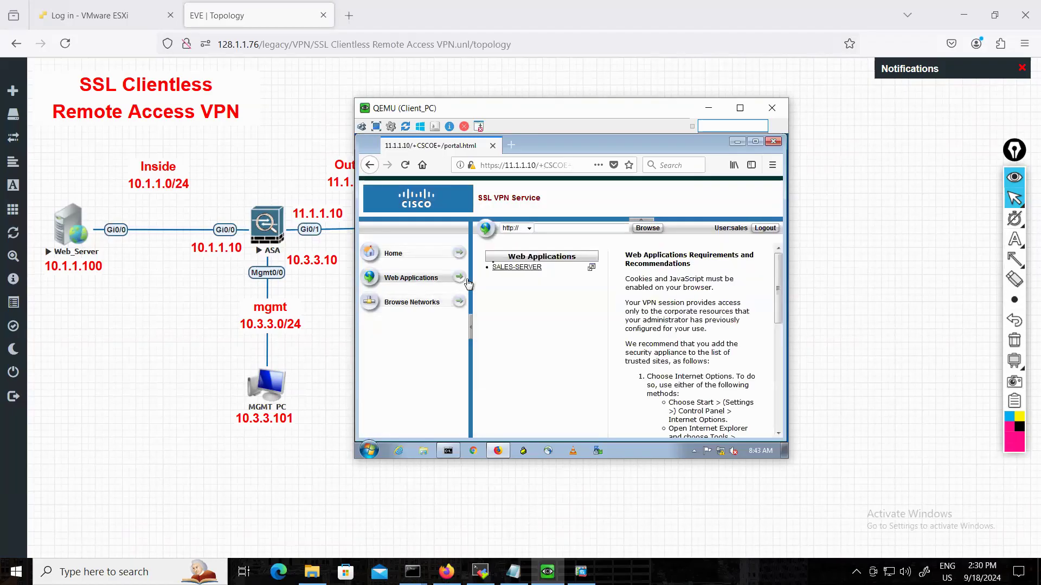
{"action": "left_click", "coordinate": [529, 229]}
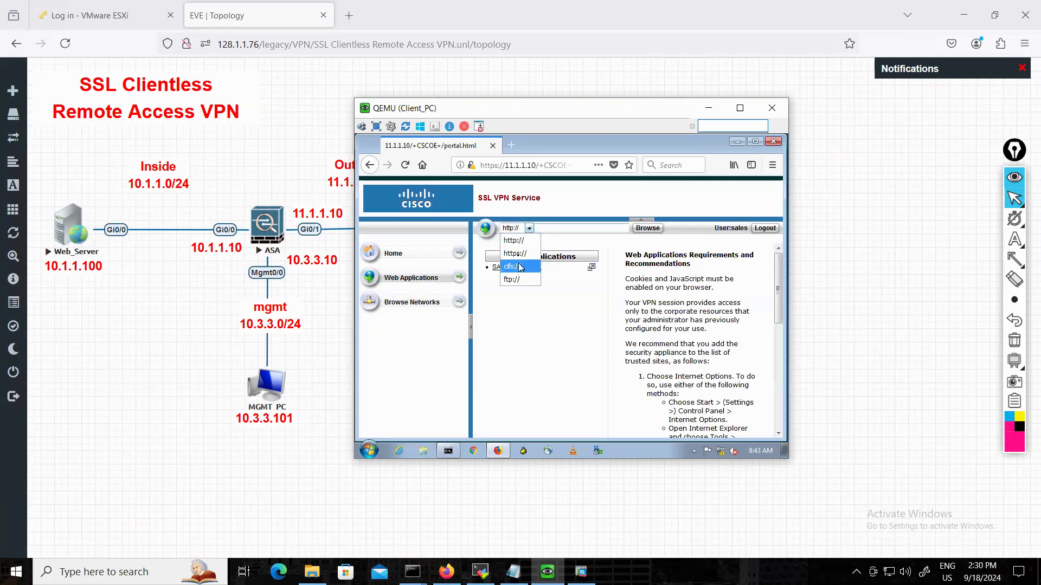
{"action": "left_click", "coordinate": [553, 230]}
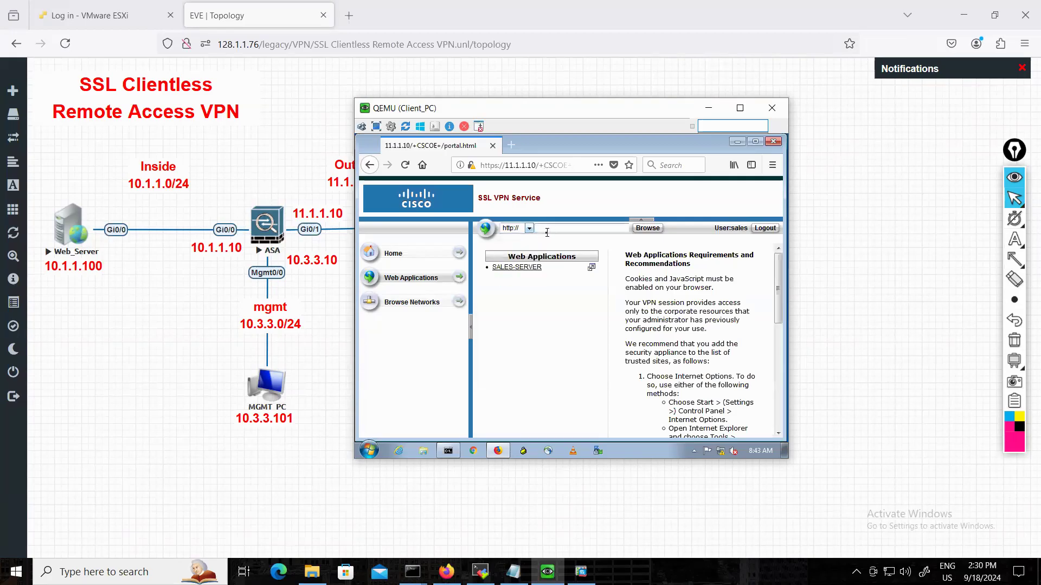
{"action": "left_click", "coordinate": [407, 258]}
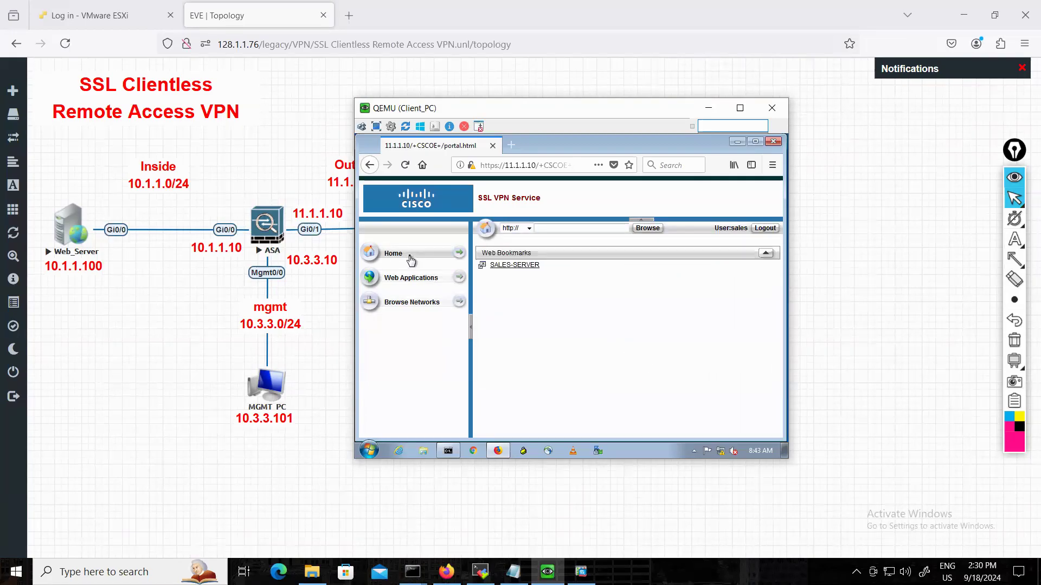
{"action": "left_click", "coordinate": [489, 274]}
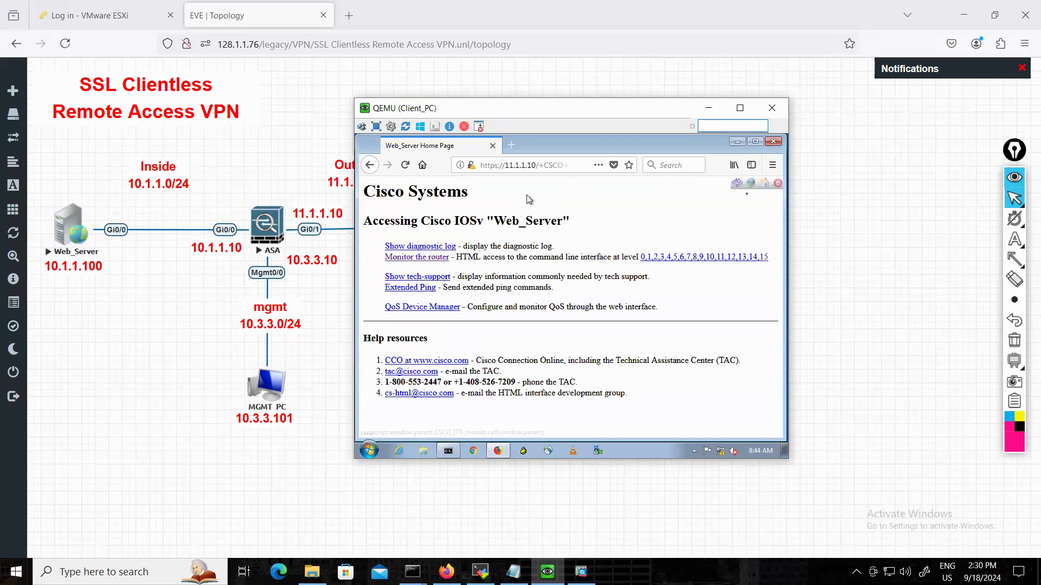
Close the SSL VPN session from the proxied Web_Server page and return to the logon page.
{"action": "left_click", "coordinate": [777, 185]}
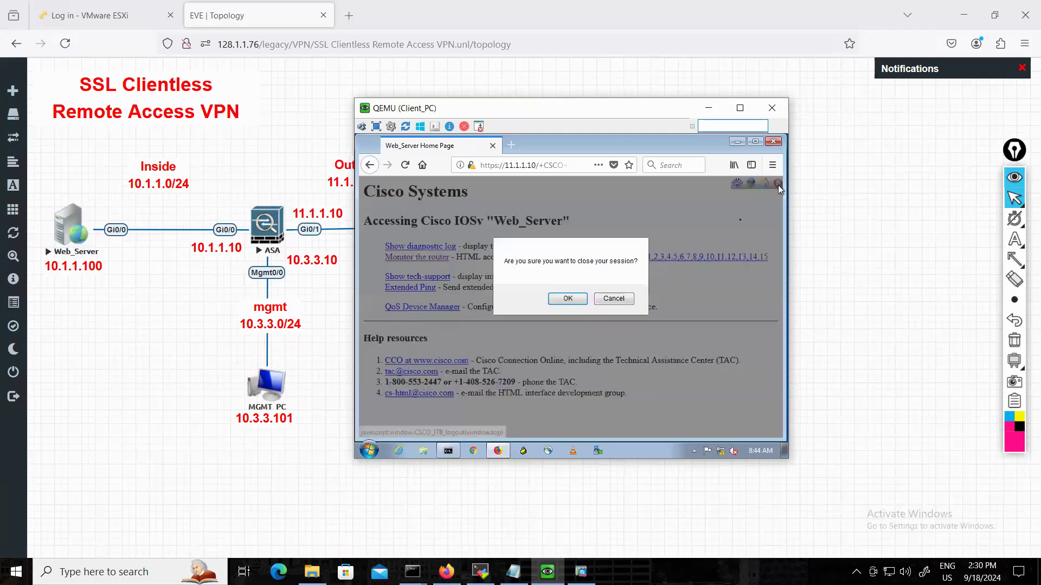
{"action": "left_click", "coordinate": [567, 300]}
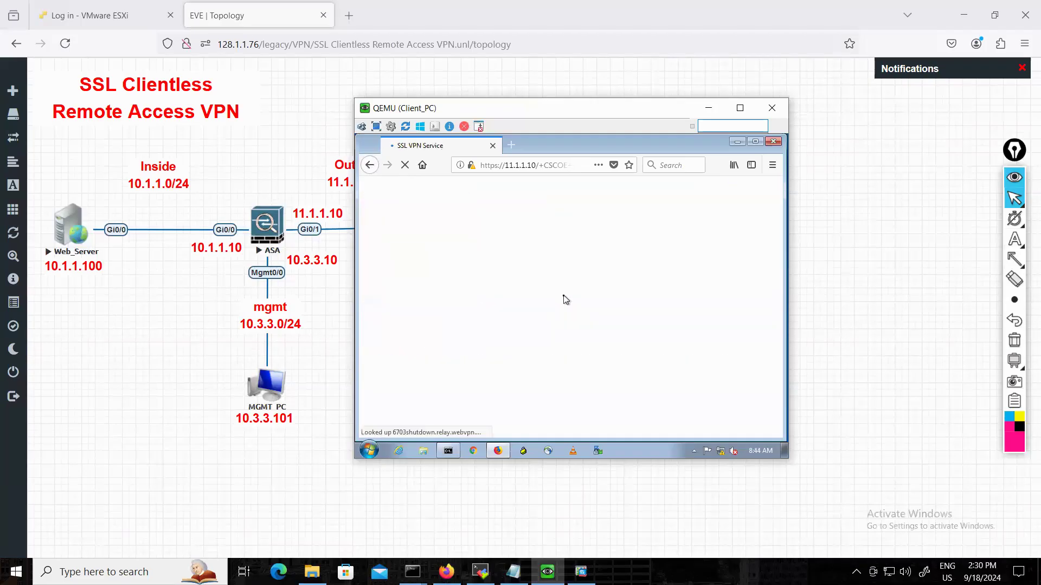
{"action": "left_click", "coordinate": [571, 390]}
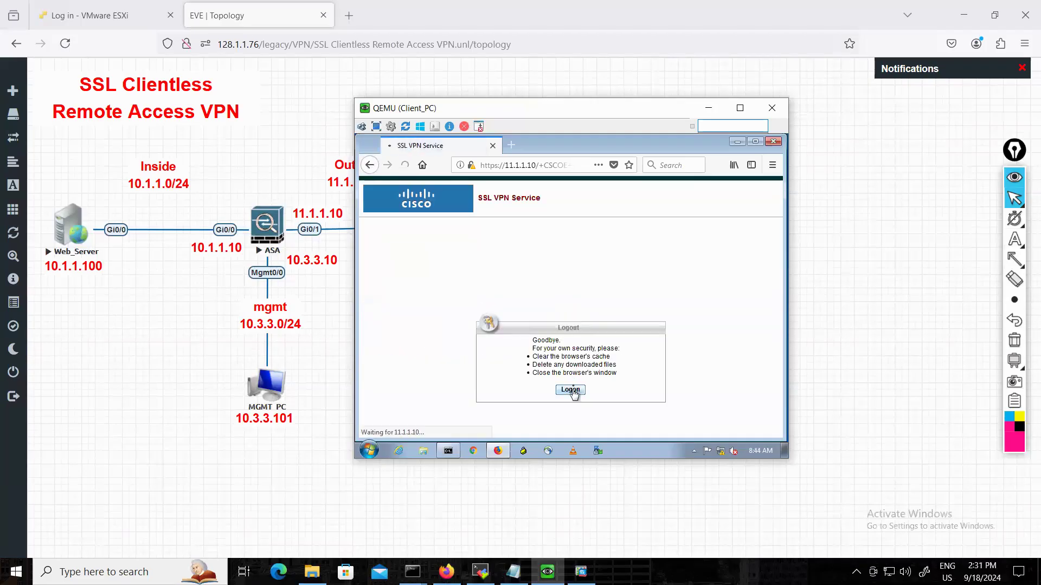
Log in to the SSL VPN portal under the sales group with the account username and password, without updating the saved login.
{"action": "left_click", "coordinate": [587, 388]}
{"action": "left_click_drag", "start_coordinate": [589, 388], "coordinate": [519, 388]}
{"action": "type", "text": "ci"}
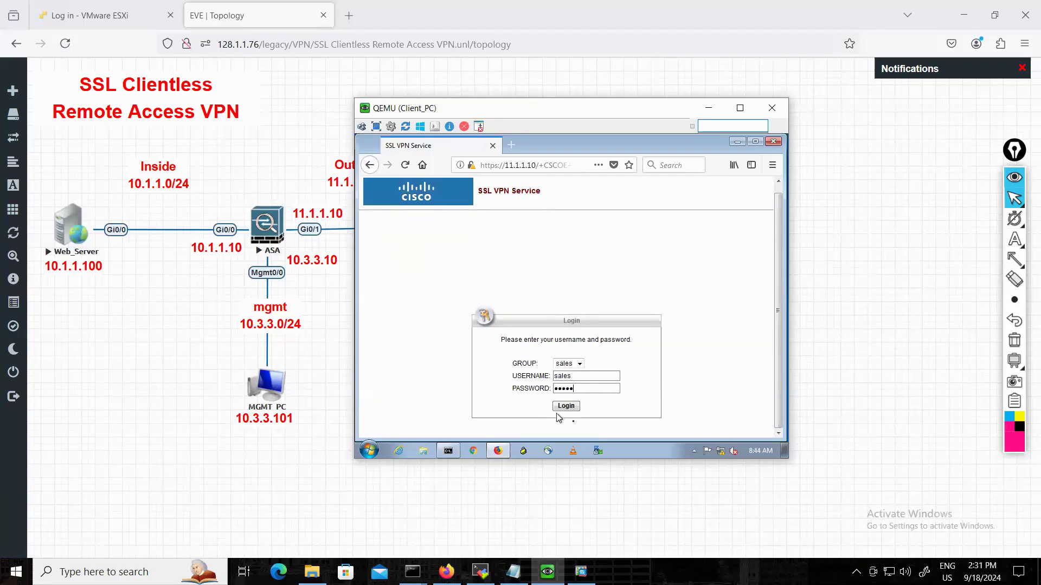
{"action": "left_click", "coordinate": [566, 406]}
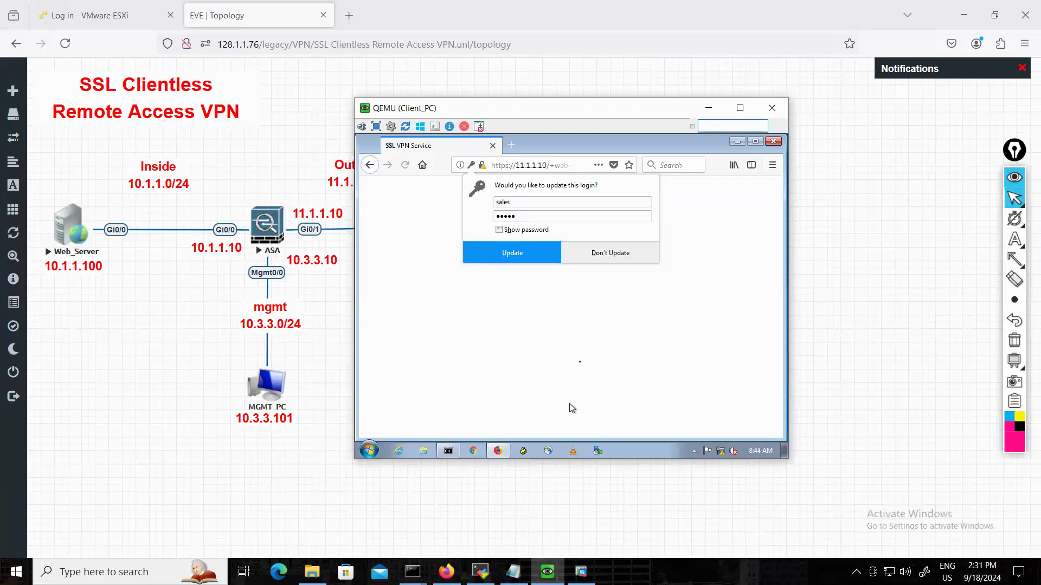
{"action": "left_click", "coordinate": [592, 257]}
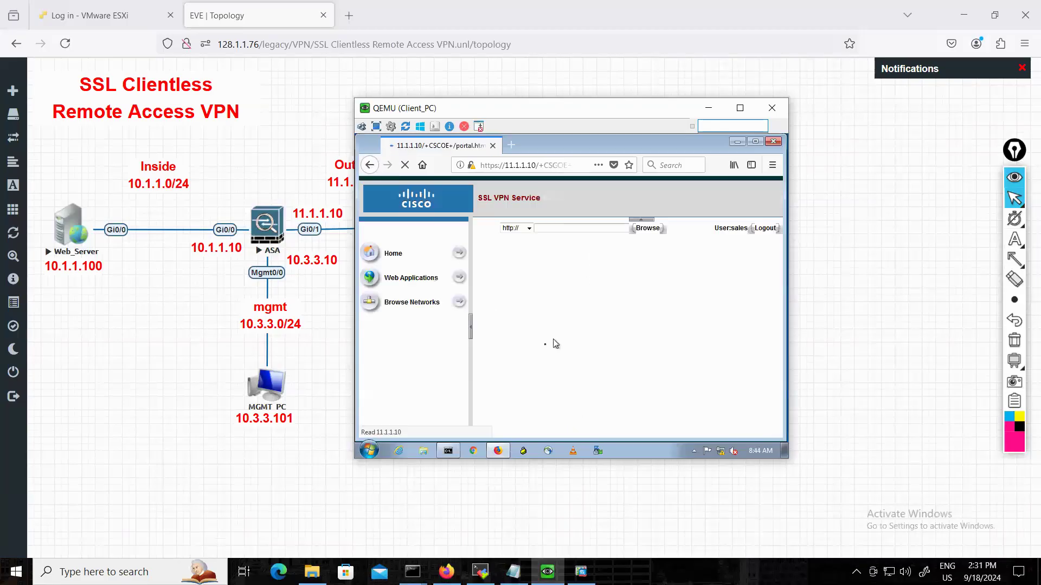
Open the SALES-SERVER bookmark and authenticate to the web server as user cisco with the account password, without saving the login.
{"action": "left_click", "coordinate": [521, 267]}
{"action": "key", "text": "Tab"}
{"action": "double_click", "coordinate": [562, 309]}
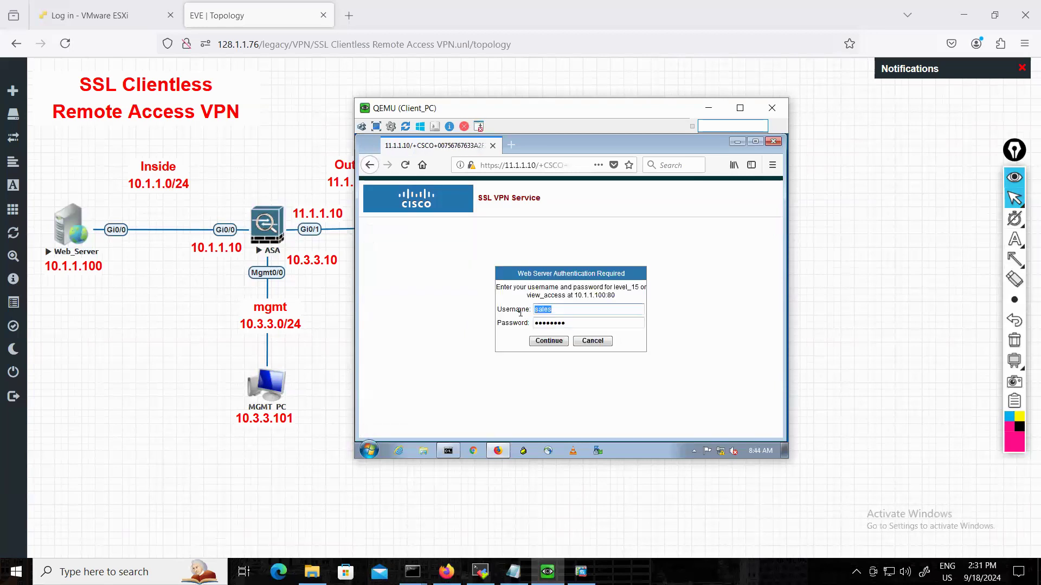
{"action": "type", "text": "cisco"}
{"action": "key", "text": "Tab"}
{"action": "type", "text": "cisco"}
{"action": "left_click", "coordinate": [547, 342]}
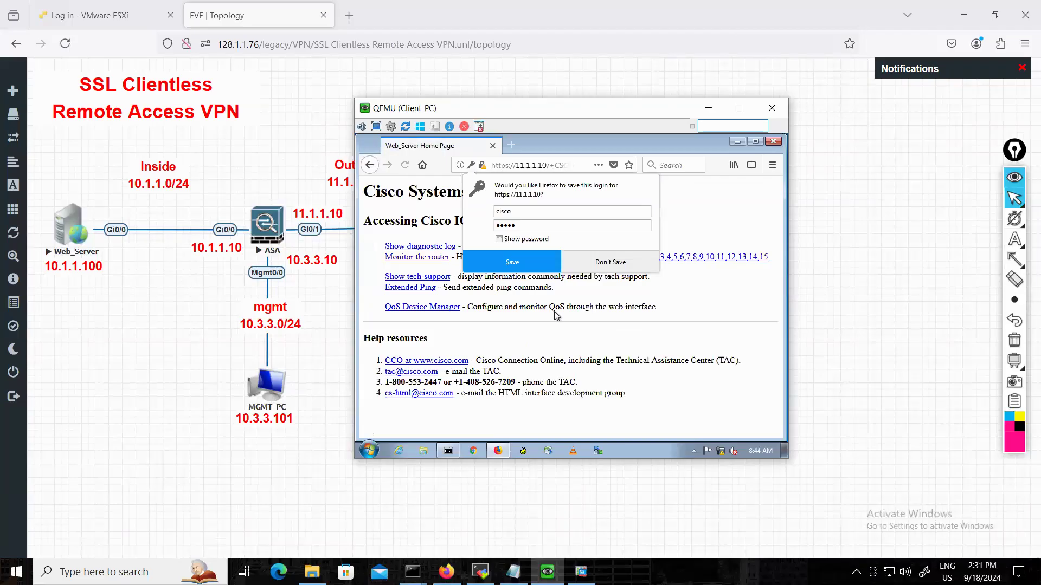
{"action": "left_click", "coordinate": [609, 262]}
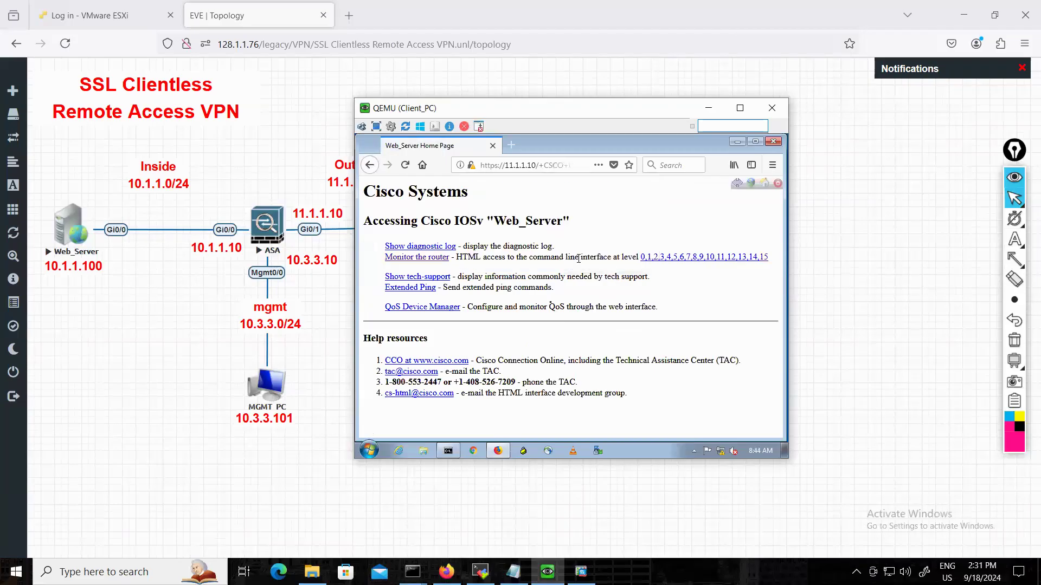
Switch to the ASA console in the terminal, run "show vpn-sessiondb summary", and examine the active clientless VPN session entry.
{"action": "left_click", "coordinate": [481, 572]}
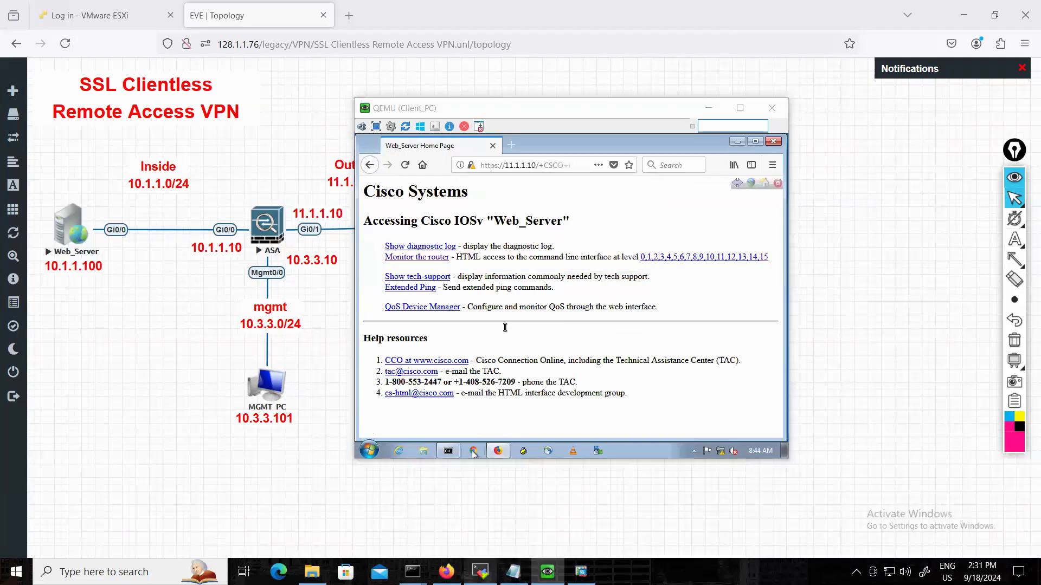
{"action": "left_click", "coordinate": [616, 99]}
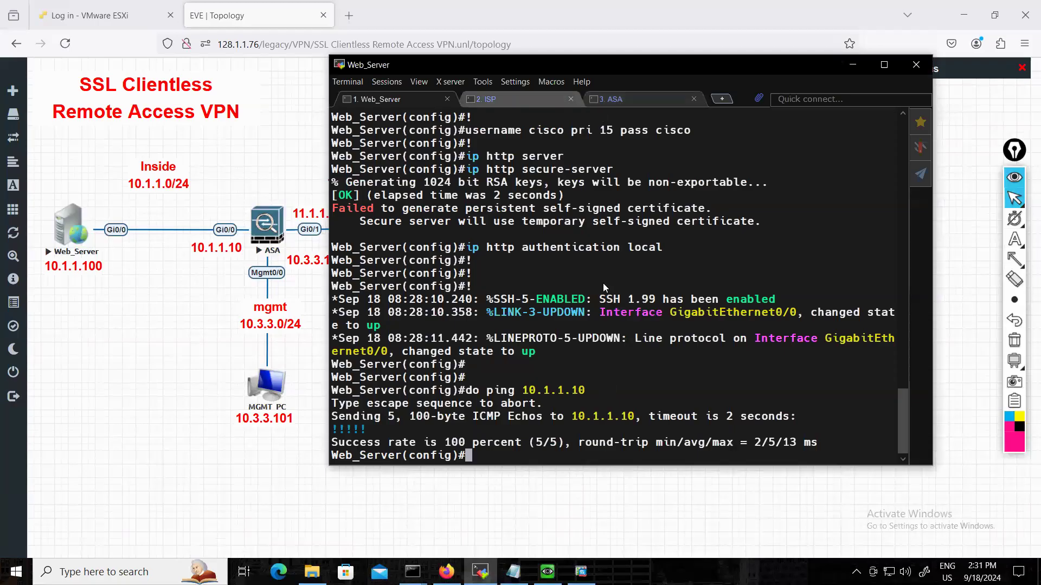
{"action": "key", "text": "Return"}
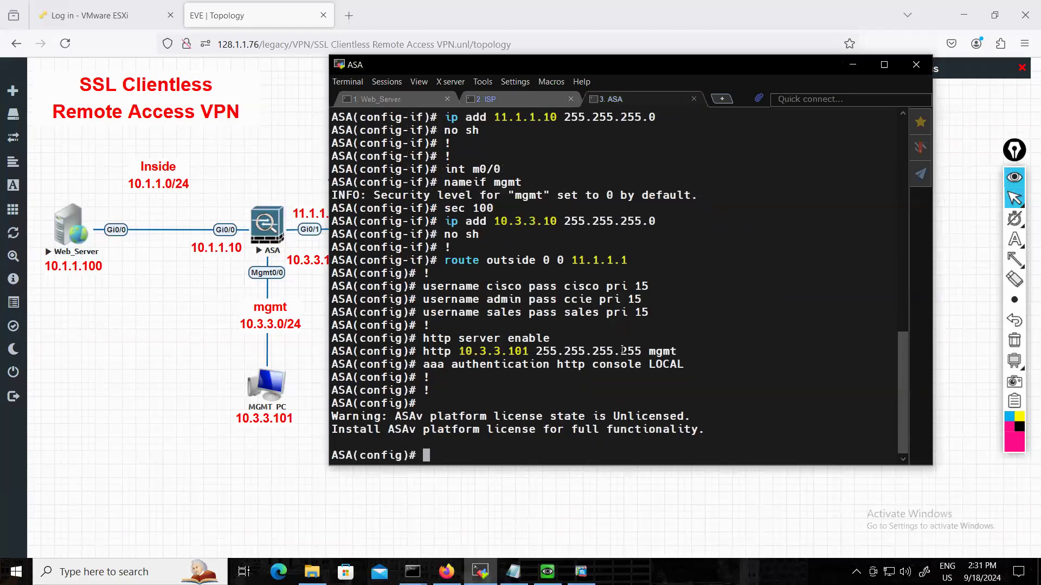
{"action": "type", "text": "show vpn-sess"}
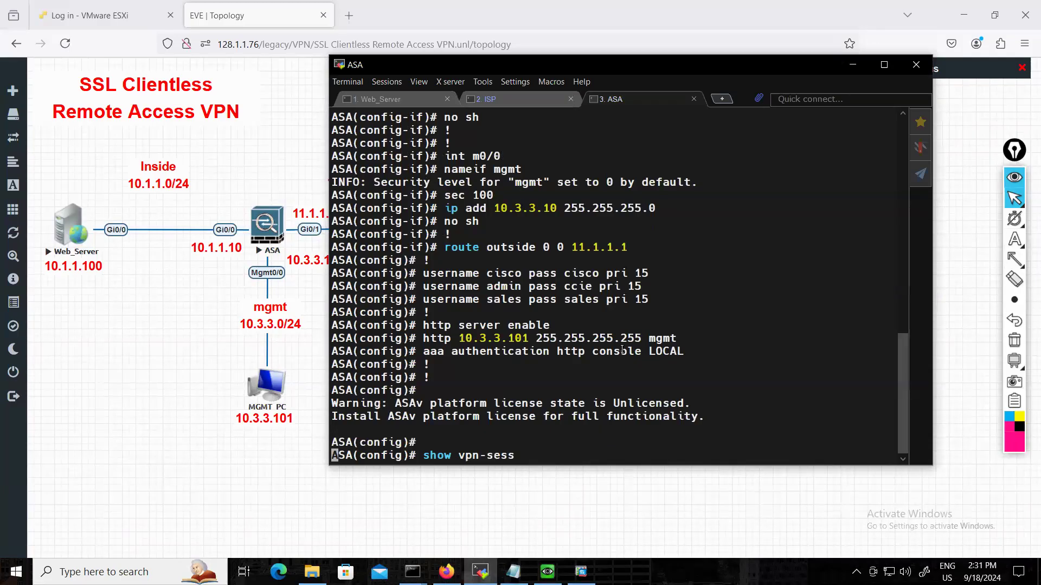
{"action": "key", "text": "Tab"}
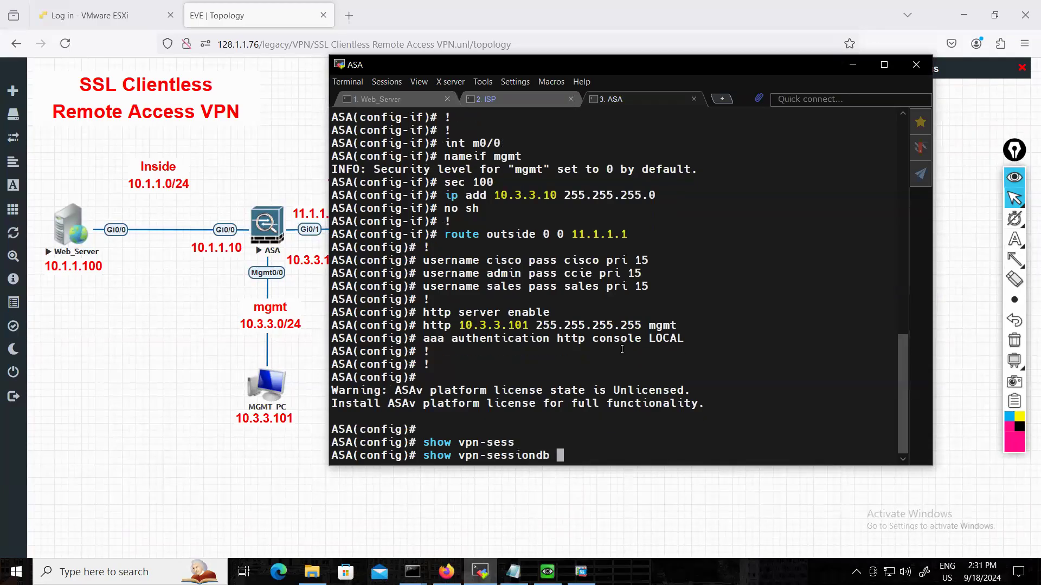
{"action": "type", "text": "summ"}
{"action": "key", "text": "Tab"}
{"action": "key", "text": "Return"}
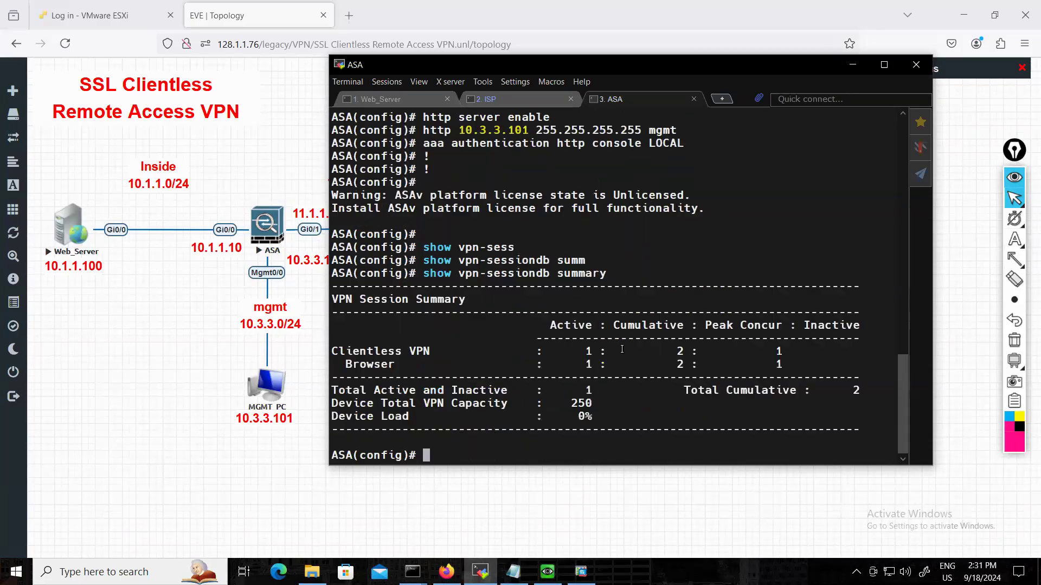
{"action": "left_click_drag", "start_coordinate": [383, 352], "coordinate": [484, 351]}
{"action": "left_click_drag", "start_coordinate": [596, 351], "coordinate": [557, 351]}
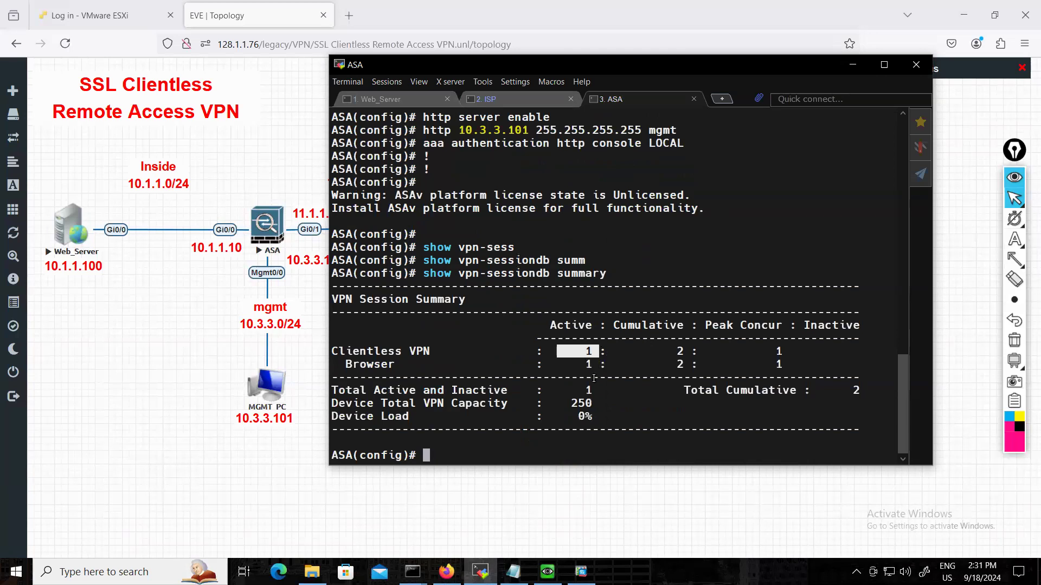
Run "show vpn-sessiondb detail" on the ASA and review the session and tunnel summaries.
{"action": "key", "text": "Up"}
{"action": "key", "text": "BackSpace"}
{"action": "key", "text": "BackSpace"}
{"action": "key", "text": "BackSpace"}
{"action": "key", "text": "BackSpace"}
{"action": "key", "text": "BackSpace"}
{"action": "key", "text": "BackSpace"}
{"action": "key", "text": "BackSpace"}
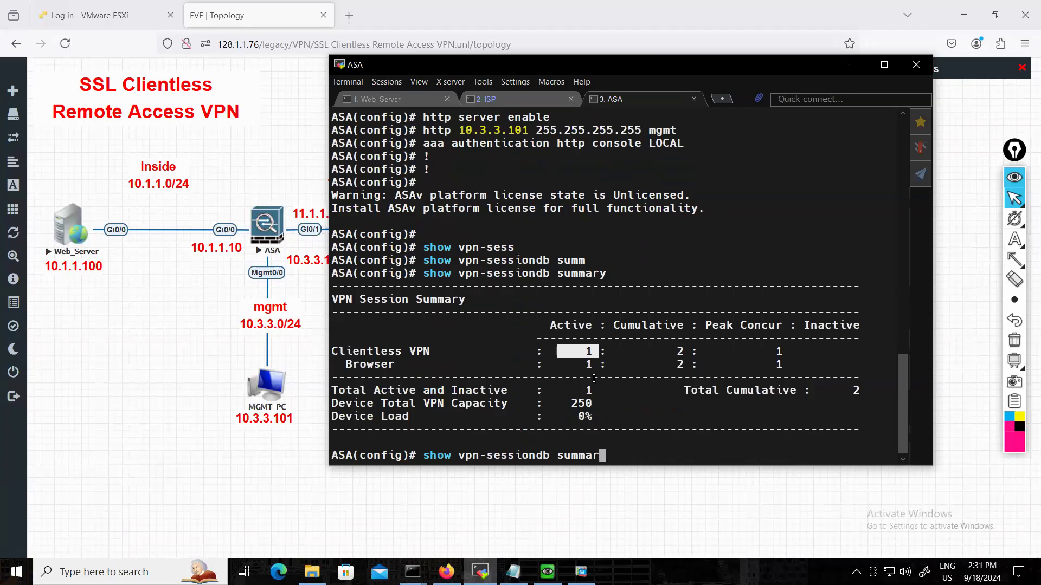
{"action": "type", "text": "detail"}
{"action": "key", "text": "Return"}
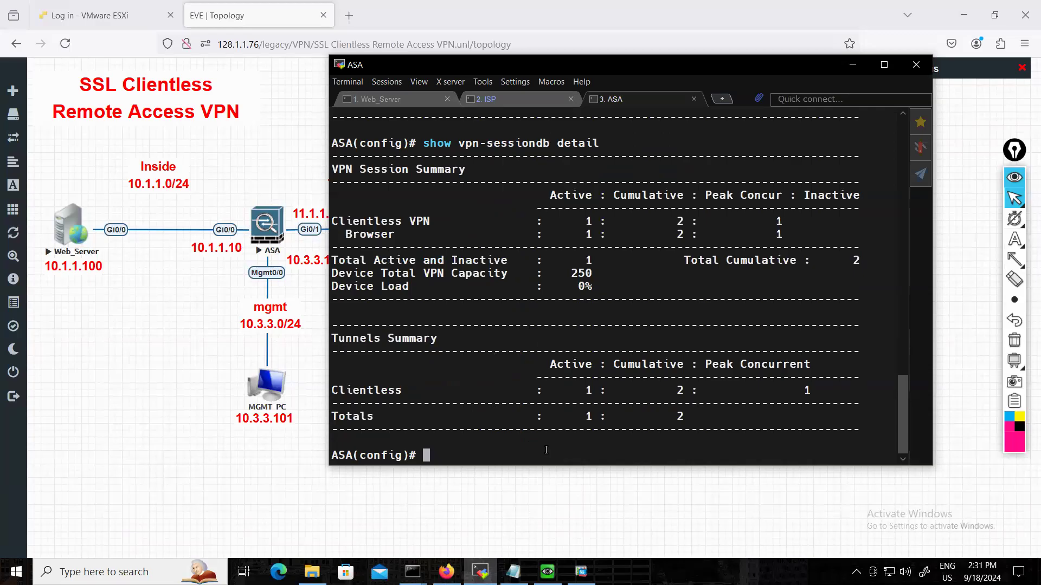
{"action": "scroll", "coordinate": [559, 422], "scroll_direction": "up", "scroll_amount": 2}
{"action": "scroll", "coordinate": [558, 421], "scroll_direction": "down", "scroll_amount": 2}
Switch back to Client_PC's browser and log out of the SSL VPN session from the Web_Server page.
{"action": "left_click", "coordinate": [851, 67]}
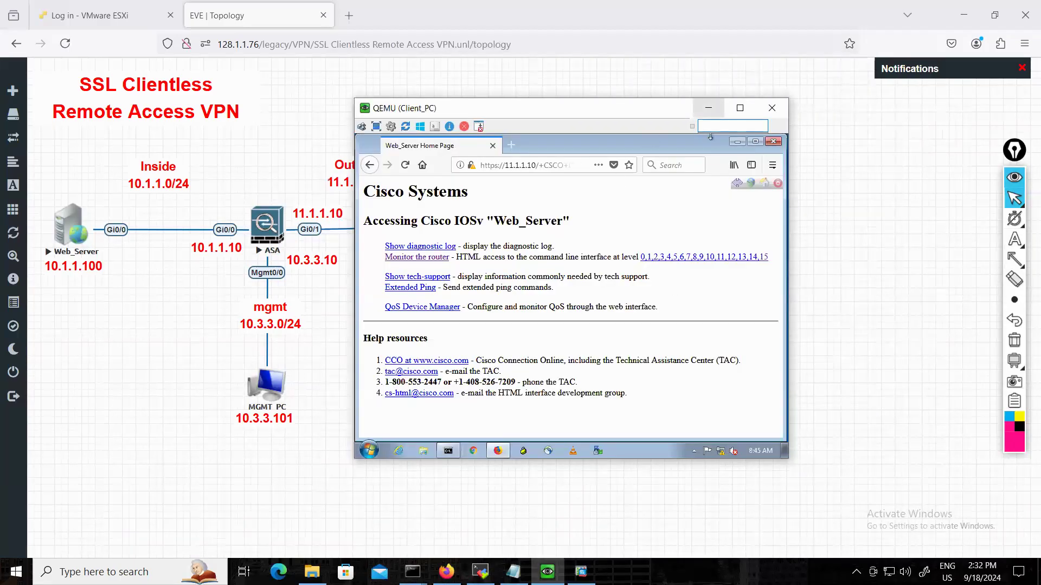
{"action": "left_click", "coordinate": [777, 185]}
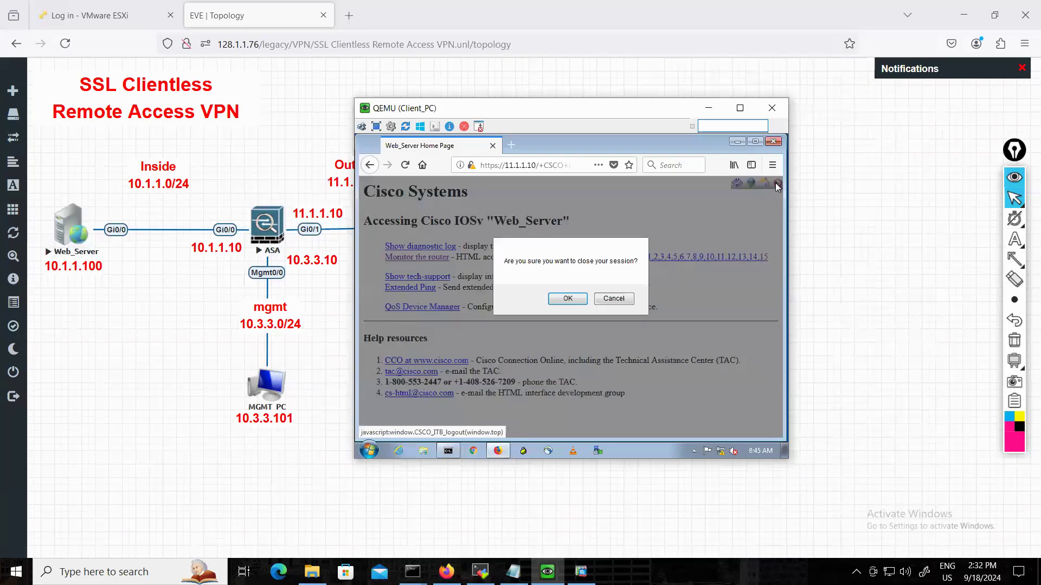
{"action": "left_click", "coordinate": [566, 300]}
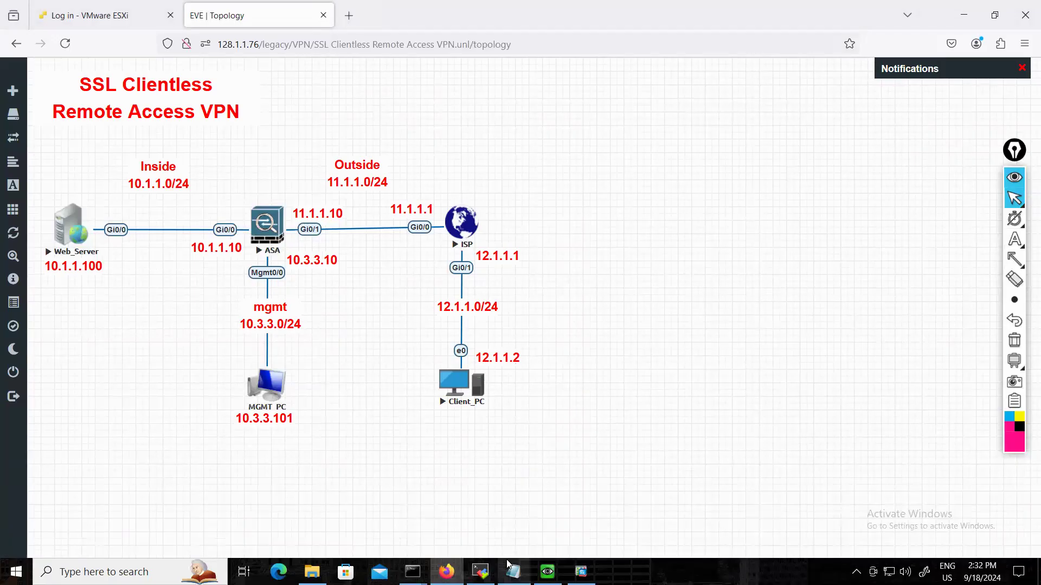
{"action": "mouse_move", "coordinate": [509, 565]}
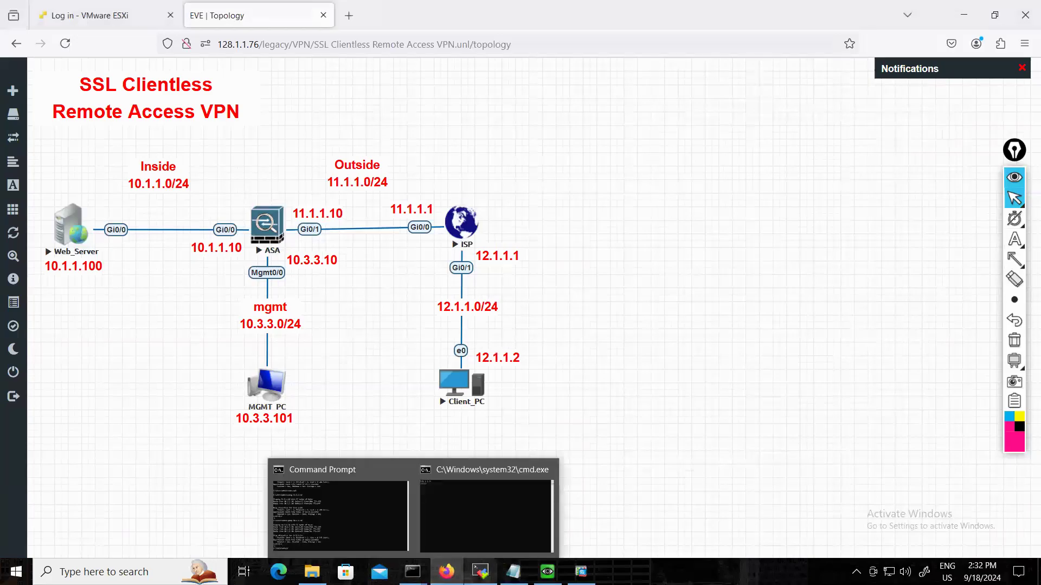
{"action": "left_click", "coordinate": [1014, 260]}
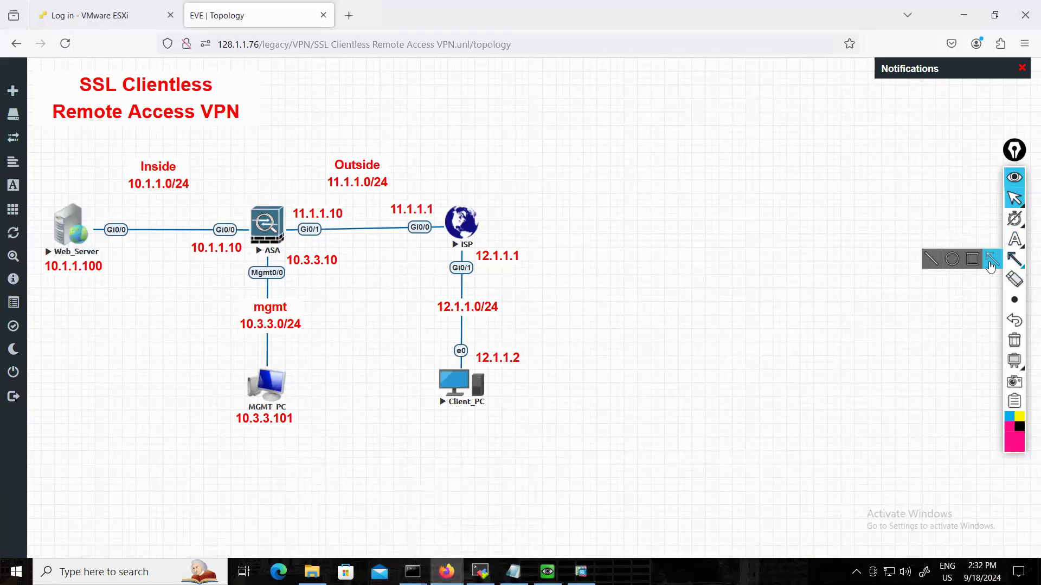
{"action": "left_click", "coordinate": [977, 261]}
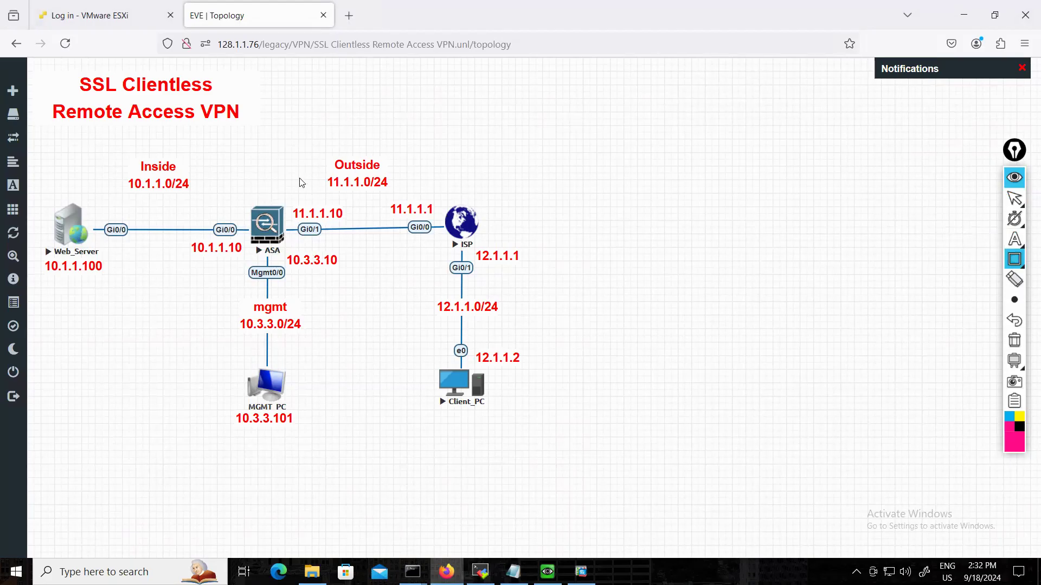
Add a text annotation reading "Install/Upload .pkg files on ASA" over the topology, beside the SSL Clientless Remote Access VPN title.
{"action": "mouse_move", "coordinate": [1014, 199]}
{"action": "left_click", "coordinate": [1014, 239]}
{"action": "left_click", "coordinate": [309, 96]}
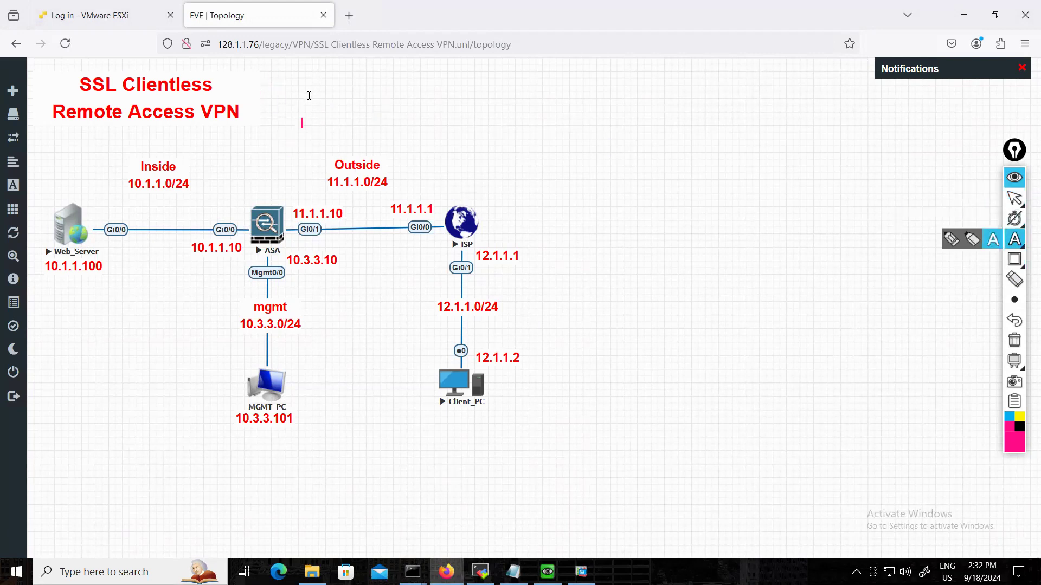
{"action": "left_click", "coordinate": [286, 67]}
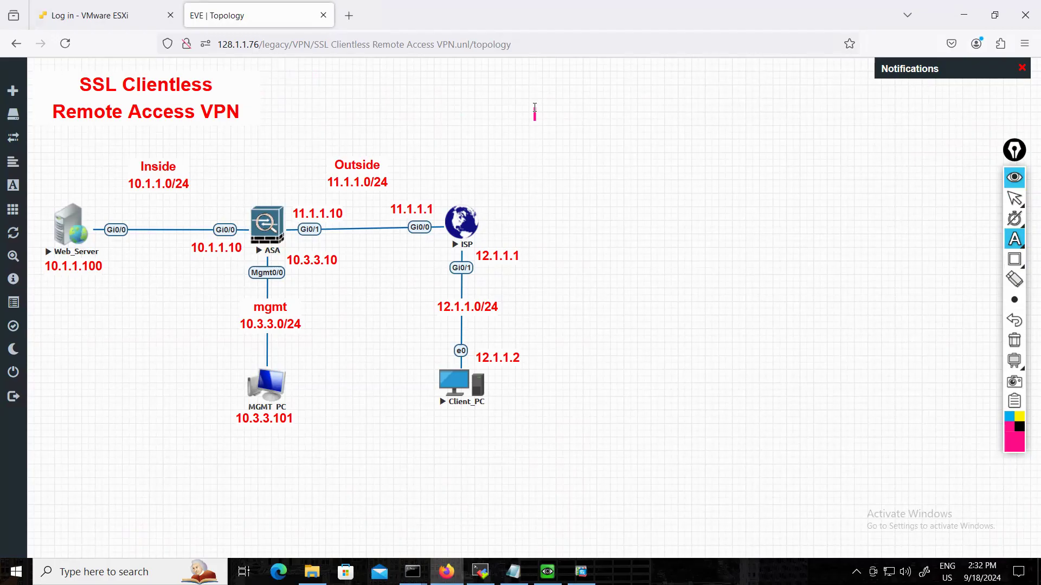
{"action": "type", "text": "Insta"}
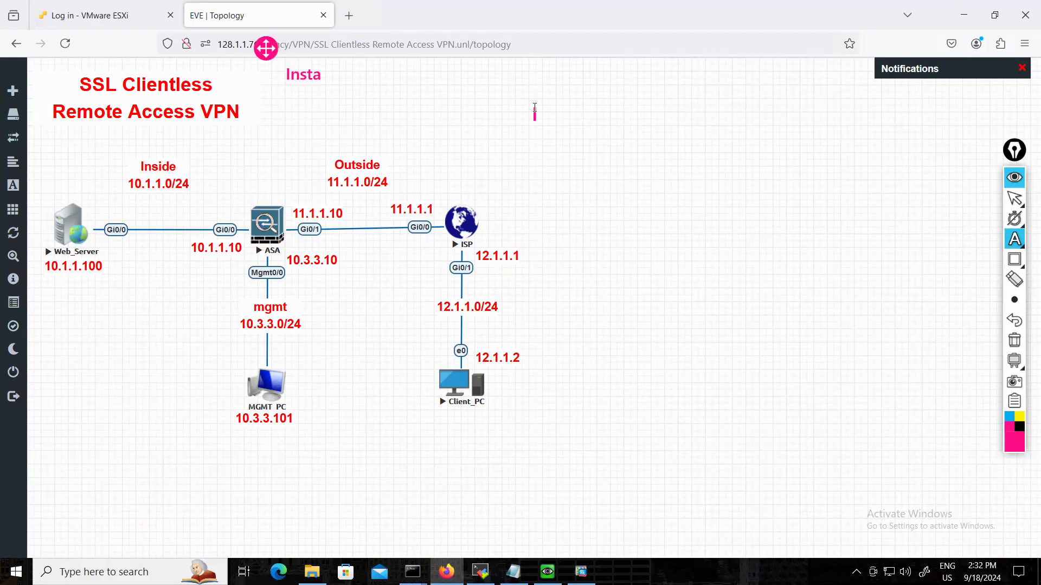
{"action": "type", "text": "ll/Upload .pkg"}
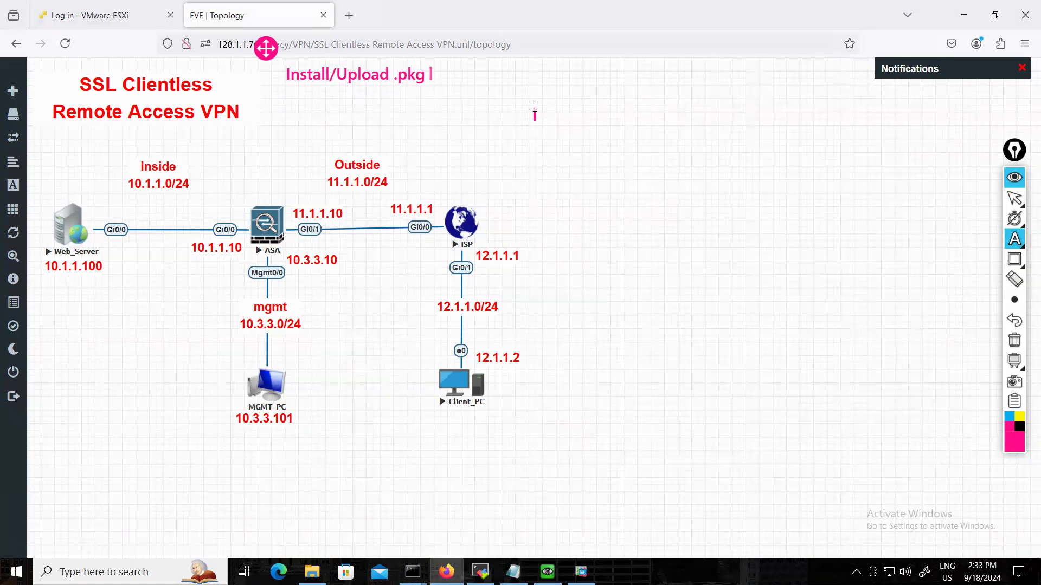
{"action": "type", "text": " files on ASA"}
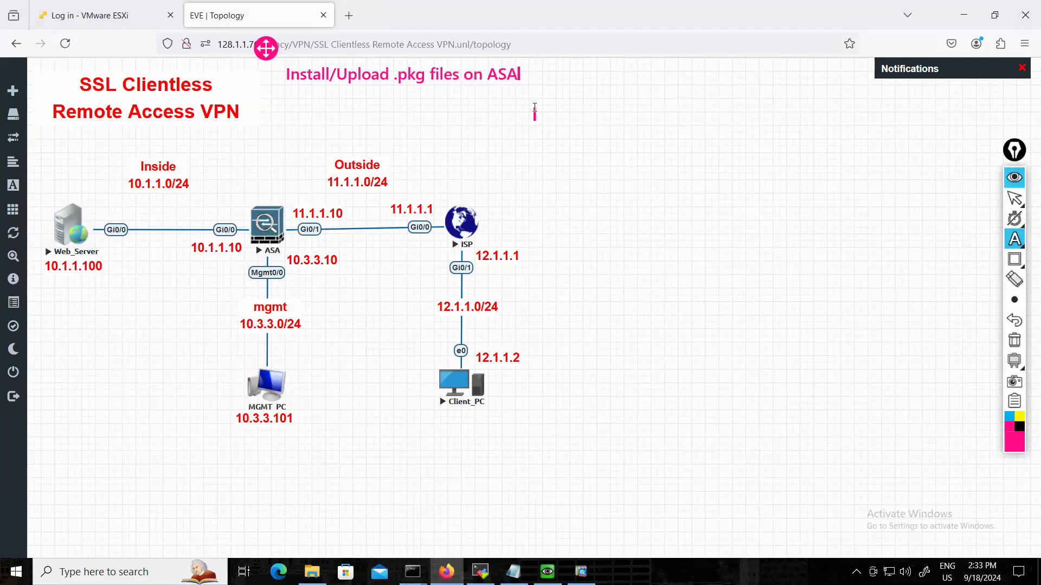
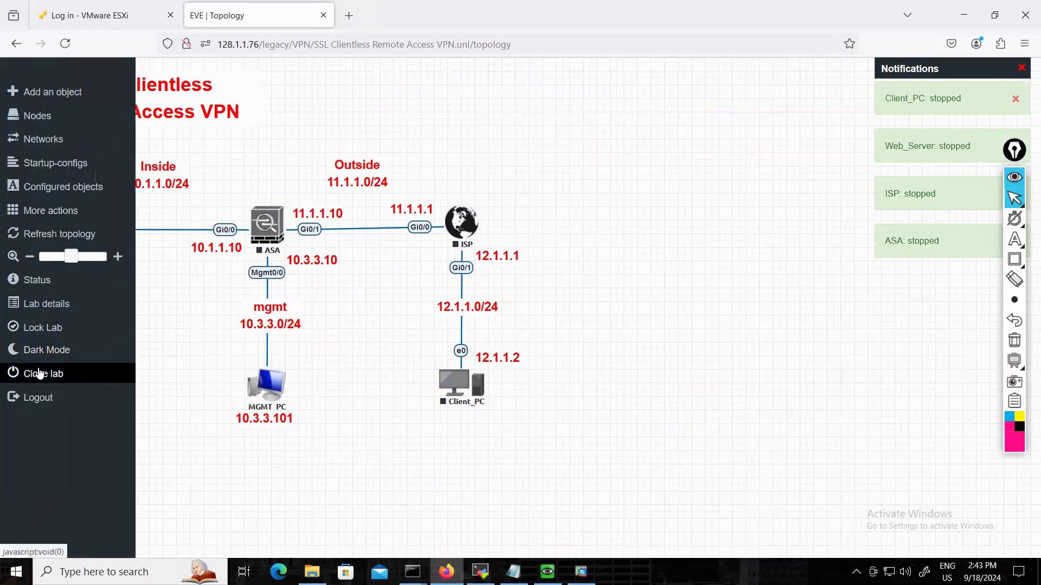
Close the current lab and clone "SSL Clientless Remote Access VPN.unl" in the VPN folder.
{"action": "left_click", "coordinate": [39, 373]}
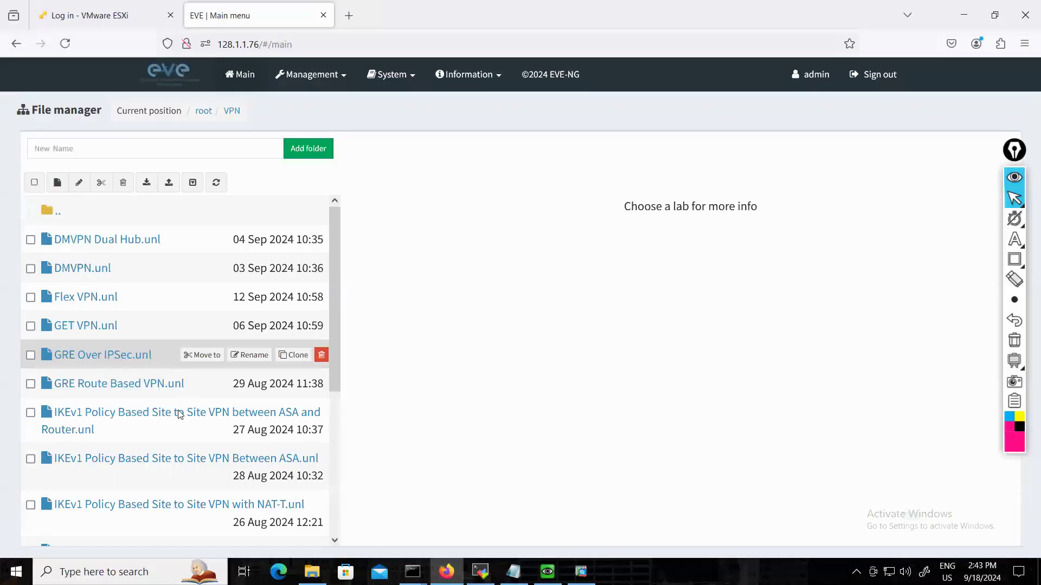
{"action": "scroll", "coordinate": [181, 414], "scroll_direction": "down", "scroll_amount": 4}
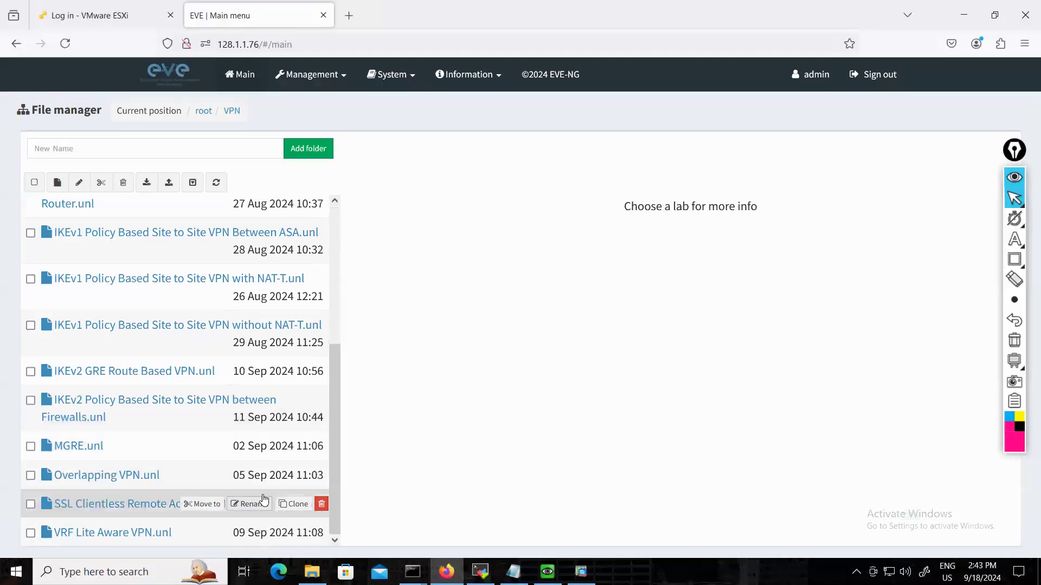
{"action": "left_click", "coordinate": [291, 504]}
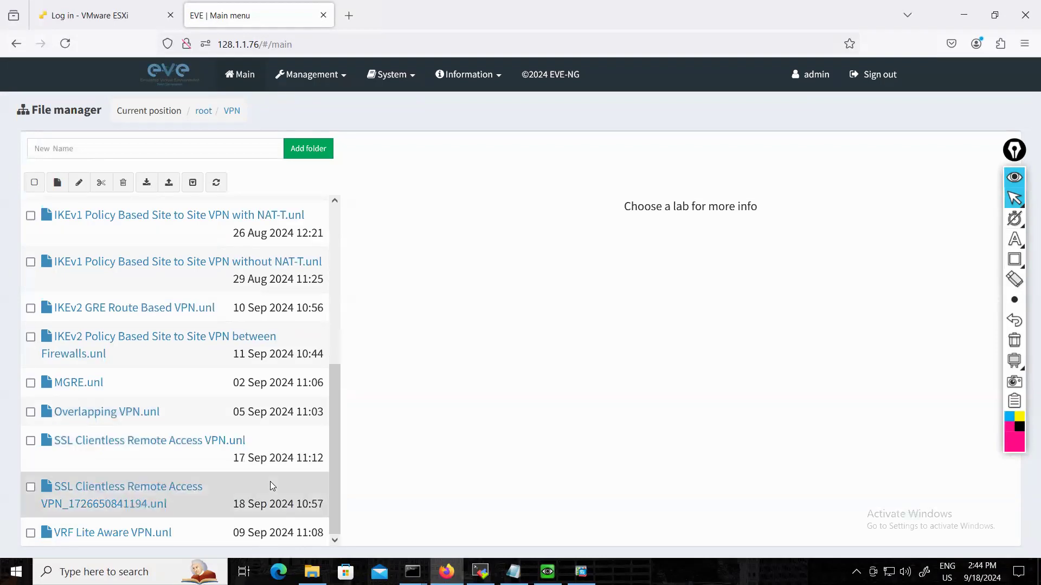
Rename the cloned lab as "SSL Full Client Remote Access VPN".
{"action": "left_click", "coordinate": [249, 496]}
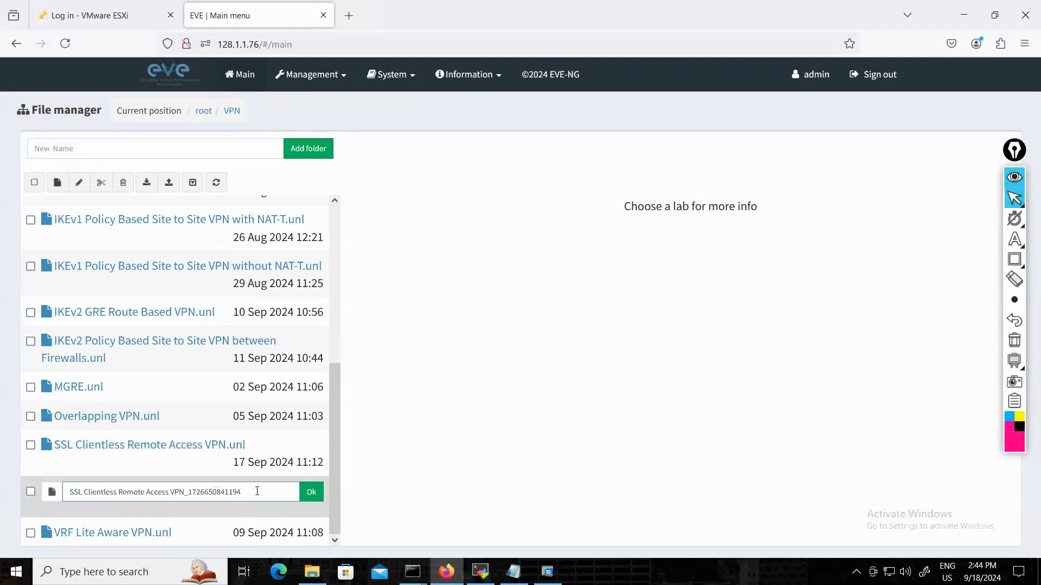
{"action": "left_click_drag", "start_coordinate": [241, 491], "coordinate": [189, 491]}
{"action": "key", "text": "BackSpace"}
{"action": "left_click_drag", "start_coordinate": [116, 492], "coordinate": [103, 491]}
{"action": "key", "text": "BackSpace"}
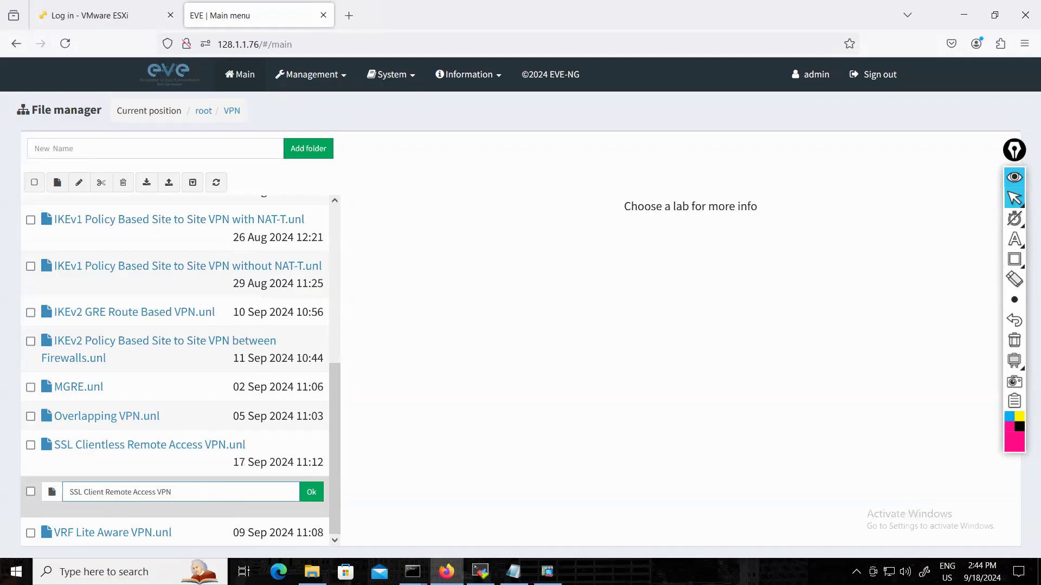
{"action": "type", "text": "Full"}
{"action": "left_click", "coordinate": [311, 492]}
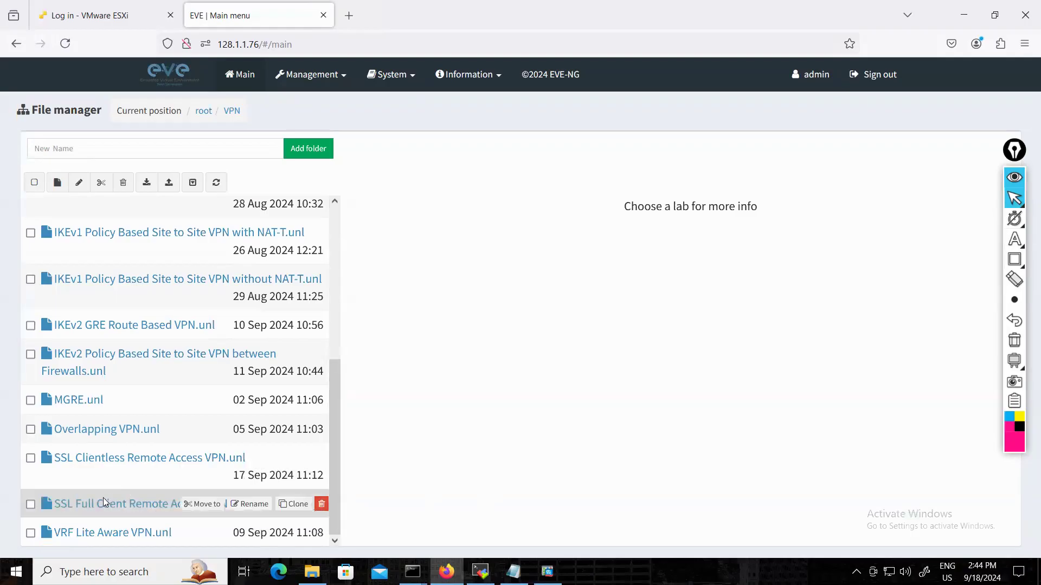
Open the SSL Full Client Remote Access VPN lab, start all its nodes, and close the terminal window holding the stopped sessions.
{"action": "left_click", "coordinate": [102, 504]}
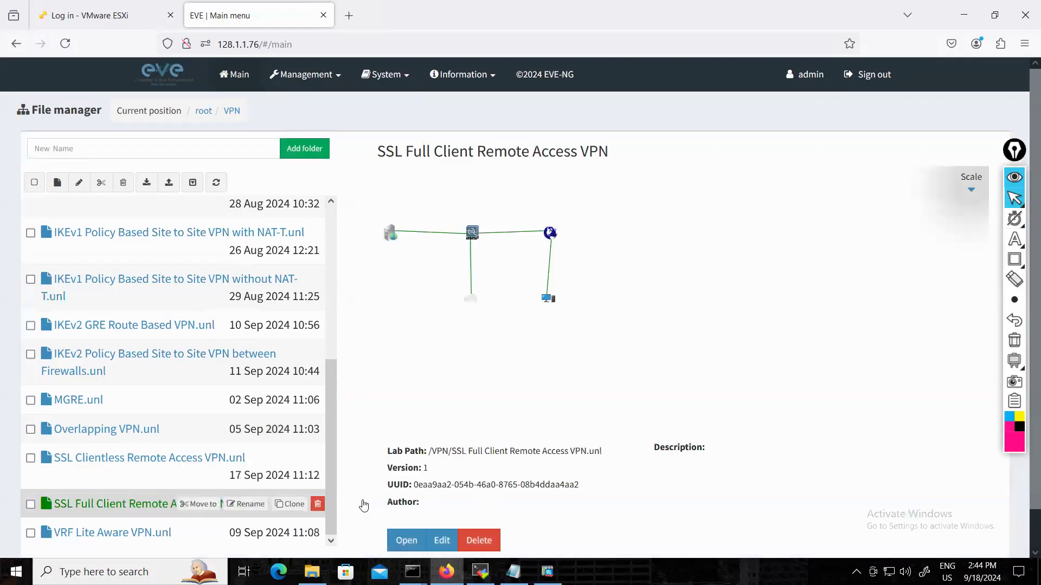
{"action": "left_click", "coordinate": [408, 540]}
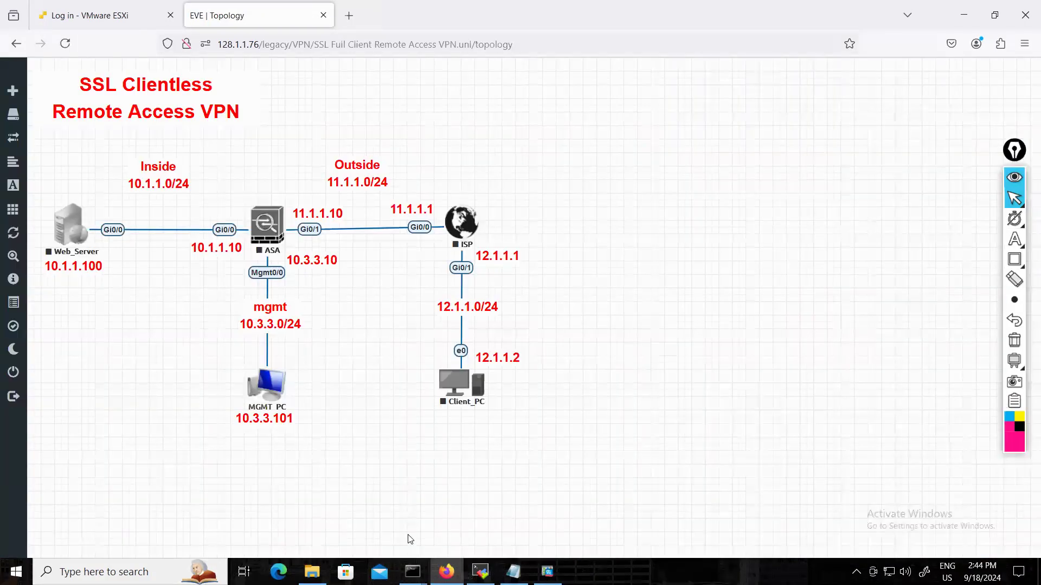
{"action": "mouse_move", "coordinate": [13, 243]}
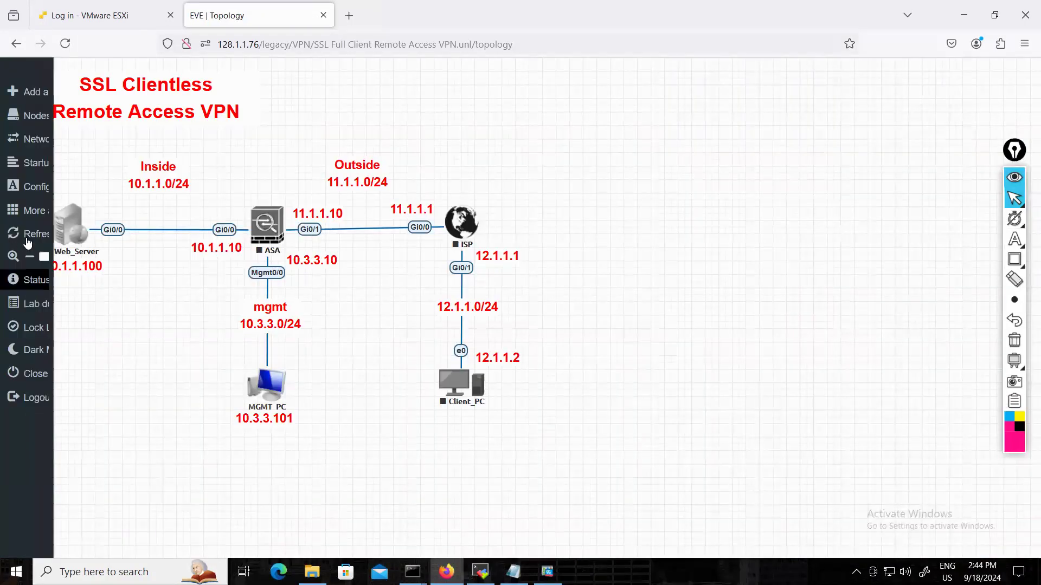
{"action": "left_click", "coordinate": [24, 211]}
{"action": "left_click", "coordinate": [62, 223]}
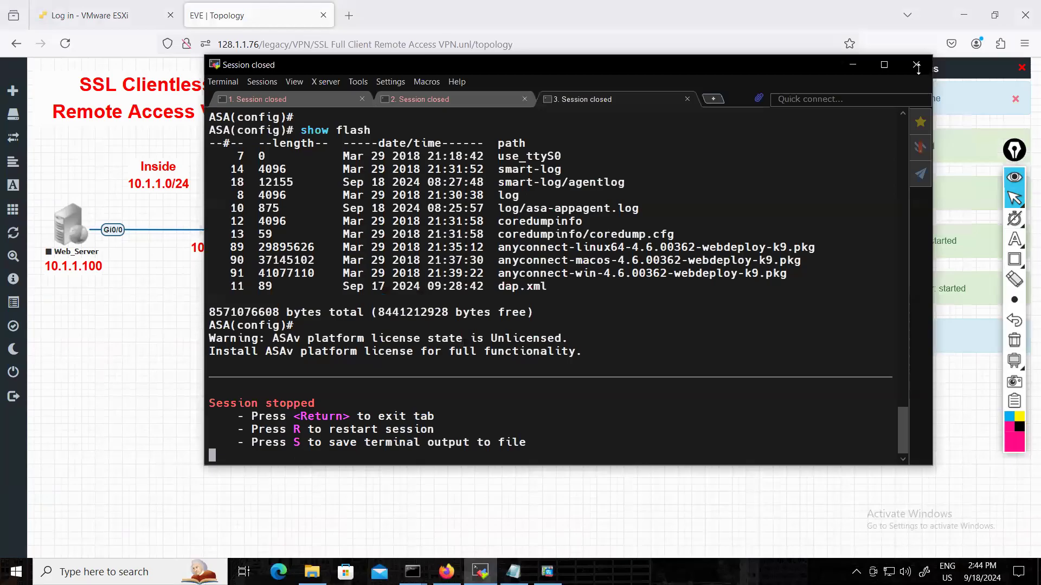
{"action": "left_click", "coordinate": [915, 65]}
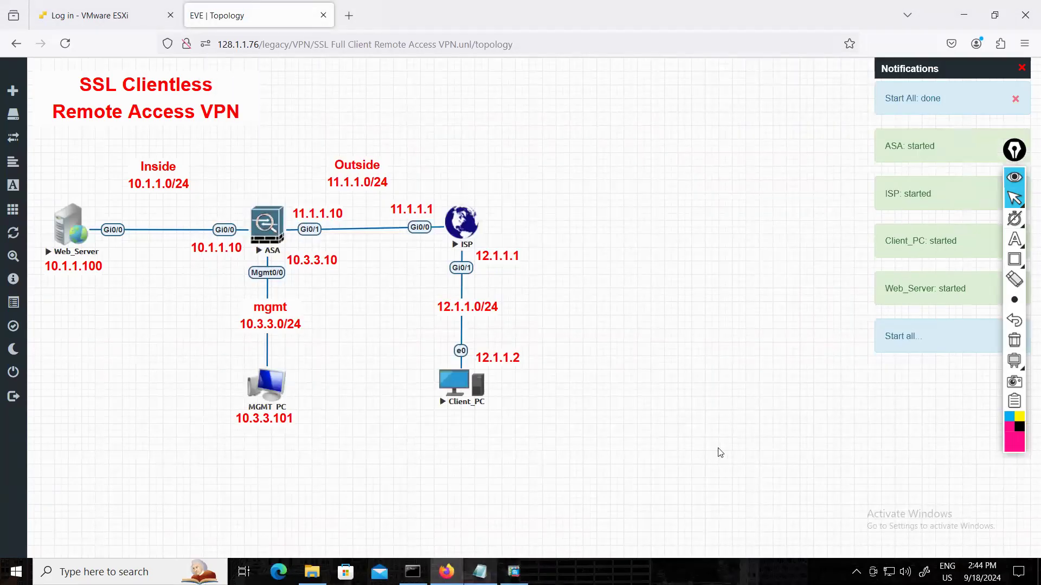
Copy the entire configuration text from the "SSL Clientless Remote Access VPN Basic Conf" file in Notepad and close that file.
{"action": "key", "text": "alt+Tab"}
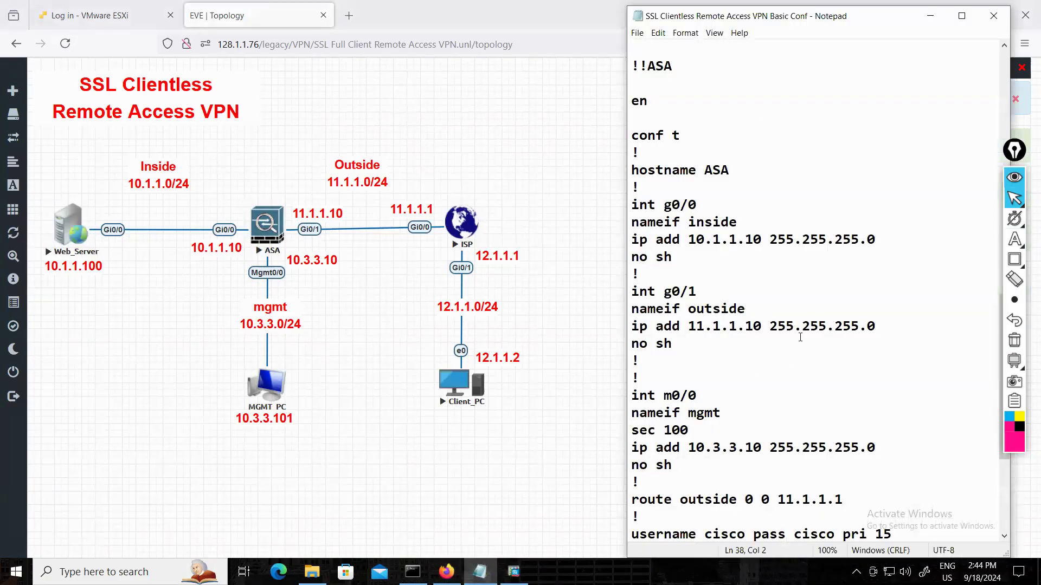
{"action": "scroll", "coordinate": [812, 272], "scroll_direction": "down", "scroll_amount": 4}
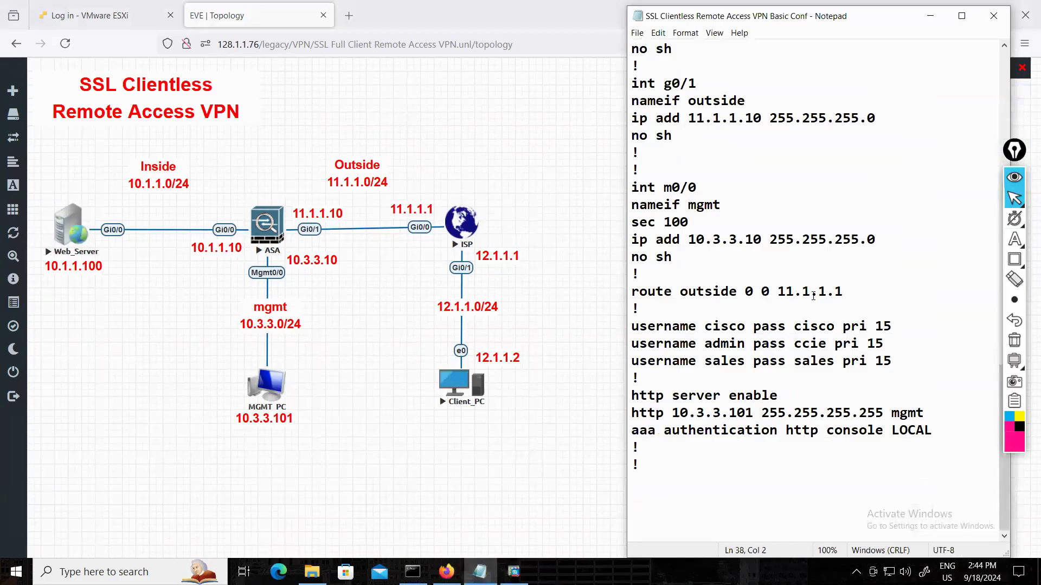
{"action": "scroll", "coordinate": [820, 295], "scroll_direction": "up", "scroll_amount": 8}
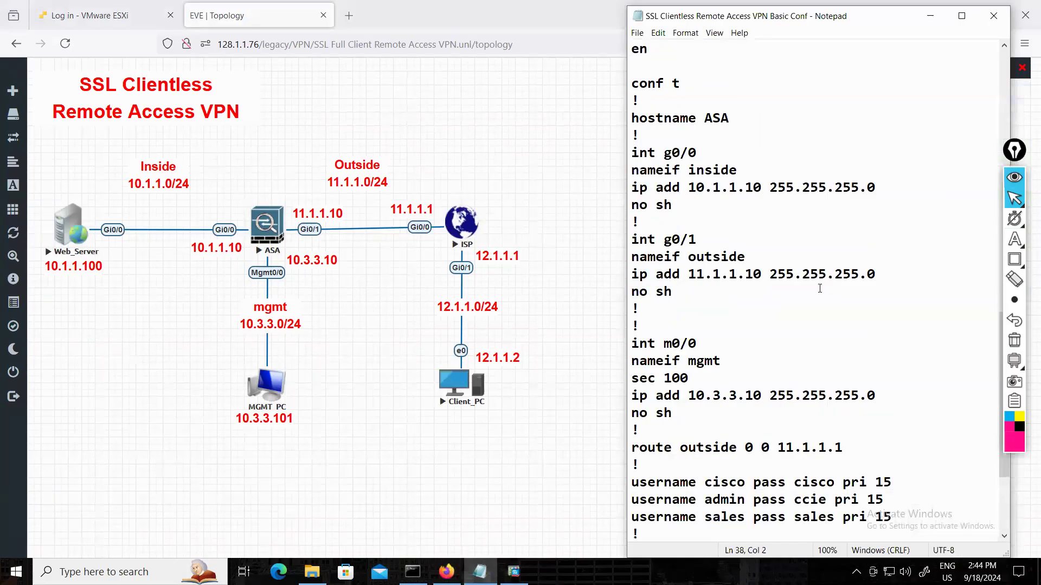
{"action": "scroll", "coordinate": [820, 290], "scroll_direction": "up", "scroll_amount": 10}
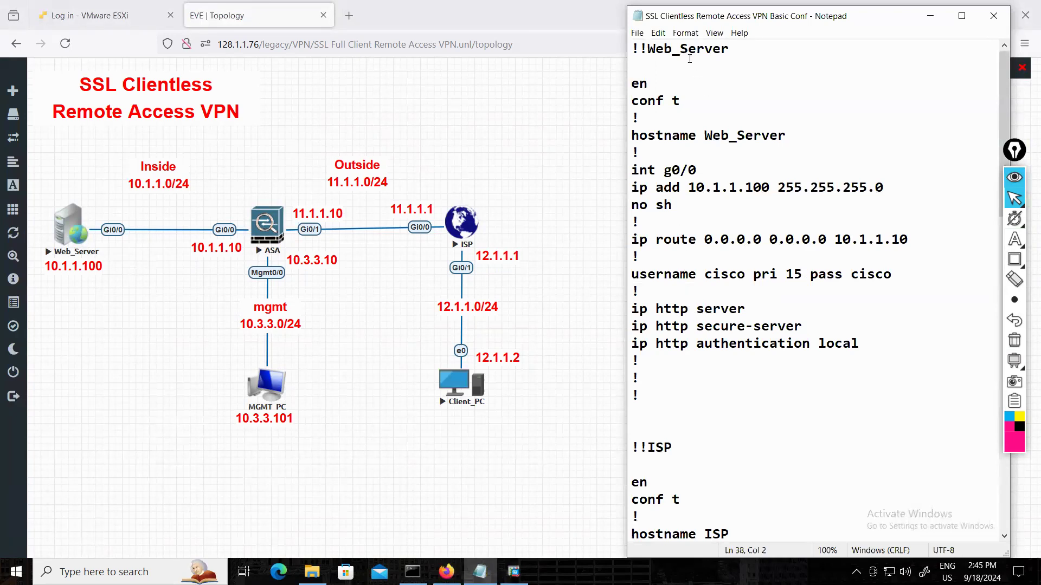
{"action": "left_click", "coordinate": [676, 85]}
{"action": "key", "text": "ctrl+shift+End"}
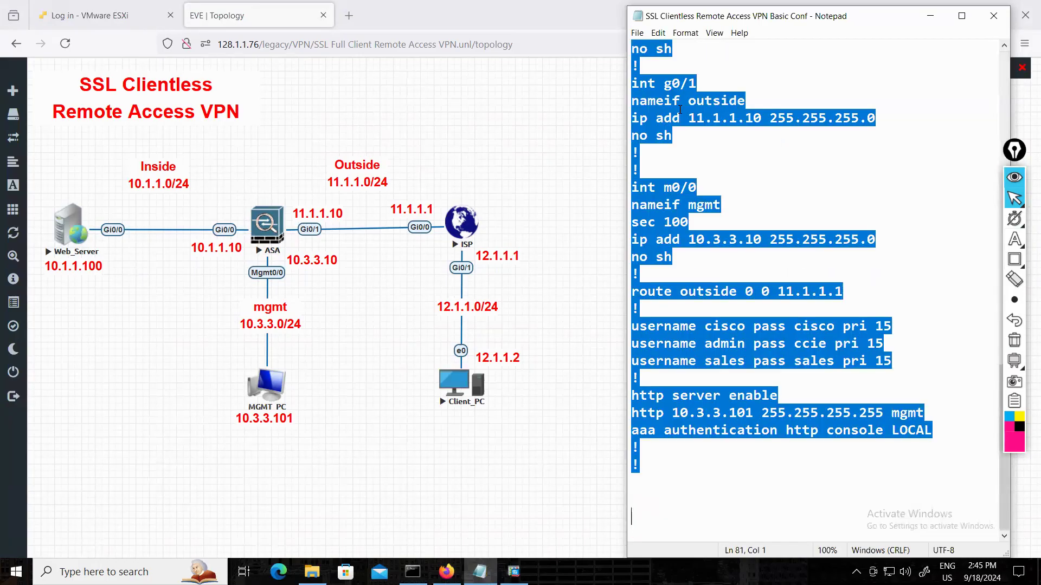
{"action": "left_click", "coordinate": [994, 16]}
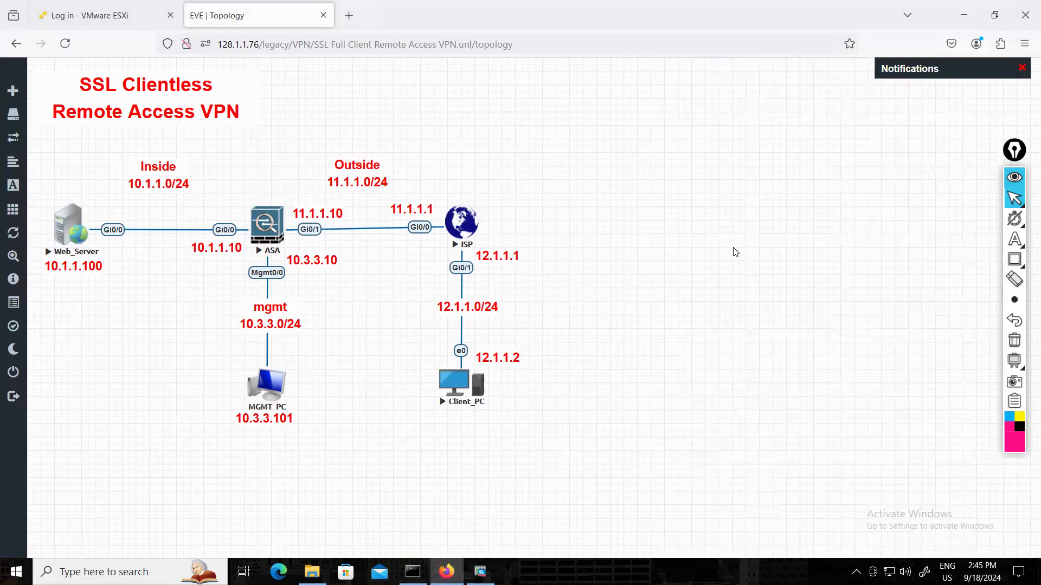
Open a new blank Notepad document and paste the copied device configurations into it.
{"action": "key", "text": "super"}
{"action": "type", "text": "note"}
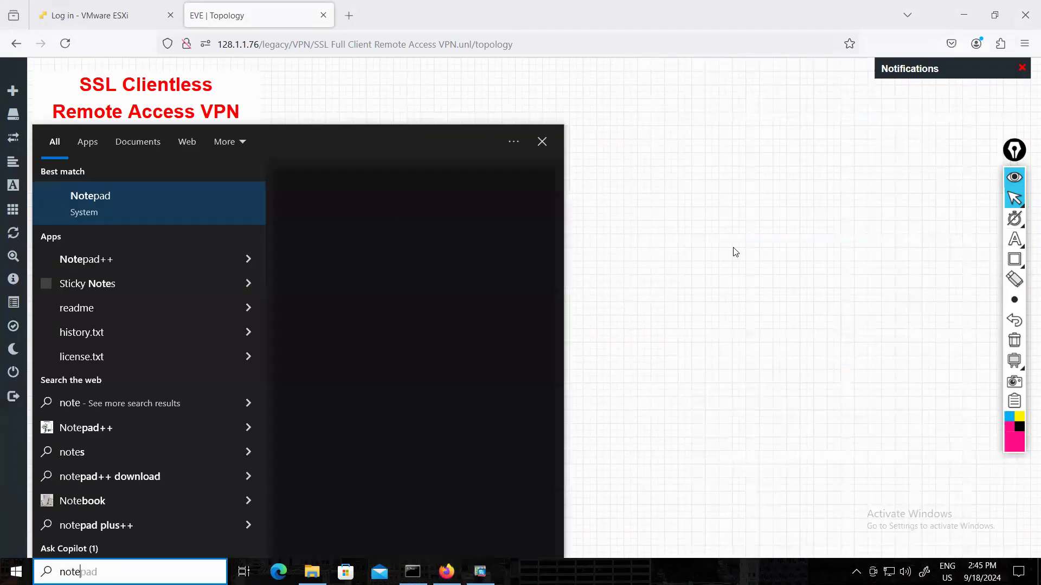
{"action": "key", "text": "Return"}
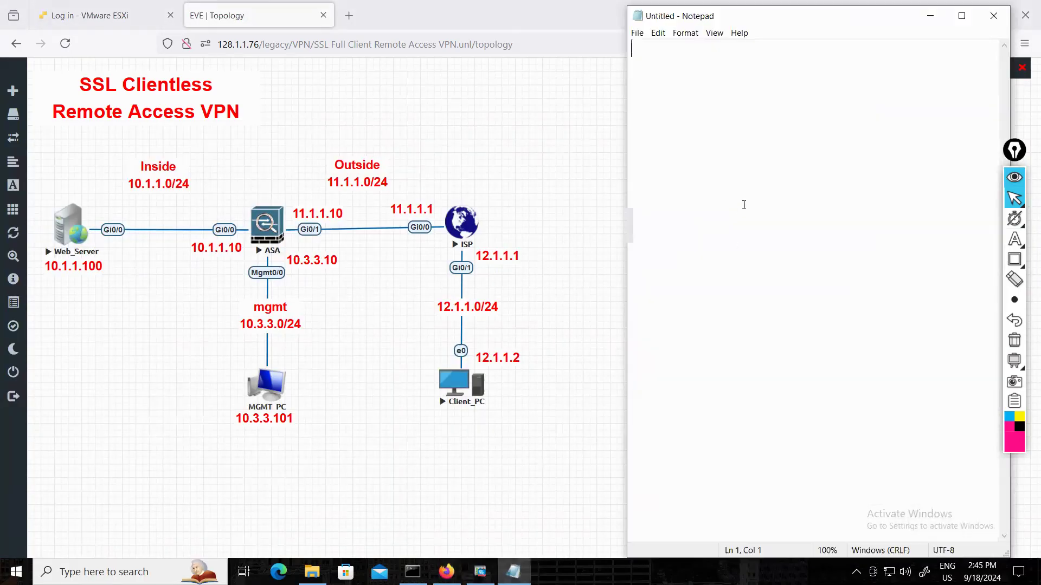
{"action": "key", "text": "ctrl+v"}
{"action": "scroll", "coordinate": [721, 231], "scroll_direction": "up", "scroll_amount": 18}
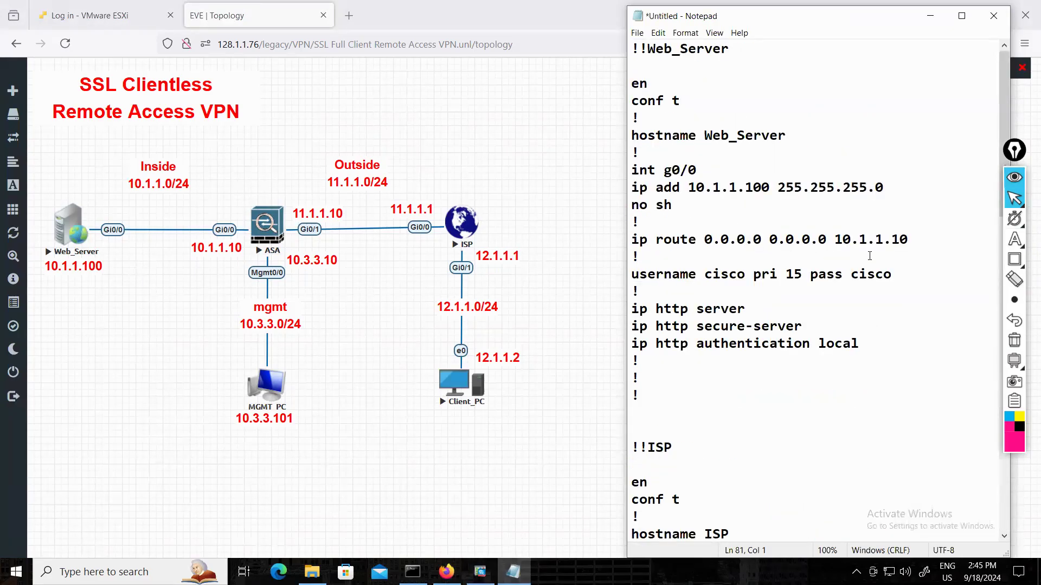
Add "ip domain-name cisco.com" and a "!" separator below the ip route section of the Web_Server configuration.
{"action": "left_click", "coordinate": [650, 260]}
{"action": "key", "text": "Return"}
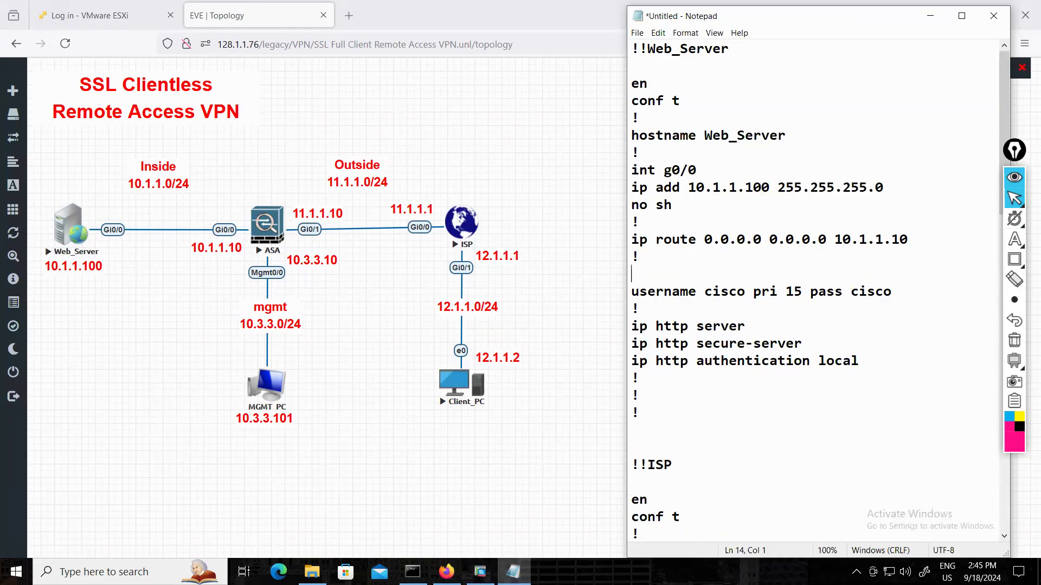
{"action": "type", "text": "ip domain-nam"}
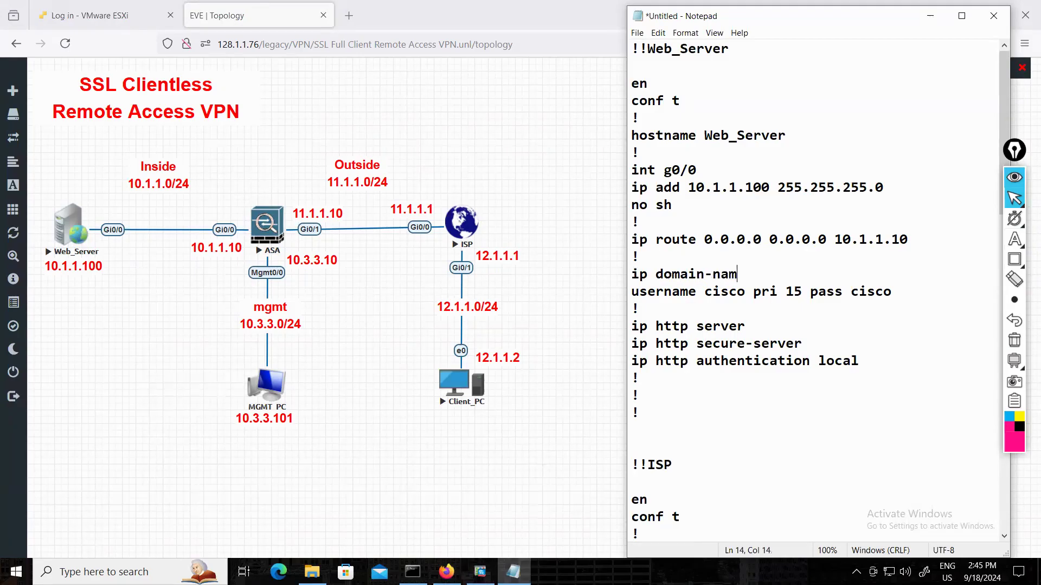
{"action": "type", "text": "e cisco.com"}
{"action": "key", "text": "Return"}
{"action": "type", "text": "!"}
{"action": "key", "text": "Return"}
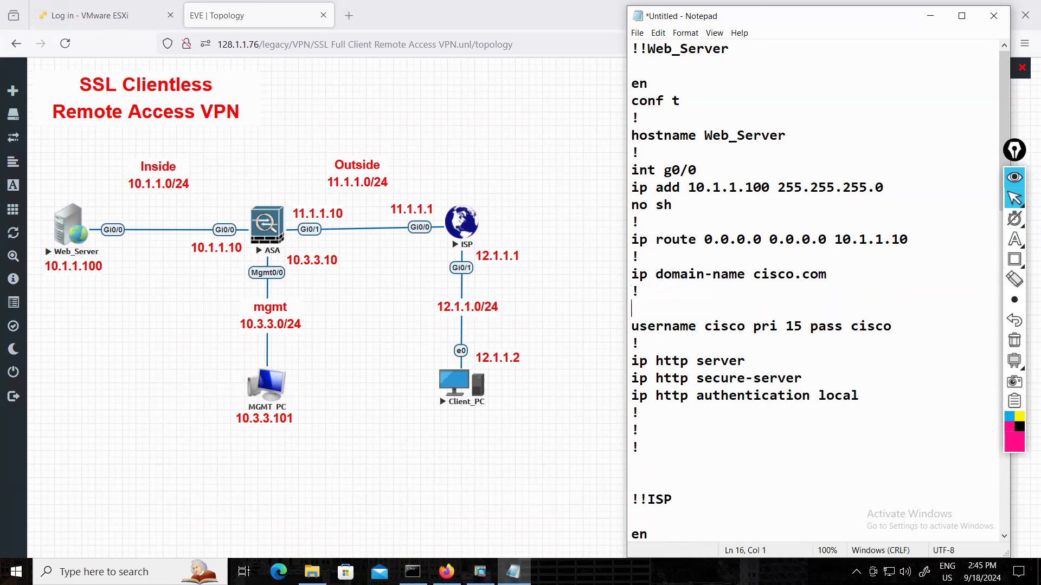
Add "cry key gen rsa mod 1024" and a "!" separator below the domain name in the Web_Server configuration.
{"action": "type", "text": "cry key gen rsa mod 1"}
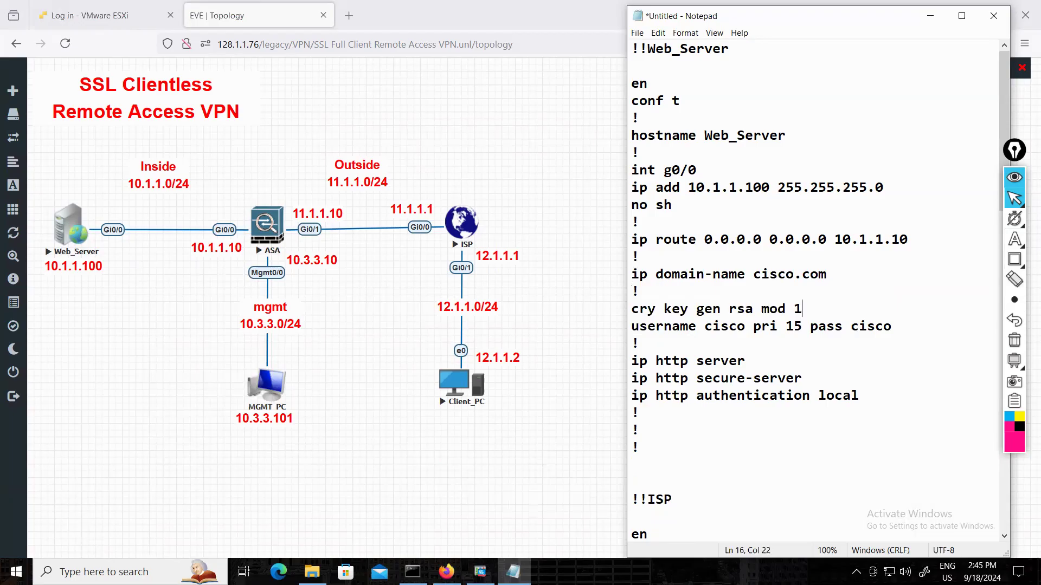
{"action": "type", "text": "024"}
{"action": "key", "text": "Return"}
{"action": "type", "text": "!"}
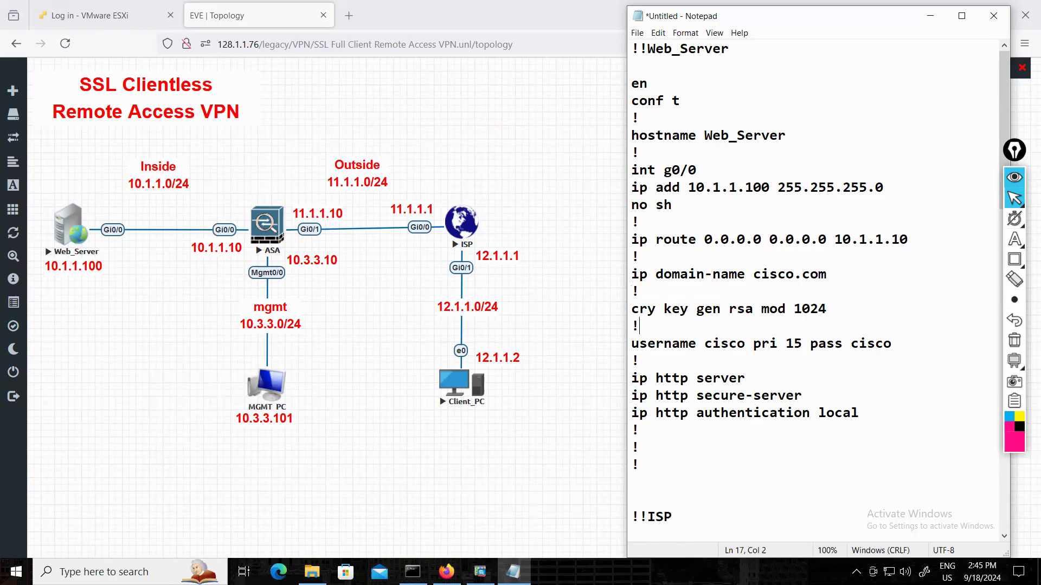
Add the lines "line vty 0 4", "login local", "tr in all" and "!" above the username line of the Web_Server configuration.
{"action": "key", "text": "Return"}
{"action": "type", "text": "line vty "}
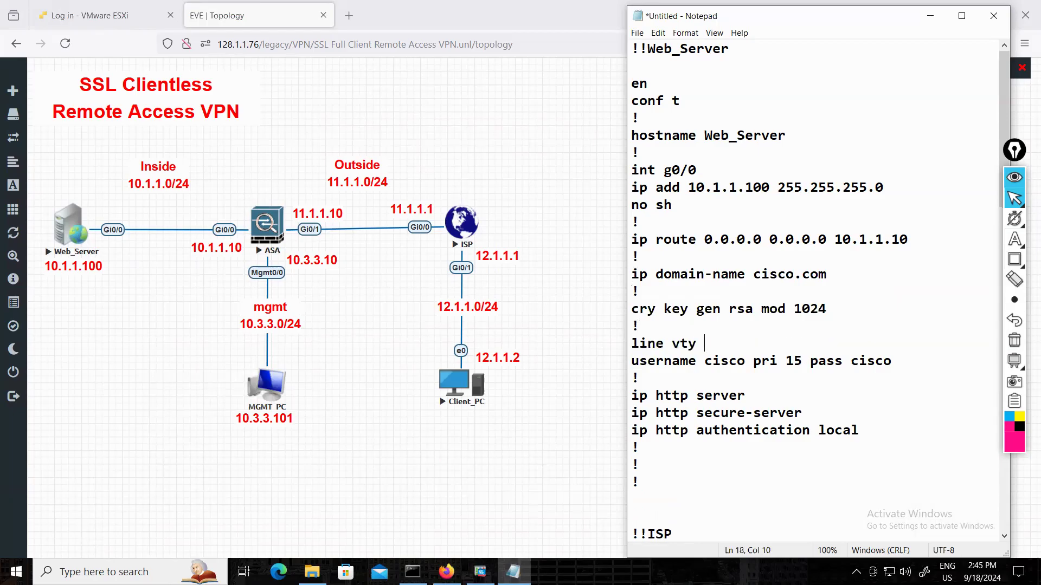
{"action": "type", "text": "0 4"}
{"action": "key", "text": "Return"}
{"action": "type", "text": "login local"}
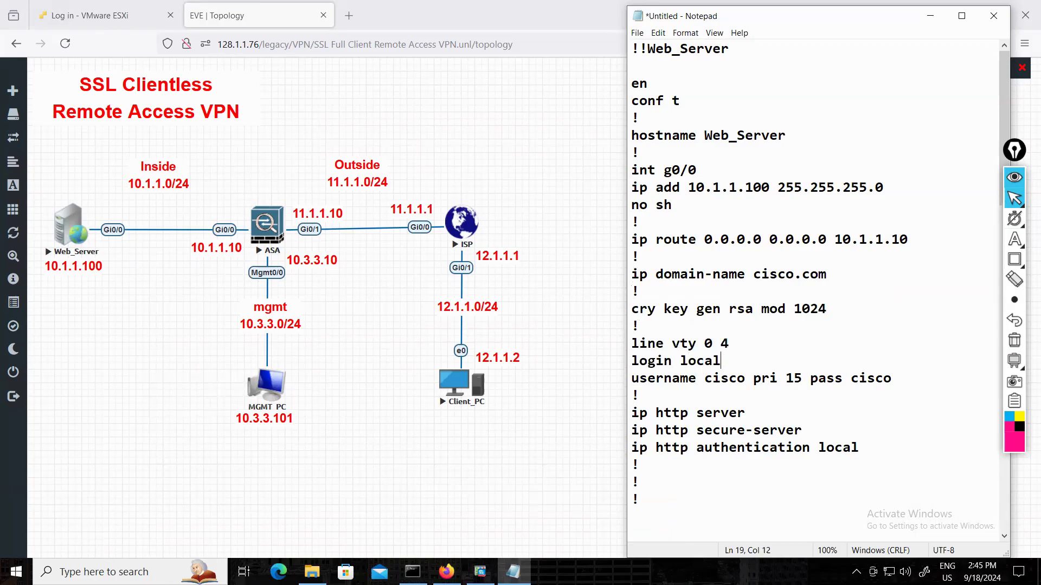
{"action": "key", "text": "Return"}
{"action": "type", "text": "tr in all"}
{"action": "key", "text": "Return"}
{"action": "type", "text": "!"}
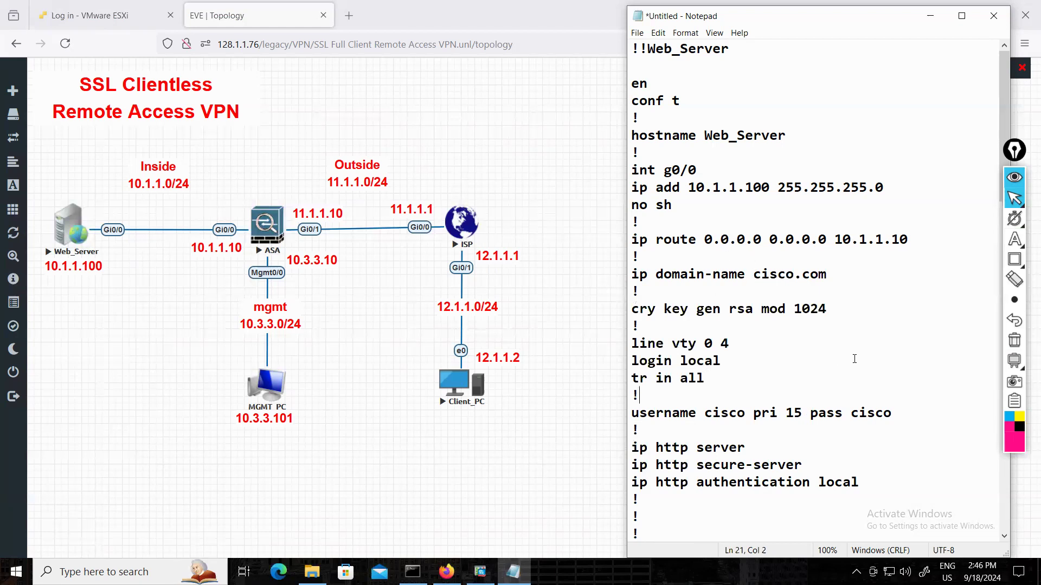
Save the configuration text as "SSL Full Client Remote Access VPN" in the VPN 2PM Notepad folder.
{"action": "left_click", "coordinate": [637, 33]}
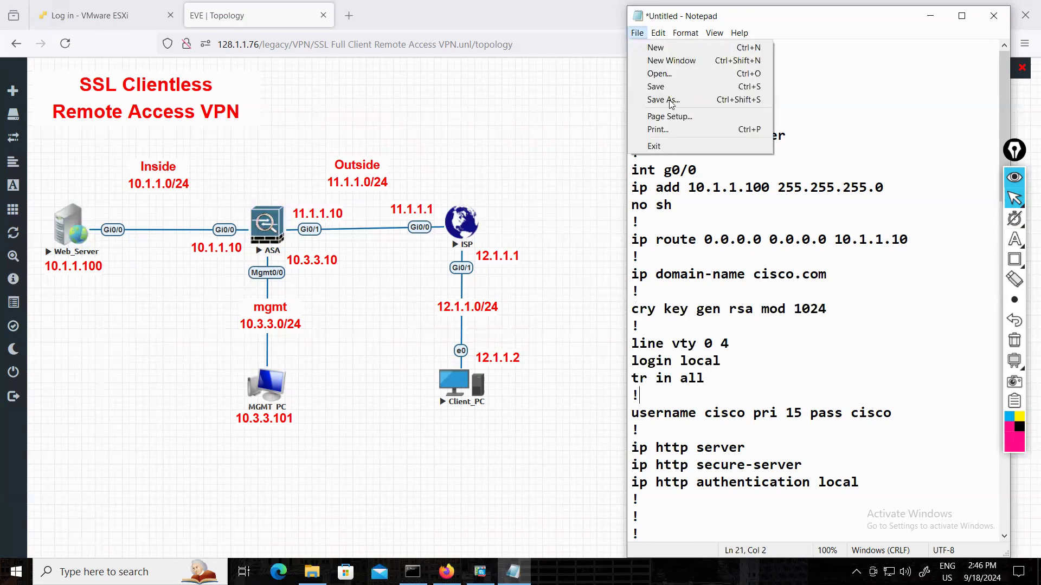
{"action": "left_click", "coordinate": [669, 100]}
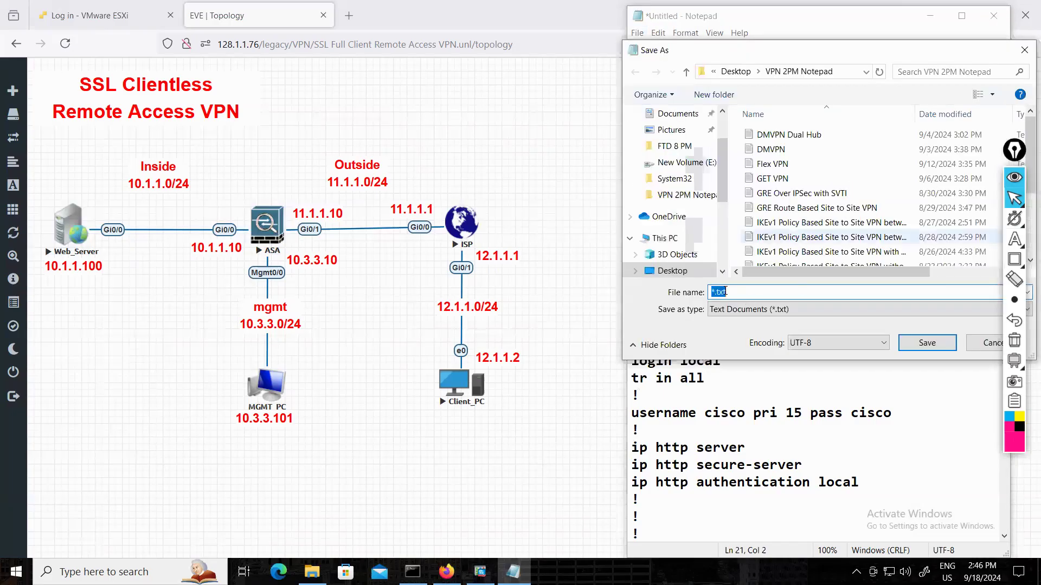
{"action": "type", "text": "SSL "}
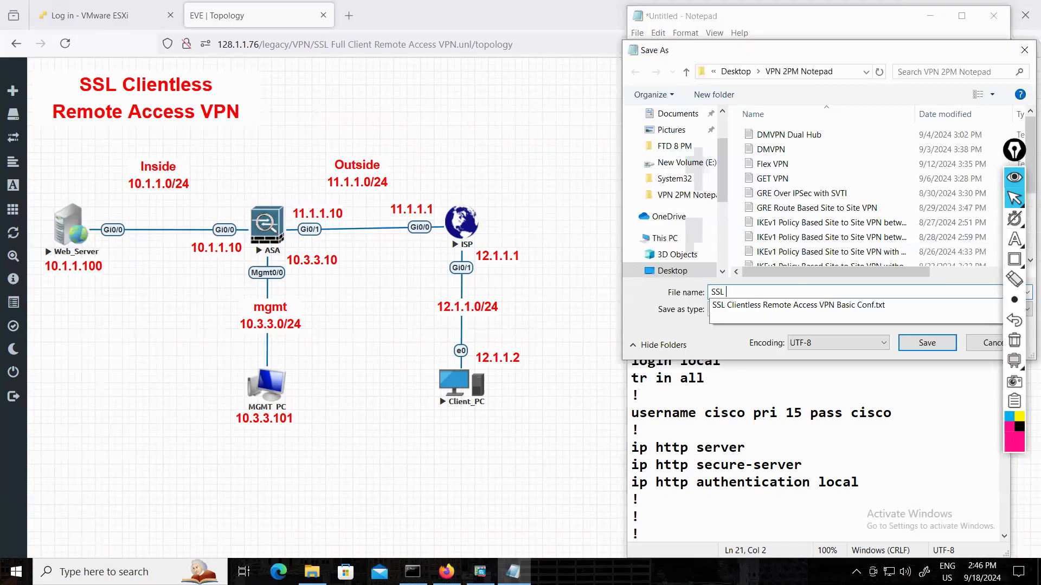
{"action": "type", "text": "Full Cli"}
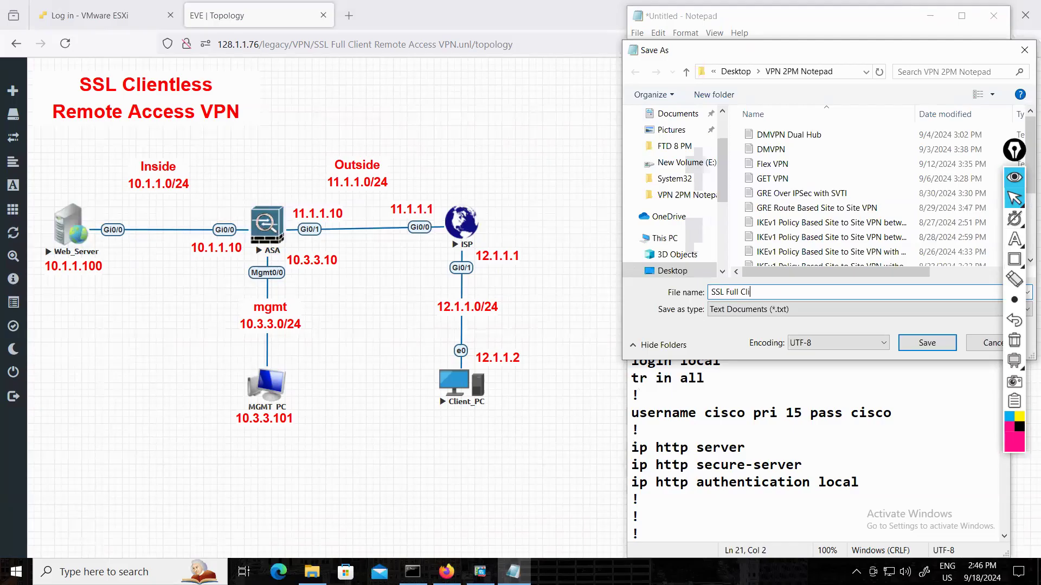
{"action": "type", "text": "nent Remove"}
{"action": "key", "text": "BackSpace"}
{"action": "key", "text": "BackSpace"}
{"action": "type", "text": "te Access VPN"}
{"action": "left_click", "coordinate": [924, 347]}
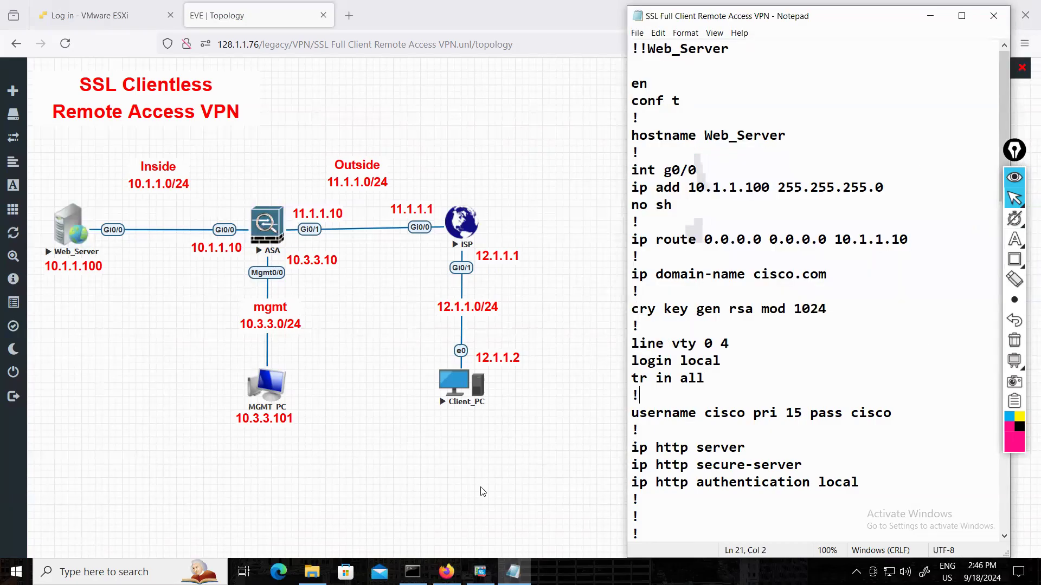
Open console sessions for the Web_Server, ISP and ASA nodes from the EVE-NG topology.
{"action": "left_click", "coordinate": [115, 376]}
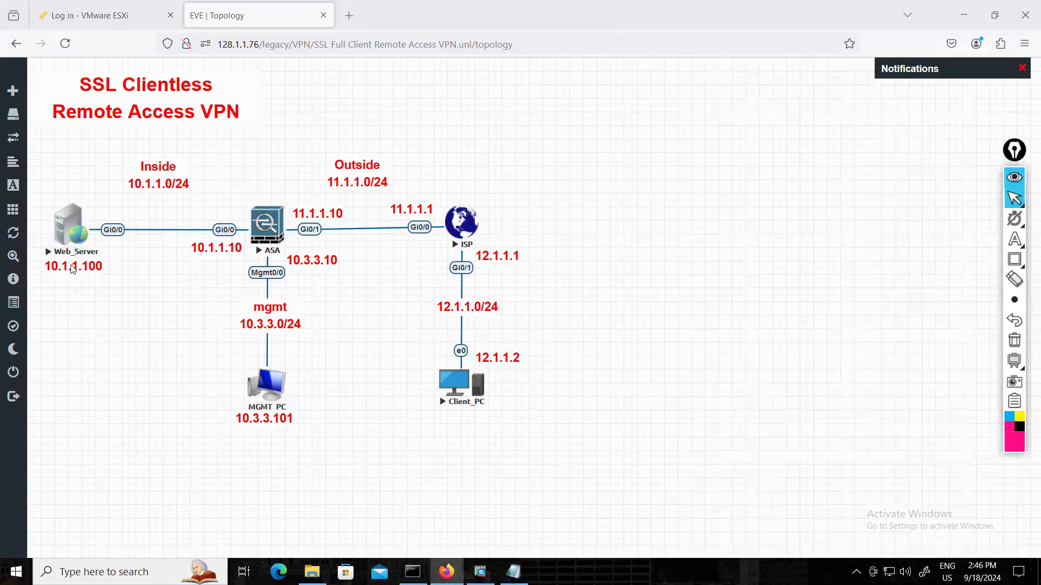
{"action": "left_click", "coordinate": [68, 239]}
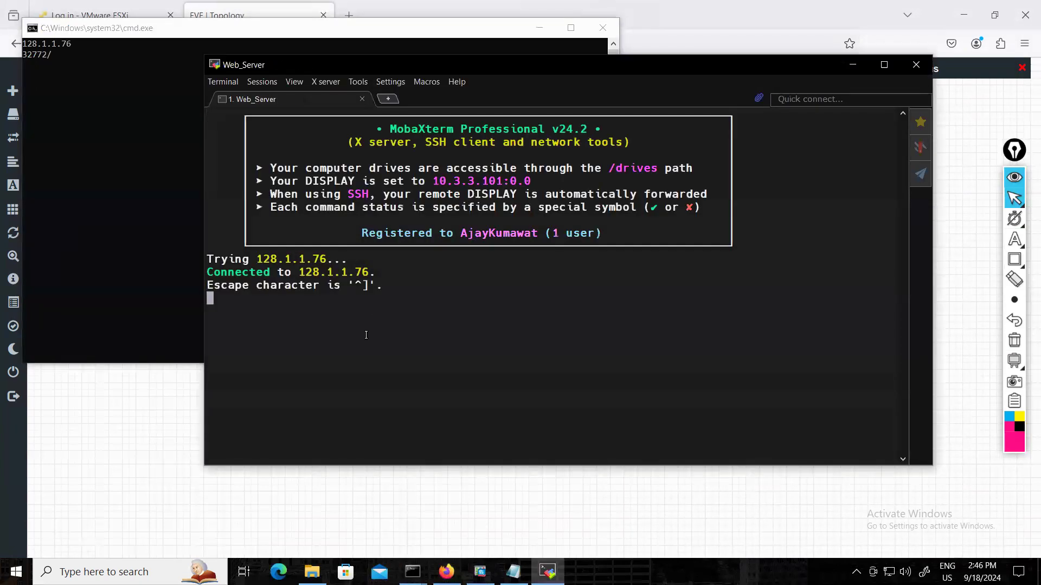
{"action": "left_click", "coordinate": [524, 523]}
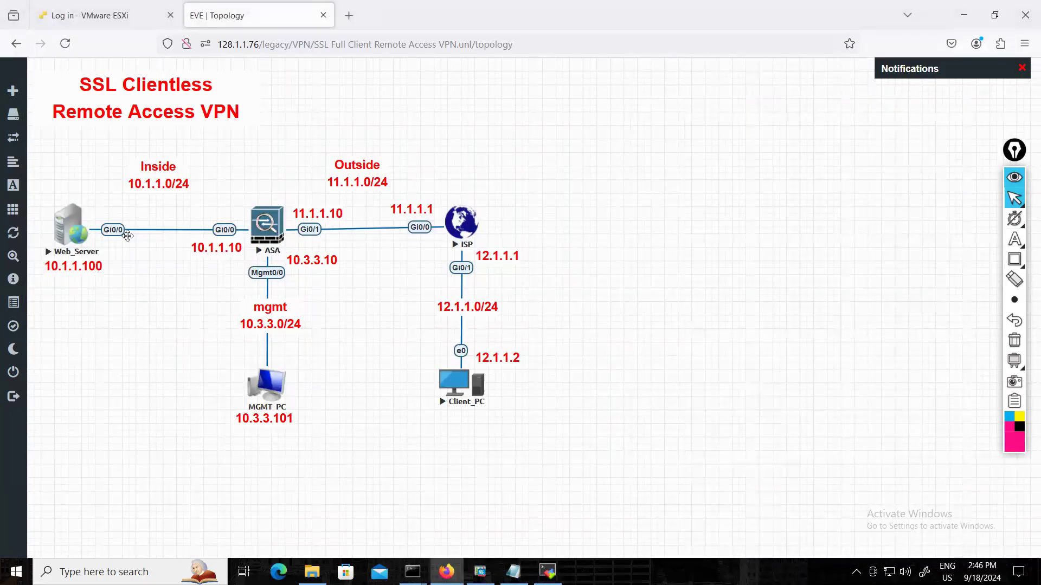
{"action": "left_click", "coordinate": [458, 229]}
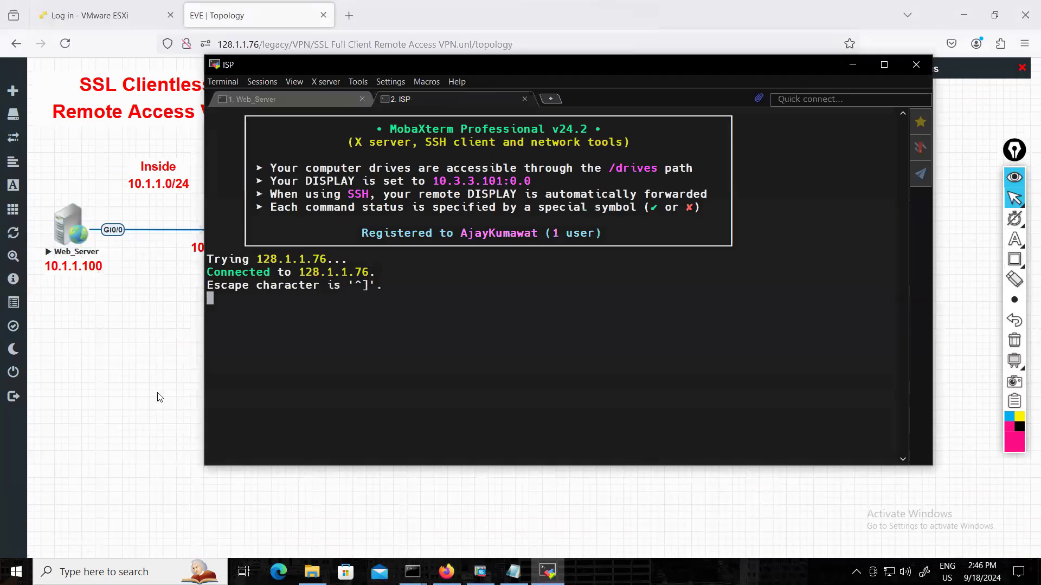
{"action": "left_click", "coordinate": [159, 397]}
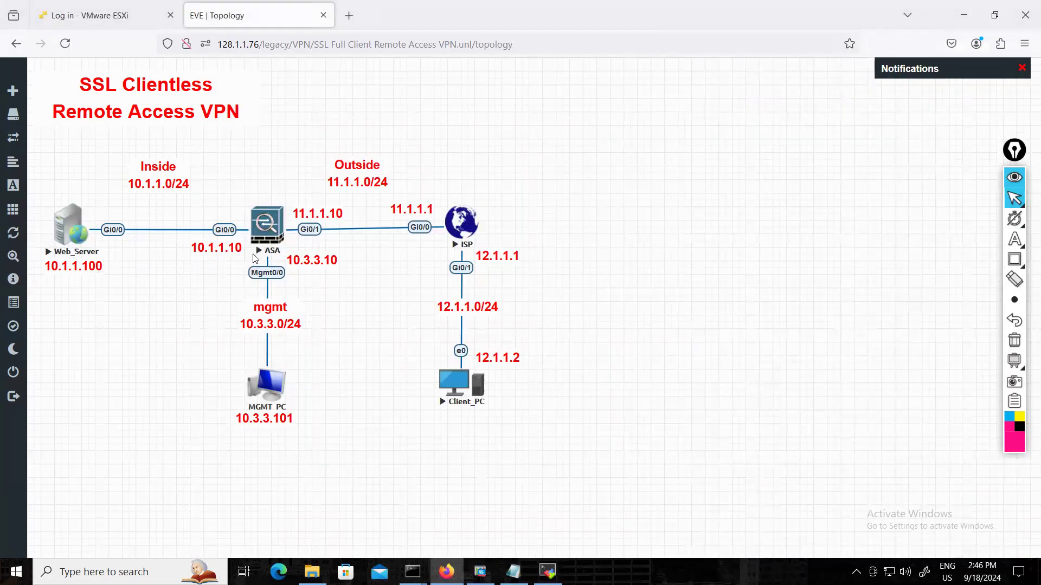
{"action": "left_click", "coordinate": [267, 230]}
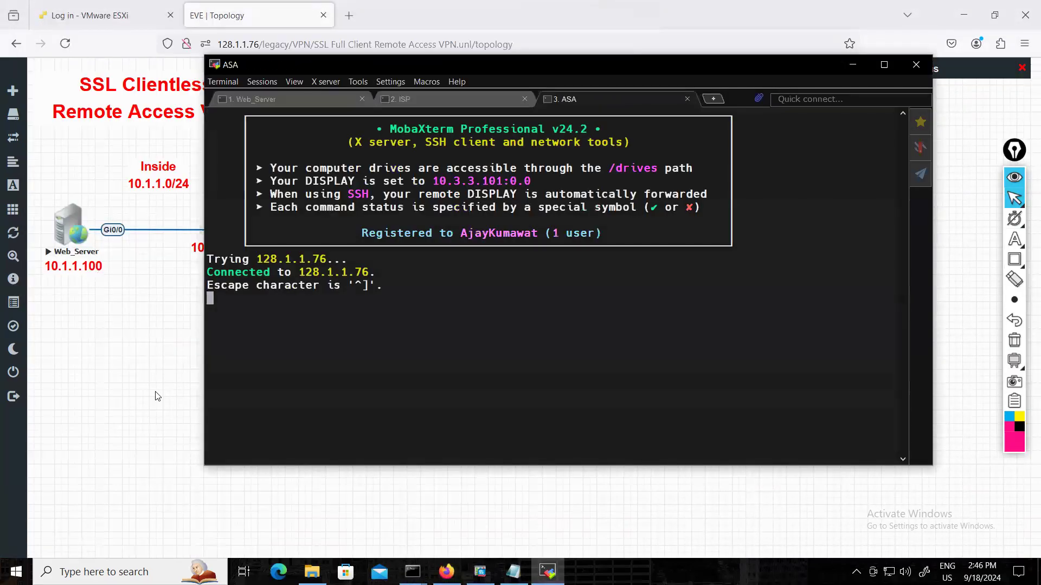
{"action": "left_click", "coordinate": [156, 396]}
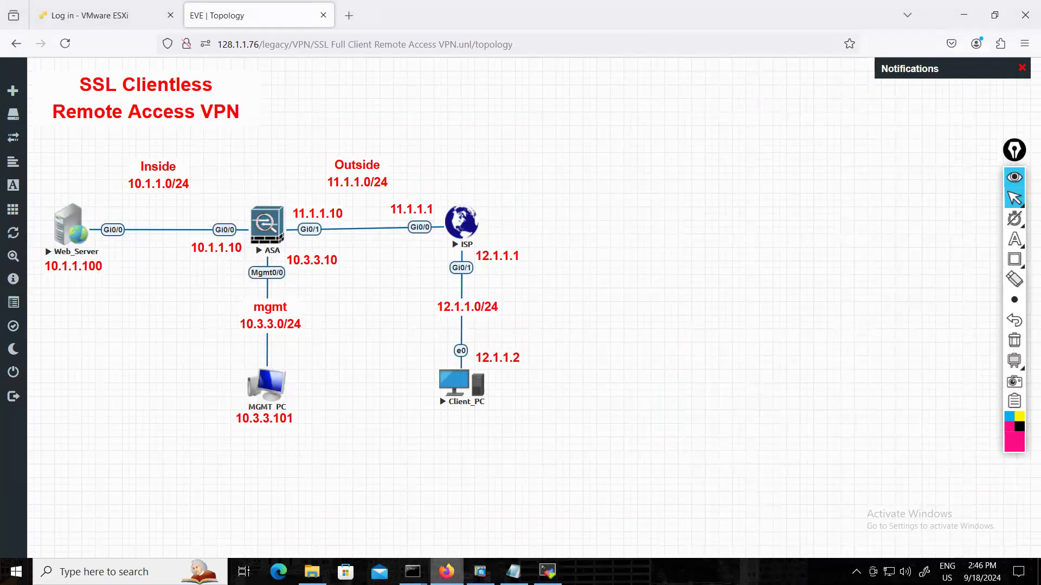
Switch to MobaXterm and enter "no" in the Web_Server, ISP and ASA console sessions.
{"action": "mouse_move", "coordinate": [547, 572]}
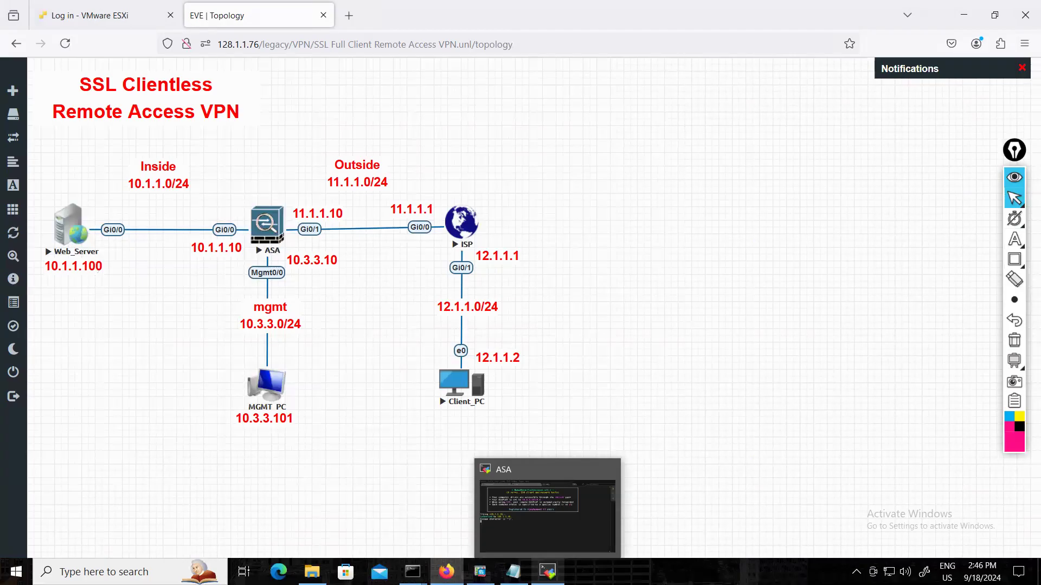
{"action": "left_click", "coordinate": [548, 515]}
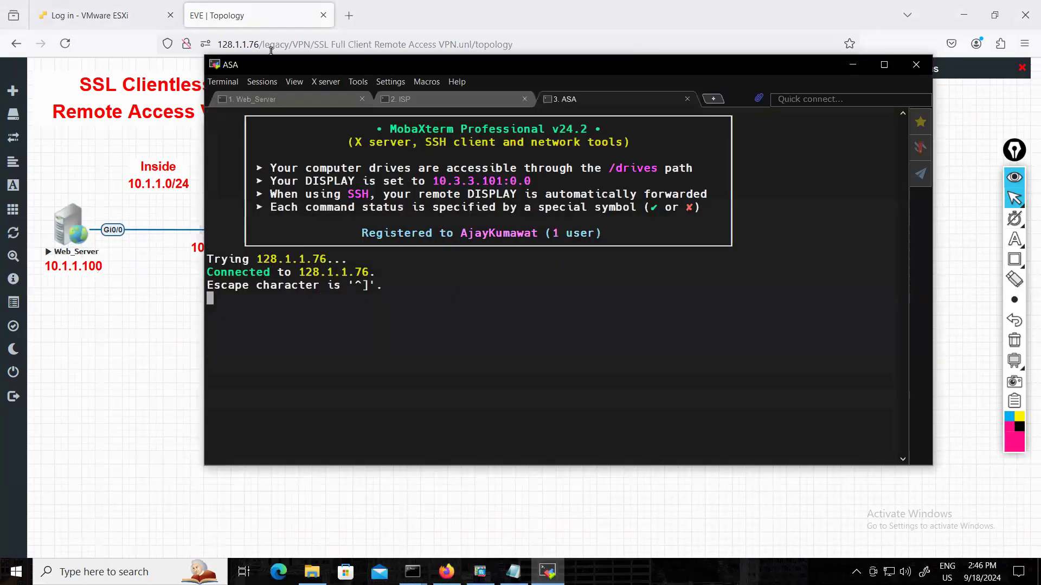
{"action": "left_click", "coordinate": [277, 98]}
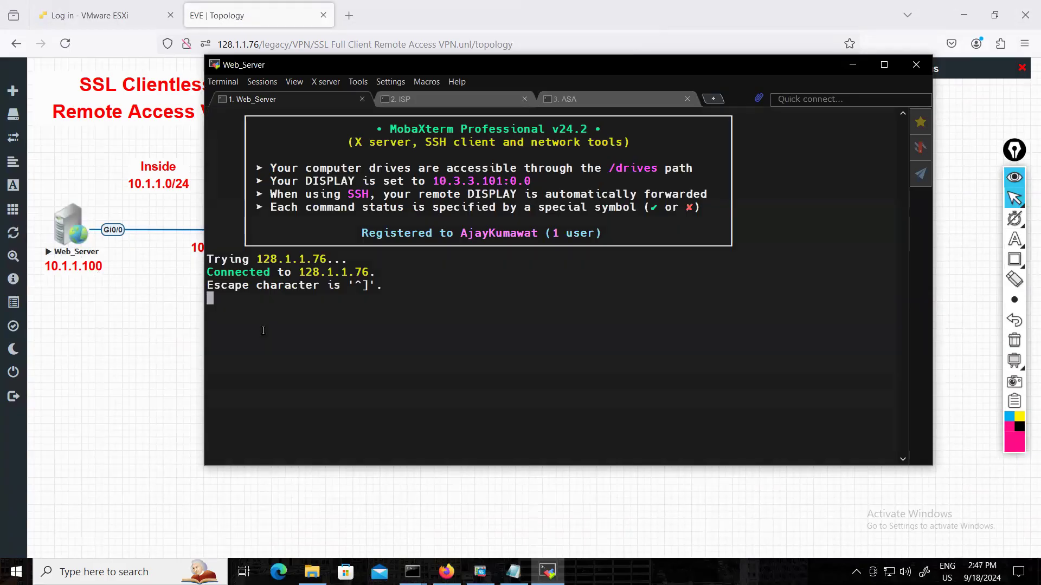
{"action": "type", "text": "no"}
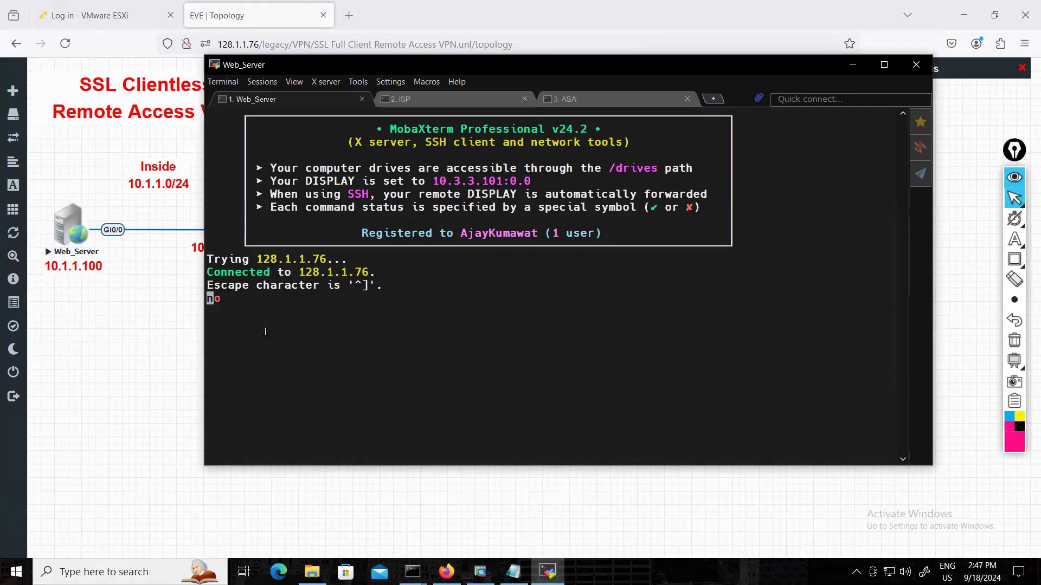
{"action": "left_click", "coordinate": [428, 98]}
{"action": "type", "text": "no"}
{"action": "key", "text": "Return"}
{"action": "left_click", "coordinate": [607, 99]}
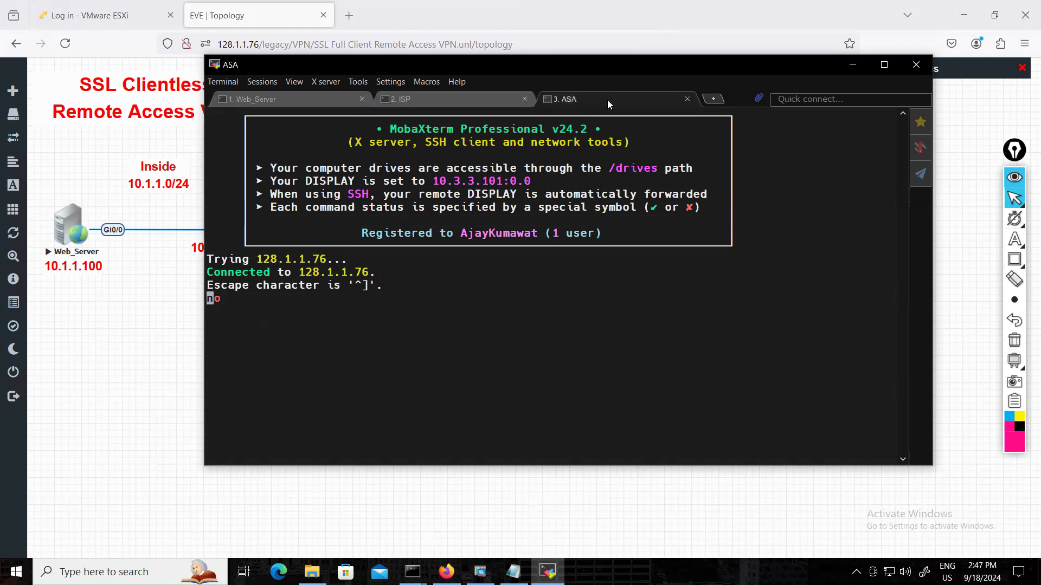
{"action": "key", "text": "Return"}
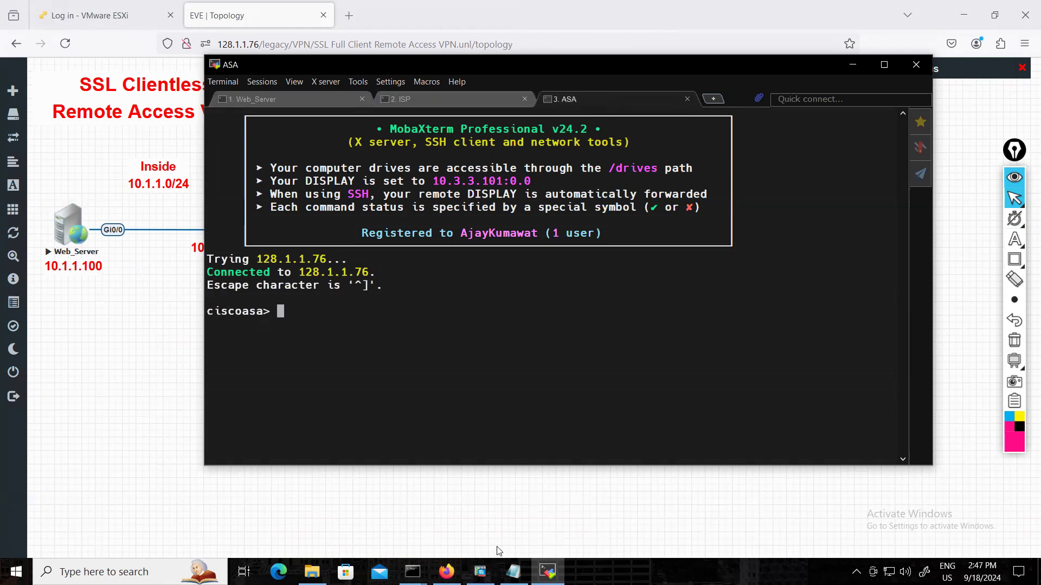
Copy the ASA section of the Notepad configuration and paste it into the ASA console.
{"action": "left_click", "coordinate": [514, 570]}
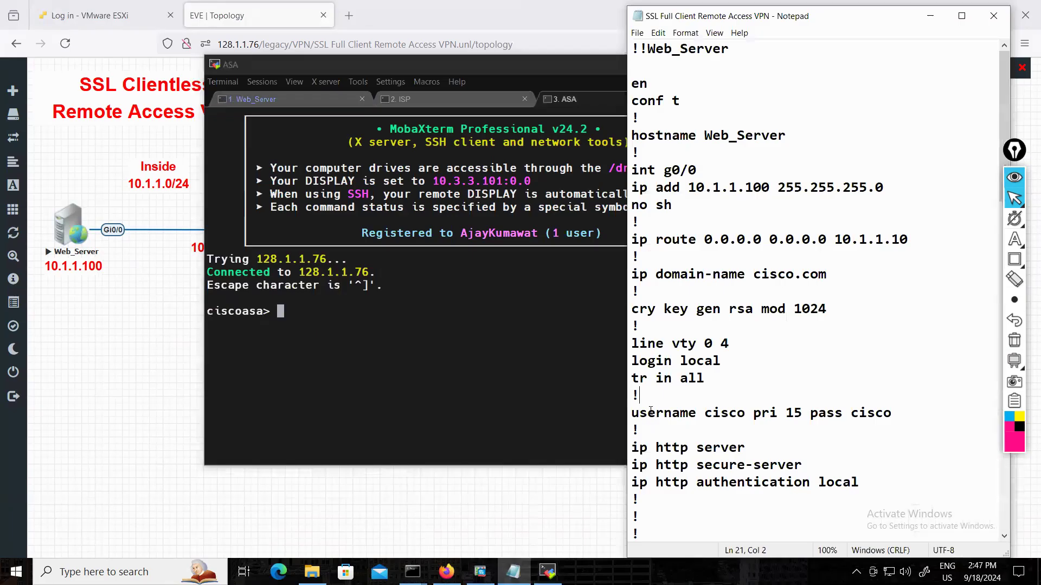
{"action": "scroll", "coordinate": [672, 412], "scroll_direction": "down", "scroll_amount": 7}
{"action": "scroll", "coordinate": [679, 403], "scroll_direction": "down", "scroll_amount": 7}
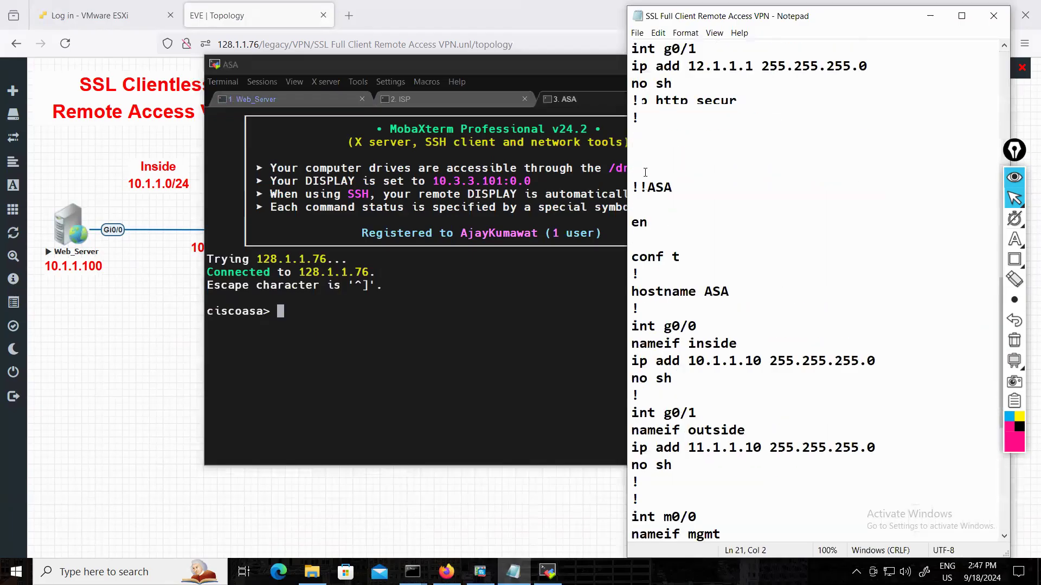
{"action": "left_click_drag", "start_coordinate": [645, 173], "coordinate": [690, 506]}
{"action": "right_click", "coordinate": [678, 336]}
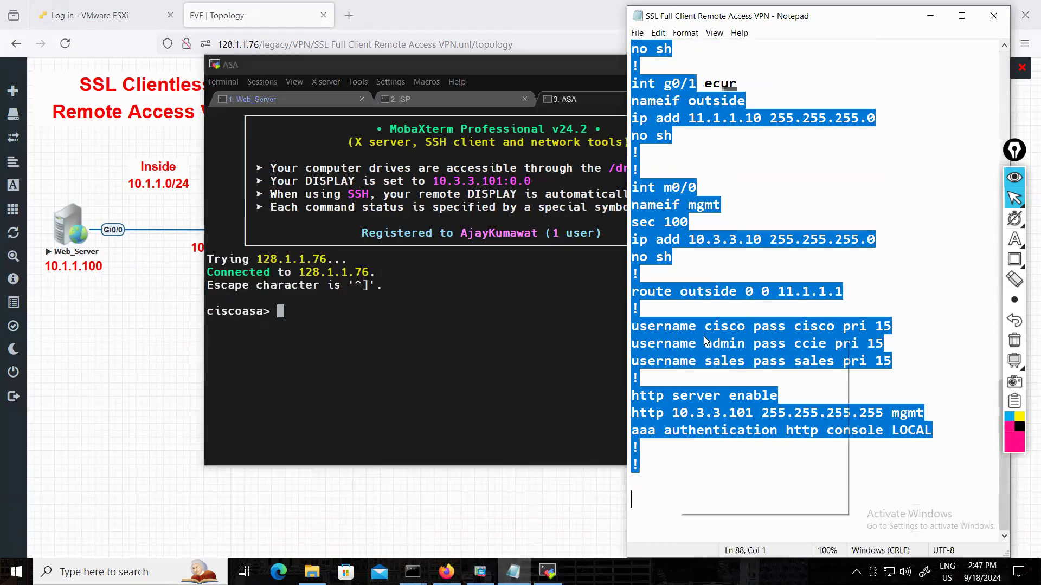
{"action": "left_click", "coordinate": [715, 375]}
{"action": "left_click", "coordinate": [891, 276]}
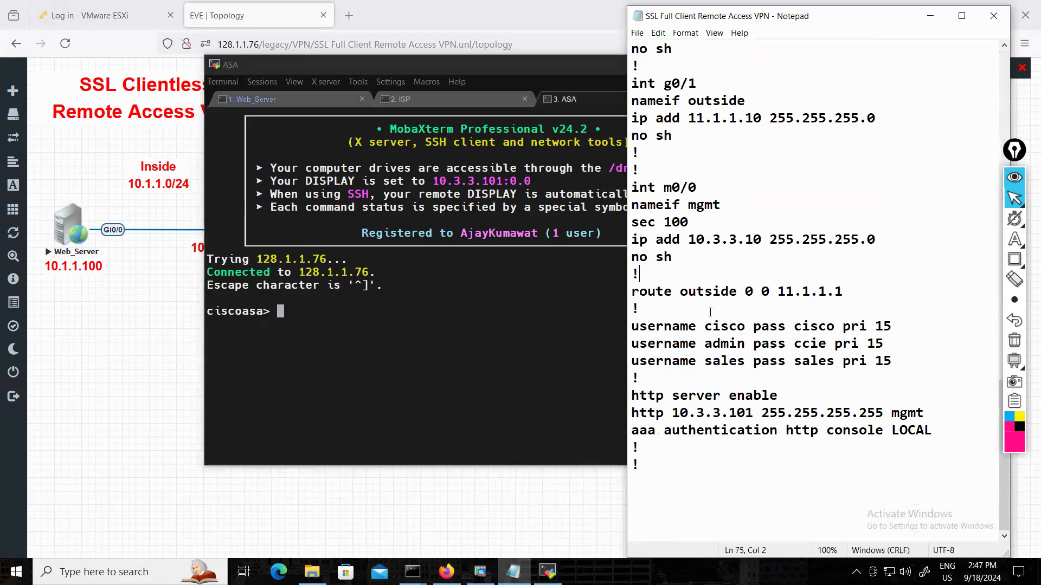
{"action": "left_click", "coordinate": [325, 340]}
{"action": "right_click", "coordinate": [325, 339]}
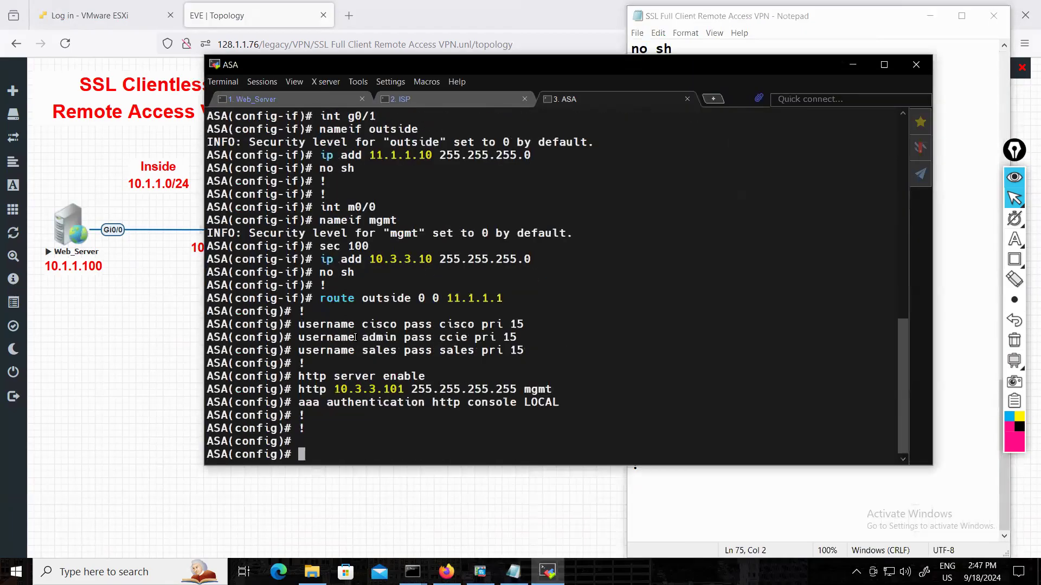
Copy the !!ISP section of the Notepad configuration and paste it into the ISP console at the router prompt.
{"action": "left_click", "coordinate": [746, 497]}
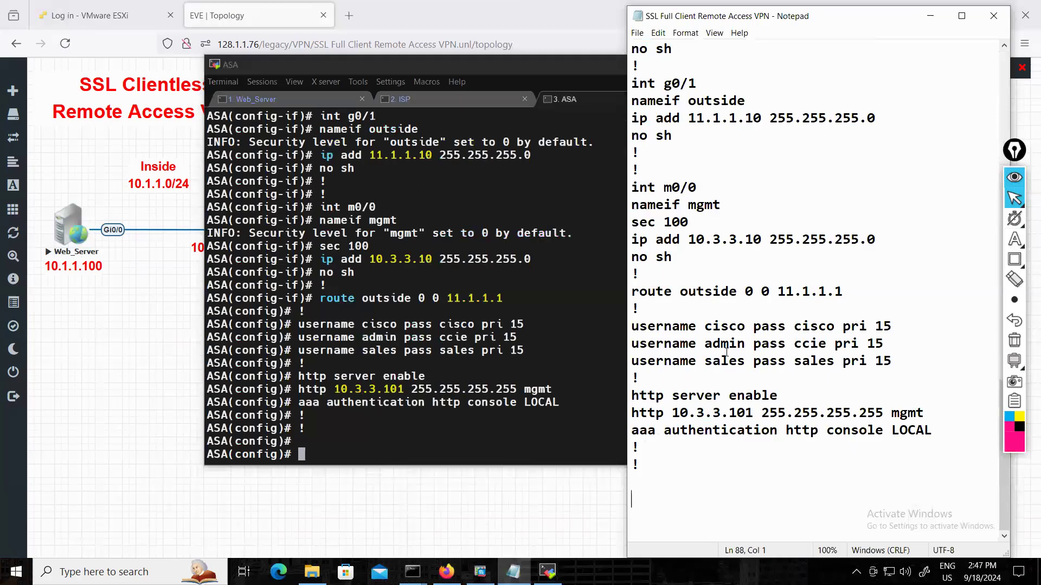
{"action": "scroll", "coordinate": [726, 351], "scroll_direction": "up", "scroll_amount": 13}
{"action": "left_click_drag", "start_coordinate": [632, 204], "coordinate": [665, 503]}
{"action": "right_click", "coordinate": [650, 334]}
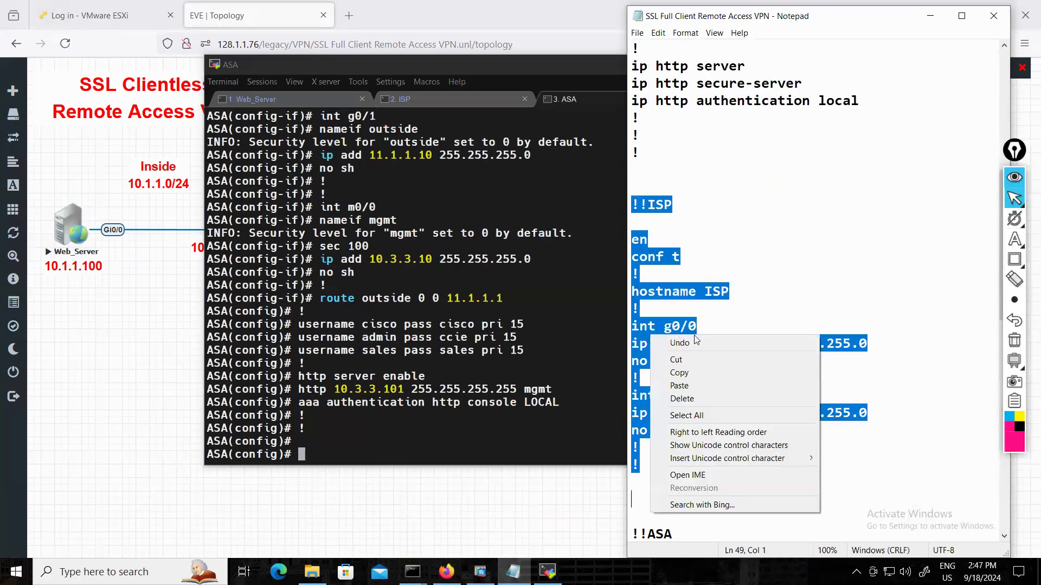
{"action": "left_click", "coordinate": [691, 374]}
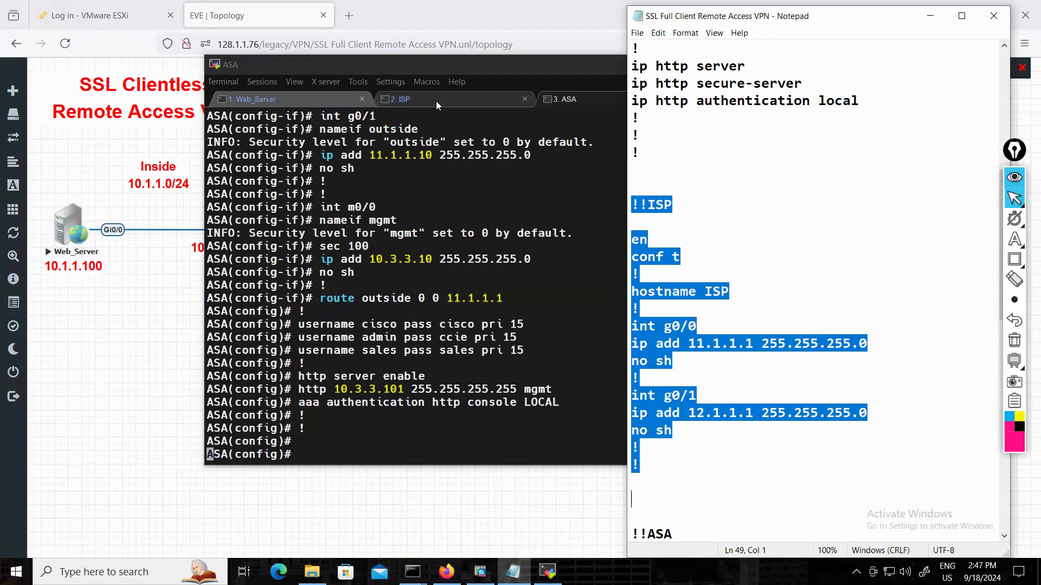
{"action": "left_click", "coordinate": [436, 101]}
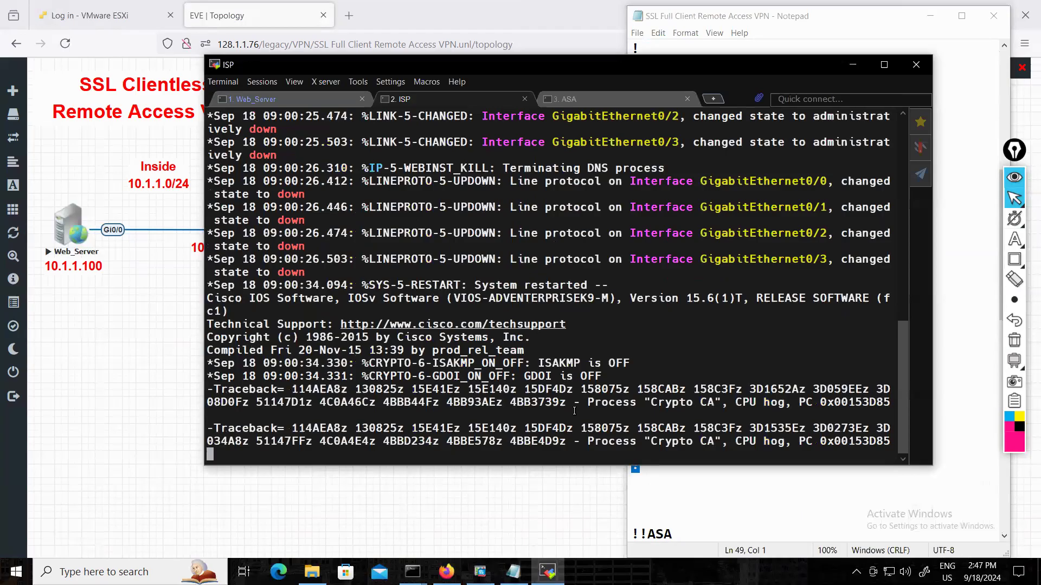
{"action": "key", "text": "Return"}
{"action": "key", "text": "Return"}
{"action": "key", "text": "Return"}
{"action": "right_click", "coordinate": [629, 419]}
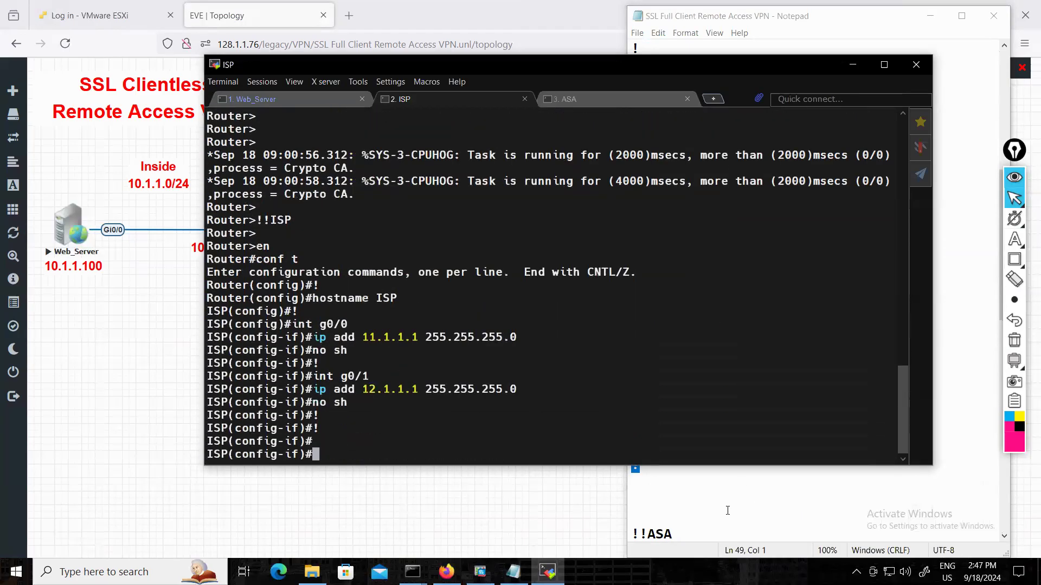
Copy the !!Web_Server section of the Notepad configuration and paste it into the Web_Server console at the router prompt.
{"action": "left_click", "coordinate": [736, 511]}
{"action": "scroll", "coordinate": [724, 406], "scroll_direction": "up", "scroll_amount": 4}
{"action": "scroll", "coordinate": [724, 406], "scroll_direction": "up", "scroll_amount": 3}
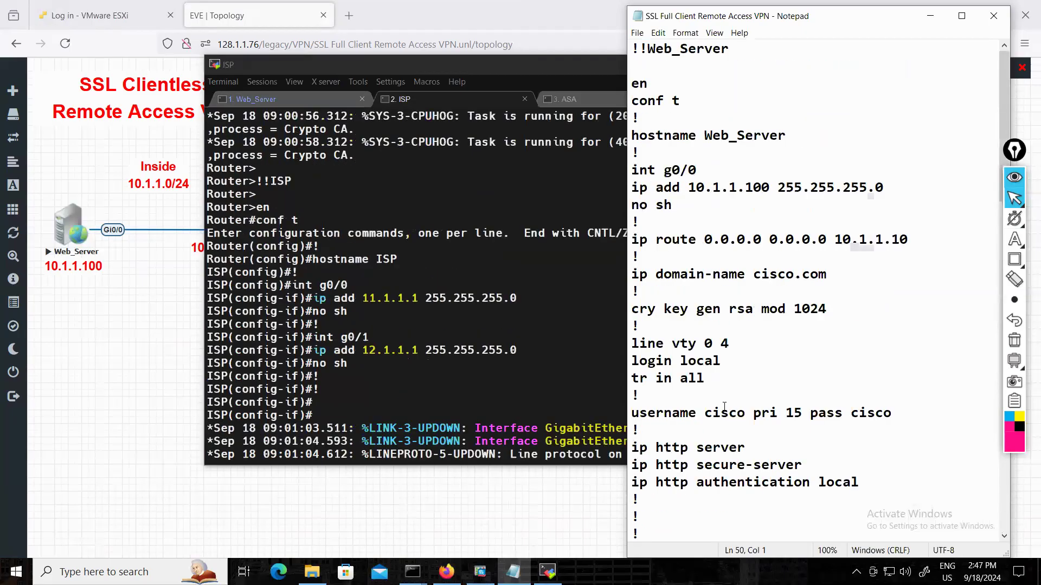
{"action": "left_click_drag", "start_coordinate": [632, 48], "coordinate": [687, 401]}
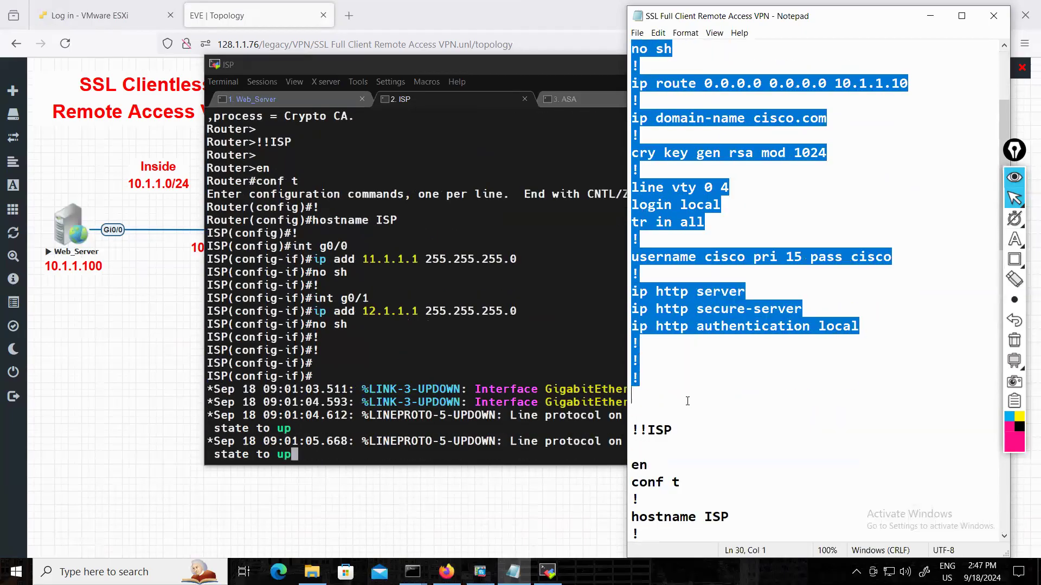
{"action": "right_click", "coordinate": [677, 300]}
{"action": "left_click", "coordinate": [726, 340]}
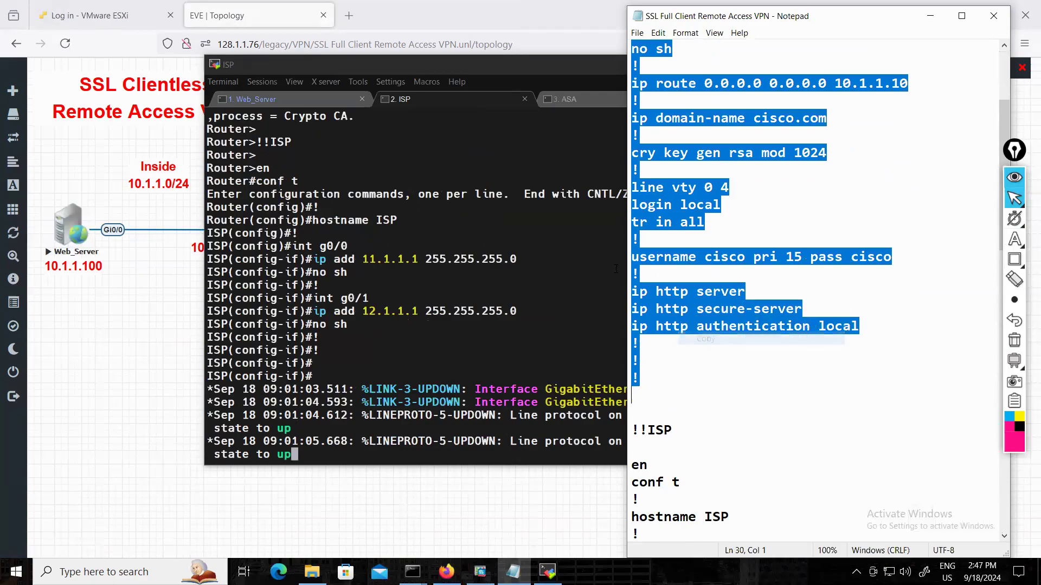
{"action": "left_click", "coordinate": [269, 98]}
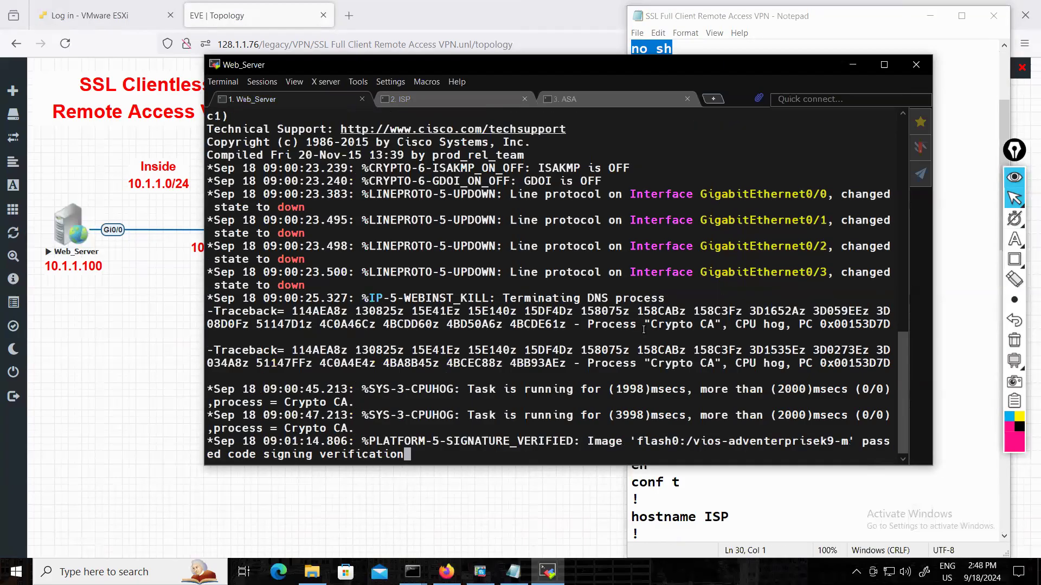
{"action": "key", "text": "Return"}
{"action": "key", "text": "Return"}
{"action": "right_click", "coordinate": [643, 330]}
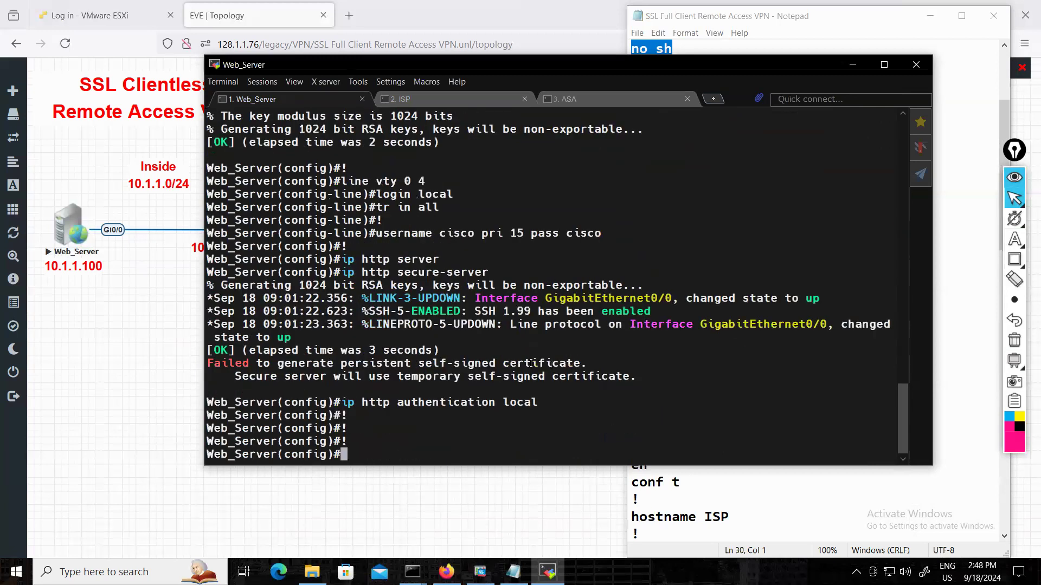
Open the Client_PC desktop from the topology and log in to Windows 7 with the account password.
{"action": "left_click", "coordinate": [491, 501]}
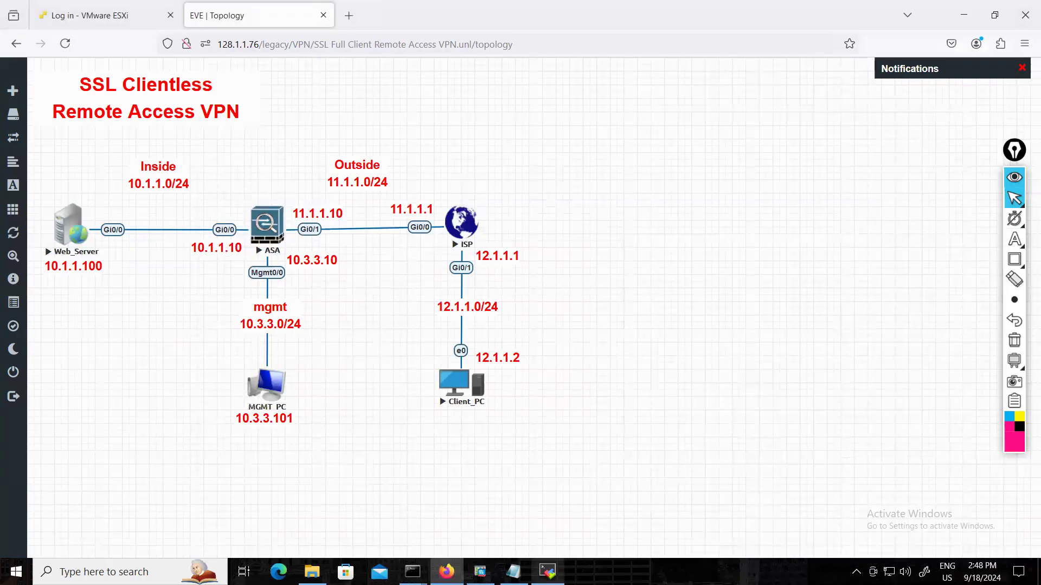
{"action": "left_click", "coordinate": [469, 383]}
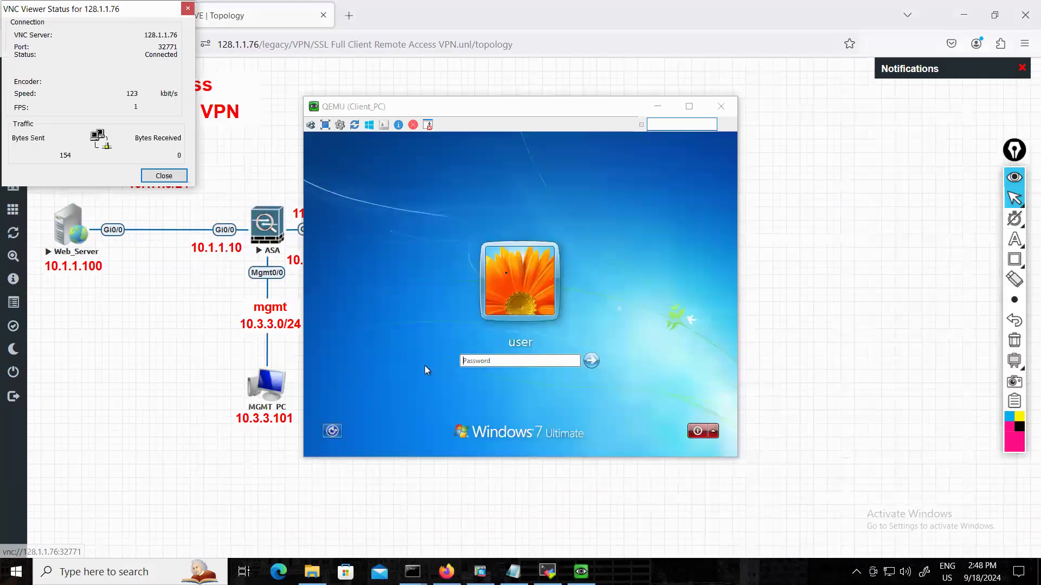
{"action": "left_click", "coordinate": [187, 9]}
{"action": "left_click_drag", "start_coordinate": [454, 113], "coordinate": [741, 114]}
{"action": "left_click", "coordinate": [750, 363]}
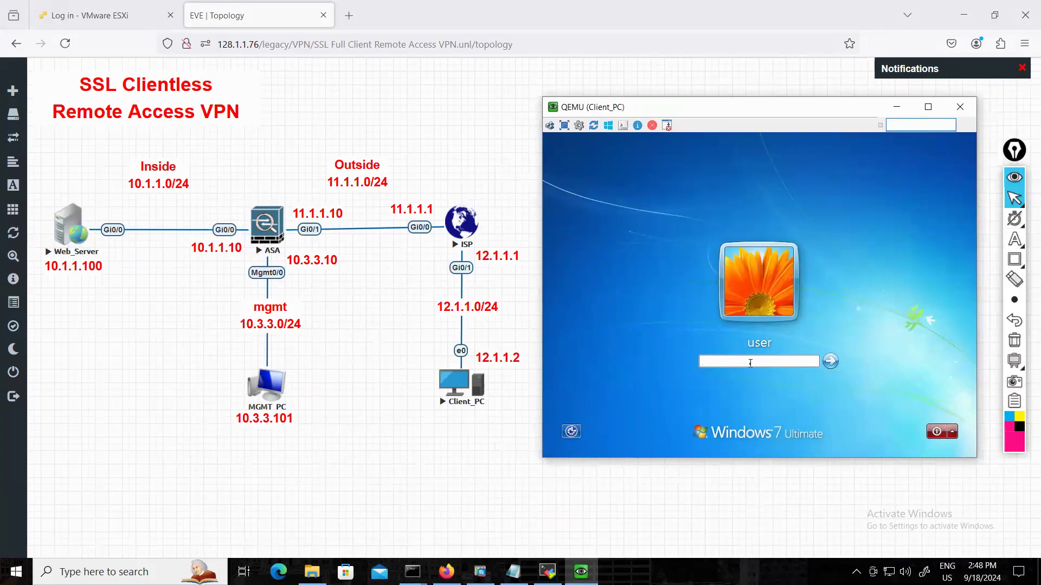
{"action": "type", "text": "••••"}
{"action": "key", "text": "Return"}
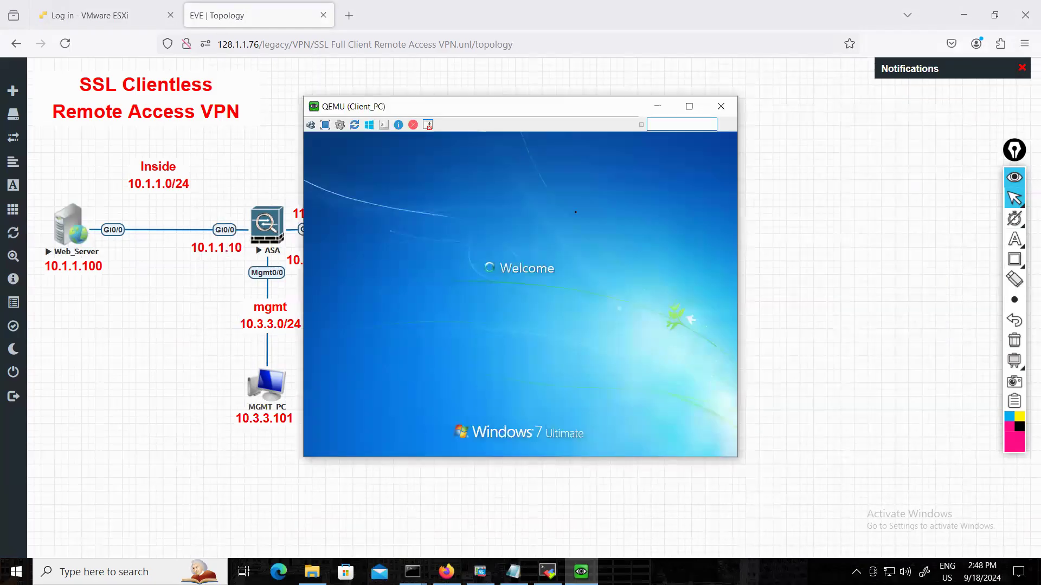
Postpone the pending restart on Client_PC and open its Network Connections by running ncpa.cpl in Command Prompt.
{"action": "left_click_drag", "start_coordinate": [535, 115], "coordinate": [768, 122]}
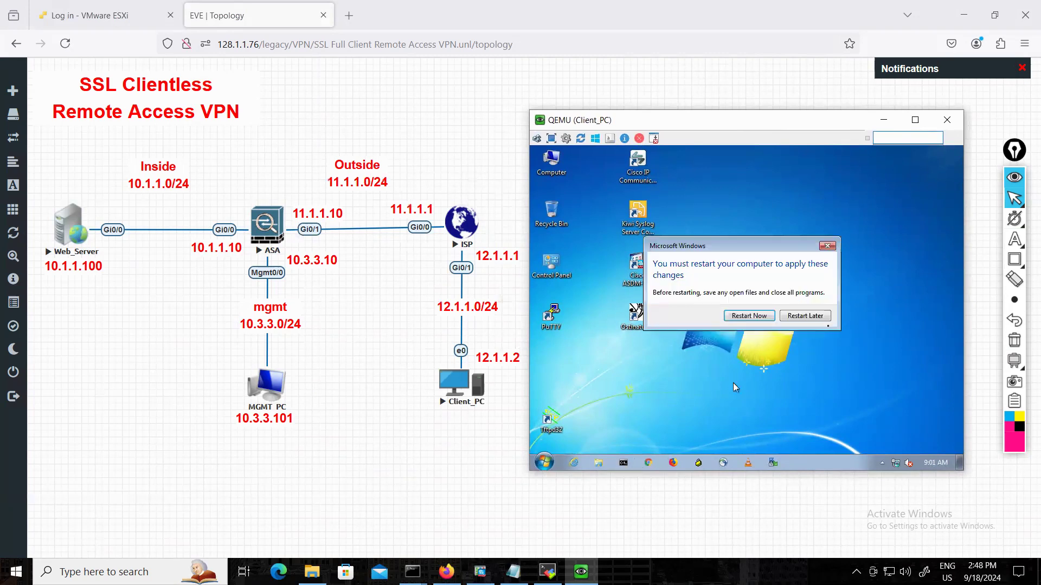
{"action": "left_click", "coordinate": [824, 321]}
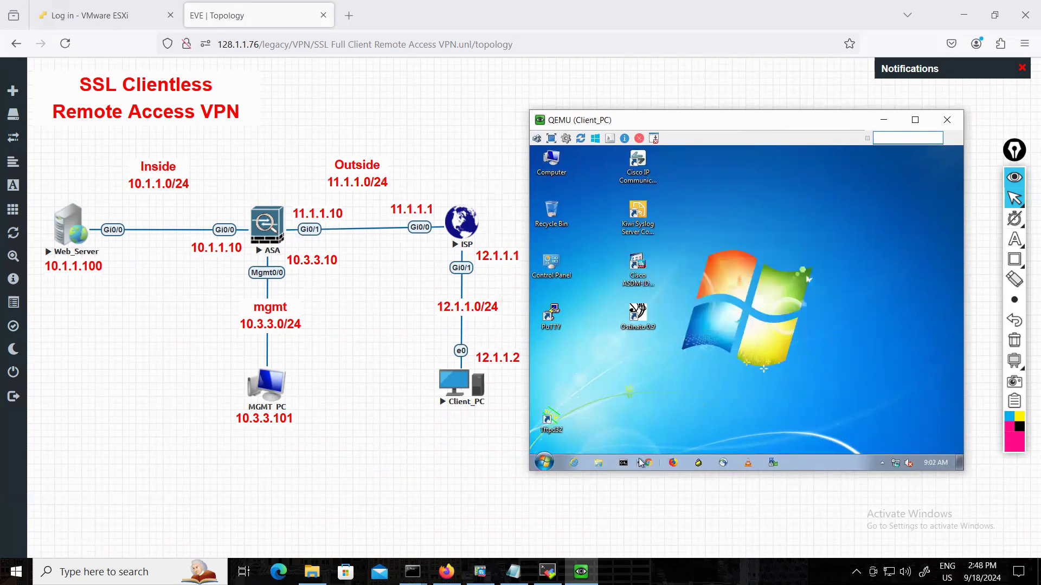
{"action": "left_click", "coordinate": [629, 463]}
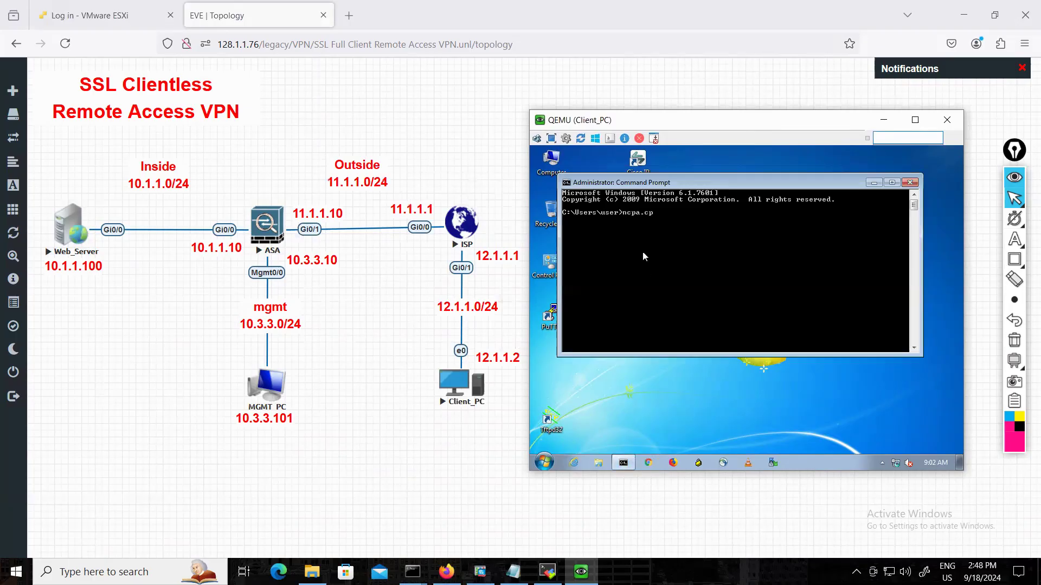
{"action": "key", "text": "Return"}
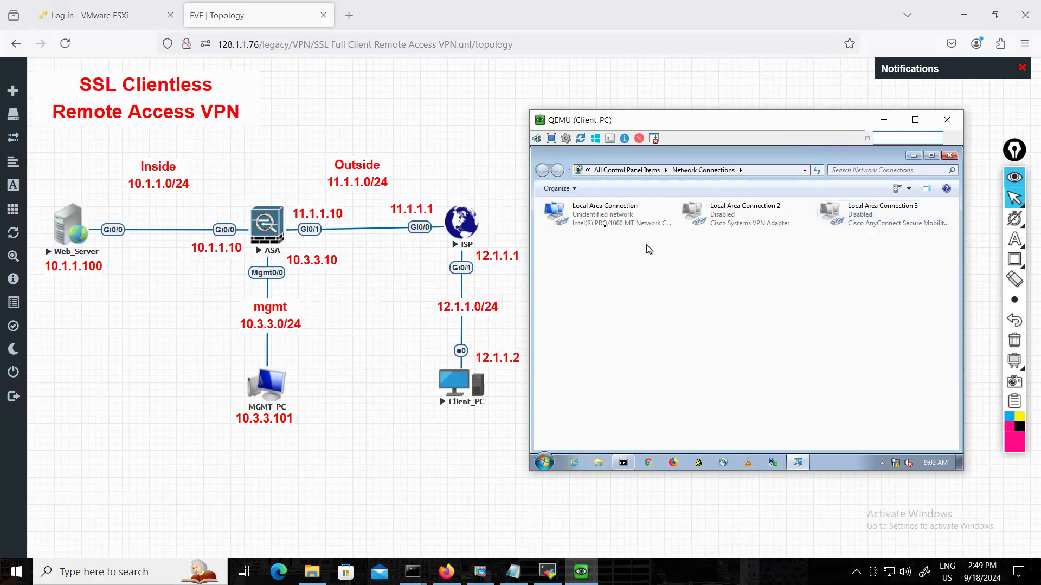
Give Client_PC's Local Area Connection the static IPv4 address 12.1.1.2 with subnet mask 255.255.255.0, and dismiss the network location choice.
{"action": "left_click", "coordinate": [605, 222]}
{"action": "double_click", "coordinate": [607, 223]}
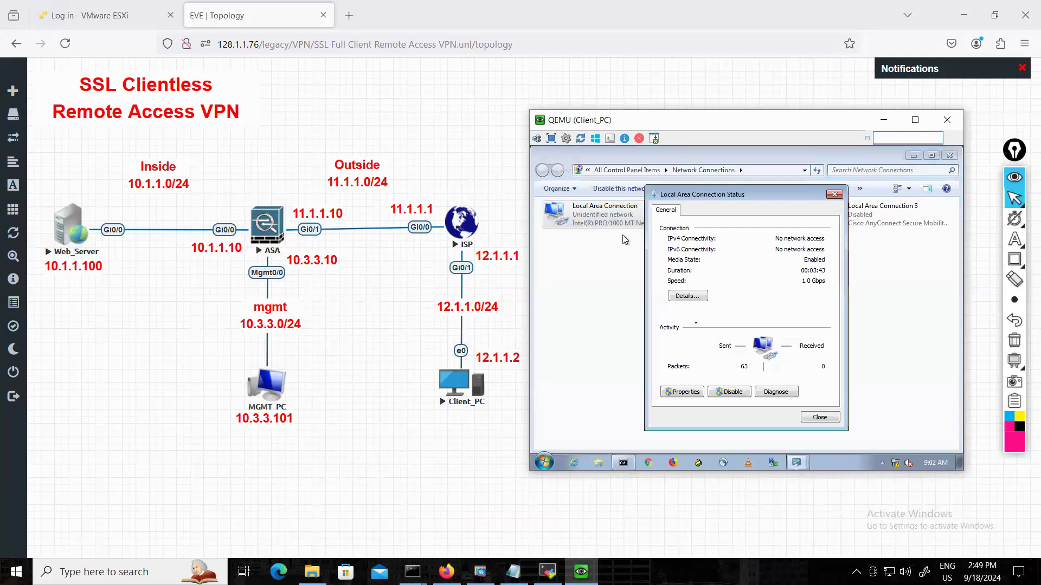
{"action": "left_click", "coordinate": [684, 392]}
{"action": "double_click", "coordinate": [754, 329]}
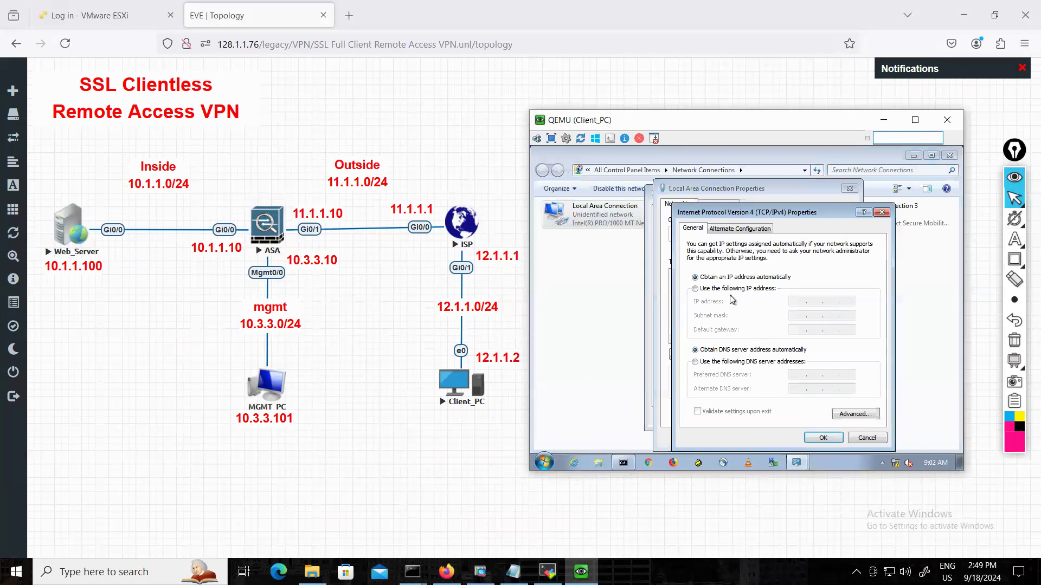
{"action": "left_click", "coordinate": [731, 296]}
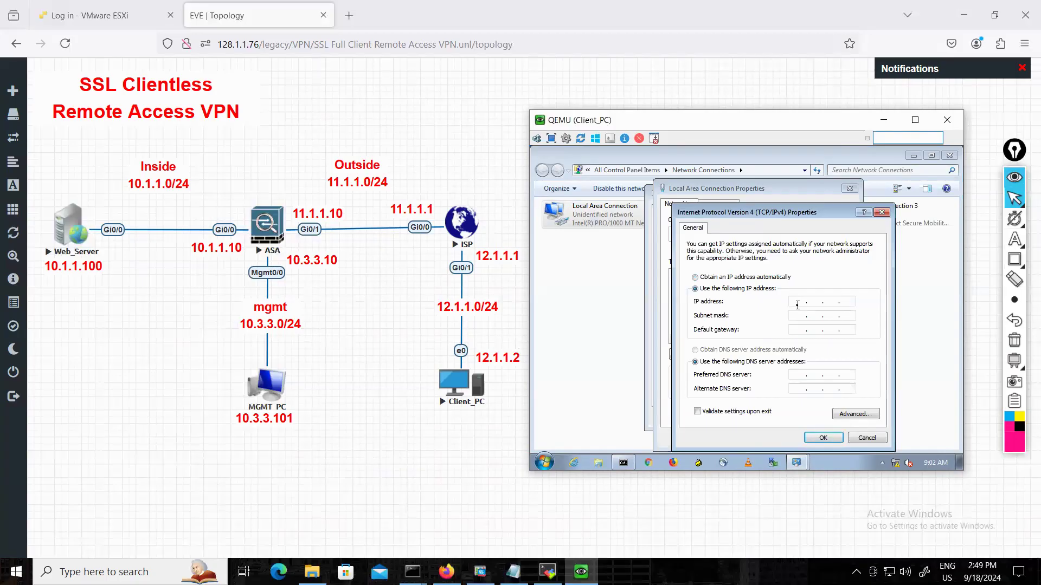
{"action": "type", "text": "12.1.1.2"}
{"action": "key", "text": "Tab"}
{"action": "type", "text": "255.255.255"}
{"action": "left_click", "coordinate": [823, 437]}
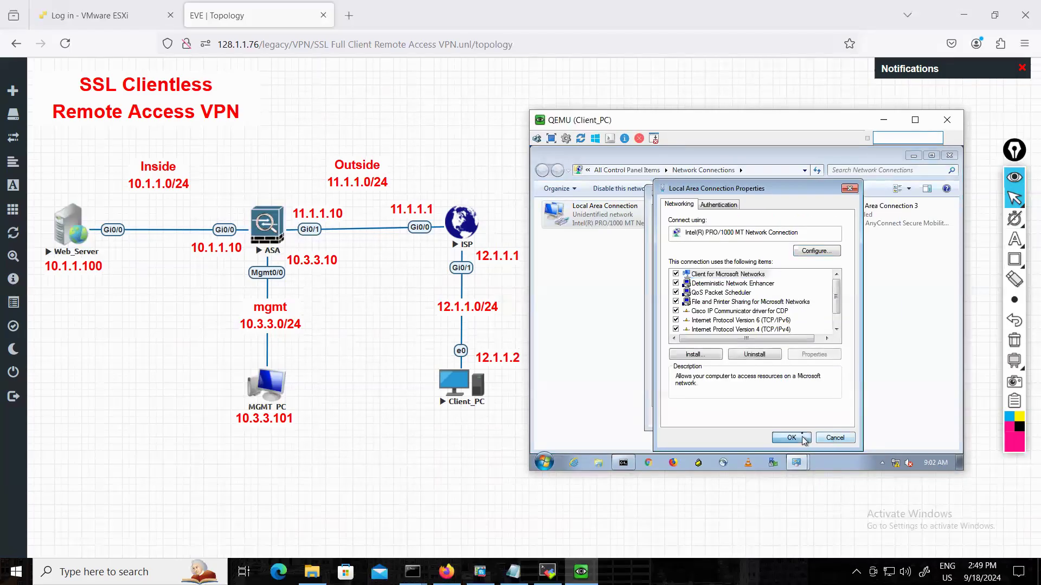
{"action": "left_click", "coordinate": [803, 439]}
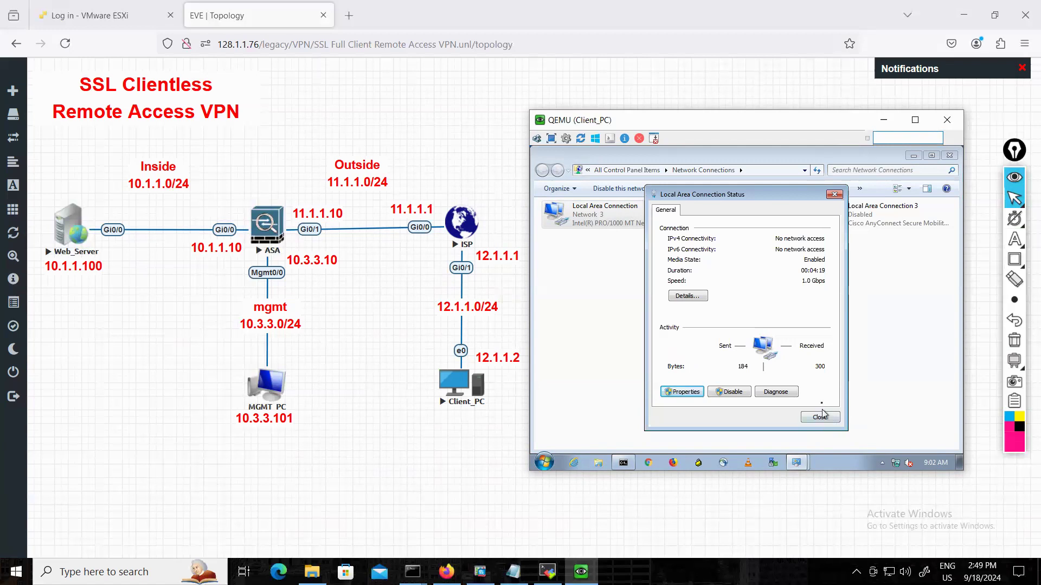
{"action": "left_click", "coordinate": [827, 423]}
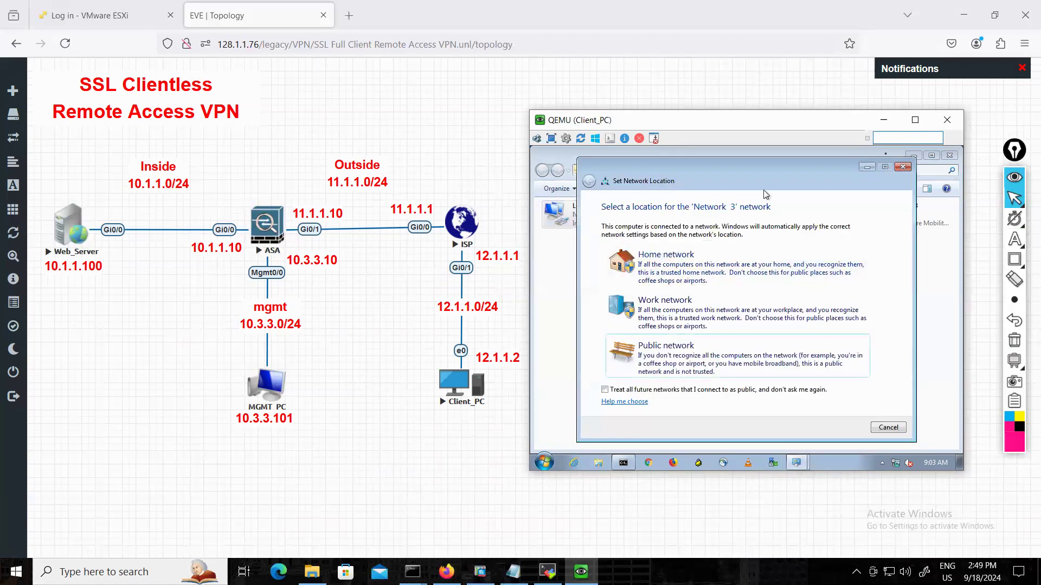
{"action": "left_click", "coordinate": [903, 167]}
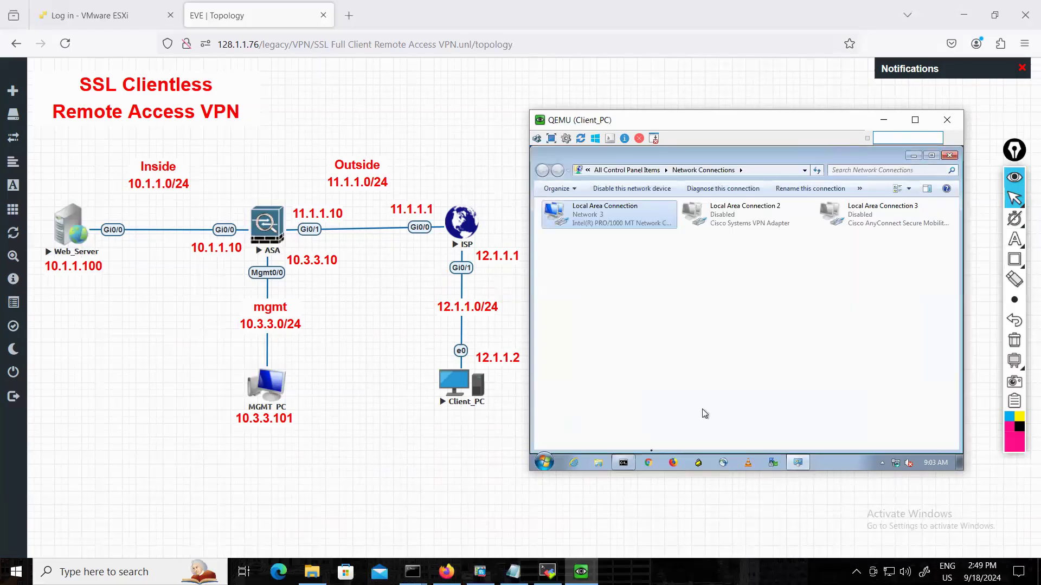
Ping the ASA's outside address 11.1.1.10 from the Client_PC Command Prompt and stop it after a few replies.
{"action": "left_click", "coordinate": [625, 463]}
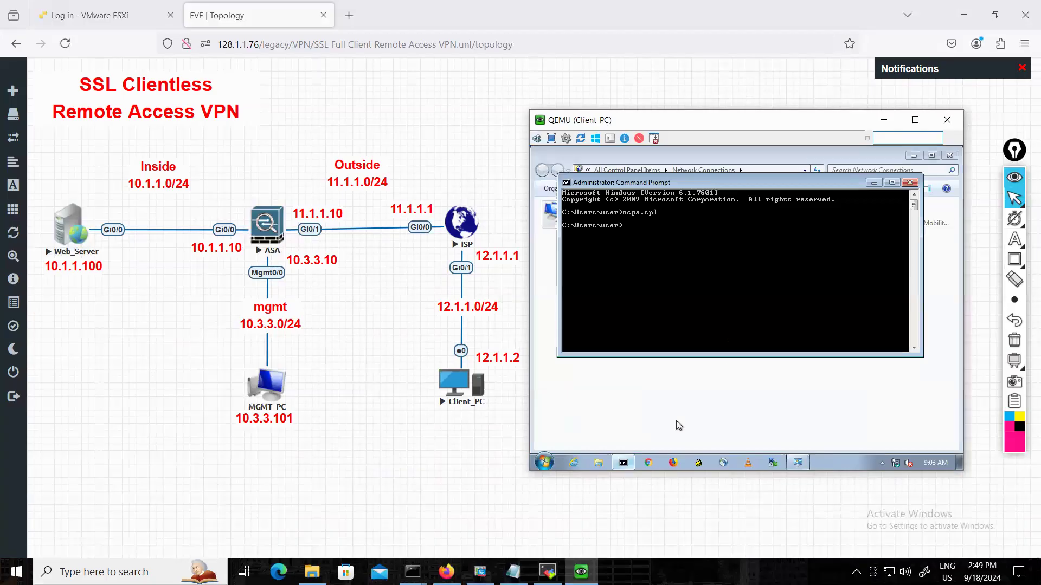
{"action": "type", "text": "ping 11.1.1.10"}
{"action": "key", "text": "Return"}
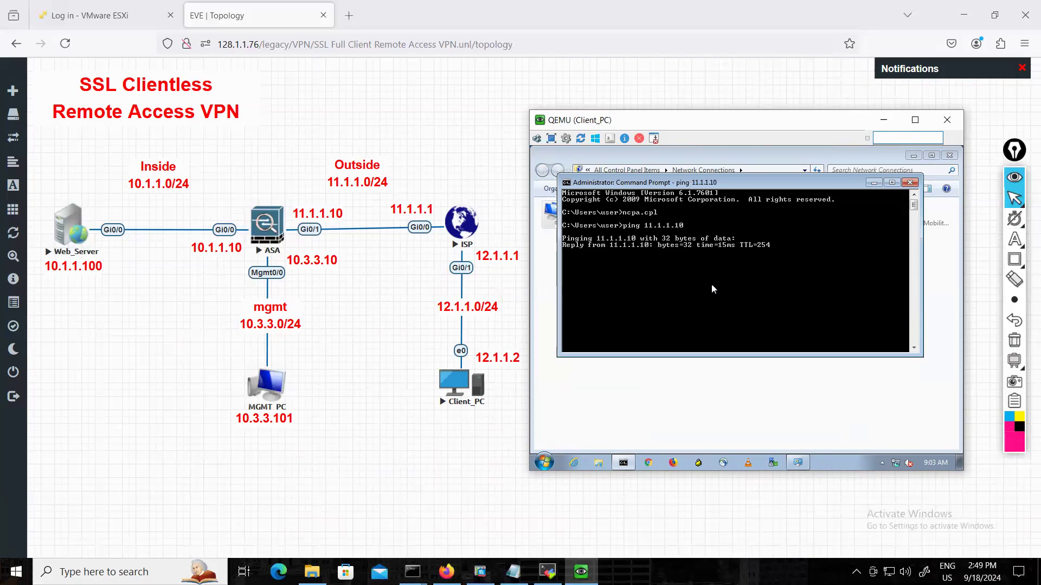
{"action": "key", "text": "ctrl+c"}
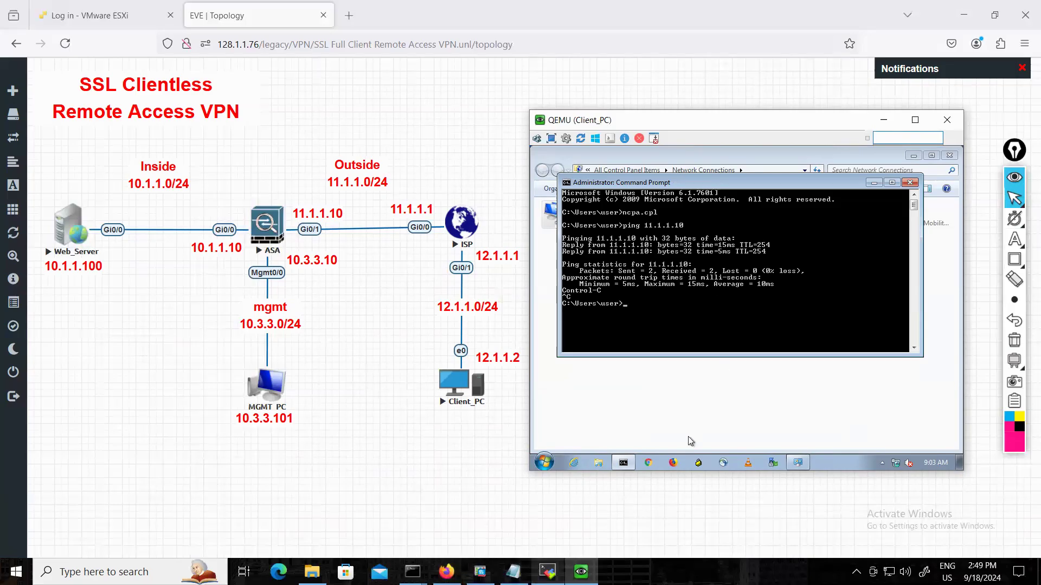
Test the inside link from the Web_Server console with do ping 10.1.1.10 and put the console away.
{"action": "left_click", "coordinate": [548, 572]}
{"action": "key", "text": "Return"}
{"action": "key", "text": "Return"}
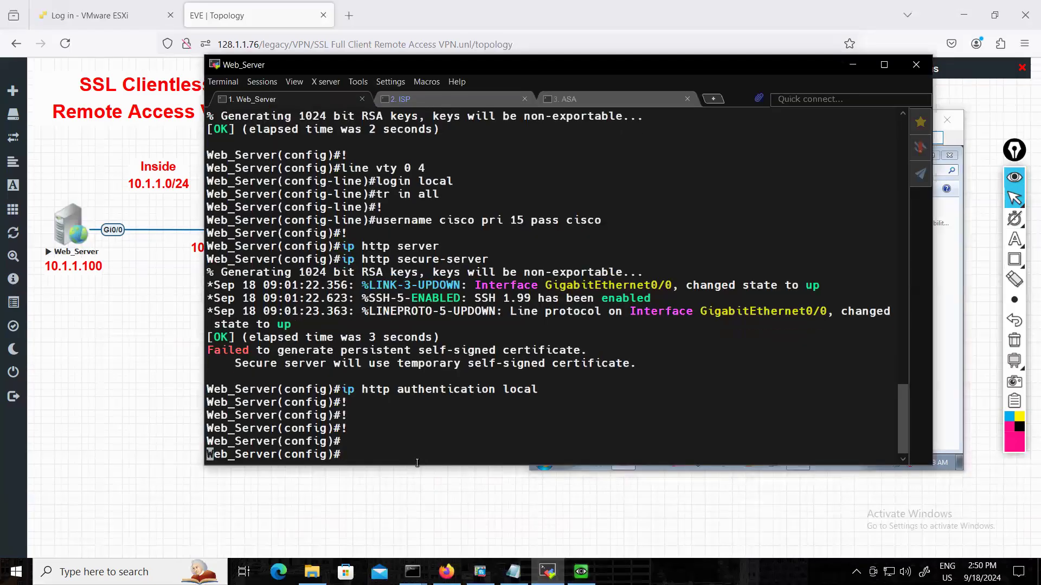
{"action": "key", "text": "Return"}
{"action": "type", "text": "ping"}
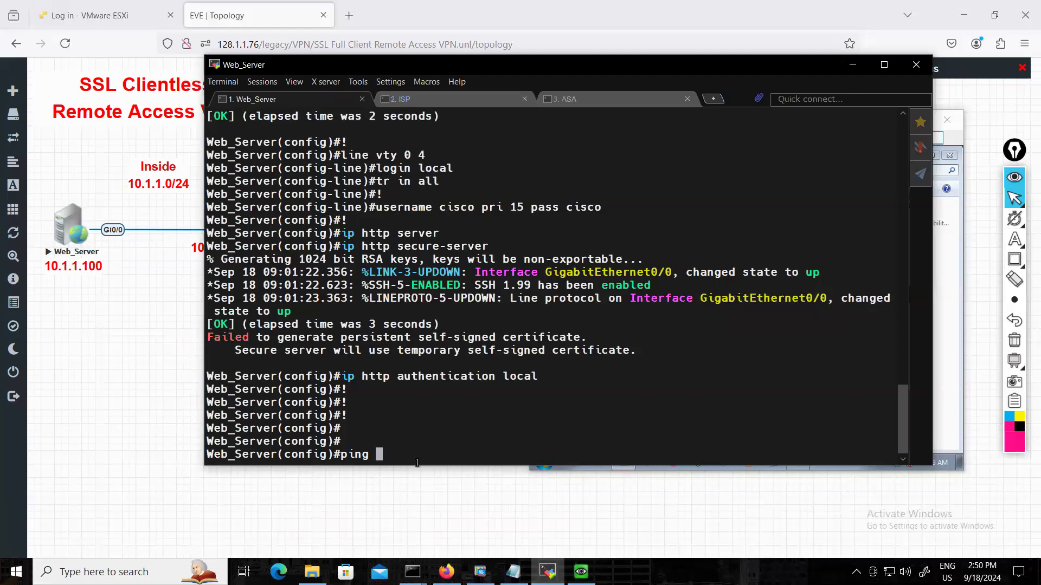
{"action": "key", "text": "BackSpace"}
{"action": "key", "text": "BackSpace"}
{"action": "key", "text": "BackSpace"}
{"action": "key", "text": "BackSpace"}
{"action": "key", "text": "BackSpace"}
{"action": "type", "text": "do ping 10.1.1.10"}
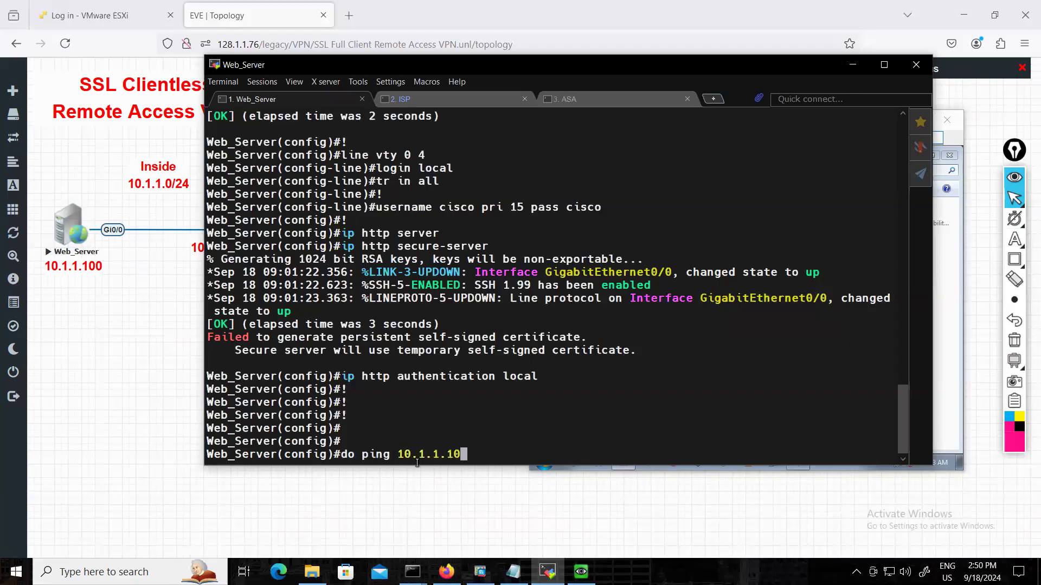
{"action": "key", "text": "Return"}
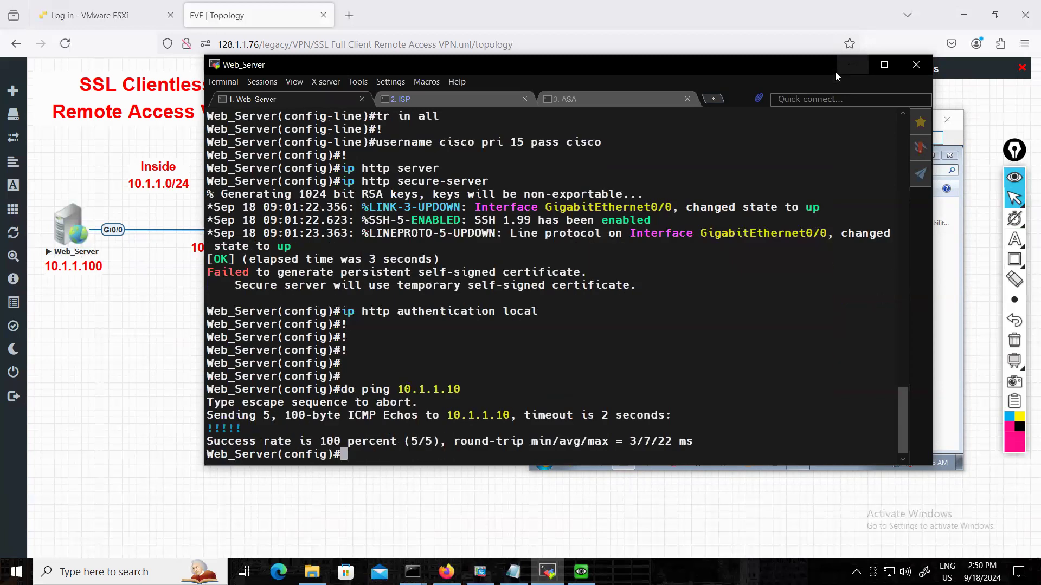
{"action": "left_click", "coordinate": [849, 65]}
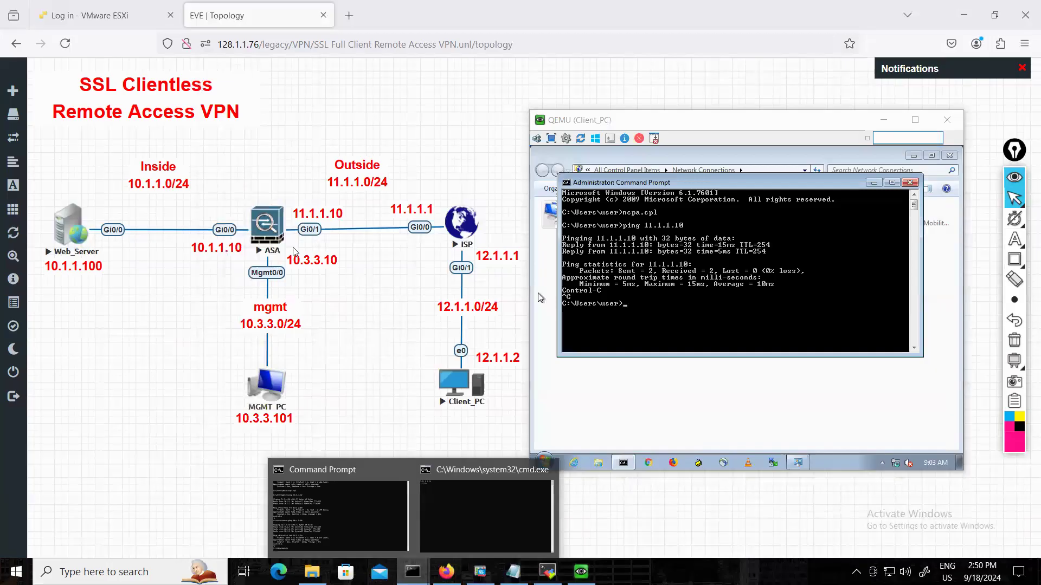
Repeat the ping to the ASA management address 10.3.3.10 from the host's Command Prompt, stop it and put the window away.
{"action": "left_click", "coordinate": [391, 466]}
{"action": "key", "text": "Up"}
{"action": "key", "text": "Return"}
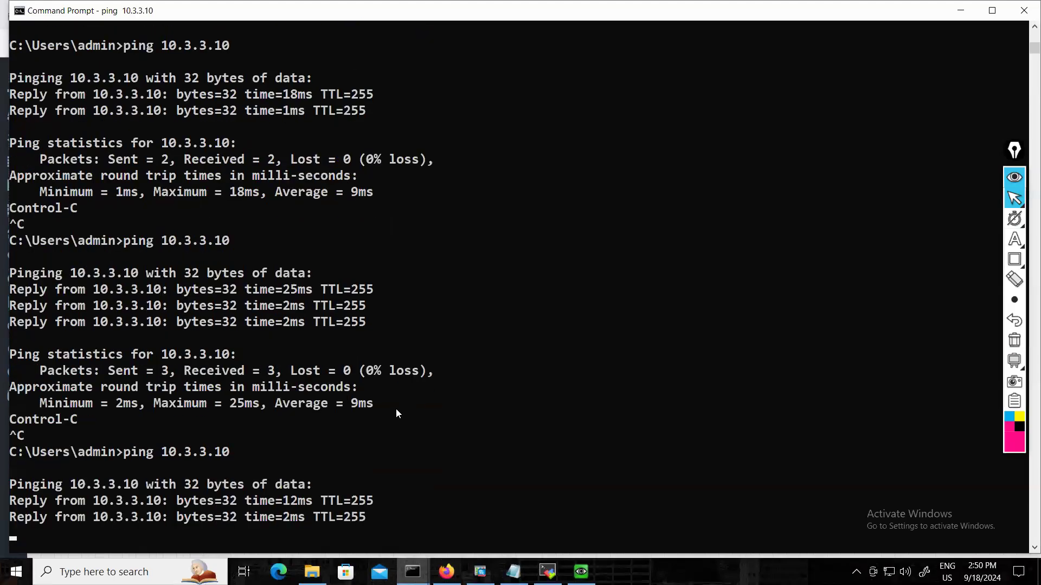
{"action": "key", "text": "ctrl+c"}
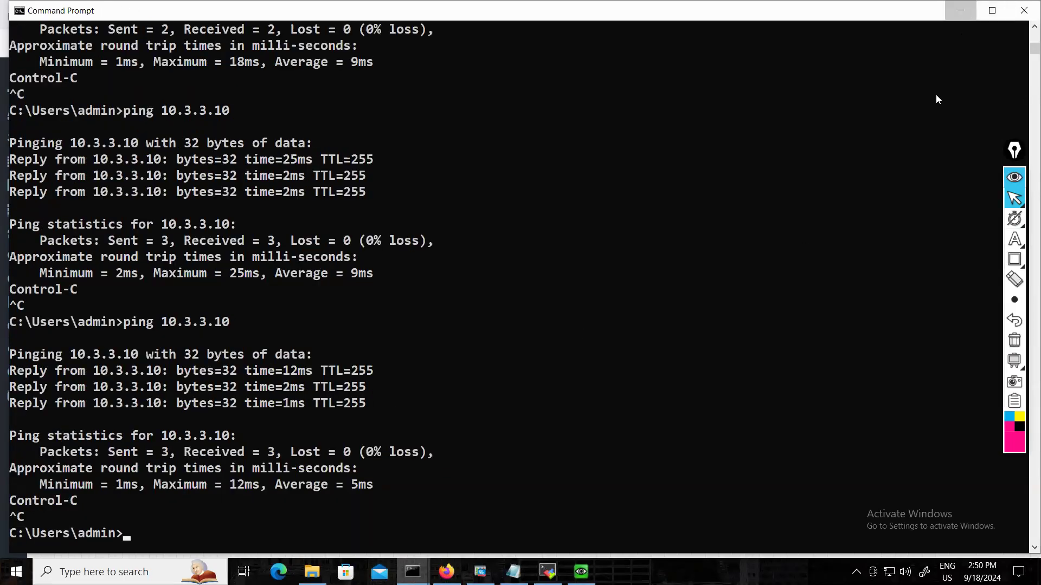
{"action": "left_click", "coordinate": [960, 11]}
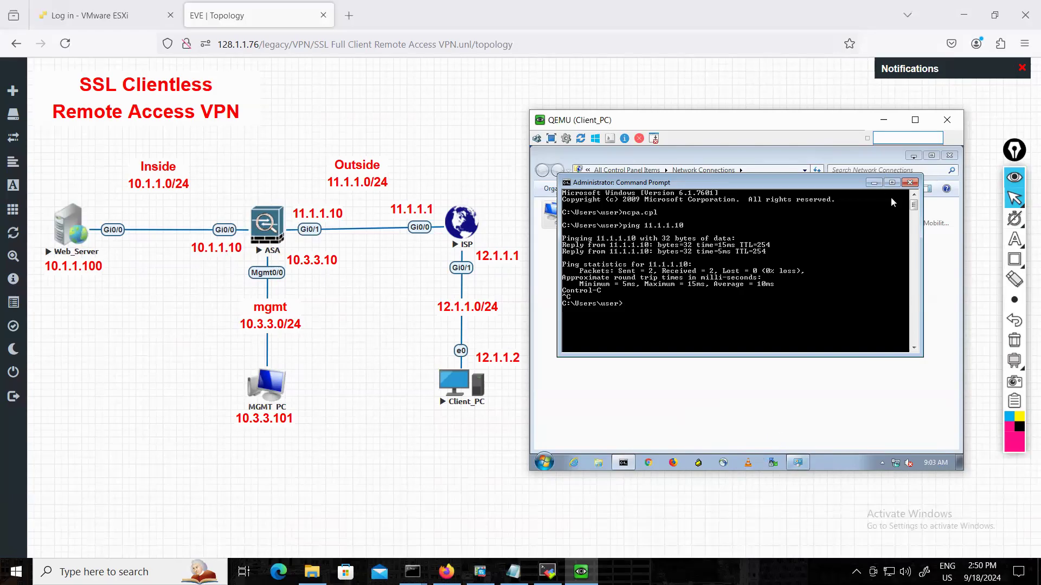
Minimize the open windows on Client_PC and search its programs and files for anyc.
{"action": "left_click", "coordinate": [873, 183]}
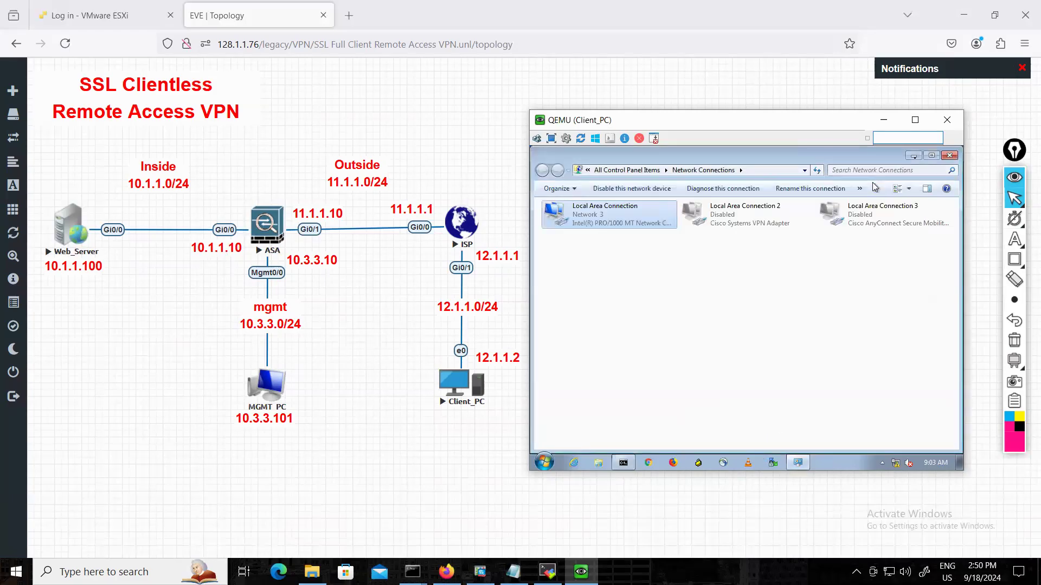
{"action": "left_click", "coordinate": [914, 156]}
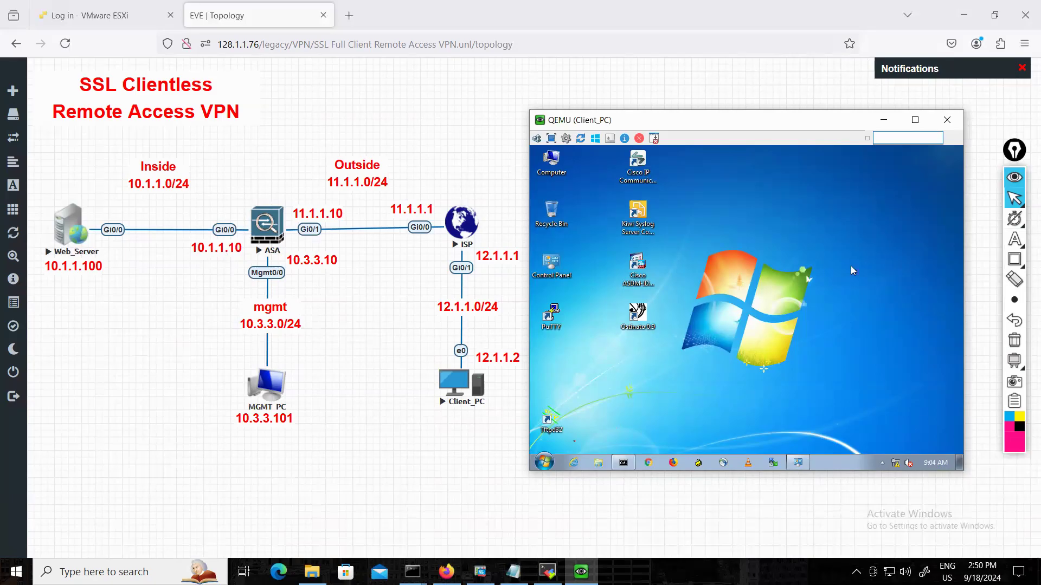
{"action": "left_click", "coordinate": [554, 462]}
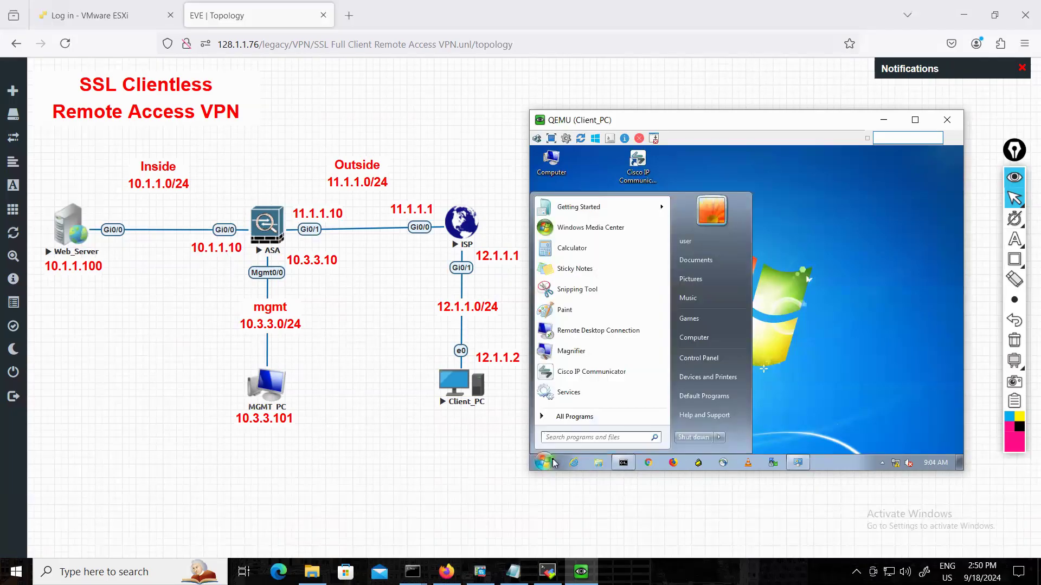
{"action": "type", "text": "anyc"}
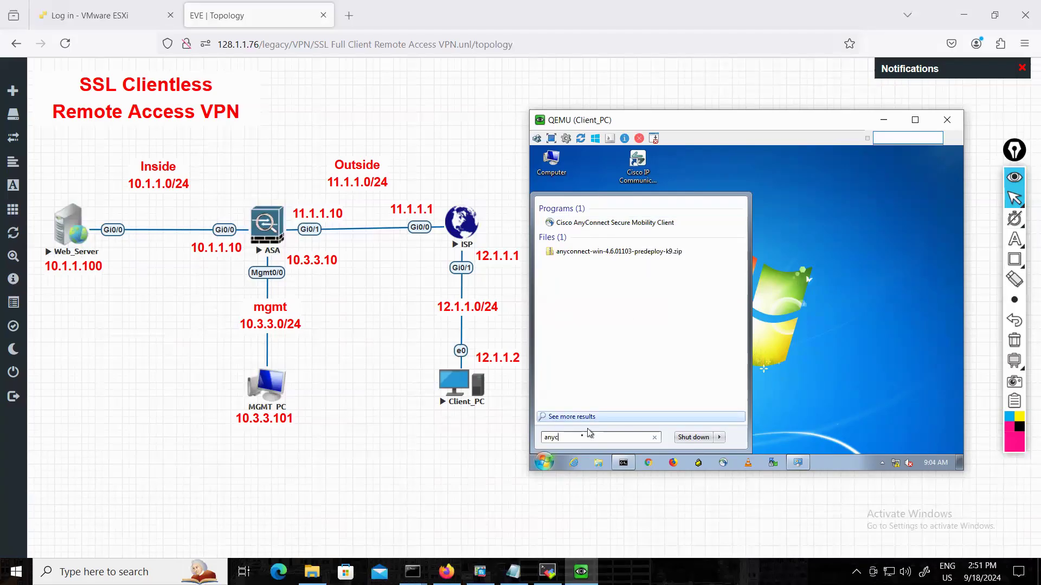
{"action": "key", "text": "Escape"}
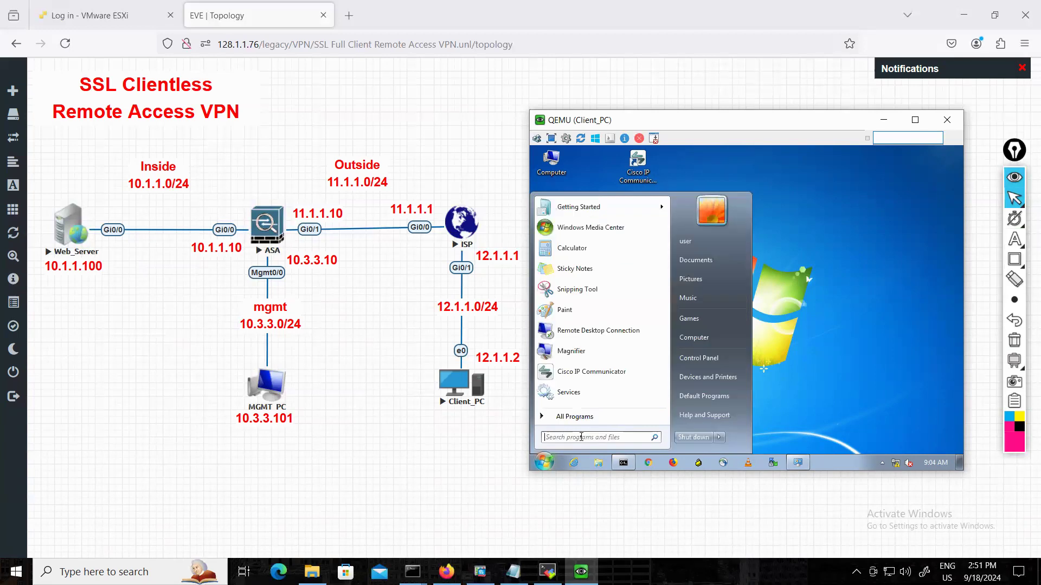
Open Programs and Features on Client_PC with appwiz.cpl and uninstall Cisco AnyConnect Secure Mobility Client.
{"action": "type", "text": "appwi"}
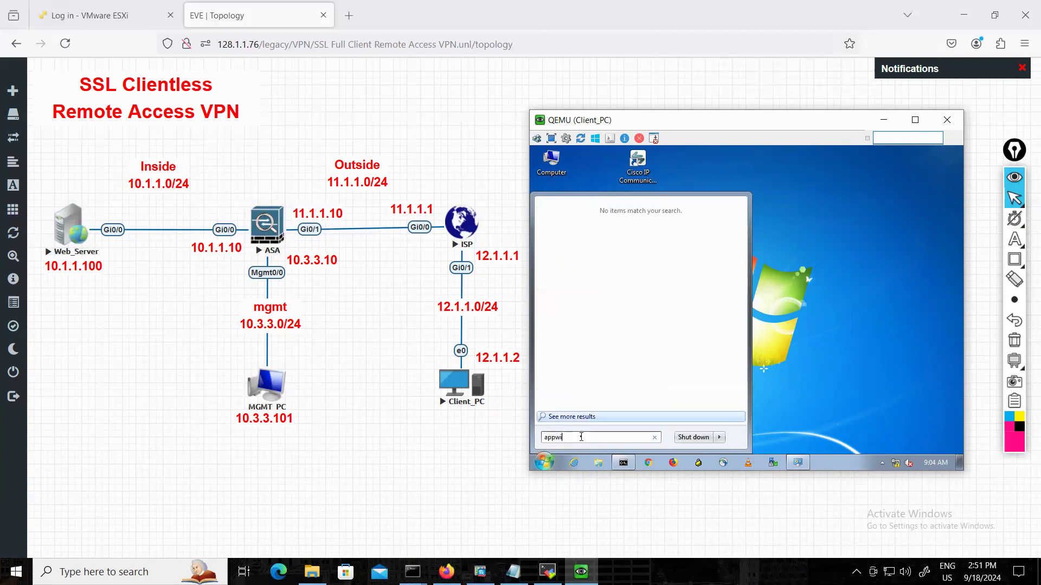
{"action": "type", "text": "z.cpl"}
{"action": "key", "text": "Return"}
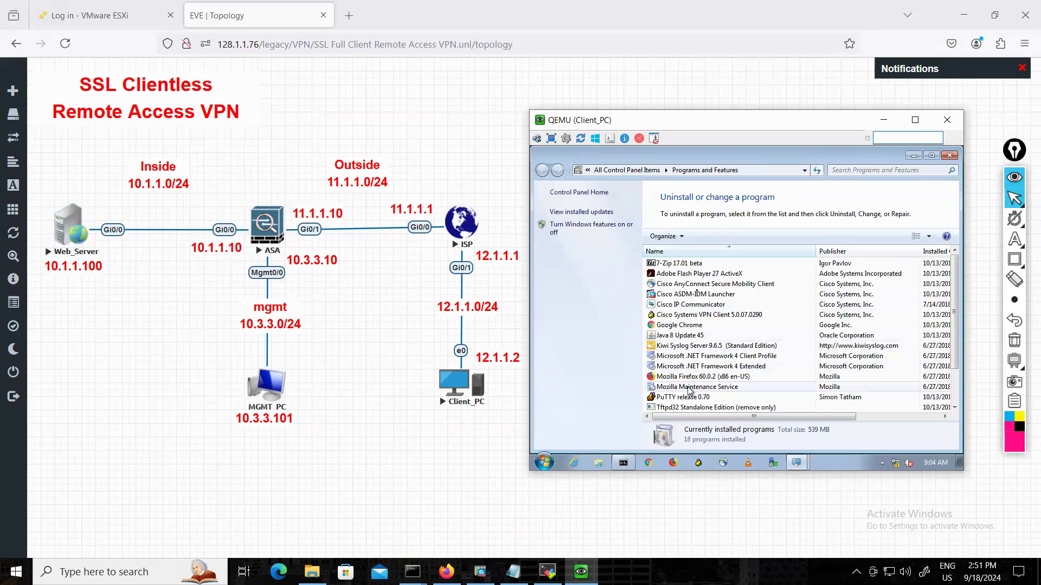
{"action": "left_click", "coordinate": [700, 287]}
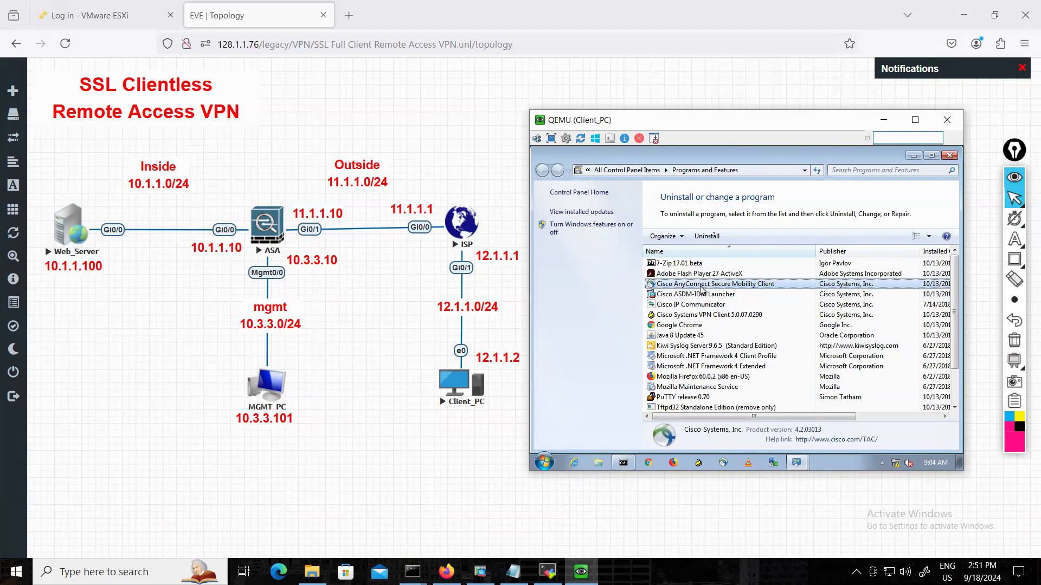
{"action": "left_click", "coordinate": [713, 237]}
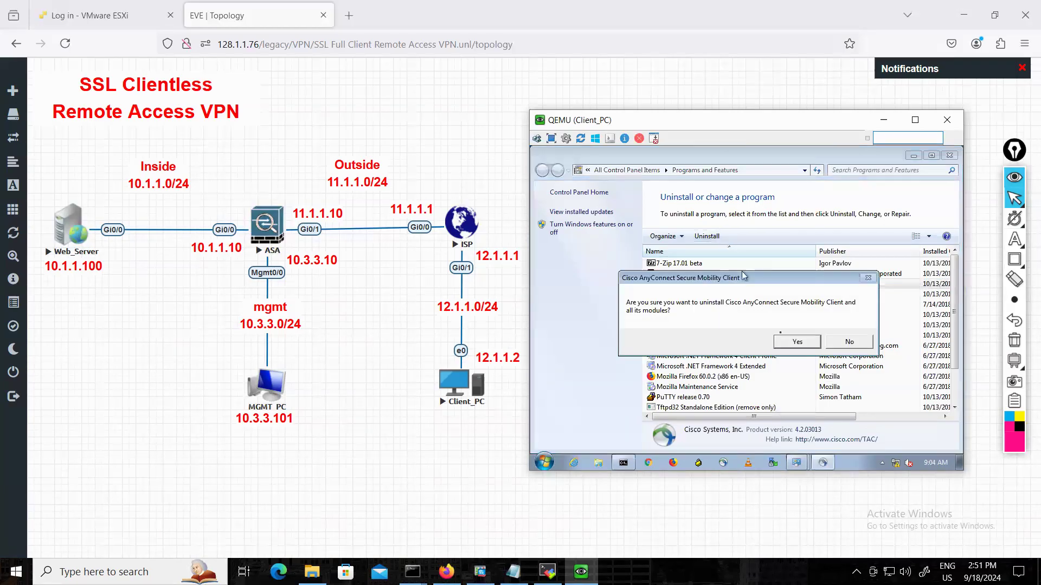
{"action": "left_click", "coordinate": [795, 342]}
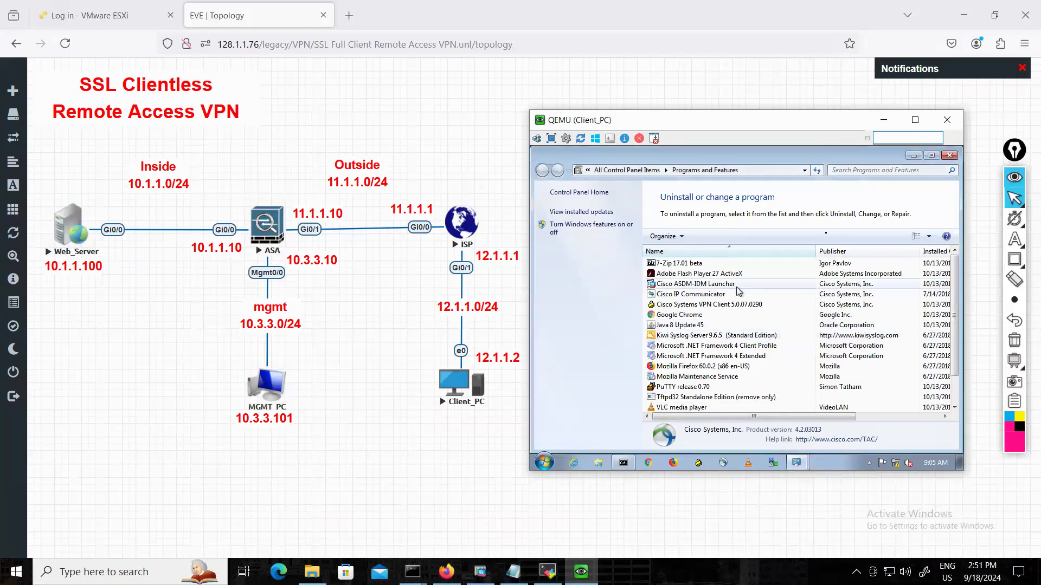
{"action": "left_click", "coordinate": [946, 157]}
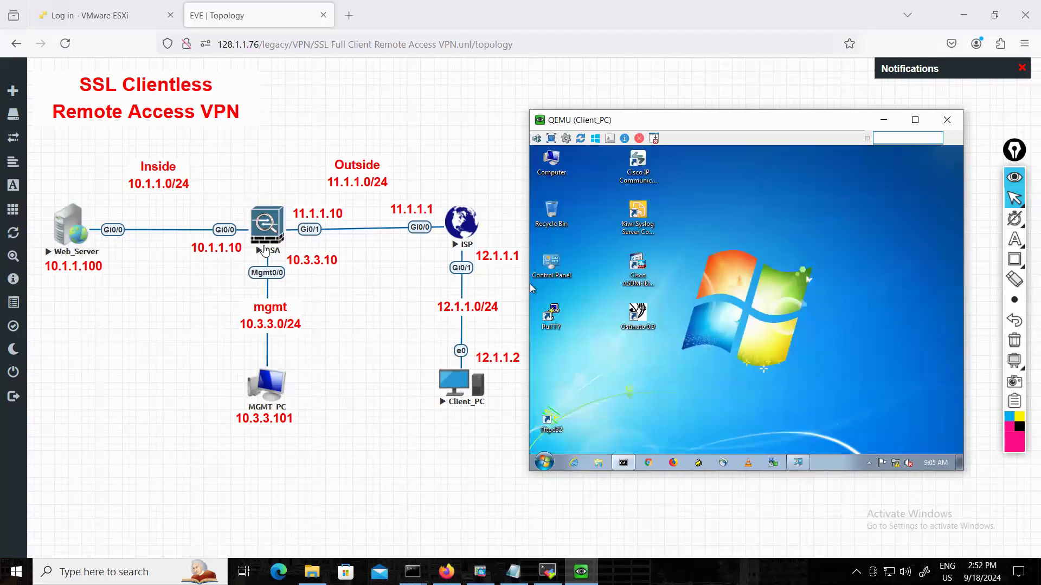
Put the Client_PC window away and shorten Clientless to Client in the topology title.
{"action": "left_click", "coordinate": [883, 120]}
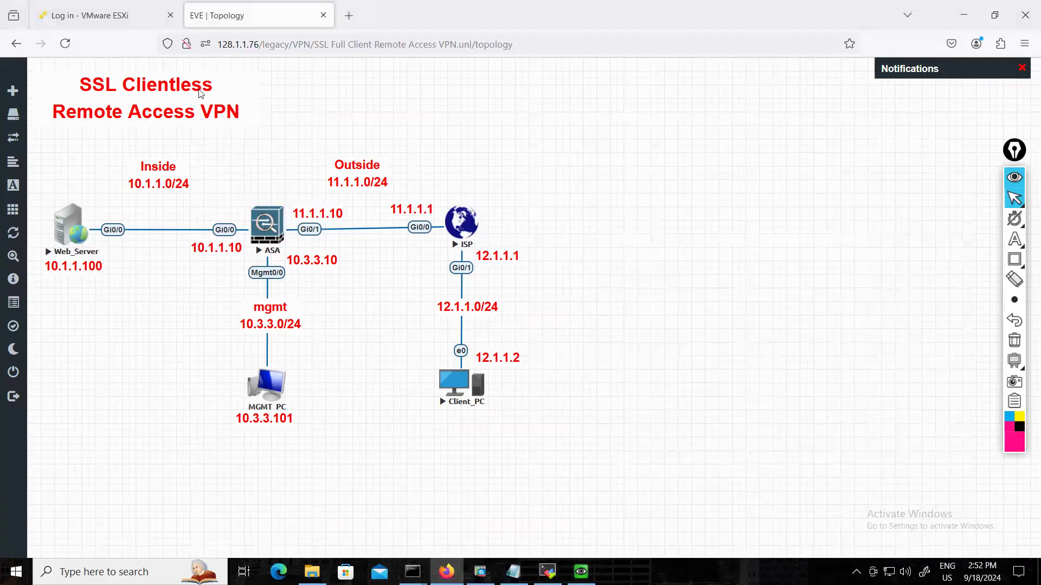
{"action": "double_click", "coordinate": [146, 84]}
{"action": "key", "text": "Right"}
{"action": "key", "text": "Right"}
{"action": "key", "text": "Right"}
{"action": "key", "text": "Right"}
{"action": "key", "text": "Right"}
{"action": "key", "text": "Right"}
{"action": "key", "text": "Right"}
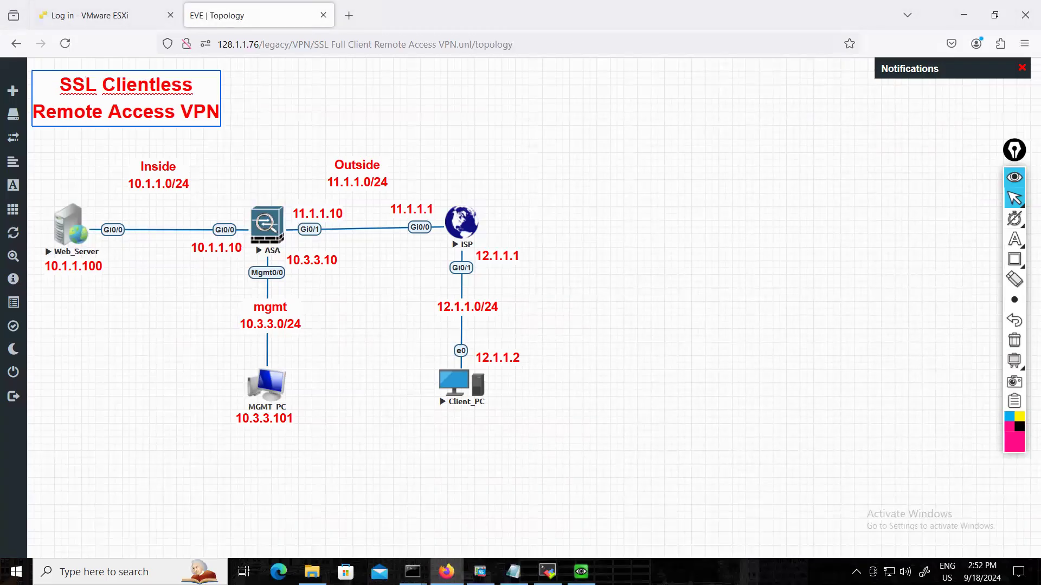
{"action": "key", "text": "shift+Right"}
{"action": "key", "text": "shift+Right"}
{"action": "key", "text": "shift+Right"}
{"action": "key", "text": "Right"}
{"action": "key", "text": "Right"}
{"action": "key", "text": "Left"}
{"action": "key", "text": "shift+Left"}
{"action": "key", "text": "shift+Left"}
{"action": "key", "text": "shift+Left"}
{"action": "key", "text": "shift+Left"}
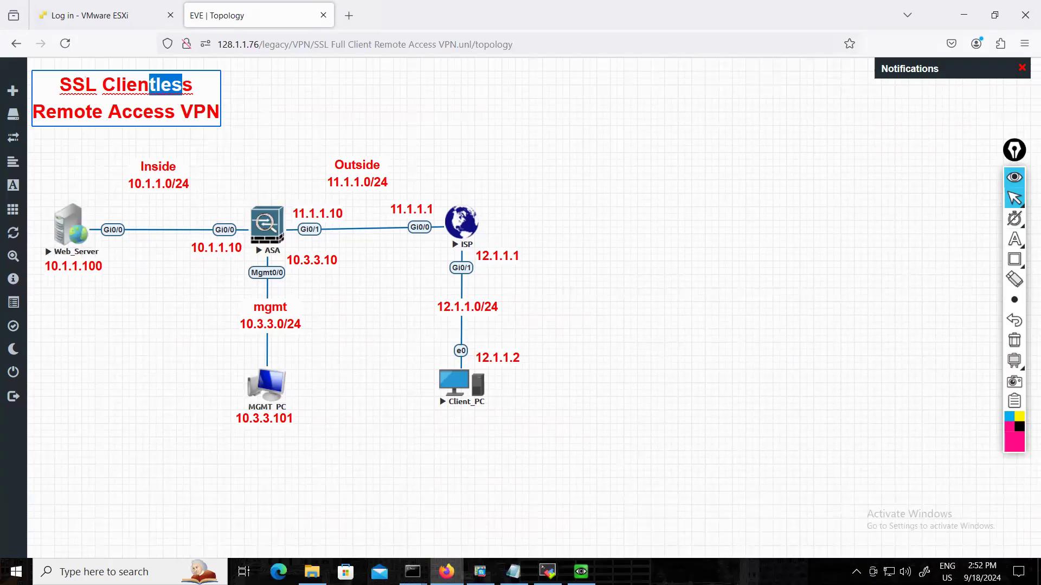
{"action": "type", "text": "t"}
{"action": "key", "text": "Delete"}
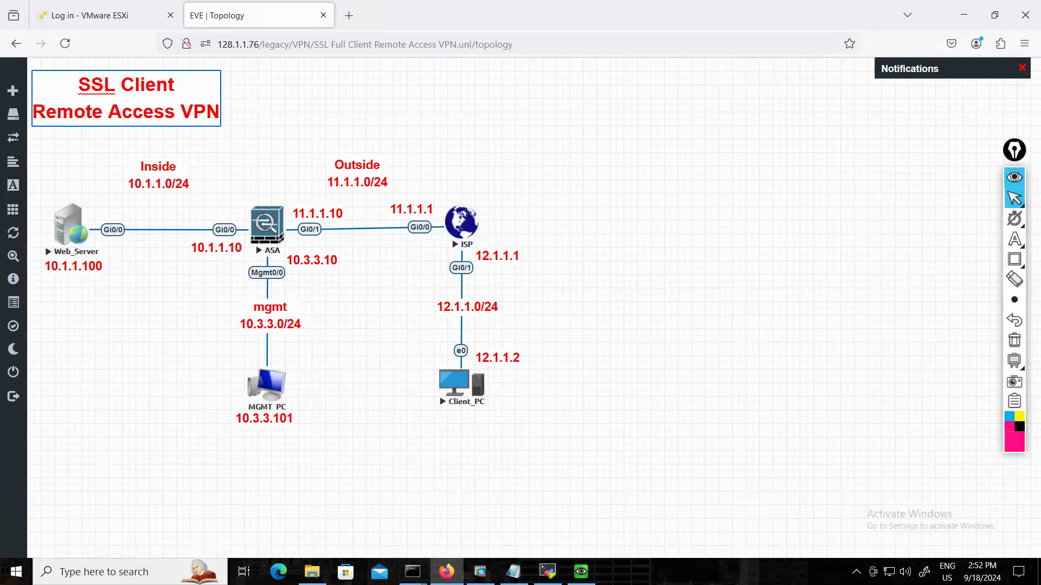
Insert Full before Client in the topology title and save the text.
{"action": "key", "text": "Left"}
{"action": "key", "text": "Left"}
{"action": "key", "text": "Left"}
{"action": "key", "text": "Left"}
{"action": "key", "text": "Left"}
{"action": "key", "text": "Left"}
{"action": "type", "text": "Full"}
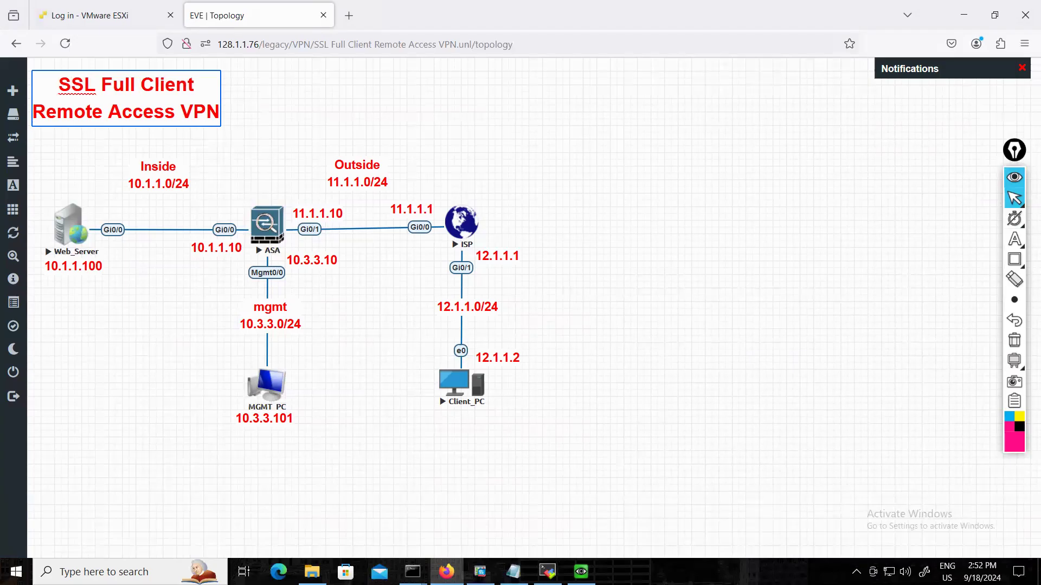
{"action": "left_click", "coordinate": [274, 107]}
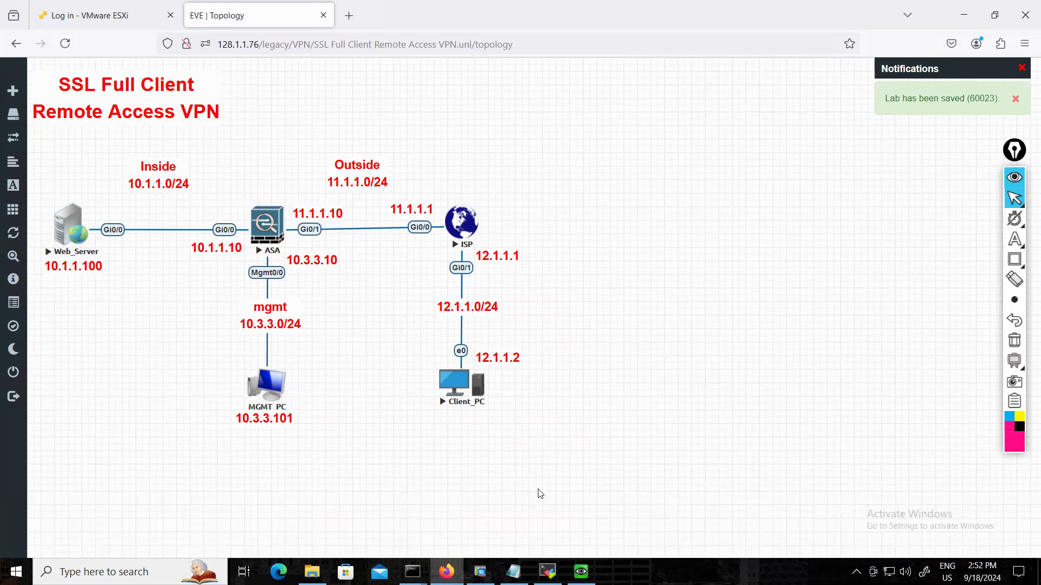
Switch to the open ASDM session for 10.3.3.10 and exit it.
{"action": "mouse_move", "coordinate": [481, 572]}
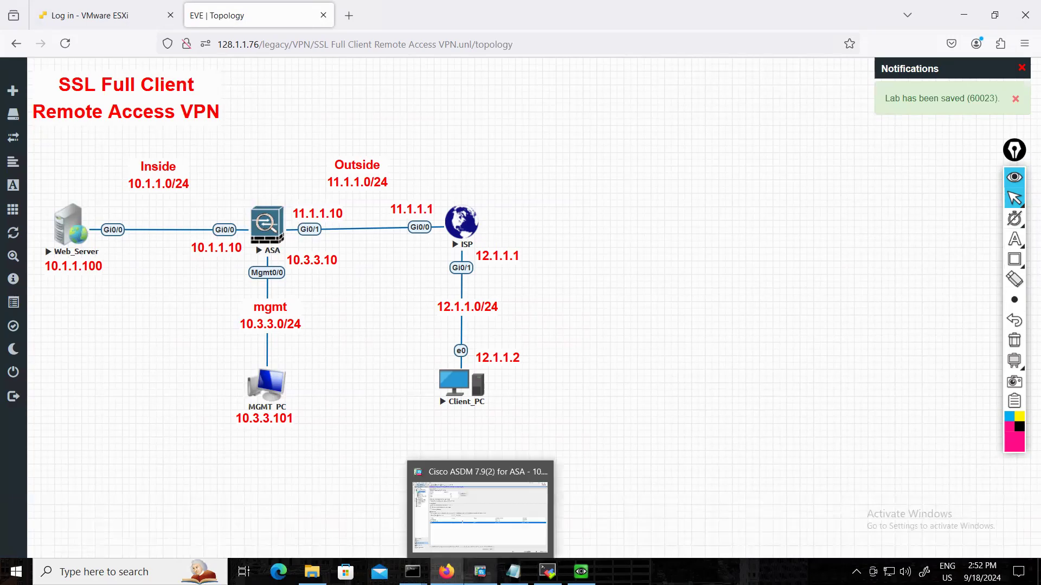
{"action": "left_click", "coordinate": [494, 537]}
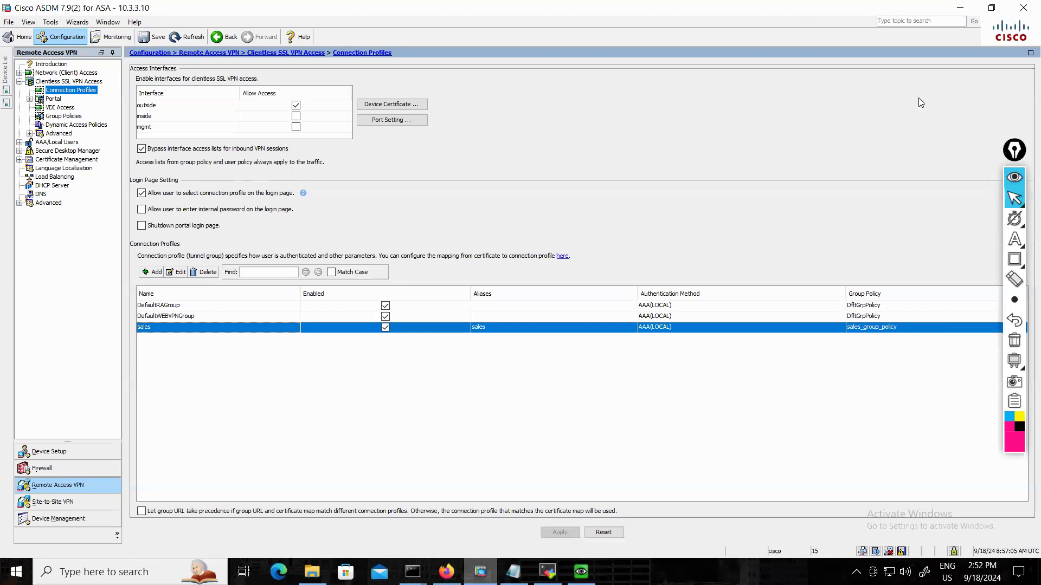
{"action": "left_click", "coordinate": [443, 570]}
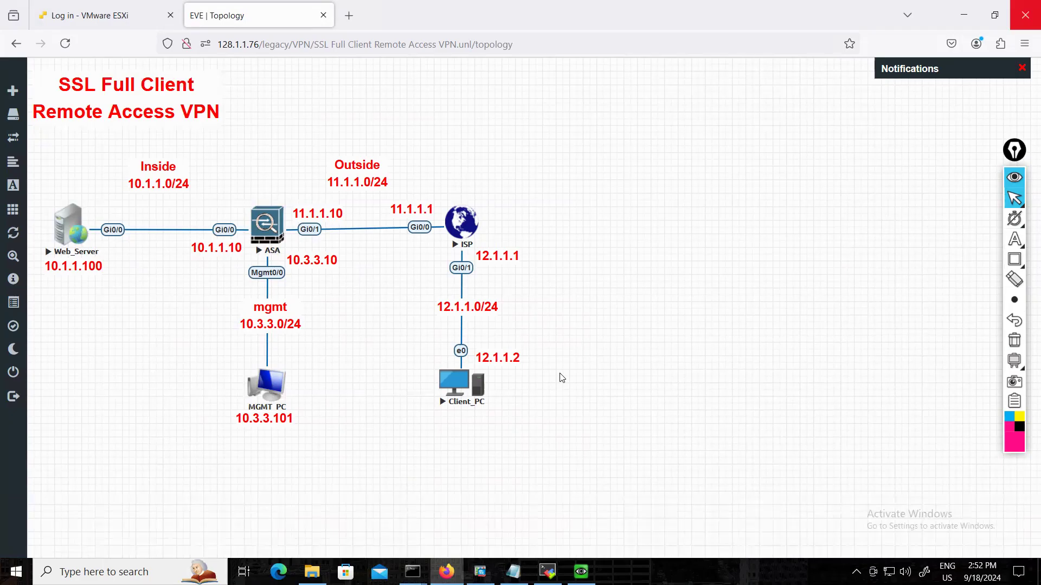
{"action": "key", "text": "alt+Tab"}
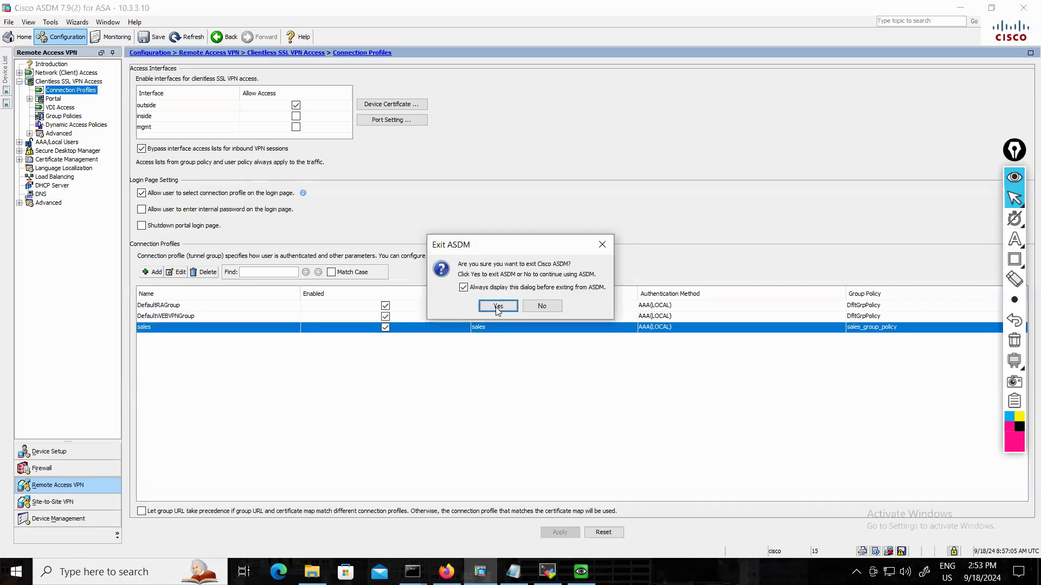
{"action": "left_click", "coordinate": [497, 306]}
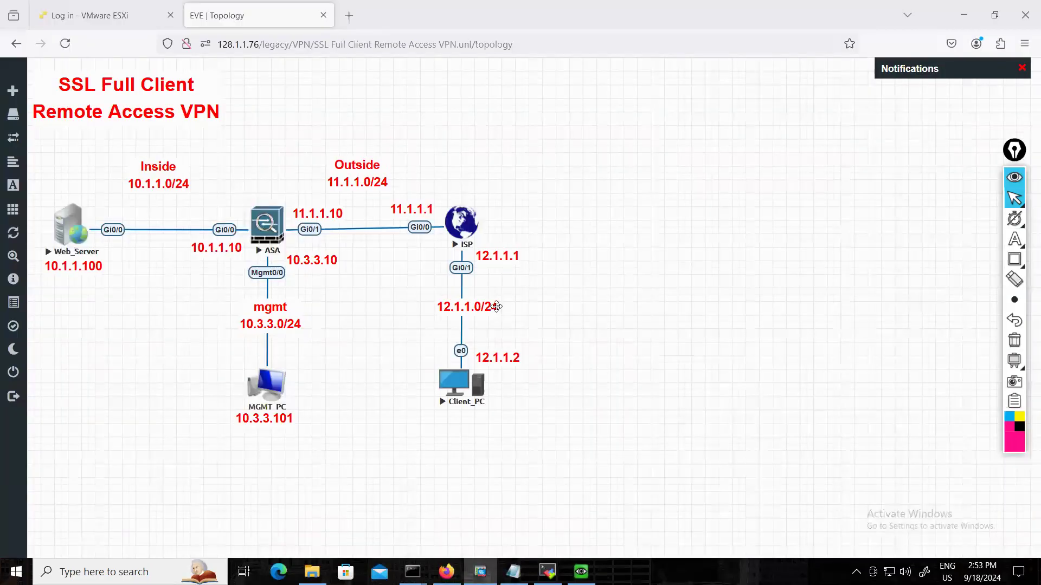
Reopen ASDM from the desktop launcher for 10.3.3.10, enter the account password and dismiss the license and login history messages.
{"action": "left_click", "coordinate": [960, 22]}
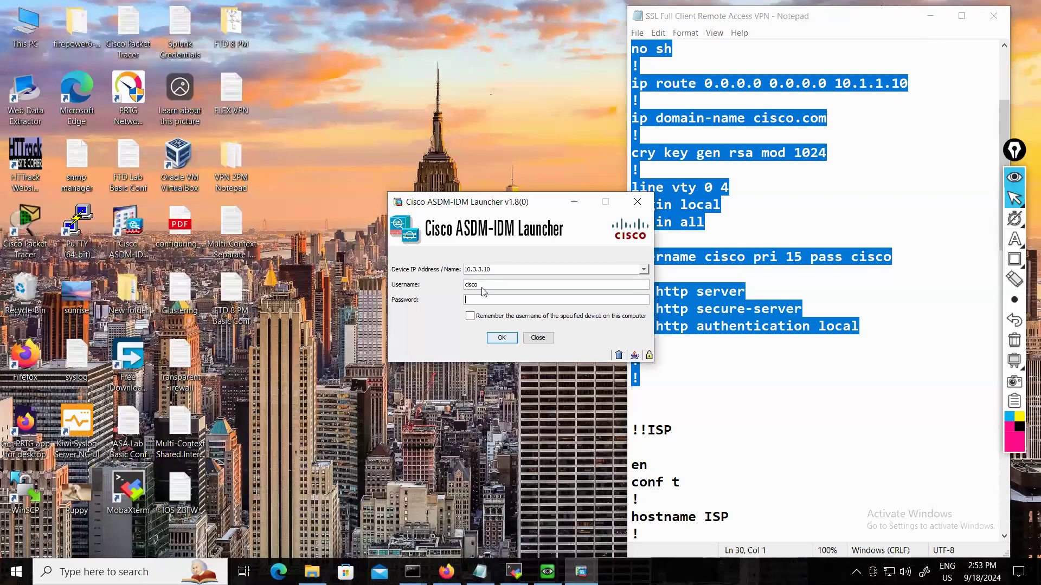
{"action": "type", "text": "cisco"}
{"action": "key", "text": "Return"}
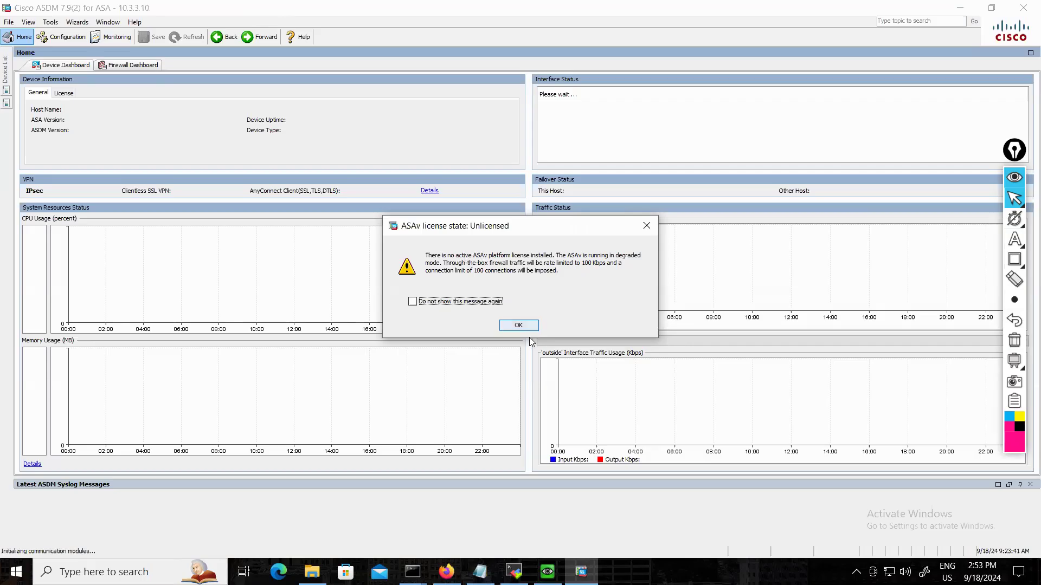
{"action": "left_click", "coordinate": [451, 304]}
{"action": "left_click", "coordinate": [523, 325]}
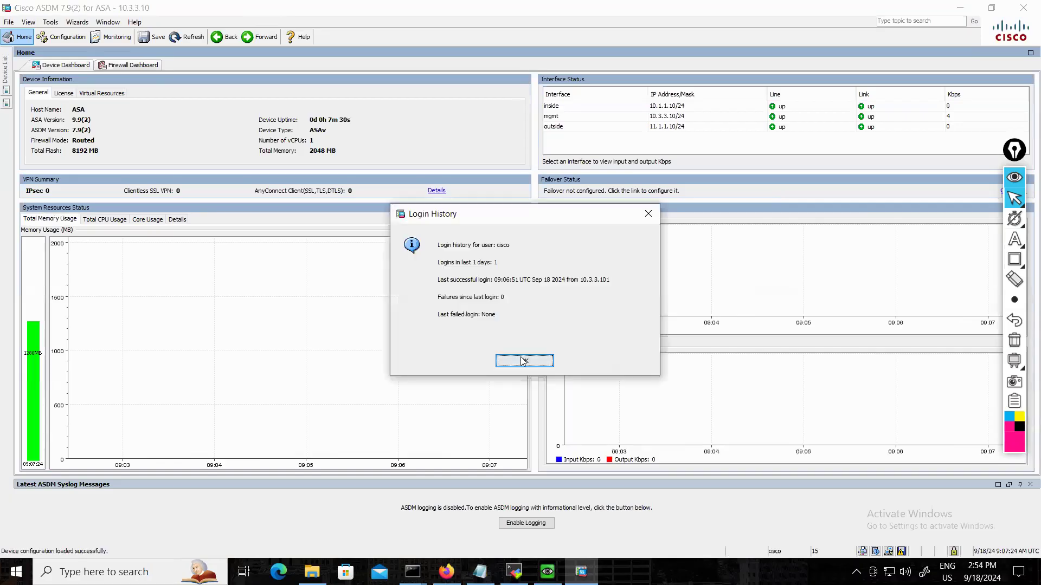
{"action": "key", "text": "Return"}
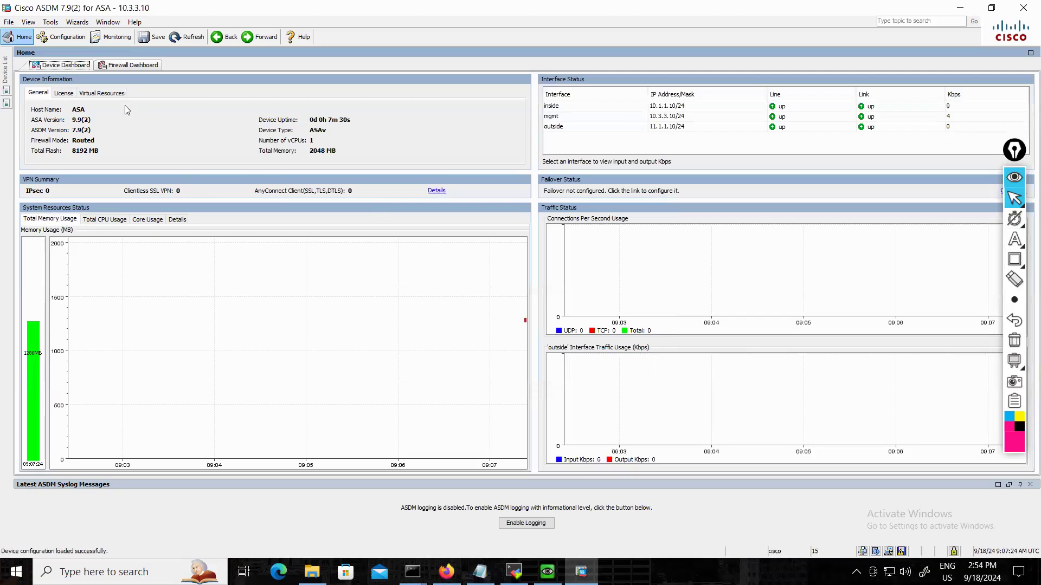
Start the AnyConnect VPN Wizard and proceed past its introduction to the connection profile identification.
{"action": "left_click", "coordinate": [77, 26]}
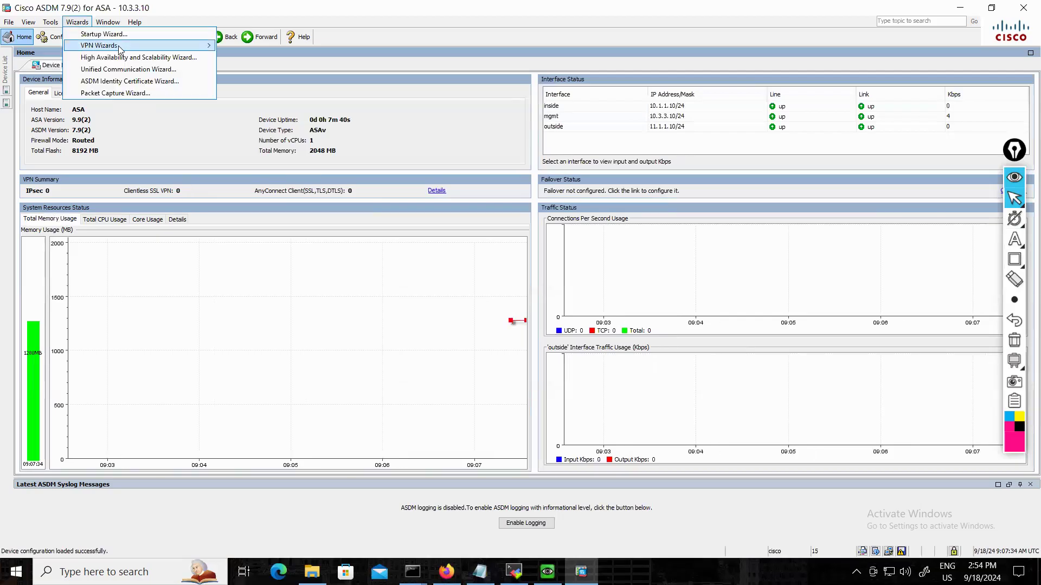
{"action": "mouse_move", "coordinate": [119, 46]}
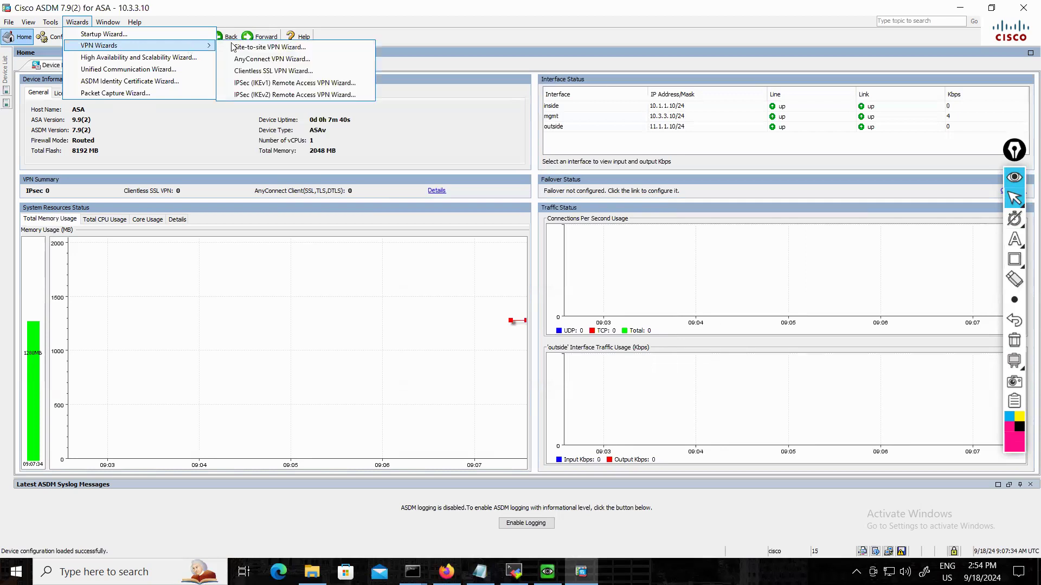
{"action": "left_click", "coordinate": [269, 60]}
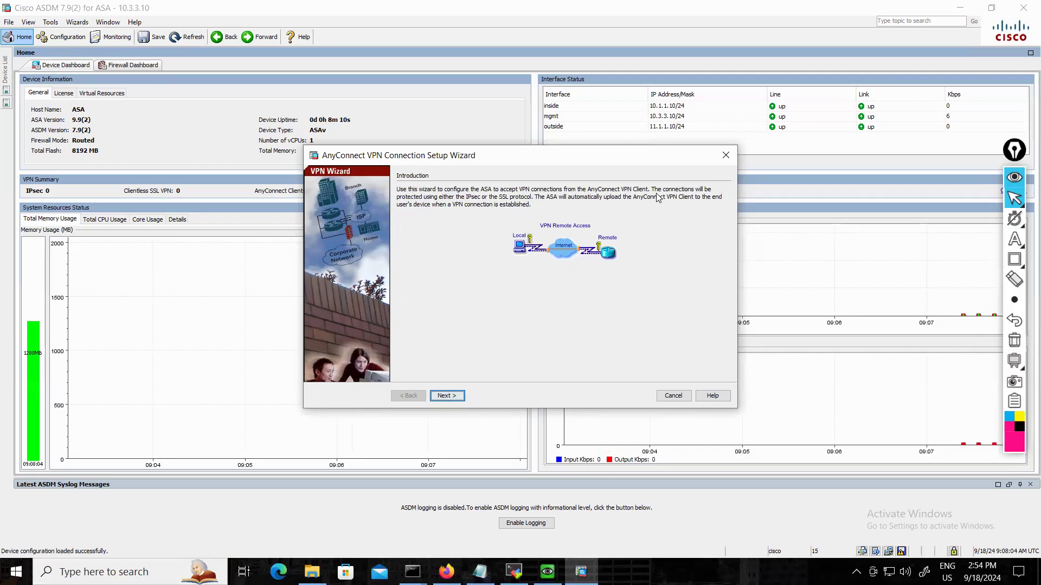
{"action": "key", "text": "Return"}
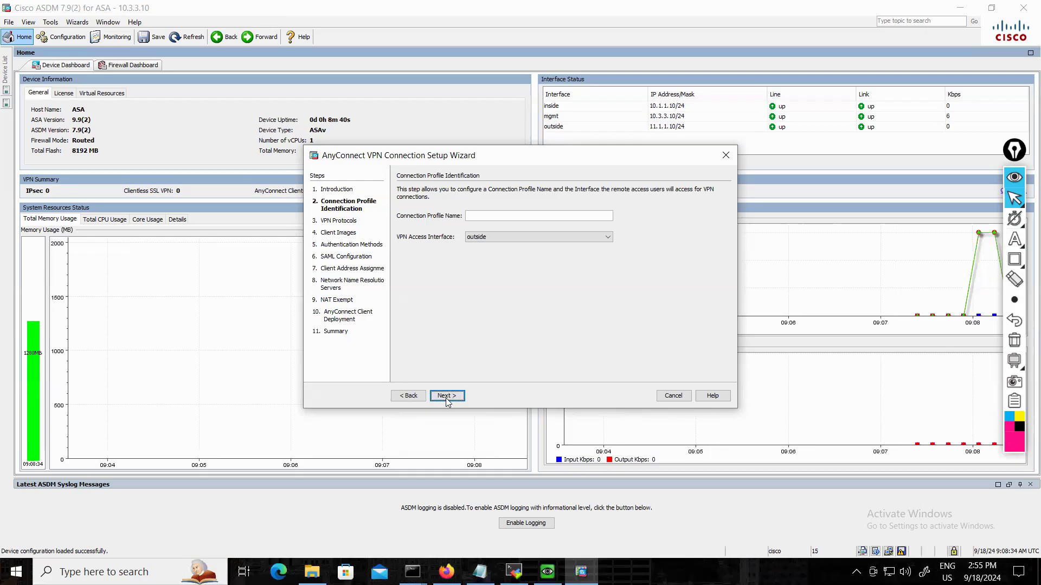
{"action": "left_click", "coordinate": [412, 398]}
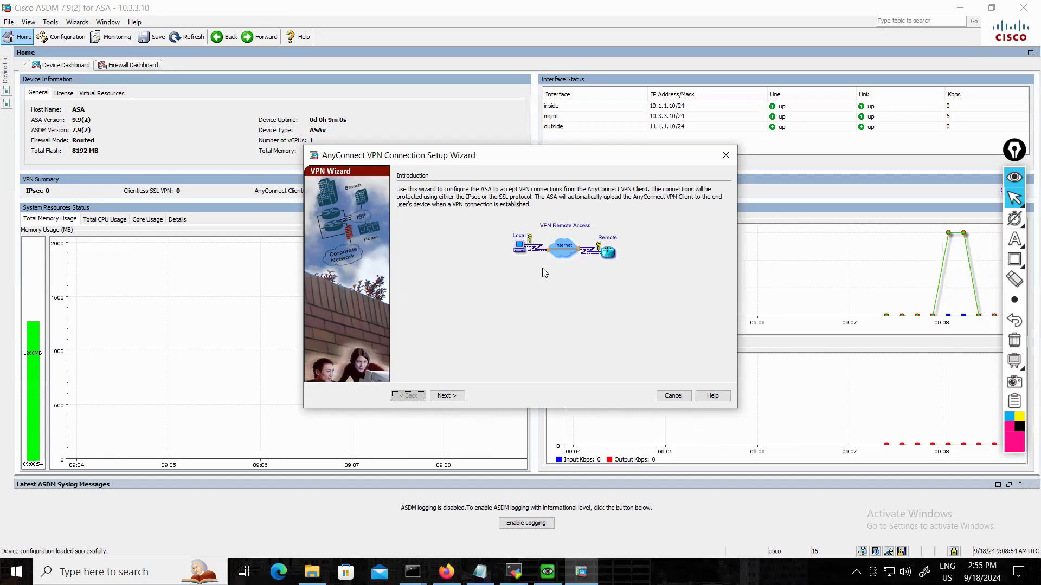
{"action": "left_click", "coordinate": [451, 396]}
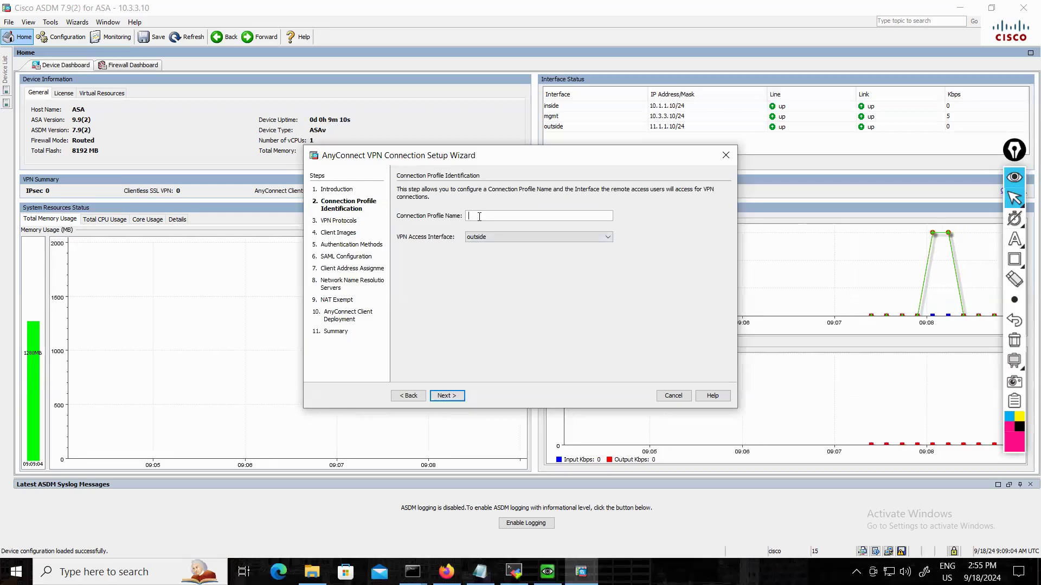
Name the connection profile MY_VPN on the outside interface and disable IPsec, keeping only the SSL protocol.
{"action": "type", "text": "MY_VPN"}
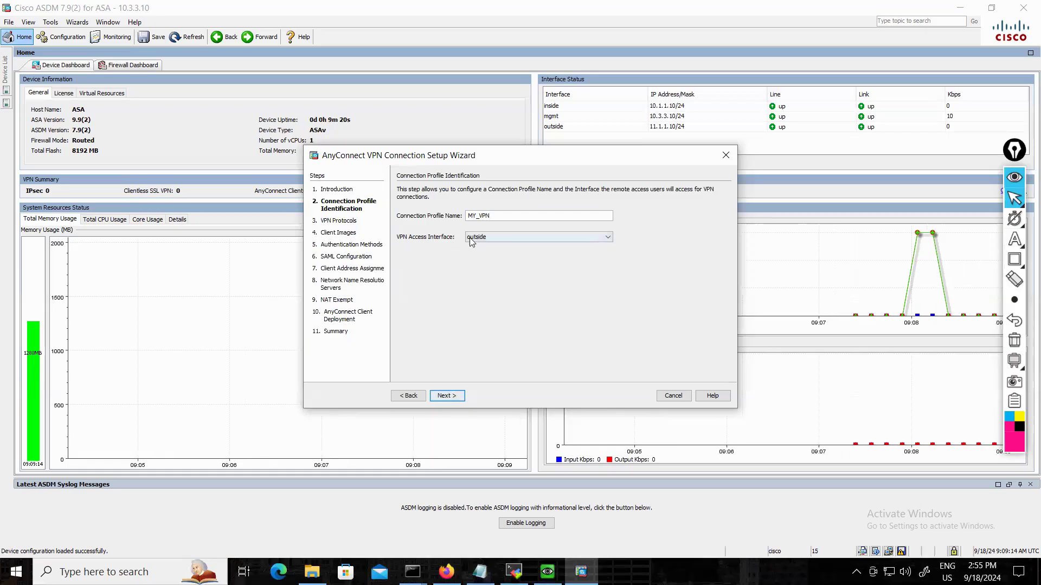
{"action": "left_click", "coordinate": [458, 395]}
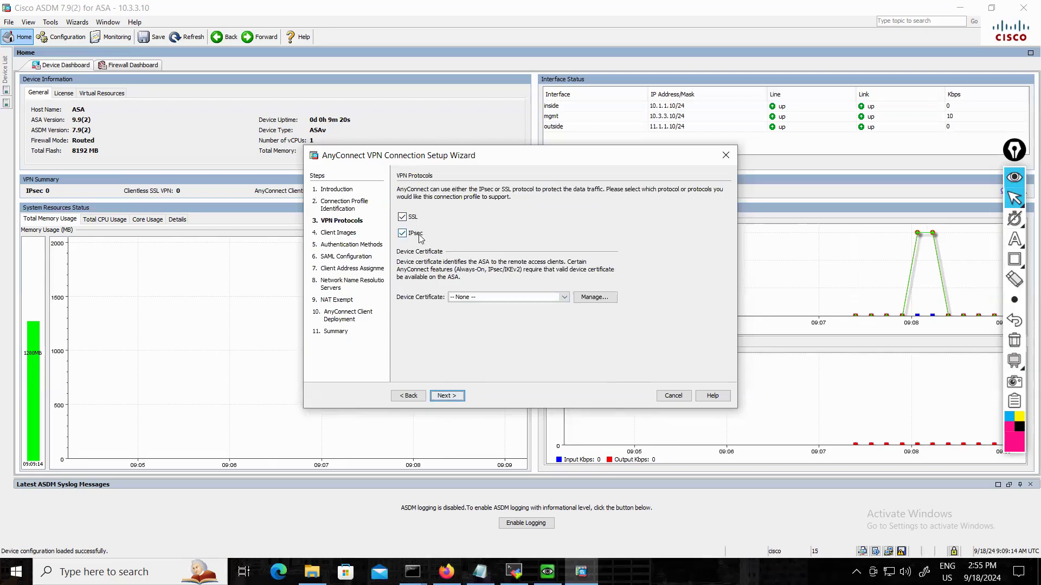
{"action": "left_click", "coordinate": [402, 234]}
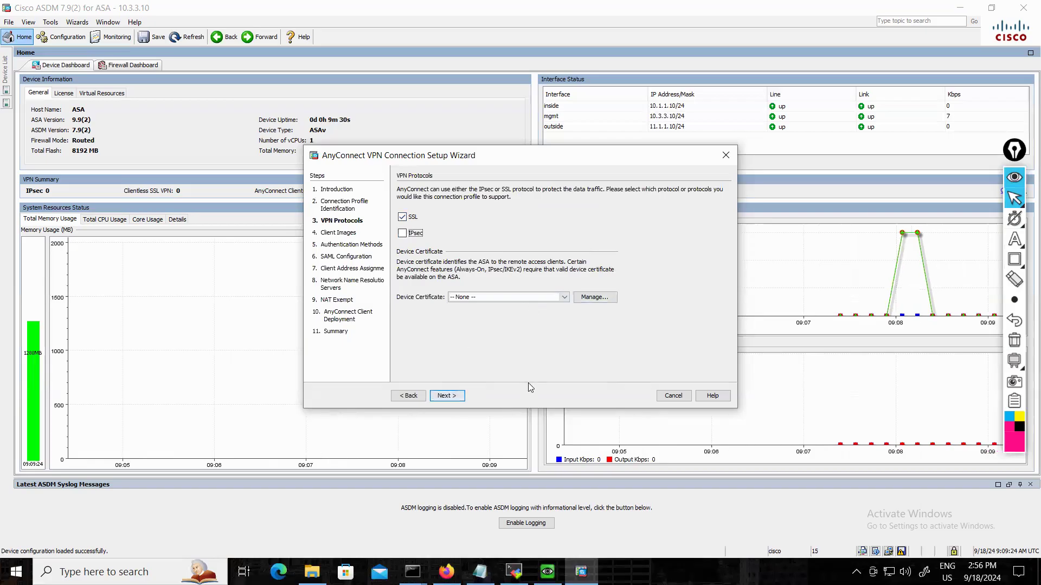
{"action": "left_click", "coordinate": [454, 398]}
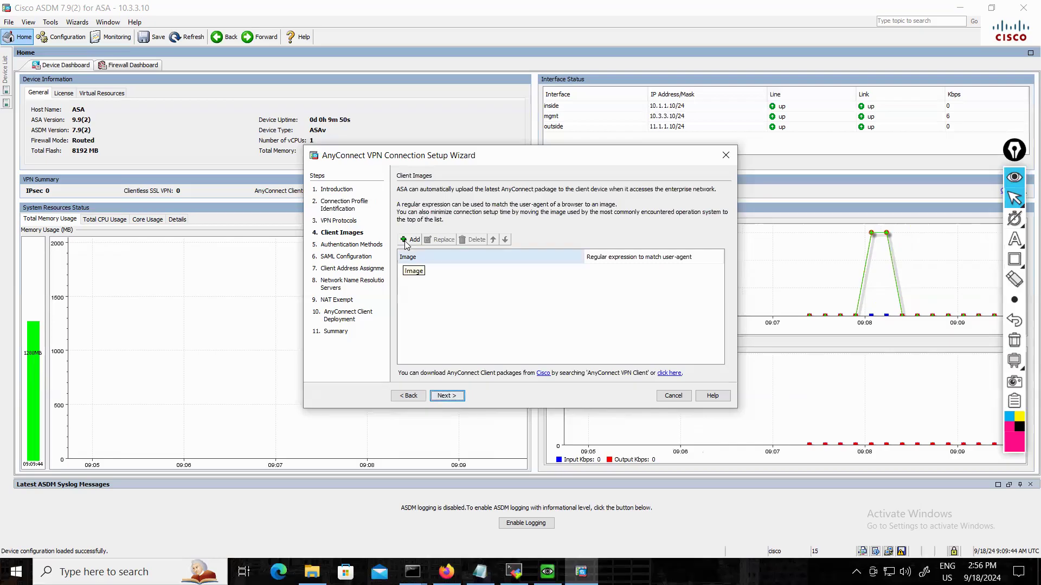
{"action": "left_click", "coordinate": [406, 240]}
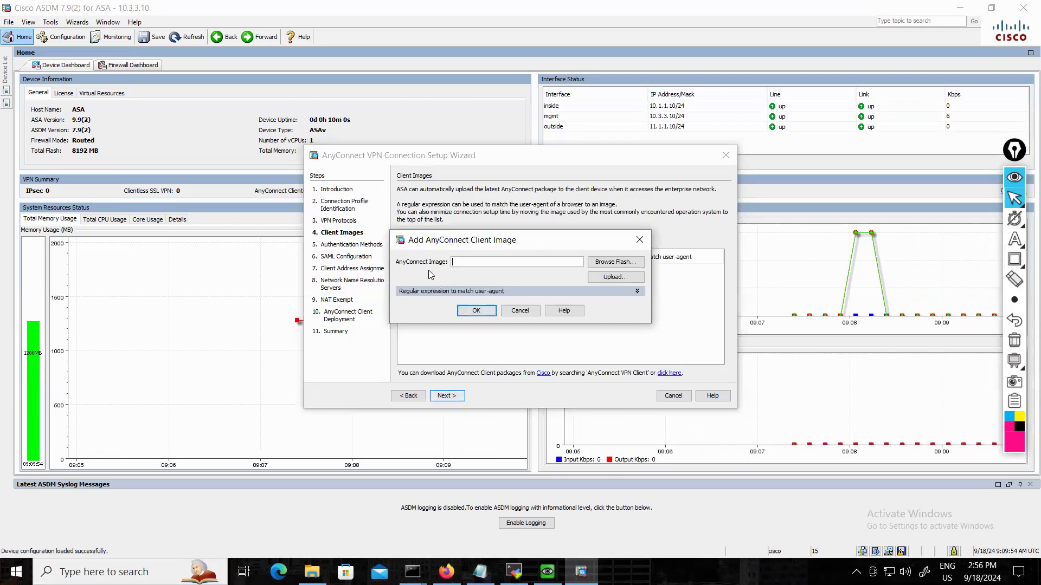
{"action": "left_click", "coordinate": [623, 280]}
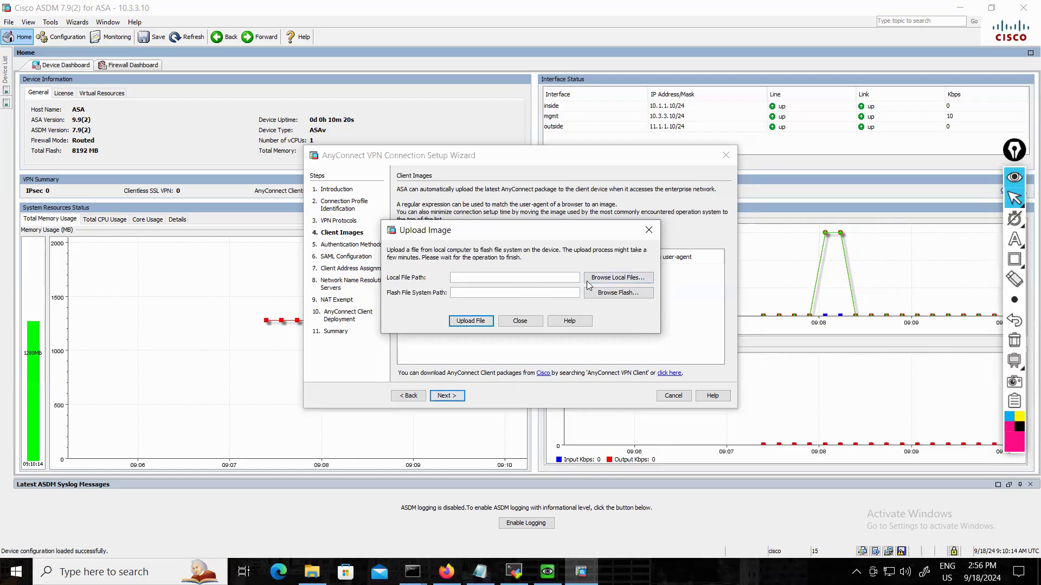
{"action": "left_click", "coordinate": [604, 281]}
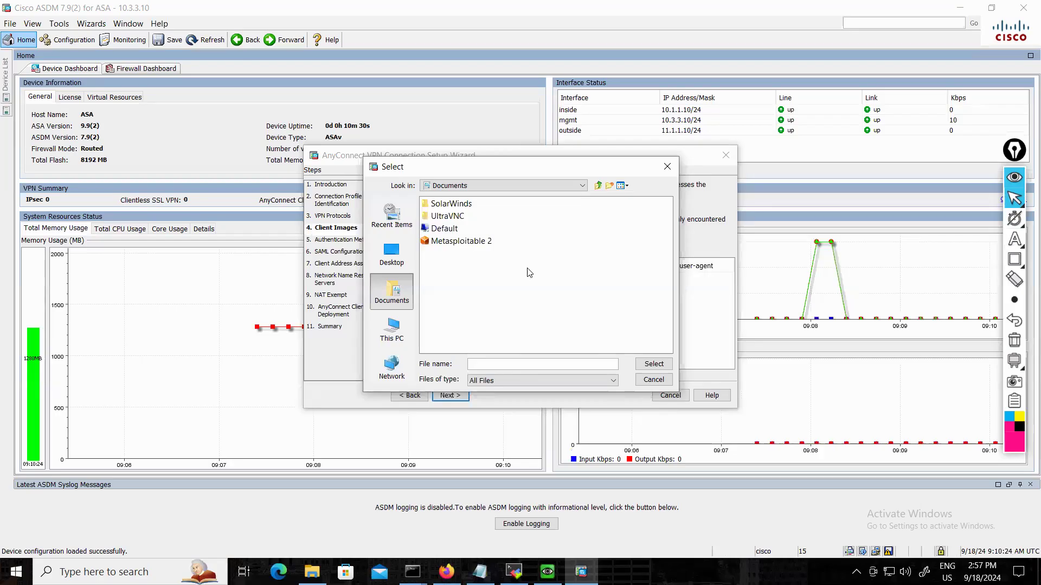
{"action": "left_click", "coordinate": [659, 381]}
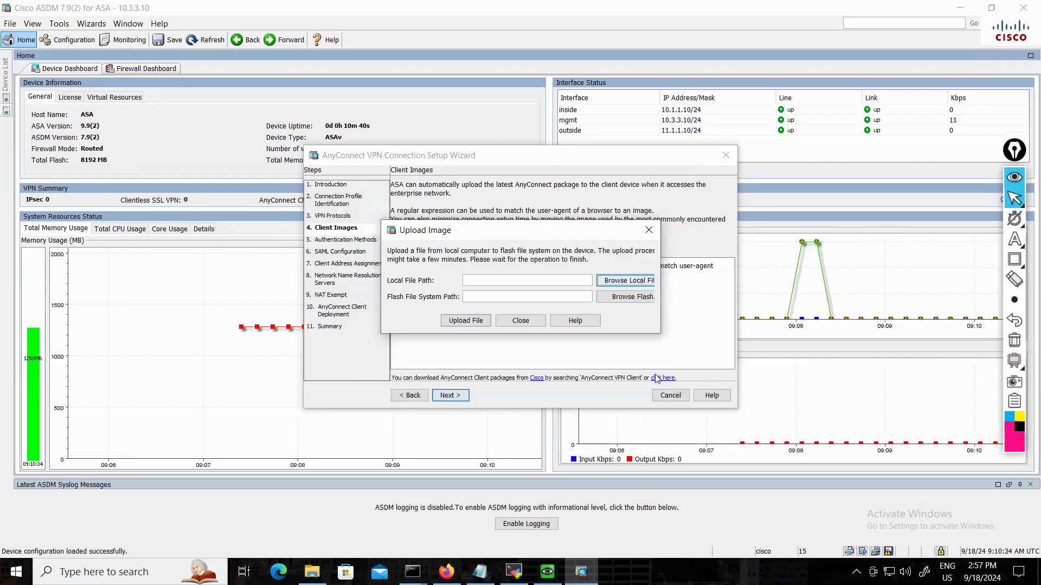
{"action": "left_click", "coordinate": [527, 321]}
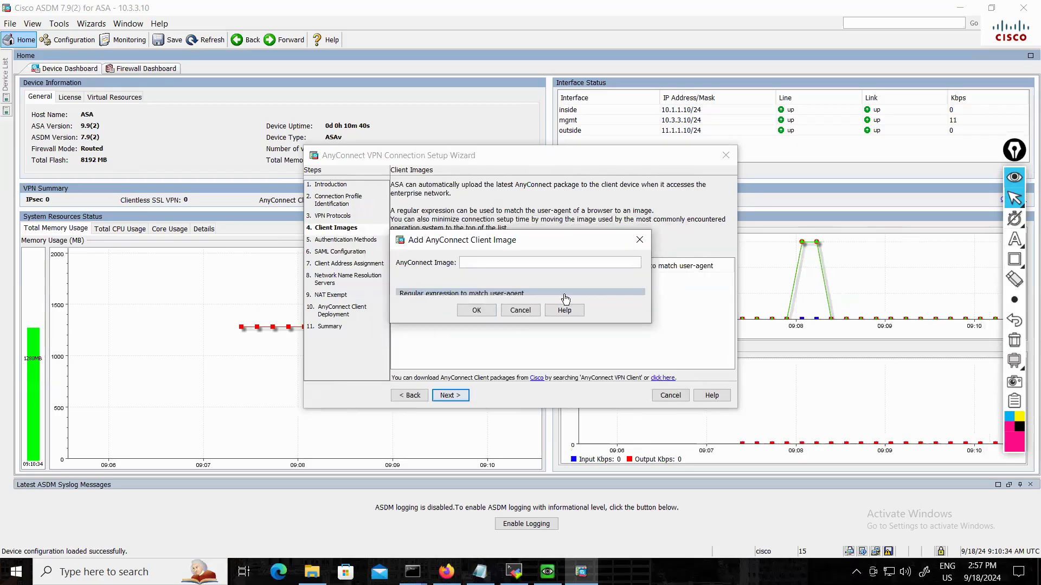
{"action": "left_click", "coordinate": [532, 312]}
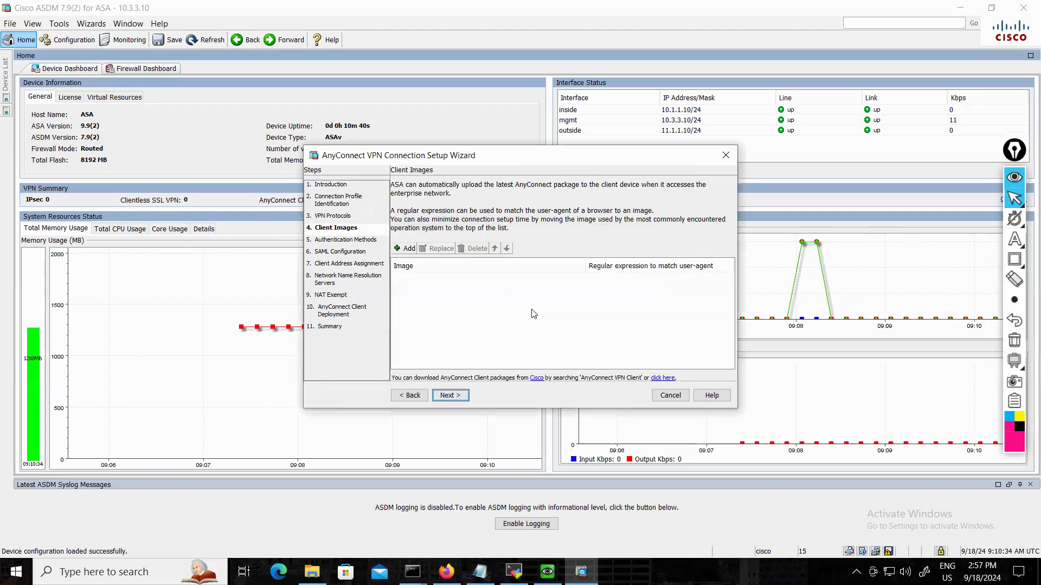
Add the Linux client image anyconnect-linux64-4.6.00362-webdeploy-k9.pkg from the ASA's disk0 flash to the client images.
{"action": "left_click", "coordinate": [408, 249]}
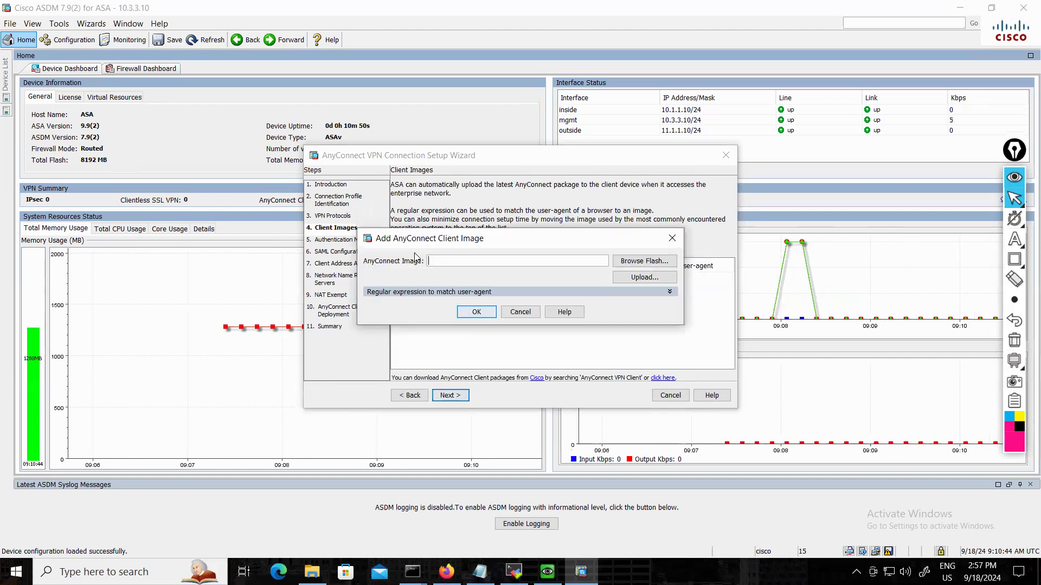
{"action": "left_click", "coordinate": [636, 262]}
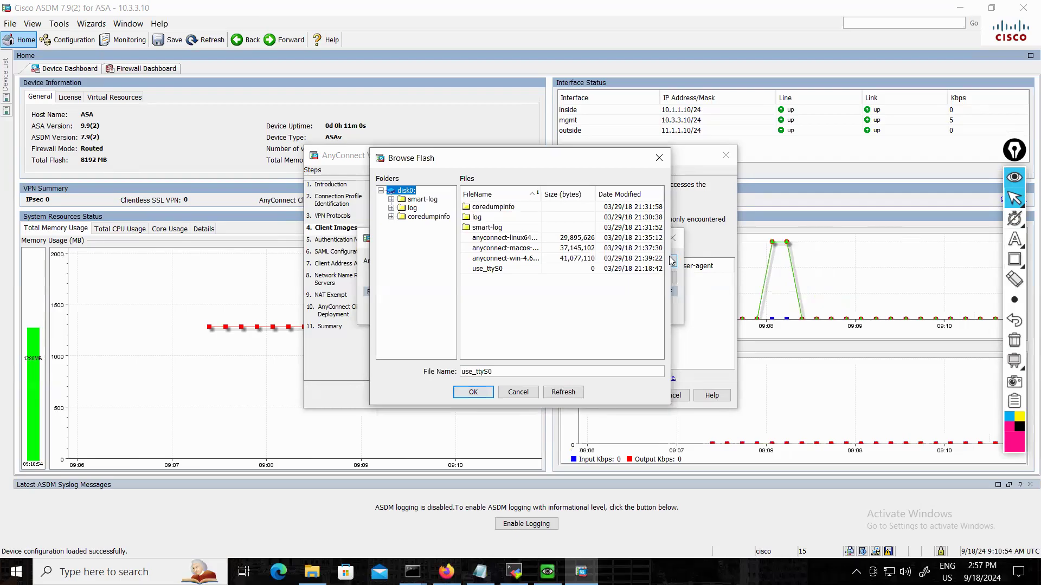
{"action": "left_click_drag", "start_coordinate": [673, 256], "coordinate": [925, 253]}
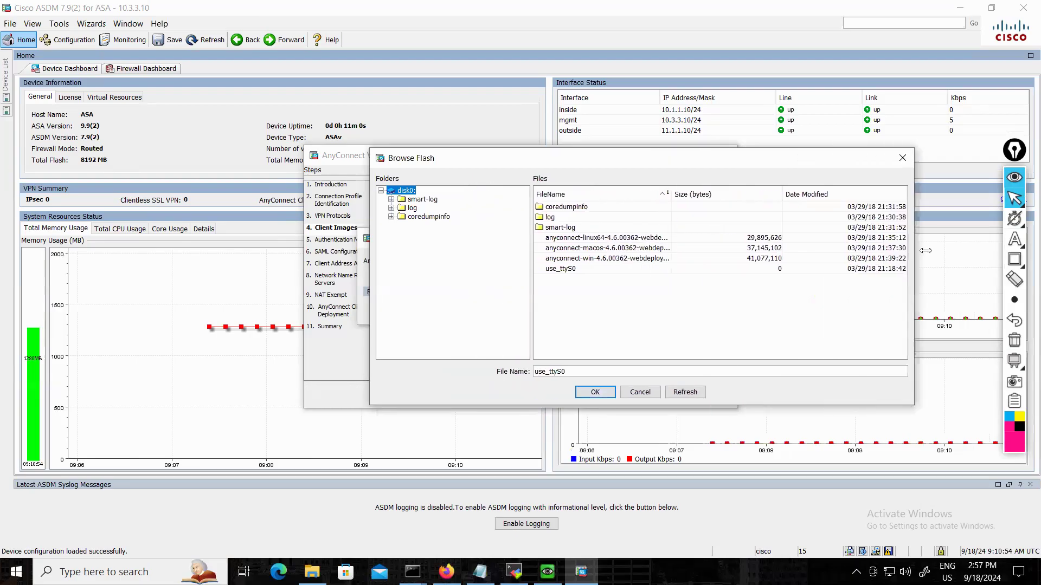
{"action": "left_click", "coordinate": [604, 239]}
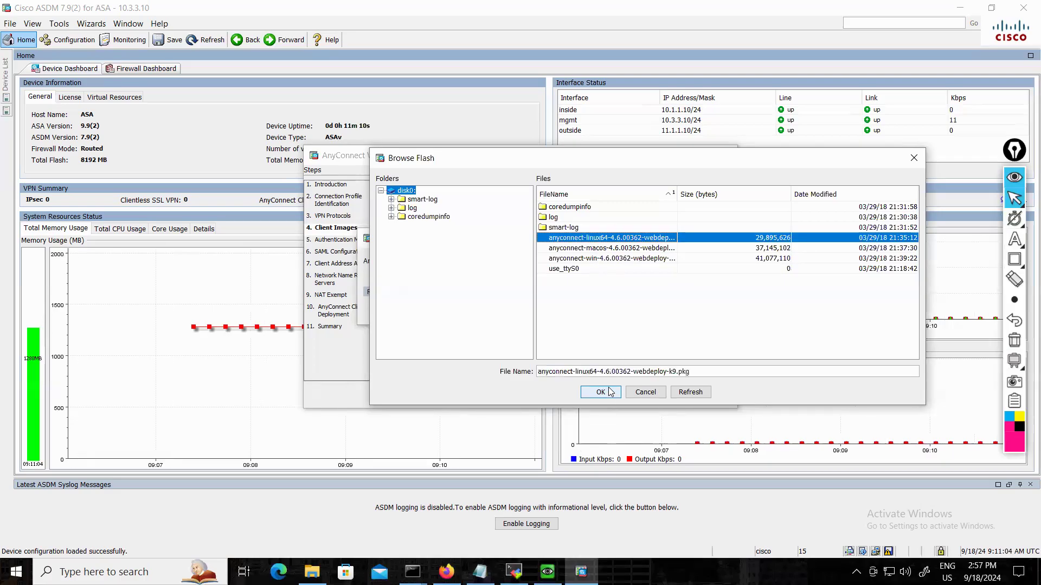
{"action": "left_click", "coordinate": [600, 391]}
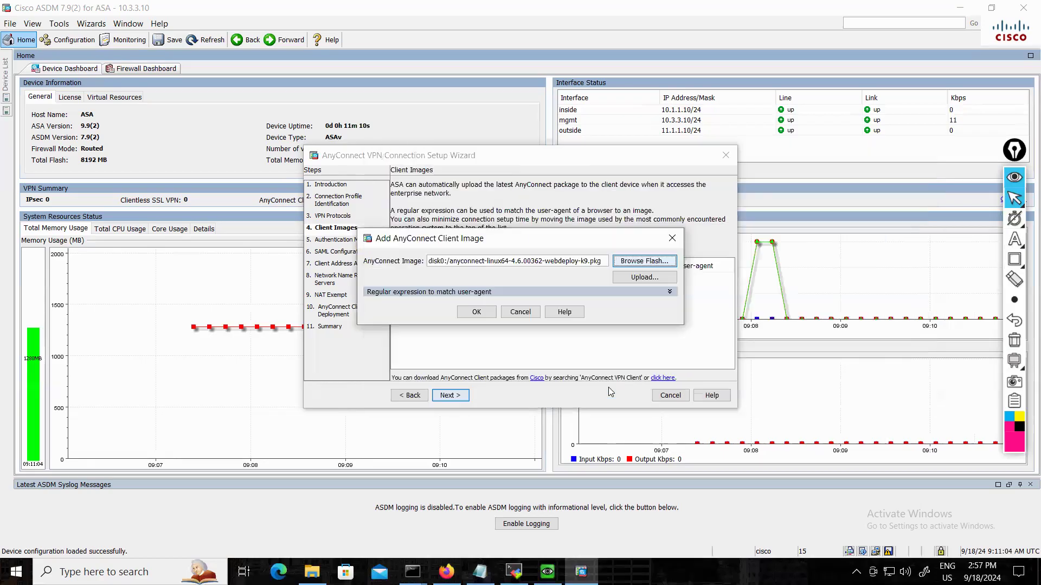
{"action": "left_click", "coordinate": [476, 313]}
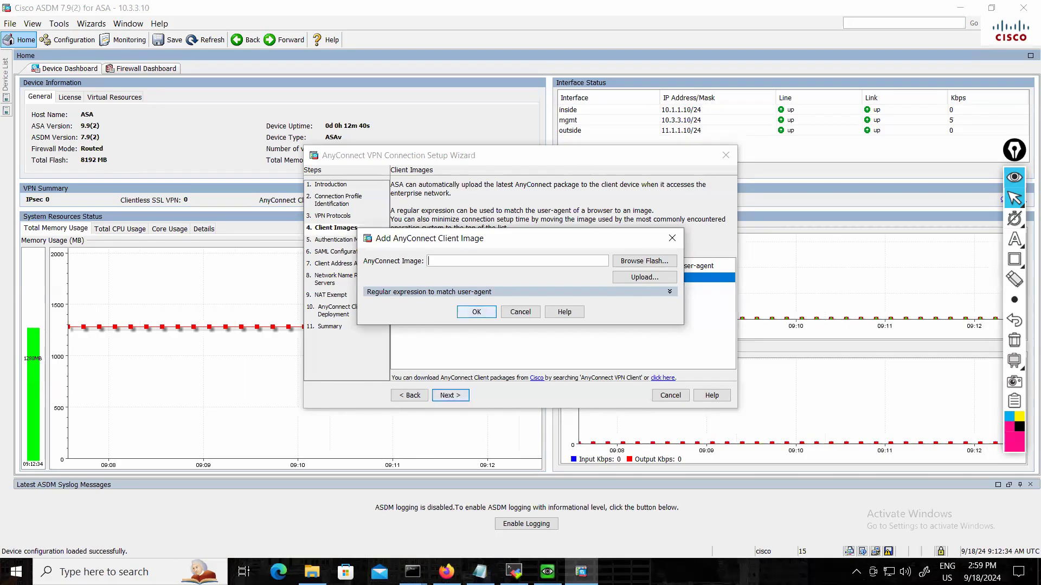
Add the macOS client image anyconnect-macos-4.6.00362-webdeploy-k9.pkg from flash to the client images.
{"action": "left_click", "coordinate": [643, 261]}
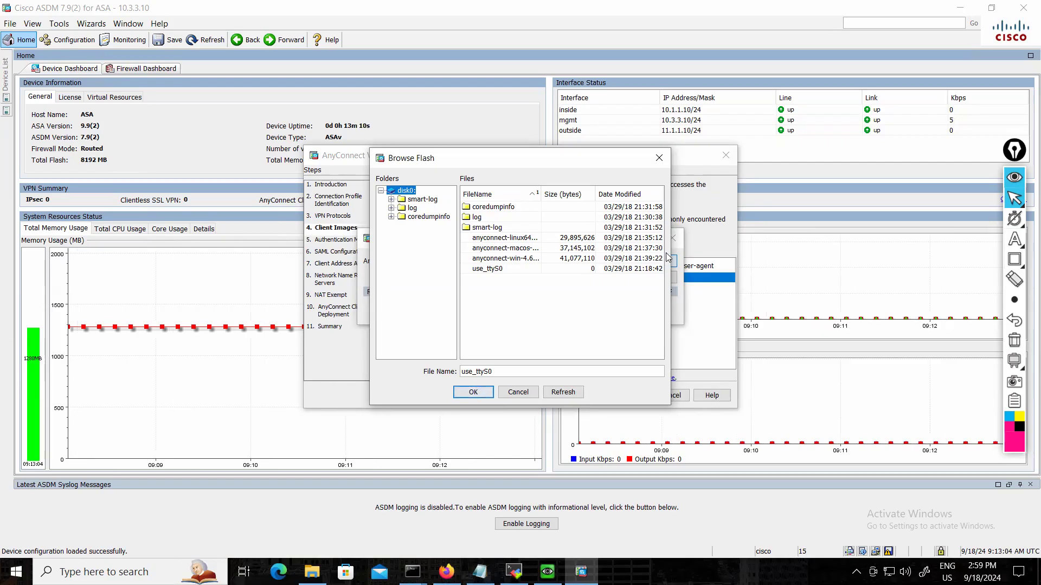
{"action": "left_click", "coordinate": [502, 250]}
{"action": "left_click", "coordinate": [473, 391]}
{"action": "left_click", "coordinate": [487, 312]}
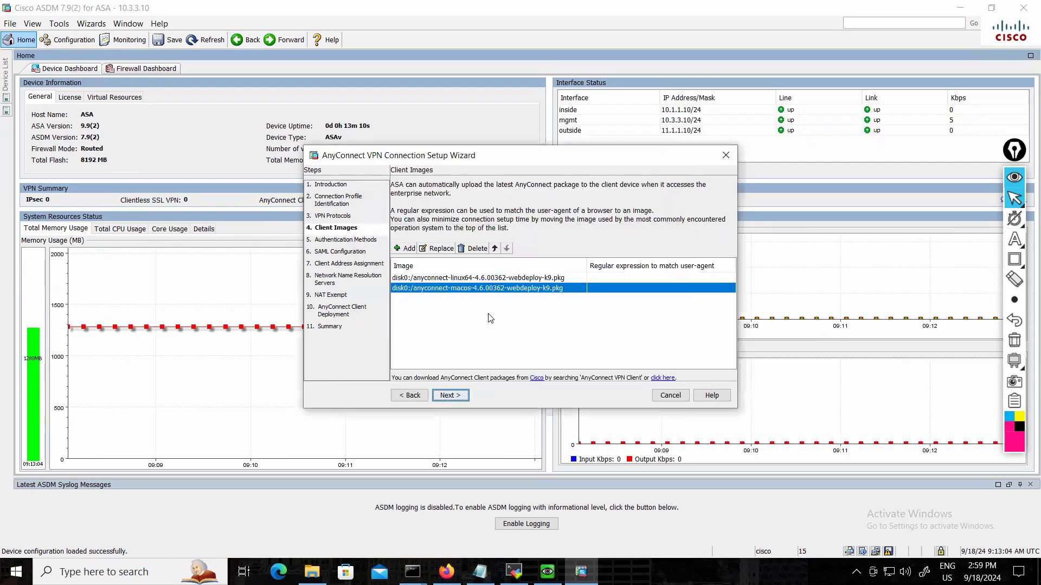
Add the Windows client image anyconnect-win-4.6.00362-webdeploy-k9.pkg from flash and proceed to the authentication methods.
{"action": "left_click", "coordinate": [407, 248]}
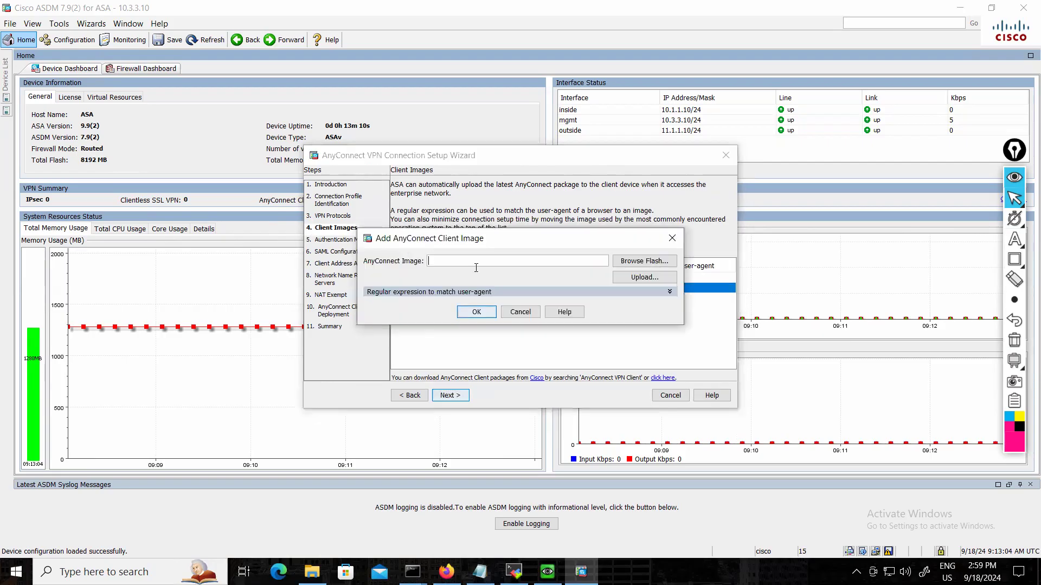
{"action": "left_click", "coordinate": [648, 278]}
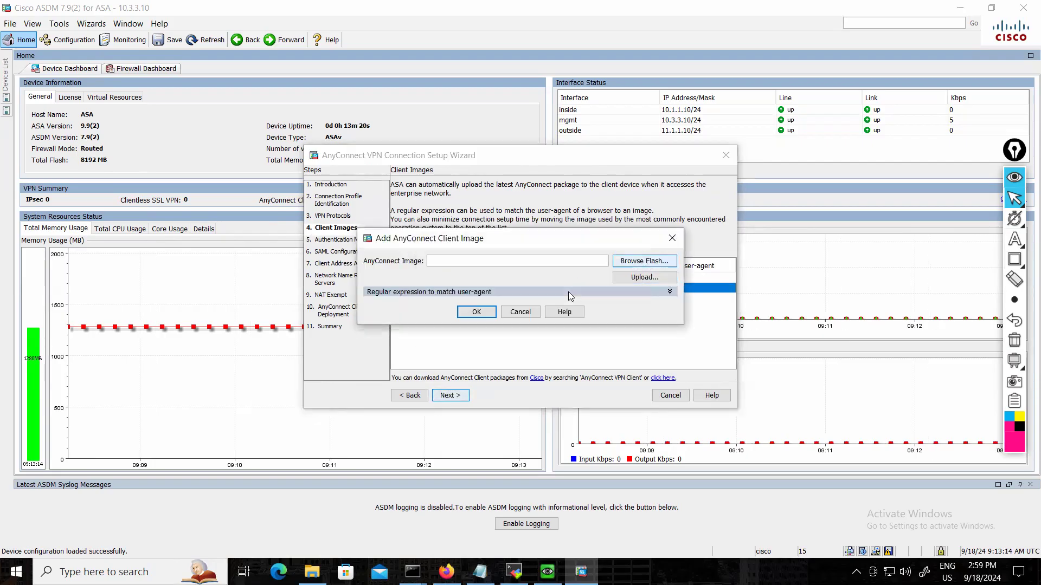
{"action": "left_click", "coordinate": [494, 258]}
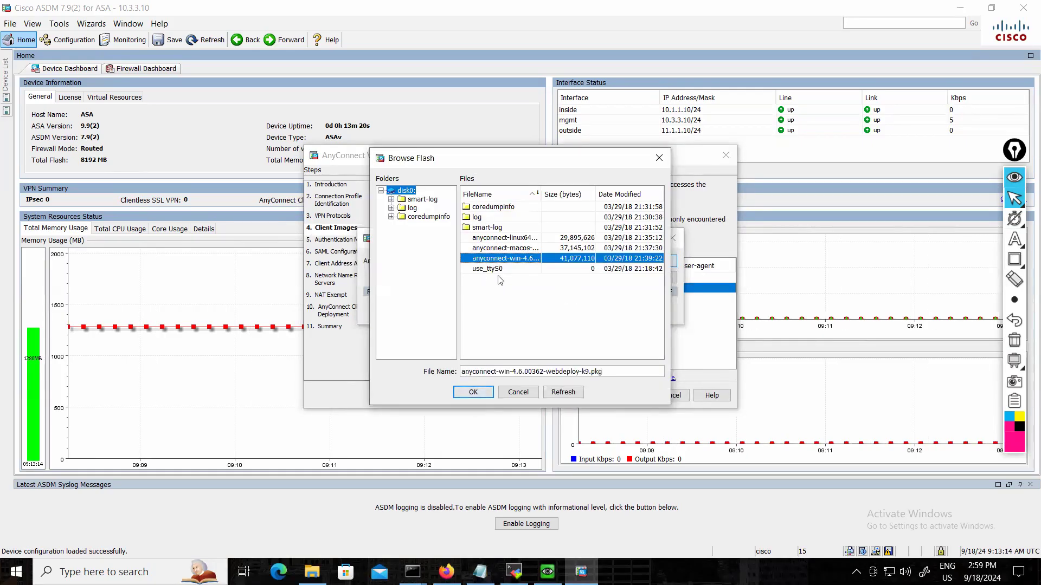
{"action": "left_click", "coordinate": [491, 392]}
{"action": "left_click", "coordinate": [489, 310]}
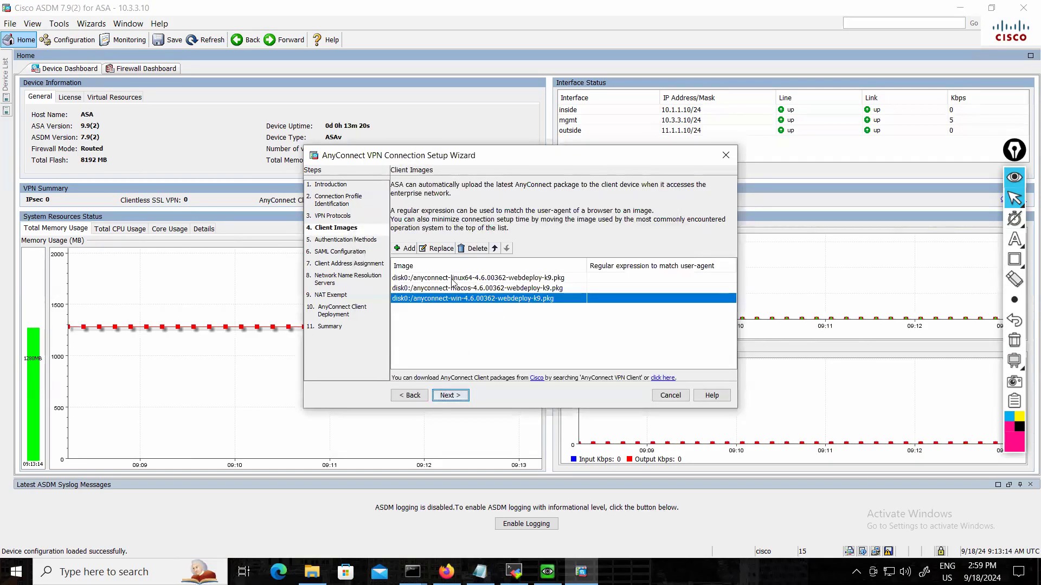
{"action": "left_click", "coordinate": [451, 395]}
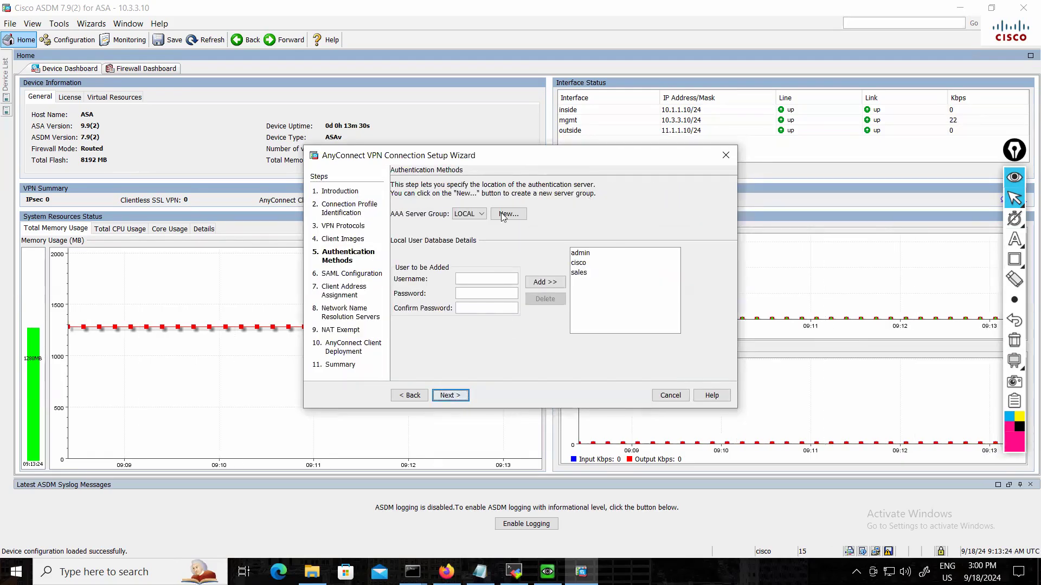
Examine the AAA server group choices and the authentication protocols offered for a new server group, without creating one.
{"action": "left_click", "coordinate": [481, 214]}
{"action": "left_click", "coordinate": [538, 239]}
{"action": "left_click", "coordinate": [522, 217]}
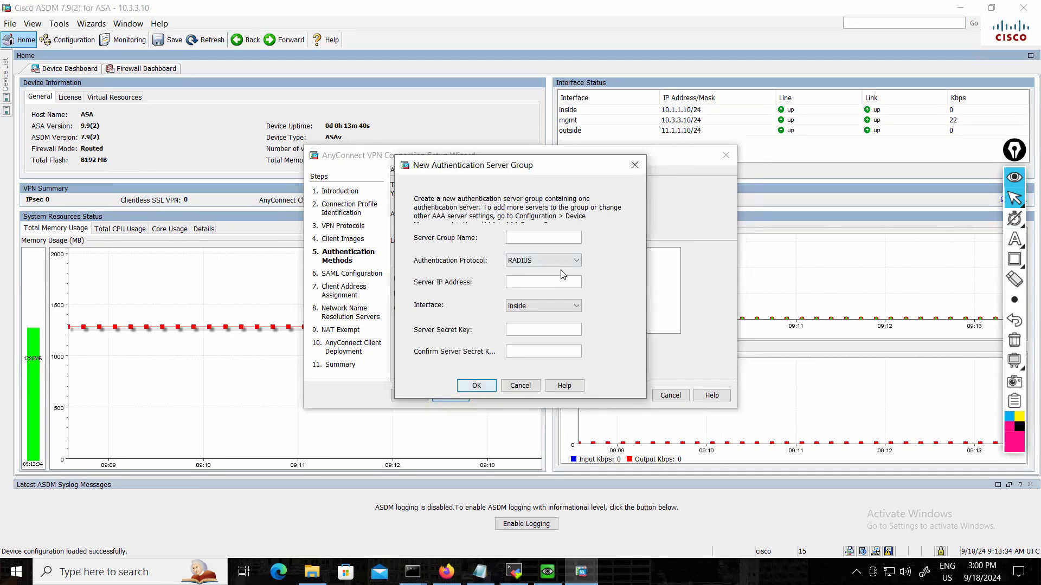
{"action": "left_click", "coordinate": [566, 263]}
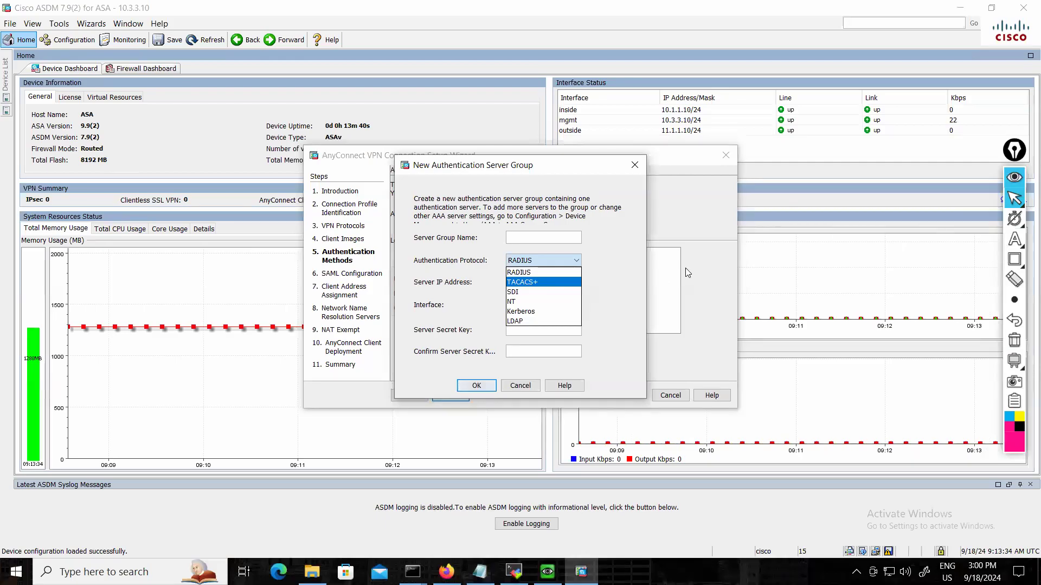
{"action": "left_click", "coordinate": [531, 387]}
{"action": "left_click", "coordinate": [531, 386]}
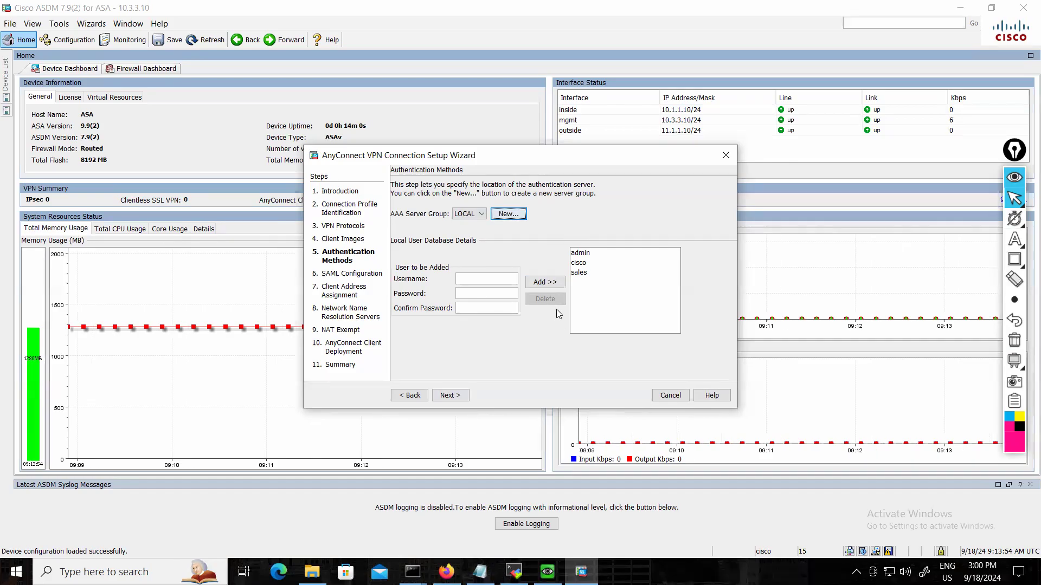
Keep LOCAL as the AAA server group with no SAML server, and proceed to the client address assignment.
{"action": "left_click", "coordinate": [461, 400]}
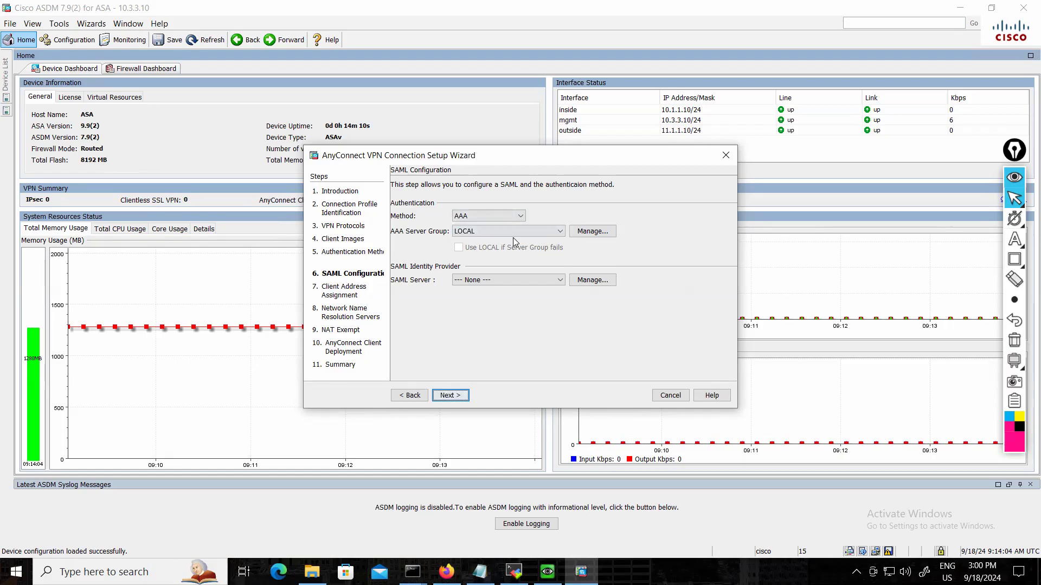
{"action": "left_click", "coordinate": [543, 278]}
{"action": "left_click", "coordinate": [543, 279]}
{"action": "left_click", "coordinate": [591, 279]}
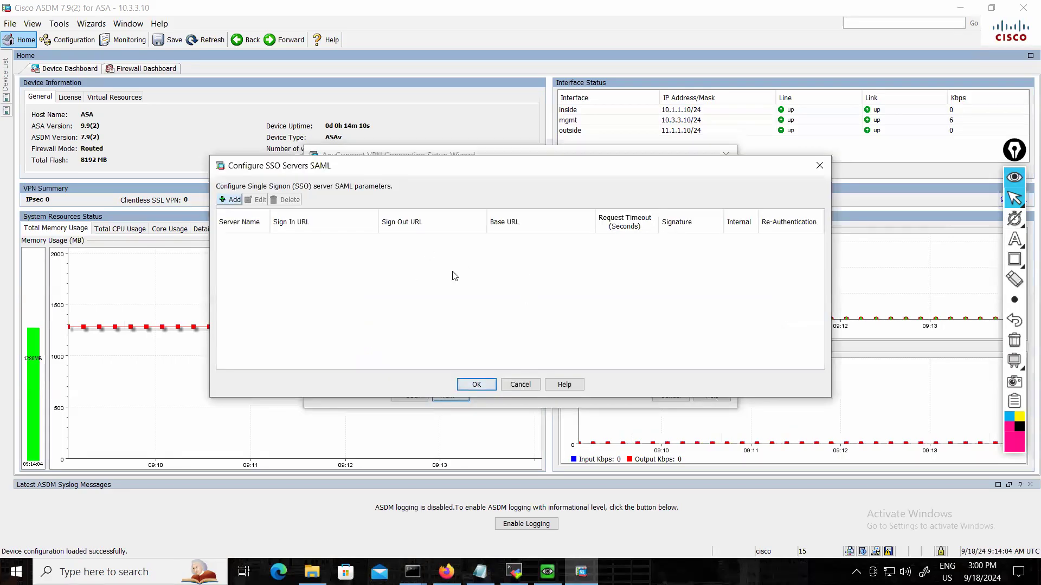
{"action": "left_click", "coordinate": [820, 168]}
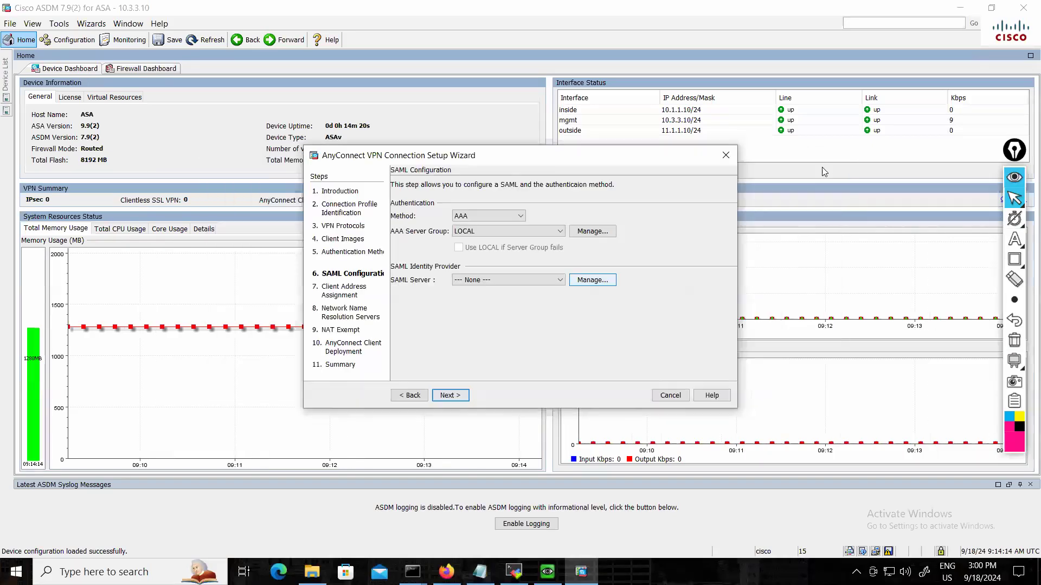
{"action": "left_click", "coordinate": [449, 395]}
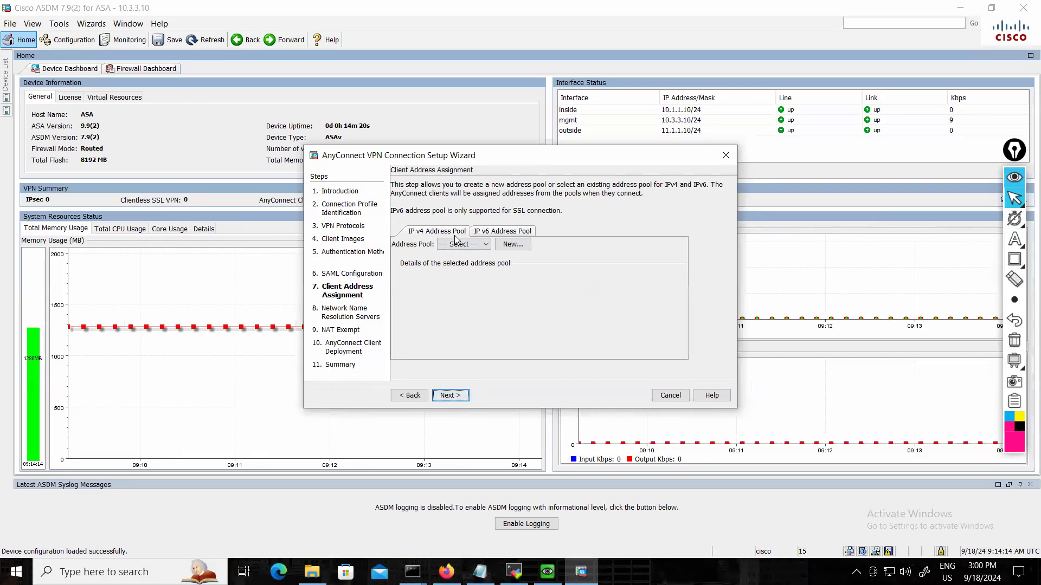
Create the IPv4 address pool VPN_Pool from 172.16.1.1 to 172.16.1.50 with subnet mask 255.255.255.0.
{"action": "left_click", "coordinate": [486, 244]}
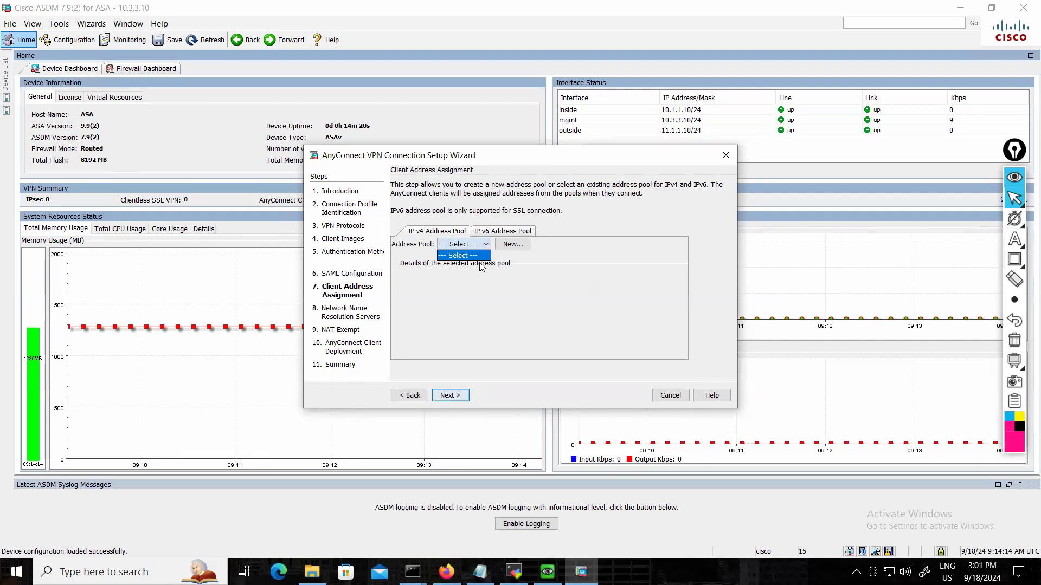
{"action": "left_click", "coordinate": [527, 241]}
{"action": "left_click", "coordinate": [512, 245]}
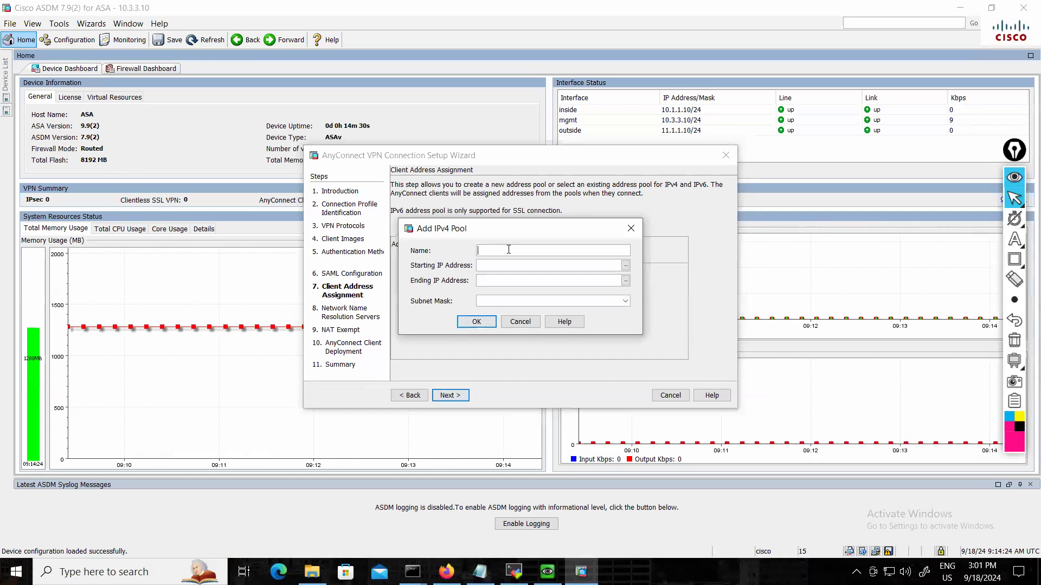
{"action": "type", "text": "VPN_Pool"}
{"action": "left_click", "coordinate": [502, 267]}
{"action": "type", "text": "172.16.1.1"}
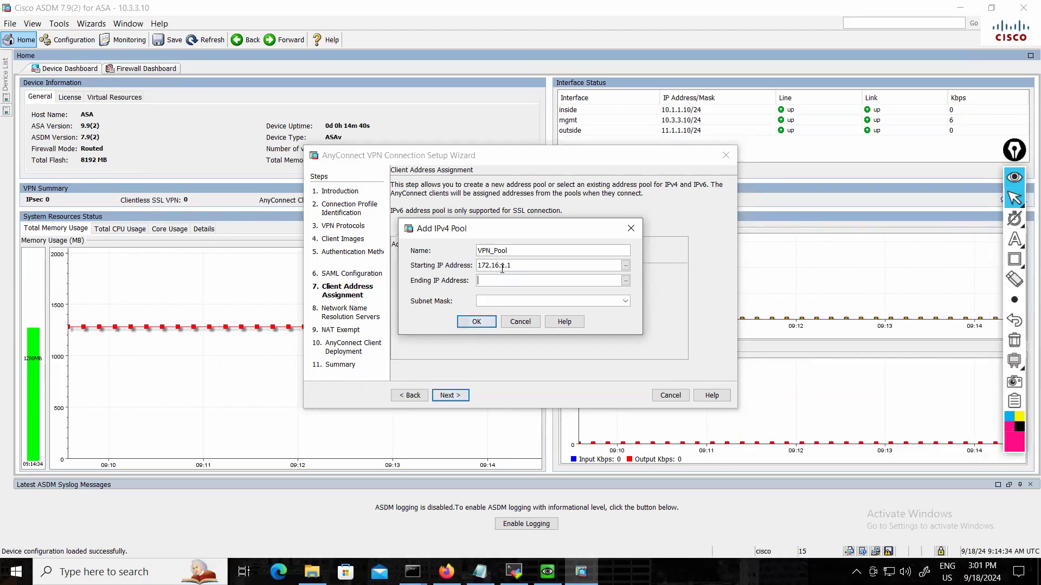
{"action": "type", "text": "172.16.1.50"}
{"action": "left_click", "coordinate": [624, 301]}
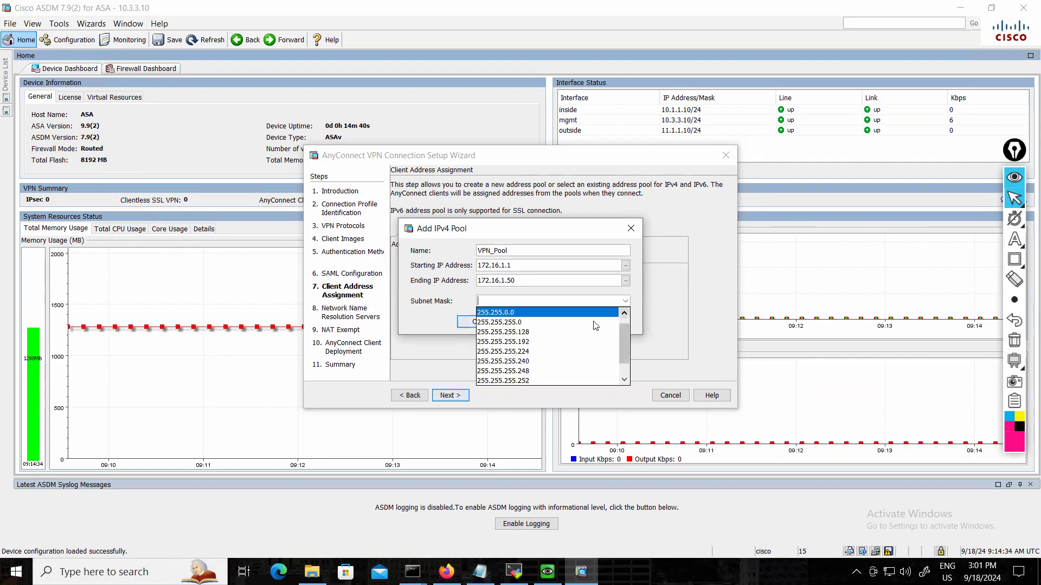
{"action": "left_click", "coordinate": [527, 323]}
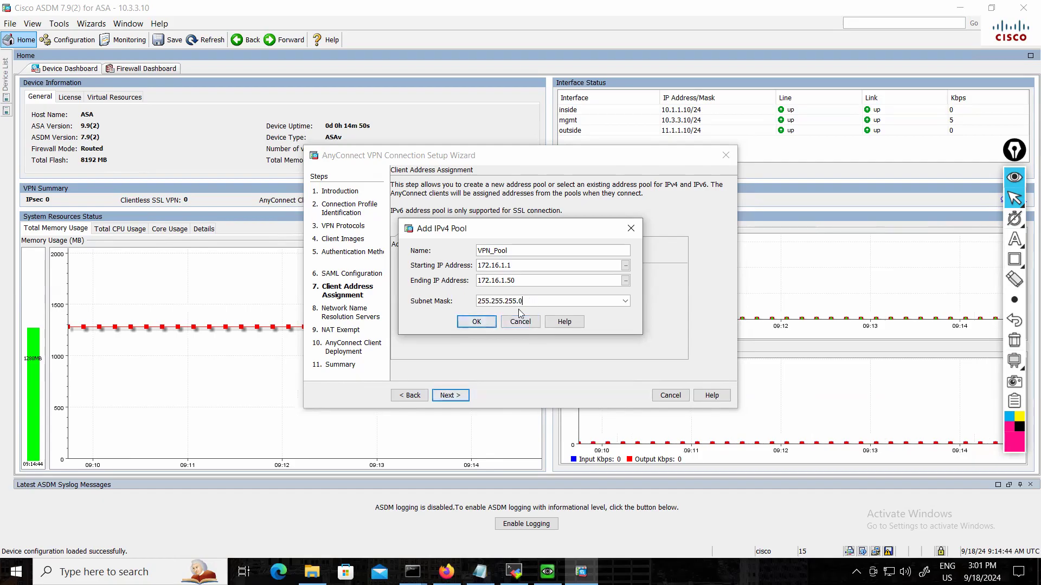
{"action": "left_click", "coordinate": [476, 321]}
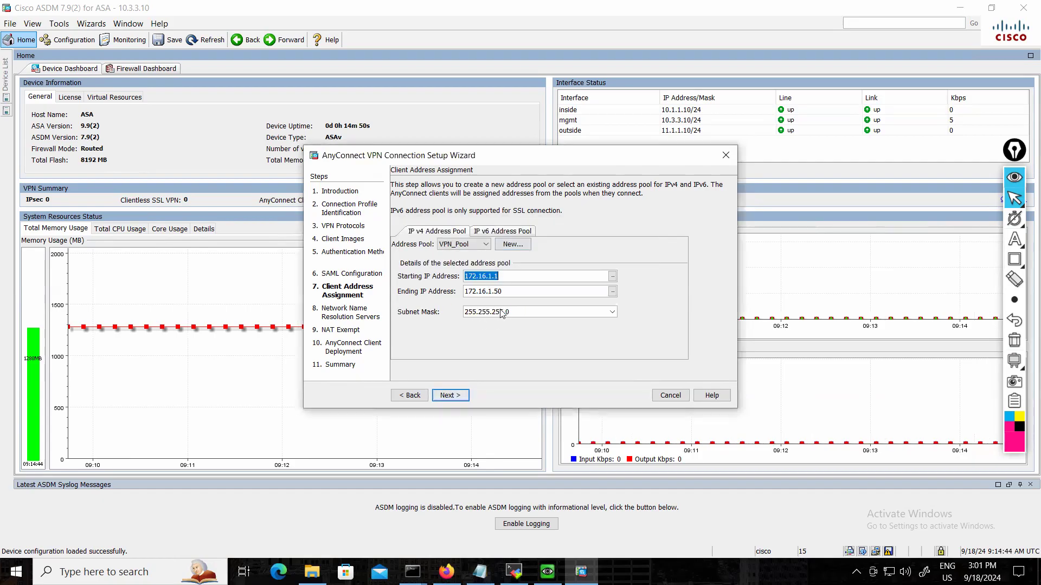
Accept the address pool, leave the name resolution servers blank and decline the DNS server setup.
{"action": "left_click", "coordinate": [459, 397]}
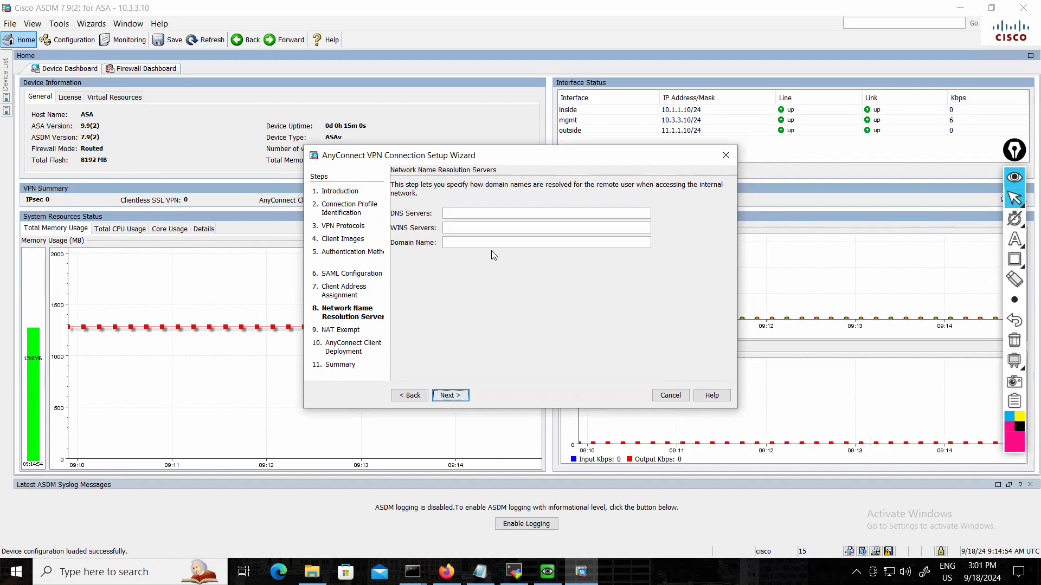
{"action": "left_click", "coordinate": [463, 400]}
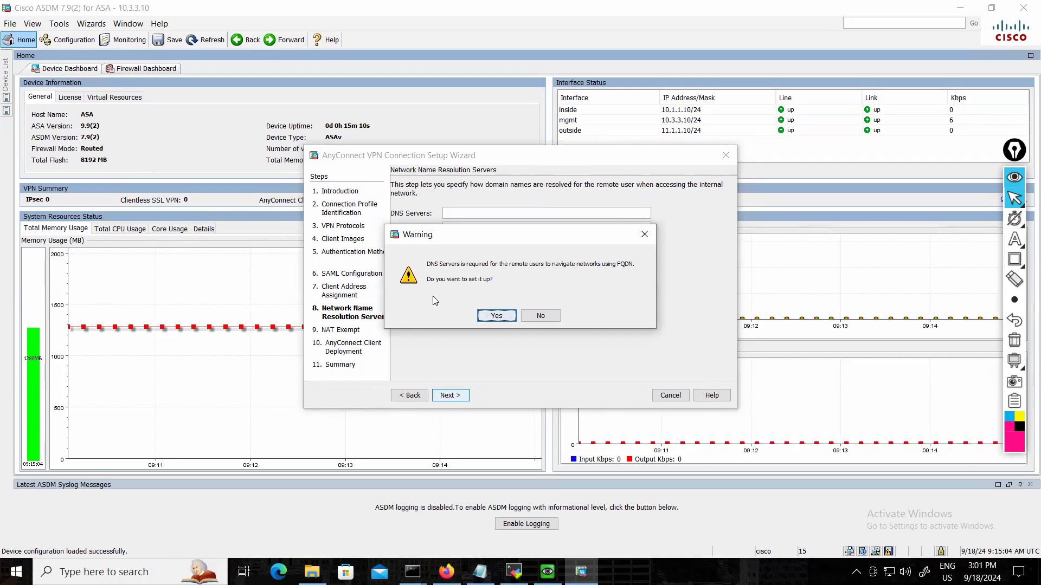
{"action": "left_click", "coordinate": [540, 316]}
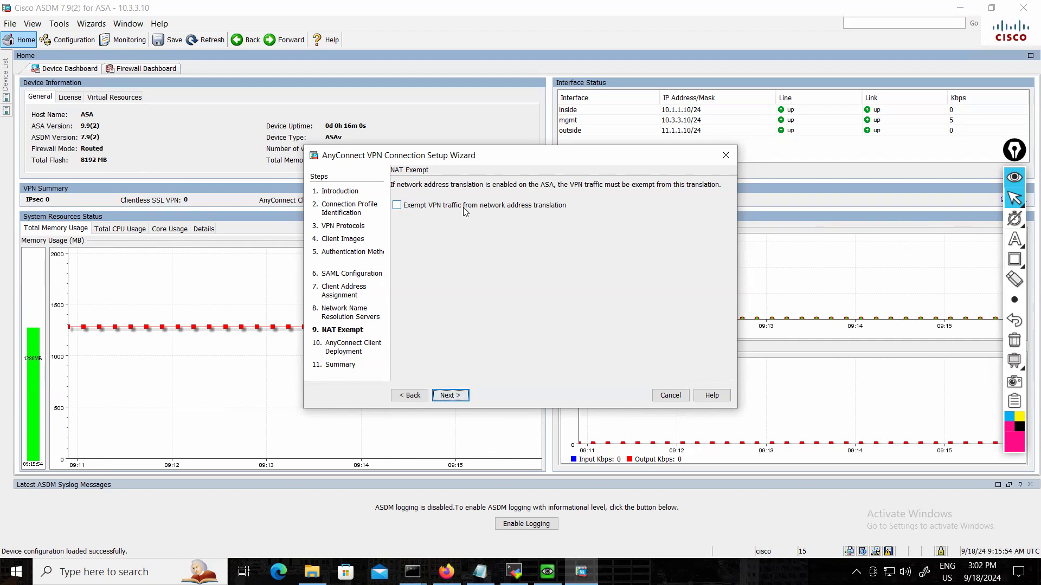
{"action": "left_click", "coordinate": [398, 207]}
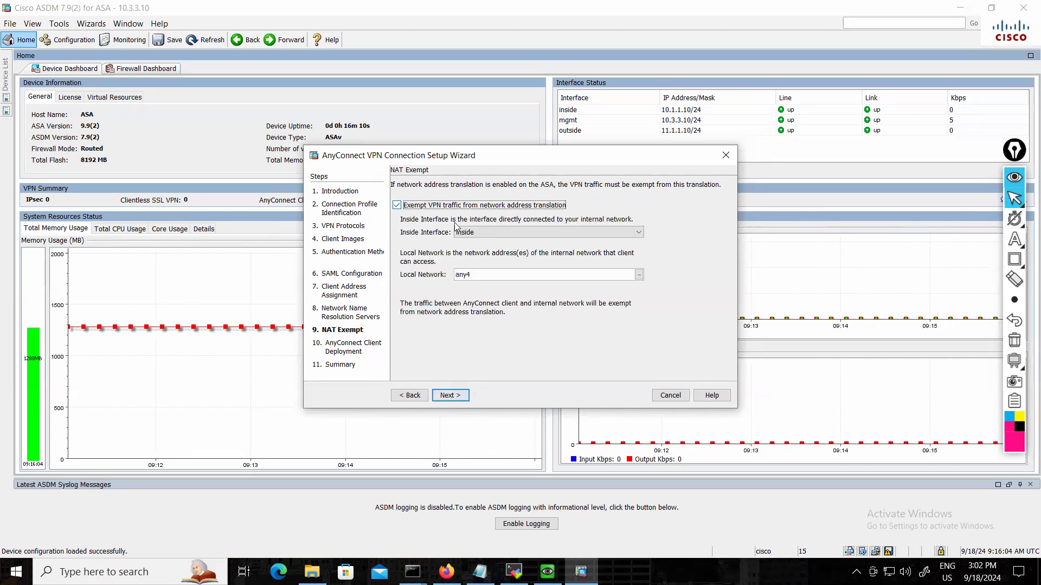
{"action": "left_click", "coordinate": [484, 233]}
{"action": "left_click", "coordinate": [485, 234]}
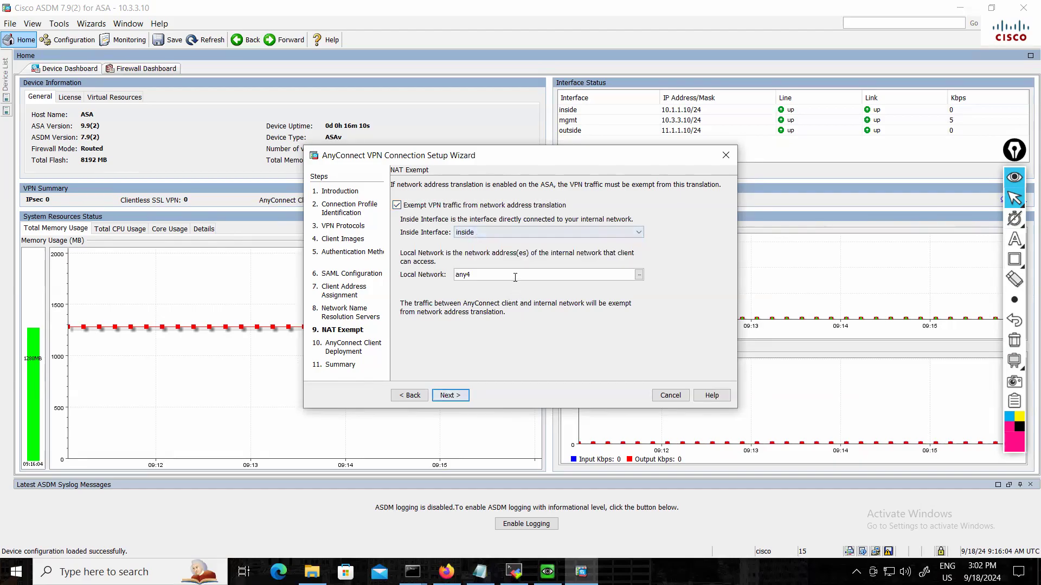
{"action": "left_click", "coordinate": [640, 274]}
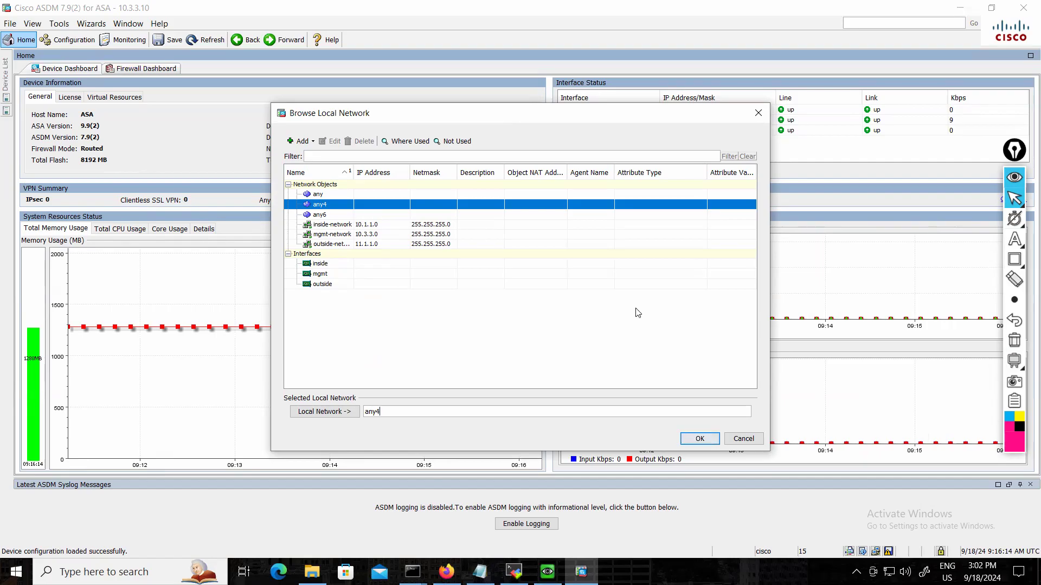
{"action": "left_click", "coordinate": [748, 441]}
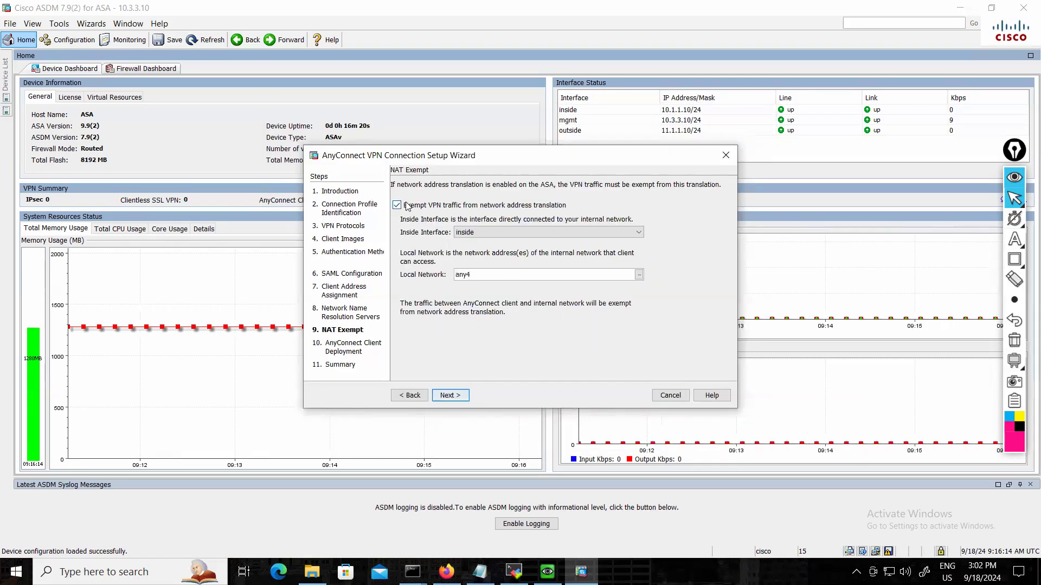
{"action": "left_click", "coordinate": [405, 206]}
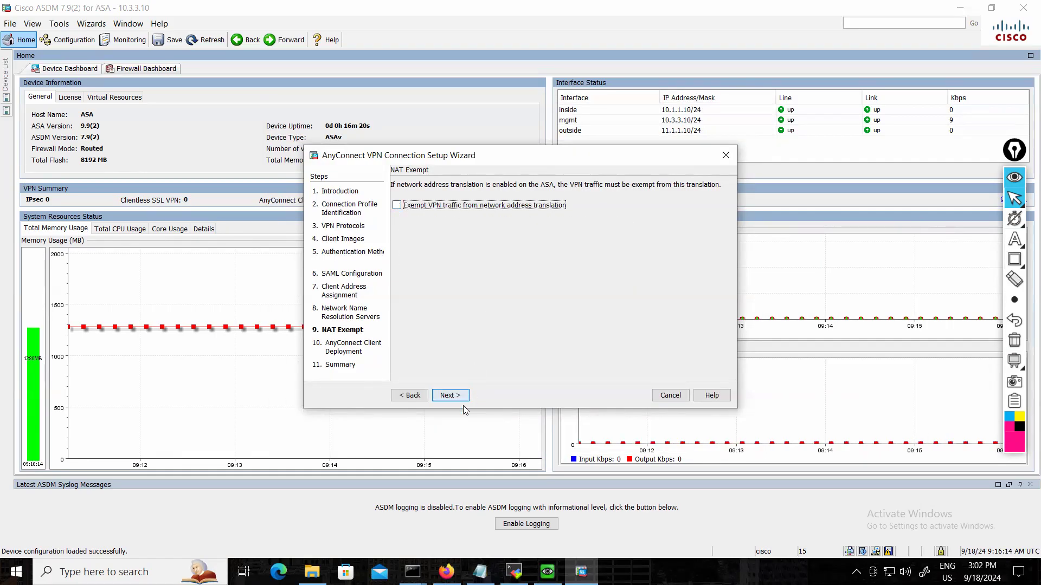
Leave the VPN traffic NAT exemption disabled and proceed to the AnyConnect client deployment information.
{"action": "left_click", "coordinate": [449, 395]}
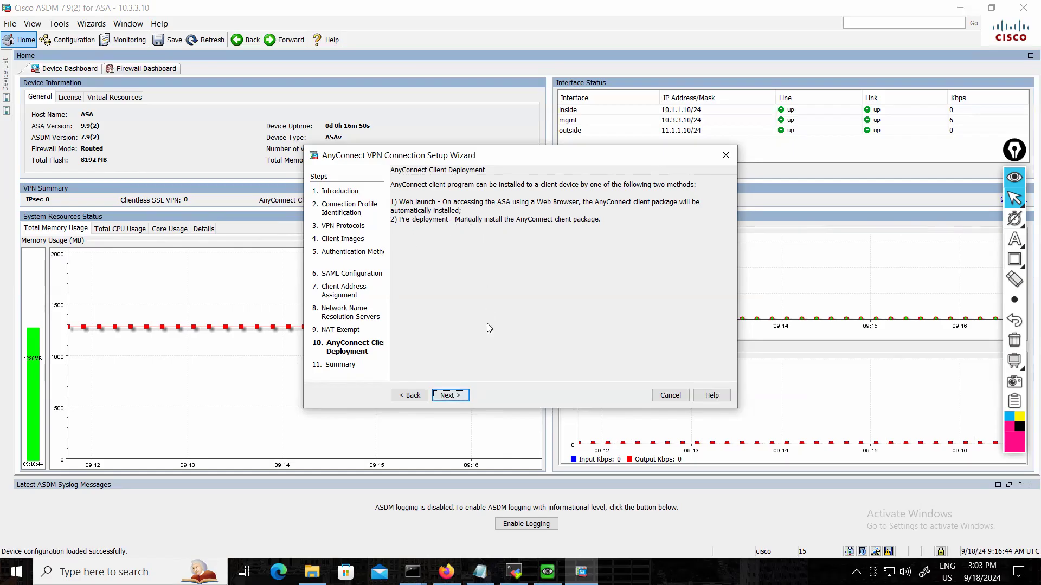
Proceed to the configuration summary and finish the AnyConnect wizard for the MY_VPN connection profile.
{"action": "left_click", "coordinate": [458, 402]}
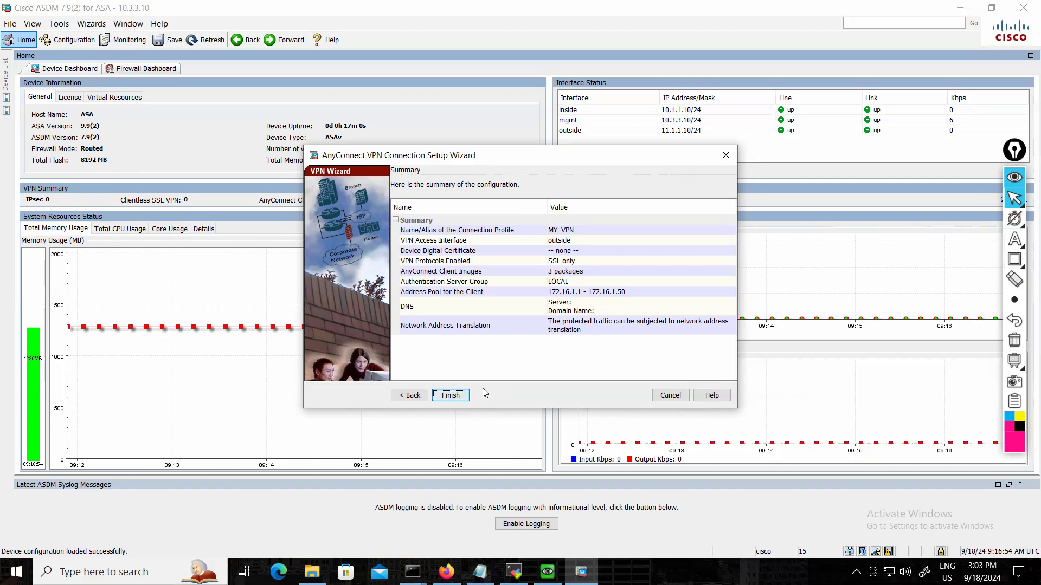
{"action": "left_click", "coordinate": [455, 397]}
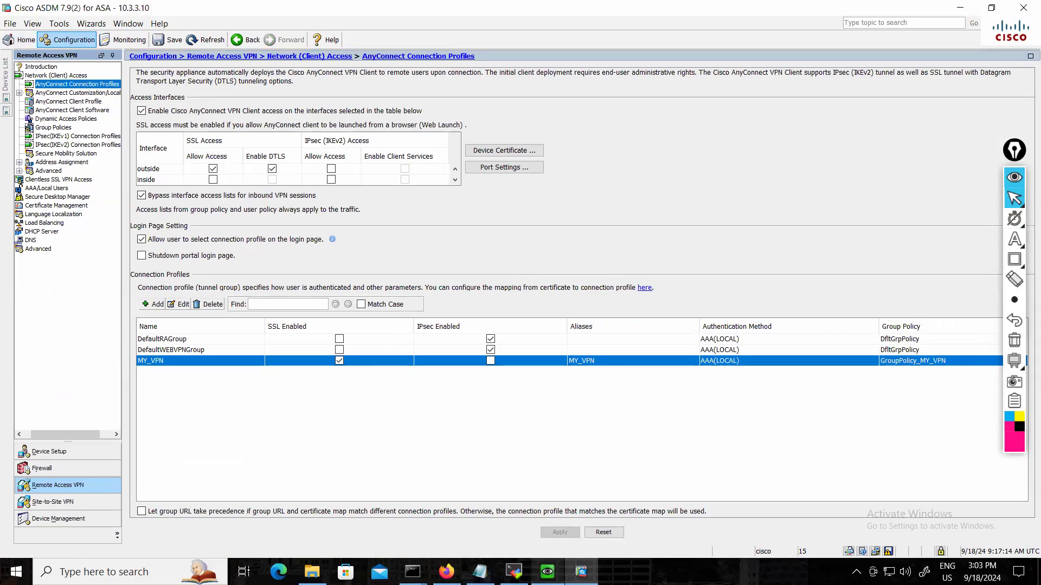
Switch to the Client_PC command prompt and ping the inside web server at 10.1.1.100, consulting the topology for its address.
{"action": "mouse_move", "coordinate": [548, 572]}
{"action": "left_click", "coordinate": [547, 517]}
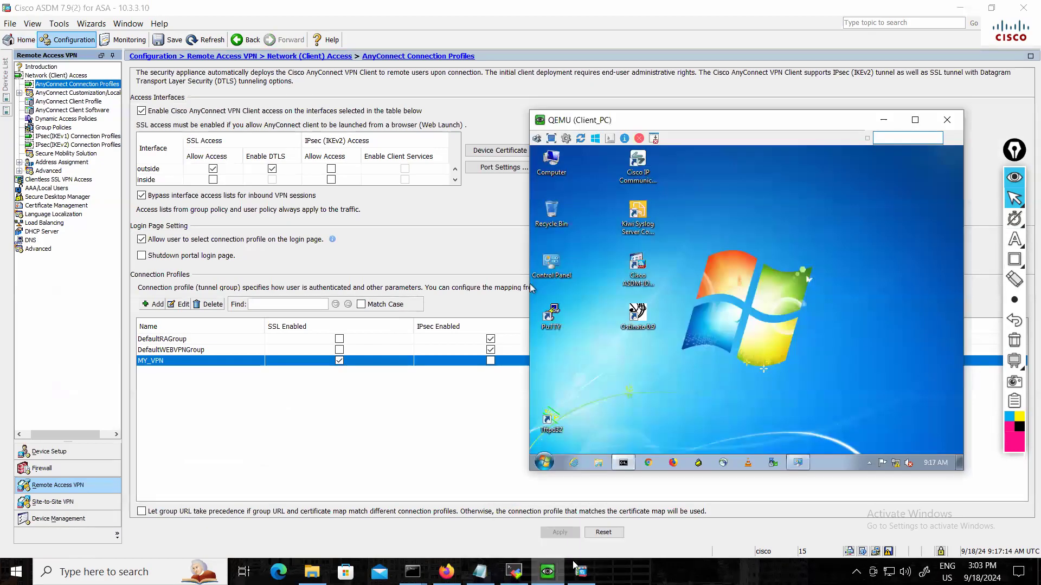
{"action": "left_click", "coordinate": [624, 463]}
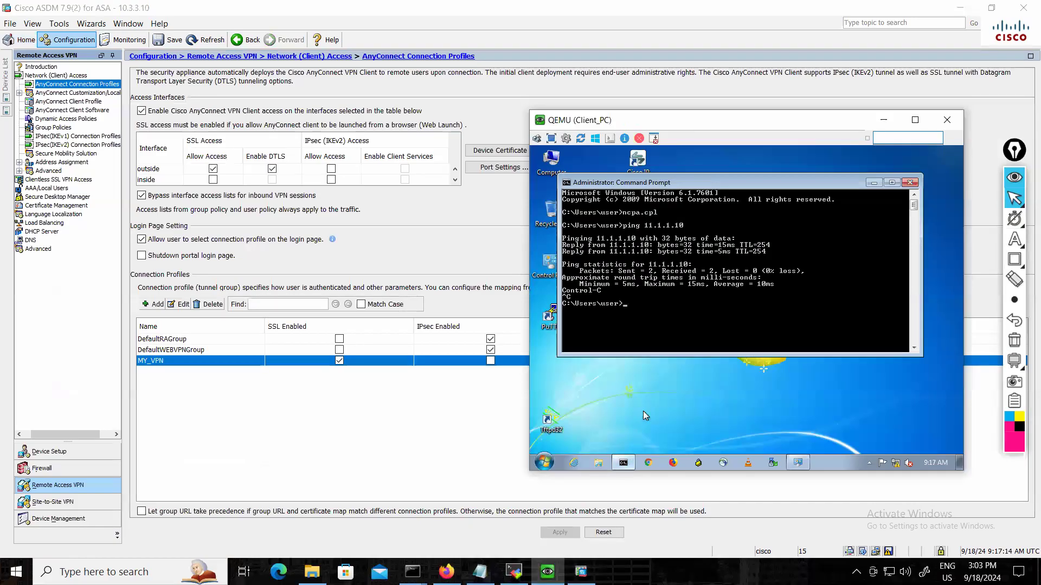
{"action": "left_click", "coordinate": [960, 7]}
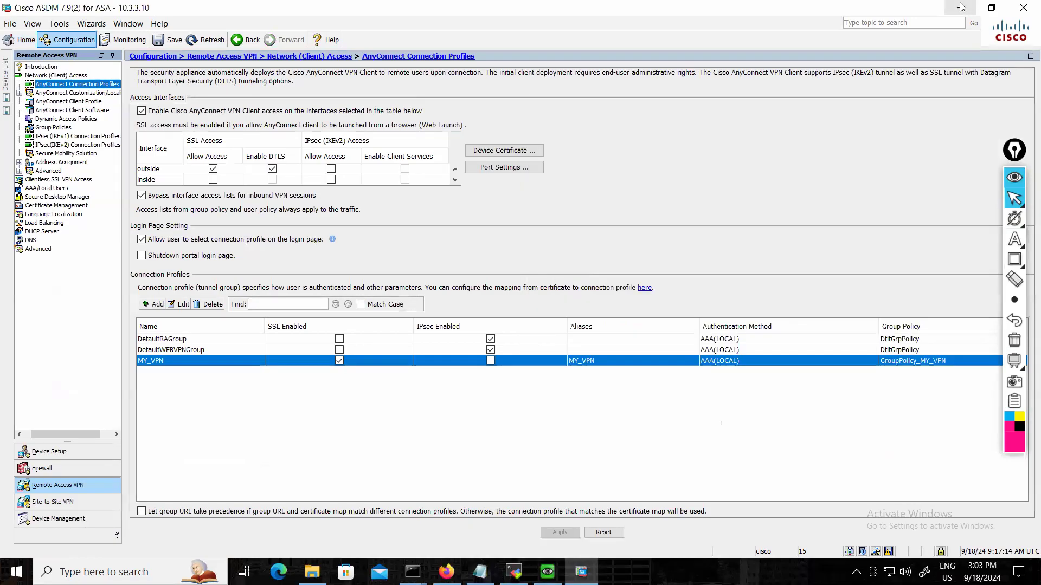
{"action": "left_click", "coordinate": [447, 572]}
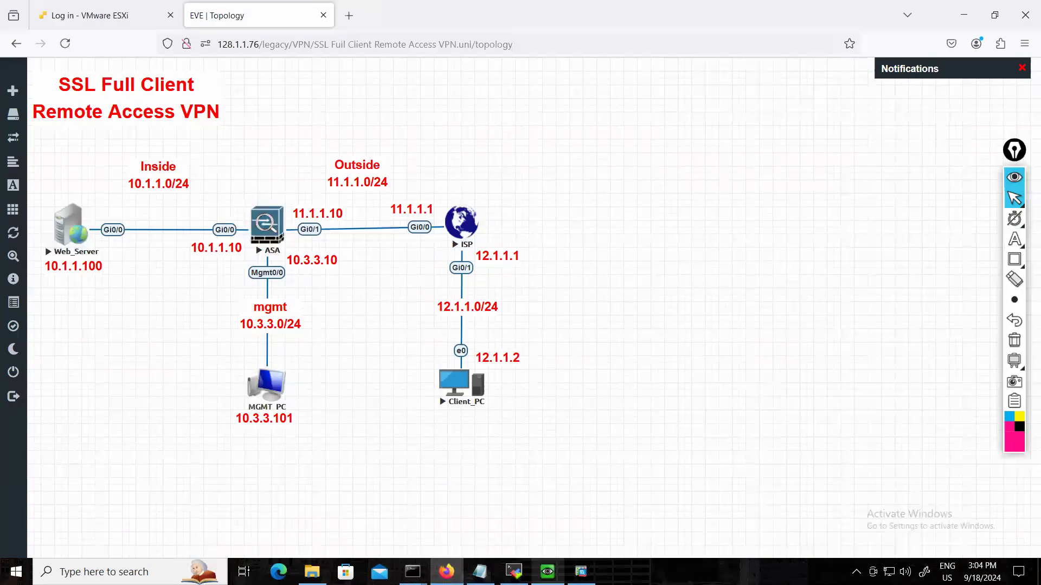
{"action": "left_click", "coordinate": [548, 571]}
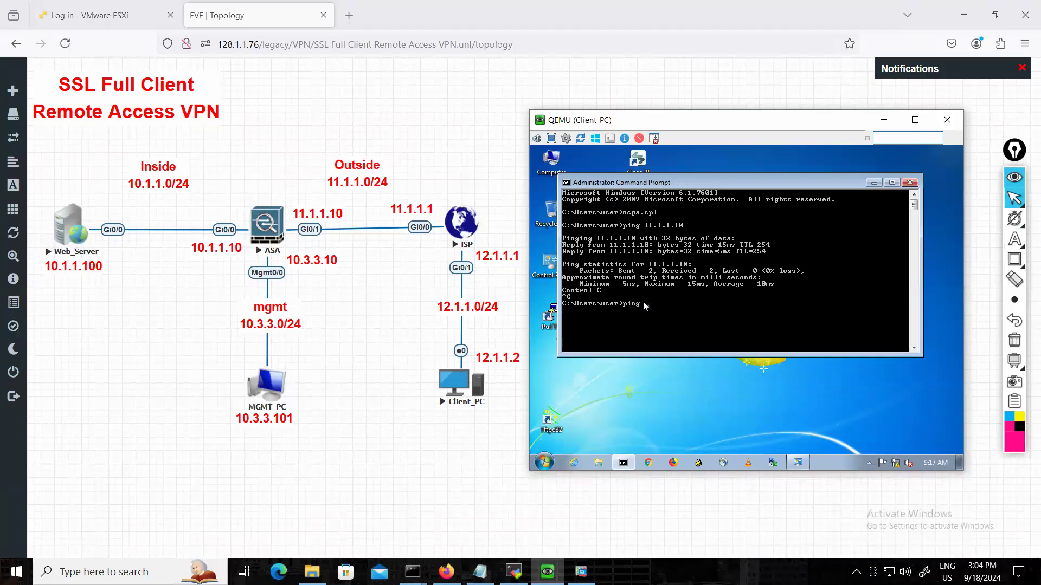
{"action": "type", "text": "100"}
{"action": "key", "text": "Return"}
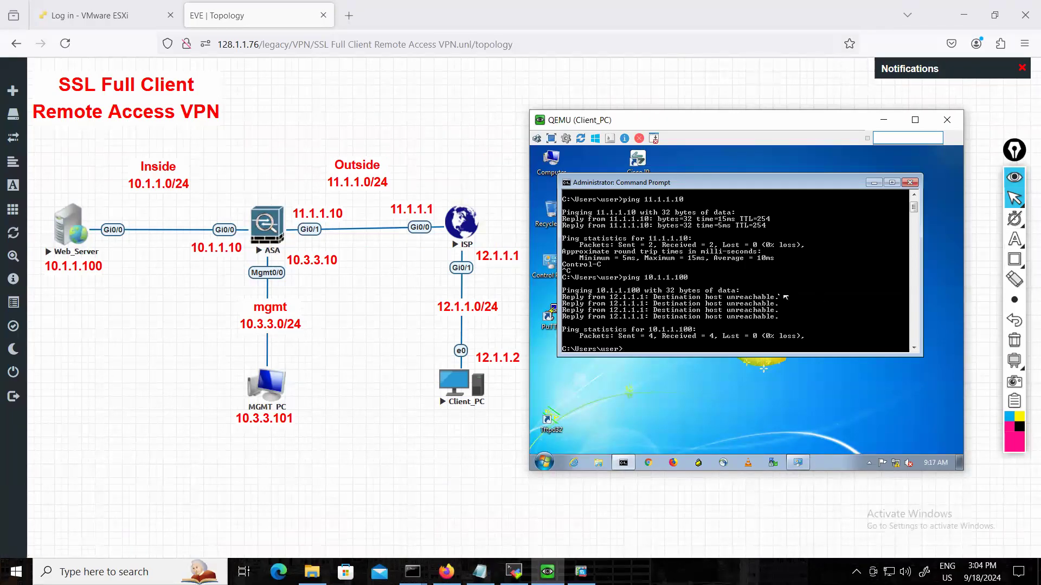
{"action": "left_click", "coordinate": [673, 463]}
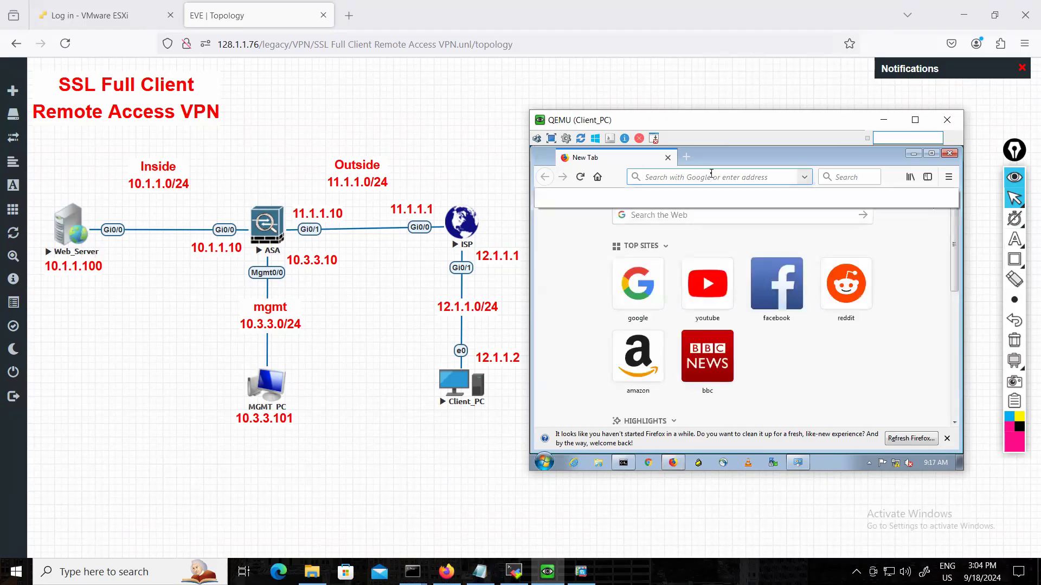
{"action": "type", "text": "https"}
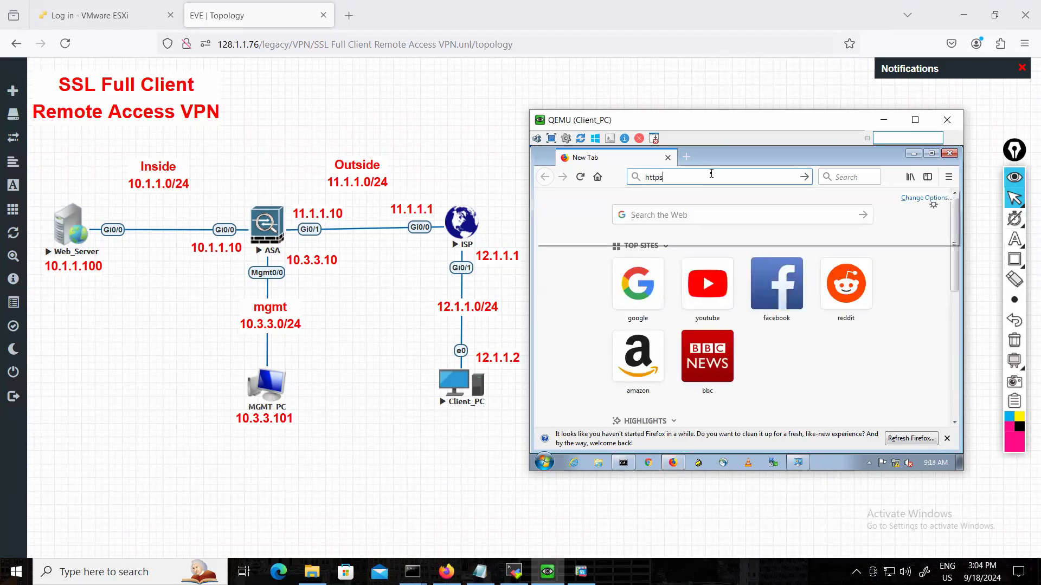
{"action": "type", "text": "://"}
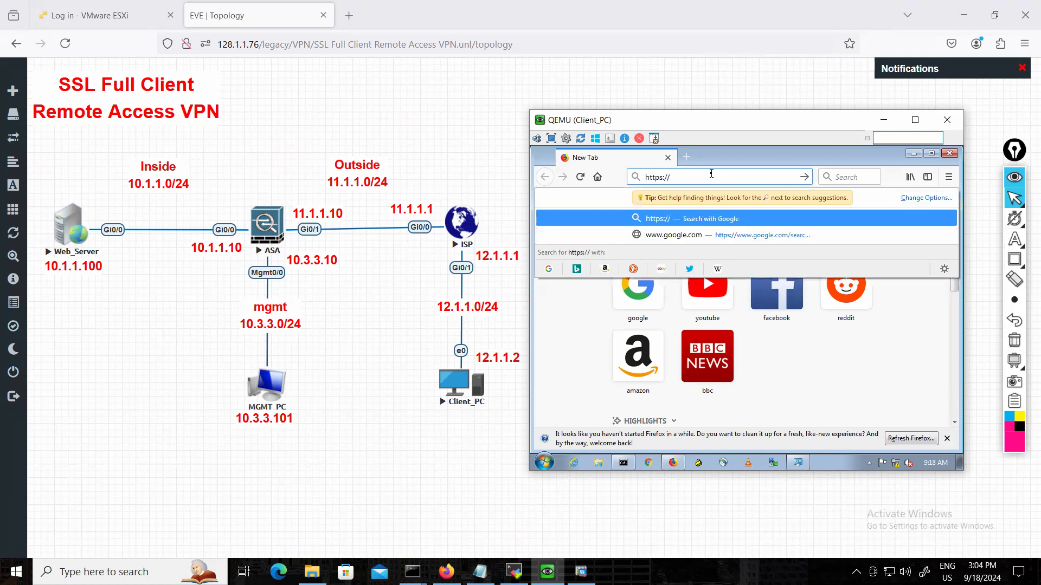
{"action": "type", "text": "11.1.1.10"}
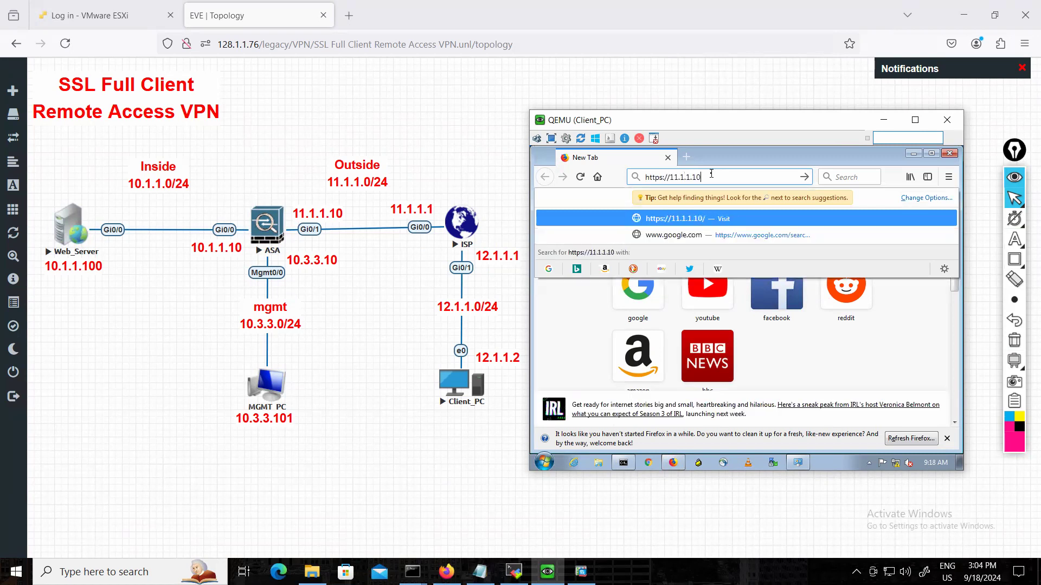
{"action": "key", "text": "Return"}
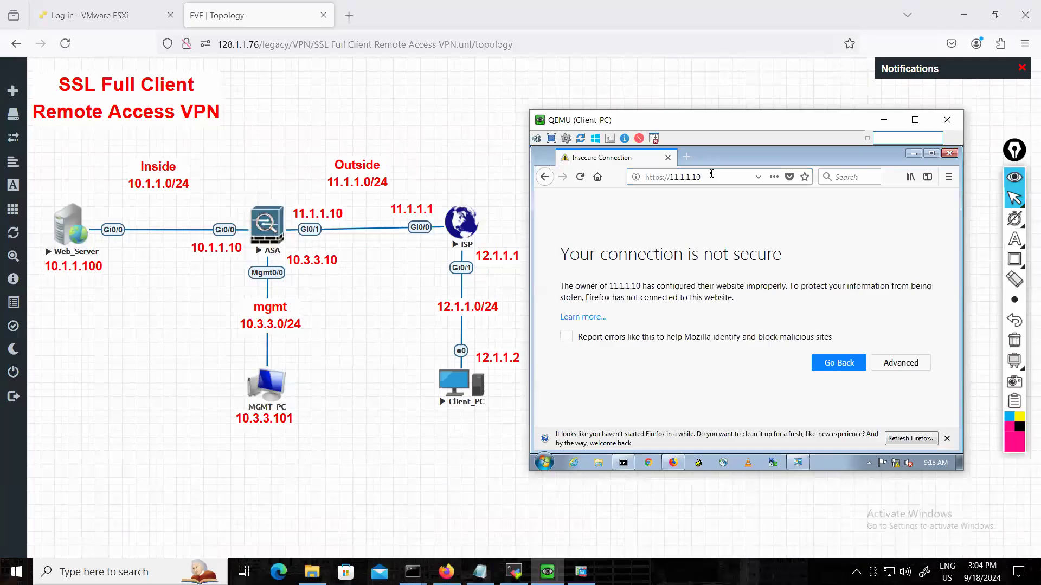
{"action": "left_click", "coordinate": [947, 439]}
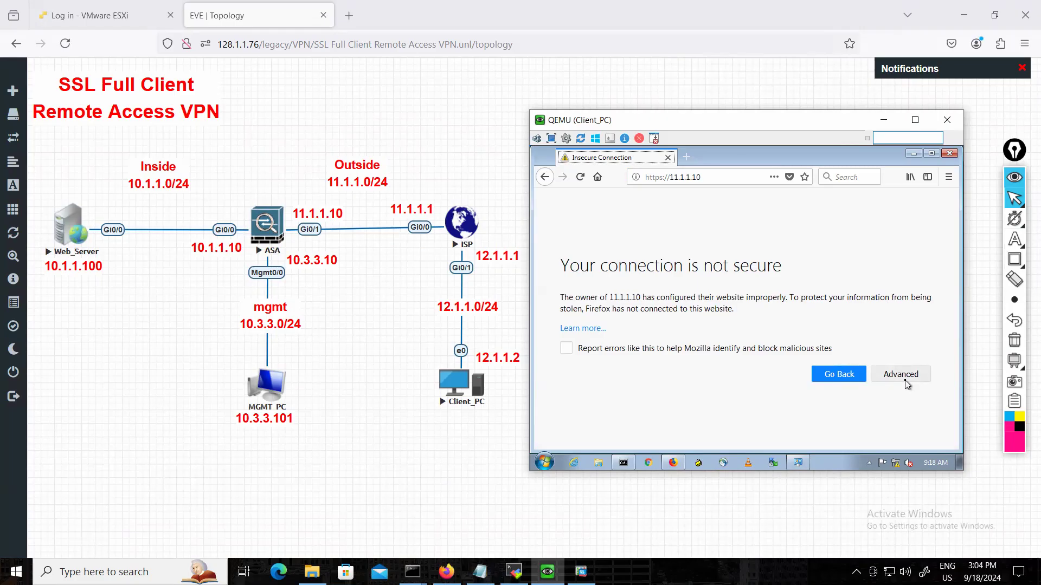
{"action": "left_click", "coordinate": [907, 384]}
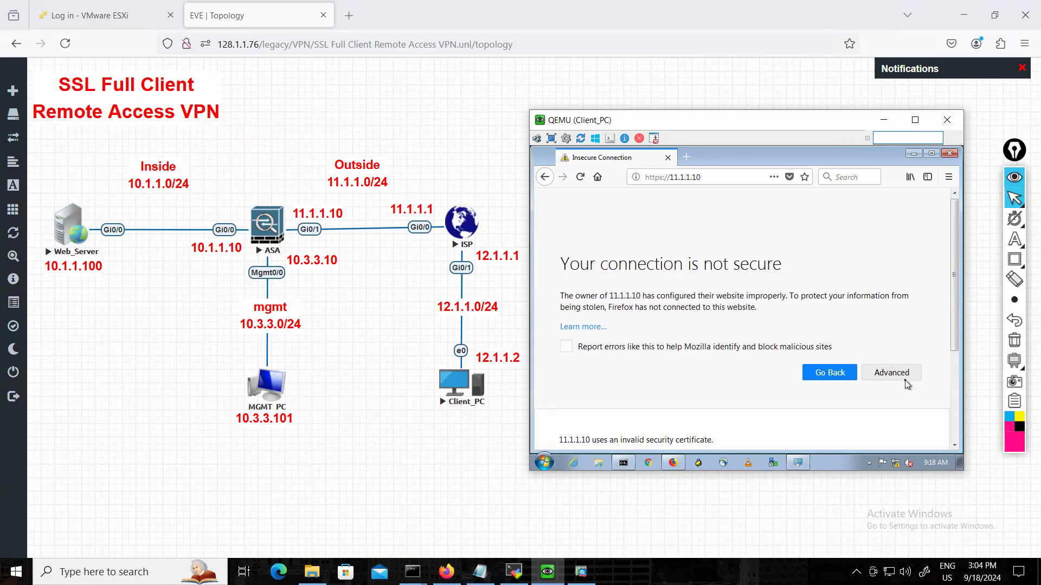
{"action": "scroll", "coordinate": [904, 383], "scroll_direction": "down", "scroll_amount": 5}
{"action": "left_click", "coordinate": [900, 408]}
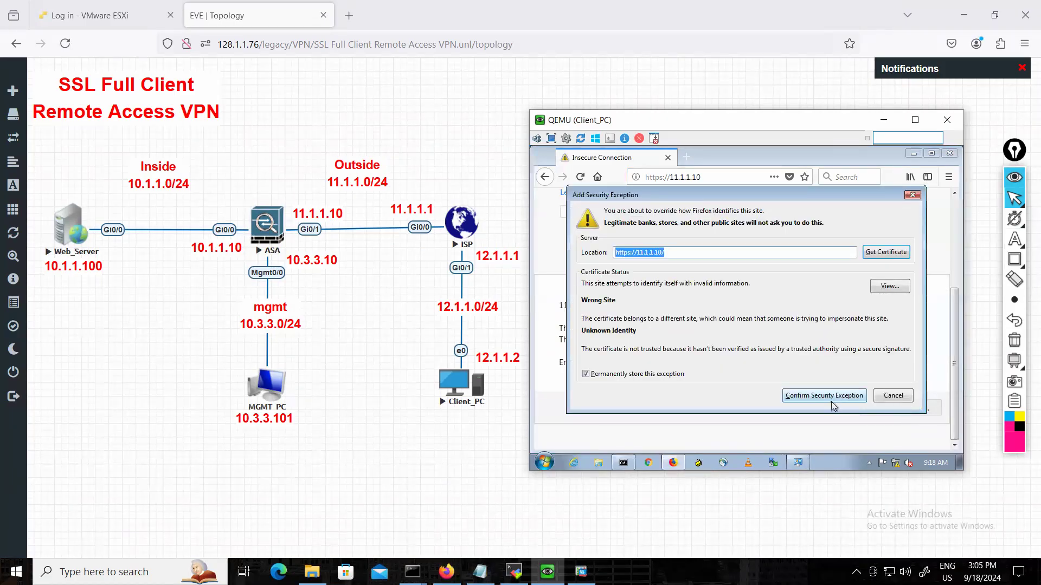
{"action": "left_click", "coordinate": [824, 396]}
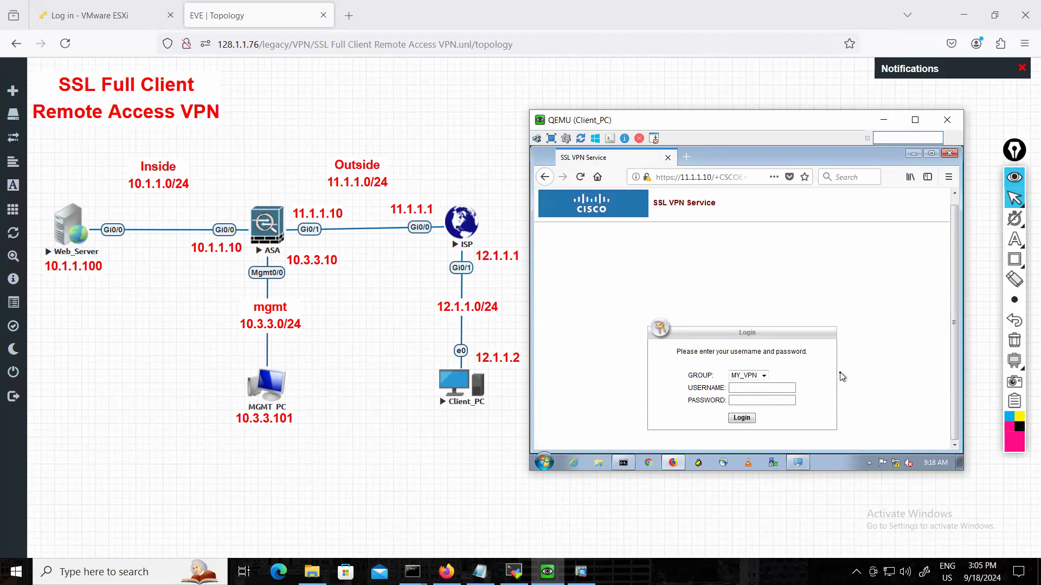
Log in to the SSL VPN Service under group MY_VPN with the username and account password, and decline saving the login.
{"action": "type", "text": "csisco"}
{"action": "key", "text": "Tab"}
{"action": "type", "text": "cisco"}
{"action": "left_click", "coordinate": [752, 418]}
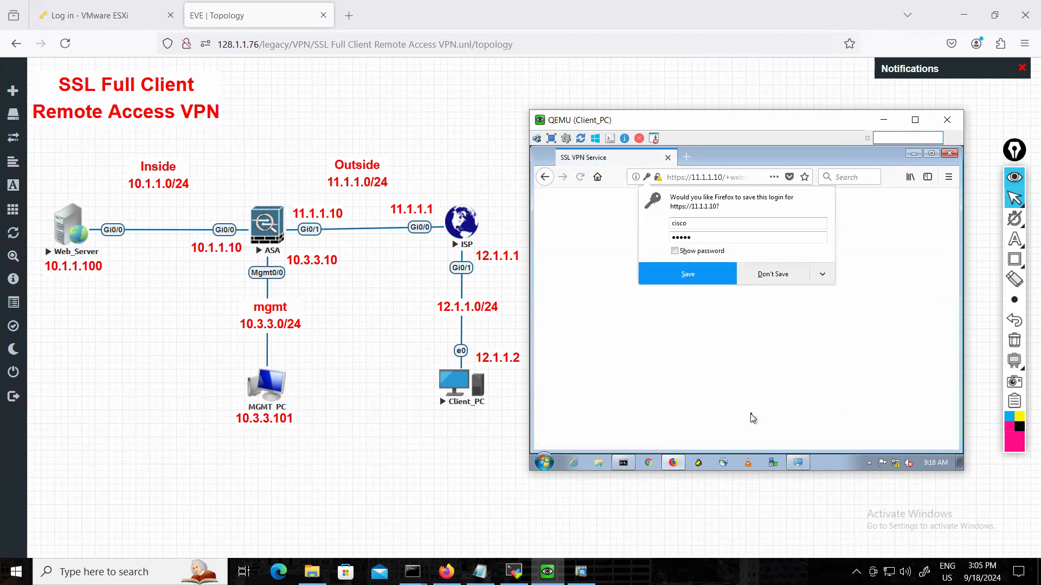
{"action": "left_click", "coordinate": [770, 277]}
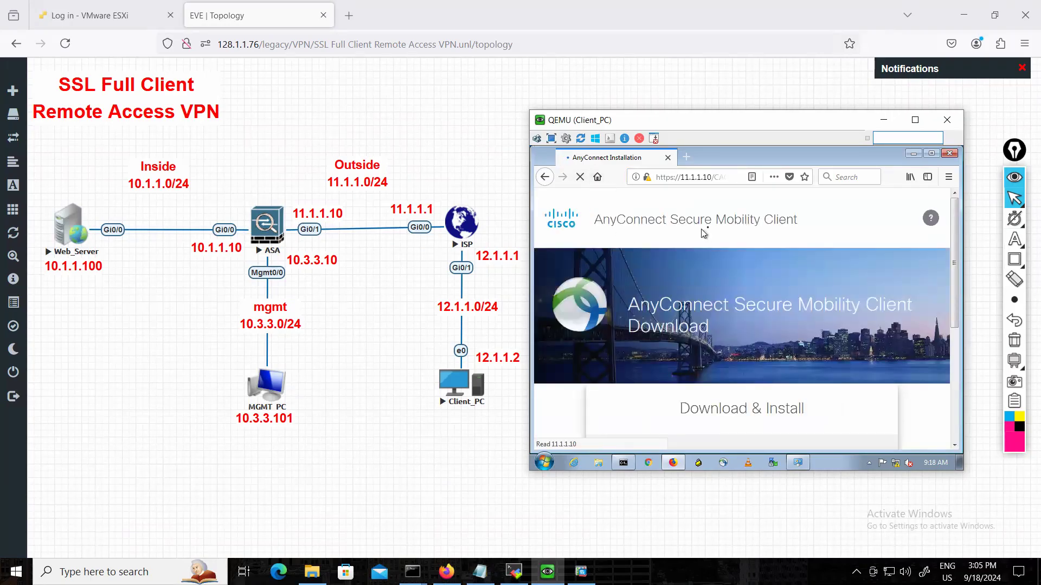
Try to install the AnyConnect client for Windows through Automatic Provisioning on the Download & Install page.
{"action": "scroll", "coordinate": [801, 282], "scroll_direction": "down", "scroll_amount": 3}
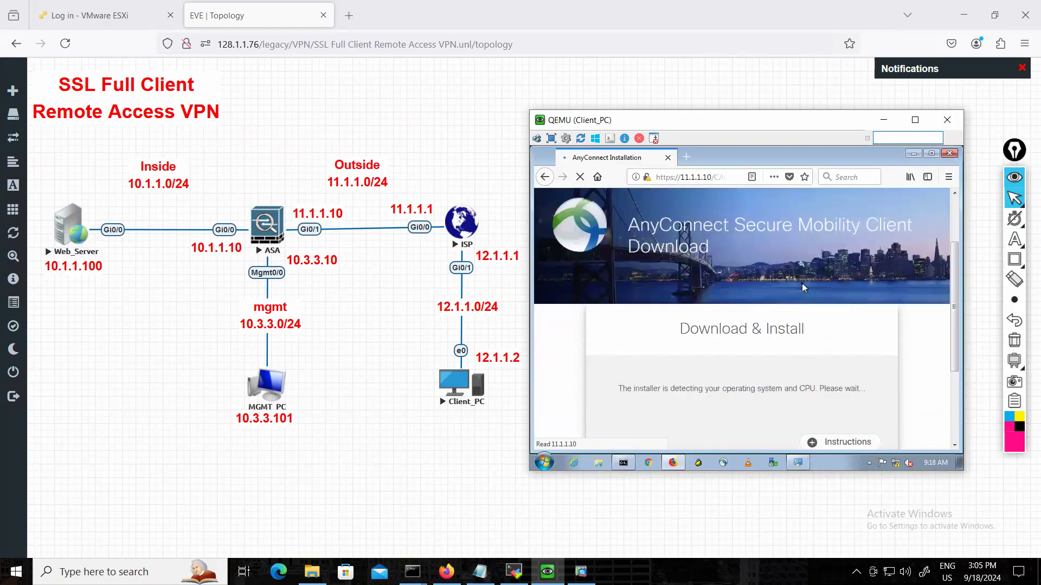
{"action": "scroll", "coordinate": [807, 288], "scroll_direction": "down", "scroll_amount": 2}
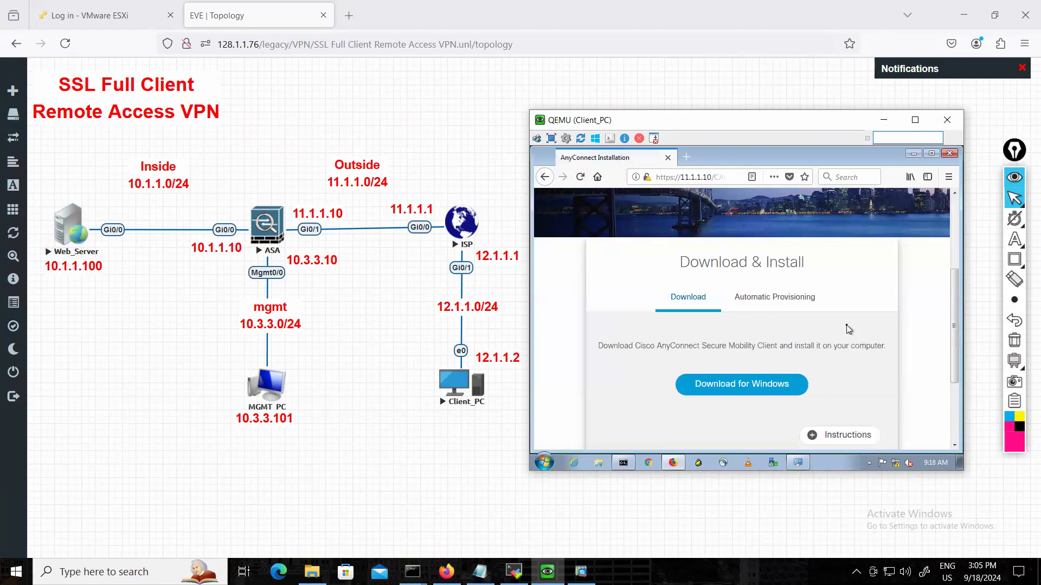
{"action": "left_click", "coordinate": [787, 302]}
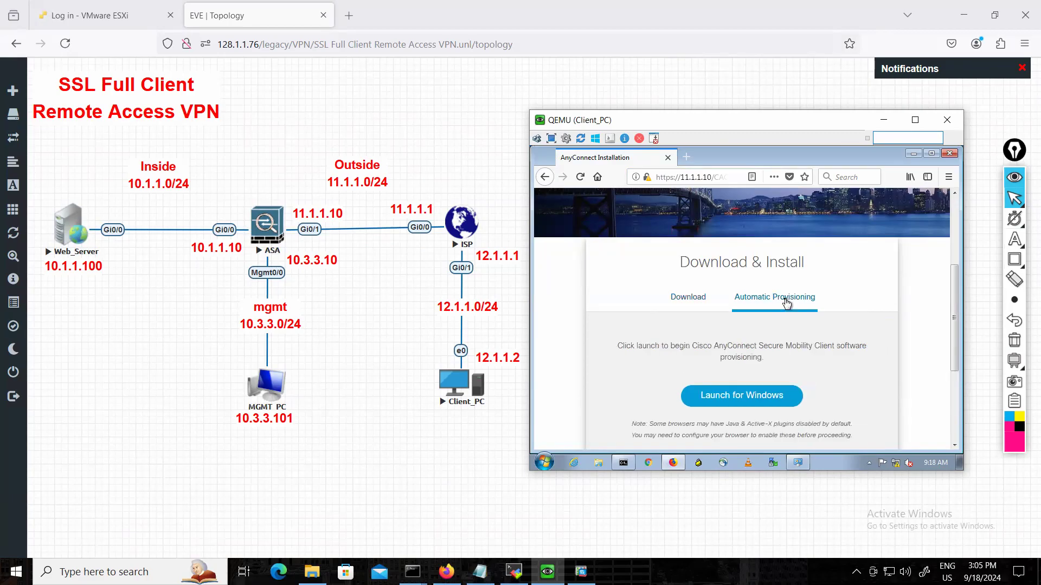
{"action": "scroll", "coordinate": [795, 327], "scroll_direction": "down", "scroll_amount": 2}
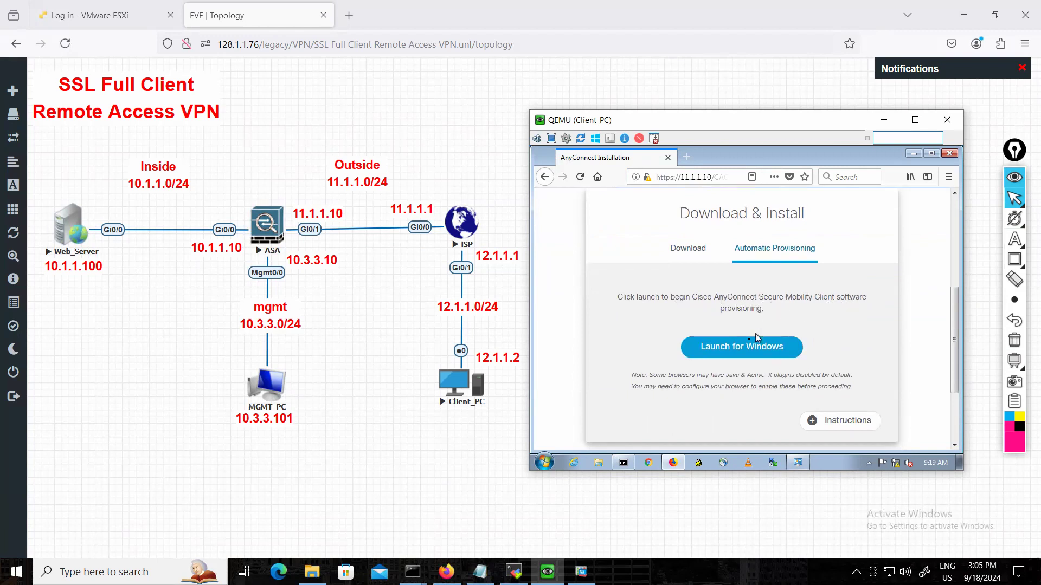
{"action": "left_click", "coordinate": [743, 348]}
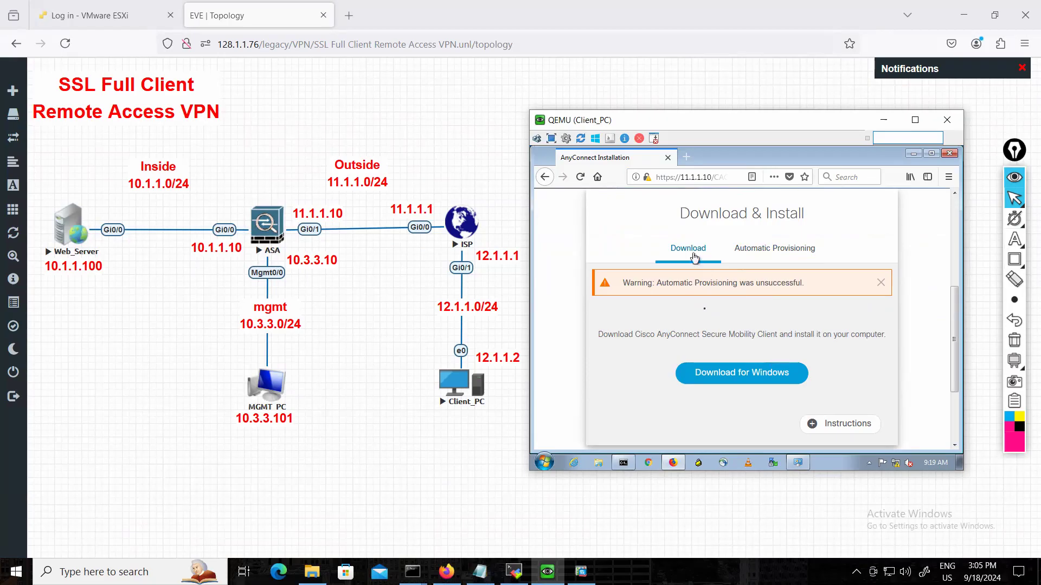
Download and save the Windows installer anyconnect-win-4.6.00362-core-vpn-webdeploy-k9.exe, and open its containing folder.
{"action": "left_click", "coordinate": [718, 372]}
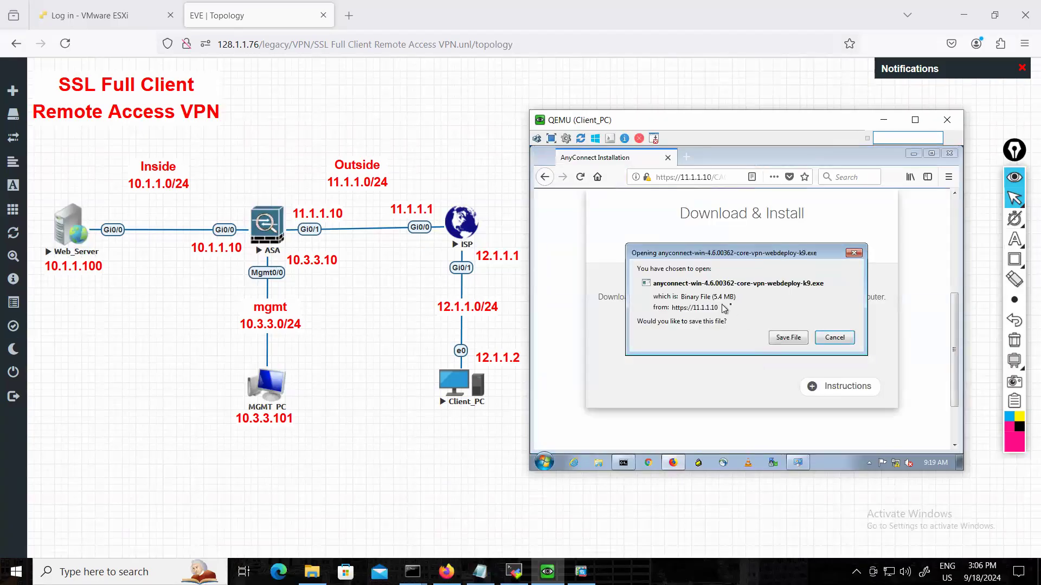
{"action": "left_click", "coordinate": [789, 337]}
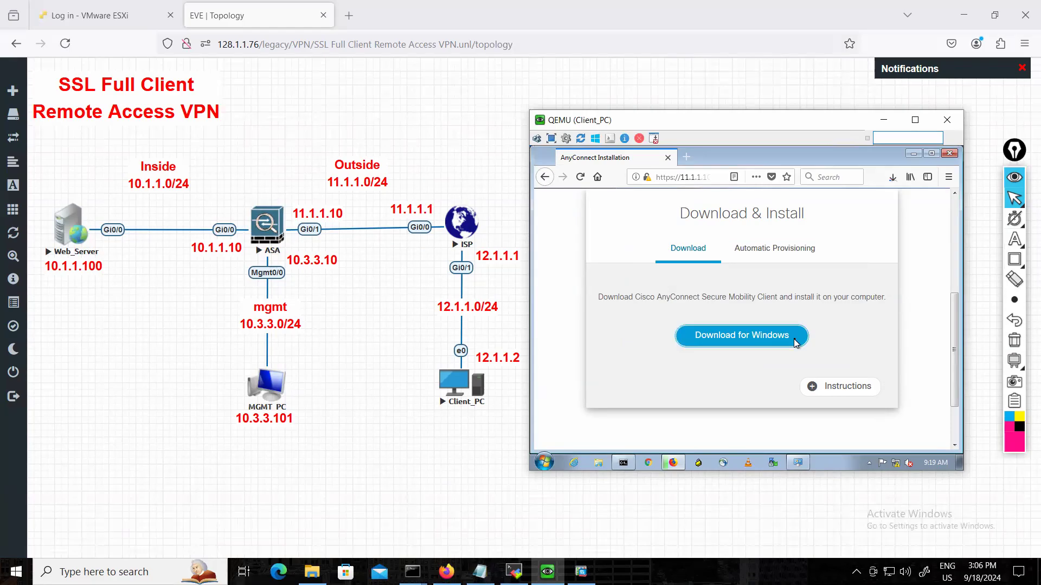
{"action": "left_click", "coordinate": [891, 178]}
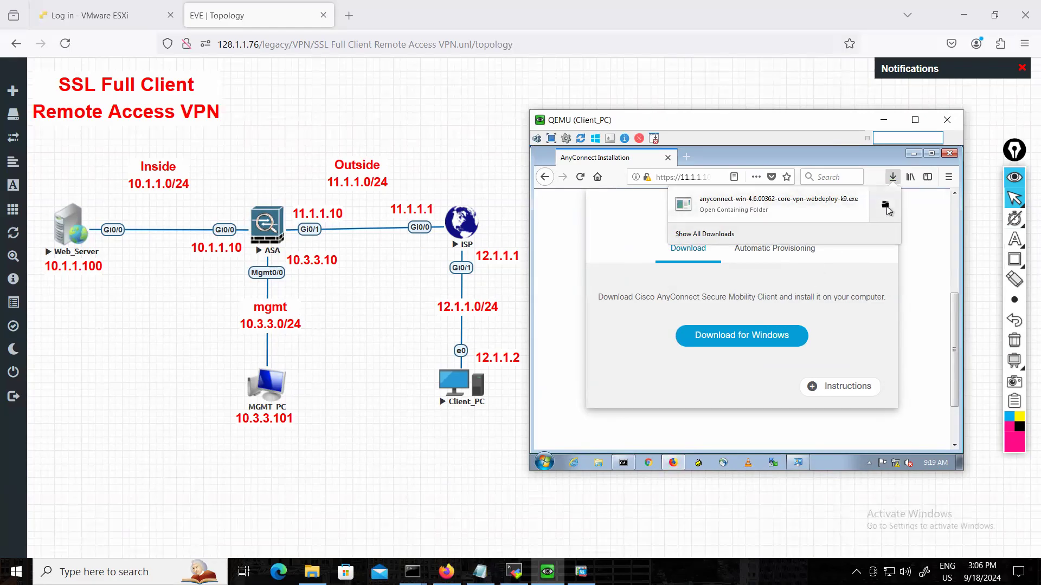
{"action": "left_click", "coordinate": [886, 208]}
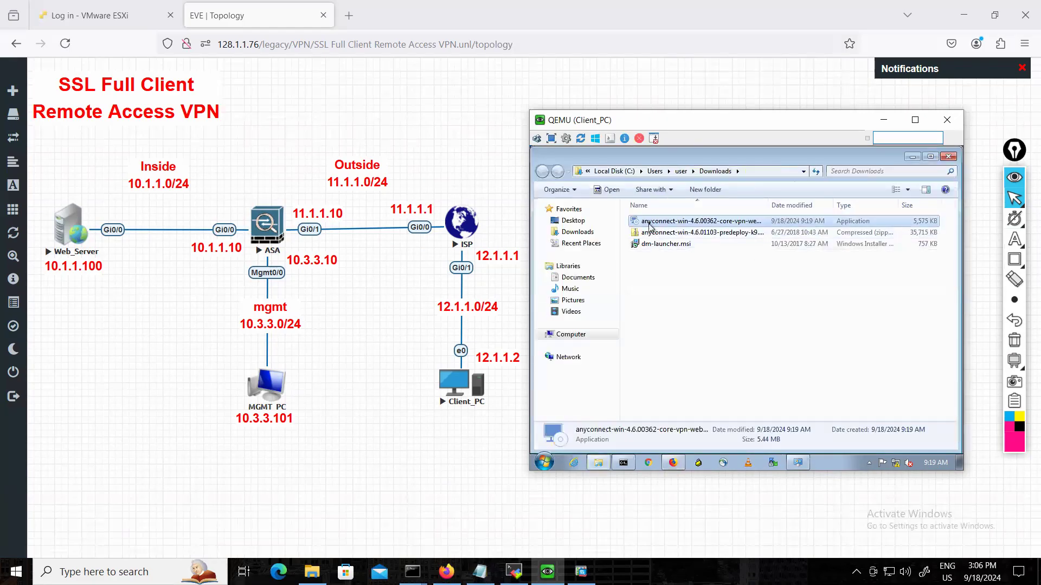
Run the downloaded AnyConnect installer, accept the license agreement and start the installation.
{"action": "double_click", "coordinate": [651, 226]}
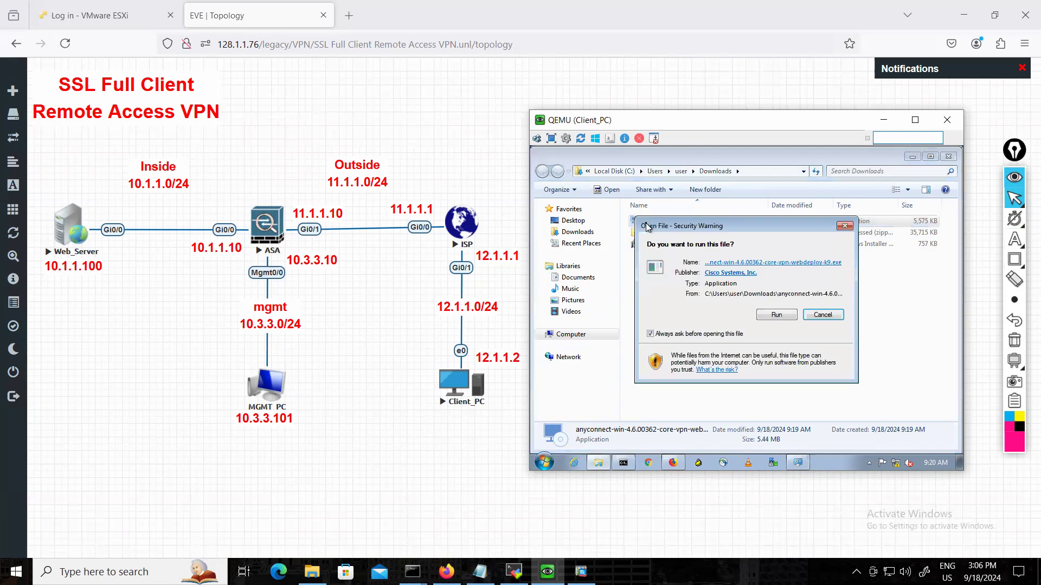
{"action": "left_click", "coordinate": [776, 315]}
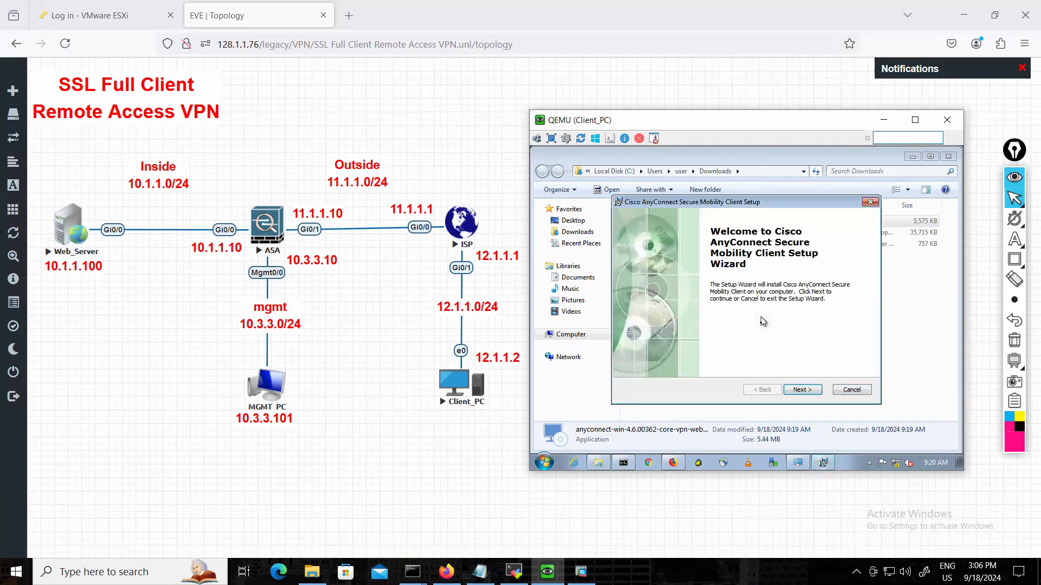
{"action": "left_click", "coordinate": [798, 392]}
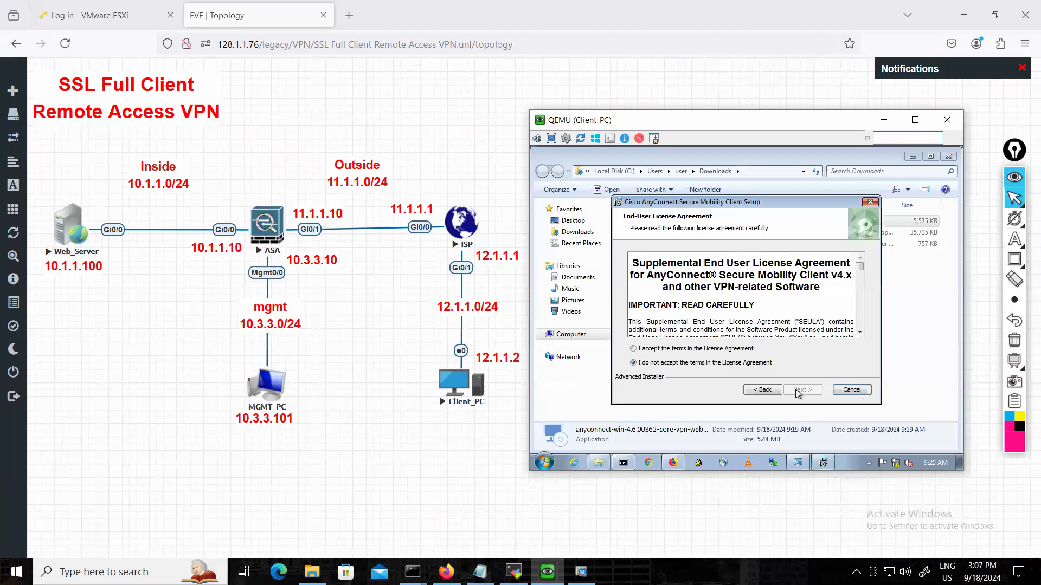
{"action": "left_click", "coordinate": [684, 348]}
{"action": "left_click", "coordinate": [814, 388]}
{"action": "left_click", "coordinate": [815, 390]}
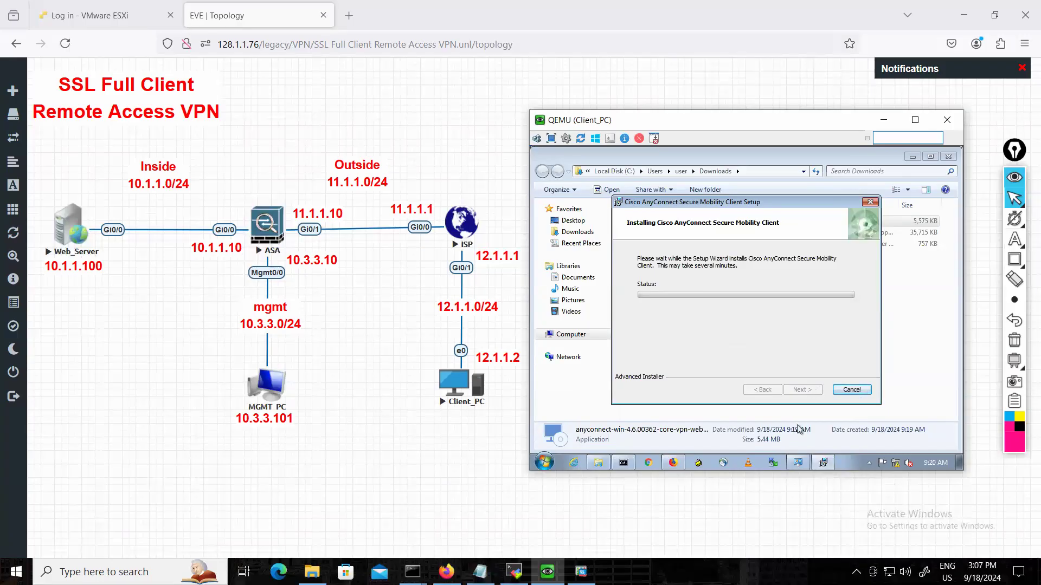
Bring up Network Connections behind the AnyConnect setup window and move that window down to watch the network adapters.
{"action": "left_click", "coordinate": [798, 460]}
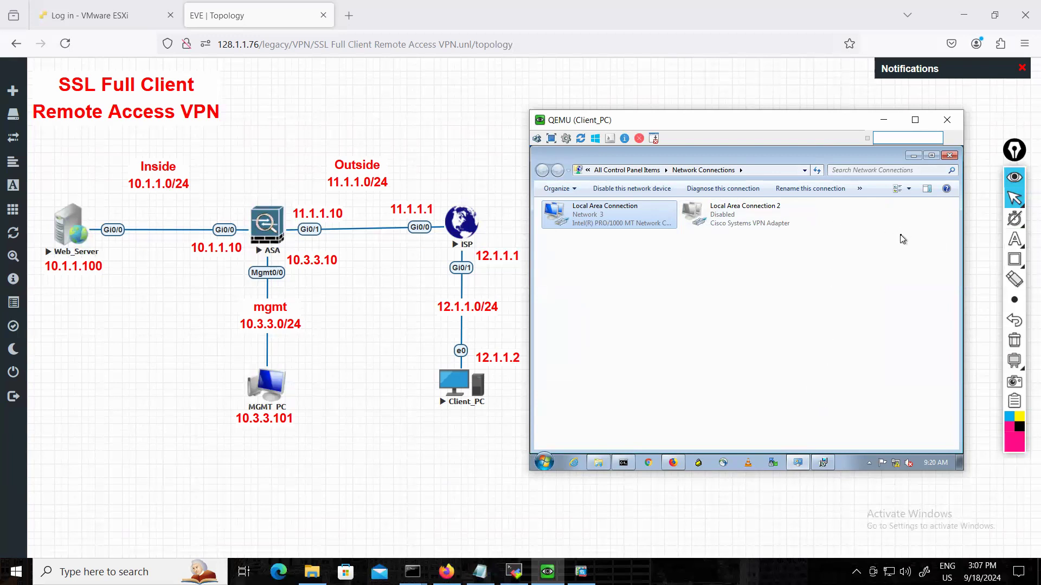
{"action": "left_click", "coordinate": [824, 464]}
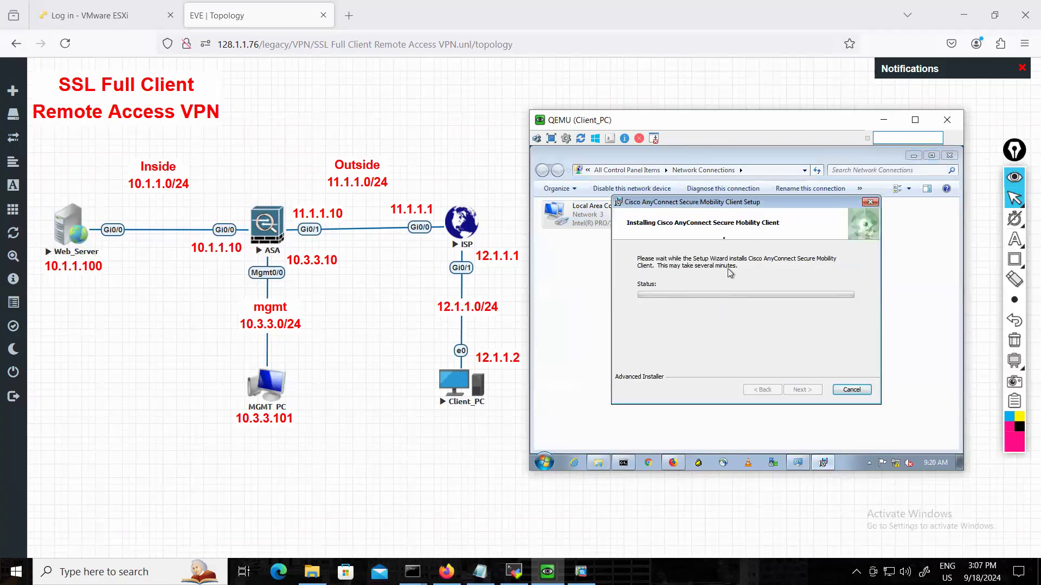
{"action": "left_click_drag", "start_coordinate": [767, 205], "coordinate": [756, 245]}
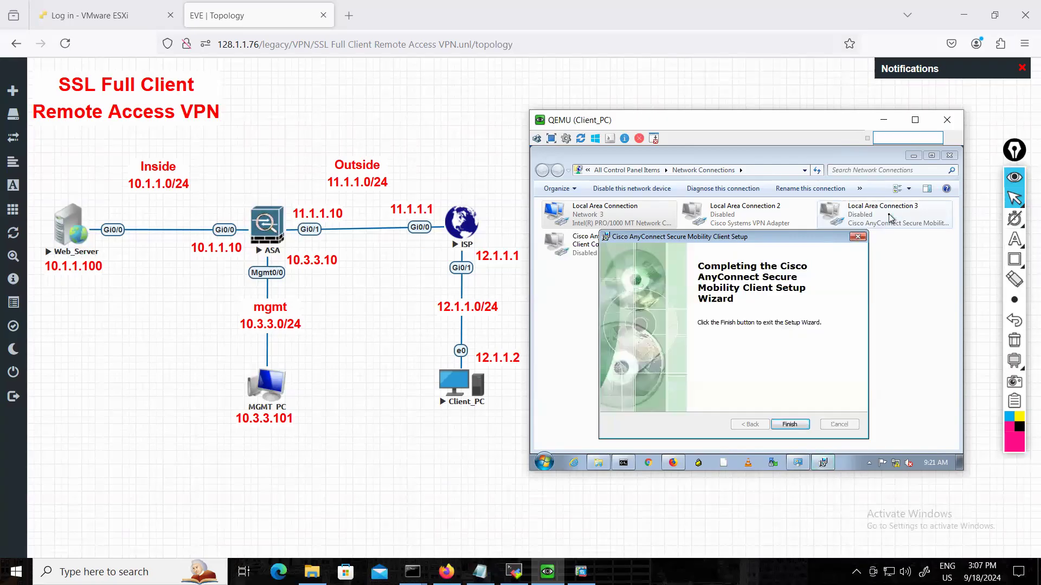
Finish the AnyConnect setup wizard and check Client_PC's IP configuration with ipconfig in the command prompt.
{"action": "left_click", "coordinate": [792, 425]}
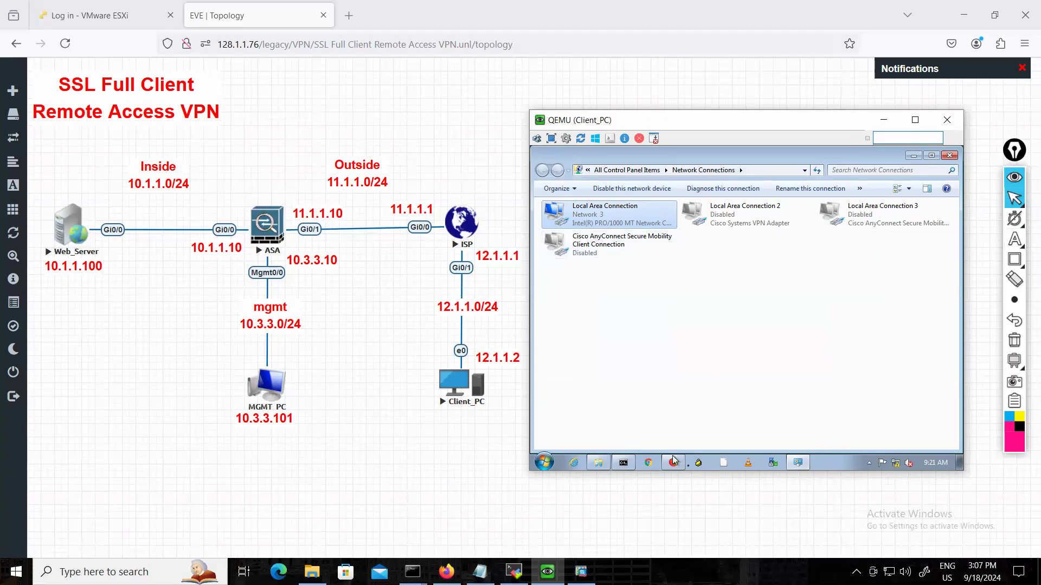
{"action": "mouse_move", "coordinate": [681, 465]}
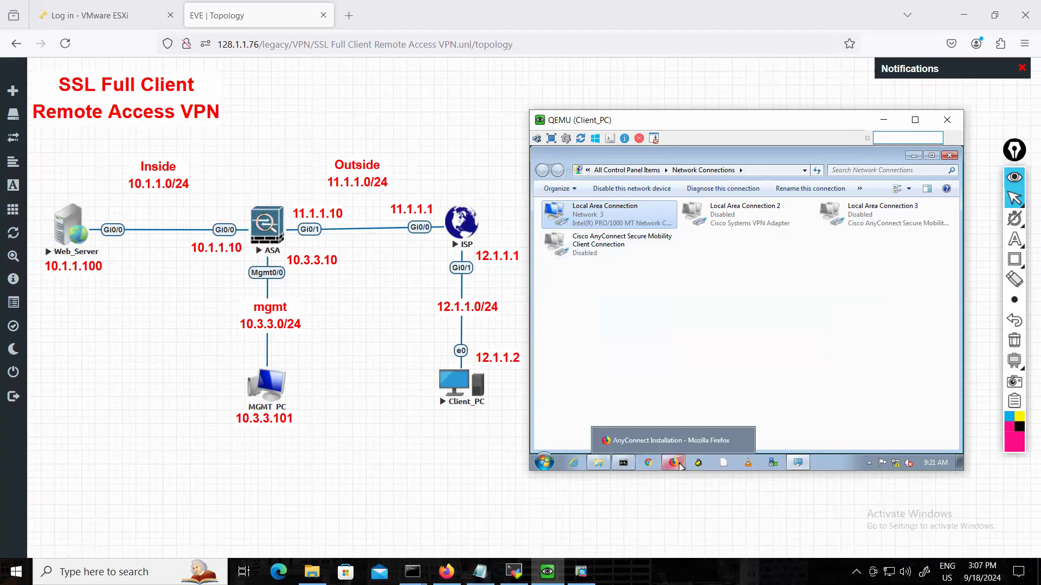
{"action": "left_click", "coordinate": [628, 465]}
{"action": "key", "text": "Return"}
{"action": "key", "text": "Return"}
{"action": "type", "text": "ipconfig"}
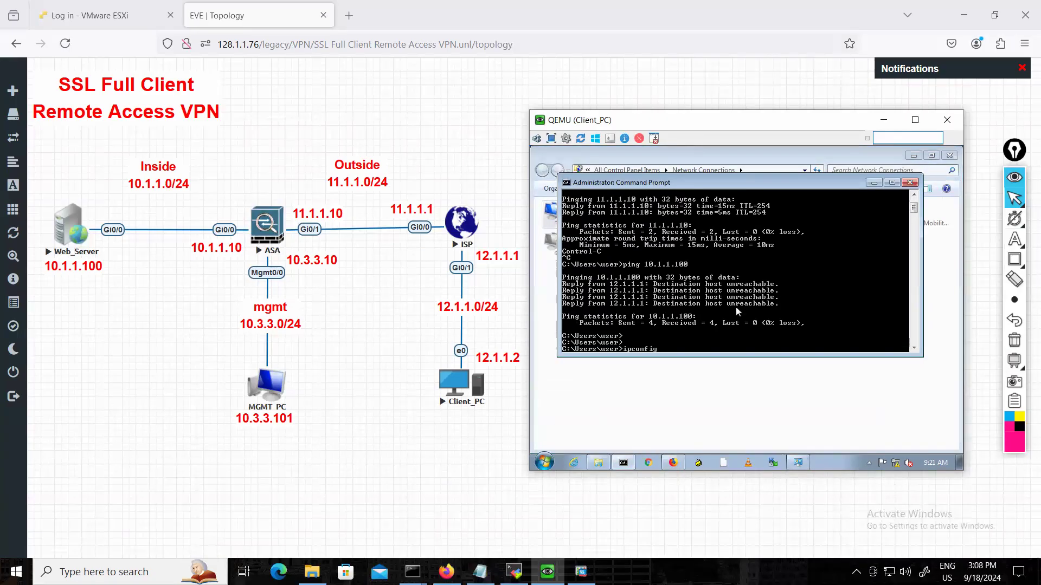
{"action": "key", "text": "Return"}
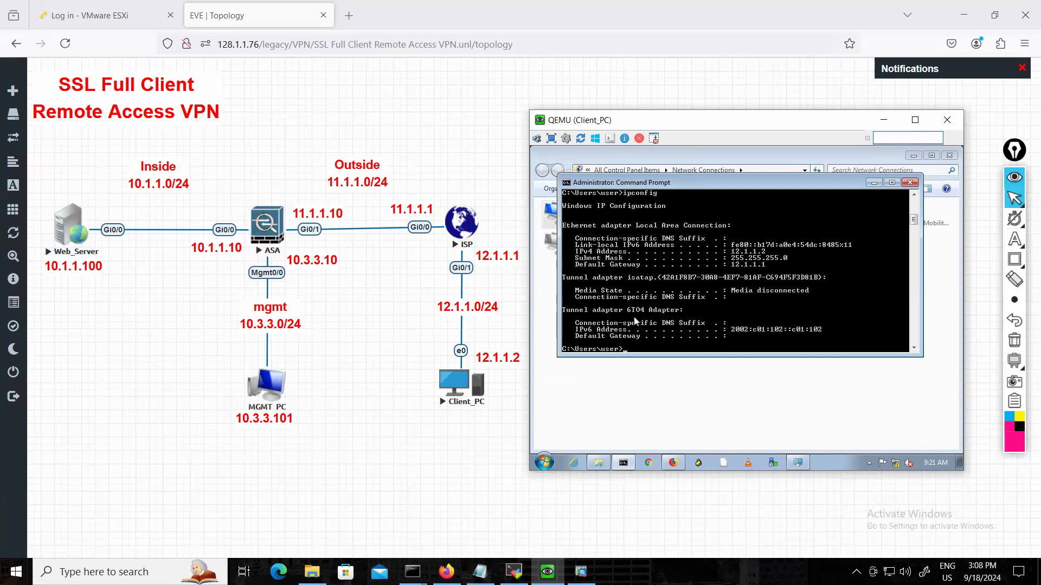
{"action": "left_click", "coordinate": [874, 183]}
Launch the Cisco AnyConnect Secure Mobility Client and try to connect to the VPN server 11.1.1.10.
{"action": "left_click", "coordinate": [550, 464]}
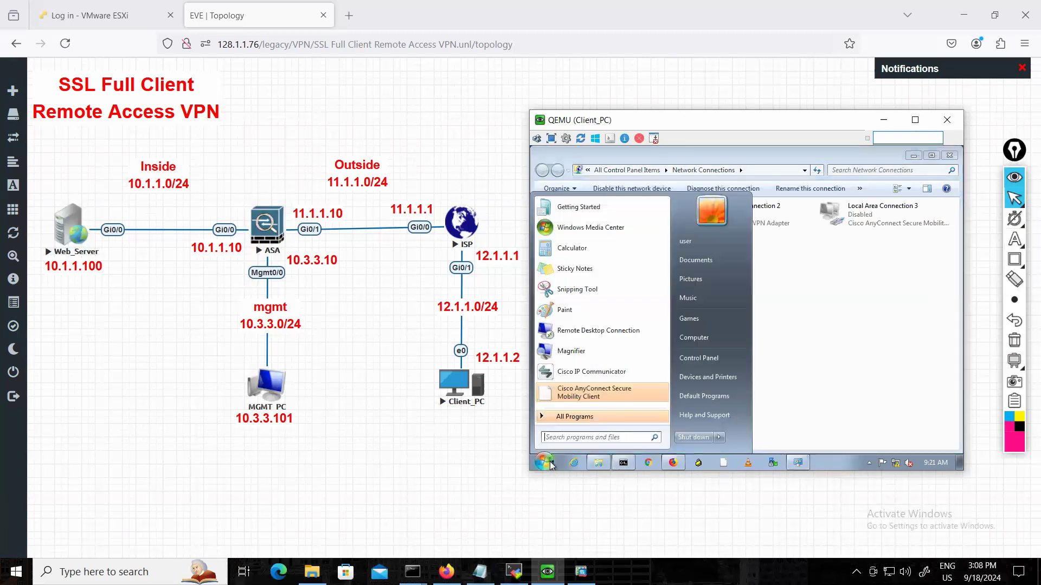
{"action": "left_click", "coordinate": [602, 395]}
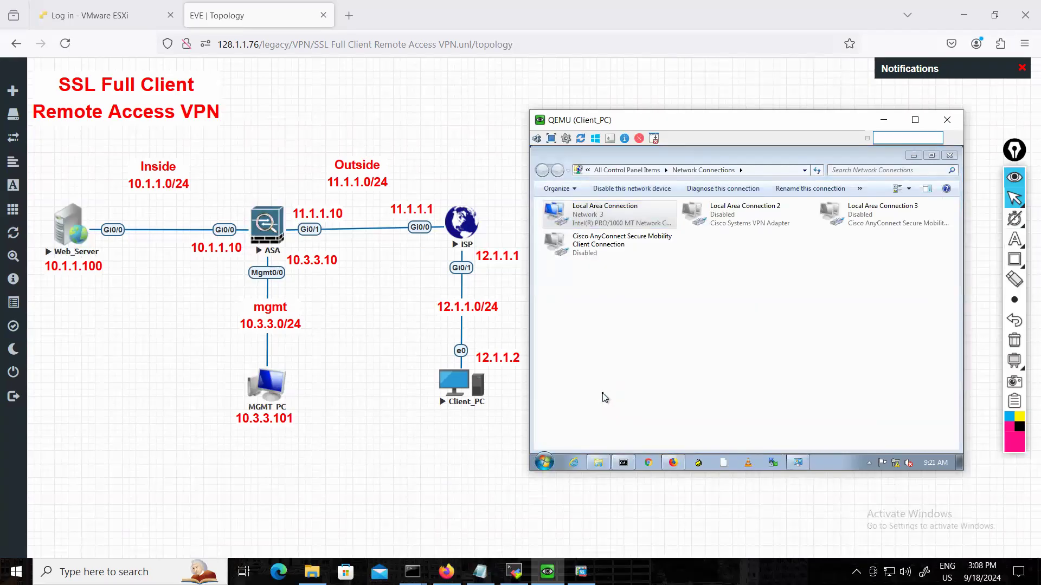
{"action": "left_click_drag", "start_coordinate": [818, 313], "coordinate": [771, 313]}
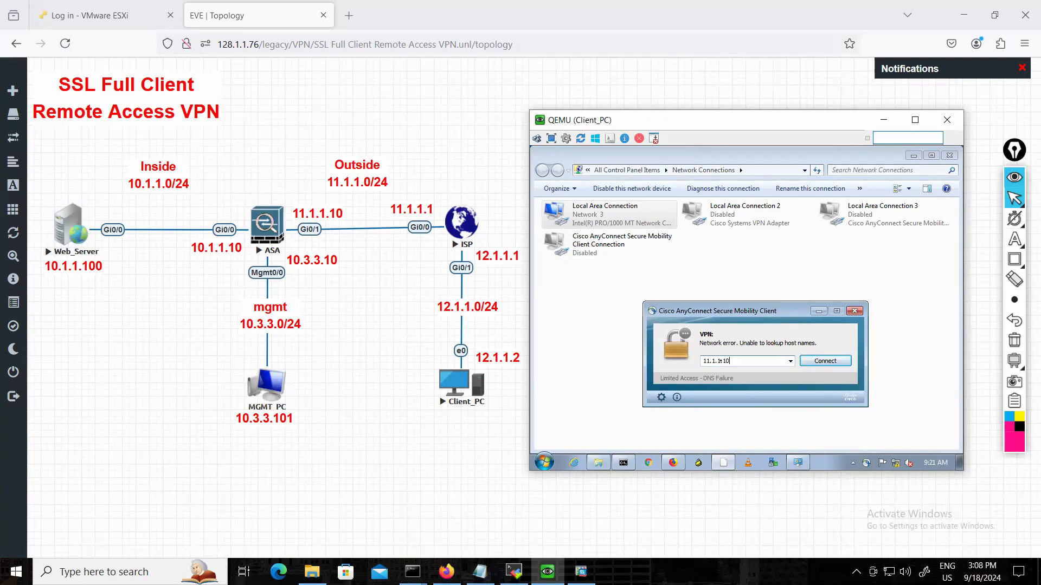
{"action": "left_click", "coordinate": [834, 363]}
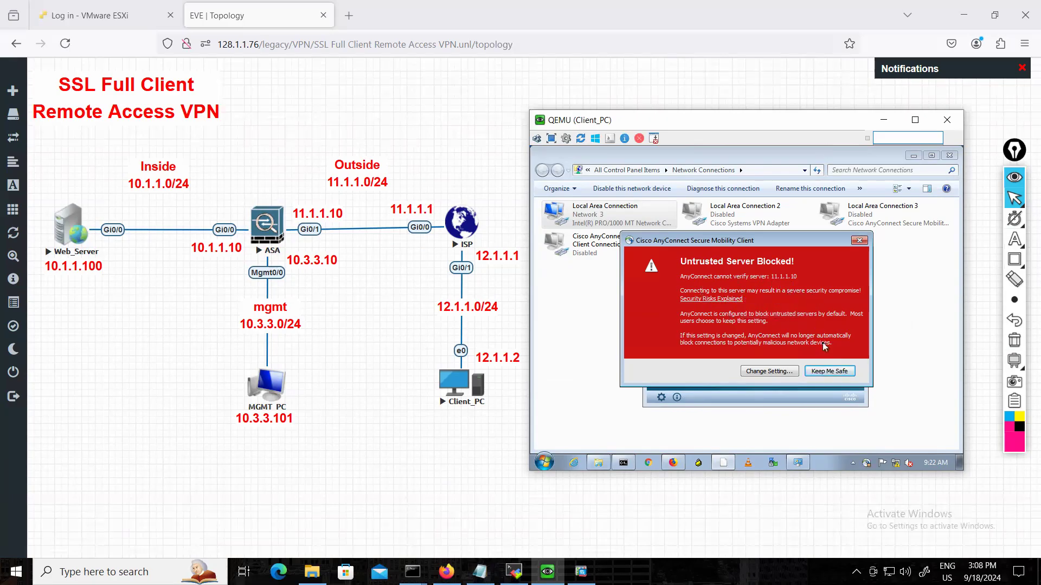
Turn off Minimize AnyConnect on VPN connect and Block connections to untrusted servers in the AnyConnect preferences.
{"action": "left_click", "coordinate": [784, 374]}
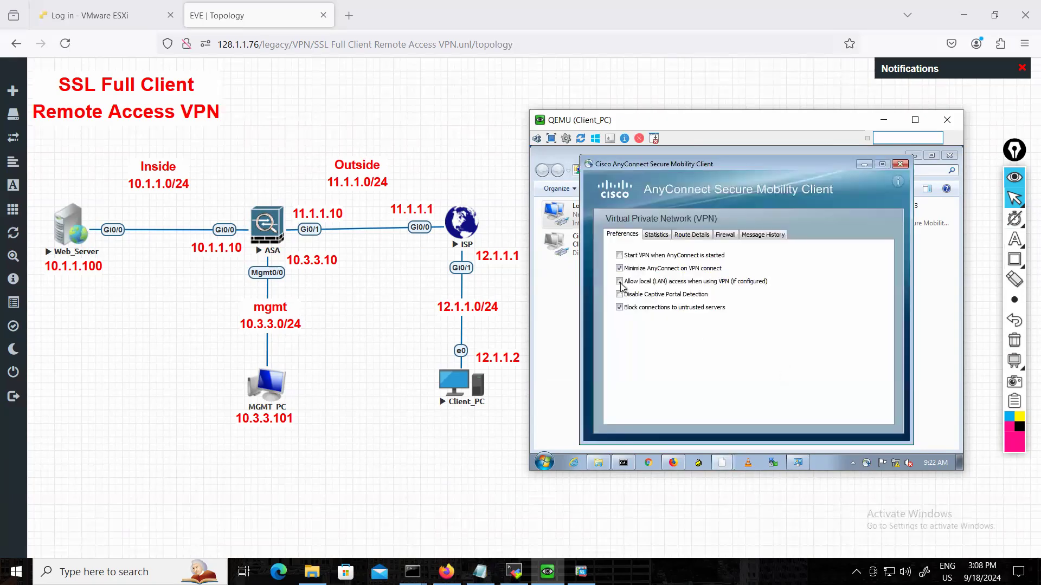
{"action": "left_click", "coordinate": [620, 269]}
{"action": "left_click", "coordinate": [629, 311]}
{"action": "left_click", "coordinate": [899, 164]}
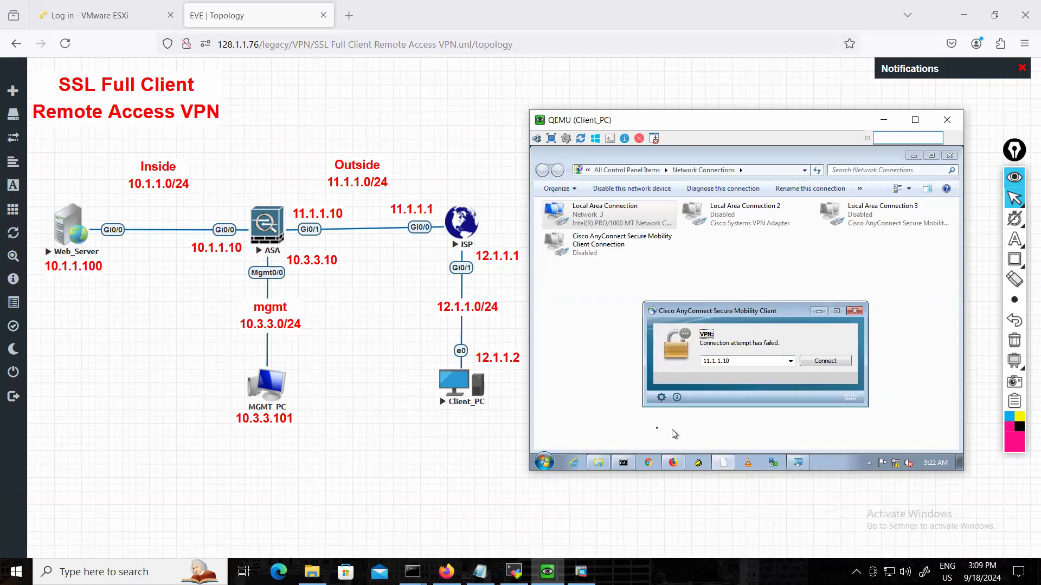
{"action": "left_click", "coordinate": [660, 398]}
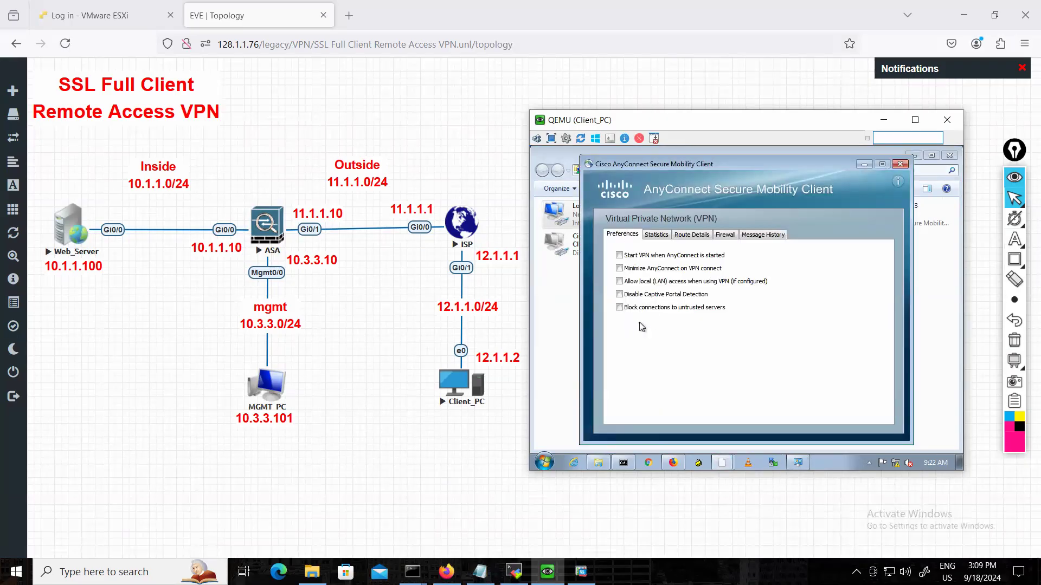
{"action": "left_click", "coordinate": [900, 164]}
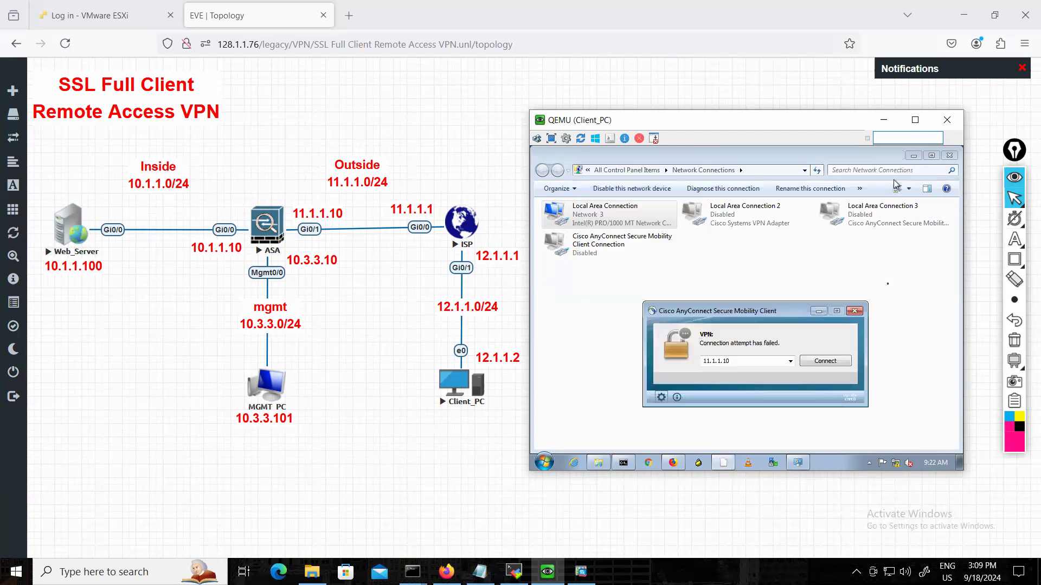
Connect to 11.1.1.10 despite the untrusted certificate and log in to group MY_VPN with the VPN username and password.
{"action": "left_click", "coordinate": [825, 361]}
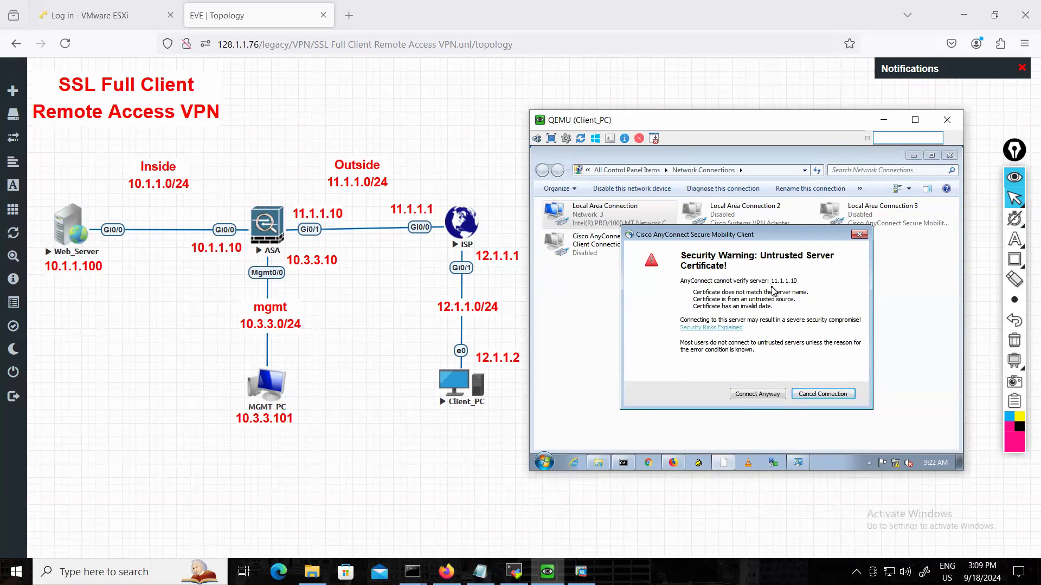
{"action": "left_click", "coordinate": [757, 398]}
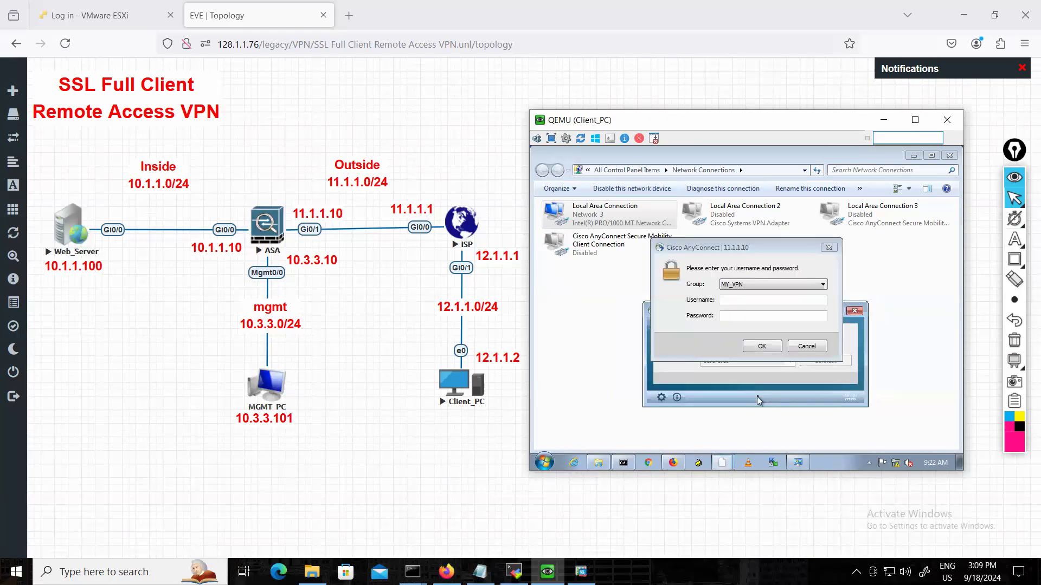
{"action": "left_click", "coordinate": [735, 303]}
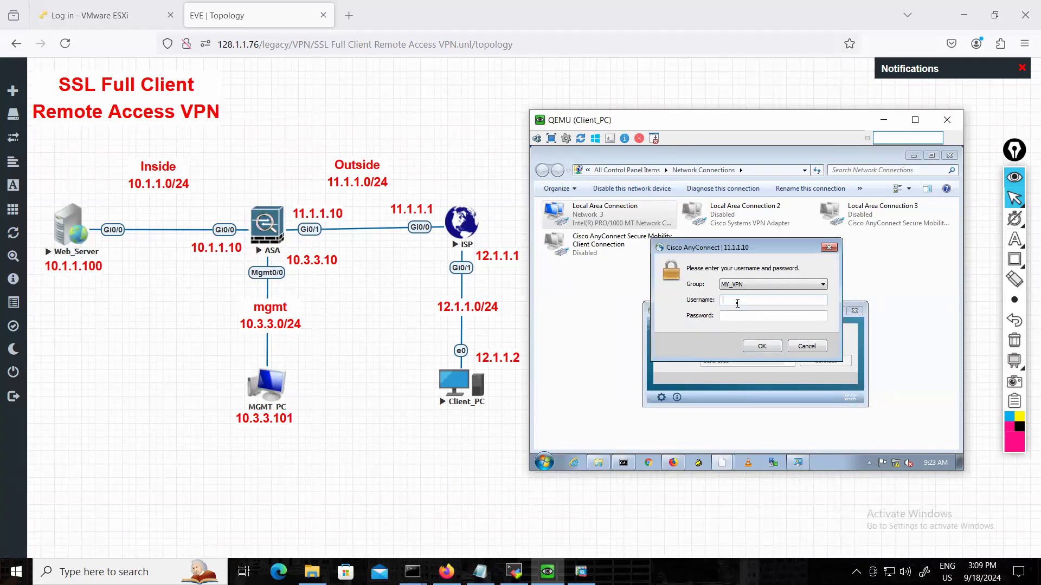
{"action": "key", "text": "Tab"}
{"action": "type", "text": "cisco"}
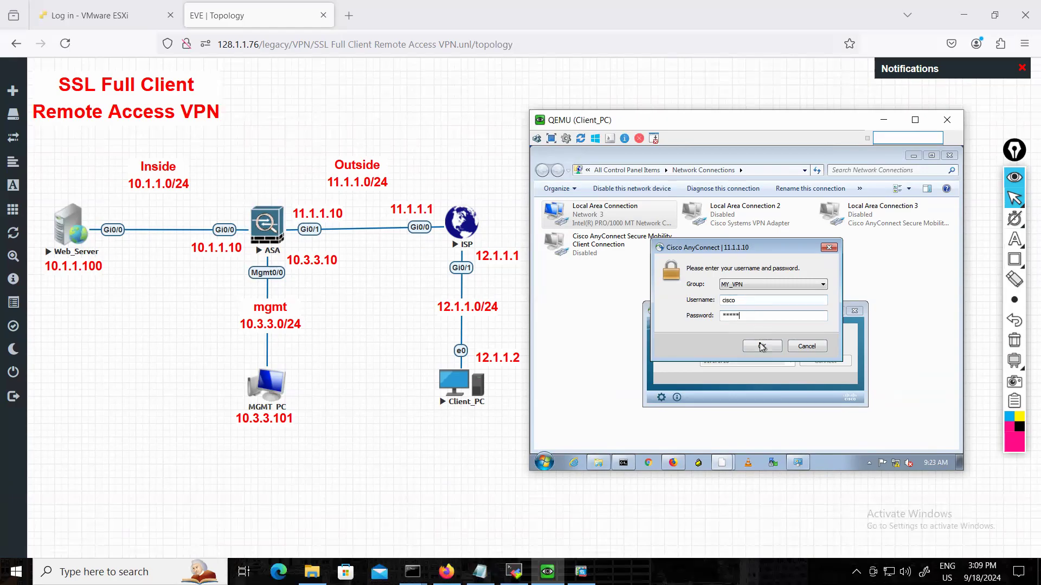
{"action": "left_click", "coordinate": [762, 346]}
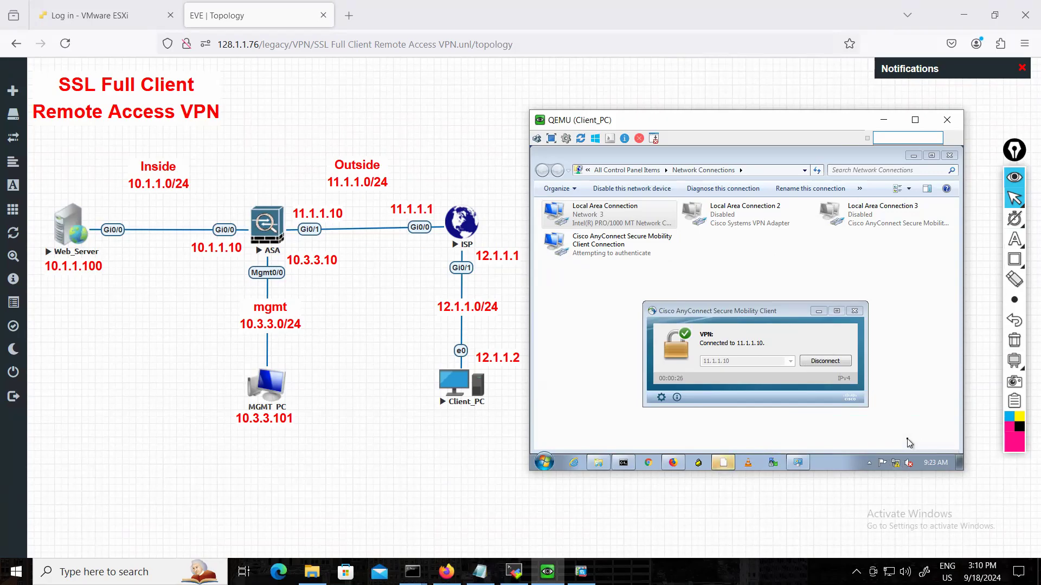
Refresh Network Connections and inspect the network connection details of the Cisco AnyConnect adapter.
{"action": "left_click", "coordinate": [815, 171]}
{"action": "left_click", "coordinate": [821, 261]}
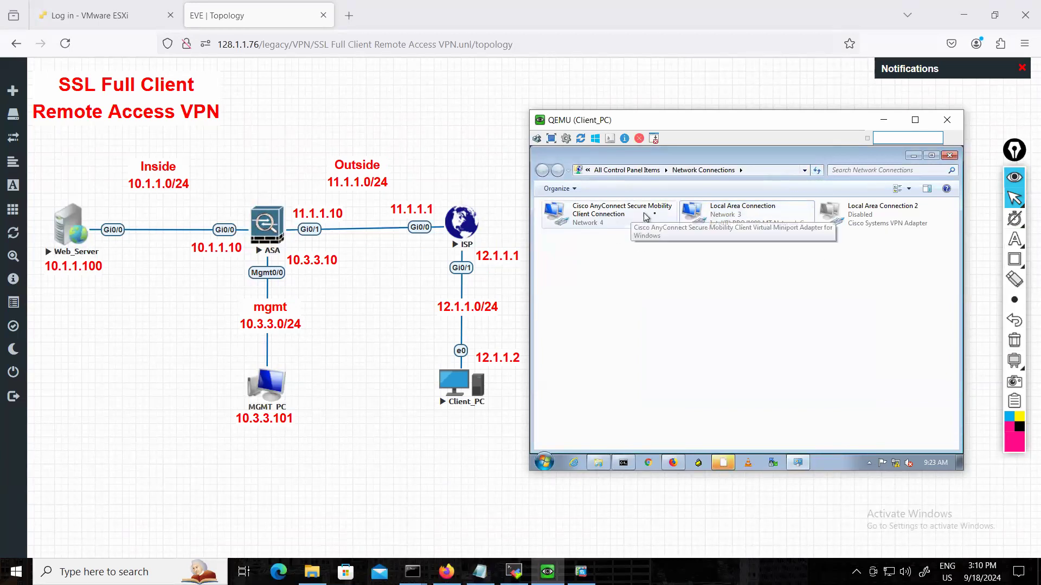
{"action": "double_click", "coordinate": [595, 224]}
{"action": "left_click", "coordinate": [699, 299]}
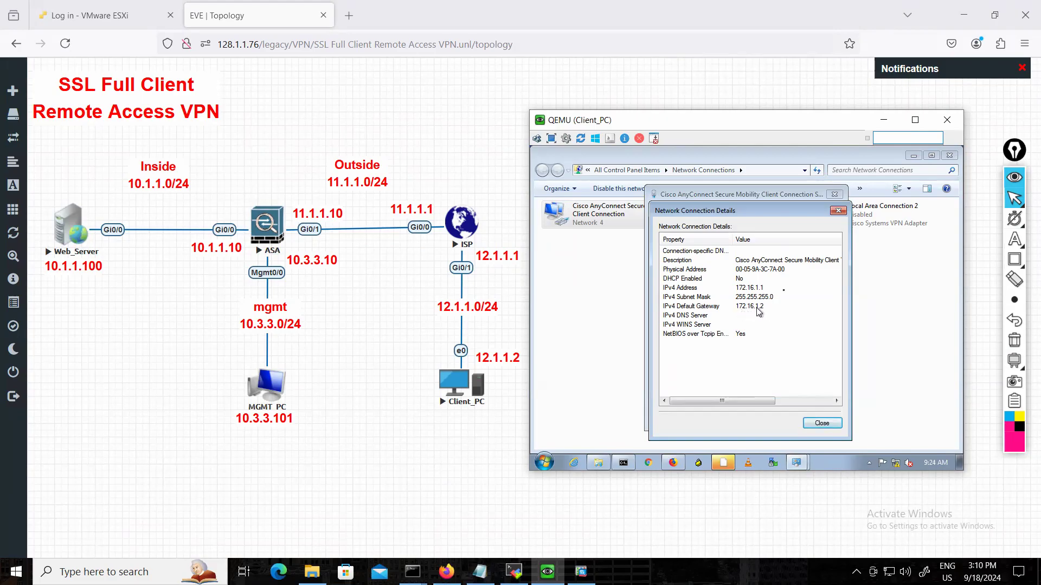
{"action": "left_click", "coordinate": [838, 211]}
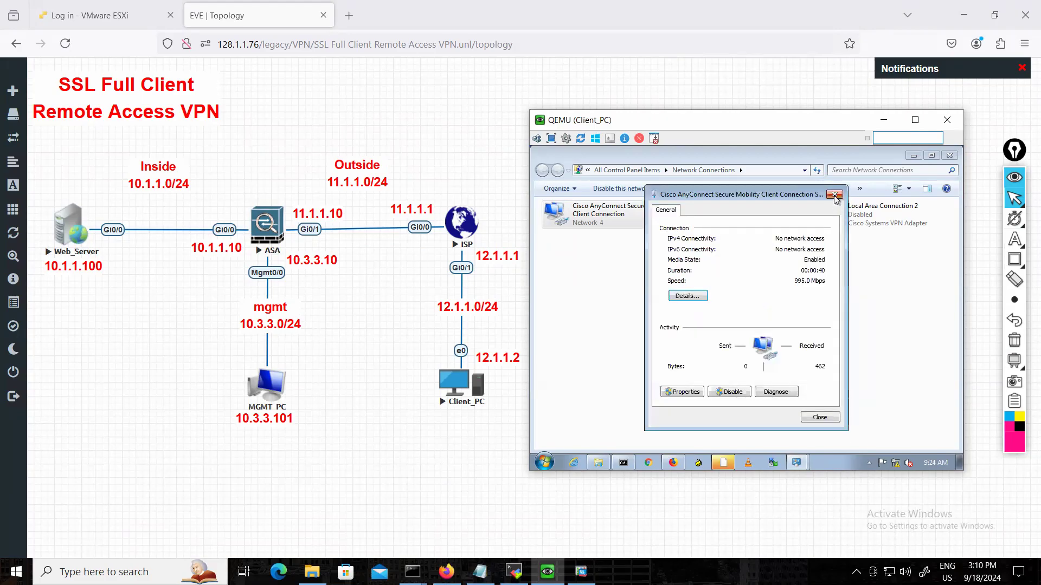
{"action": "left_click", "coordinate": [834, 195]}
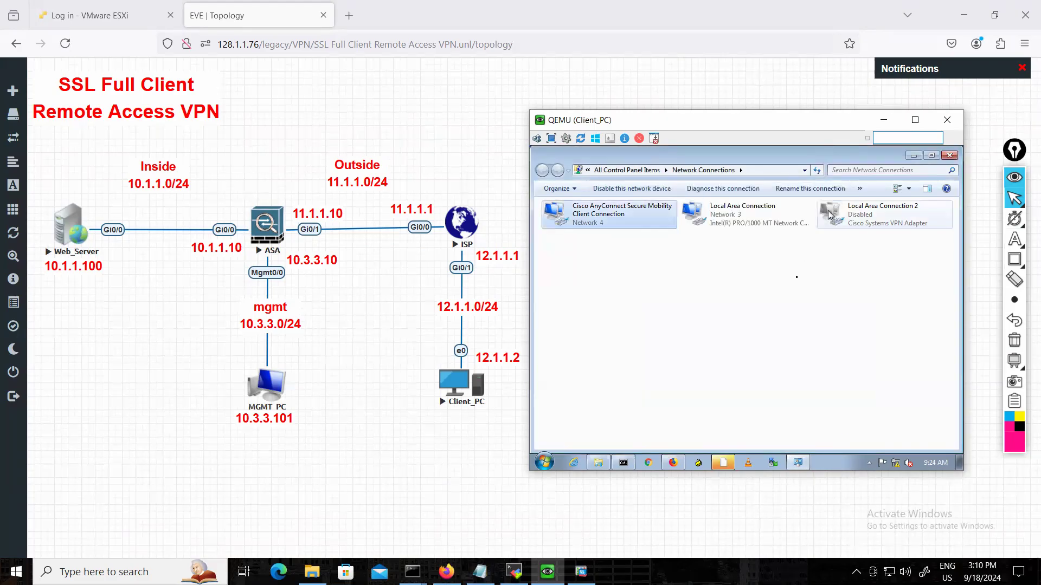
Ping the web server at 10.1.1.100 from Client_PC's command prompt to test access through the VPN.
{"action": "left_click", "coordinate": [629, 463]}
{"action": "scroll", "coordinate": [764, 269], "scroll_direction": "up", "scroll_amount": 5}
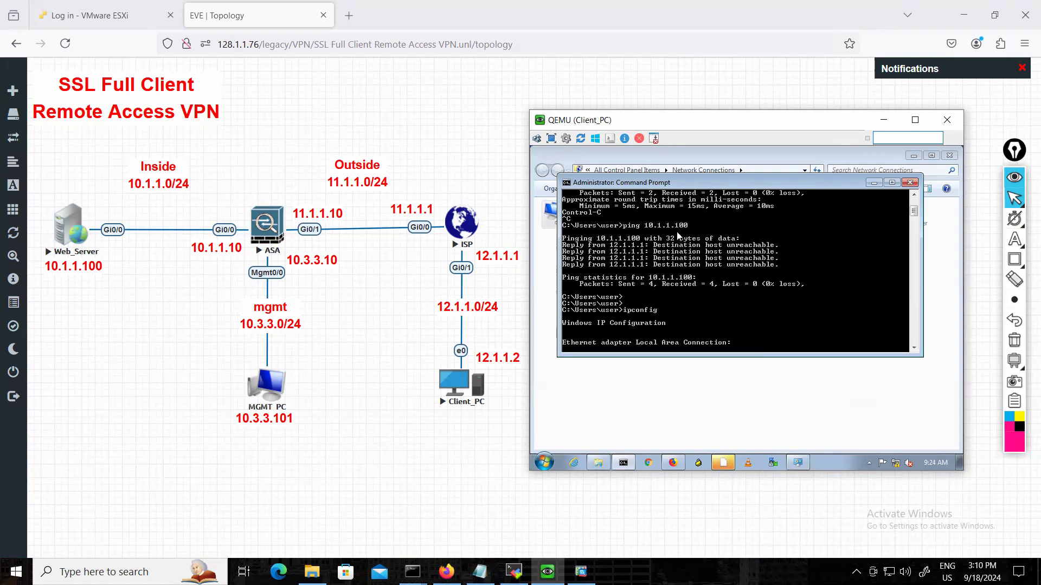
{"action": "scroll", "coordinate": [734, 290], "scroll_direction": "down", "scroll_amount": 6}
{"action": "key", "text": "Return"}
{"action": "type", "text": "ping 10.1.1.100"}
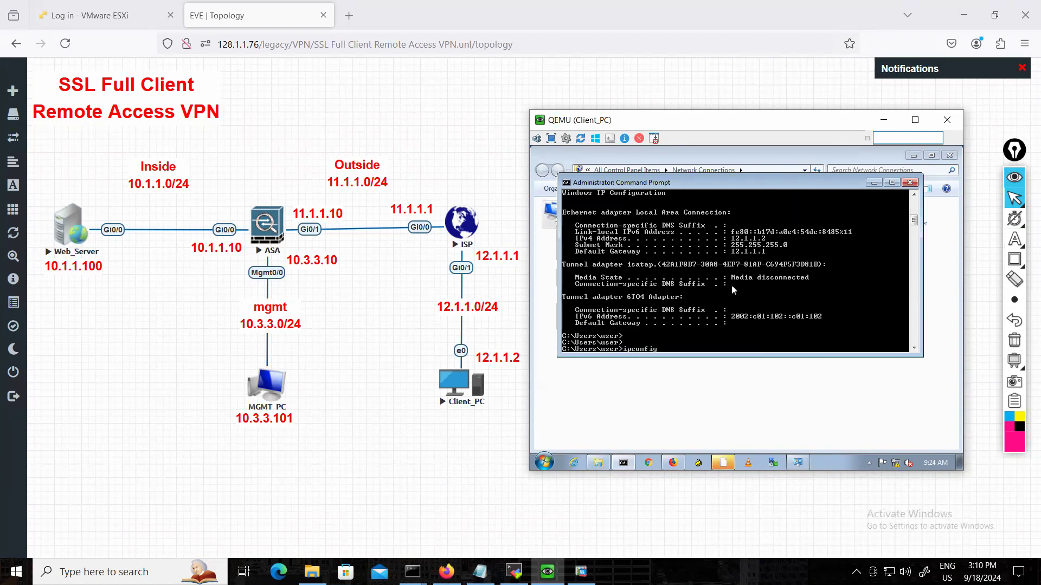
{"action": "key", "text": "Return"}
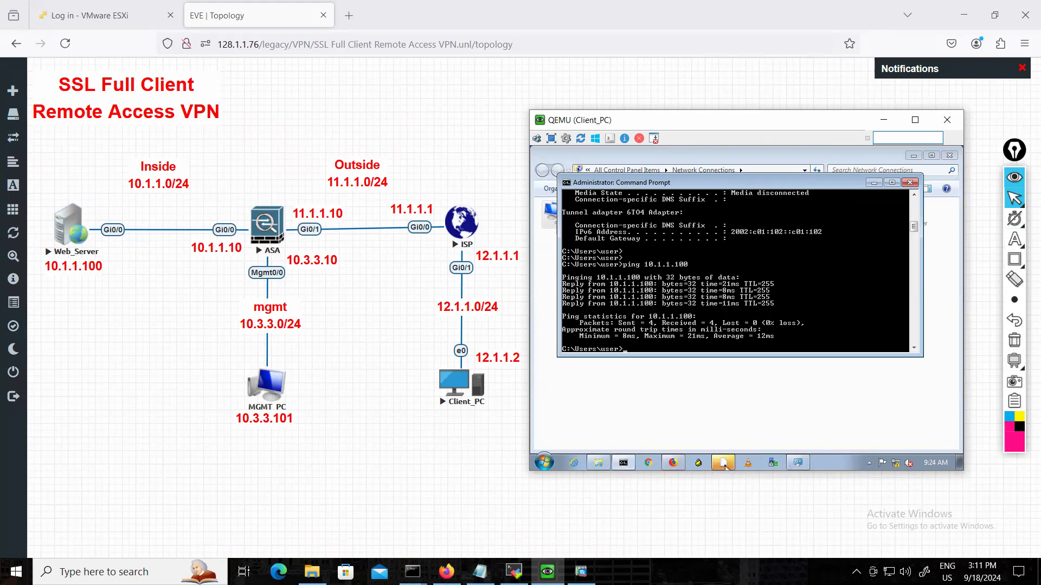
Examine the AnyConnect connection statistics, including tunnel mode, address information, bytes, transport protocol and cipher, and feature configuration.
{"action": "left_click", "coordinate": [725, 465]}
{"action": "left_click", "coordinate": [661, 402]}
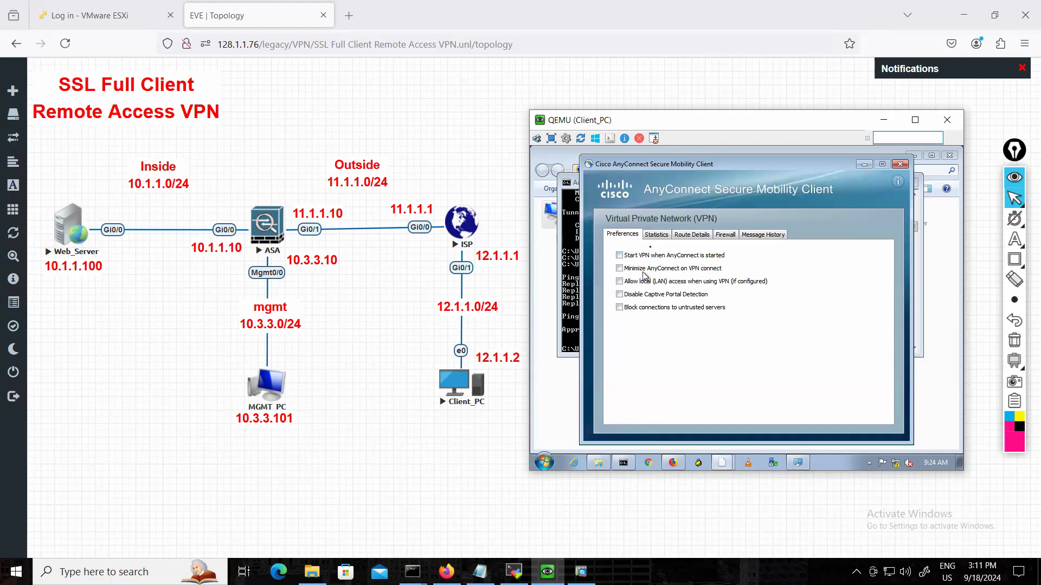
{"action": "left_click", "coordinate": [654, 235]}
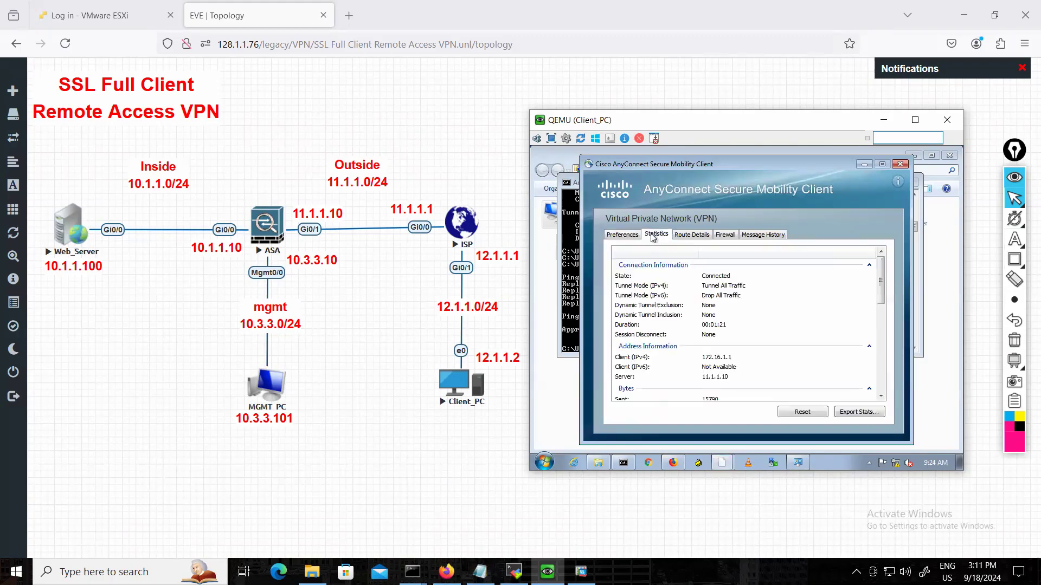
{"action": "left_click", "coordinate": [716, 287]}
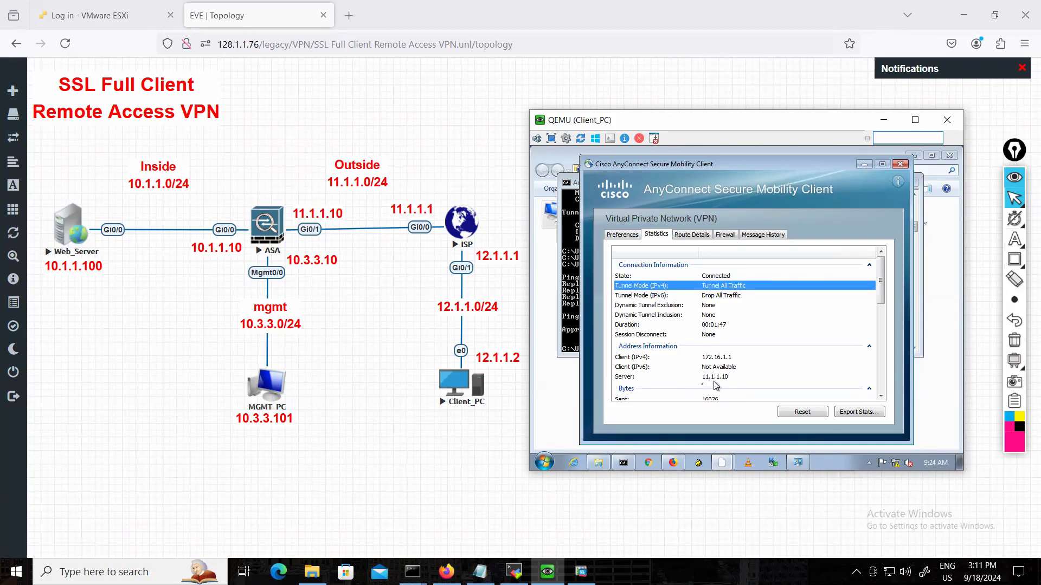
{"action": "scroll", "coordinate": [724, 380], "scroll_direction": "down", "scroll_amount": 2}
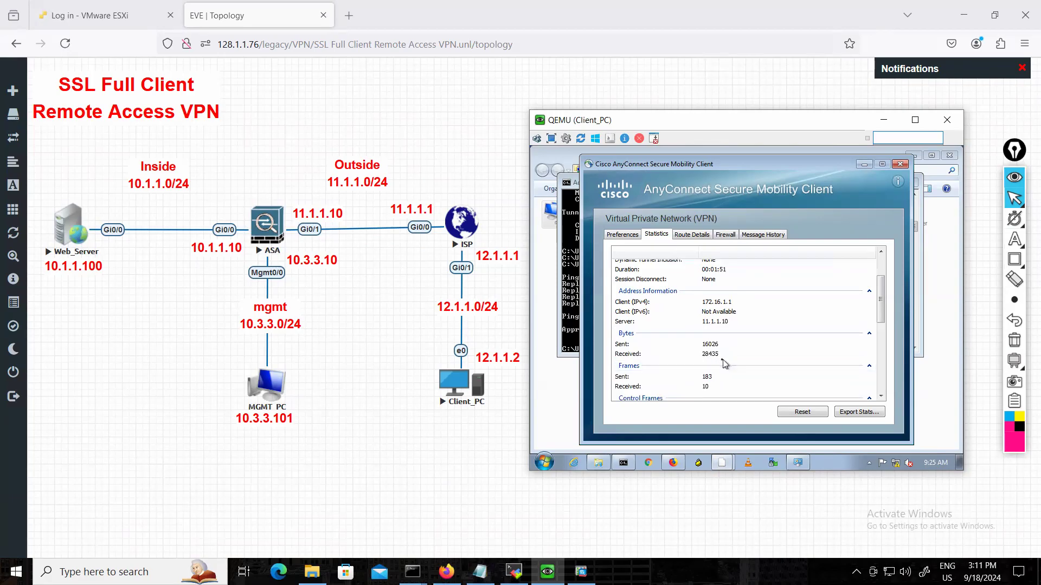
{"action": "scroll", "coordinate": [720, 363], "scroll_direction": "down", "scroll_amount": 4}
{"action": "scroll", "coordinate": [726, 364], "scroll_direction": "down", "scroll_amount": 1}
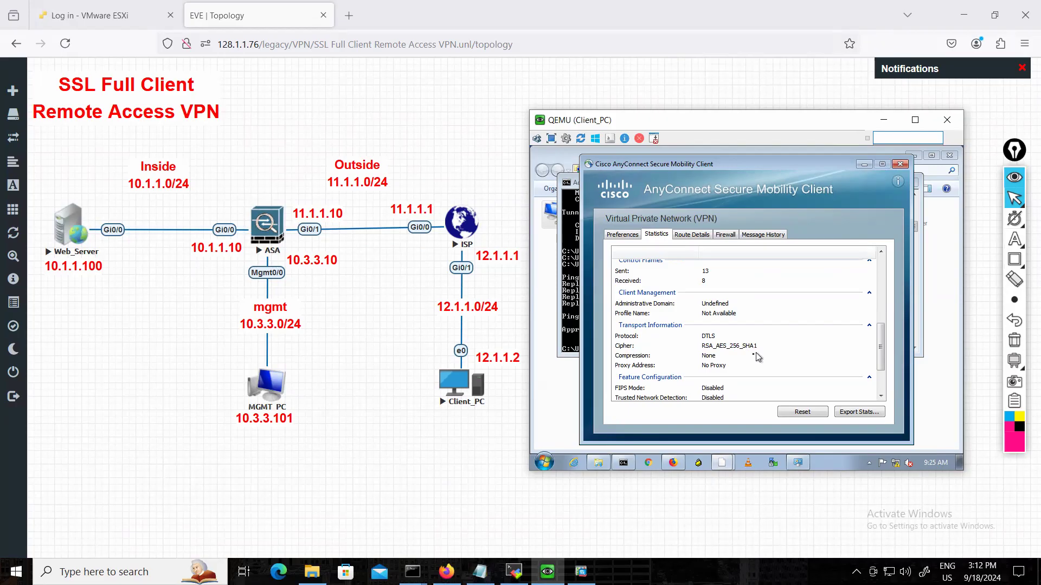
{"action": "scroll", "coordinate": [756, 357], "scroll_direction": "down", "scroll_amount": 1}
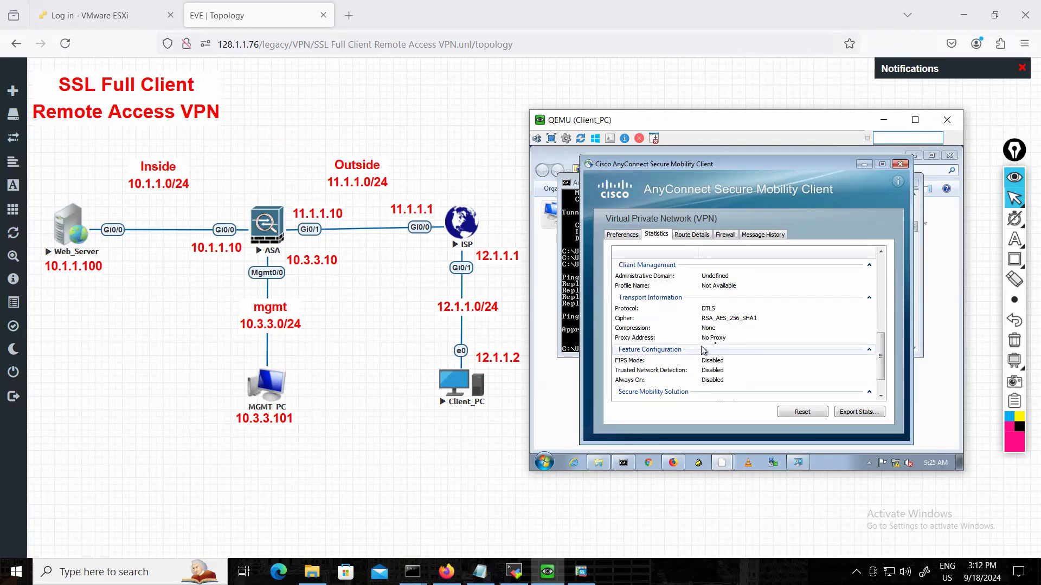
{"action": "scroll", "coordinate": [726, 347], "scroll_direction": "down", "scroll_amount": 1}
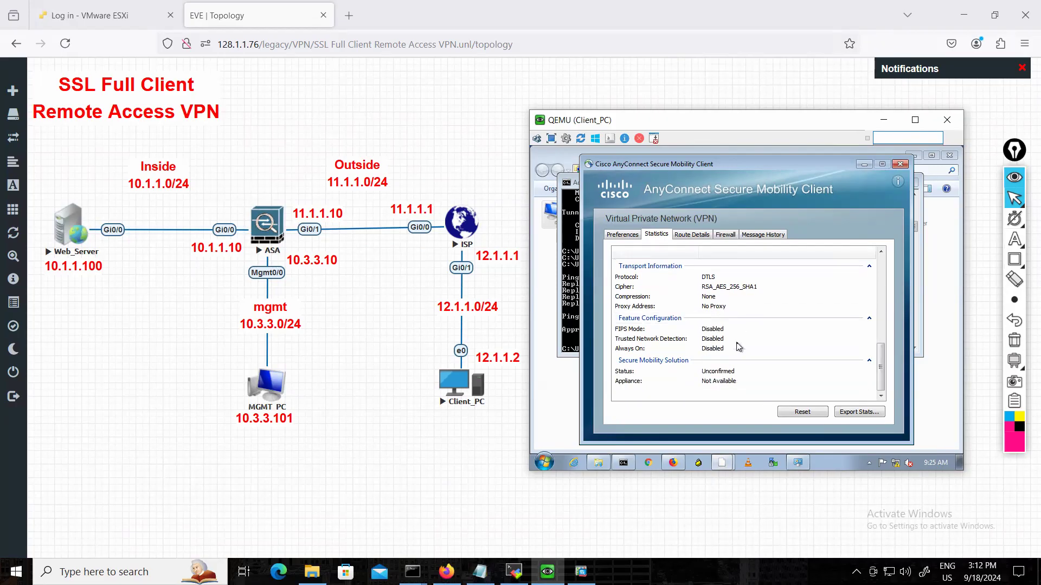
Review the VPN's route details, firewall rules and message history in the AnyConnect client.
{"action": "left_click", "coordinate": [691, 236]}
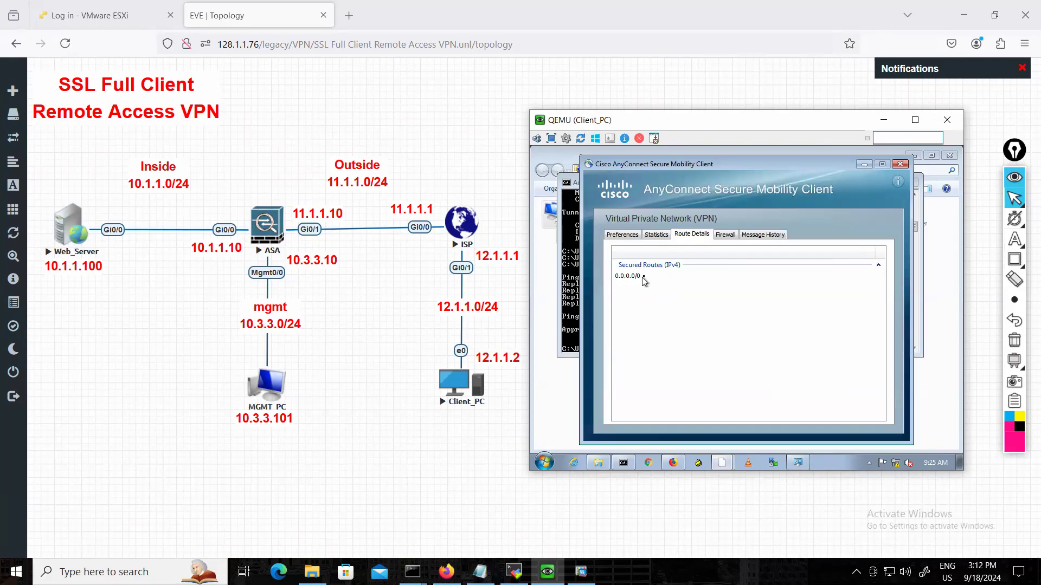
{"action": "left_click", "coordinate": [726, 235]}
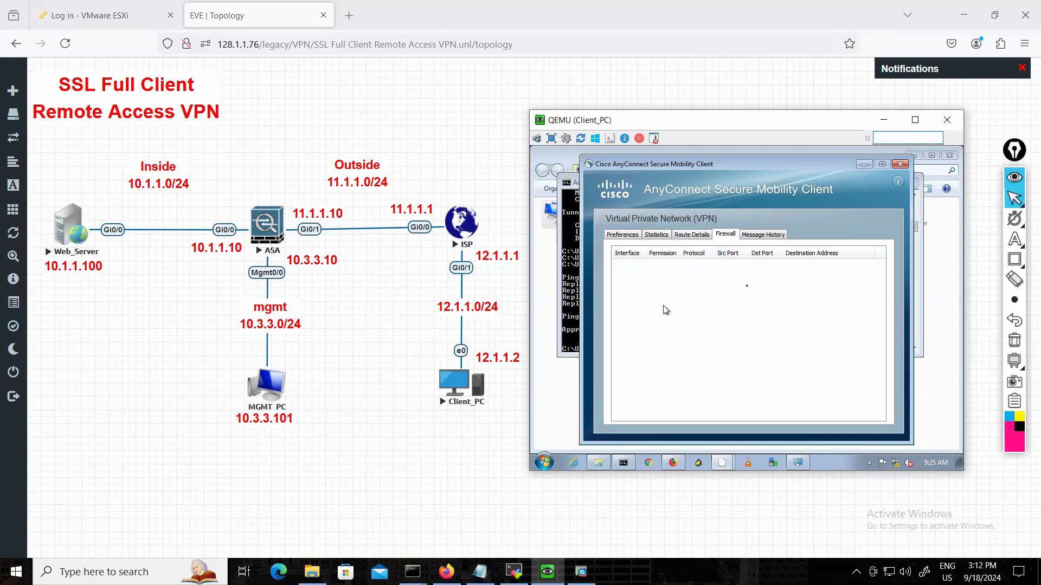
{"action": "left_click", "coordinate": [773, 239]}
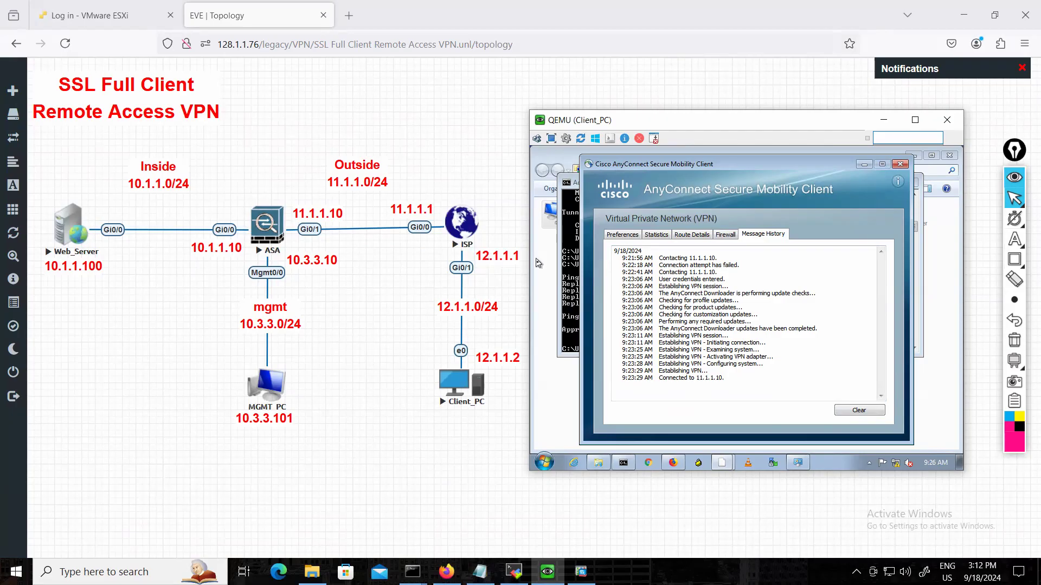
Ping the ISP gateway 12.1.1.1 from Client_PC's command prompt while the VPN is connected.
{"action": "left_click", "coordinate": [577, 262]}
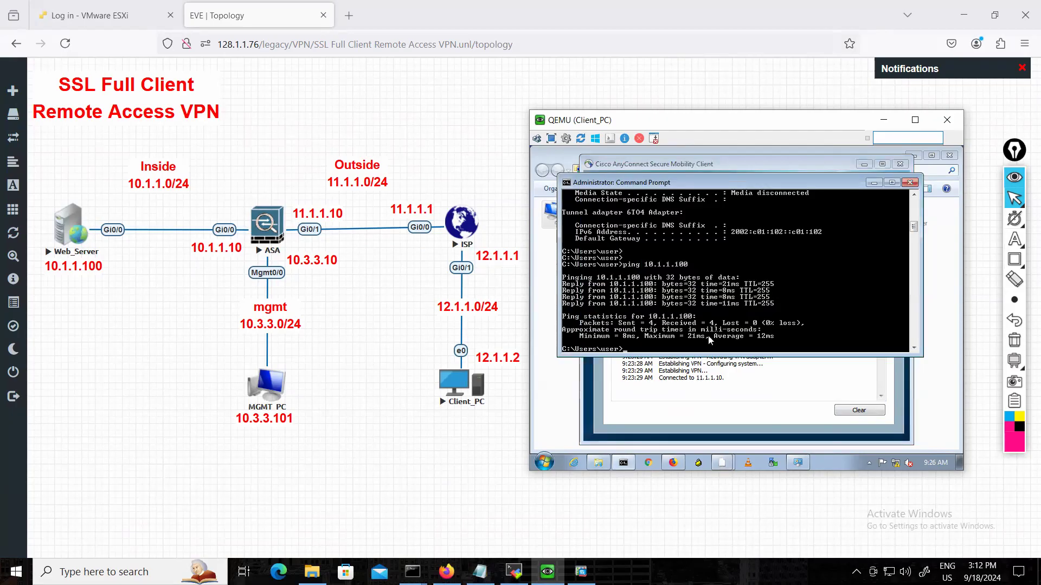
{"action": "type", "text": "ping 12.1.1.1"}
{"action": "key", "text": "Return"}
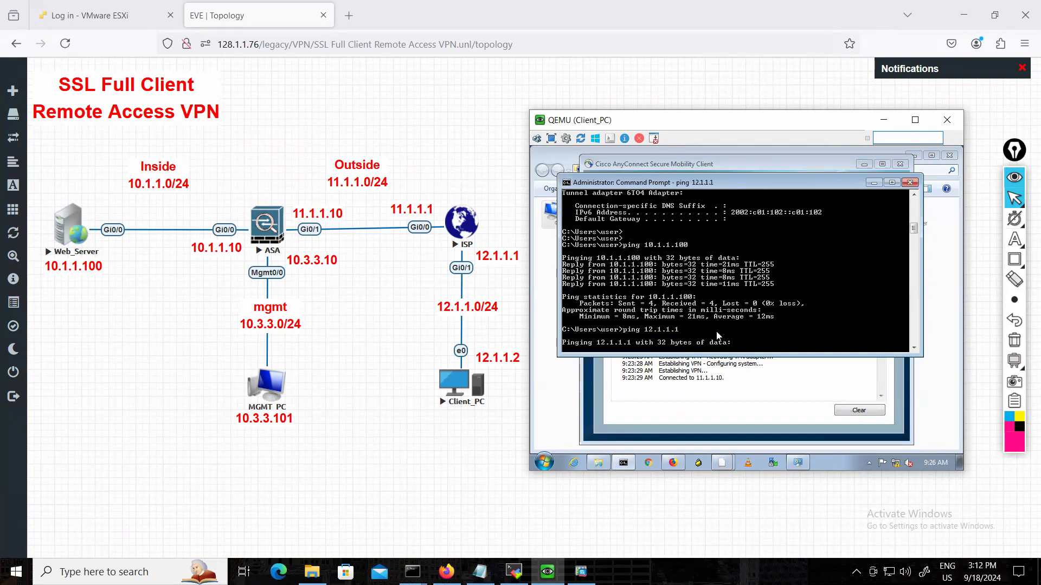
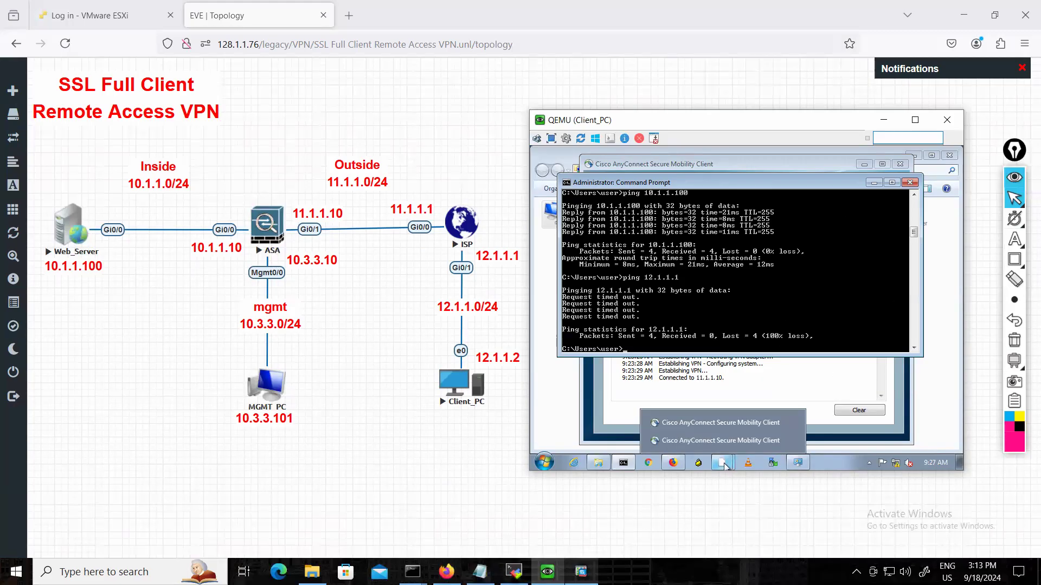
Switch to the ASA console in the terminal and run show vpn-sessiondb summary.
{"action": "left_click", "coordinate": [580, 572]}
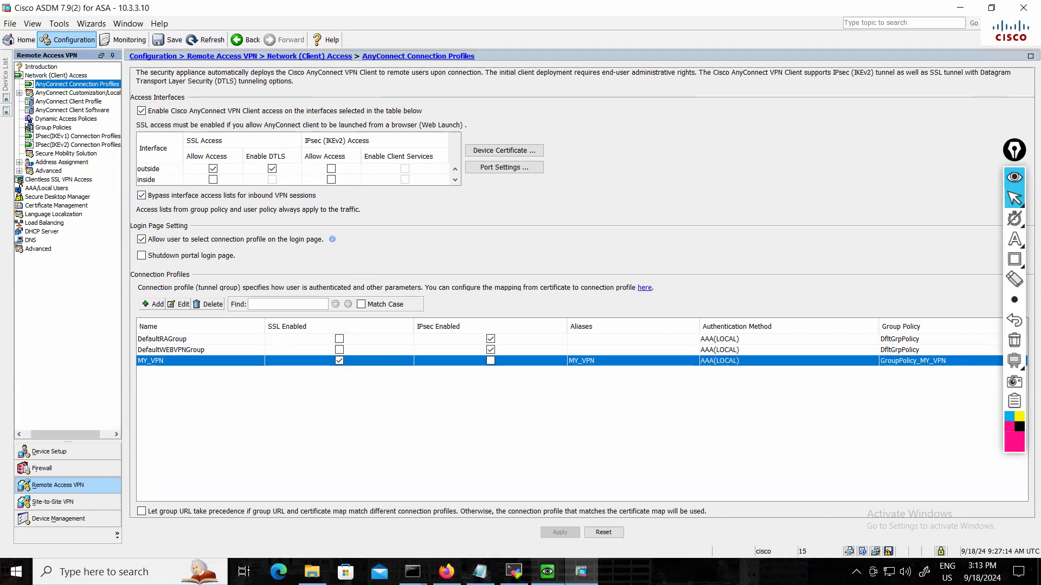
{"action": "left_click", "coordinate": [513, 572]}
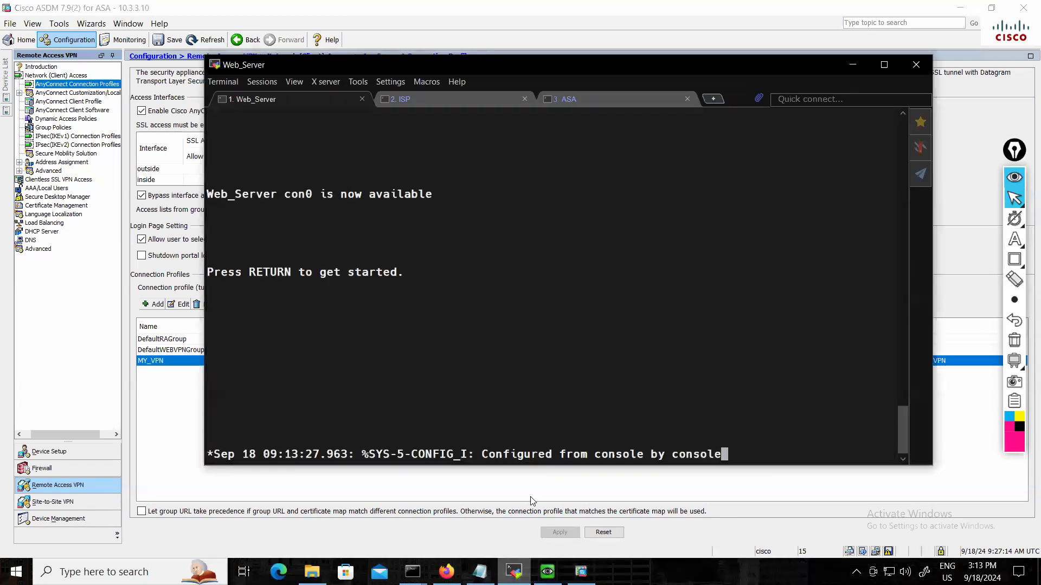
{"action": "left_click", "coordinate": [583, 102]}
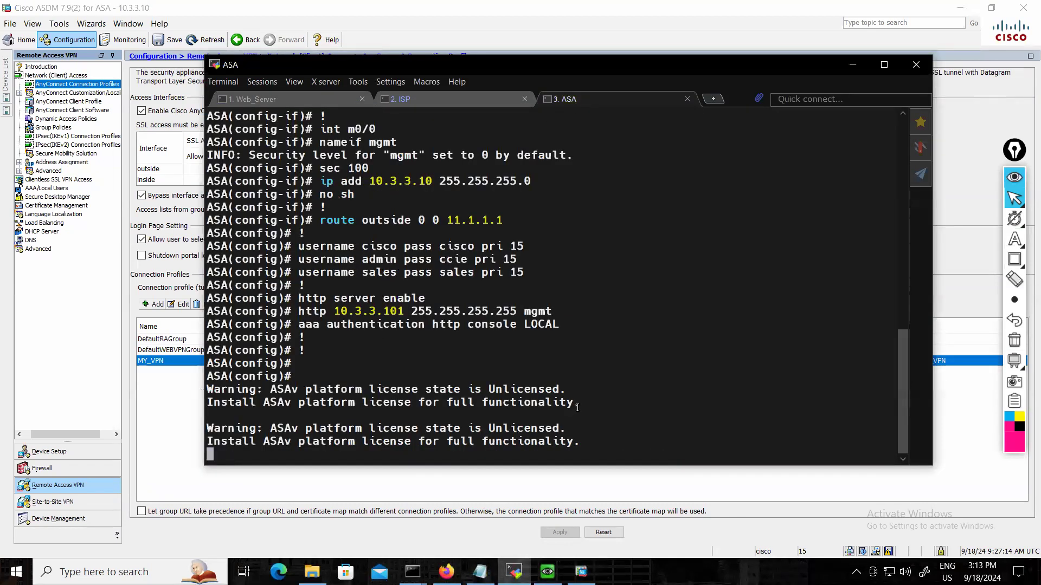
{"action": "key", "text": "Return"}
{"action": "key", "text": "Return"}
{"action": "type", "text": "show"}
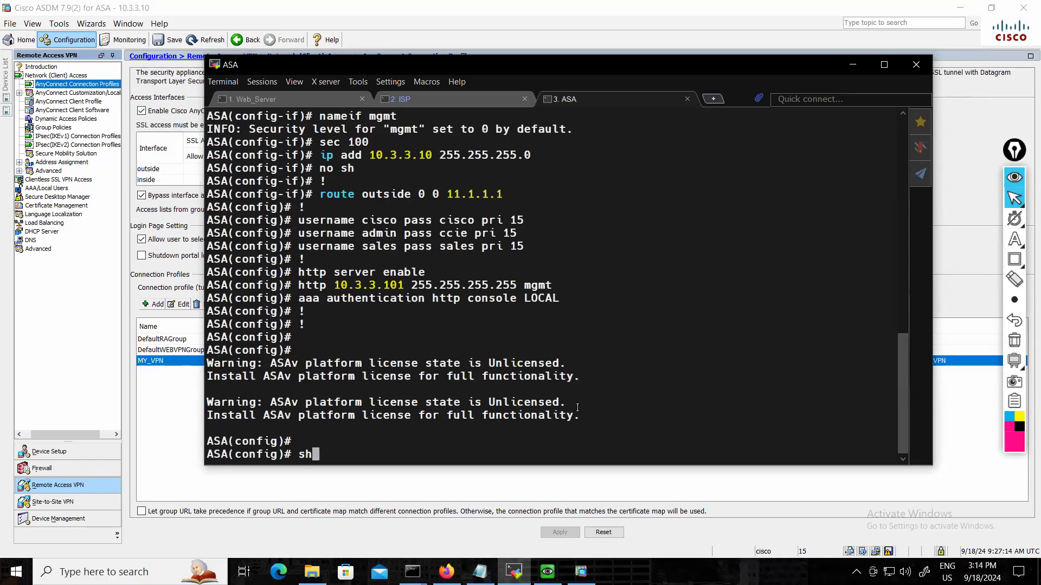
{"action": "type", "text": "vpnsess"}
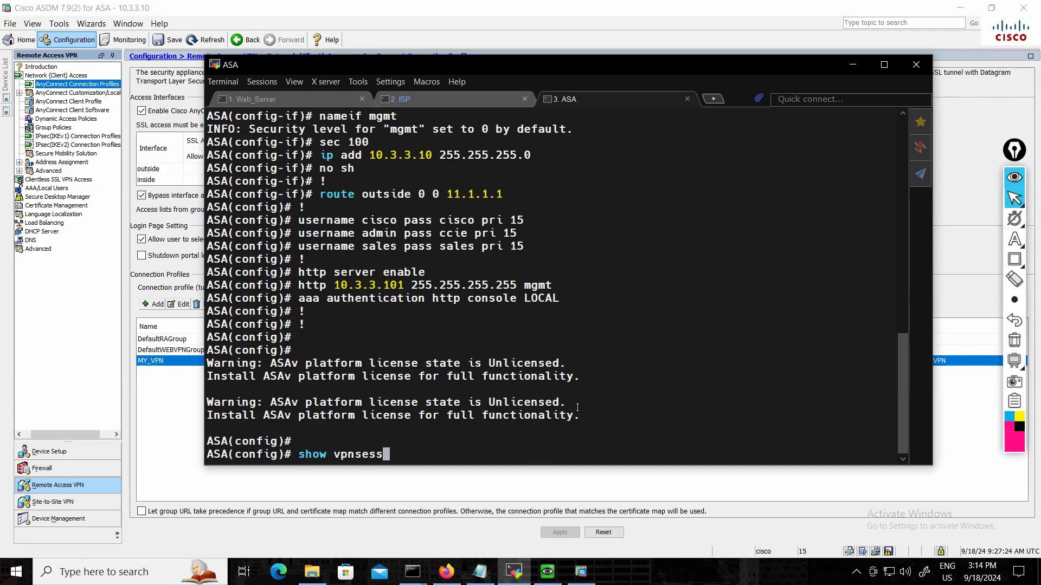
{"action": "key", "text": "Tab"}
{"action": "key", "text": "BackSpace"}
{"action": "key", "text": "BackSpace"}
{"action": "key", "text": "BackSpace"}
{"action": "key", "text": "BackSpace"}
{"action": "type", "text": "-sessiondb summ"}
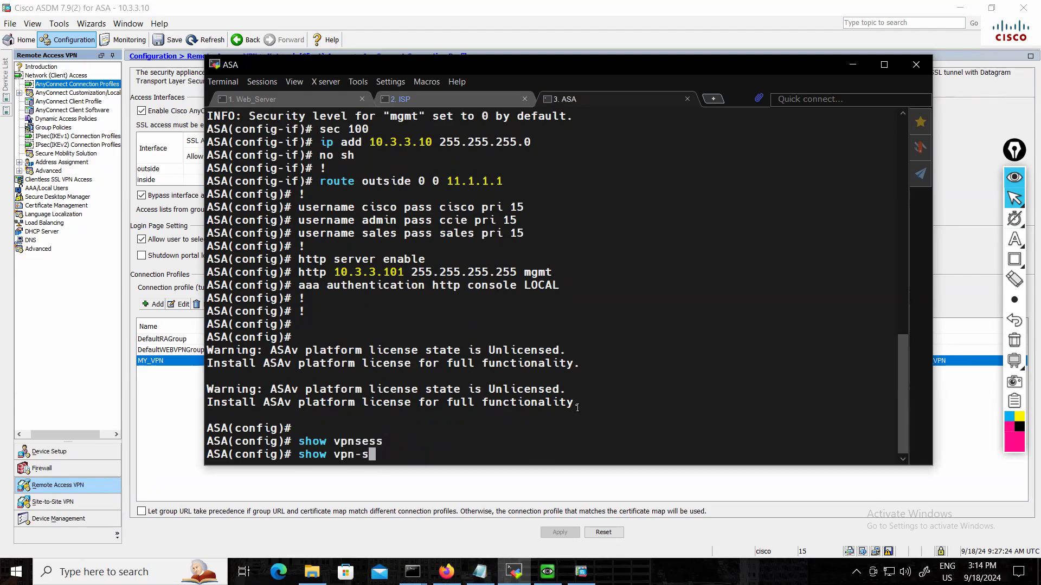
{"action": "key", "text": "Tab"}
{"action": "type", "text": "summa"}
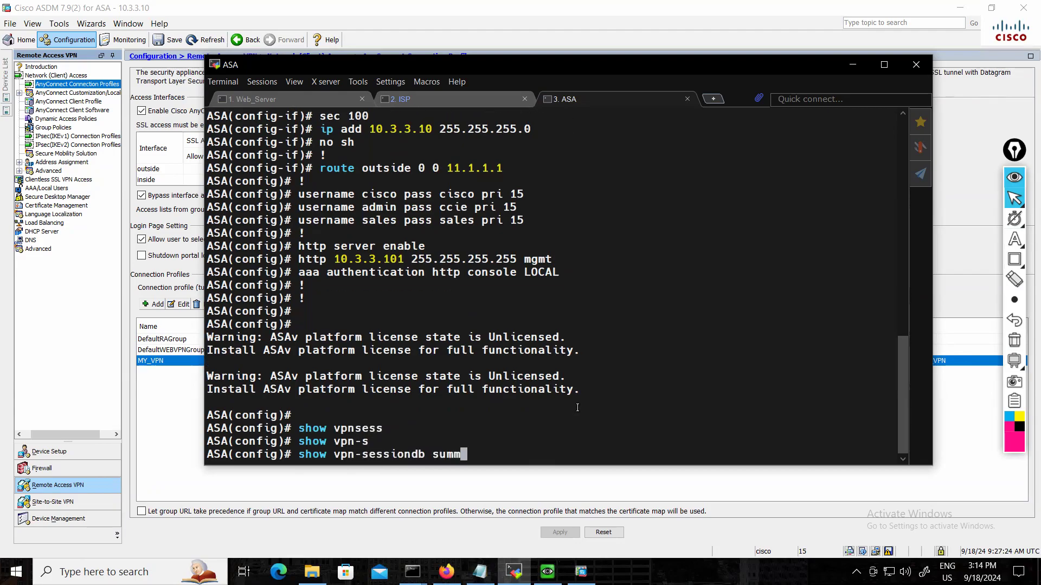
{"action": "key", "text": "Tab"}
{"action": "key", "text": "Return"}
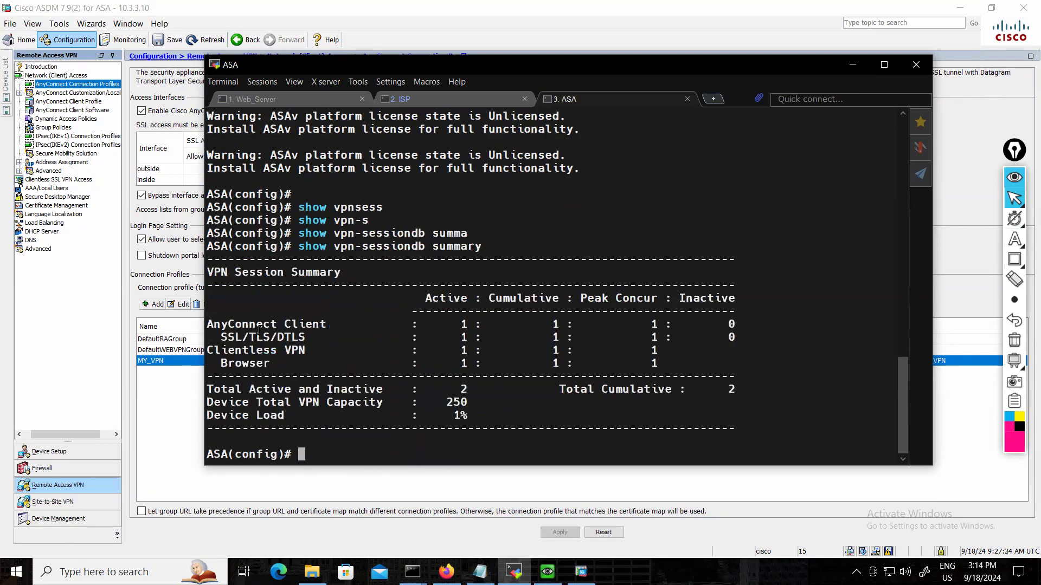
Examine the active session counts for the AnyConnect client, SSL/TLS/DTLS and clientless browser VPN in the summary.
{"action": "left_click_drag", "start_coordinate": [208, 324], "coordinate": [333, 324]}
{"action": "left_click_drag", "start_coordinate": [447, 324], "coordinate": [473, 324]}
{"action": "left_click_drag", "start_coordinate": [221, 337], "coordinate": [306, 337]}
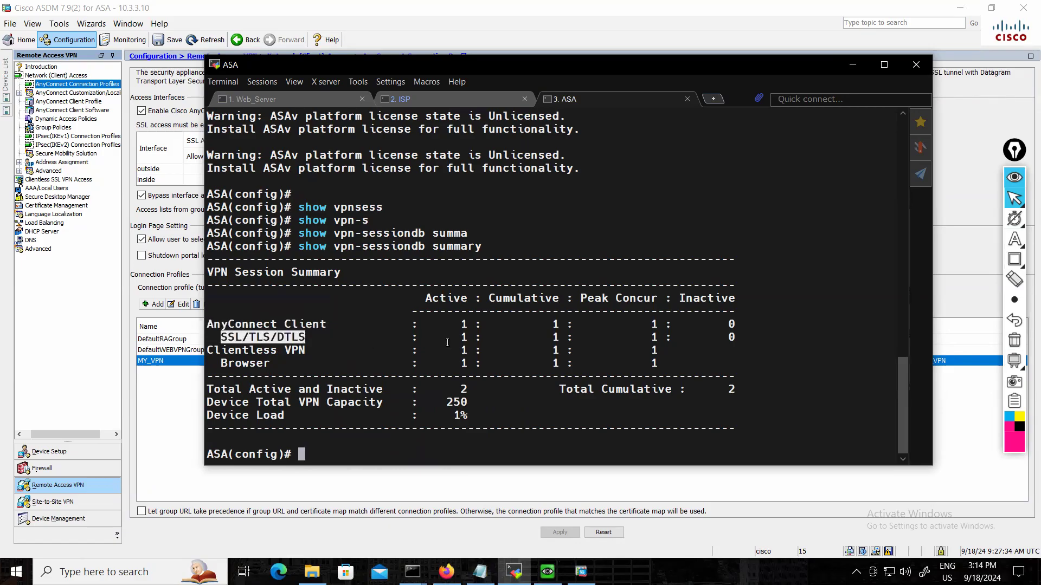
{"action": "left_click_drag", "start_coordinate": [440, 337], "coordinate": [479, 339]}
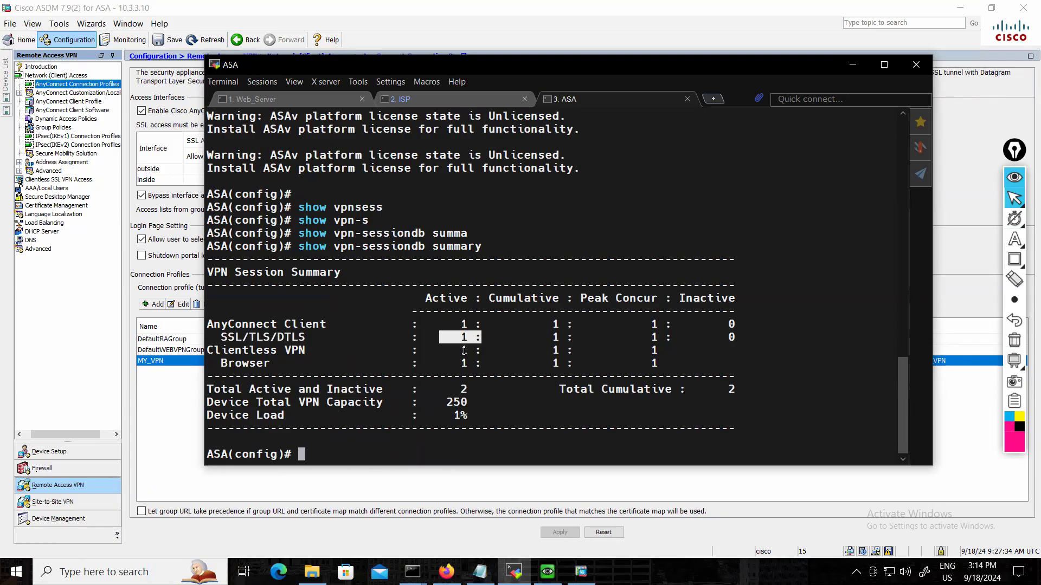
{"action": "left_click_drag", "start_coordinate": [434, 351], "coordinate": [476, 365]}
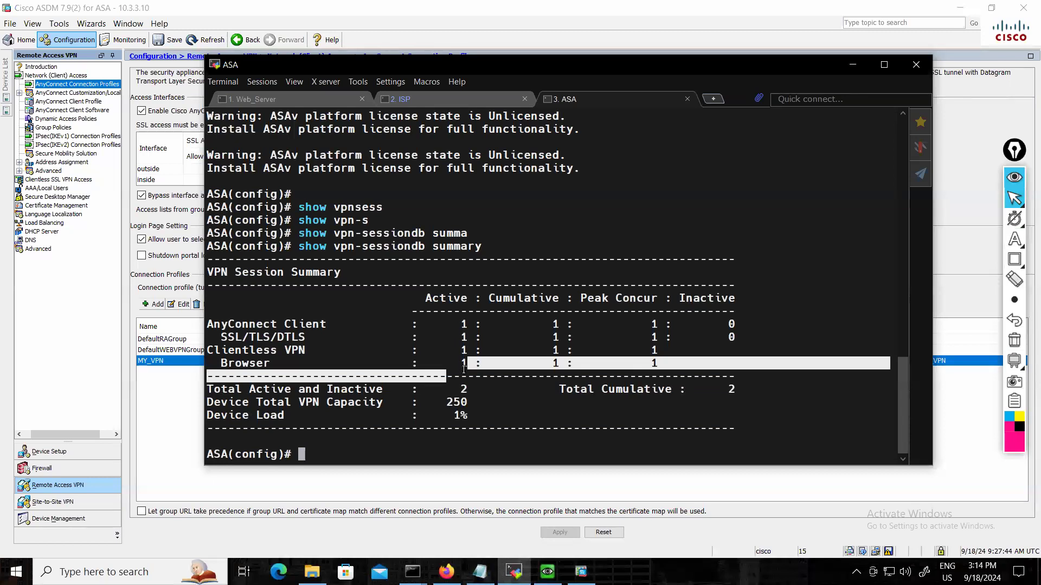
{"action": "left_click", "coordinate": [330, 451]}
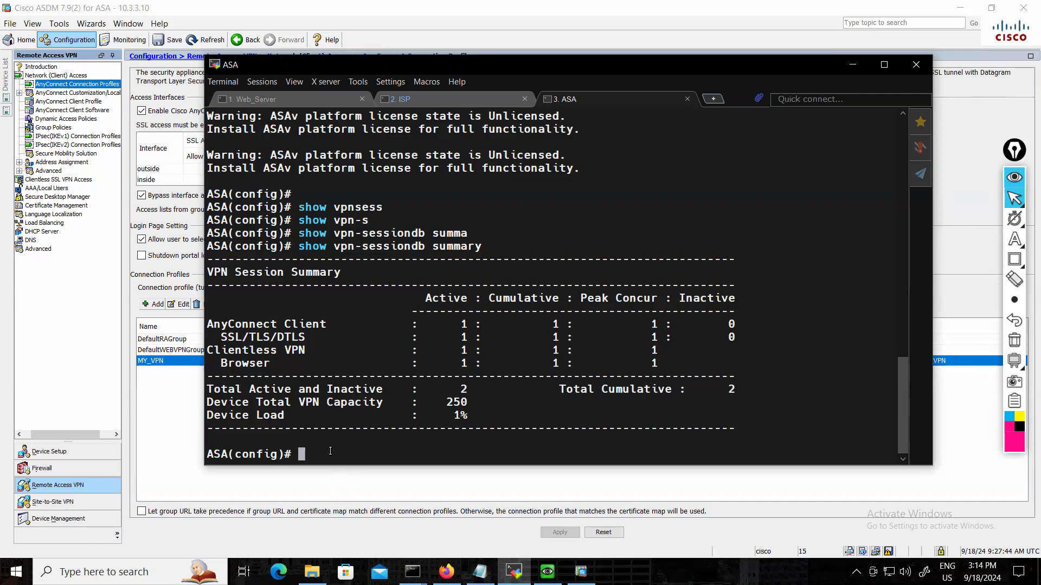
{"action": "key", "text": "Return"}
{"action": "key", "text": "Return"}
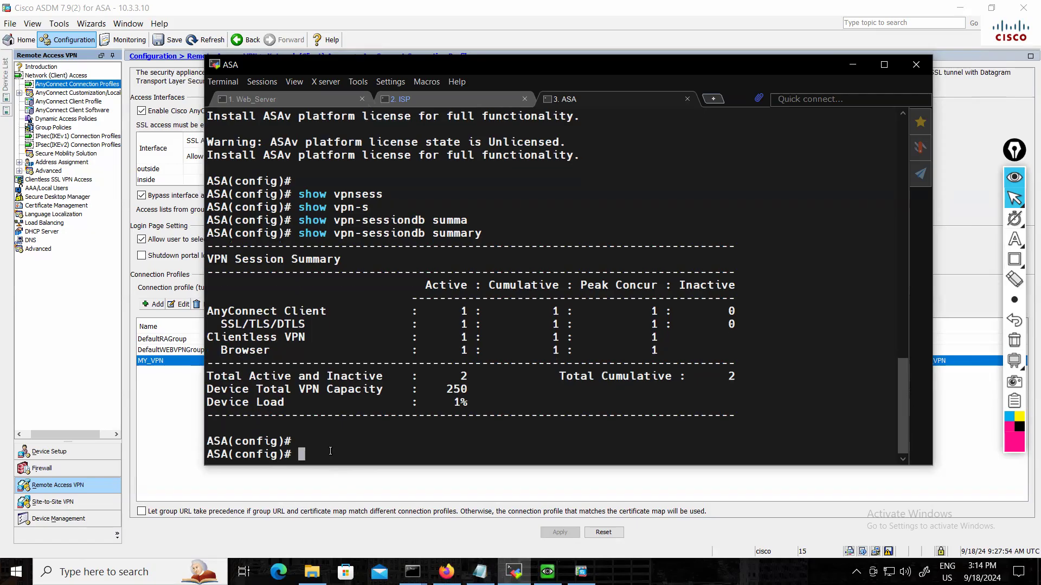
Run show vpn-sessiondb detail anyconnect on the ASA.
{"action": "type", "text": "show vpn-ses"}
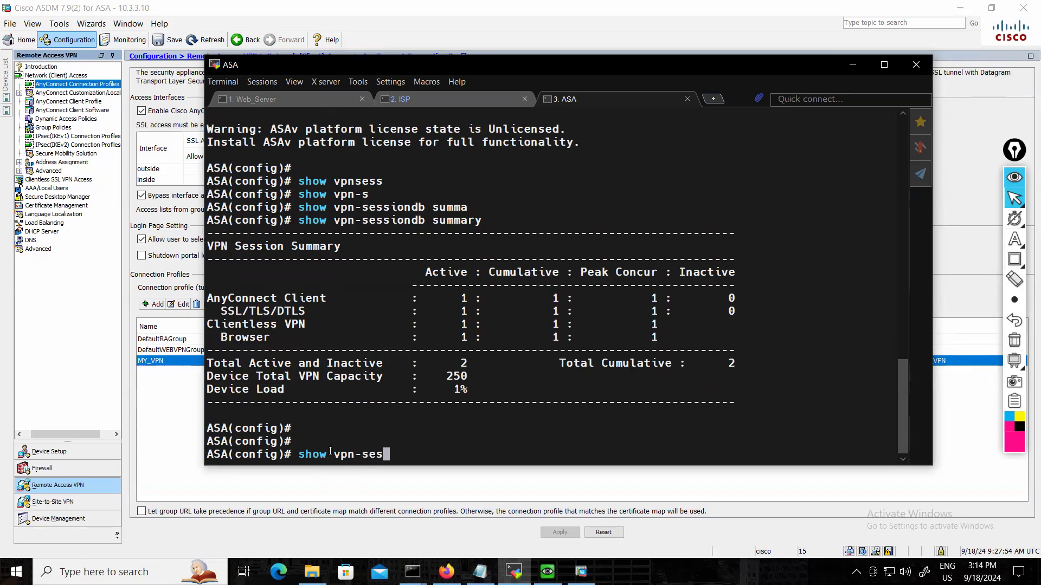
{"action": "key", "text": "Tab"}
{"action": "type", "text": "de"}
{"action": "key", "text": "Tab"}
{"action": "type", "text": "an"}
{"action": "key", "text": "Tab"}
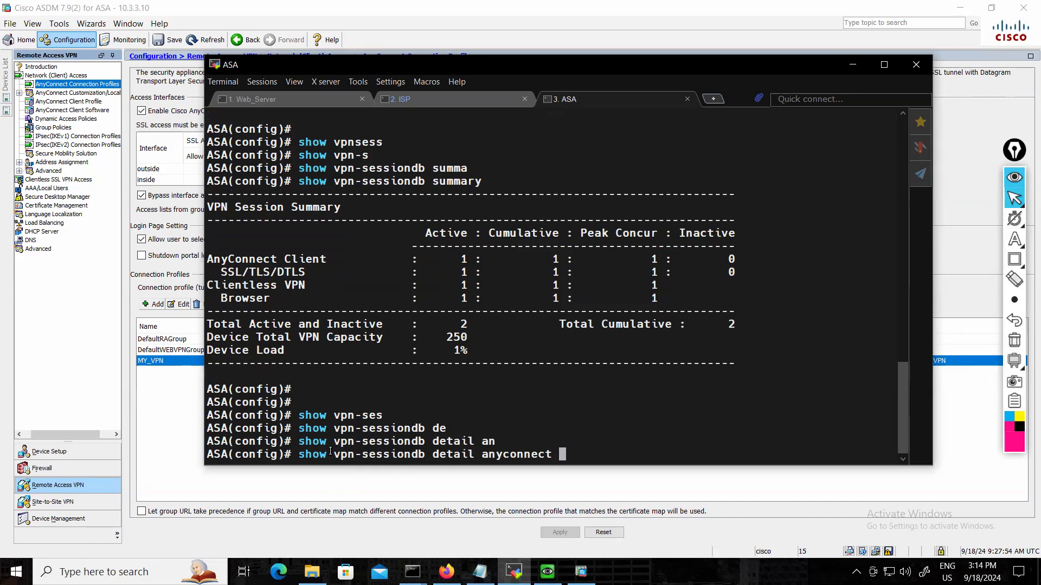
{"action": "key", "text": "Return"}
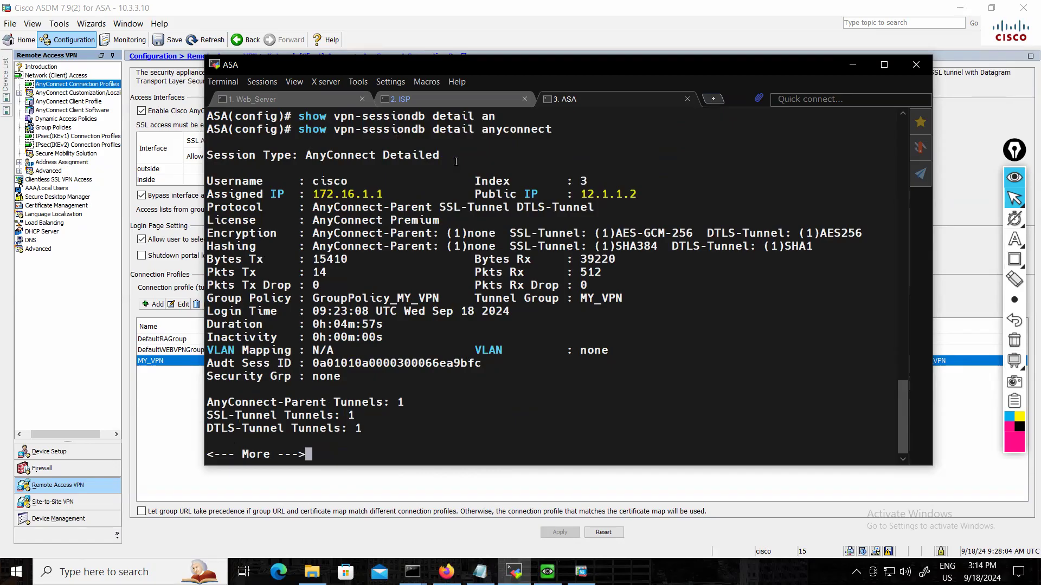
Examine the AnyConnect session's username, assigned and public IP addresses, protocol, and the encryption and hashing of its SSL and DTLS tunnels.
{"action": "left_click_drag", "start_coordinate": [305, 181], "coordinate": [381, 194]}
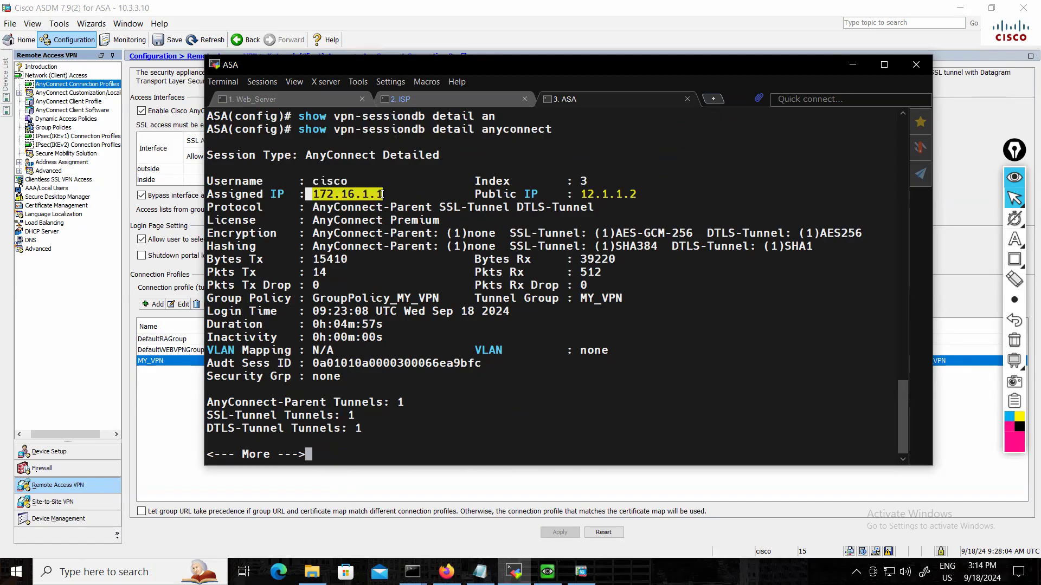
{"action": "left_click", "coordinate": [586, 195]}
{"action": "double_click", "coordinate": [625, 198]}
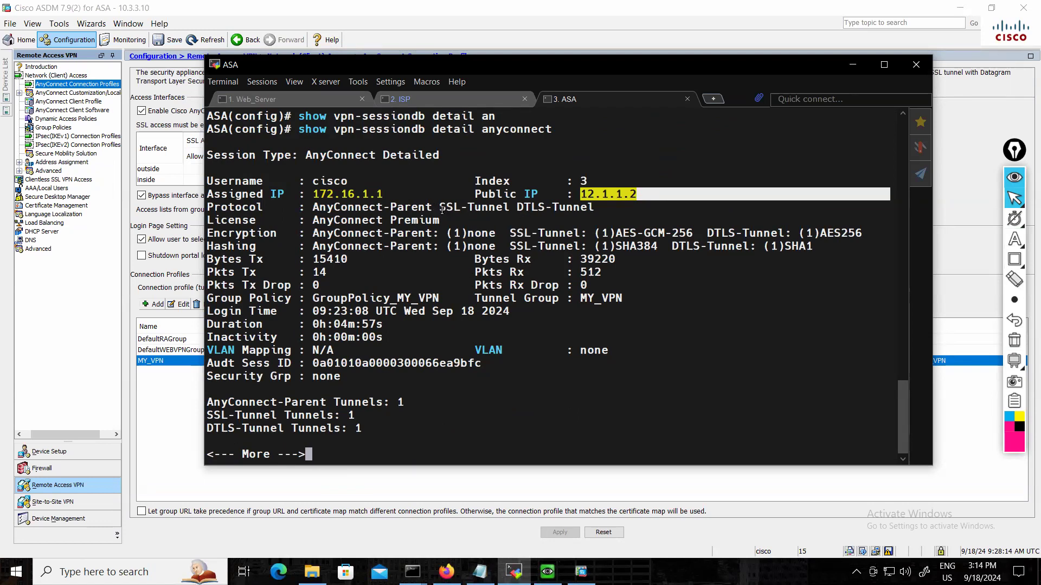
{"action": "left_click_drag", "start_coordinate": [440, 208], "coordinate": [531, 209]}
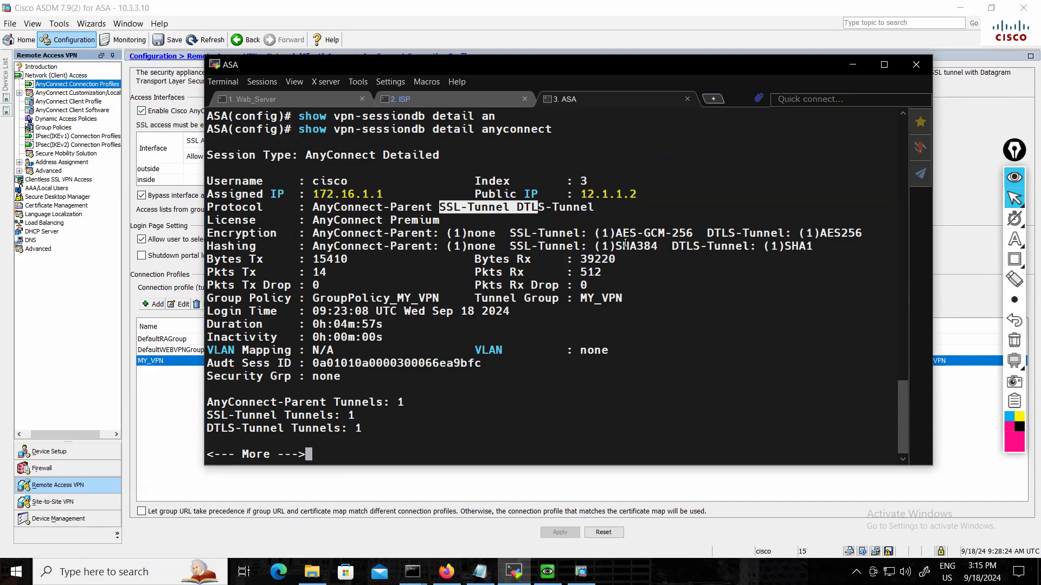
{"action": "left_click_drag", "start_coordinate": [609, 236], "coordinate": [681, 234]}
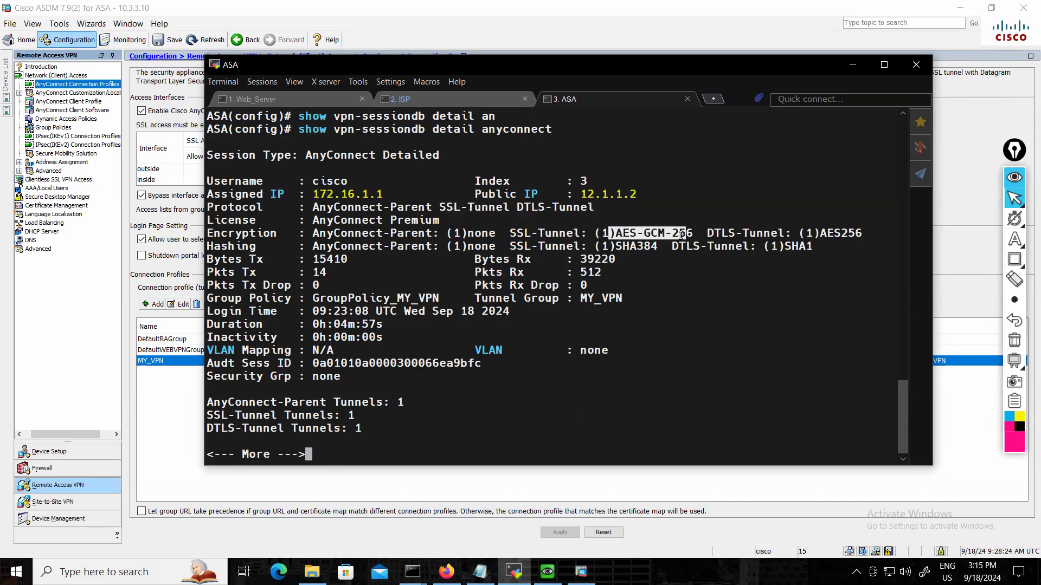
{"action": "left_click_drag", "start_coordinate": [826, 234], "coordinate": [890, 233]}
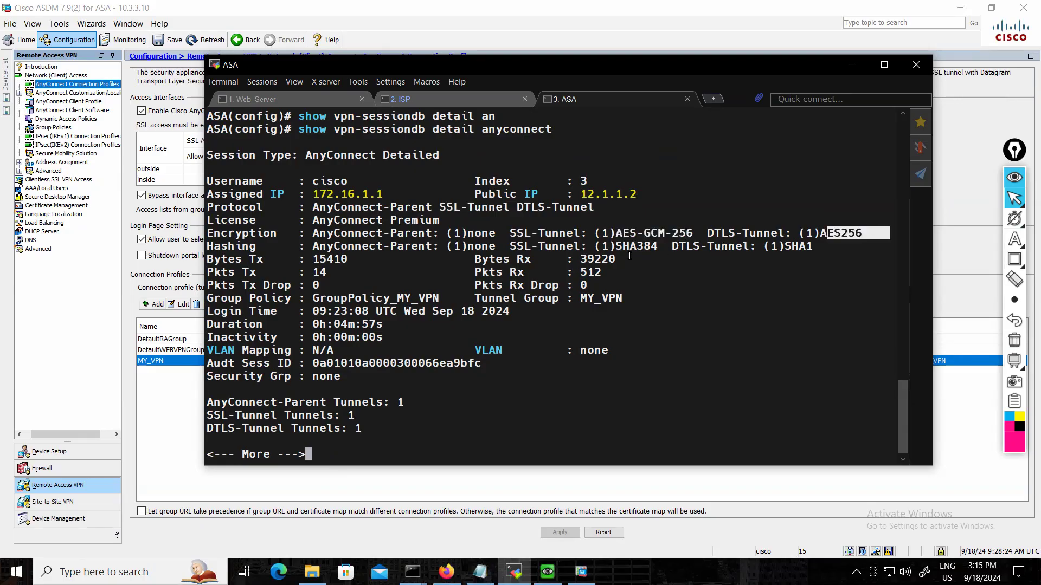
{"action": "left_click_drag", "start_coordinate": [612, 247], "coordinate": [672, 246]}
{"action": "left_click_drag", "start_coordinate": [766, 247], "coordinate": [812, 246]}
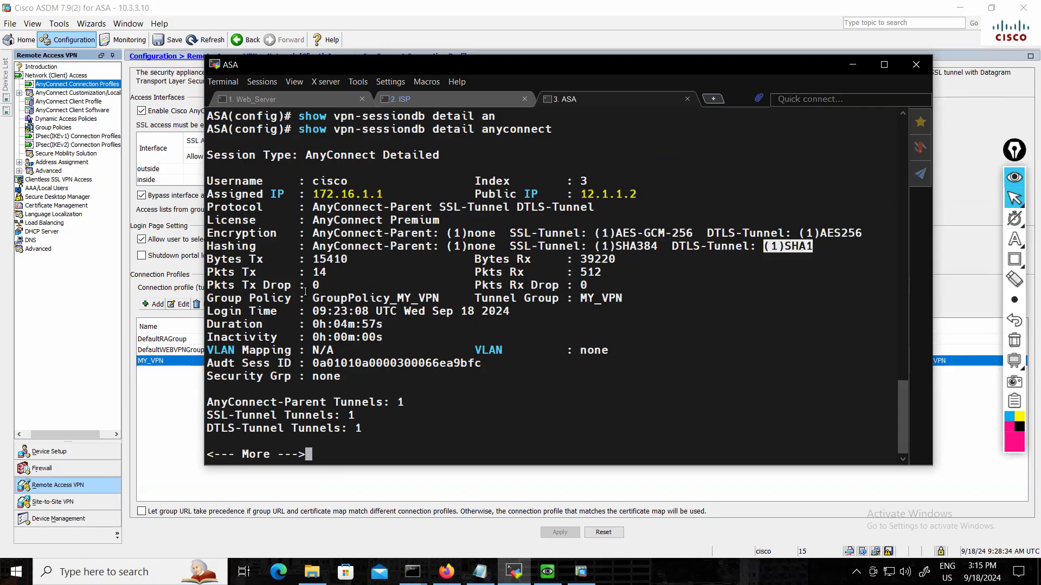
Check the session's transmitted and received bytes, packets and drops, along with its group policy and tunnel group.
{"action": "left_click_drag", "start_coordinate": [278, 259], "coordinate": [640, 262]}
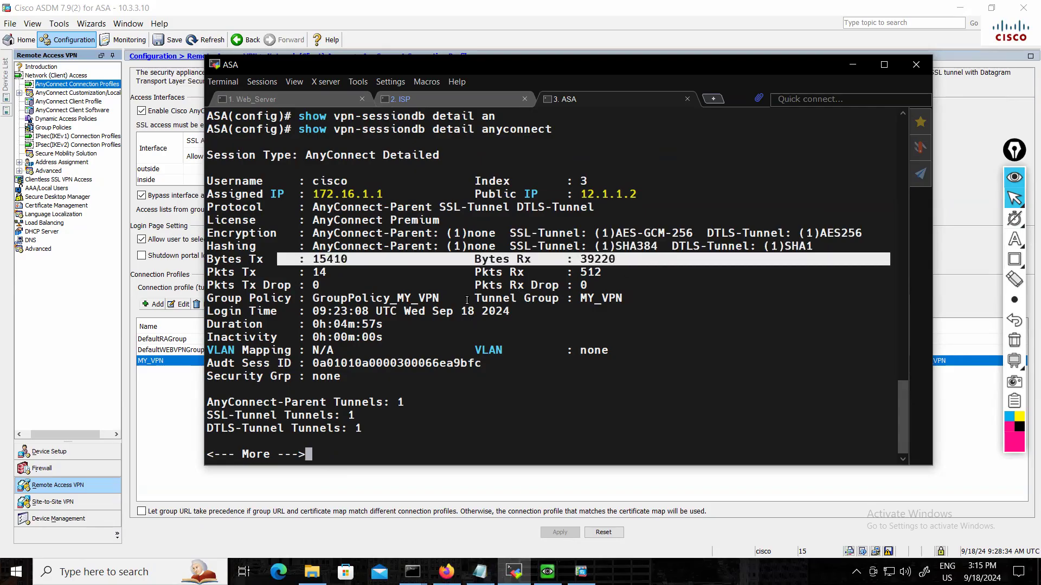
{"action": "left_click_drag", "start_coordinate": [292, 272], "coordinate": [682, 274]}
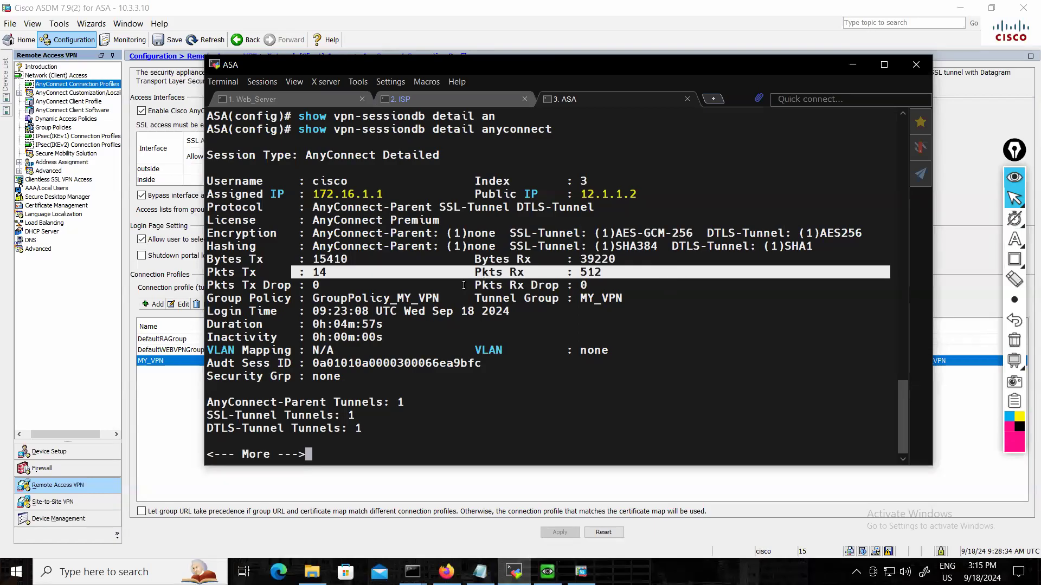
{"action": "left_click_drag", "start_coordinate": [288, 285], "coordinate": [676, 284]}
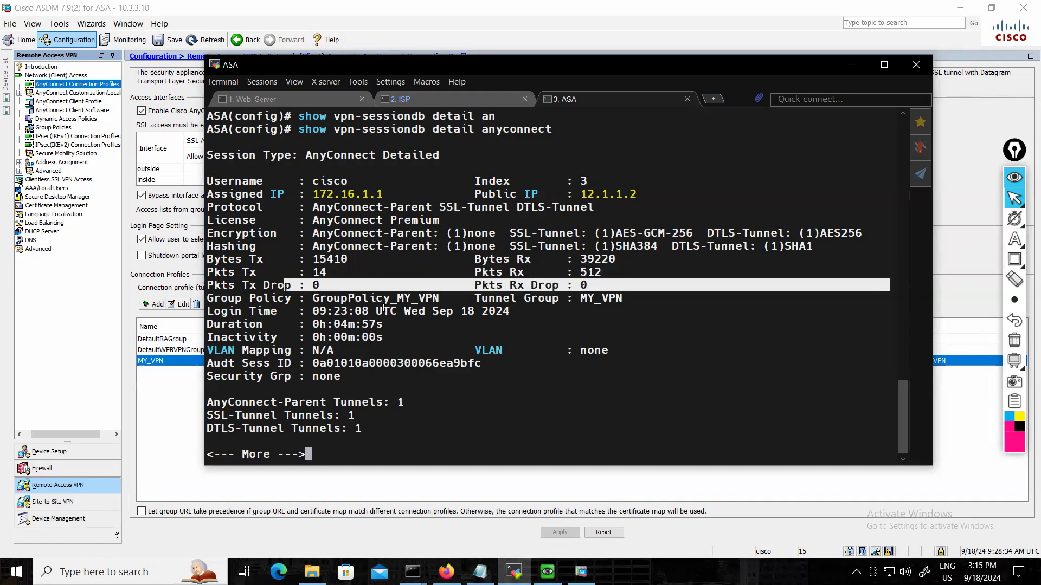
{"action": "left_click", "coordinate": [436, 299]}
{"action": "double_click", "coordinate": [437, 298]}
{"action": "left_click_drag", "start_coordinate": [559, 299], "coordinate": [891, 300]}
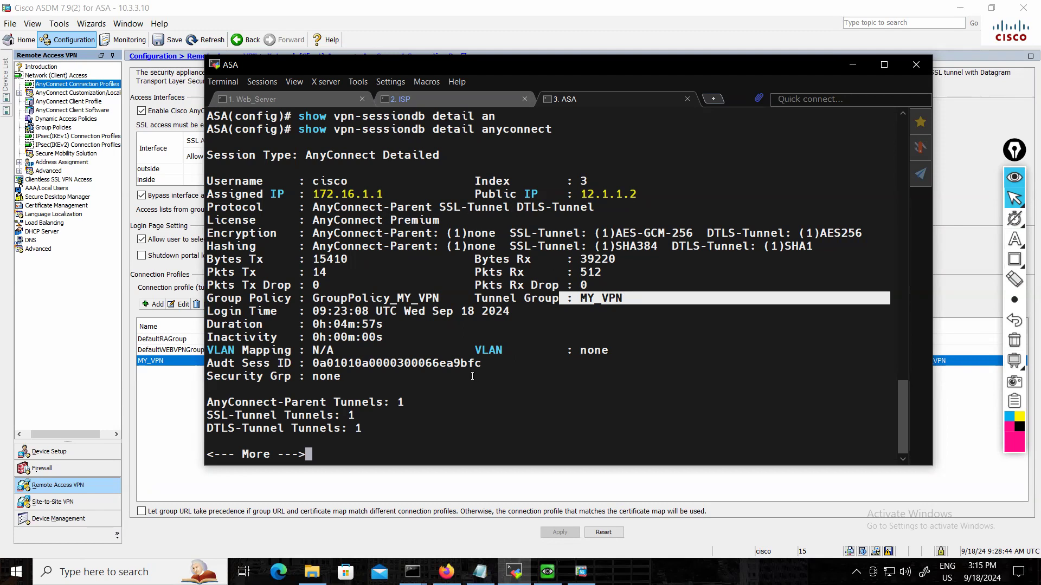
Continue the output to the AnyConnect-Parent section and examine its public IP, authentication mode, idle timeout, TCP ports, client type and operating system.
{"action": "key", "text": "space"}
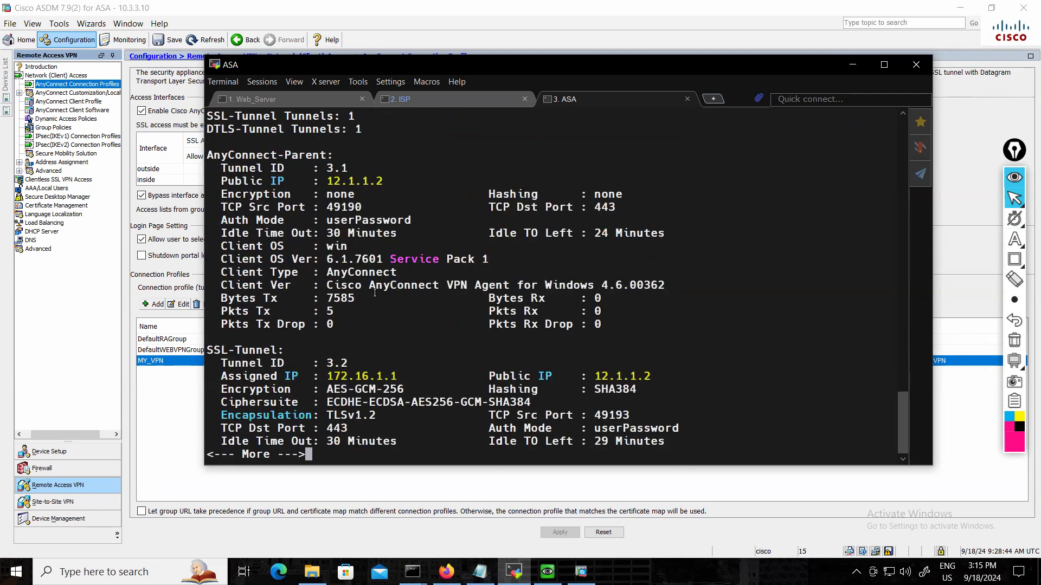
{"action": "left_click_drag", "start_coordinate": [313, 182], "coordinate": [393, 200]}
{"action": "left_click_drag", "start_coordinate": [314, 219], "coordinate": [431, 220]}
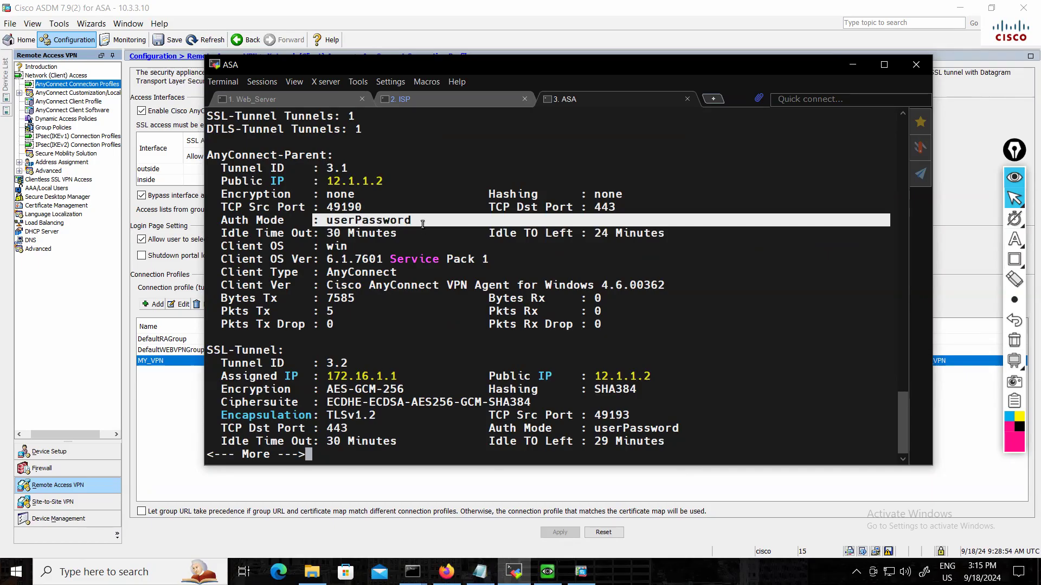
{"action": "left_click_drag", "start_coordinate": [313, 233], "coordinate": [409, 231]}
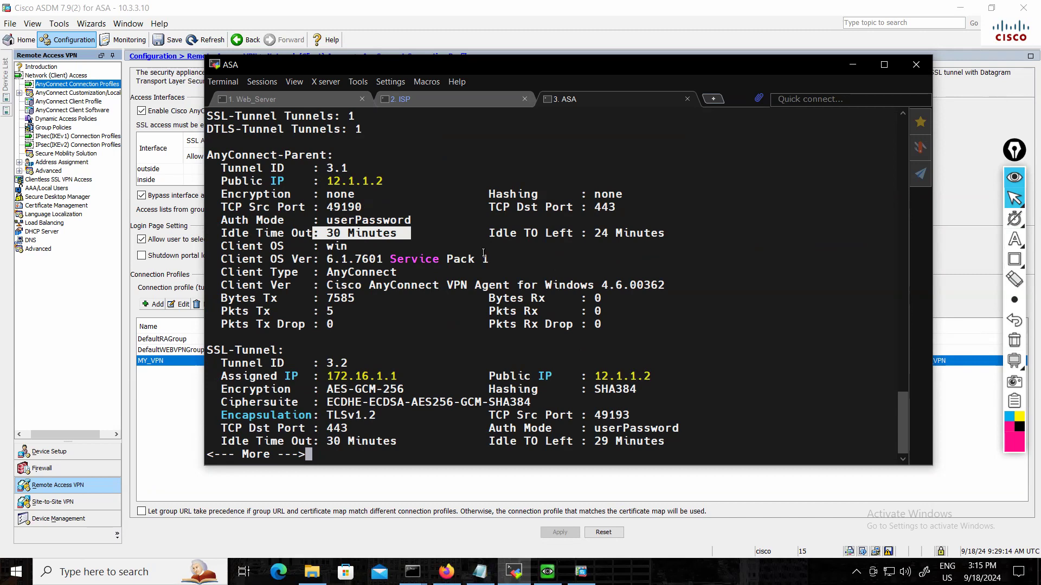
{"action": "left_click_drag", "start_coordinate": [314, 207], "coordinate": [383, 209]}
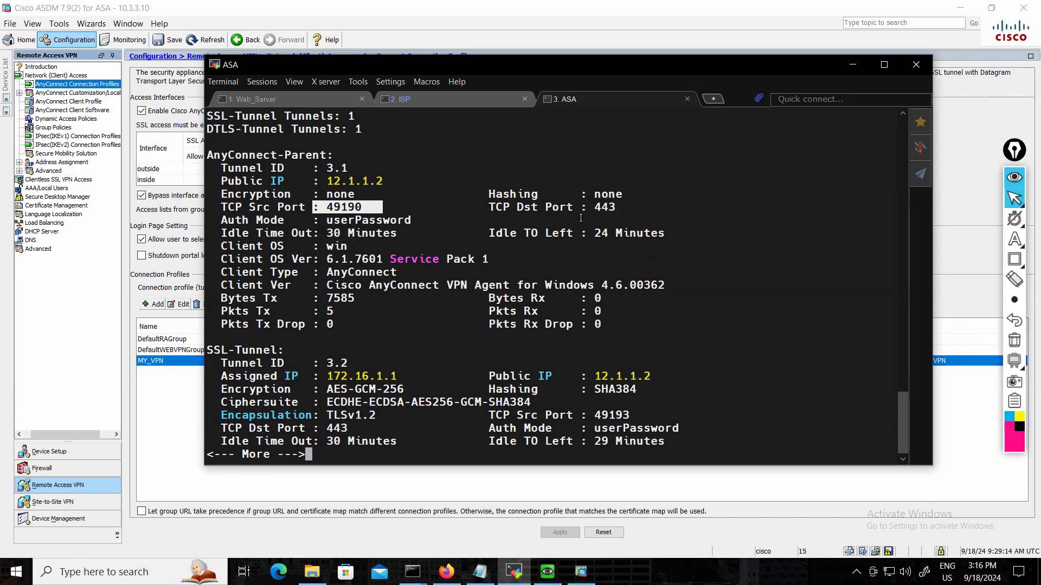
{"action": "left_click_drag", "start_coordinate": [589, 211], "coordinate": [622, 210]}
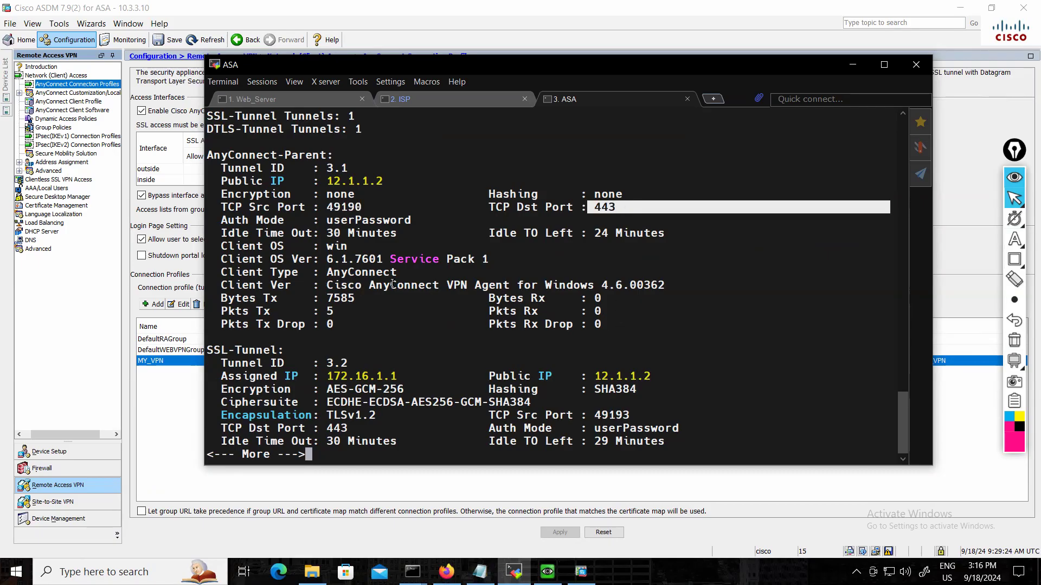
{"action": "left_click_drag", "start_coordinate": [307, 271], "coordinate": [432, 273]}
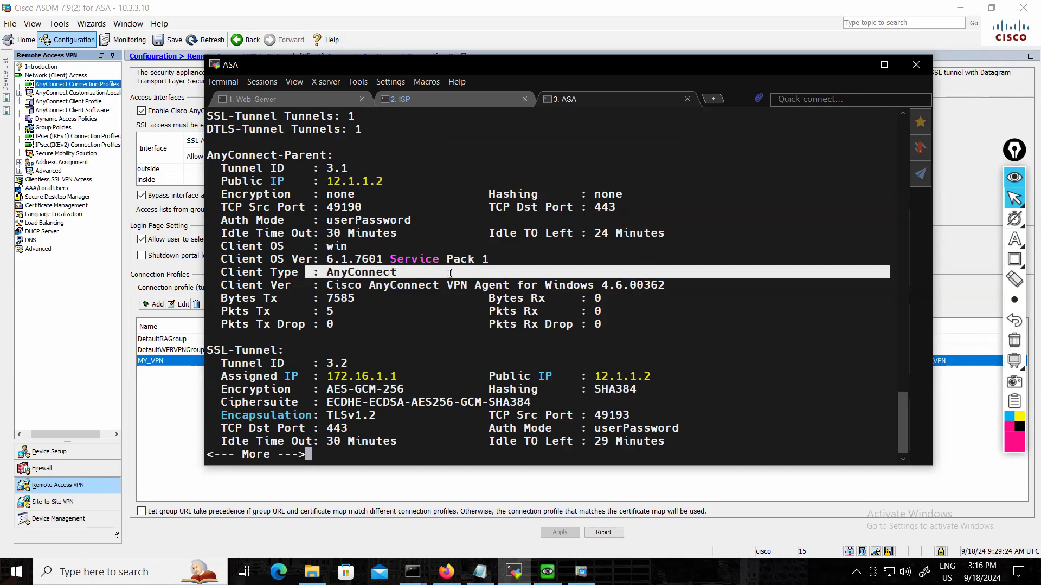
{"action": "left_click_drag", "start_coordinate": [319, 255], "coordinate": [511, 259]}
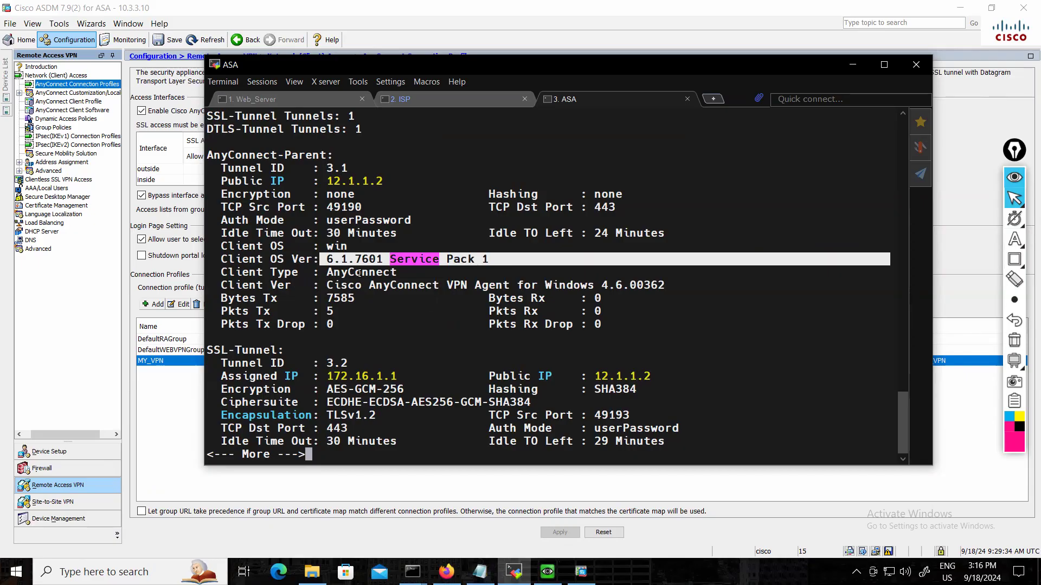
{"action": "left_click_drag", "start_coordinate": [382, 246], "coordinate": [315, 246]}
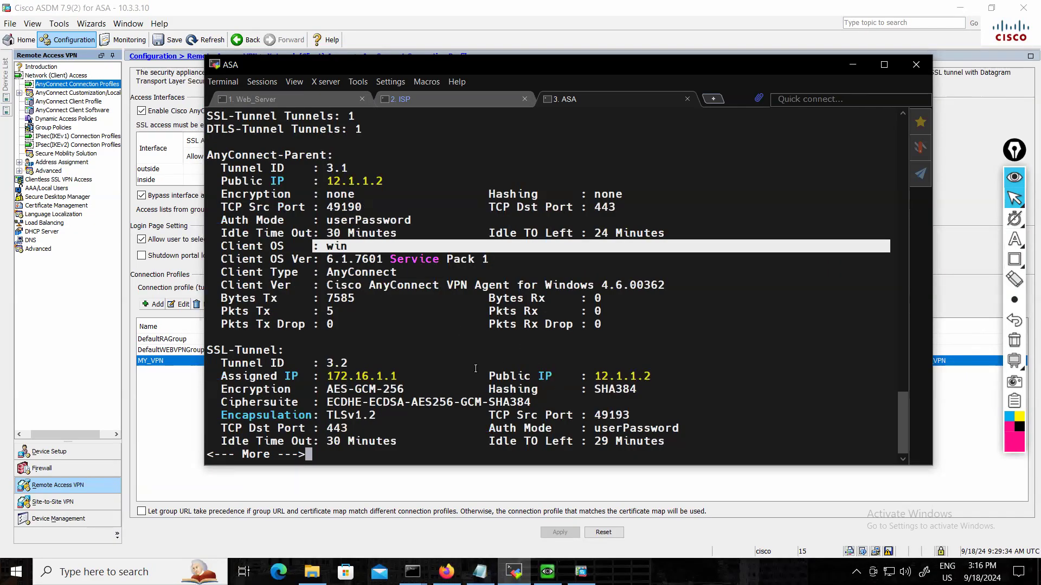
Continue the session output and examine the SSL-Tunnel section's assigned IP, public IP and encapsulation.
{"action": "key", "text": "space"}
{"action": "scroll", "coordinate": [476, 368], "scroll_direction": "up", "scroll_amount": 3}
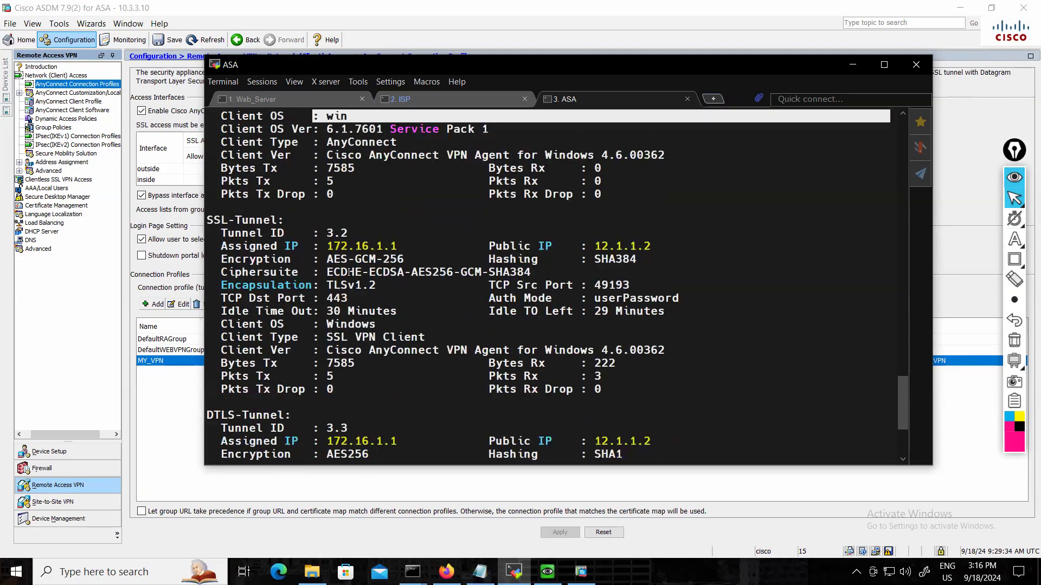
{"action": "left_click_drag", "start_coordinate": [327, 246], "coordinate": [414, 247]}
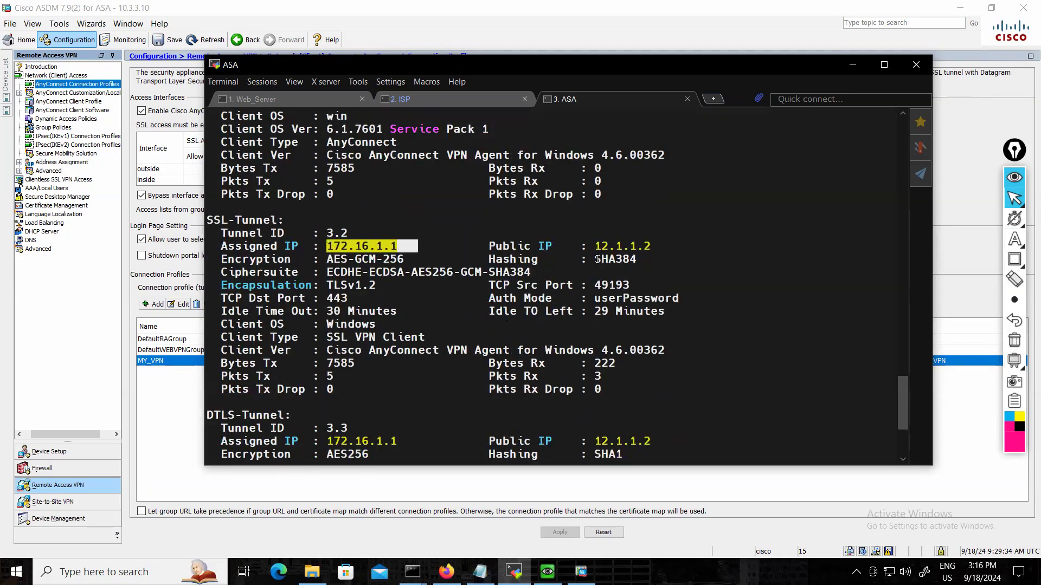
{"action": "left_click_drag", "start_coordinate": [567, 246], "coordinate": [661, 247]}
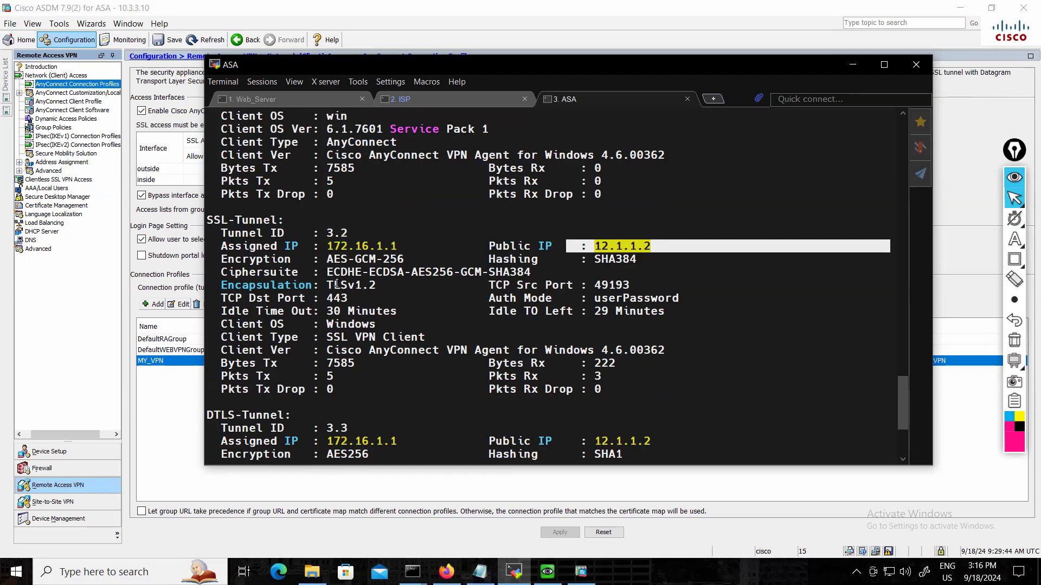
{"action": "left_click_drag", "start_coordinate": [313, 285], "coordinate": [392, 285]}
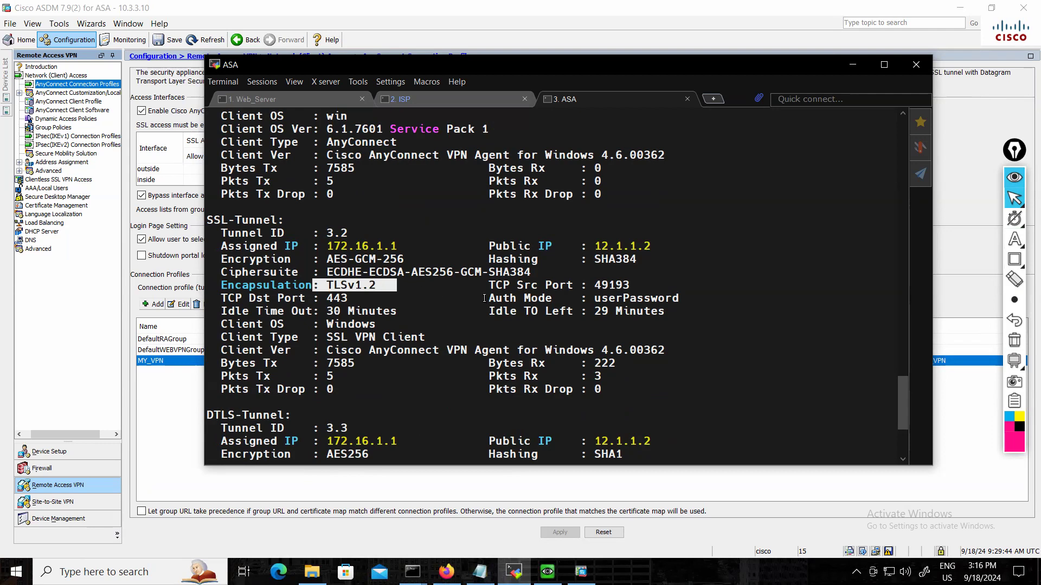
Check the DTLS-Tunnel's encapsulation and the AnyConnect client version in the SSL-Tunnel section.
{"action": "scroll", "coordinate": [504, 296], "scroll_direction": "down", "scroll_amount": 3}
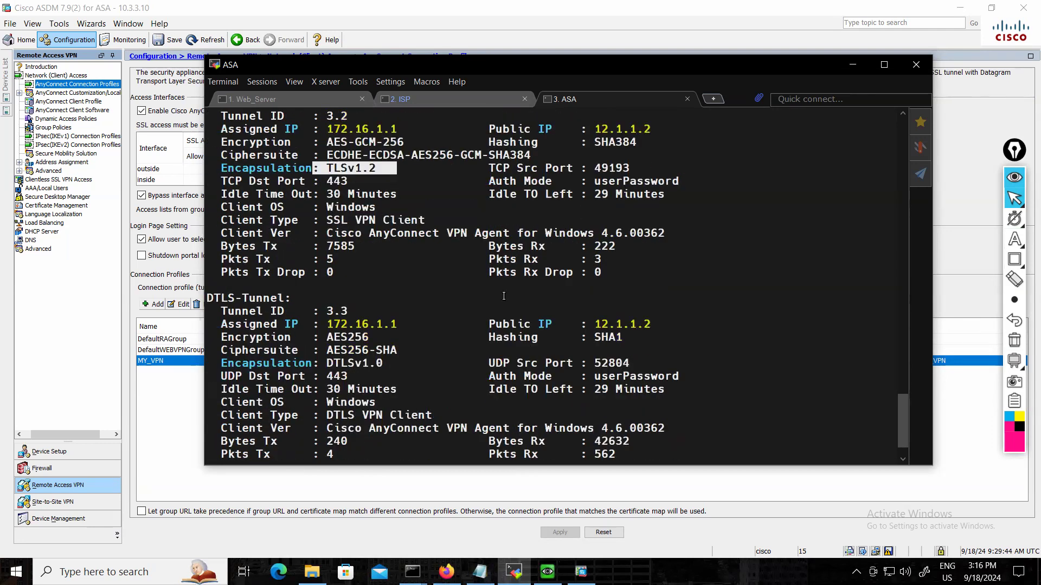
{"action": "left_click_drag", "start_coordinate": [319, 363], "coordinate": [411, 363]}
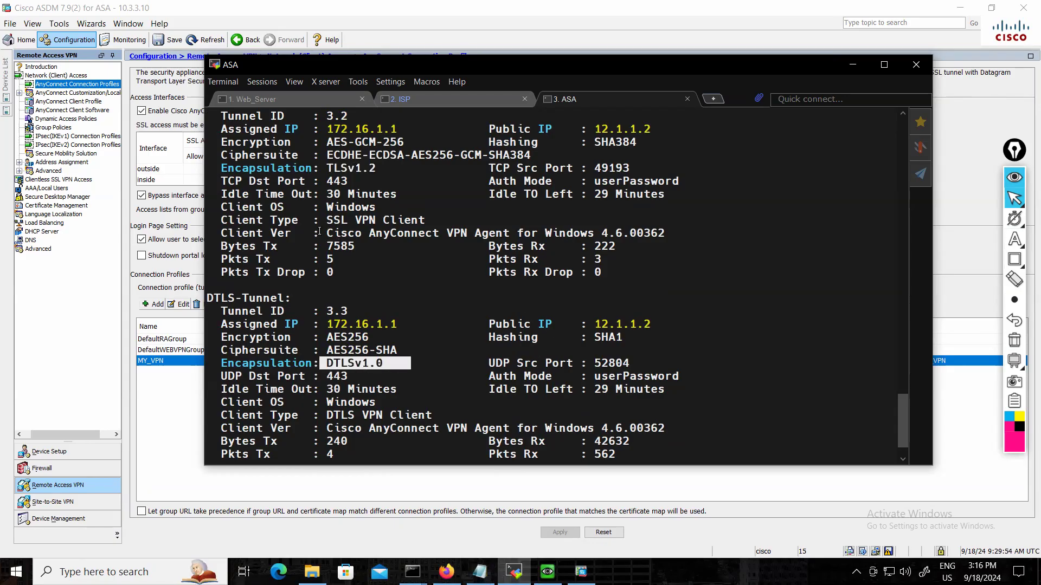
{"action": "left_click_drag", "start_coordinate": [318, 233], "coordinate": [660, 238]}
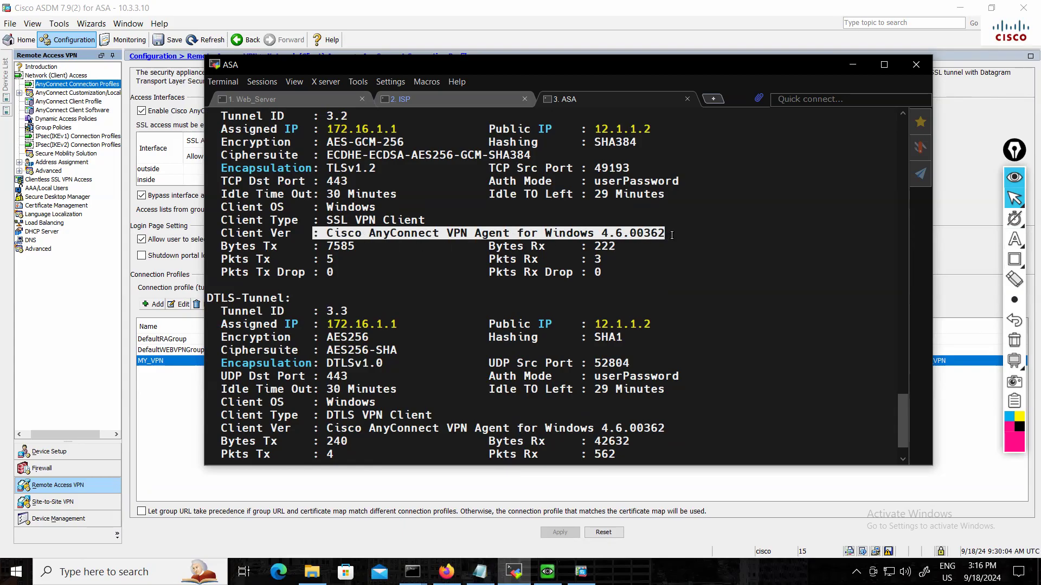
{"action": "scroll", "coordinate": [397, 259], "scroll_direction": "down", "scroll_amount": 1}
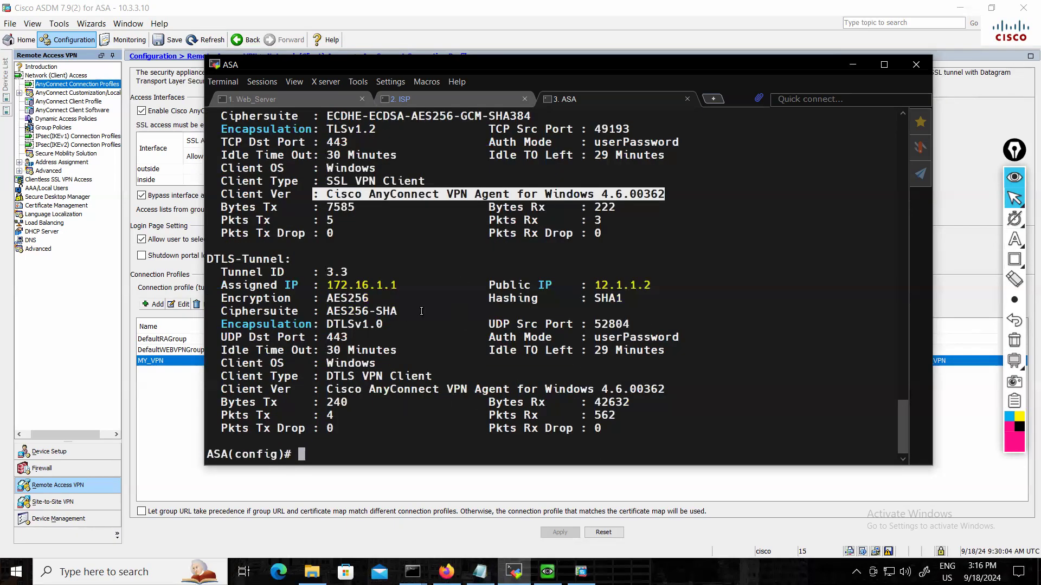
{"action": "scroll", "coordinate": [415, 389], "scroll_direction": "up", "scroll_amount": 1}
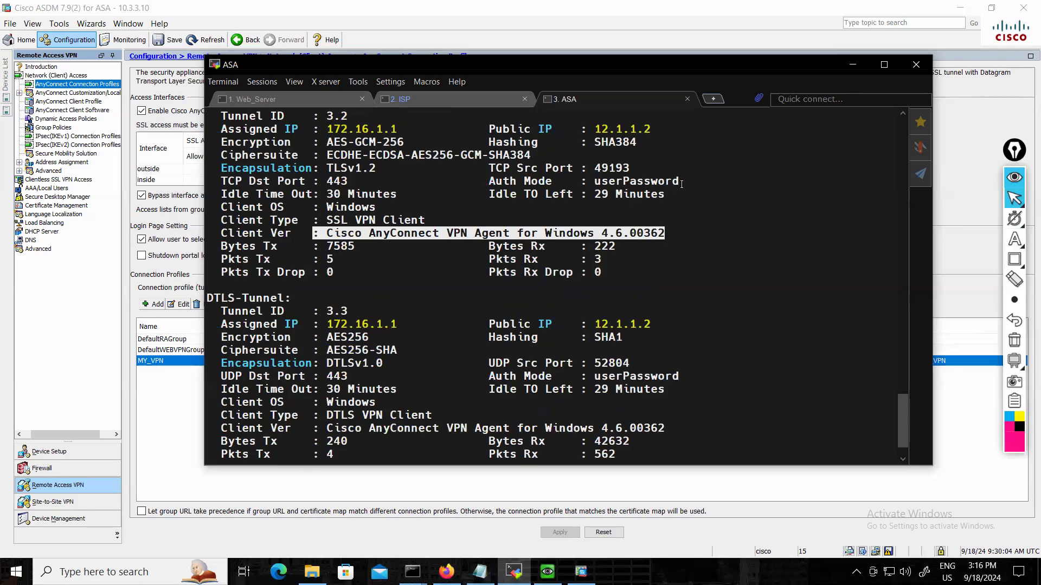
Compare the idle timeout and remaining idle time of the SSL and DTLS tunnels.
{"action": "left_click_drag", "start_coordinate": [625, 181], "coordinate": [595, 195]}
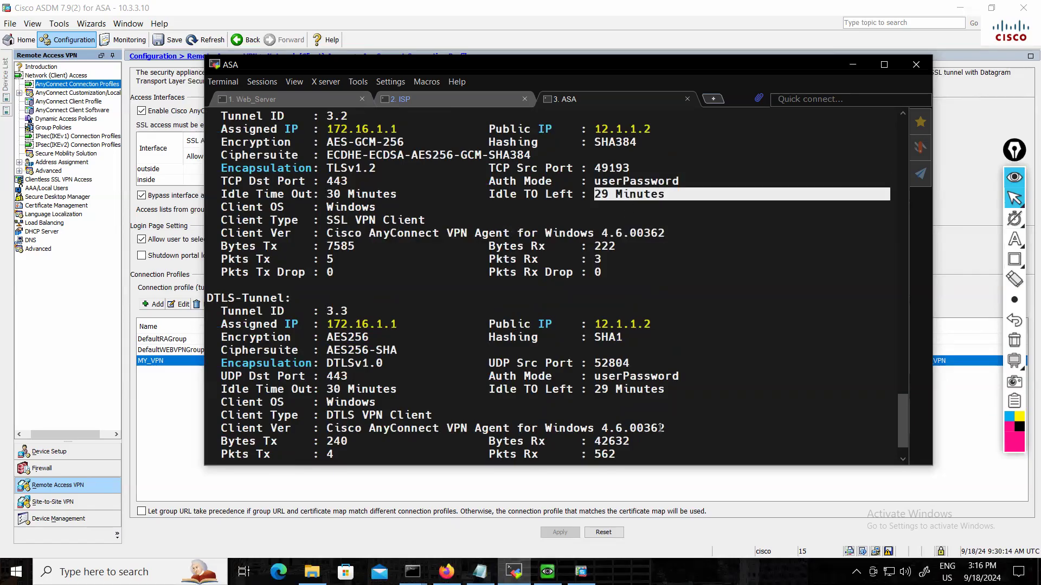
{"action": "left_click_drag", "start_coordinate": [671, 397], "coordinate": [595, 389]}
{"action": "left_click", "coordinate": [595, 389]}
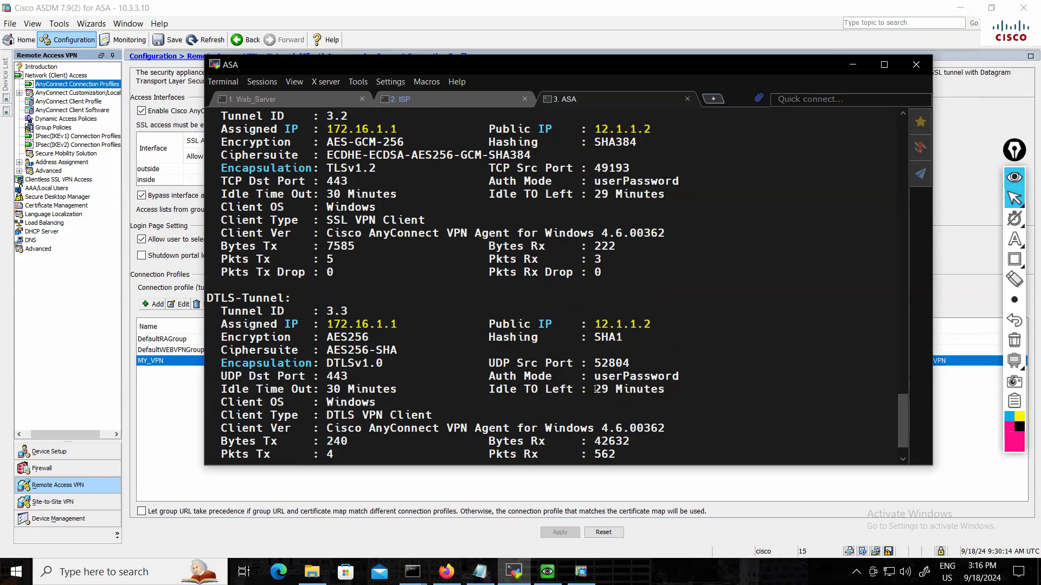
{"action": "scroll", "coordinate": [433, 355], "scroll_direction": "up", "scroll_amount": 3}
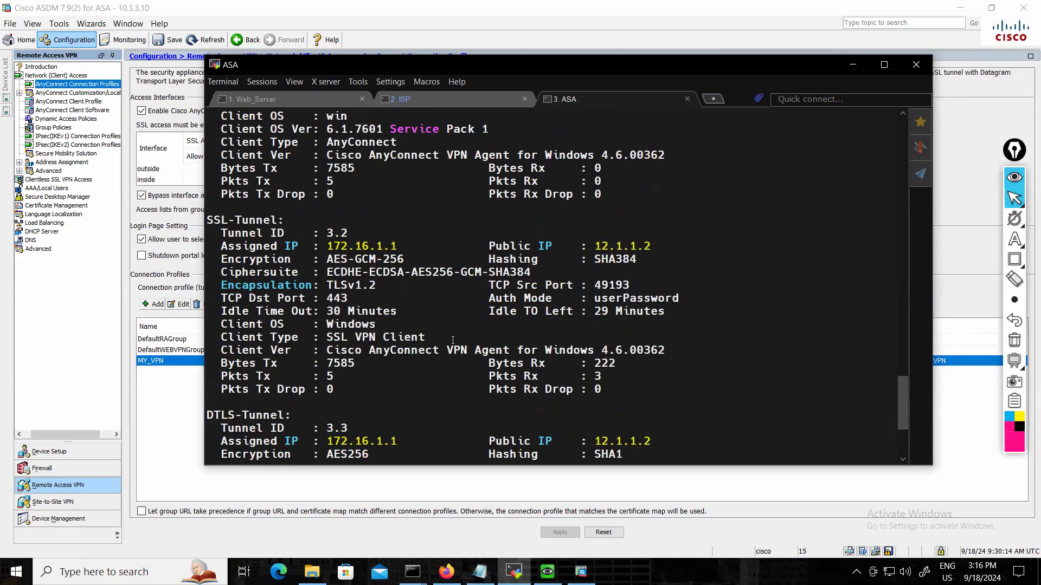
{"action": "left_click_drag", "start_coordinate": [319, 315], "coordinate": [424, 316]}
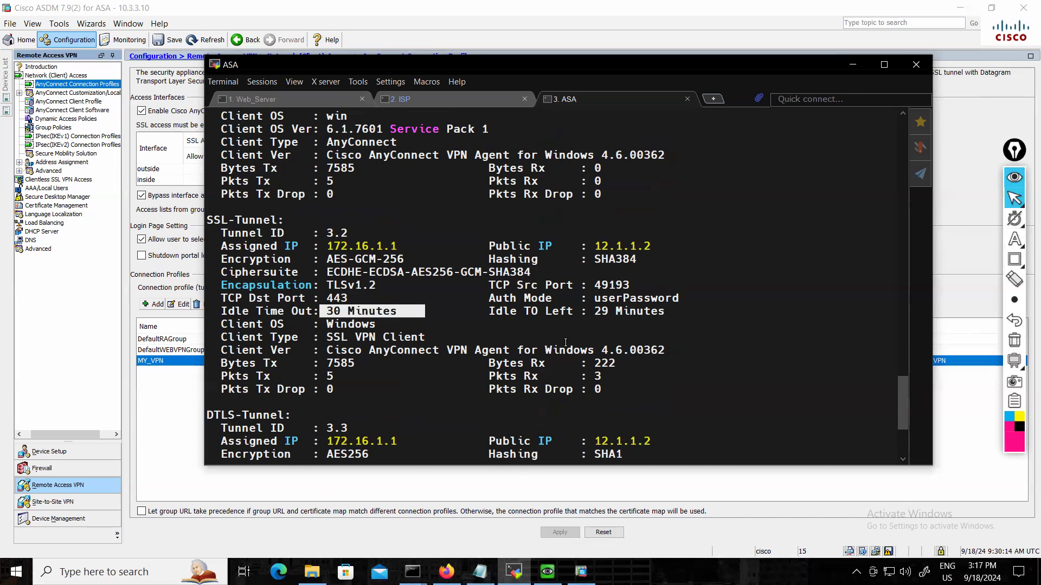
Switch to ASDM and open the Remote Access VPN group policy GroupPolicy_MY_VPN for editing, expanding its additional general options.
{"action": "left_click", "coordinate": [152, 413]}
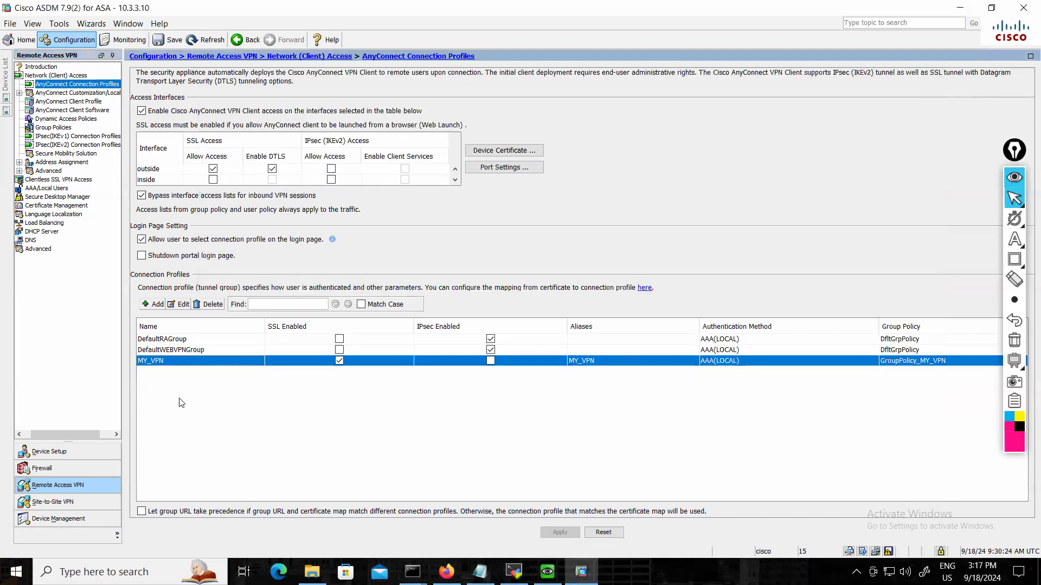
{"action": "left_click", "coordinate": [72, 36]}
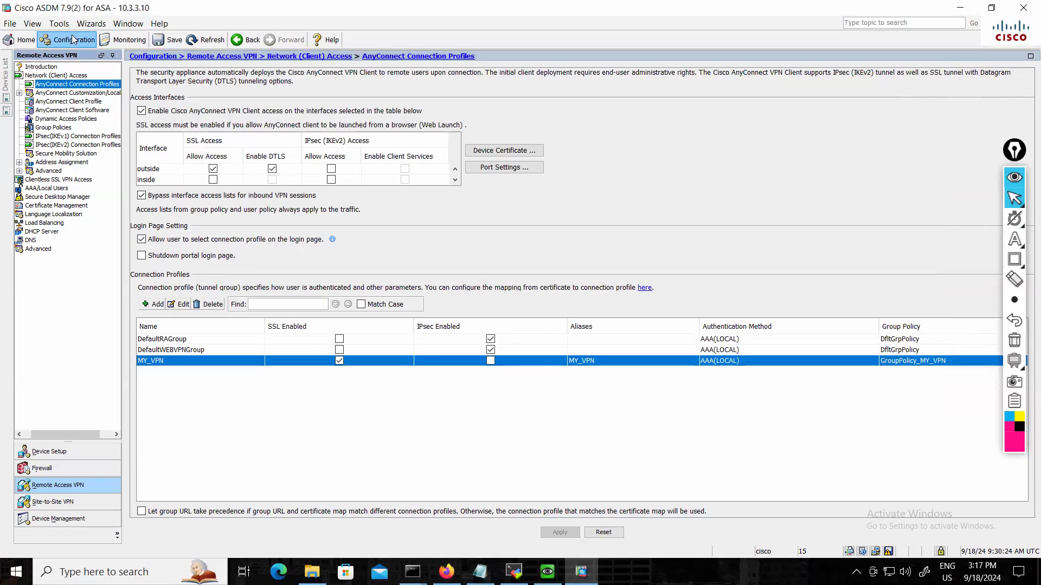
{"action": "left_click", "coordinate": [13, 41]}
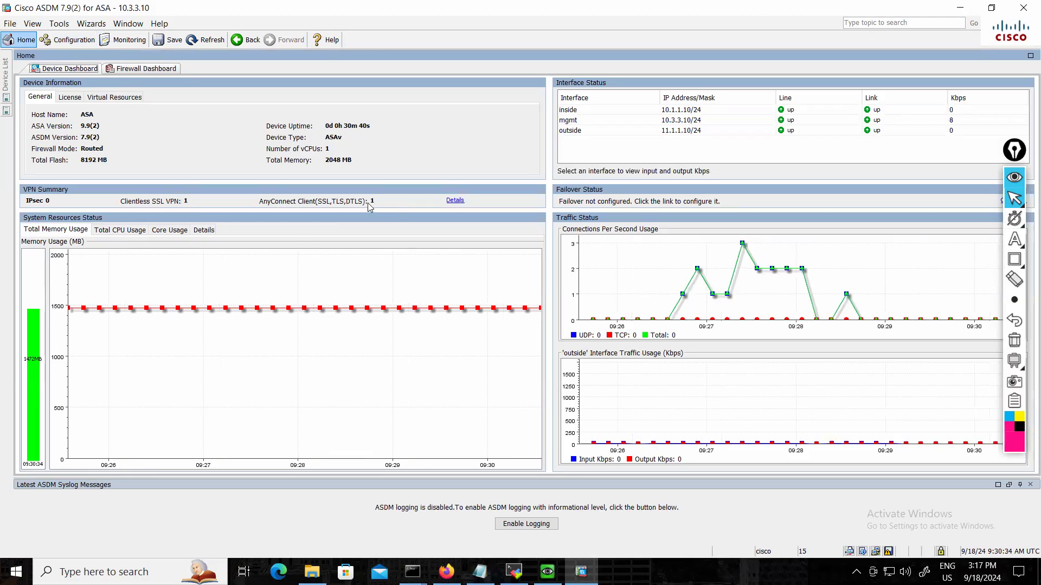
{"action": "left_click", "coordinate": [74, 41]}
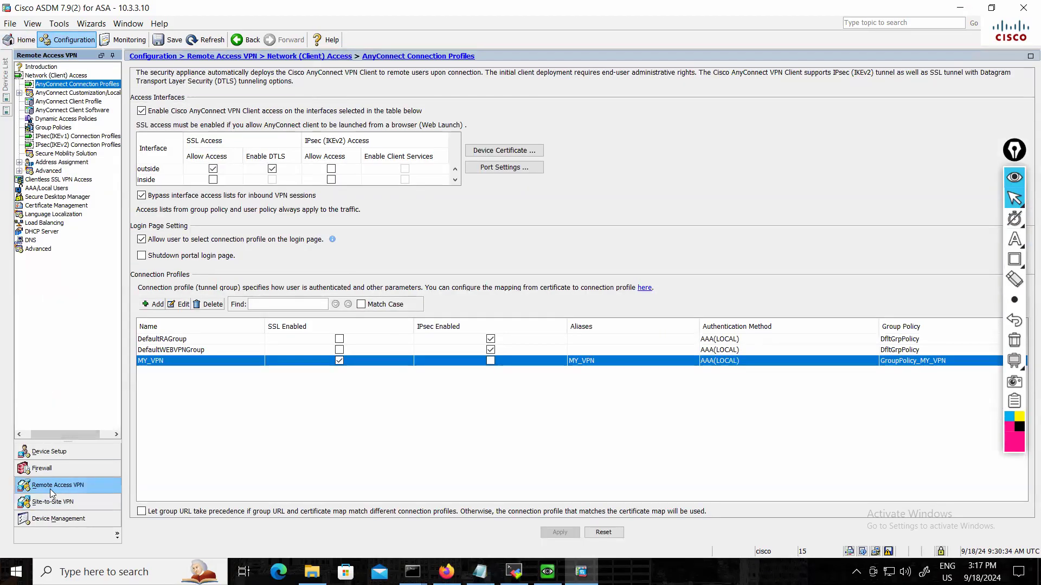
{"action": "left_click", "coordinate": [45, 129]}
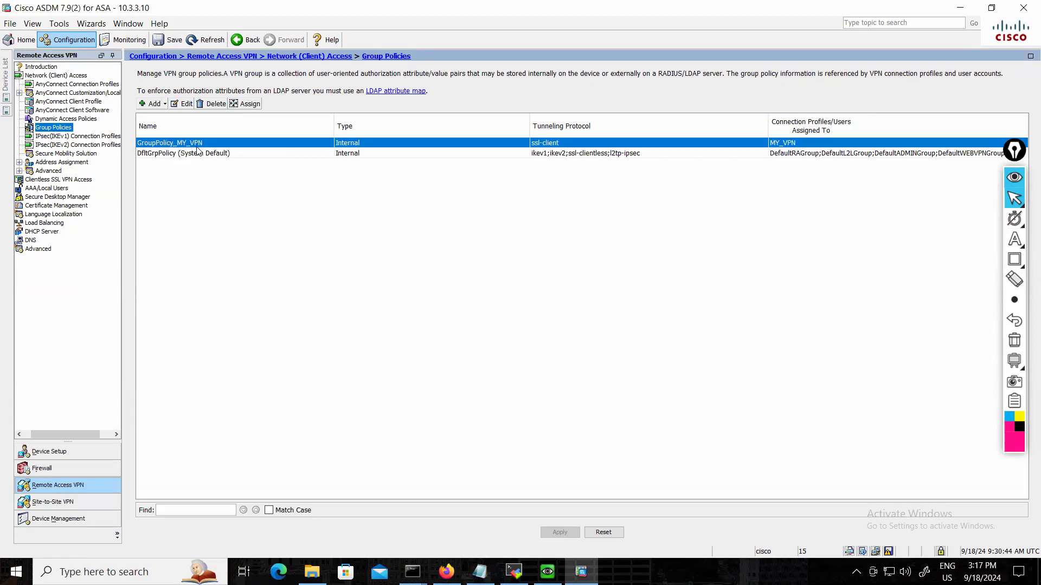
{"action": "left_click", "coordinate": [185, 104]}
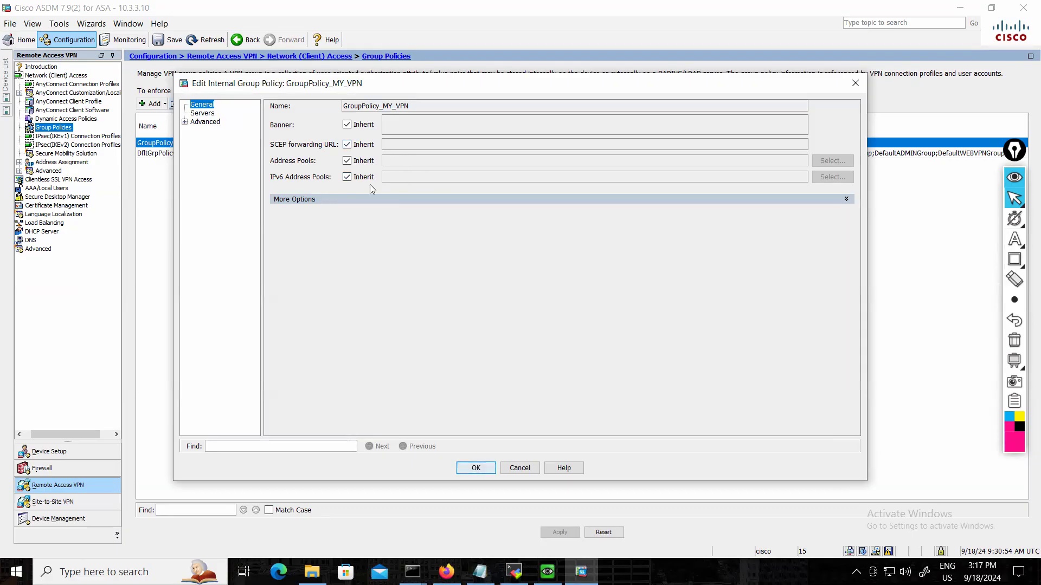
{"action": "left_click", "coordinate": [846, 199]}
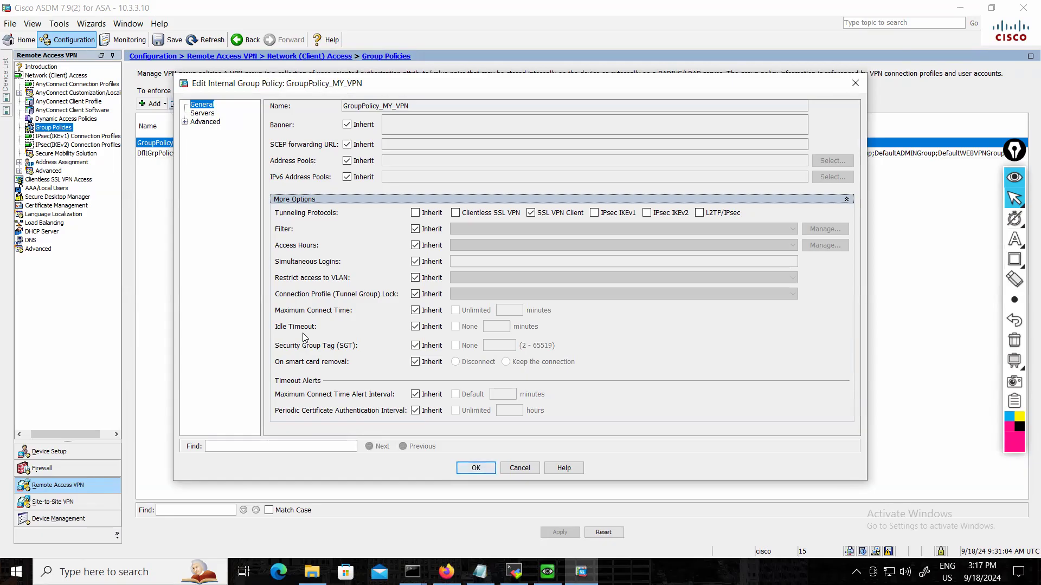
Stop inheriting the idle timeout in GroupPolicy_MY_VPN, set it to 2880 minutes and accept the policy changes.
{"action": "left_click", "coordinate": [415, 327]}
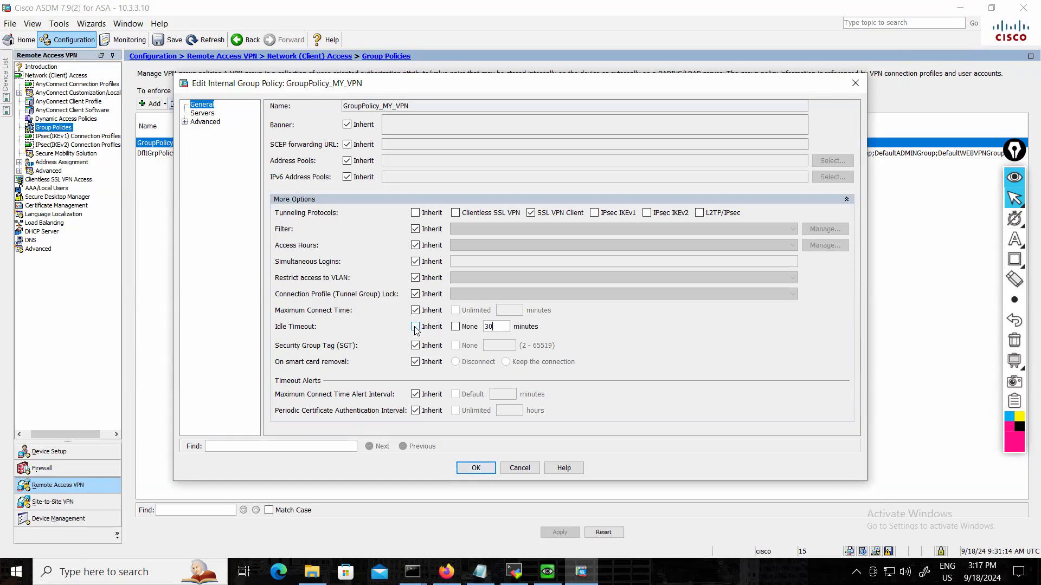
{"action": "left_click", "coordinate": [492, 330]}
{"action": "double_click", "coordinate": [491, 327]}
{"action": "type", "text": "1440"}
{"action": "key", "text": "BackSpace"}
{"action": "key", "text": "BackSpace"}
{"action": "key", "text": "BackSpace"}
{"action": "type", "text": "2880"}
{"action": "left_click", "coordinate": [477, 467]}
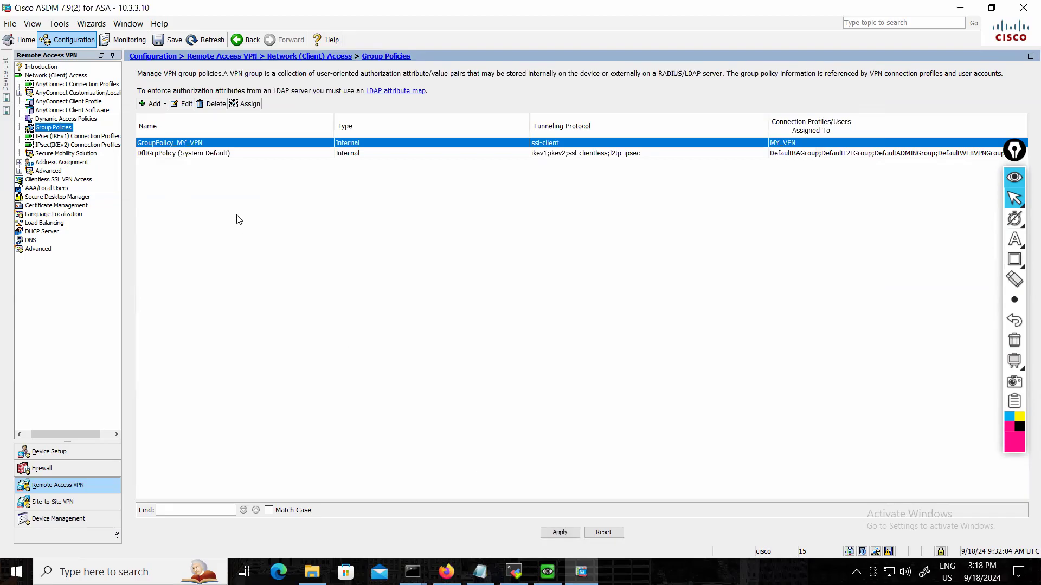
Reopen GroupPolicy_MY_VPN and set its split tunneling policy to Tunnel Network List Below instead of inheriting it.
{"action": "left_click", "coordinate": [182, 104]}
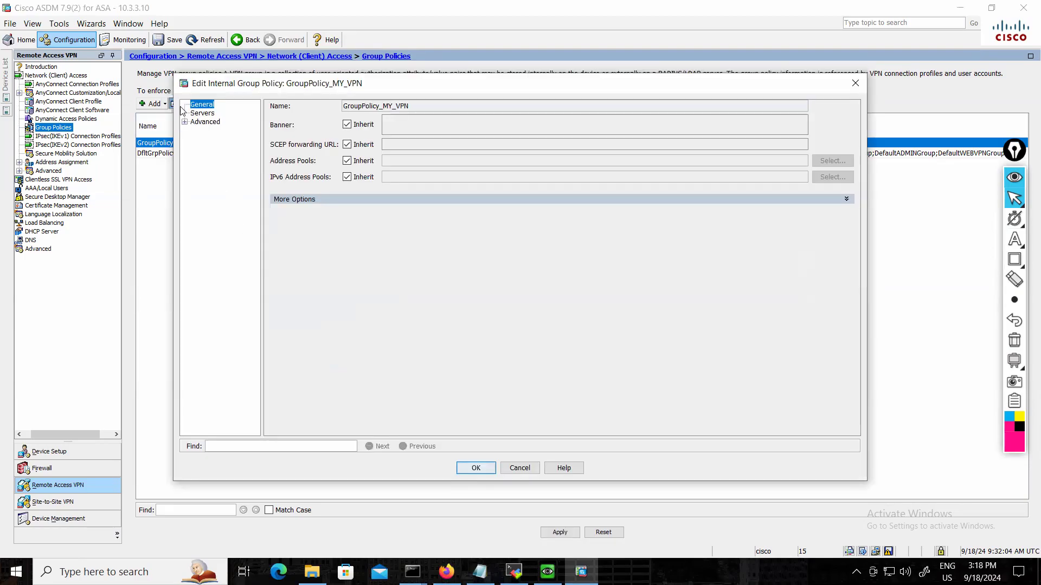
{"action": "left_click", "coordinate": [186, 123]}
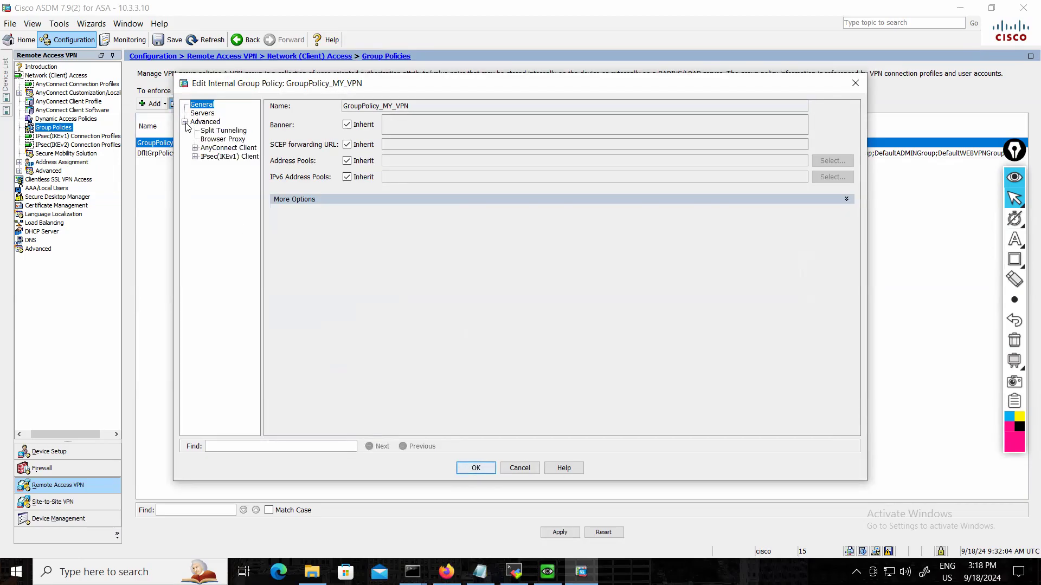
{"action": "left_click", "coordinate": [226, 131]}
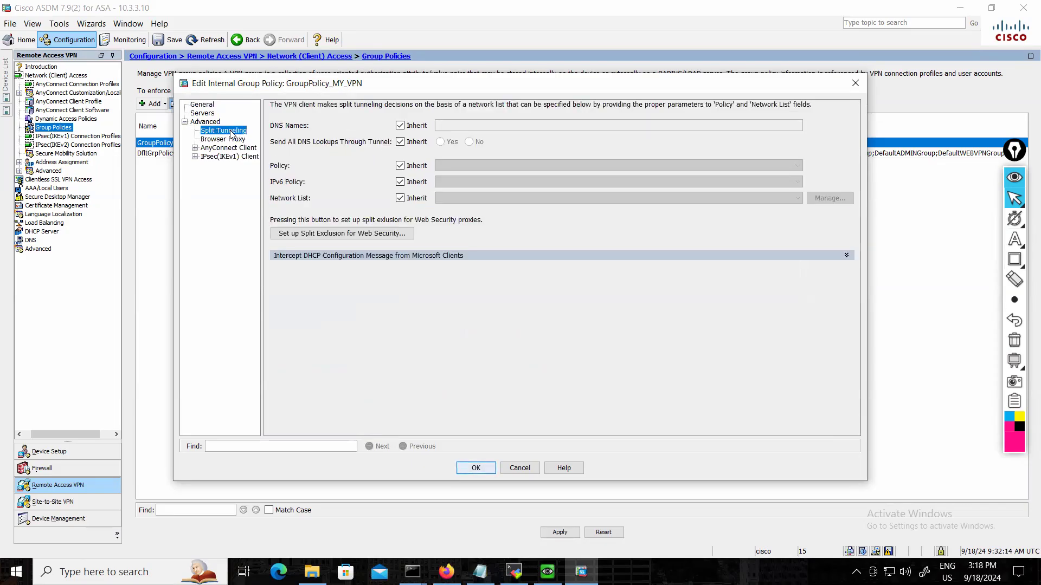
{"action": "left_click", "coordinate": [400, 166]}
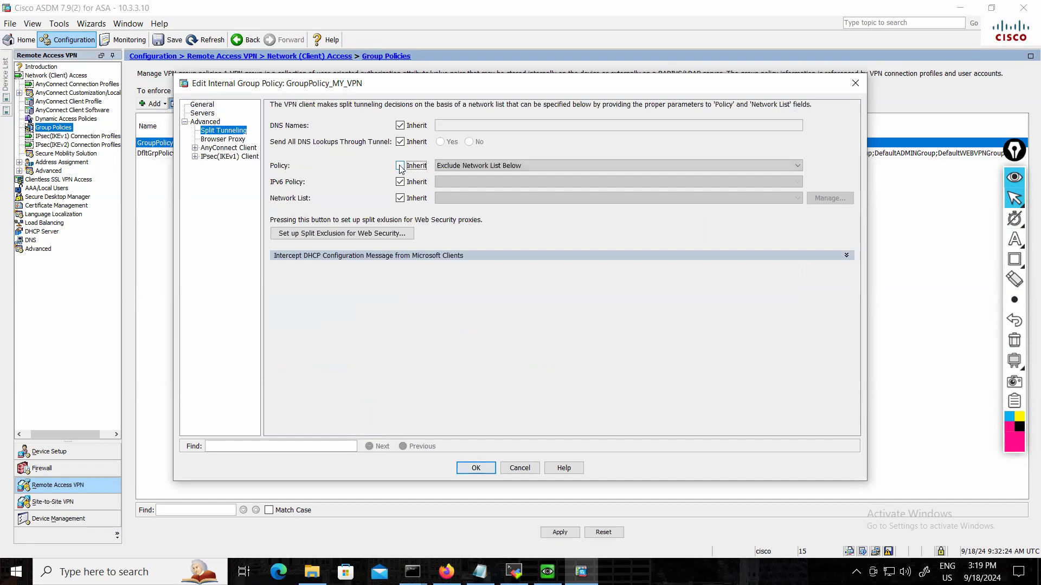
{"action": "left_click", "coordinate": [508, 168]}
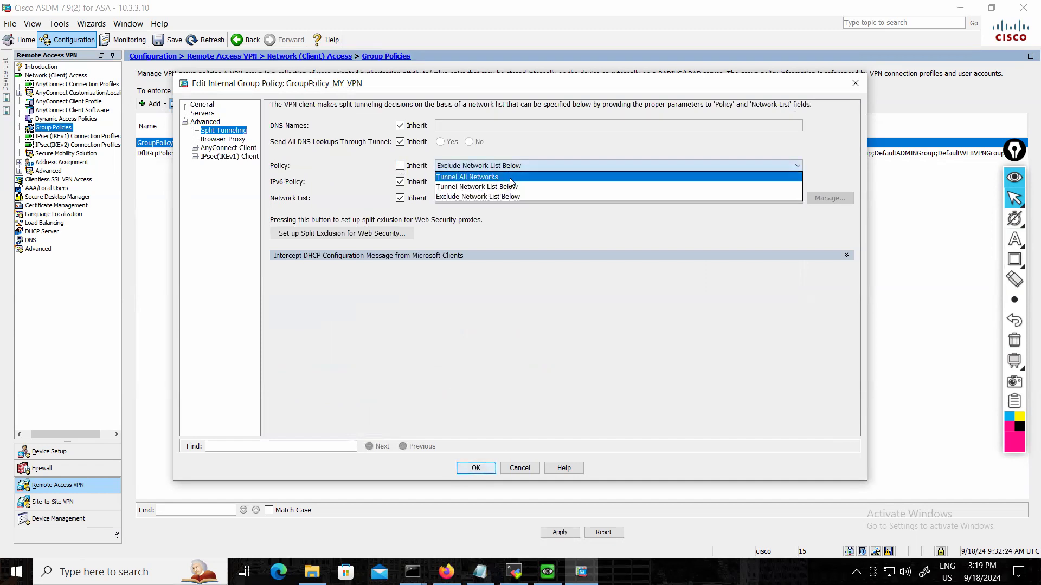
{"action": "left_click", "coordinate": [480, 187]}
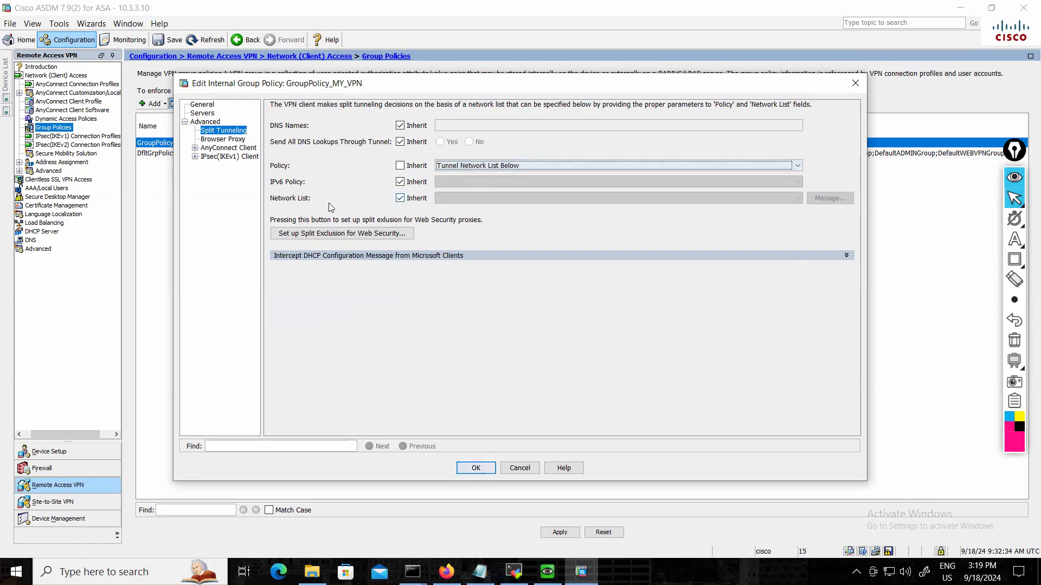
Disable inheritance for the split tunneling network list and open ACL Manager to manage its lists.
{"action": "left_click", "coordinate": [401, 198]}
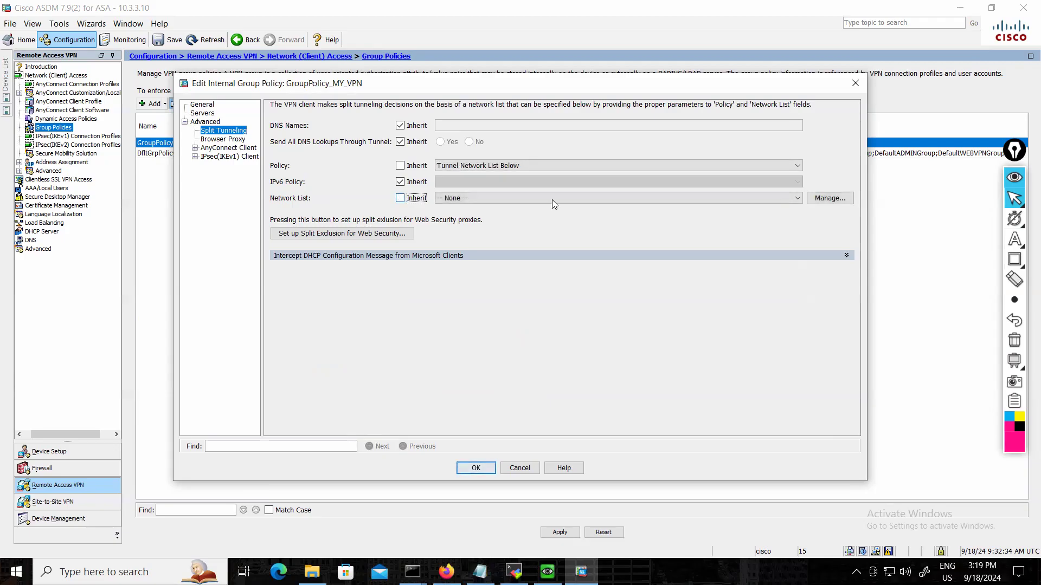
{"action": "left_click", "coordinate": [707, 198]}
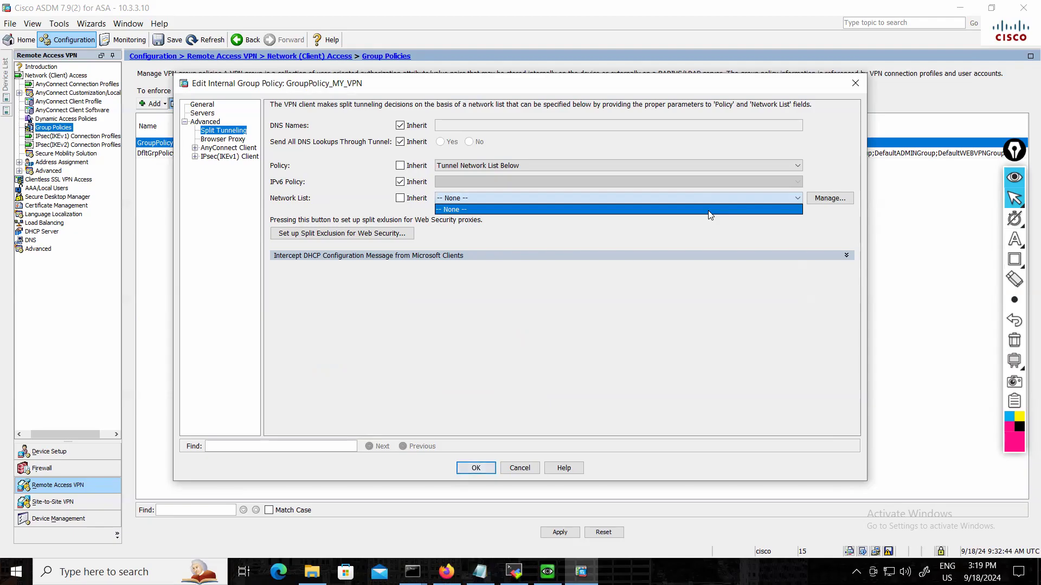
{"action": "left_click", "coordinate": [833, 199]}
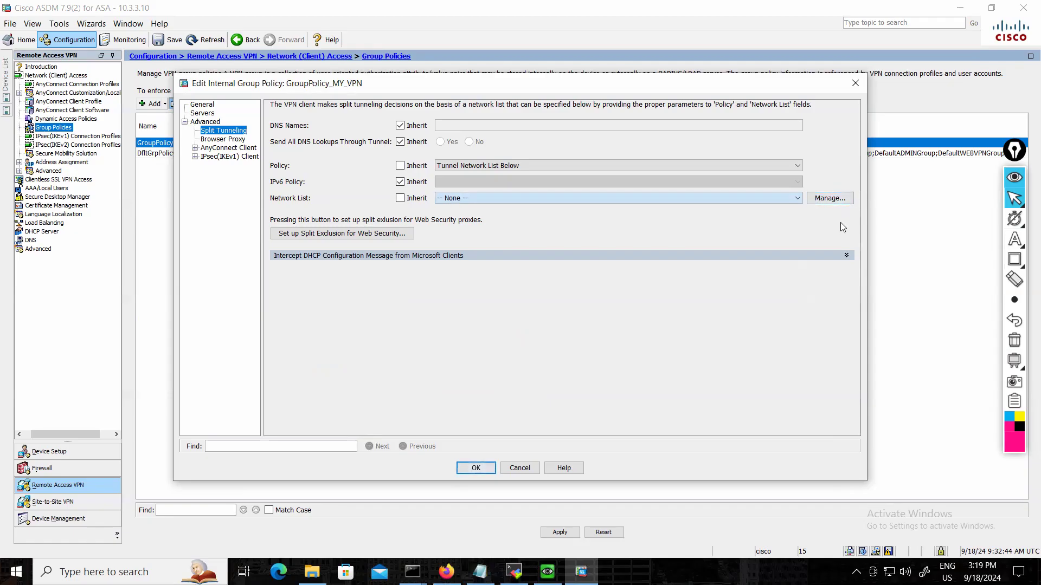
{"action": "left_click", "coordinate": [830, 199]}
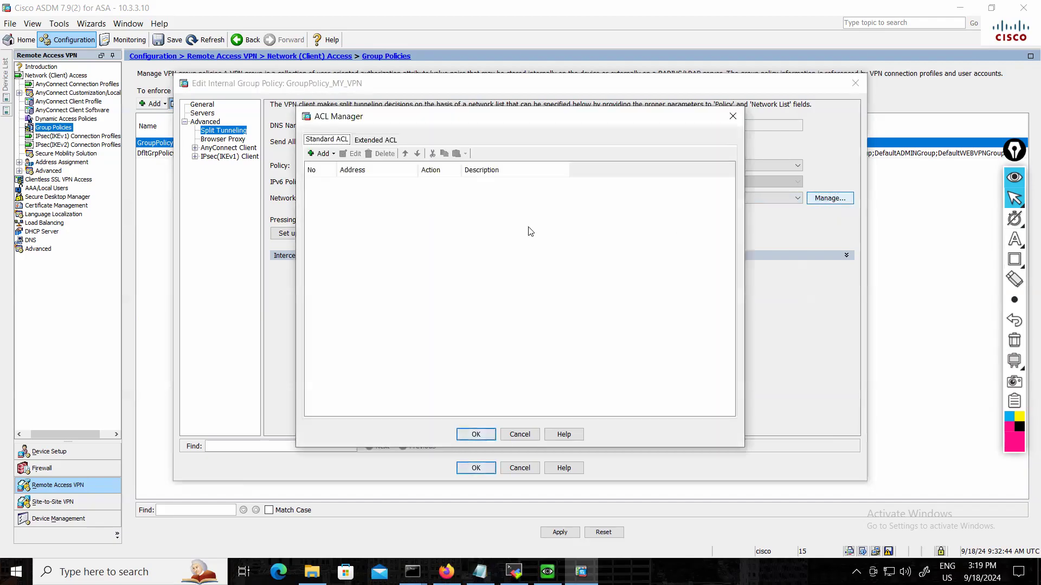
{"action": "left_click", "coordinate": [320, 154]}
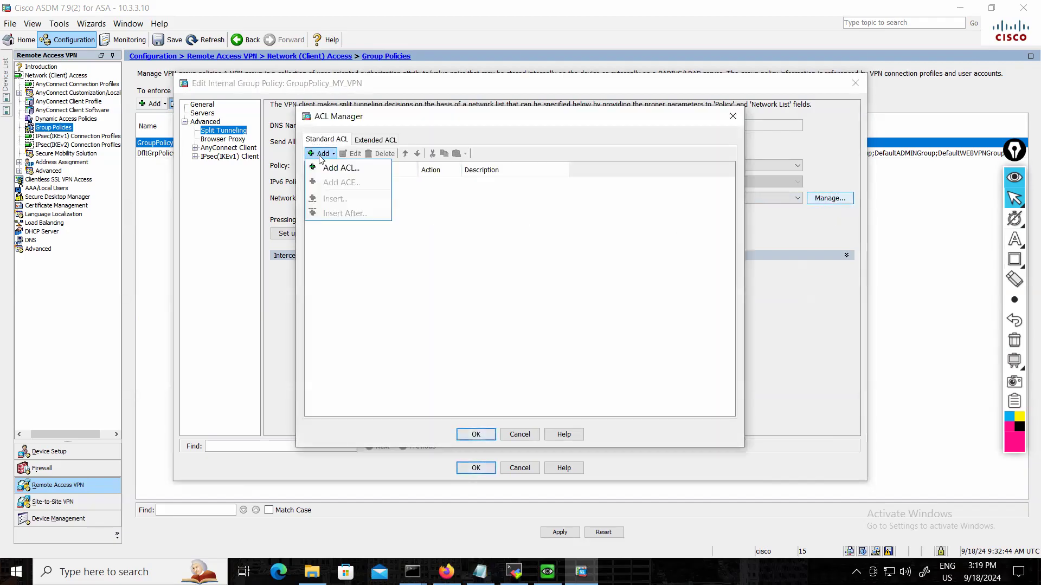
{"action": "left_click", "coordinate": [341, 170]}
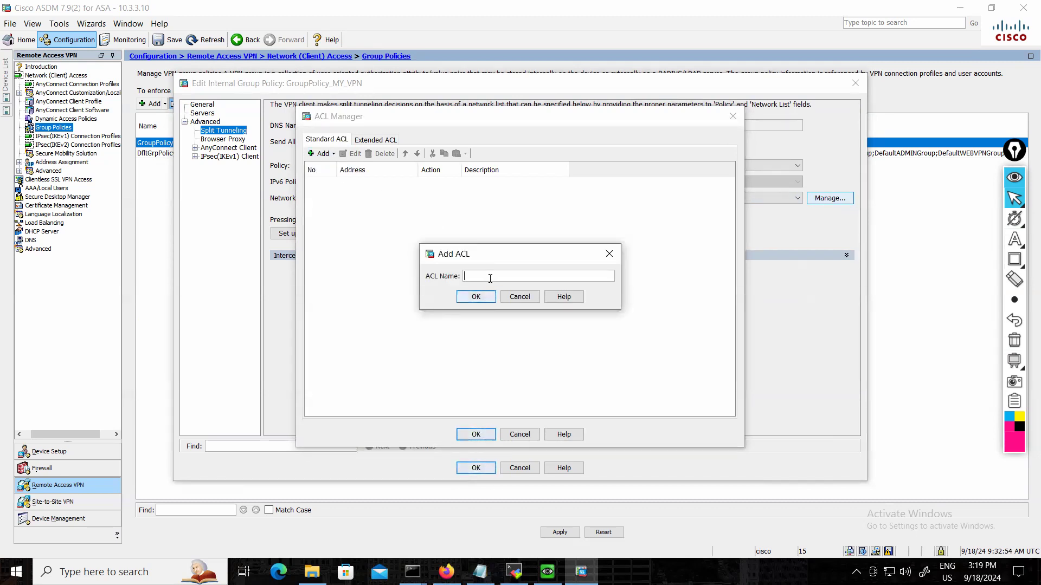
{"action": "type", "text": "10.1.1.100"}
{"action": "key", "text": "super"}
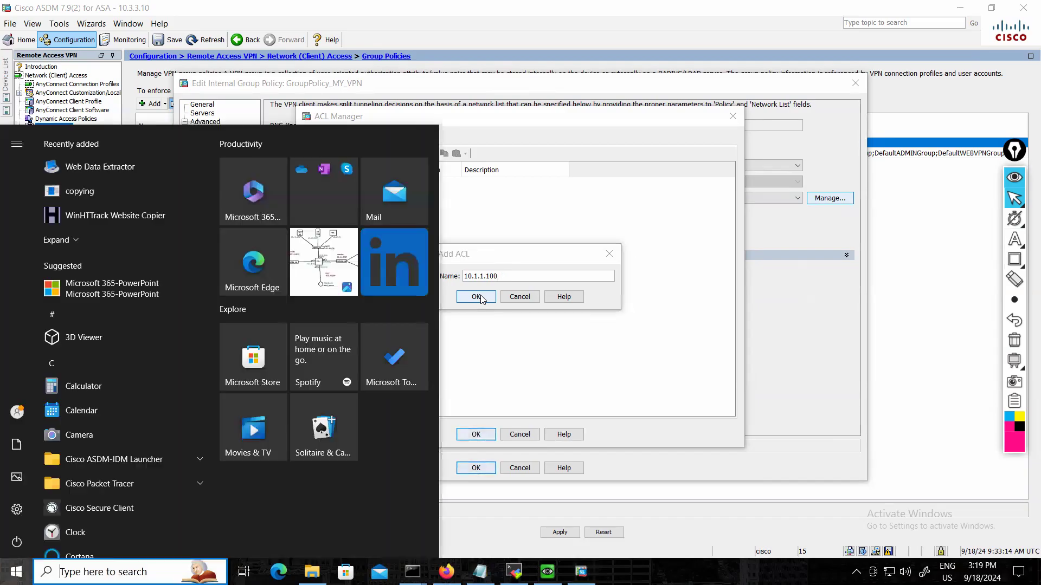
{"action": "key", "text": "super"}
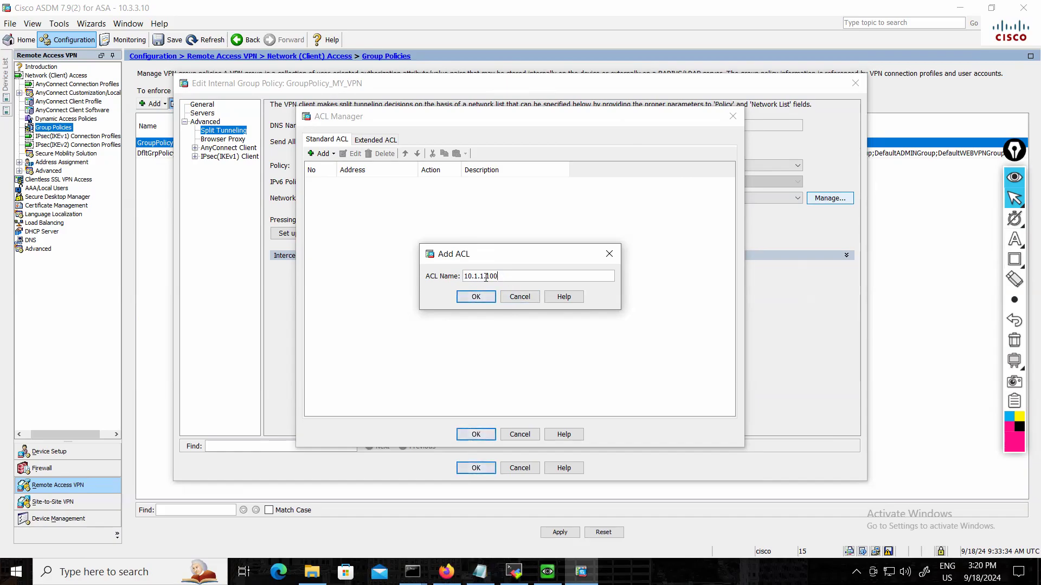
{"action": "left_click", "coordinate": [483, 297]}
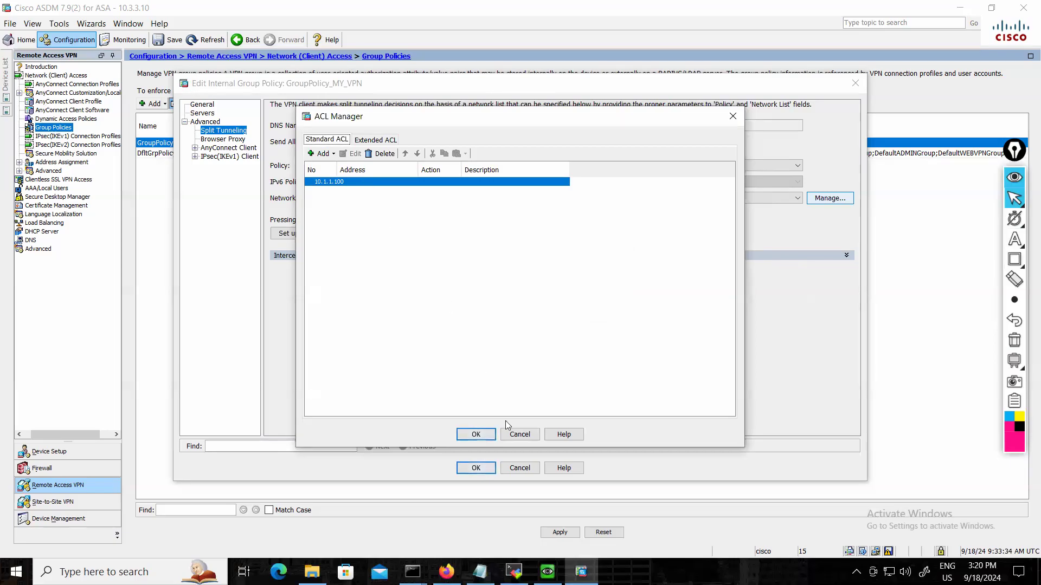
{"action": "left_click", "coordinate": [475, 434]}
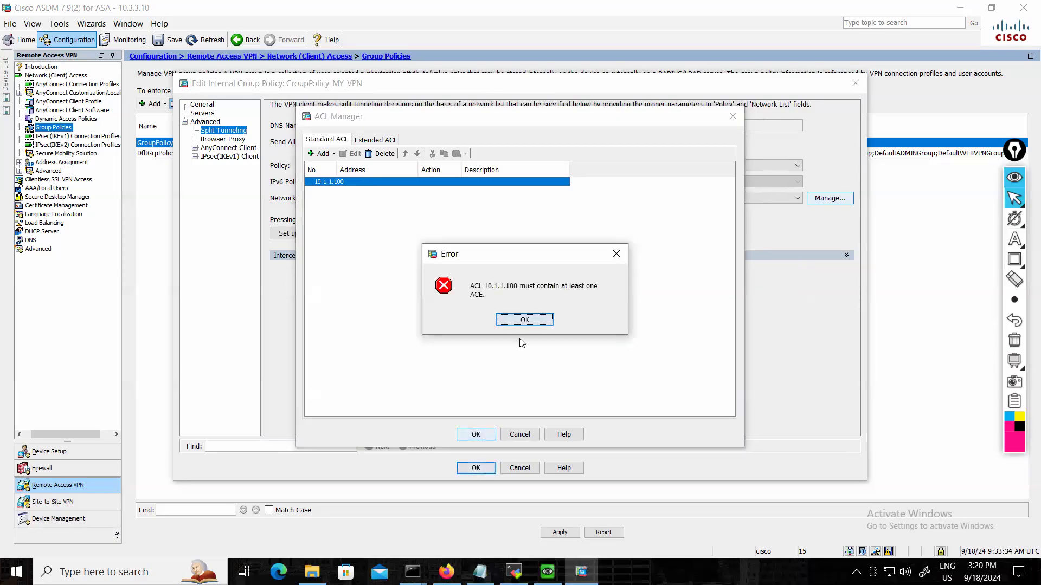
{"action": "left_click", "coordinate": [525, 321]}
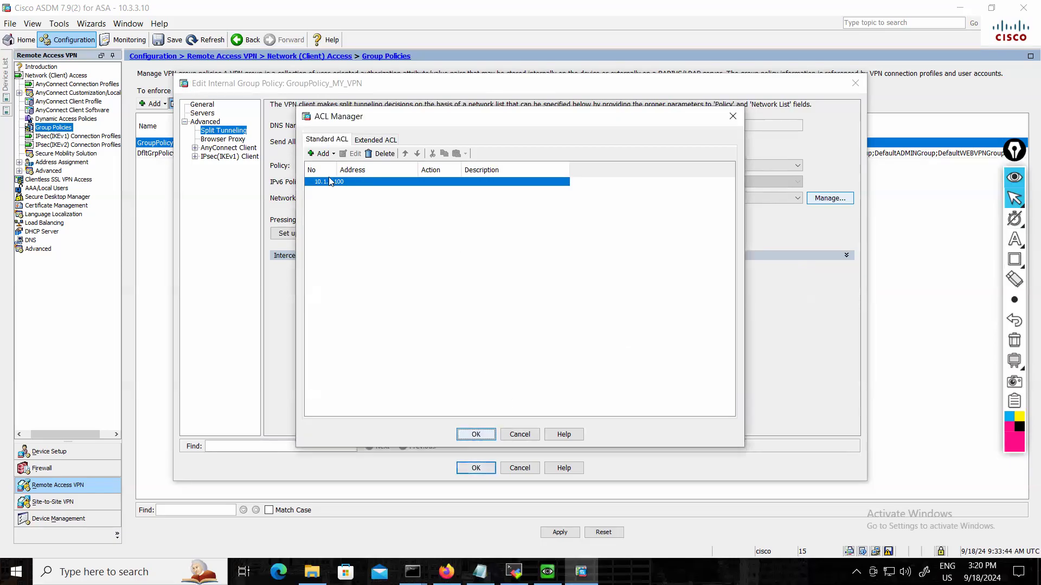
{"action": "left_click", "coordinate": [381, 154]}
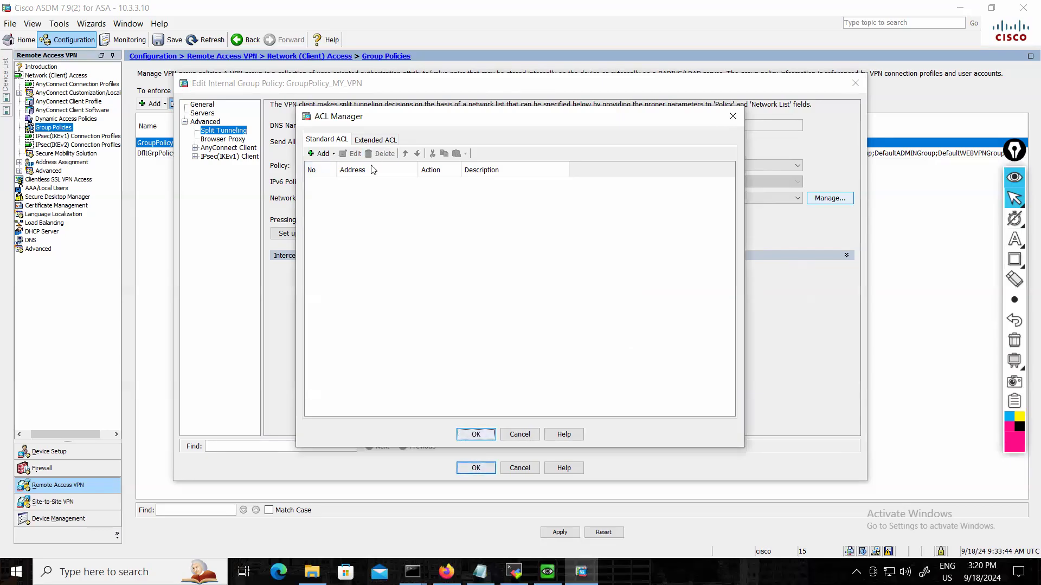
Add a standard ACL named TUNNEL in ACL Manager.
{"action": "left_click", "coordinate": [323, 154]}
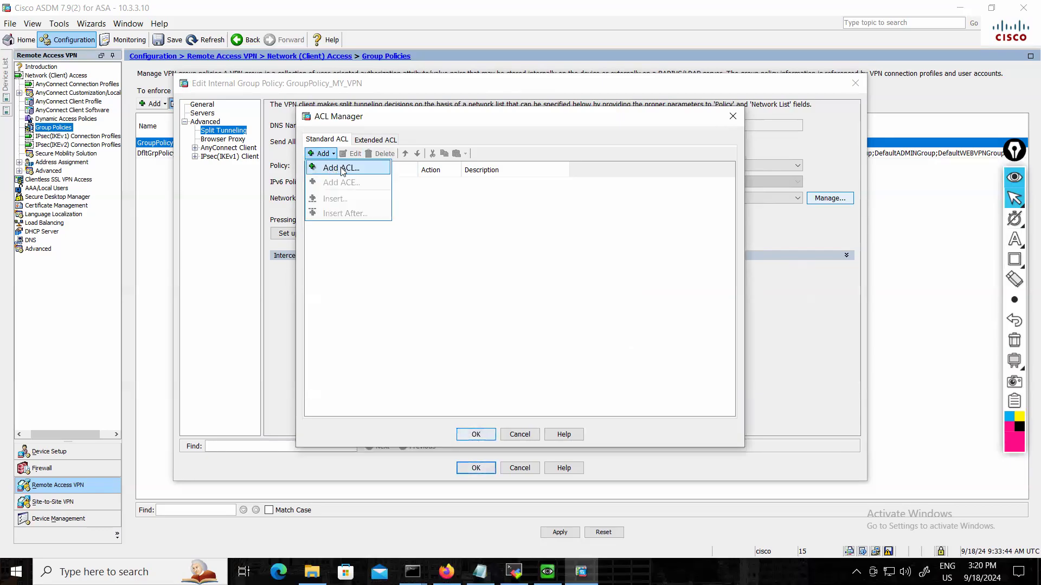
{"action": "left_click", "coordinate": [342, 169]}
{"action": "type", "text": "TUNNEL"}
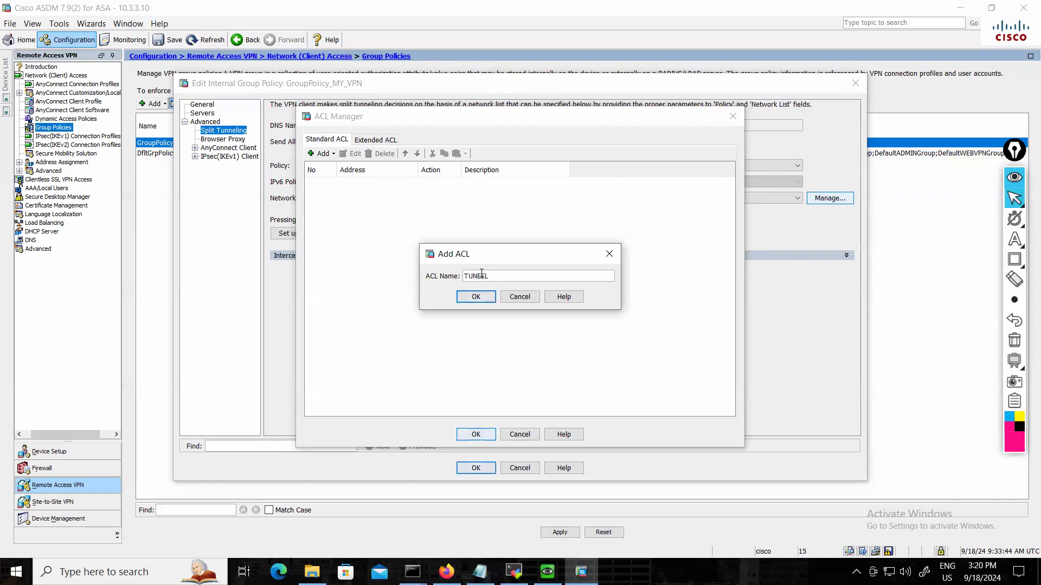
{"action": "key", "text": "BackSpace"}
{"action": "key", "text": "BackSpace"}
{"action": "key", "text": "BackSpace"}
{"action": "type", "text": "NEL"}
{"action": "left_click", "coordinate": [486, 295]}
Add a Permit ACE for address 10.1.1.100 to the TUNNEL ACL.
{"action": "left_click", "coordinate": [320, 154]}
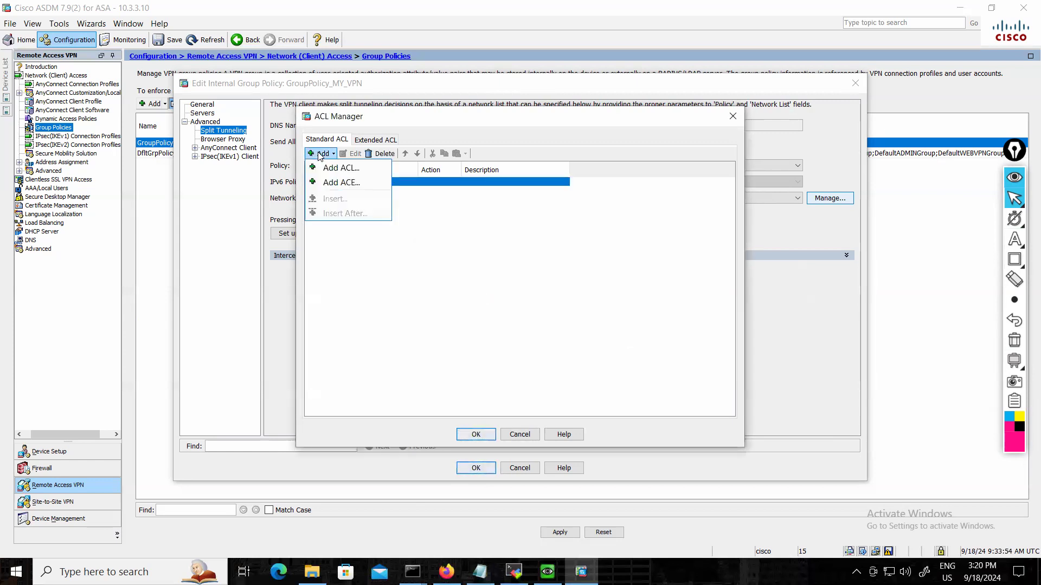
{"action": "left_click", "coordinate": [350, 185]}
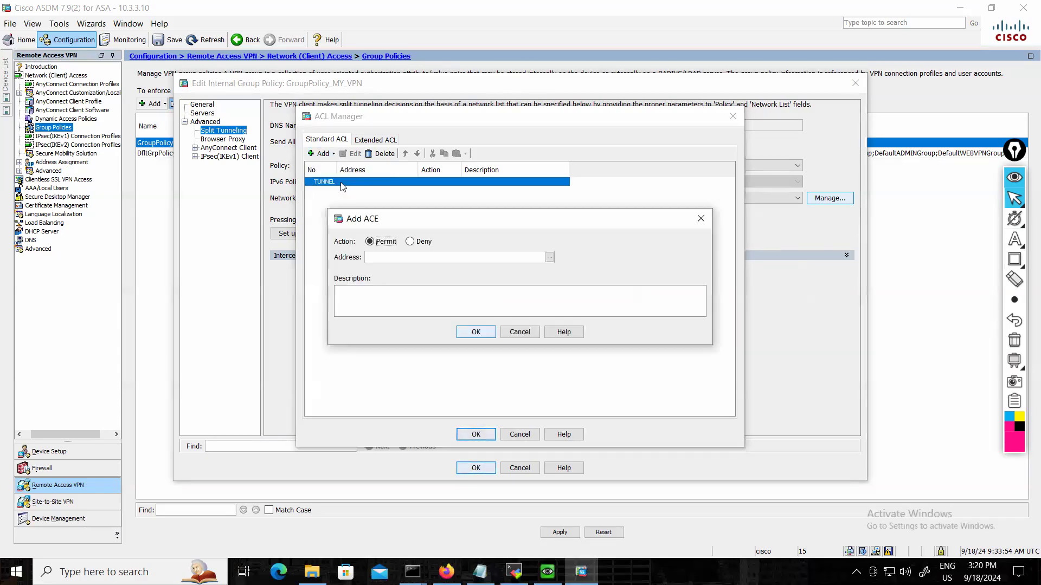
{"action": "left_click", "coordinate": [388, 258]}
{"action": "type", "text": "10.1.1.100"}
{"action": "left_click", "coordinate": [476, 332]}
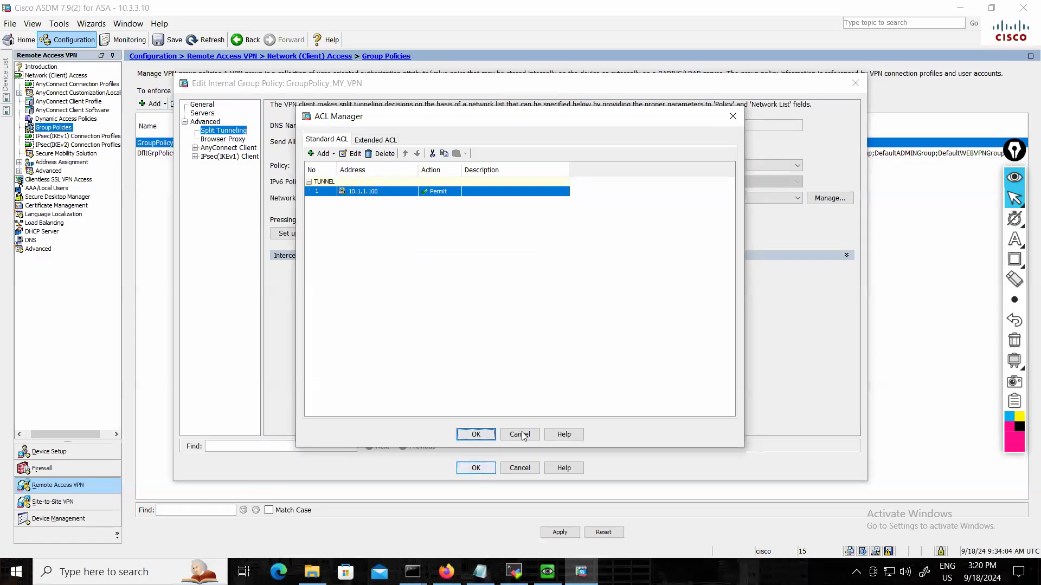
Accept TUNNEL as the split tunneling network list of GroupPolicy_MY_VPN and apply the configuration to the ASA.
{"action": "left_click", "coordinate": [490, 434]}
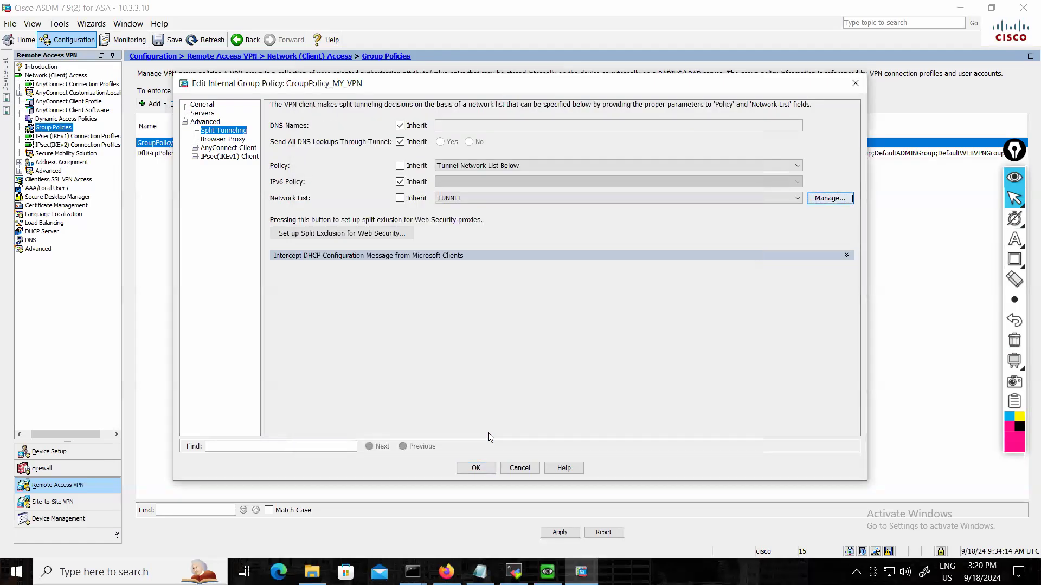
{"action": "left_click", "coordinate": [472, 468]}
{"action": "left_click", "coordinate": [560, 532]}
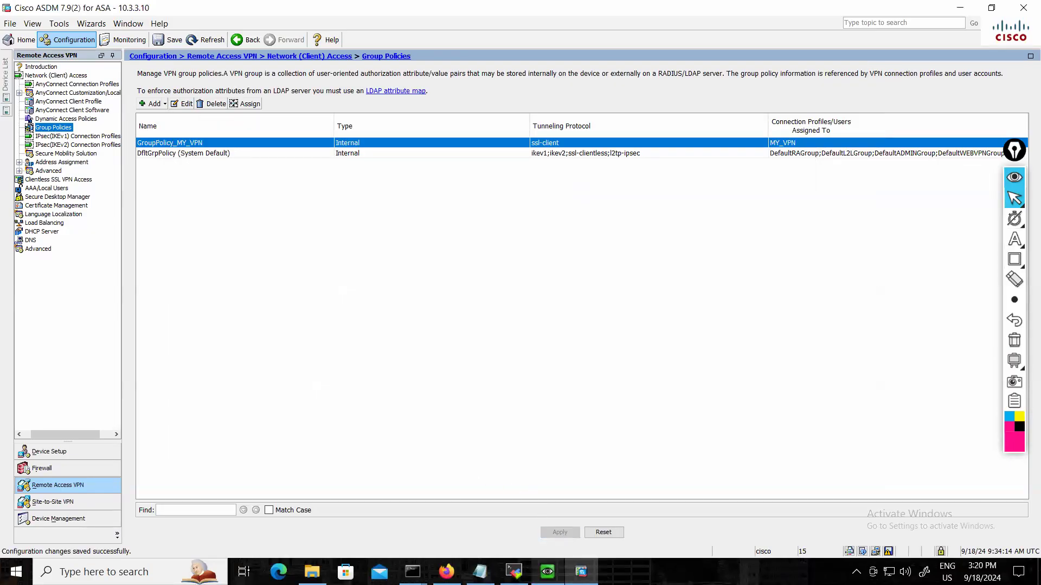
Switch to the Client_PC console, close the AnyConnect details window and disconnect the VPN session to 11.1.1.10.
{"action": "left_click", "coordinate": [548, 572]}
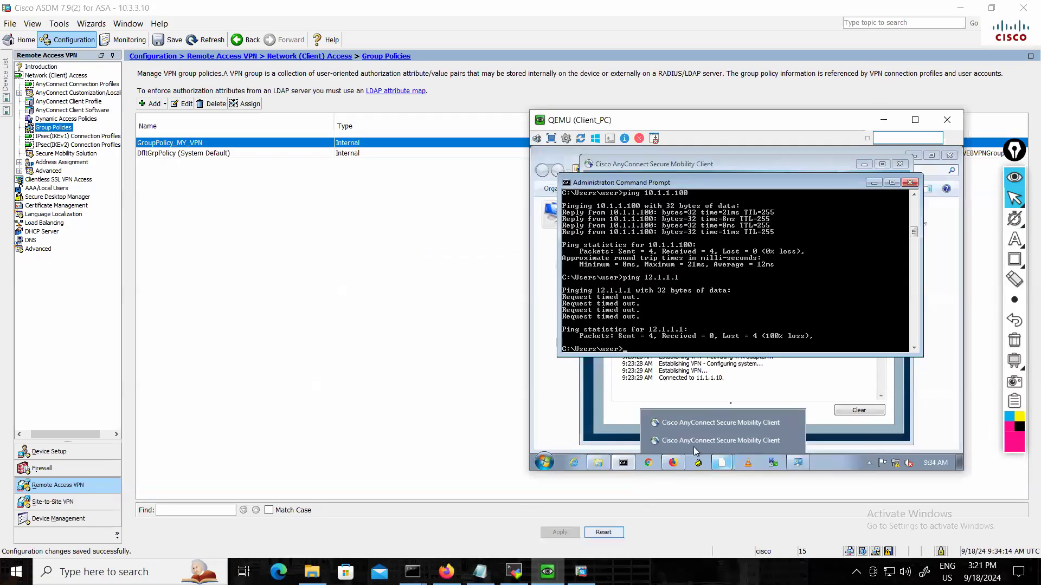
{"action": "left_click", "coordinate": [793, 382]}
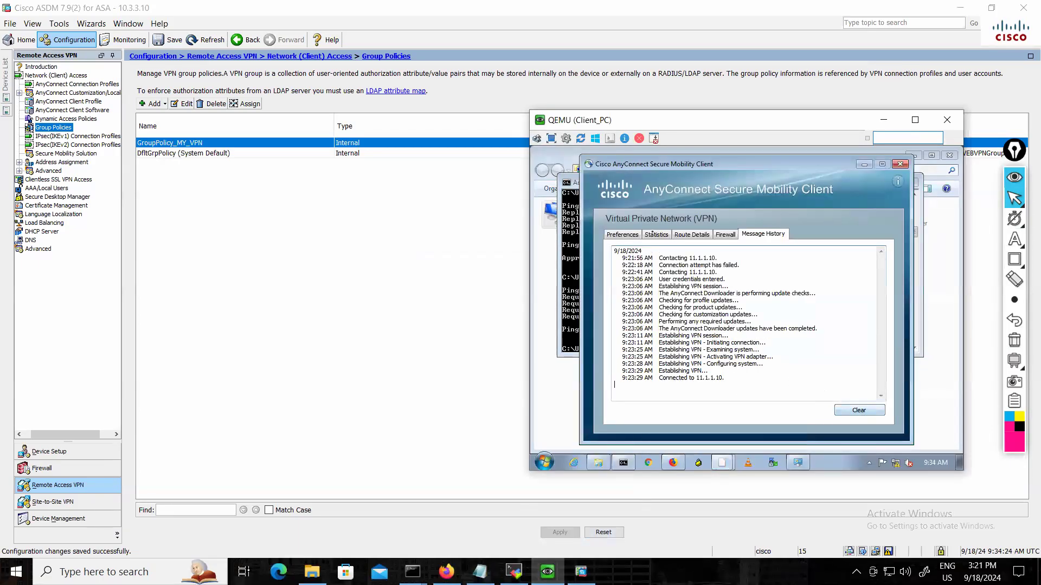
{"action": "left_click", "coordinate": [900, 164]}
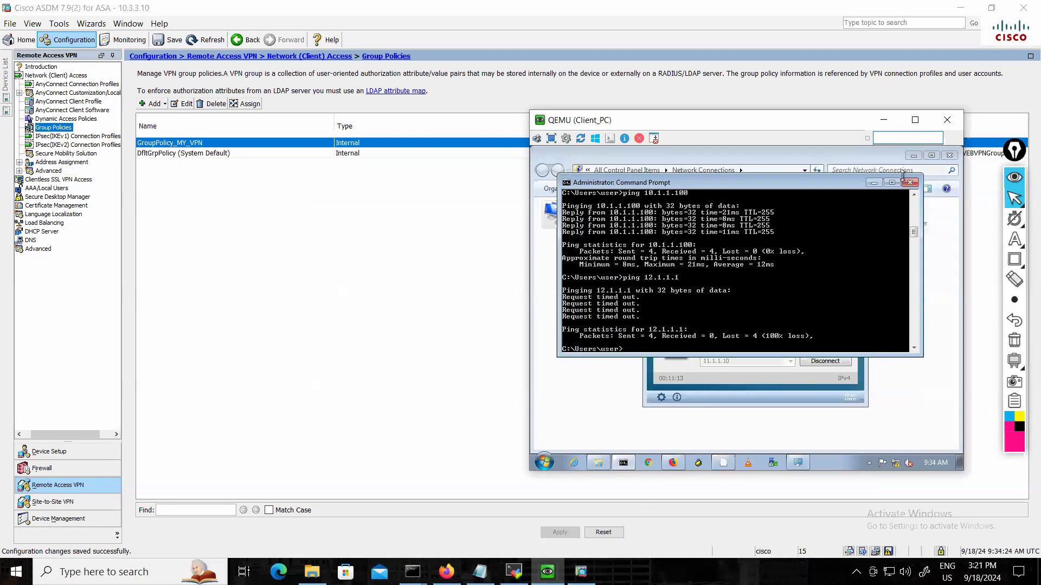
{"action": "left_click", "coordinate": [825, 361]}
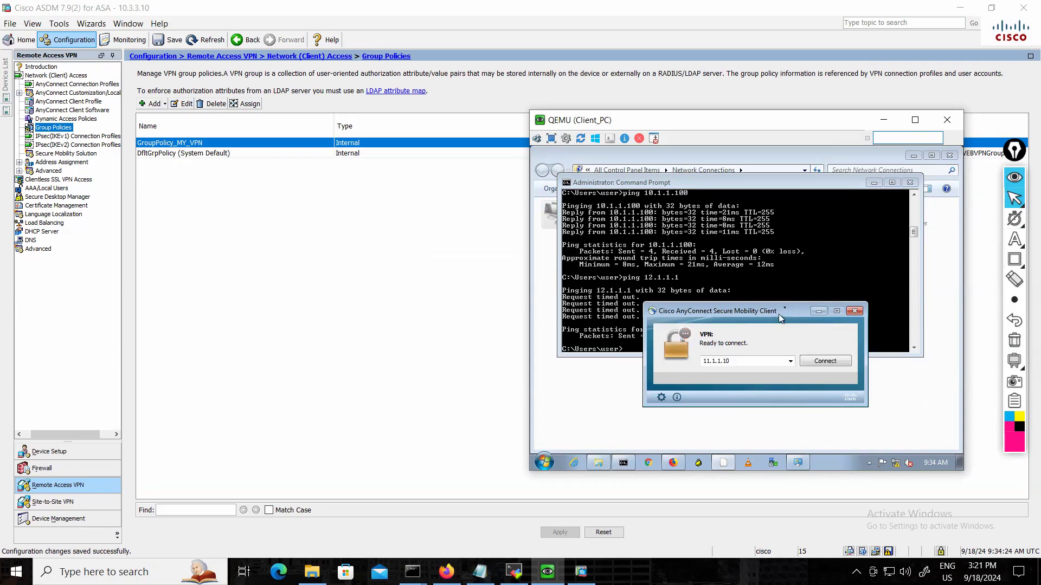
{"action": "left_click_drag", "start_coordinate": [793, 312], "coordinate": [850, 343]}
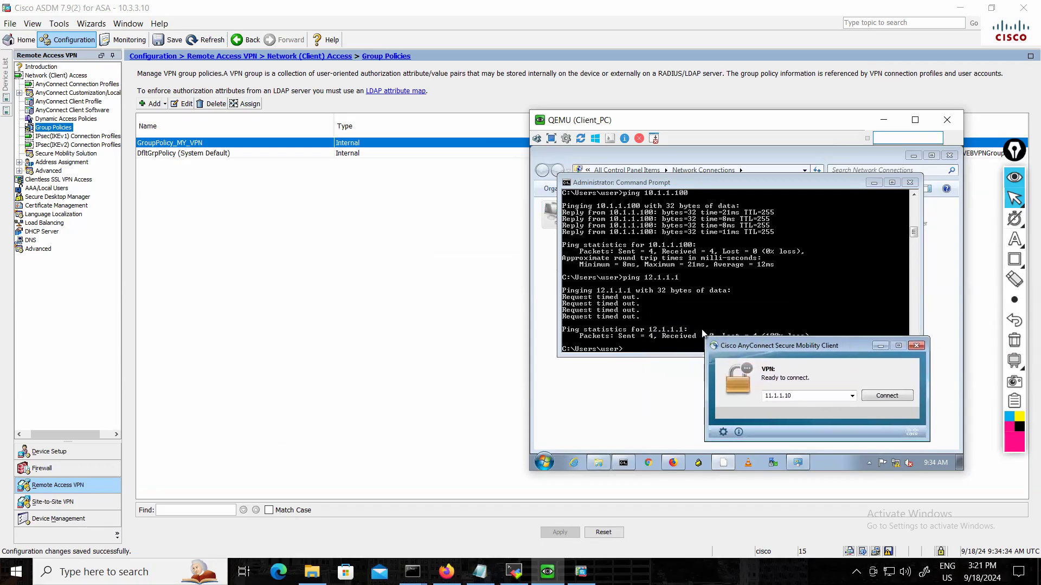
Ping 10.1.1.100 from the client's command prompt while the VPN is disconnected.
{"action": "left_click", "coordinate": [678, 350]}
{"action": "type", "text": "ping 12.1.1.100"}
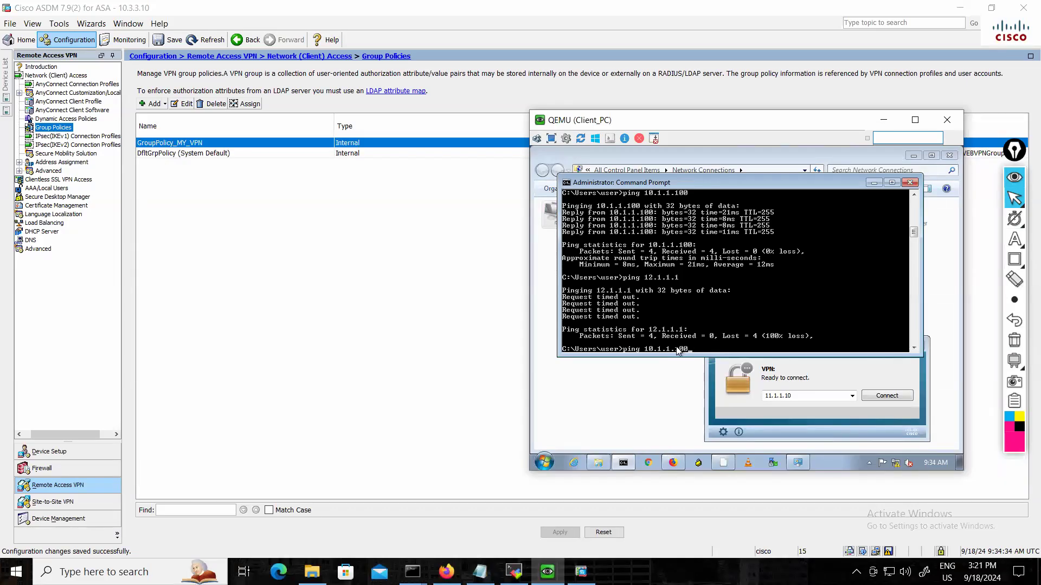
{"action": "key", "text": "Return"}
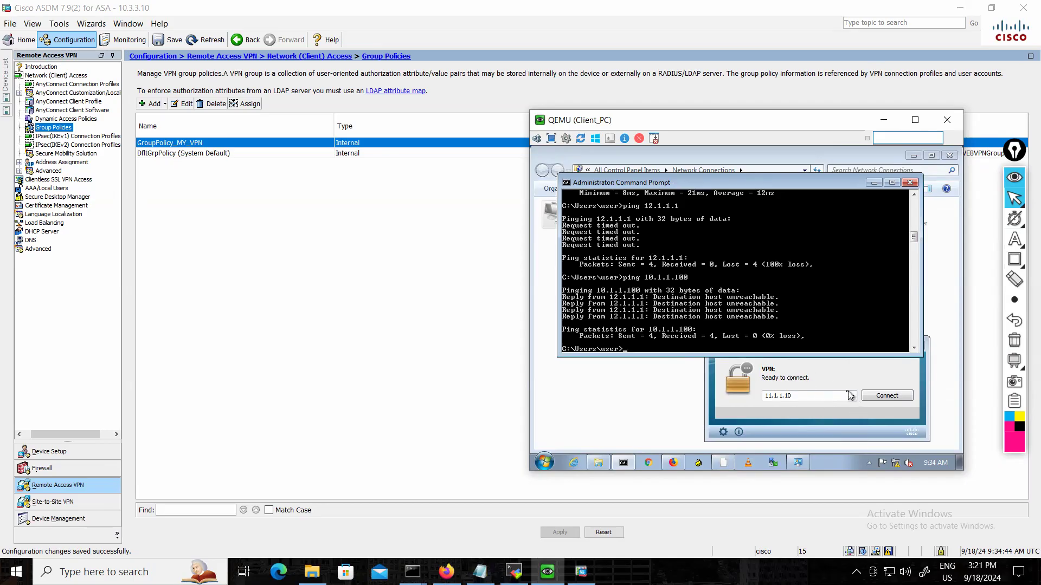
Reconnect AnyConnect to 11.1.1.10 despite the untrusted certificate, logging in to group MY_VPN with the username and account password.
{"action": "left_click", "coordinate": [865, 380]}
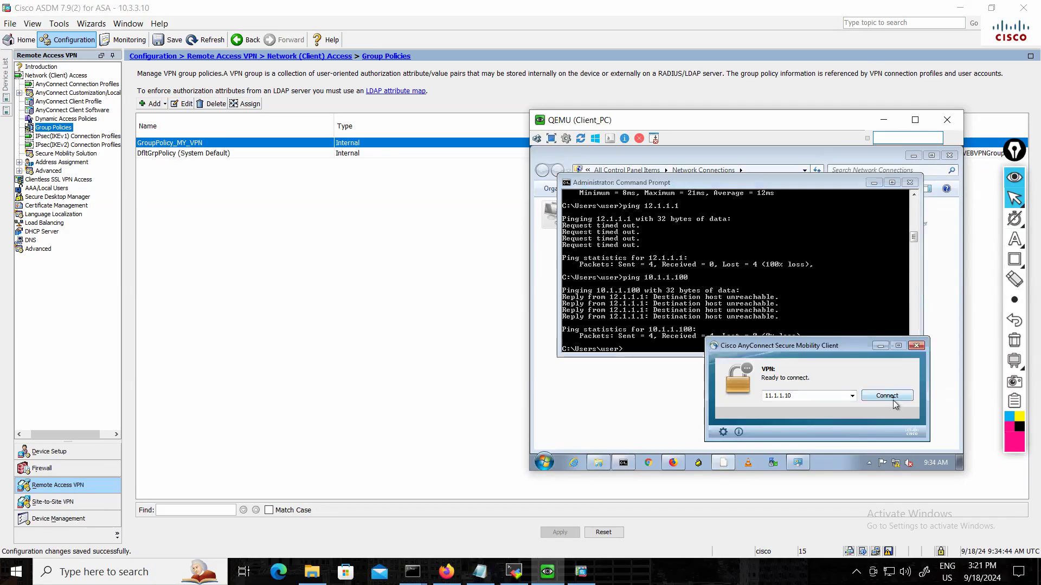
{"action": "left_click", "coordinate": [892, 397]}
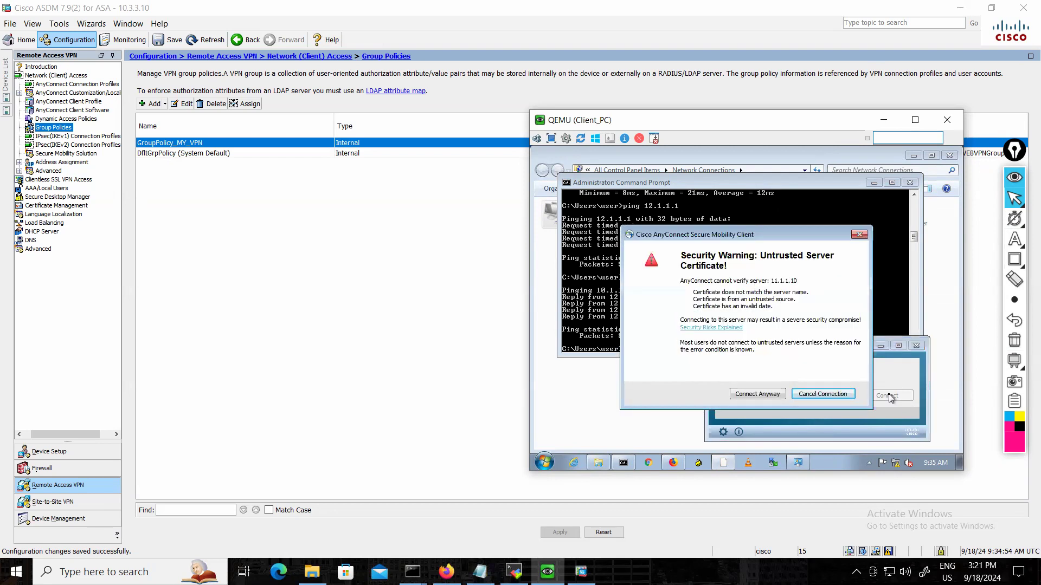
{"action": "left_click", "coordinate": [753, 395]}
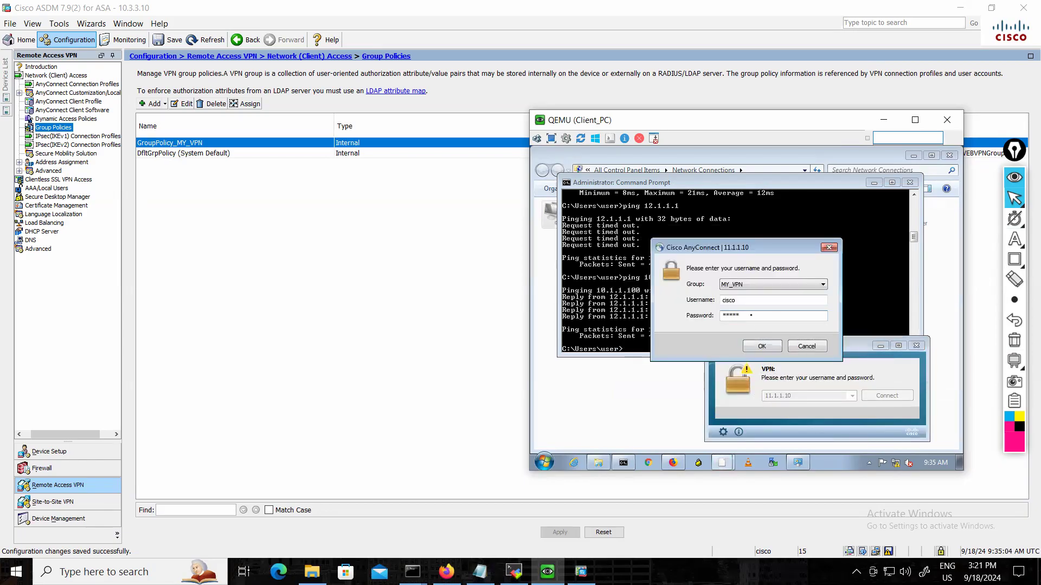
{"action": "left_click", "coordinate": [761, 346]}
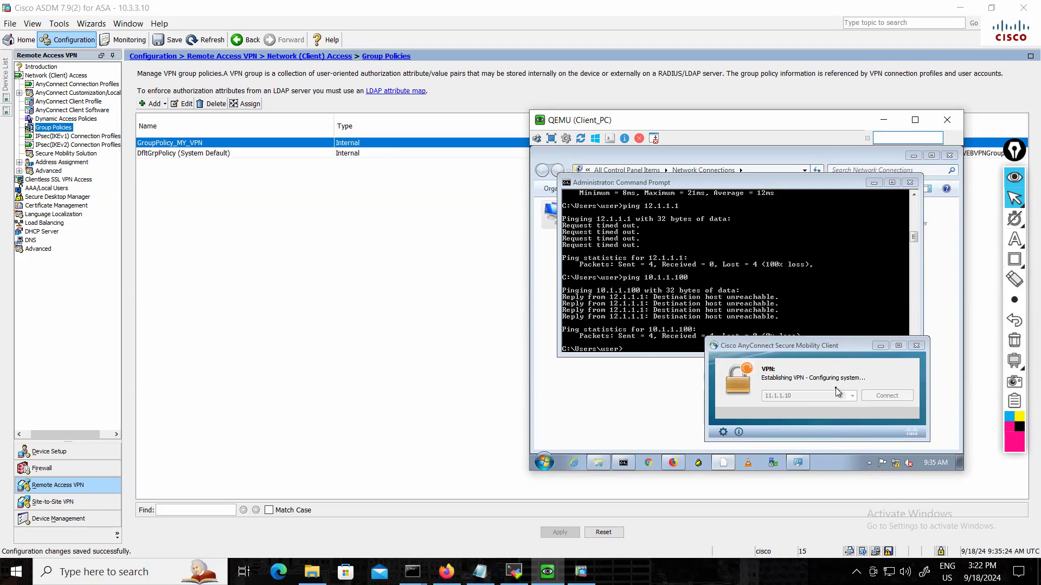
Test the VPN tunnel from the client's command prompt by pinging 10.1.1.100 twice.
{"action": "left_click_drag", "start_coordinate": [704, 185], "coordinate": [696, 213]}
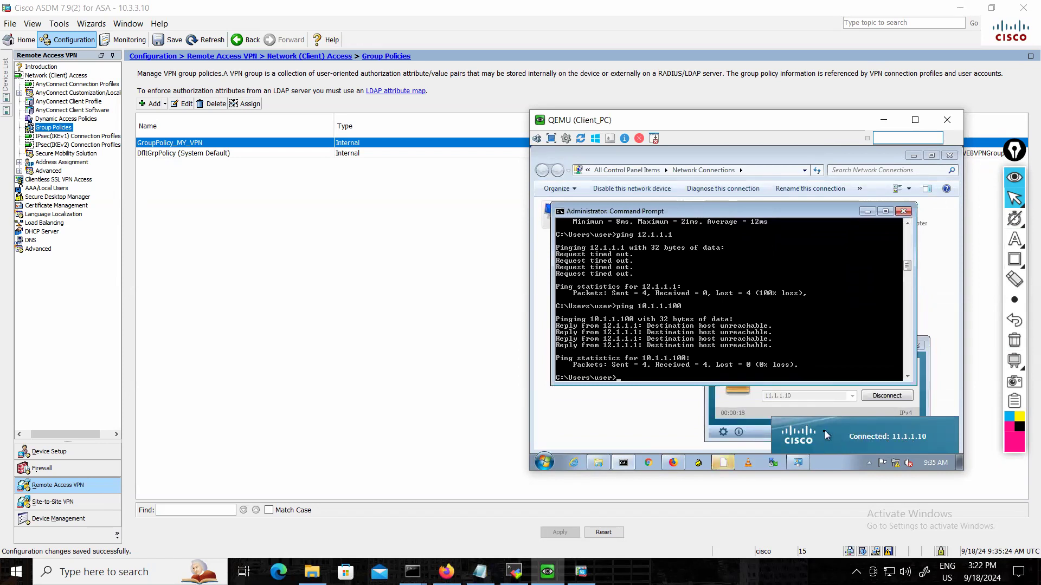
{"action": "key", "text": "Return"}
{"action": "type", "text": "ipconfig"}
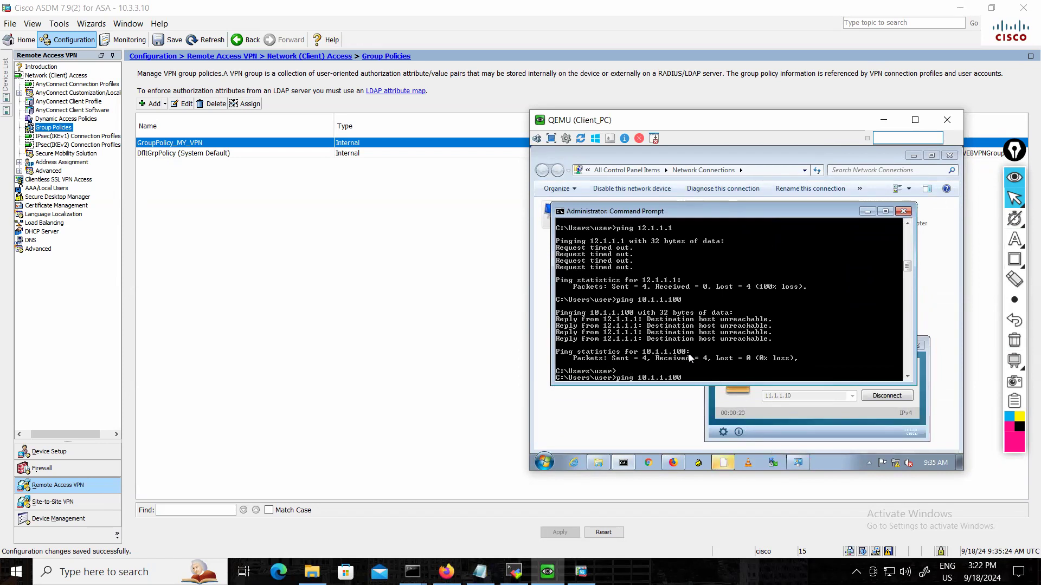
{"action": "key", "text": "Up"}
{"action": "key", "text": "Return"}
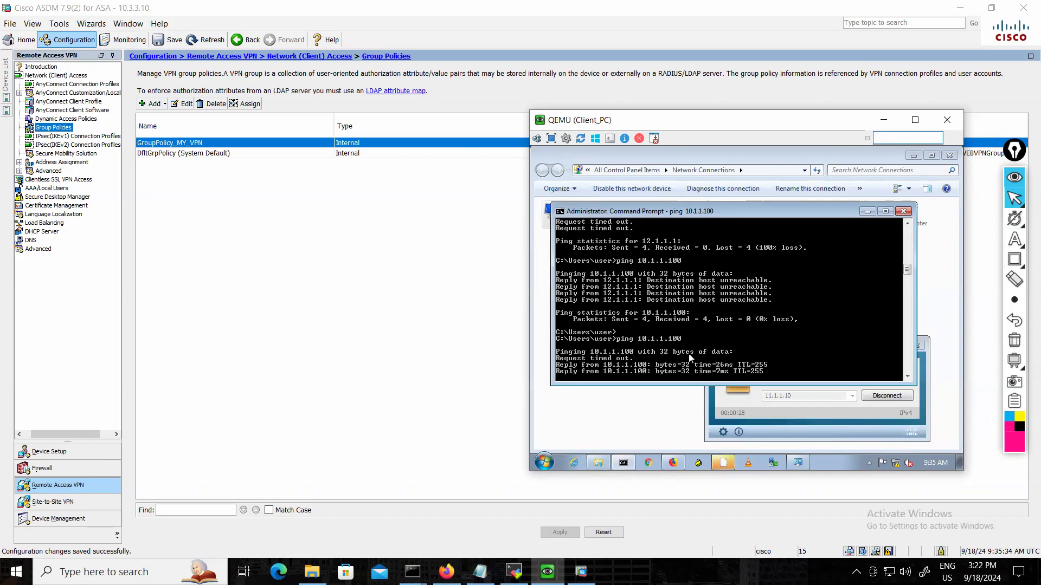
{"action": "key", "text": "Up"}
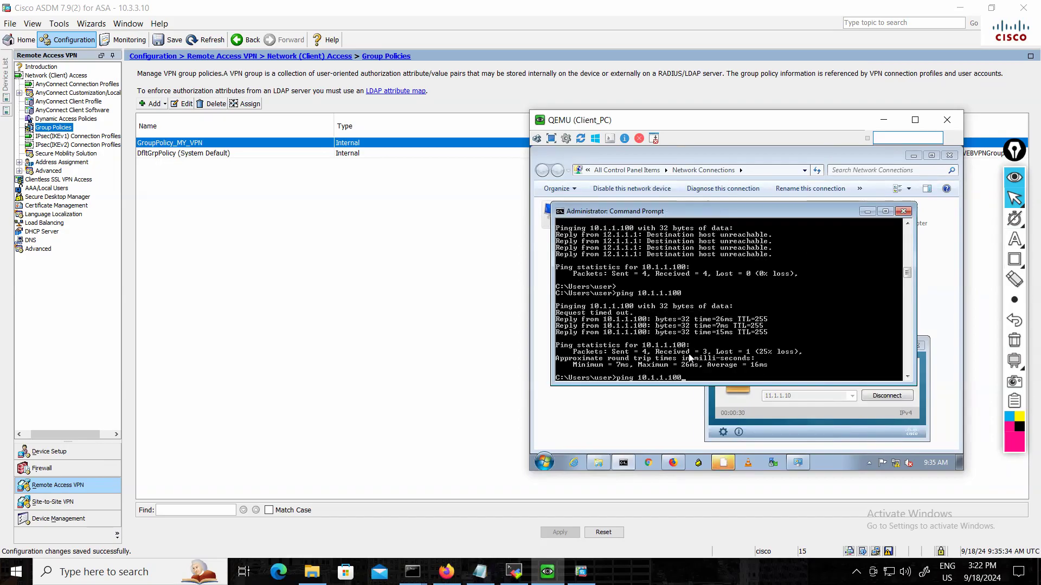
{"action": "key", "text": "Return"}
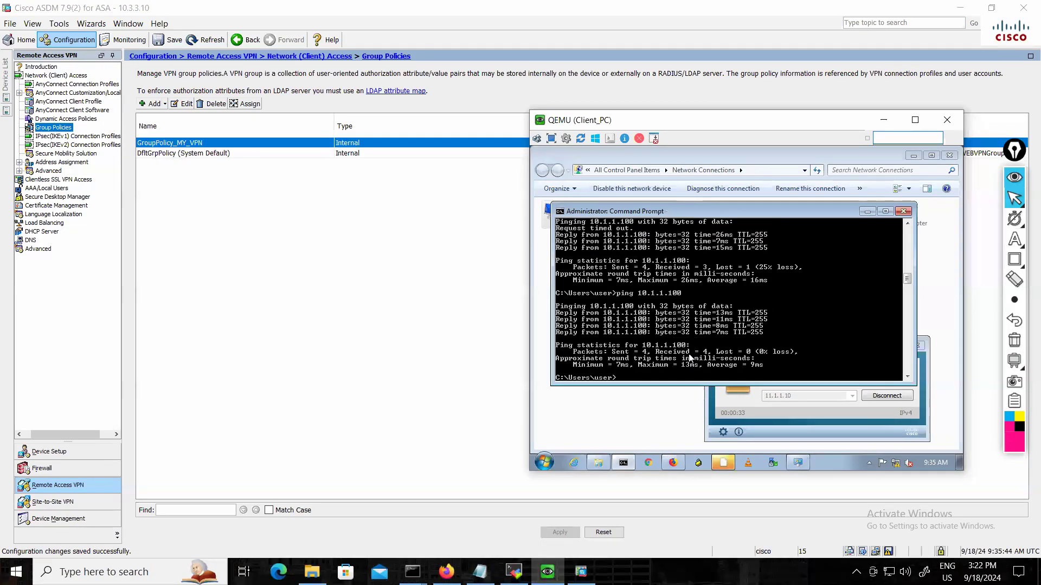
Ping the ISP address 12.1.1.1 from the client with the VPN connected to test split tunneling.
{"action": "key", "text": "Return"}
{"action": "key", "text": "Up"}
{"action": "key", "text": "Up"}
{"action": "key", "text": "Down"}
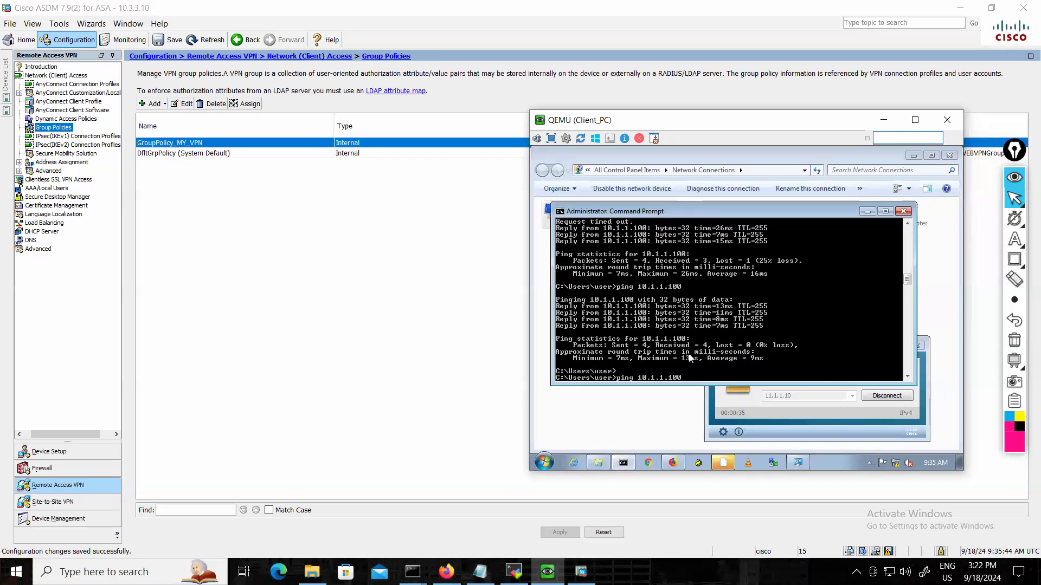
{"action": "key", "text": "Up"}
{"action": "key", "text": "Up"}
{"action": "key", "text": "Up"}
{"action": "key", "text": "Up"}
{"action": "key", "text": "Up"}
{"action": "key", "text": "Return"}
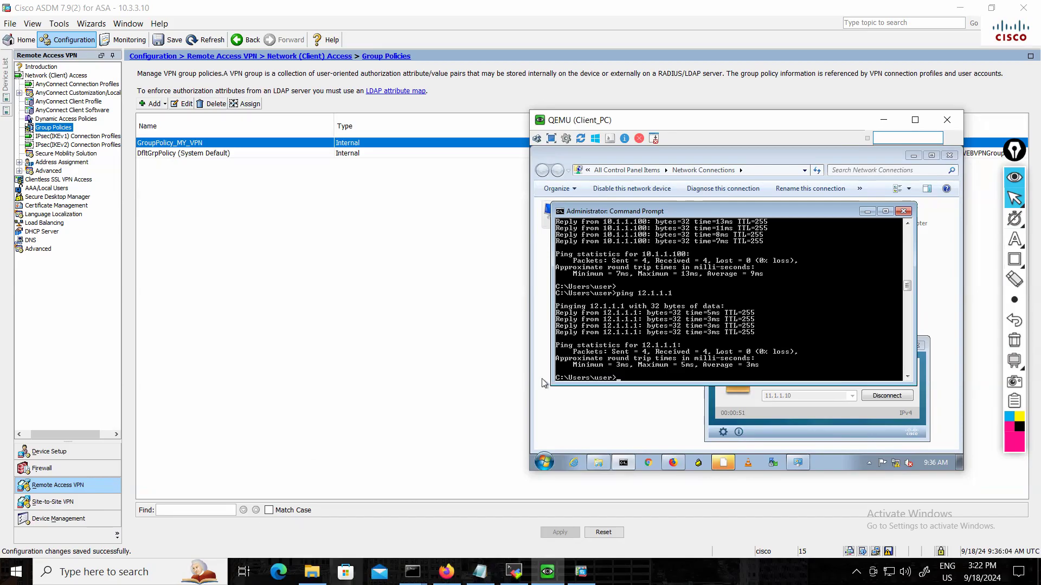
Review the SSL Full Client Remote Access VPN topology in Firefox and return to ASDM.
{"action": "left_click", "coordinate": [446, 571]}
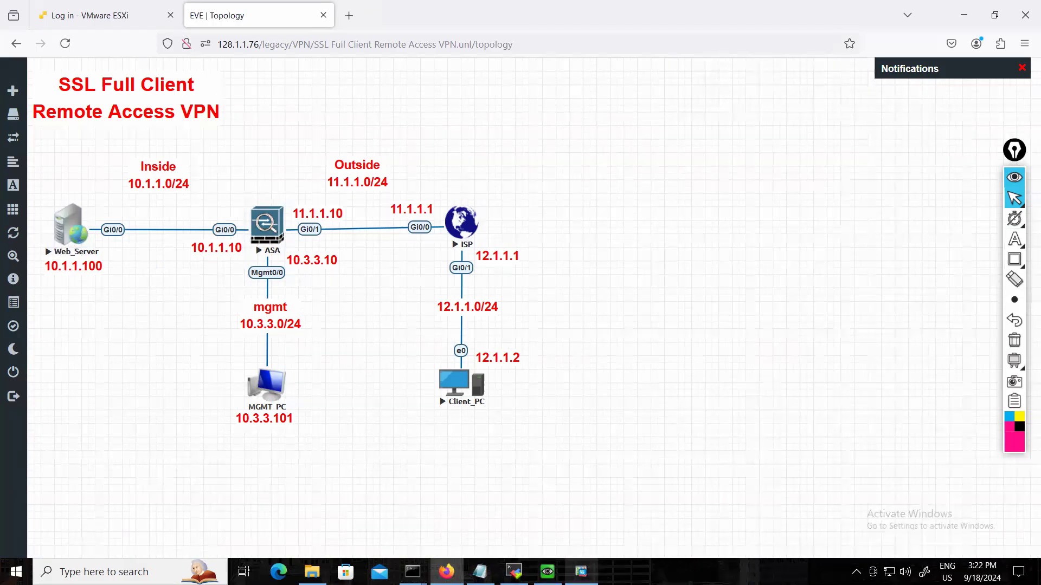
{"action": "left_click", "coordinate": [581, 572]}
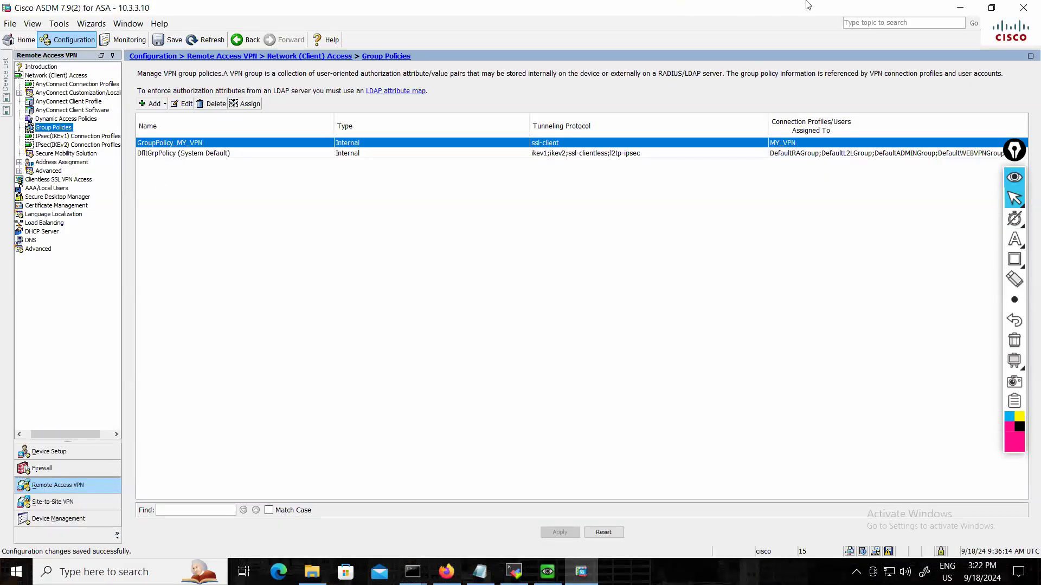
Switch from ASDM to the Client_PC console and examine the secured and non-secured routes in AnyConnect's route details.
{"action": "left_click", "coordinate": [960, 8]}
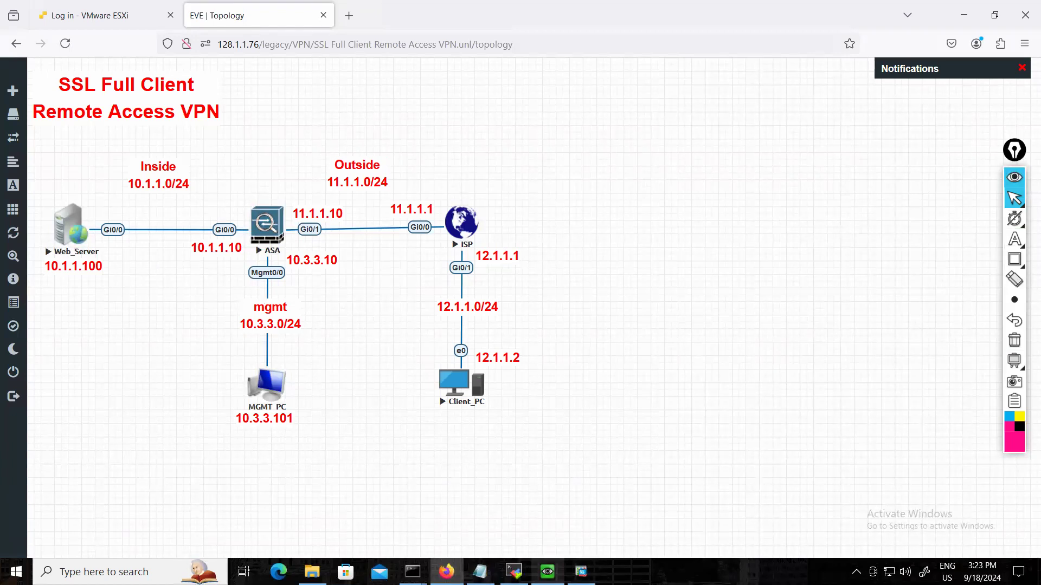
{"action": "left_click", "coordinate": [547, 571]}
{"action": "left_click", "coordinate": [721, 434]}
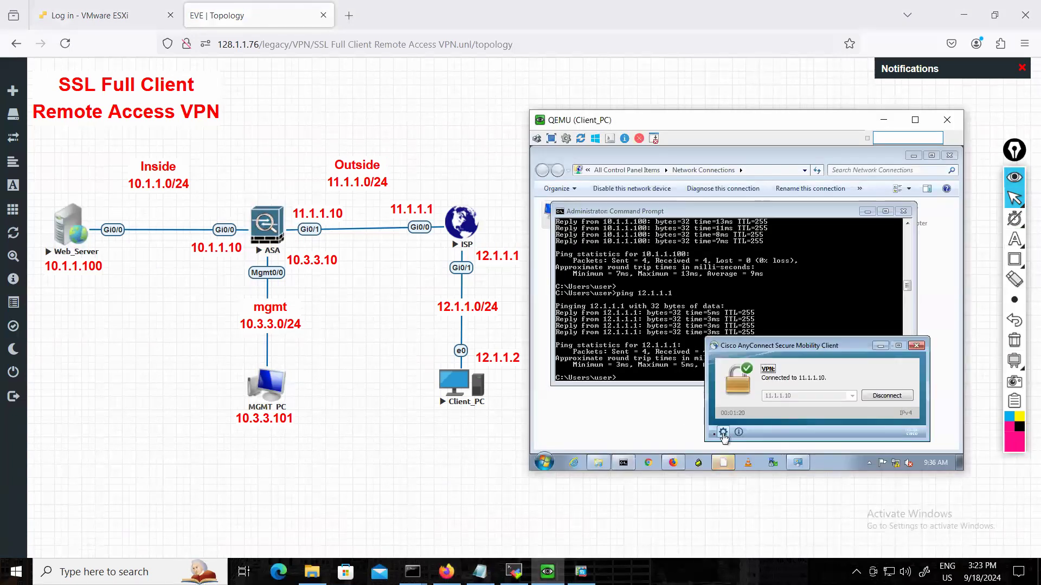
{"action": "left_click", "coordinate": [723, 433]}
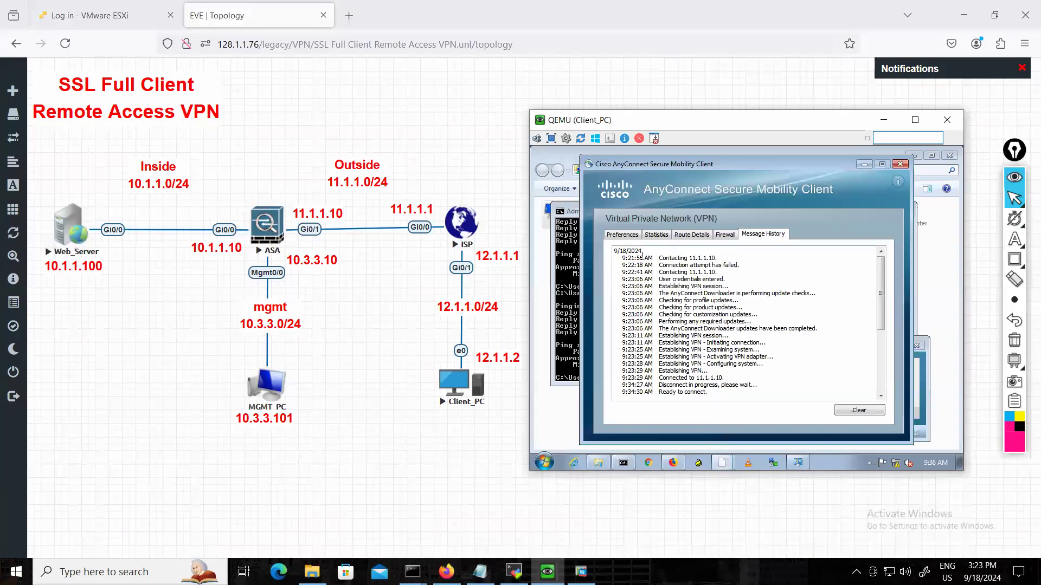
{"action": "left_click", "coordinate": [682, 235]}
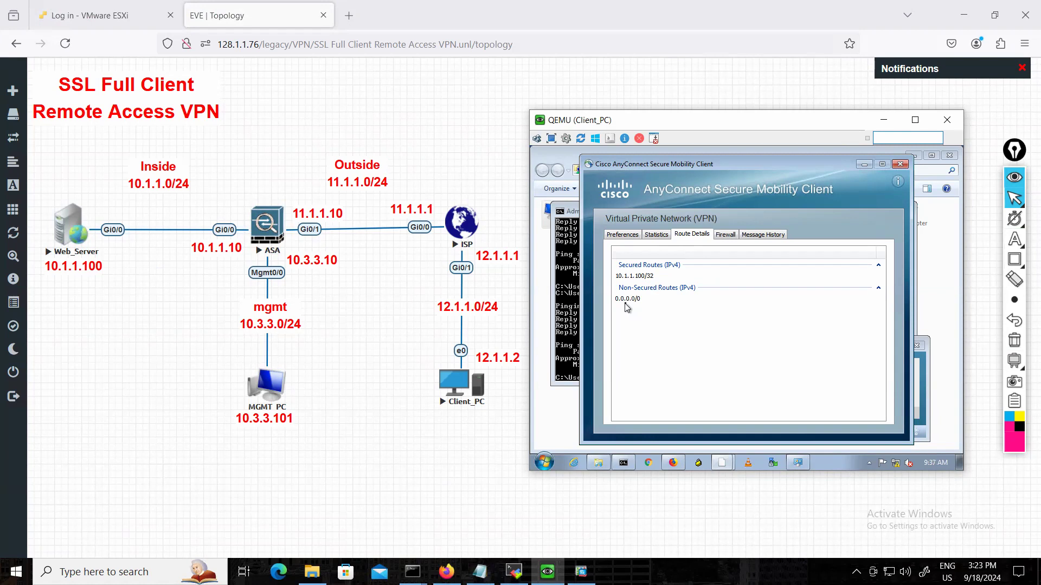
Examine the AnyConnect VPN statistics, including connection state, IPv4 tunnel mode and transport information, and close the details window.
{"action": "left_click", "coordinate": [632, 236]}
{"action": "left_click", "coordinate": [657, 234]}
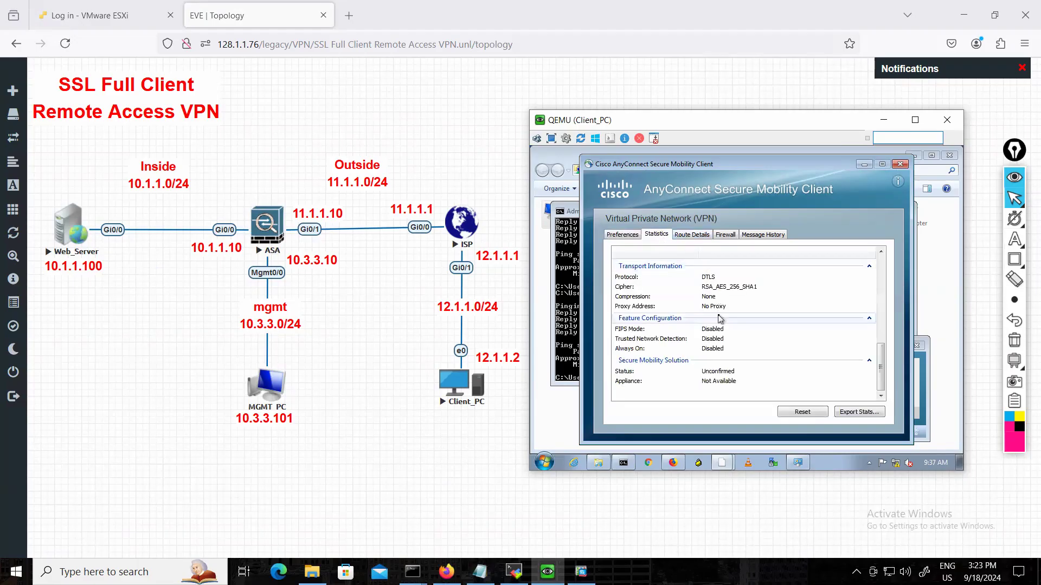
{"action": "scroll", "coordinate": [719, 317], "scroll_direction": "up", "scroll_amount": 5}
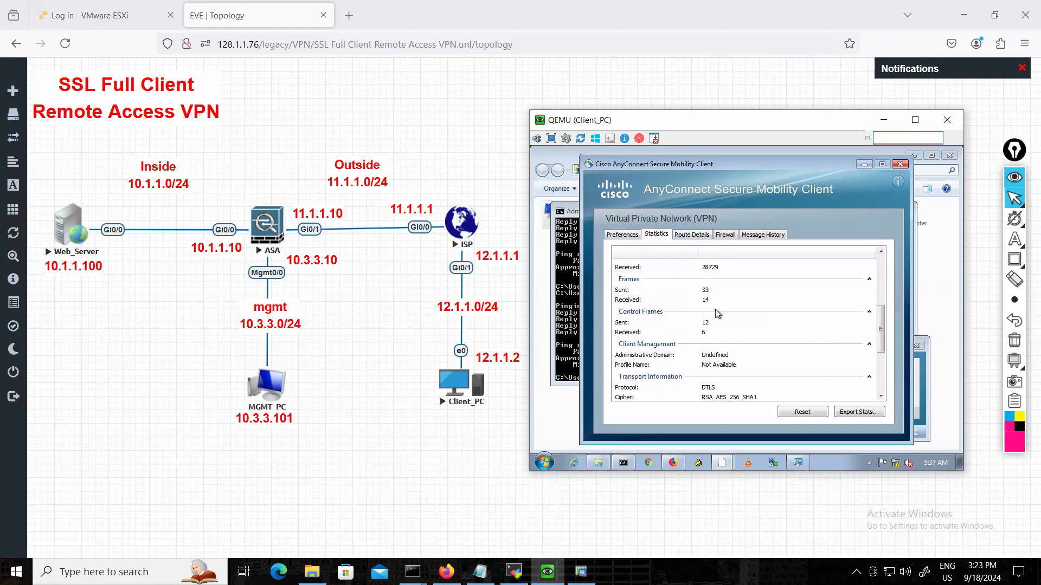
{"action": "scroll", "coordinate": [717, 313], "scroll_direction": "up", "scroll_amount": 1}
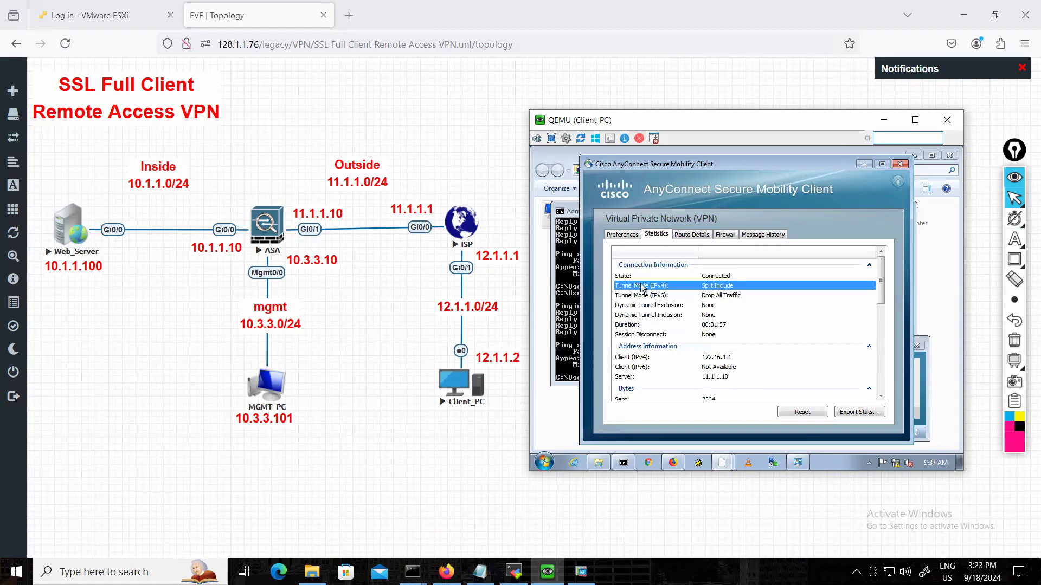
{"action": "left_click", "coordinate": [704, 275]}
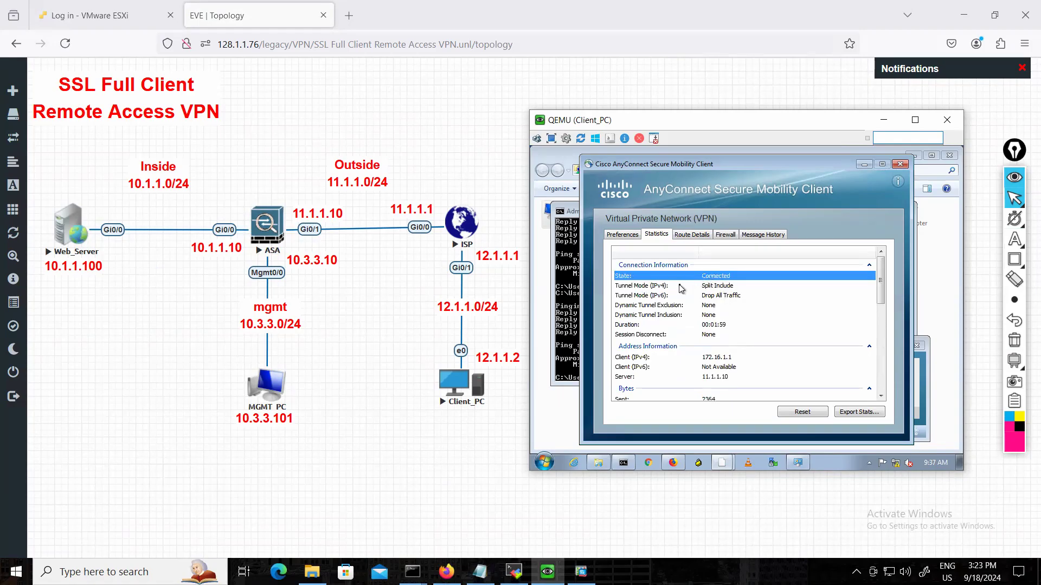
{"action": "left_click", "coordinate": [679, 286]}
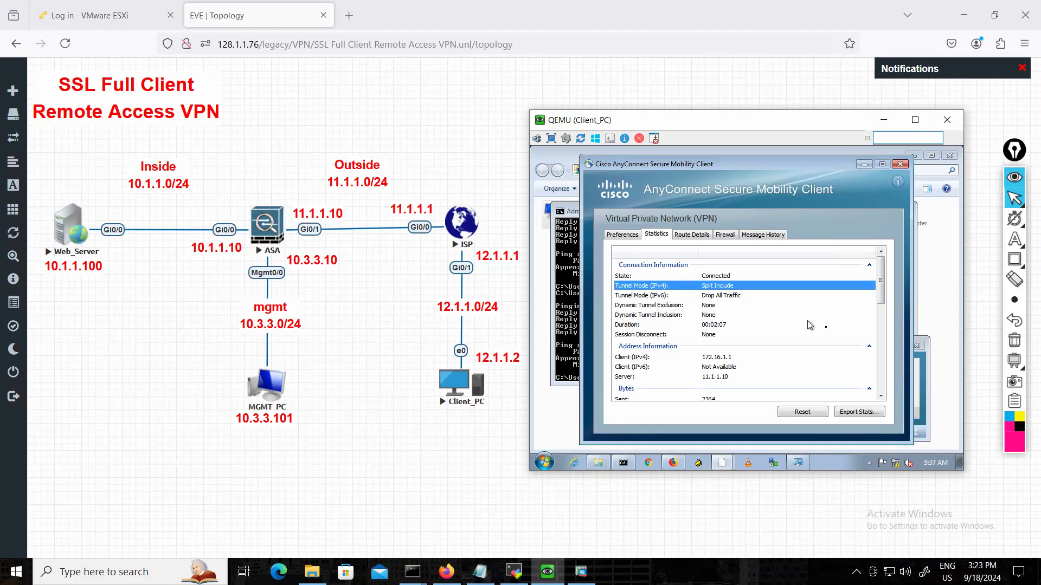
{"action": "scroll", "coordinate": [757, 351], "scroll_direction": "down", "scroll_amount": 1}
{"action": "scroll", "coordinate": [757, 351], "scroll_direction": "down", "scroll_amount": 6}
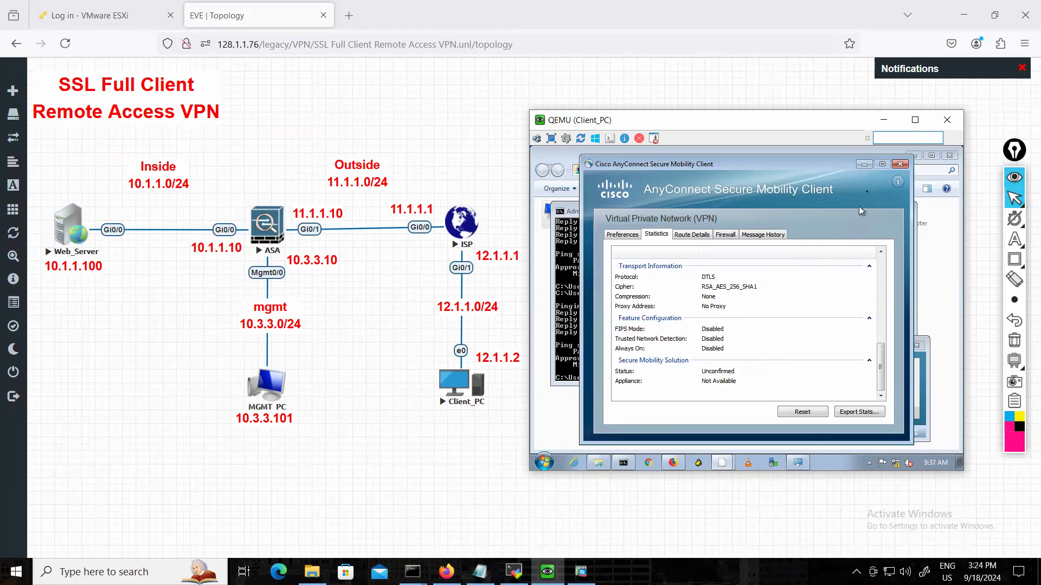
{"action": "left_click", "coordinate": [900, 163]}
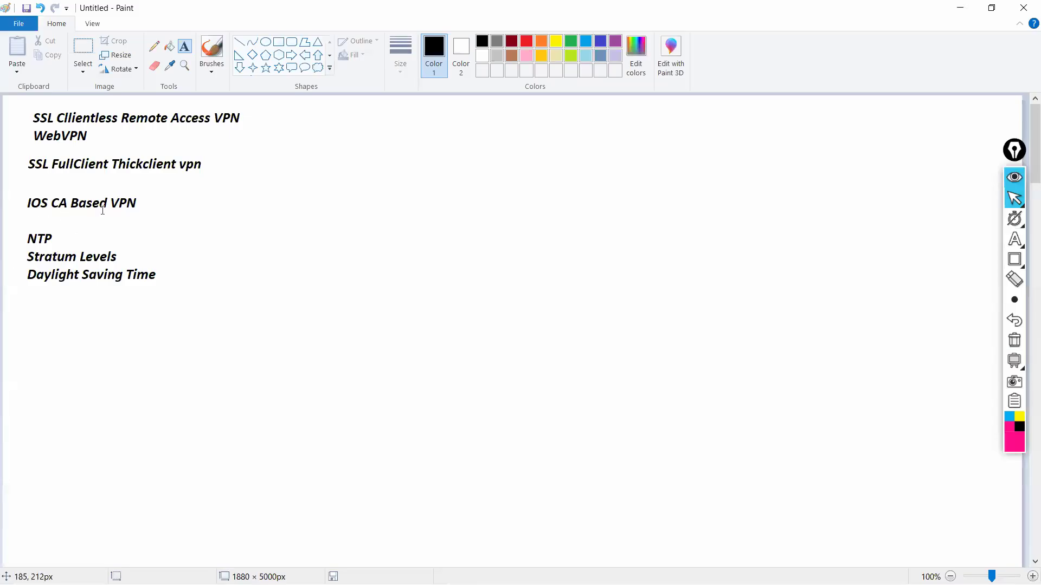
{"action": "left_click", "coordinate": [73, 50]}
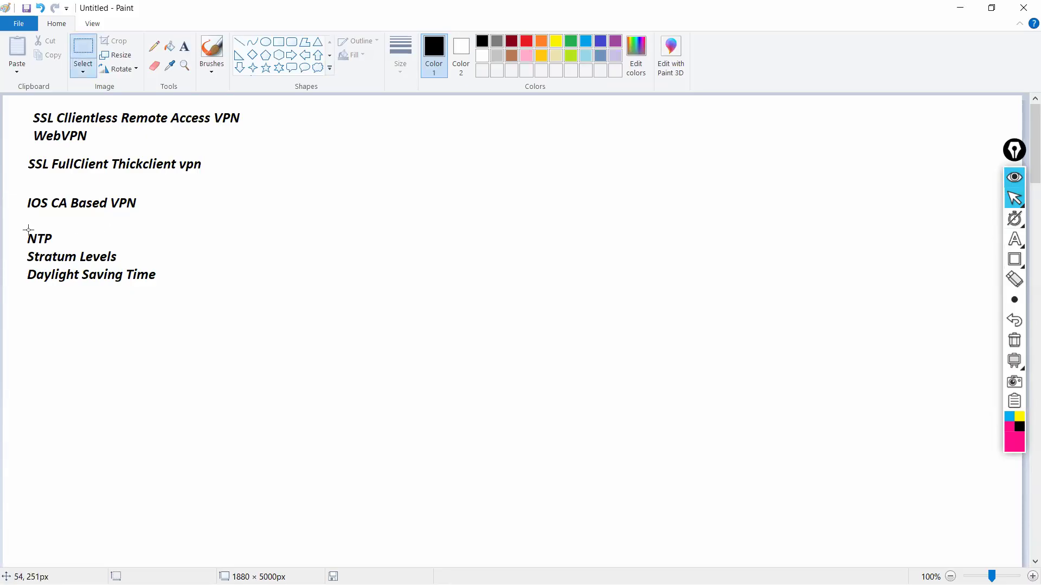
{"action": "left_click_drag", "start_coordinate": [22, 229], "coordinate": [180, 293]}
{"action": "left_click", "coordinate": [213, 281]}
Add the text "PKI" below "Daylight Saving Time" in the Paint topic list.
{"action": "left_click", "coordinate": [184, 47]}
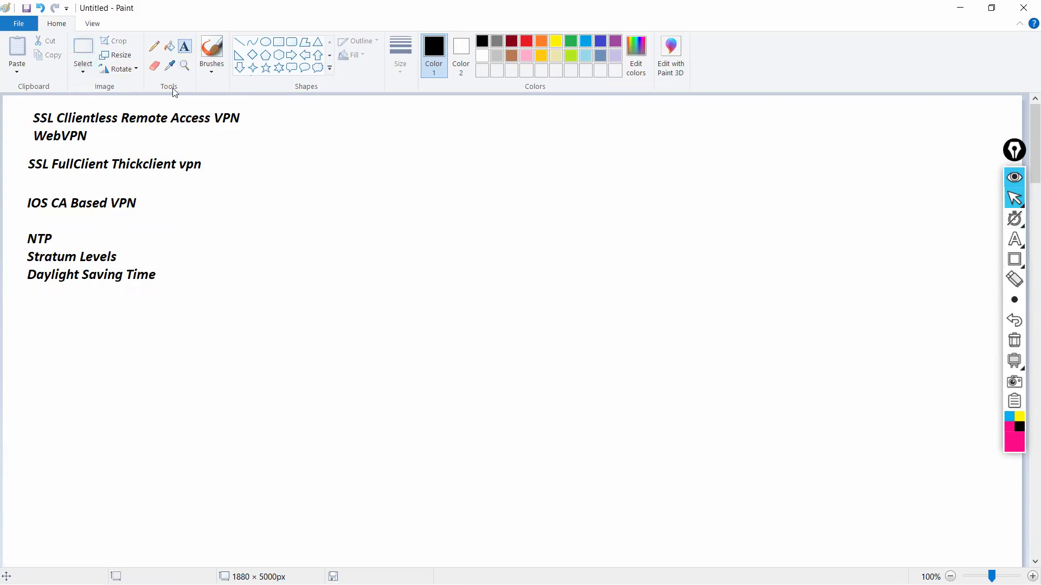
{"action": "left_click", "coordinate": [30, 300]}
{"action": "type", "text": "PKI"}
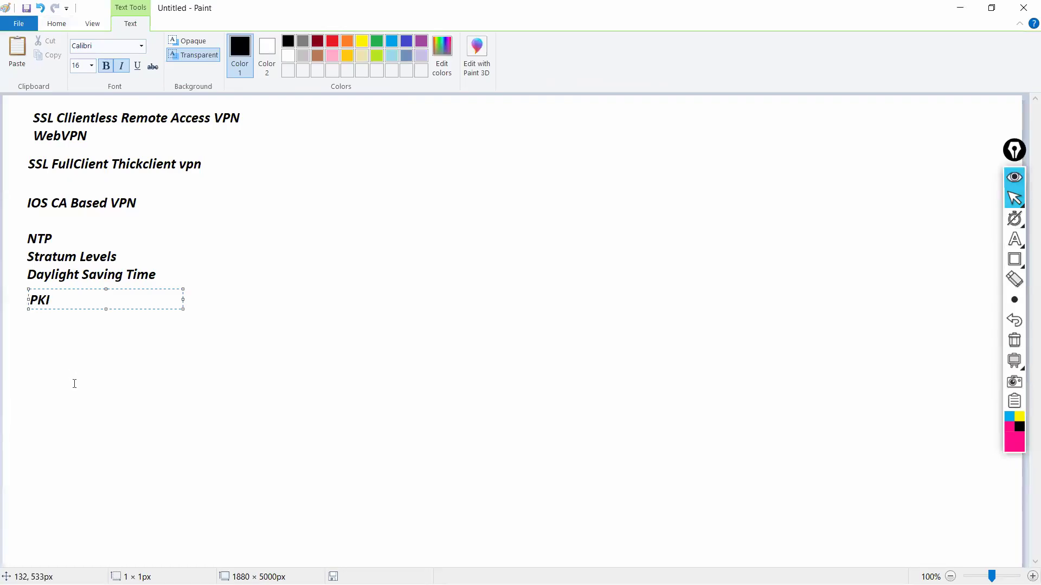
{"action": "left_click", "coordinate": [75, 384]}
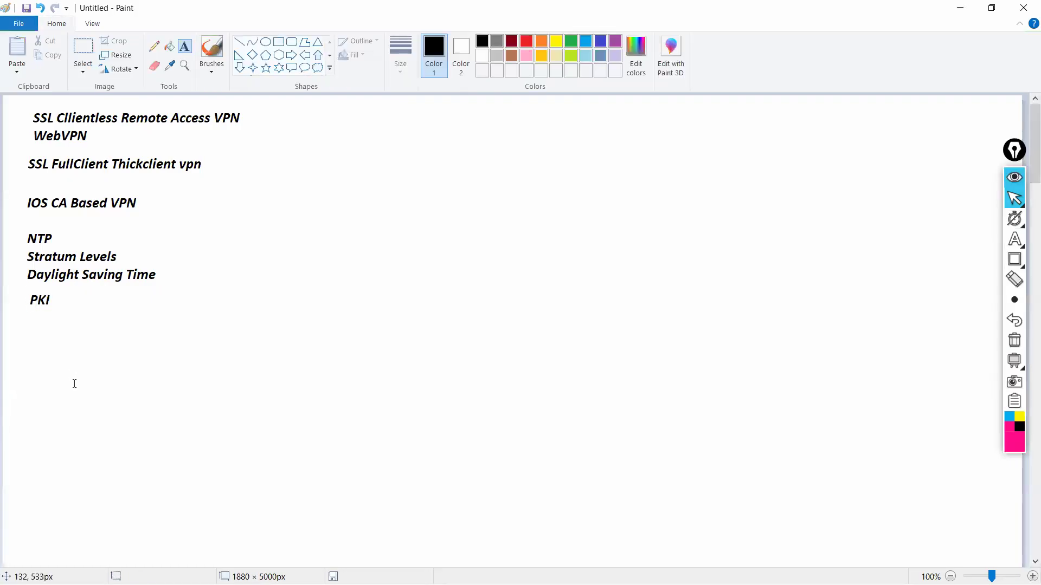